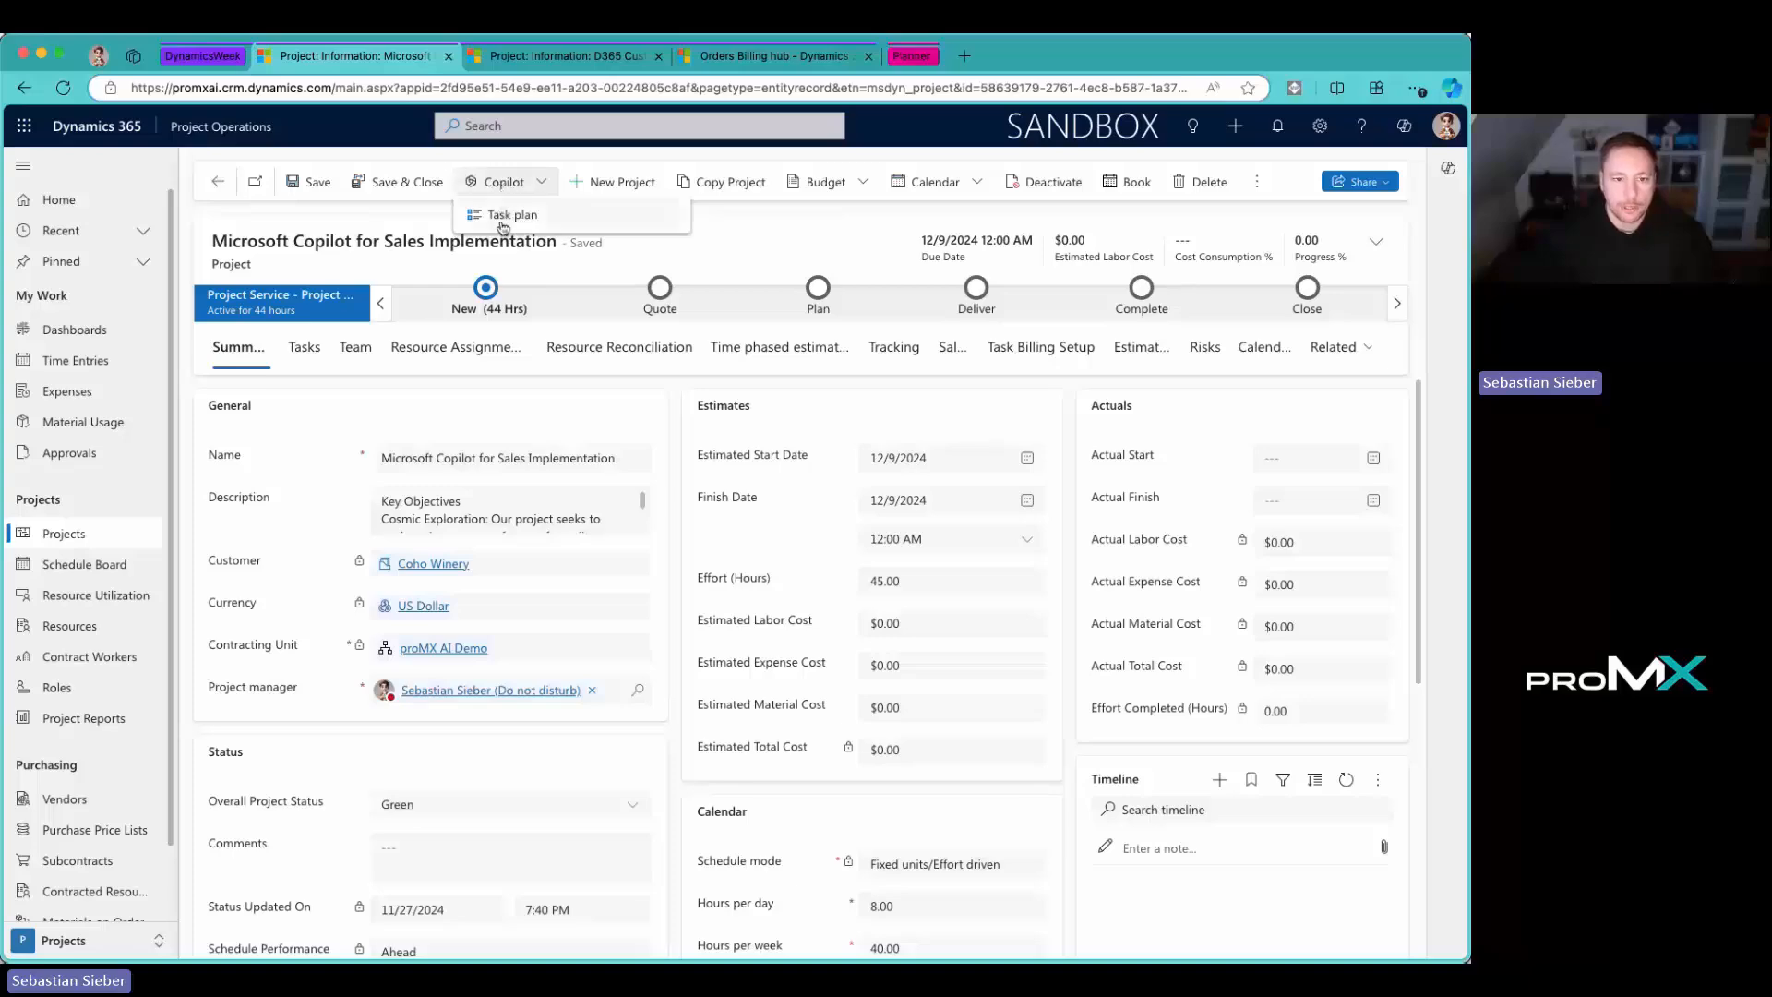
Step: Generate a task plan with Copilot for the Microsoft Copilot for Sales Implementation project and expand all its summary tasks
{"action": "left_click", "coordinate": [505, 215]}
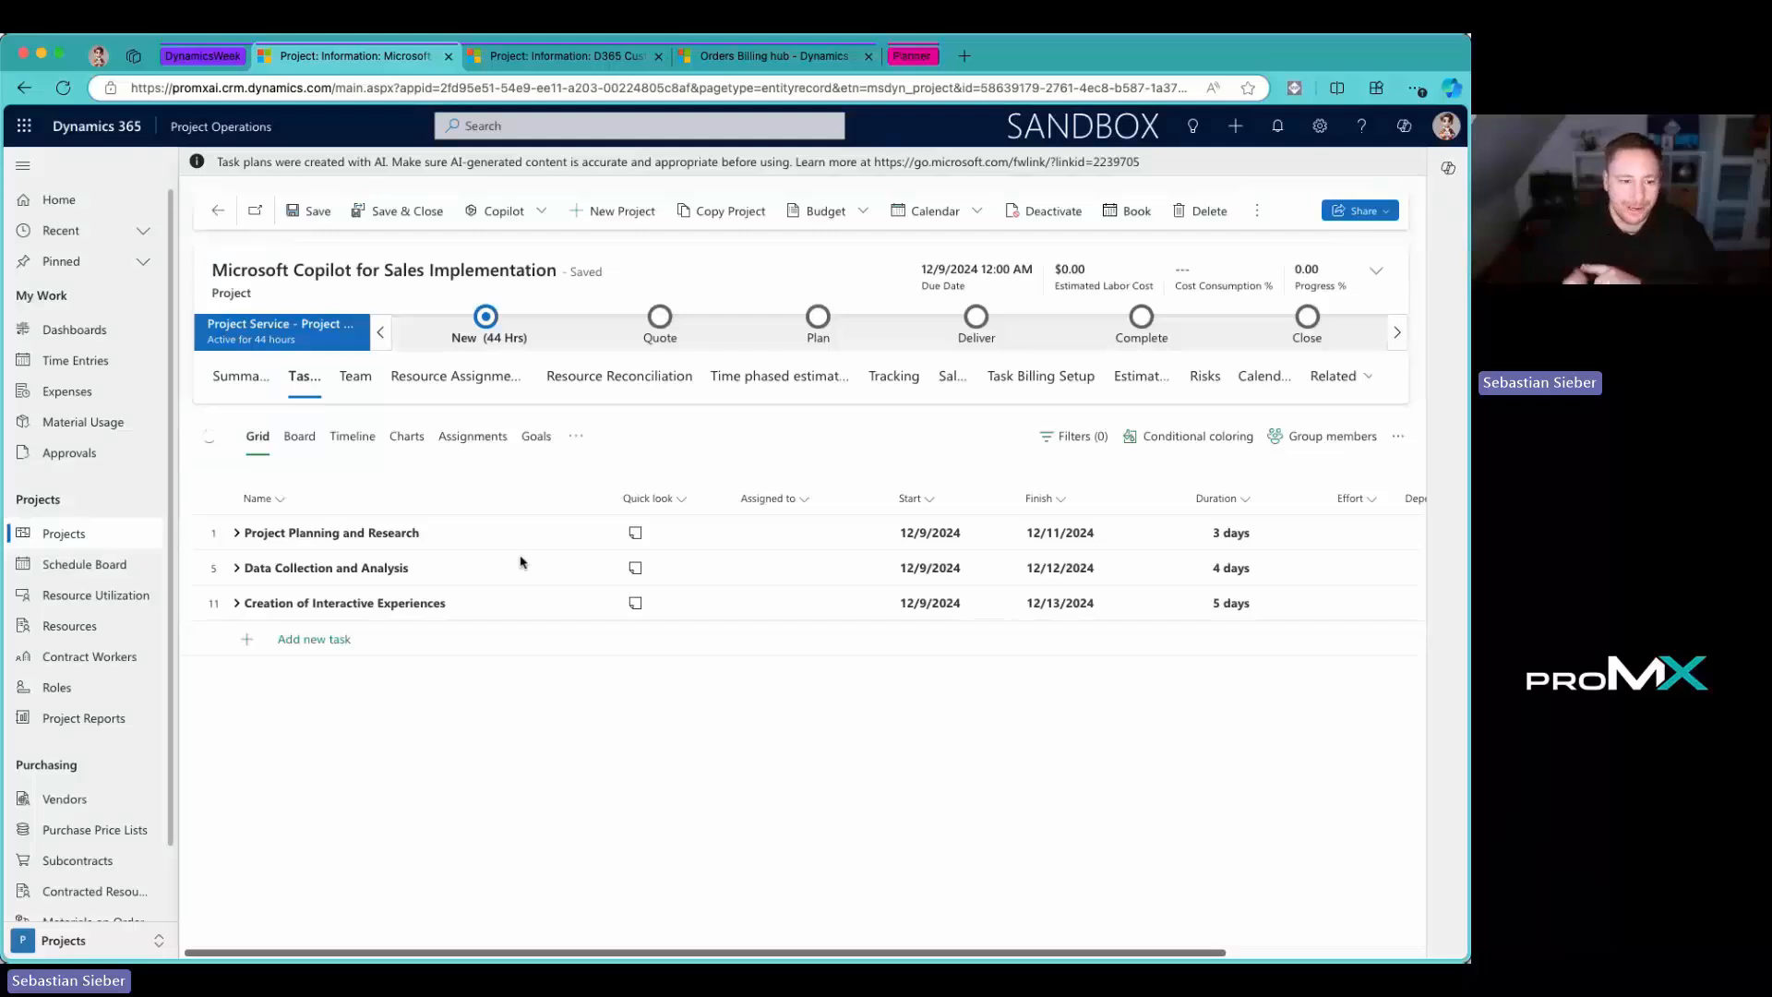
{"action": "left_click", "coordinate": [238, 534]}
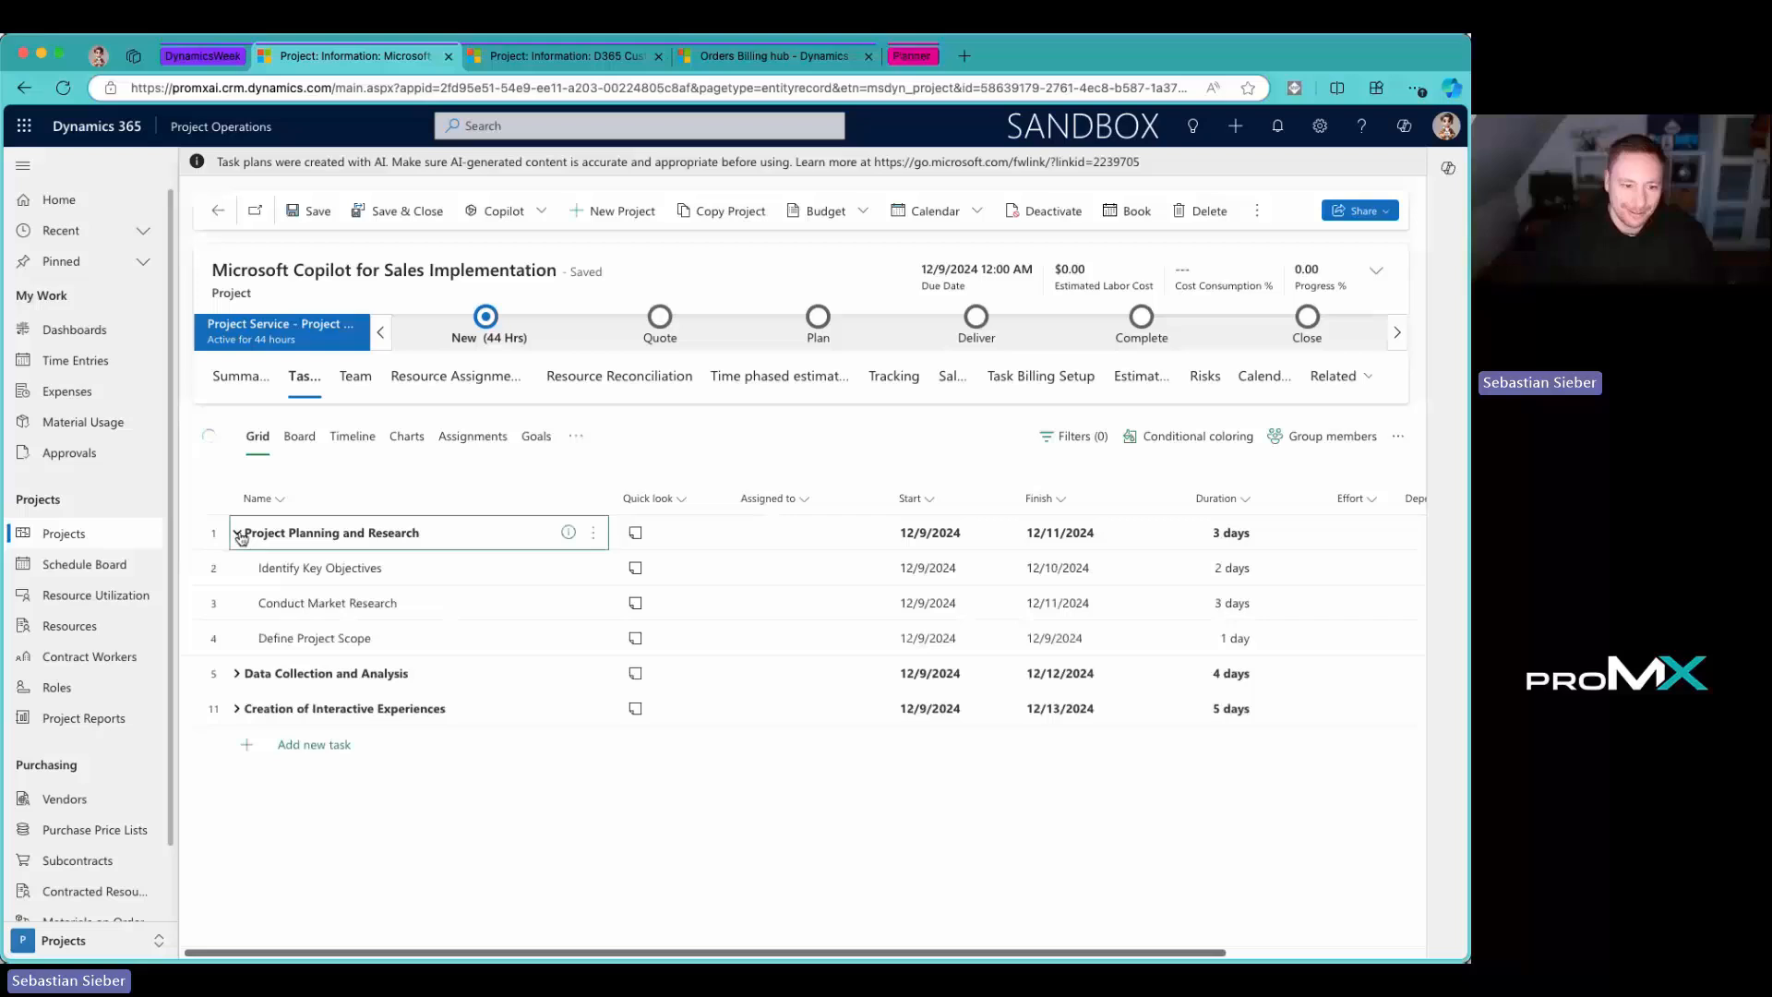
{"action": "left_click", "coordinate": [239, 675]}
{"action": "left_click", "coordinate": [251, 750]}
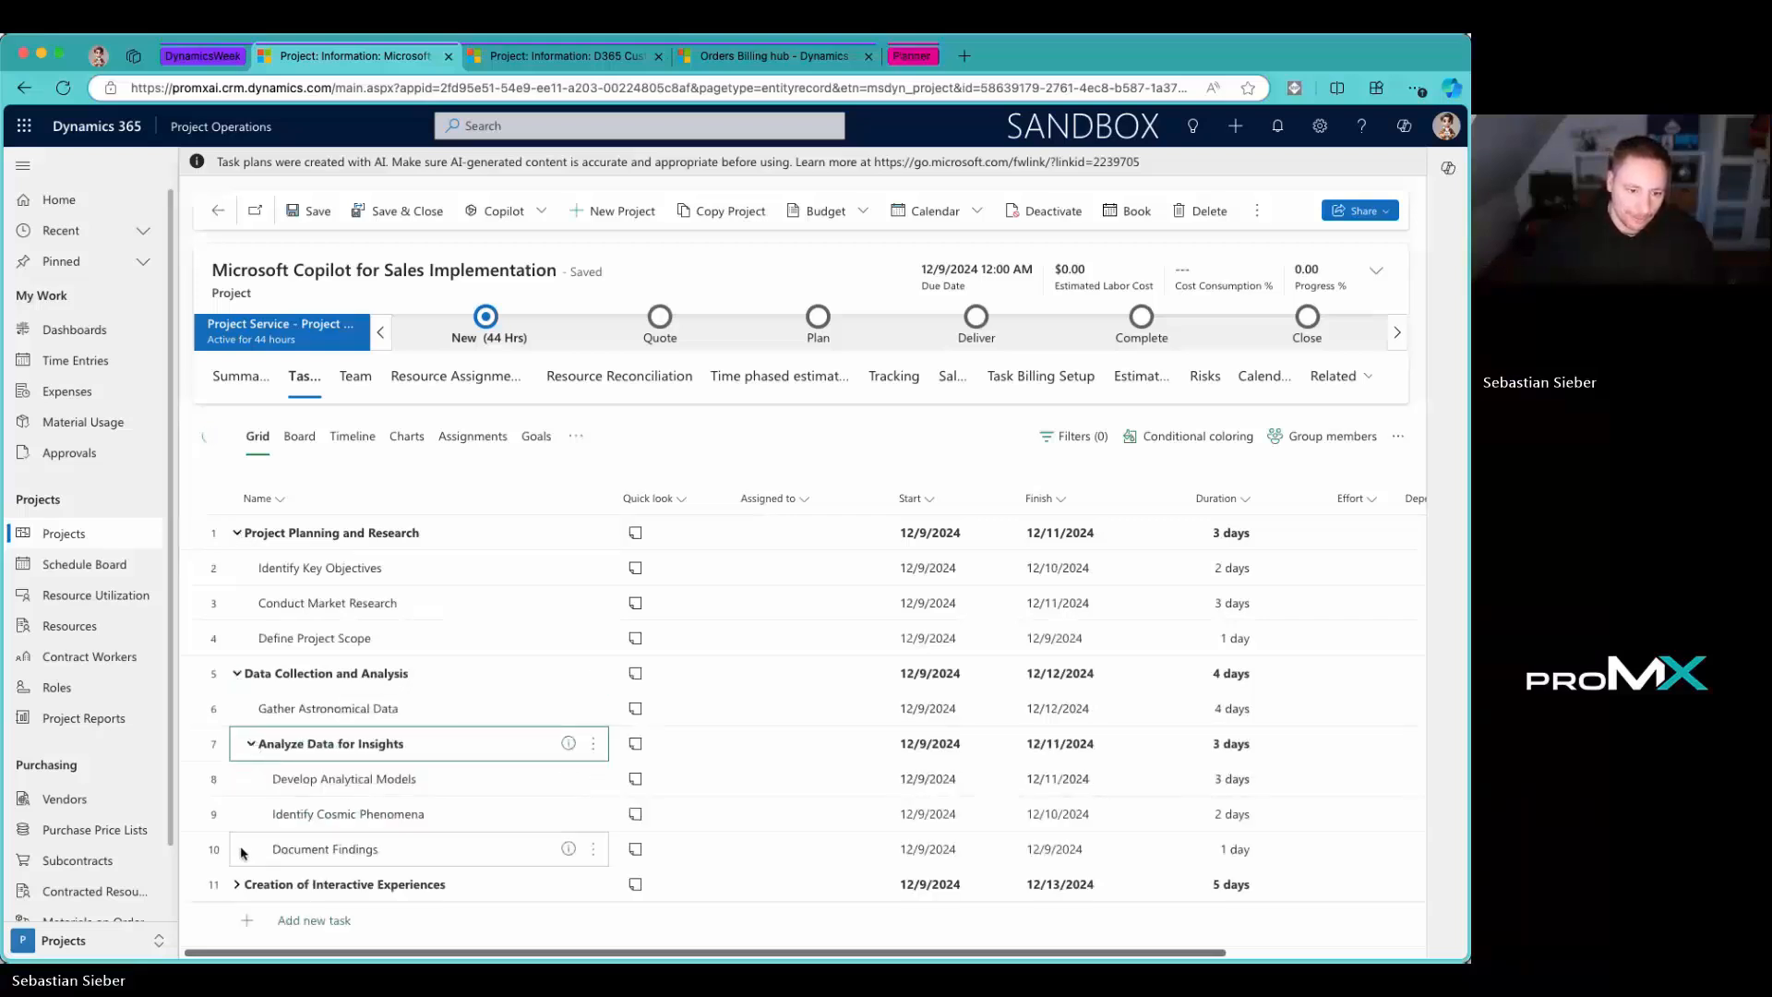
{"action": "left_click", "coordinate": [239, 885]}
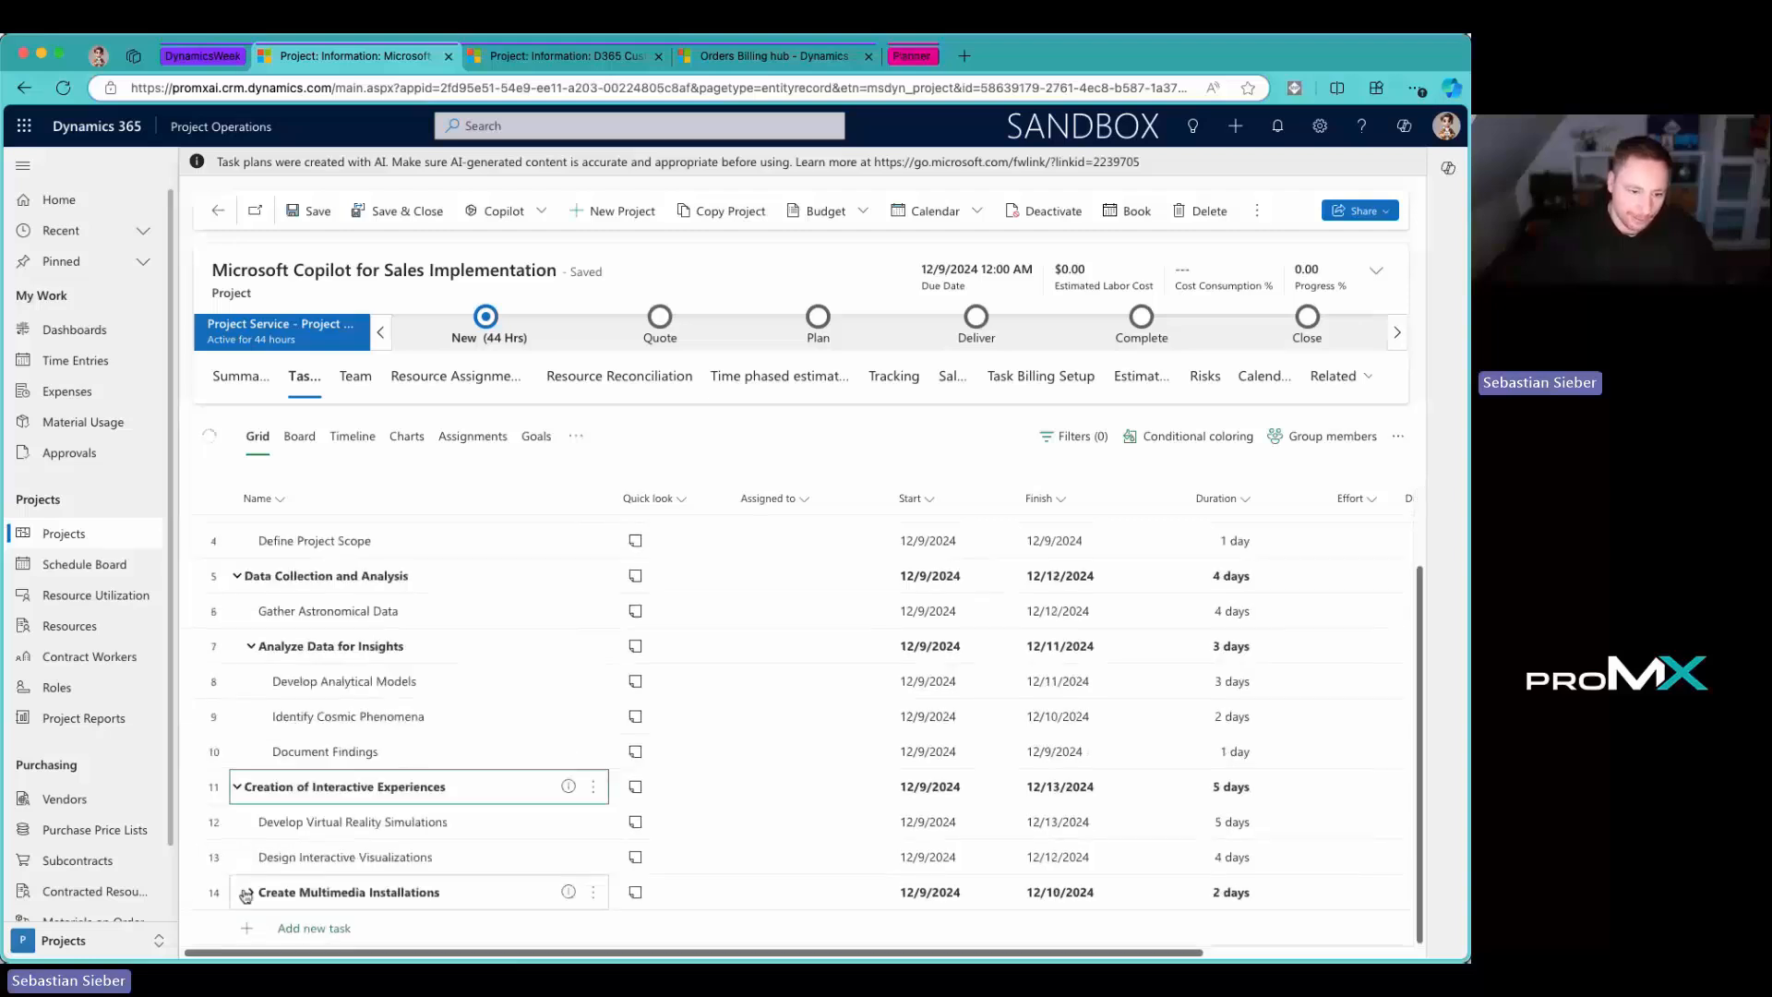
{"action": "left_click", "coordinate": [247, 893]}
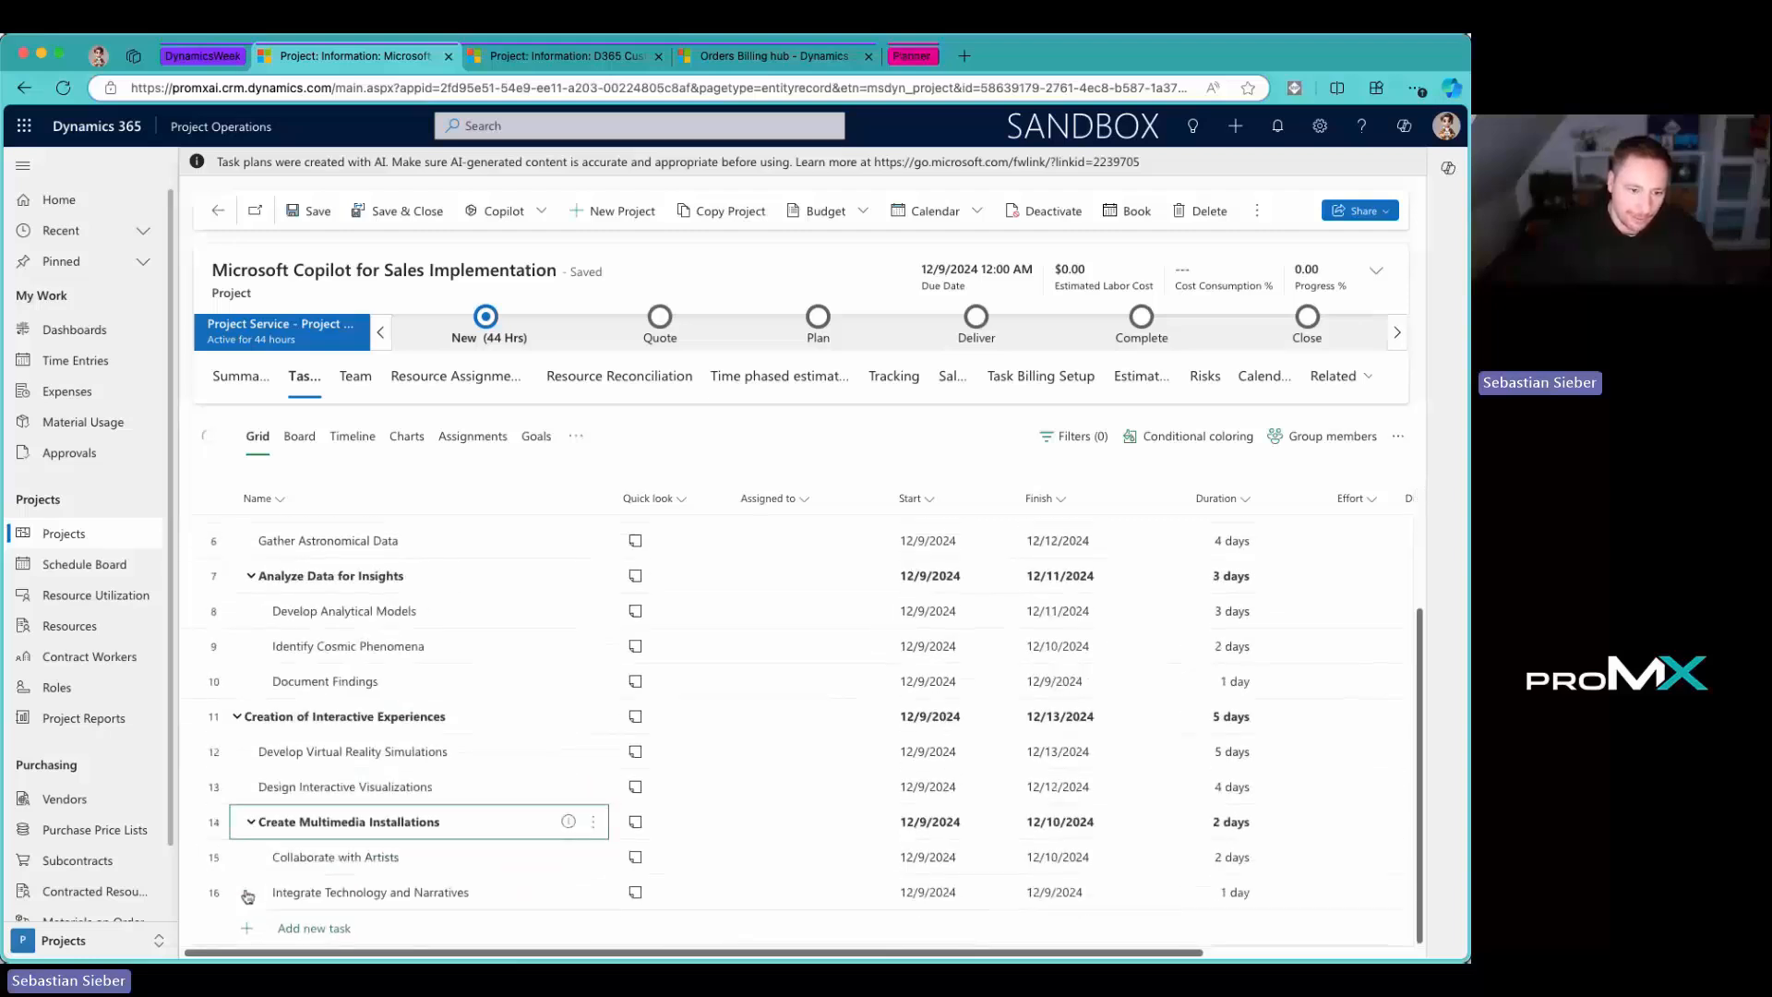
{"action": "scroll", "coordinate": [305, 756], "scroll_direction": "up", "scroll_amount": 2}
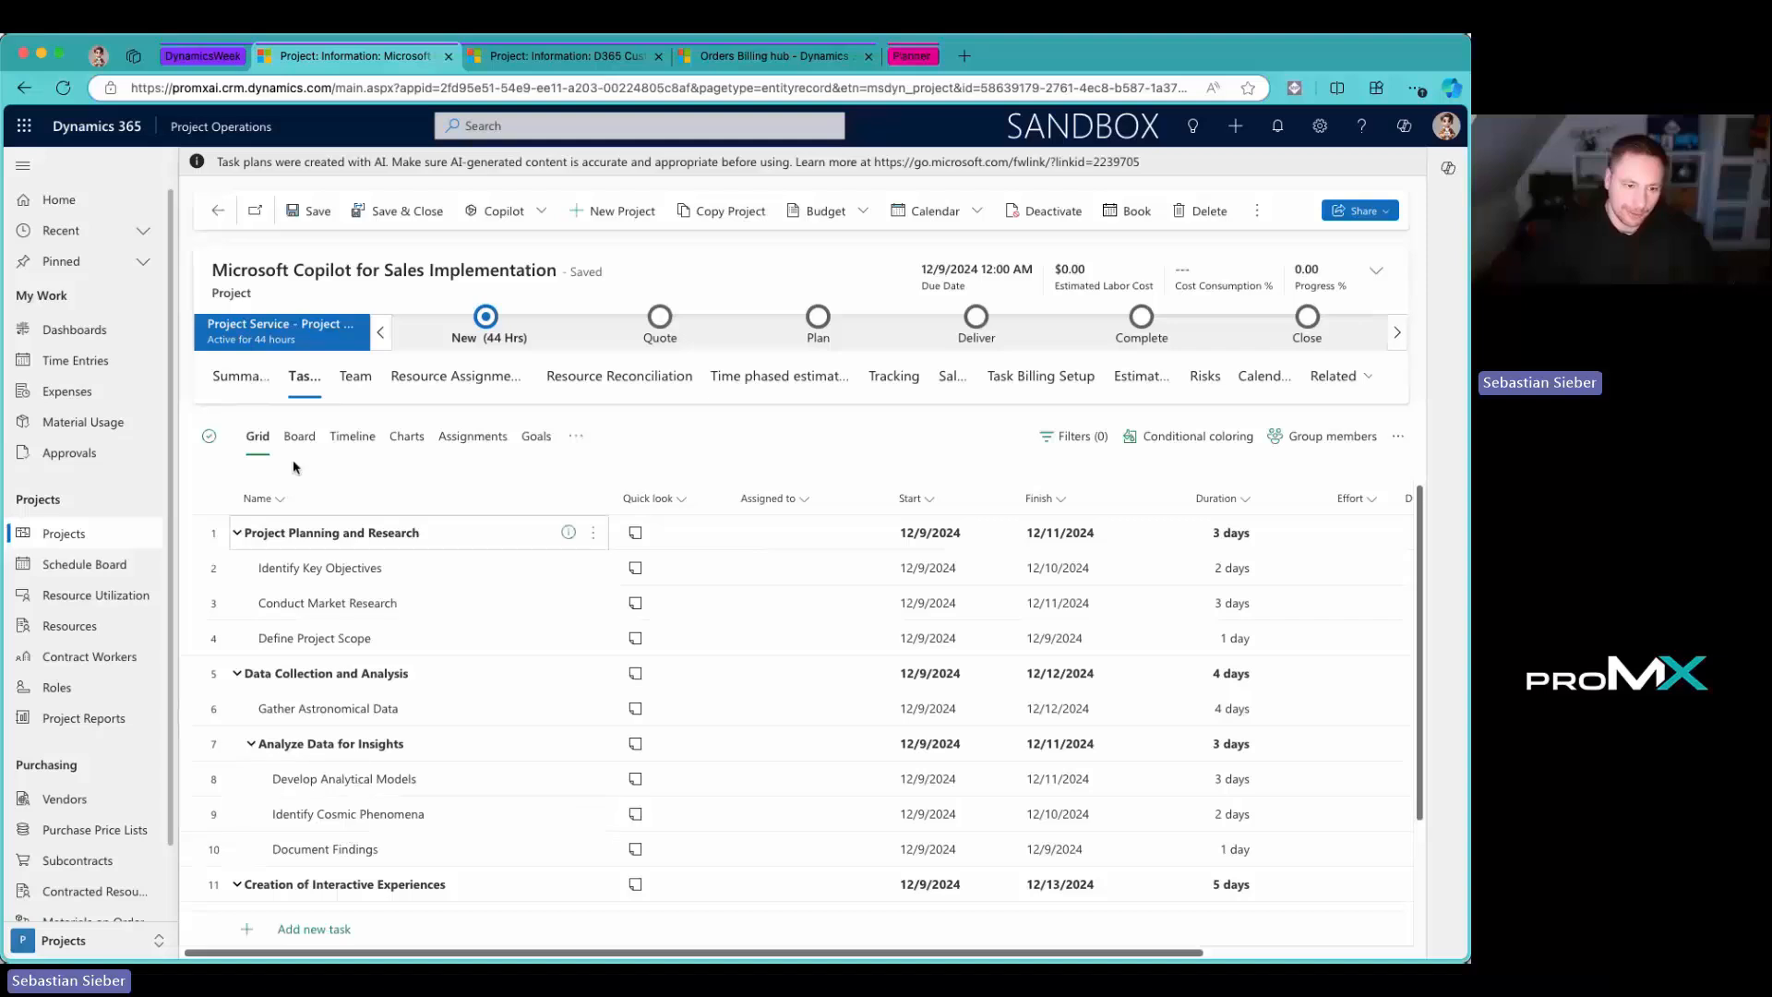
Step: Read through the project's description, including the key objectives, in the project summary
{"action": "left_click", "coordinate": [243, 377]}
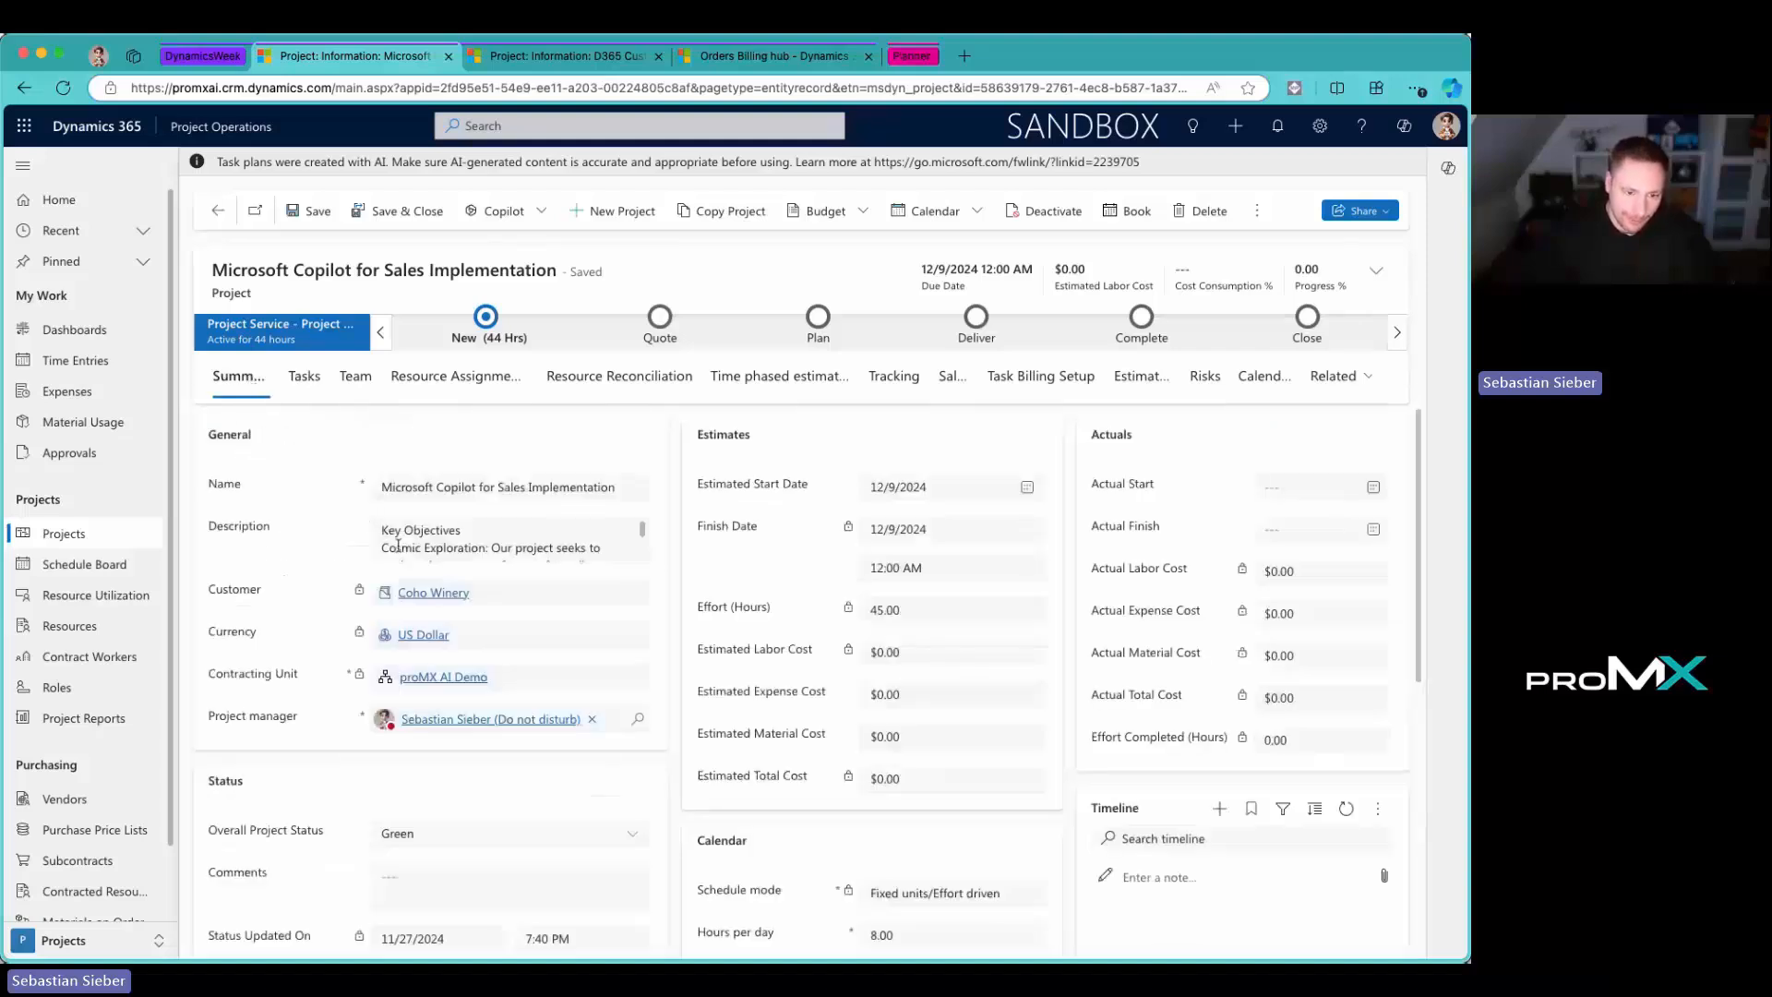
{"action": "scroll", "coordinate": [399, 546], "scroll_direction": "down", "scroll_amount": 2}
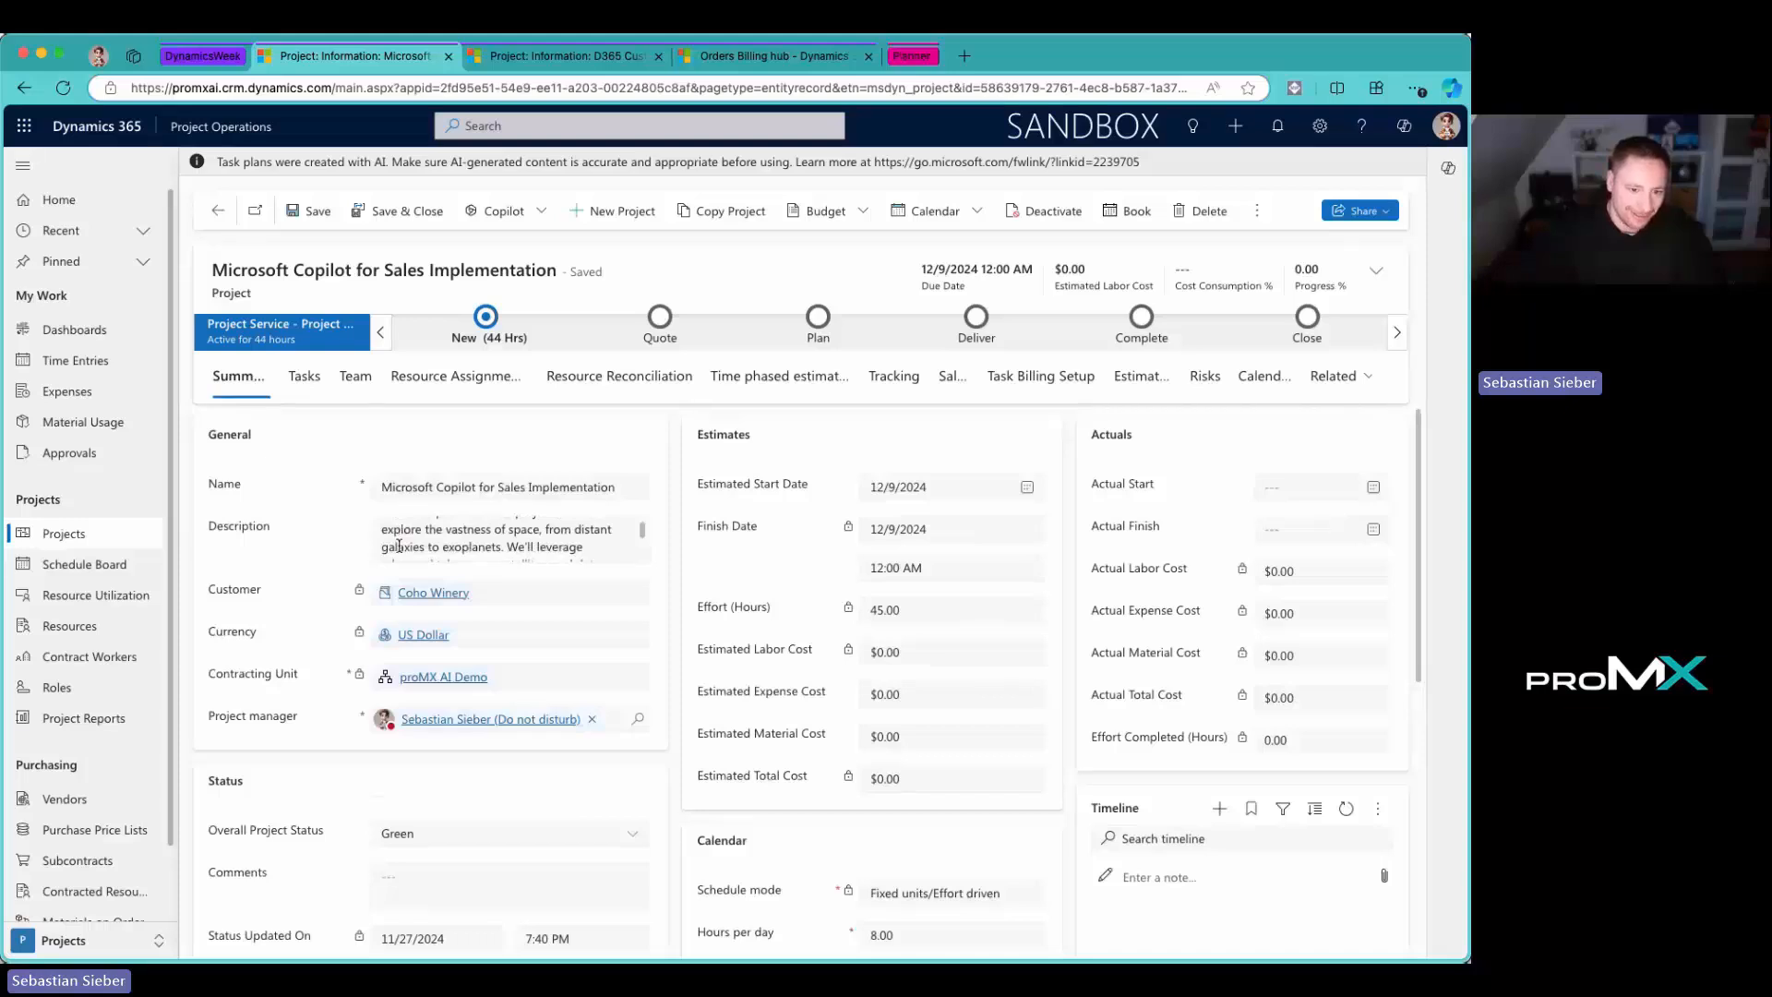
{"action": "left_click", "coordinate": [548, 529]}
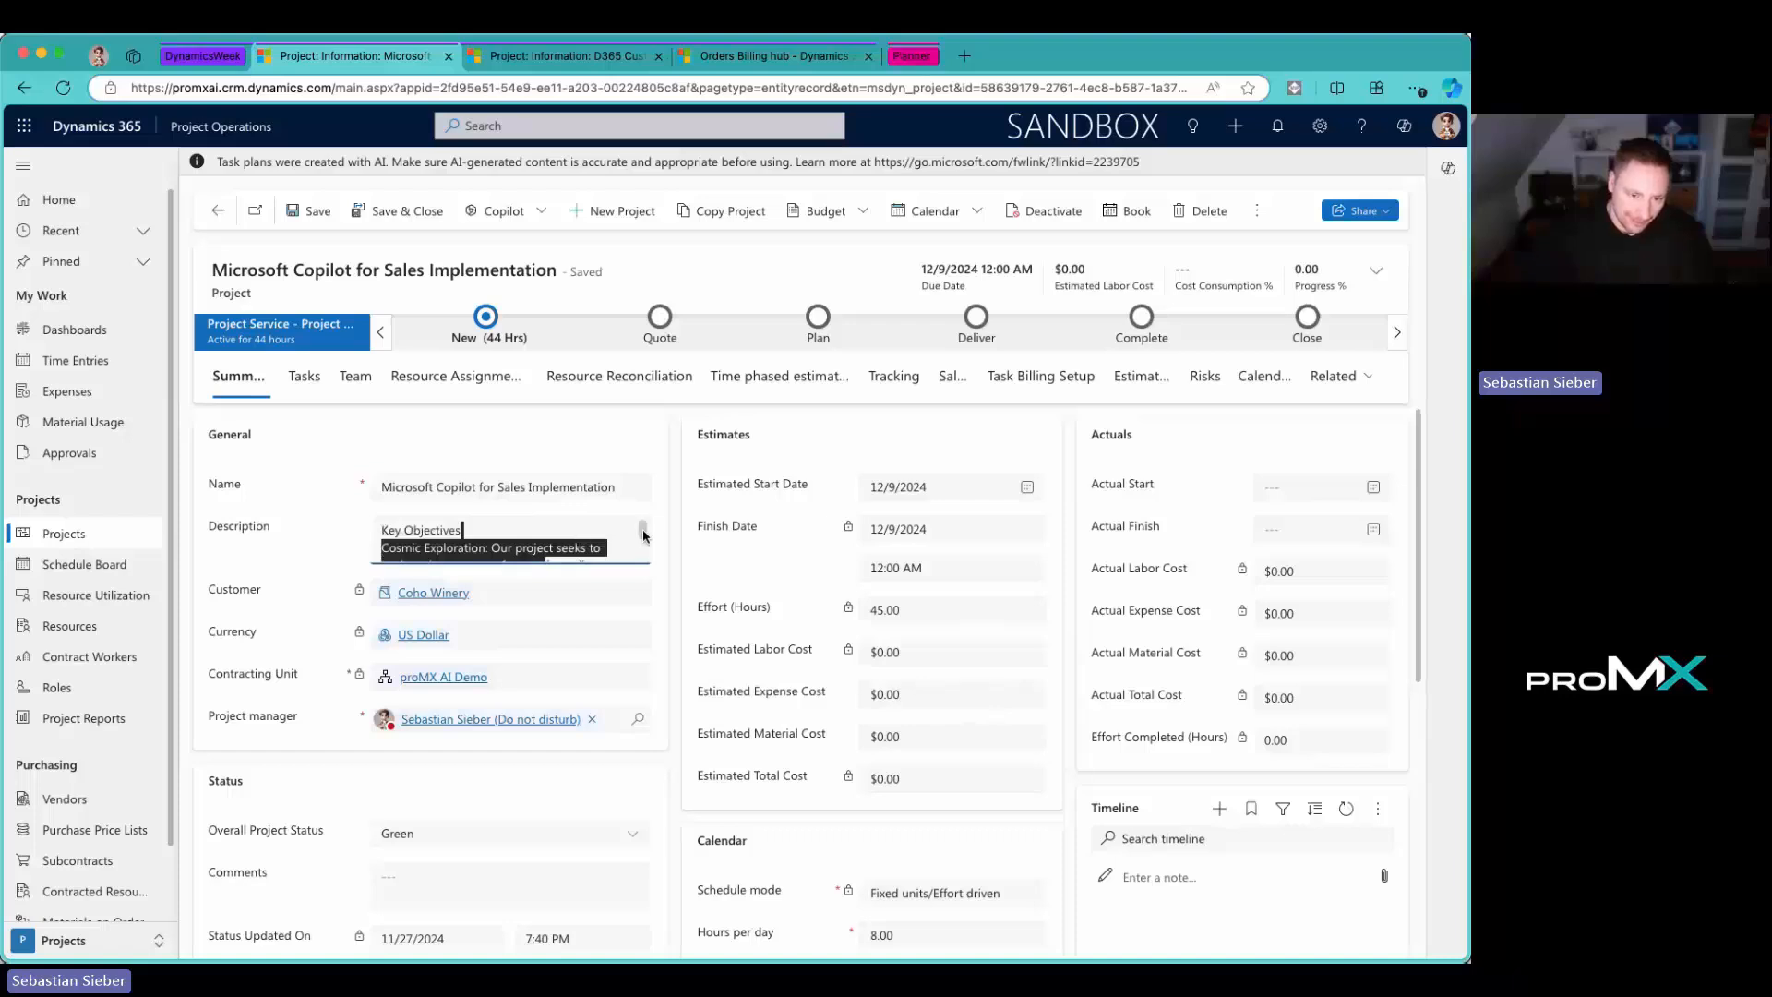
{"action": "scroll", "coordinate": [644, 538], "scroll_direction": "down", "scroll_amount": 2}
{"action": "scroll", "coordinate": [644, 538], "scroll_direction": "down", "scroll_amount": 3}
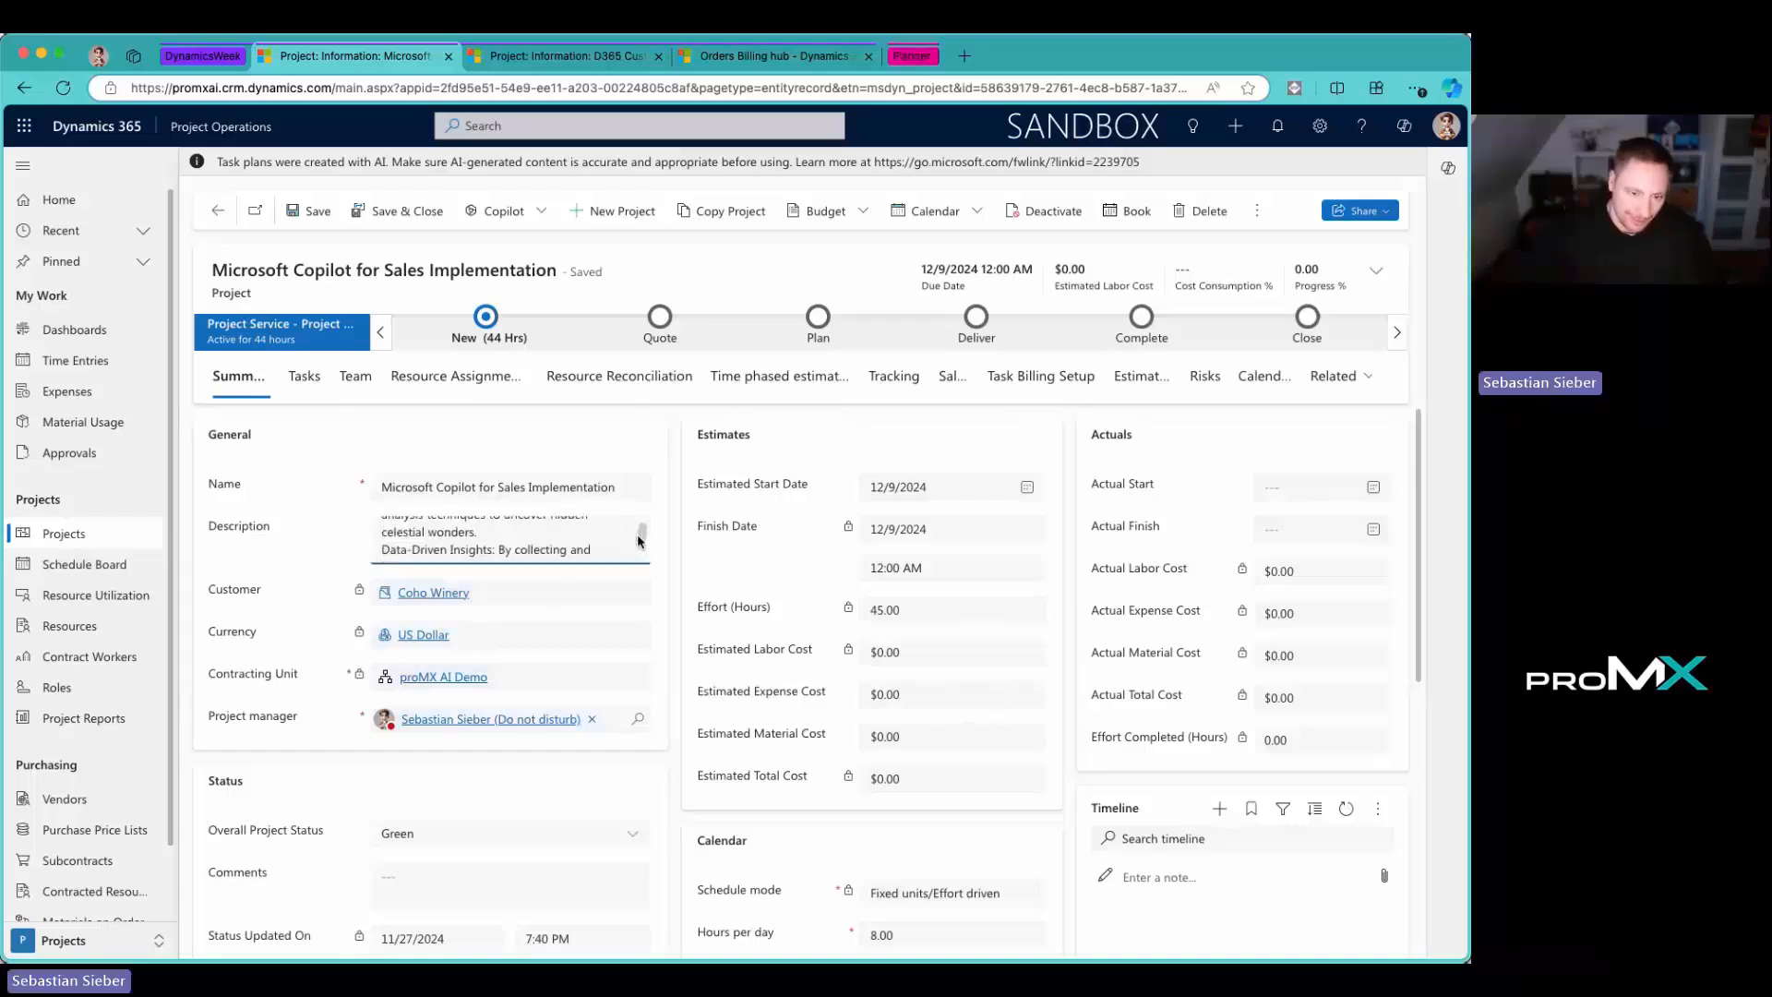
{"action": "left_click", "coordinate": [618, 551]}
{"action": "key", "text": "Down"}
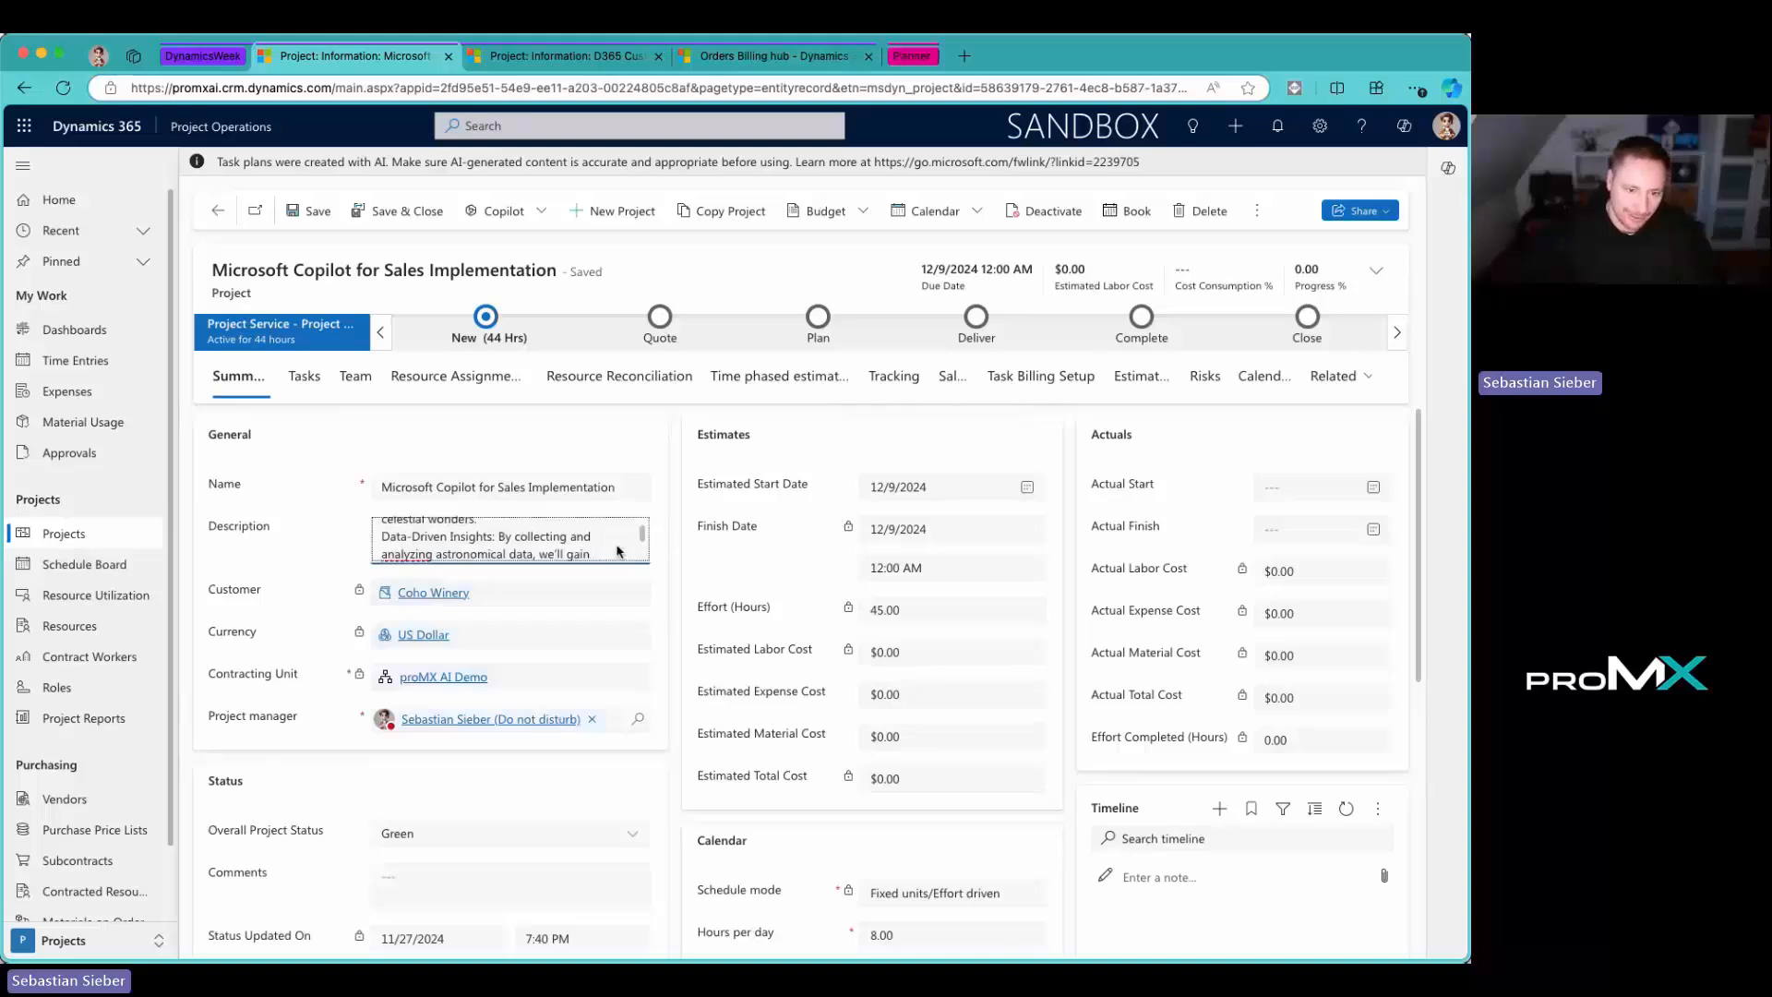
{"action": "key", "text": "Down"}
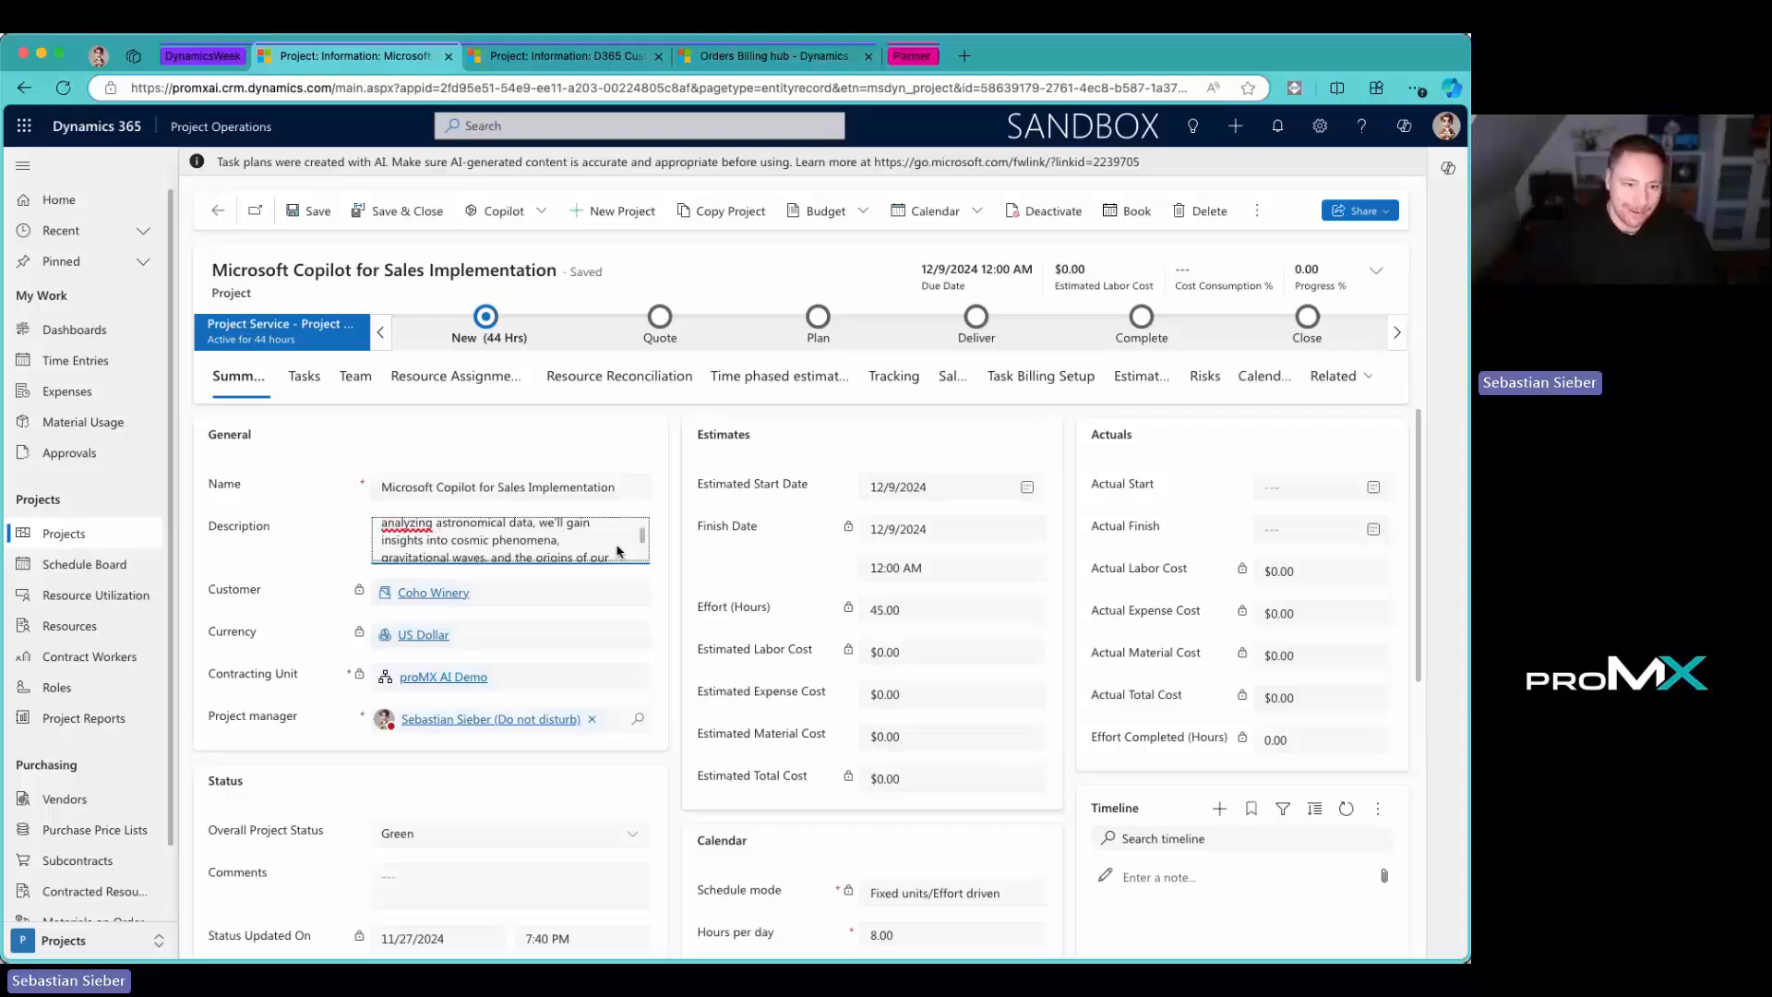
{"action": "key", "text": "Down"}
{"action": "key", "text": "Down"}
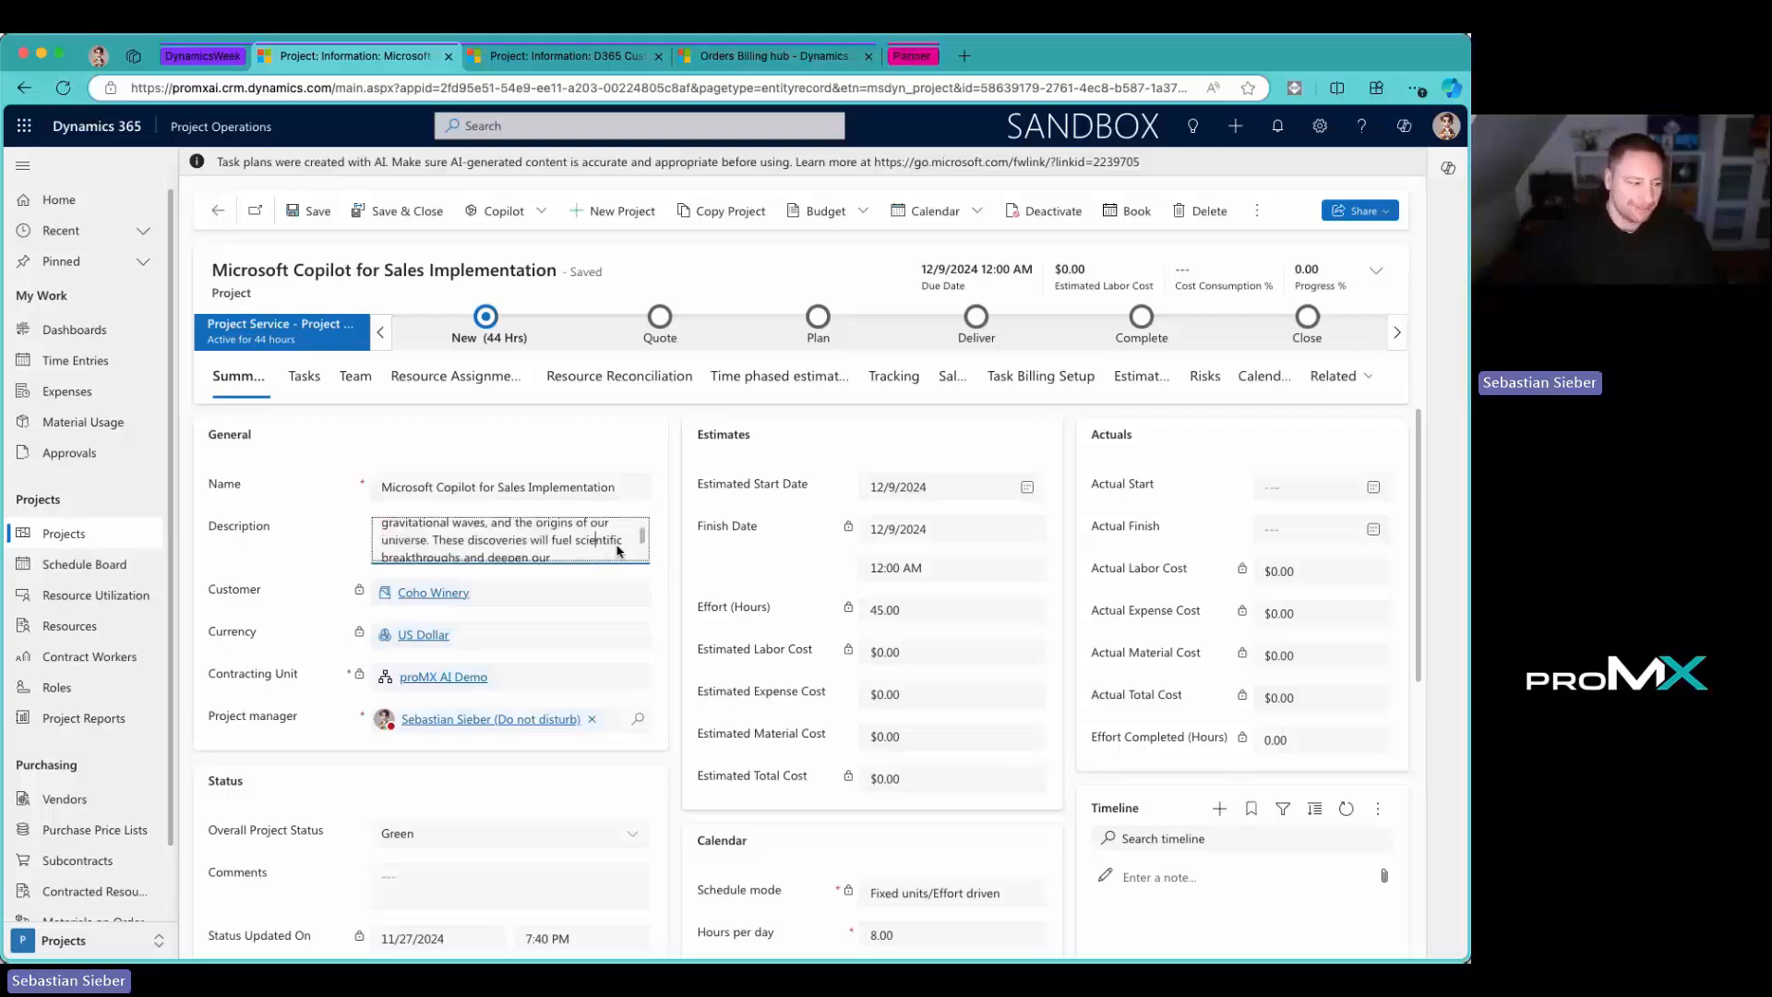
{"action": "left_click", "coordinate": [527, 471]}
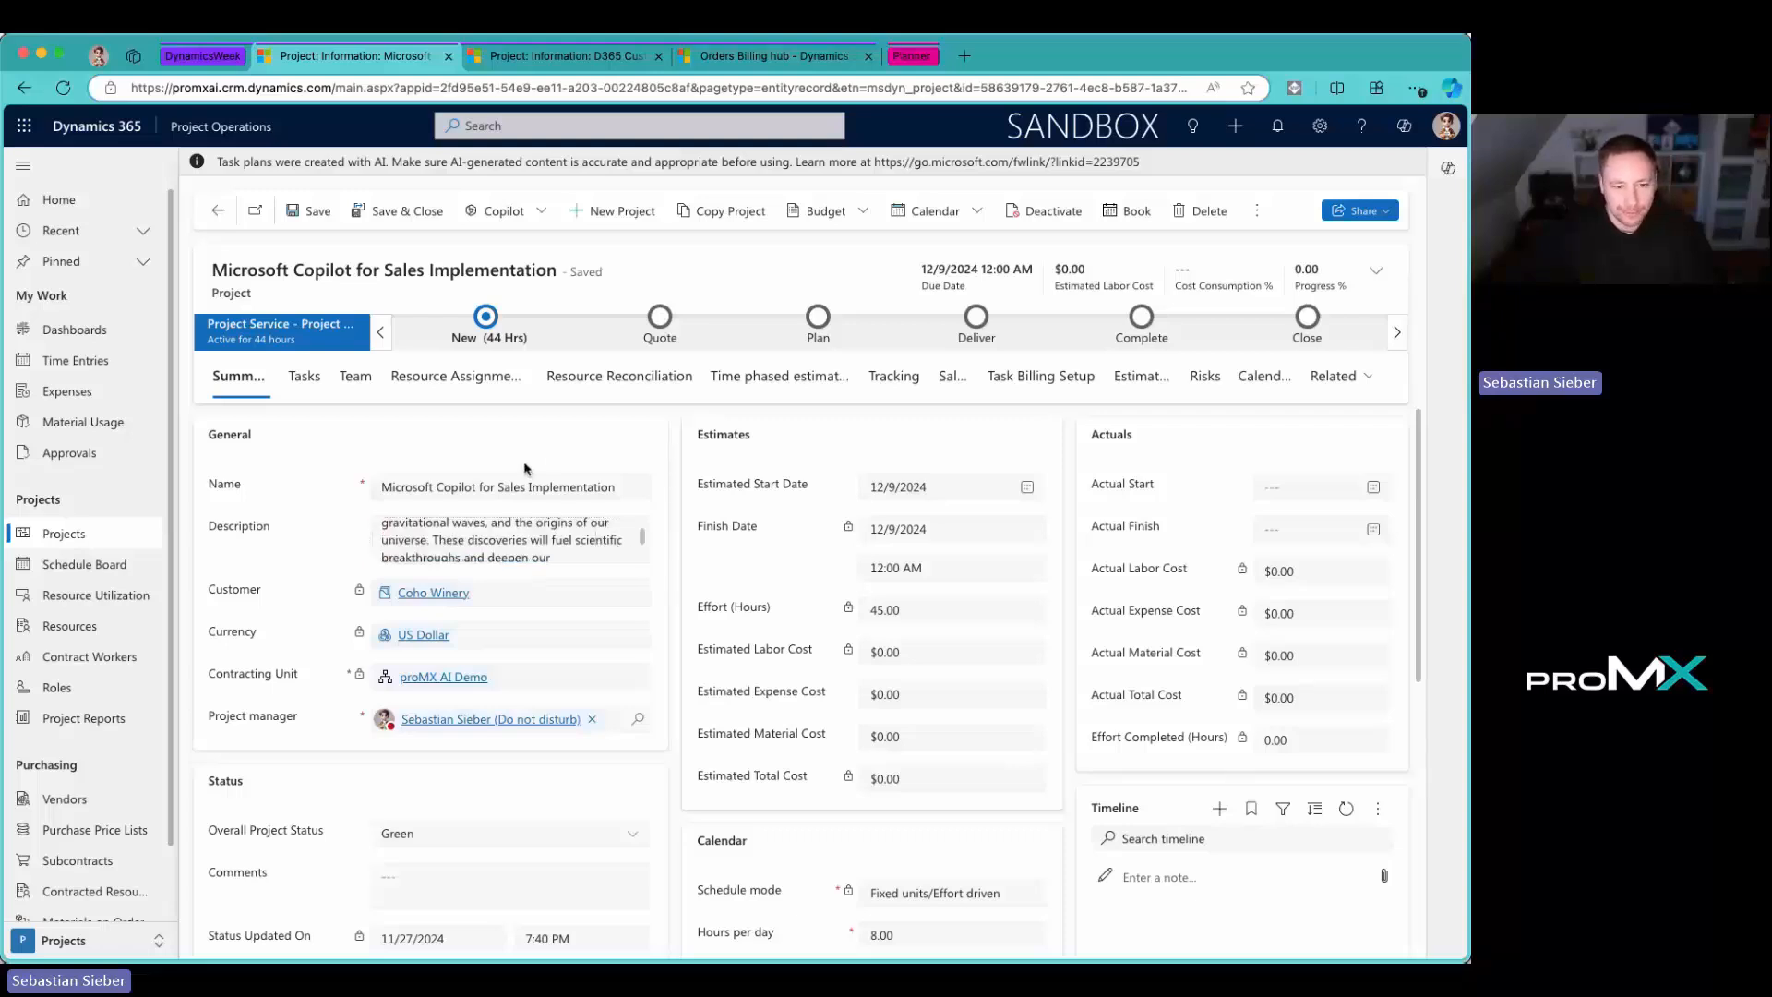
Step: Return to the project's task grid and rename the Develop Virtual Reality Simulations task as "Implement Extensions for Copilot for Sales (SAP)"
{"action": "left_click", "coordinate": [321, 382]}
{"action": "scroll", "coordinate": [397, 600], "scroll_direction": "down", "scroll_amount": 2}
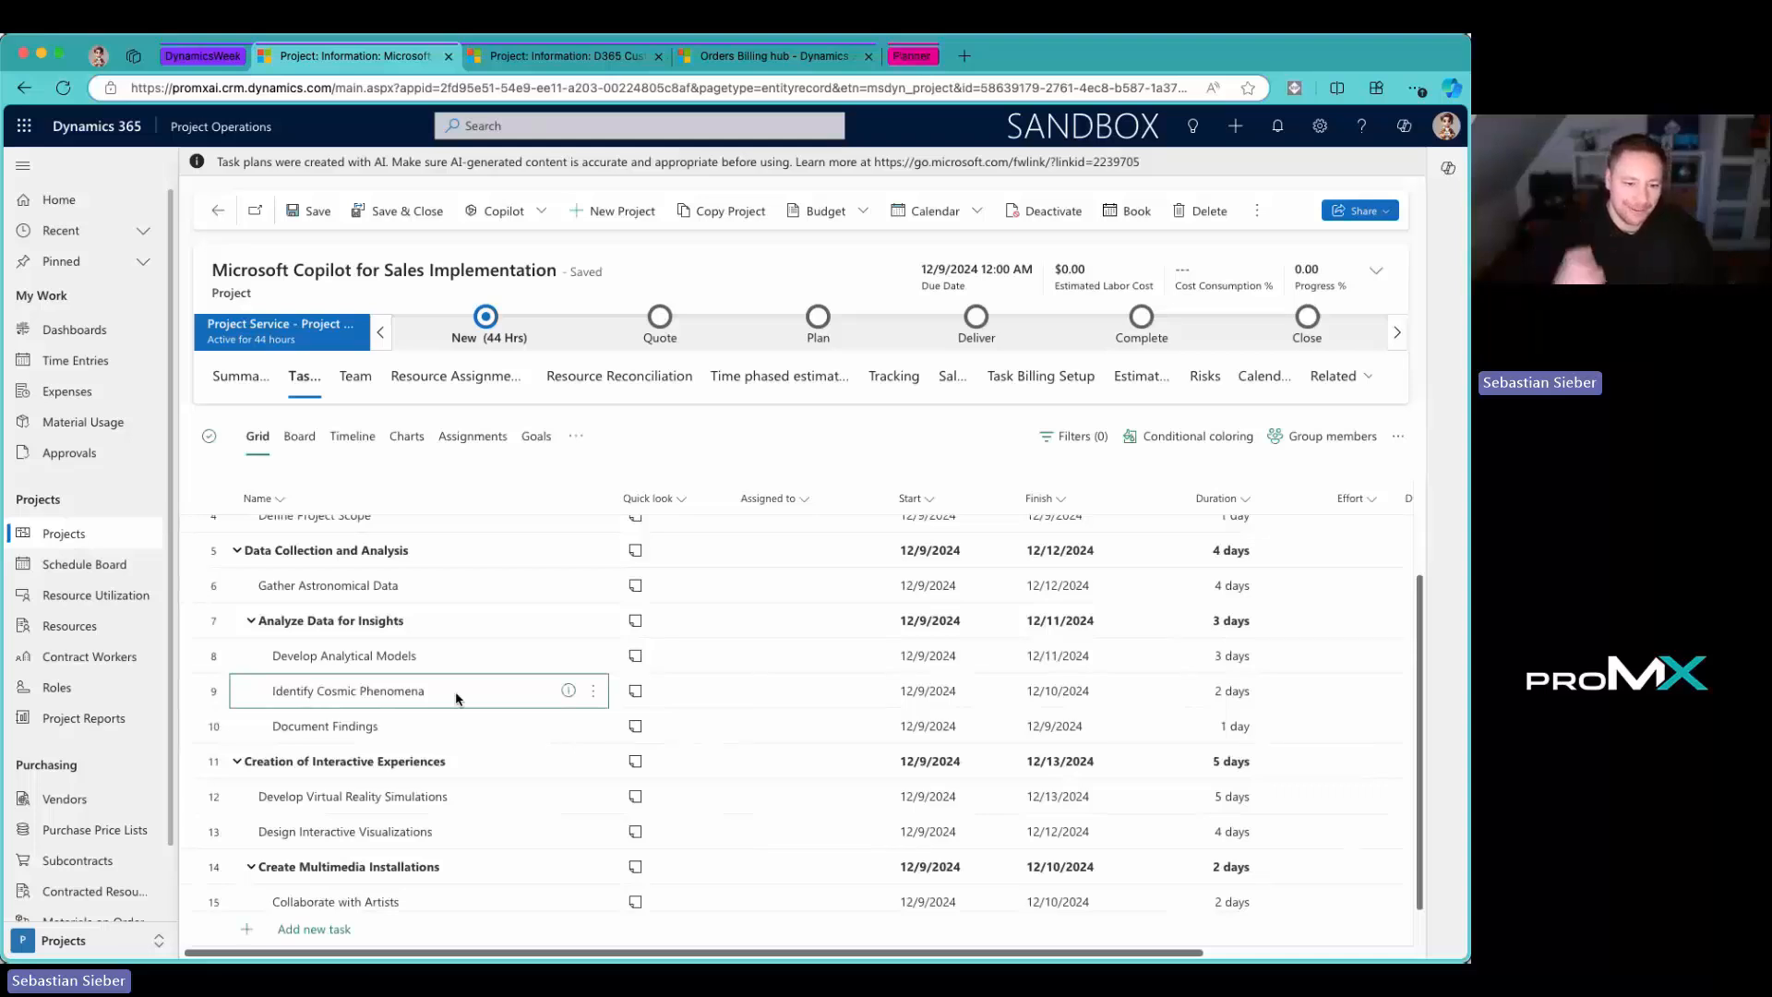
{"action": "scroll", "coordinate": [456, 698], "scroll_direction": "down", "scroll_amount": 1}
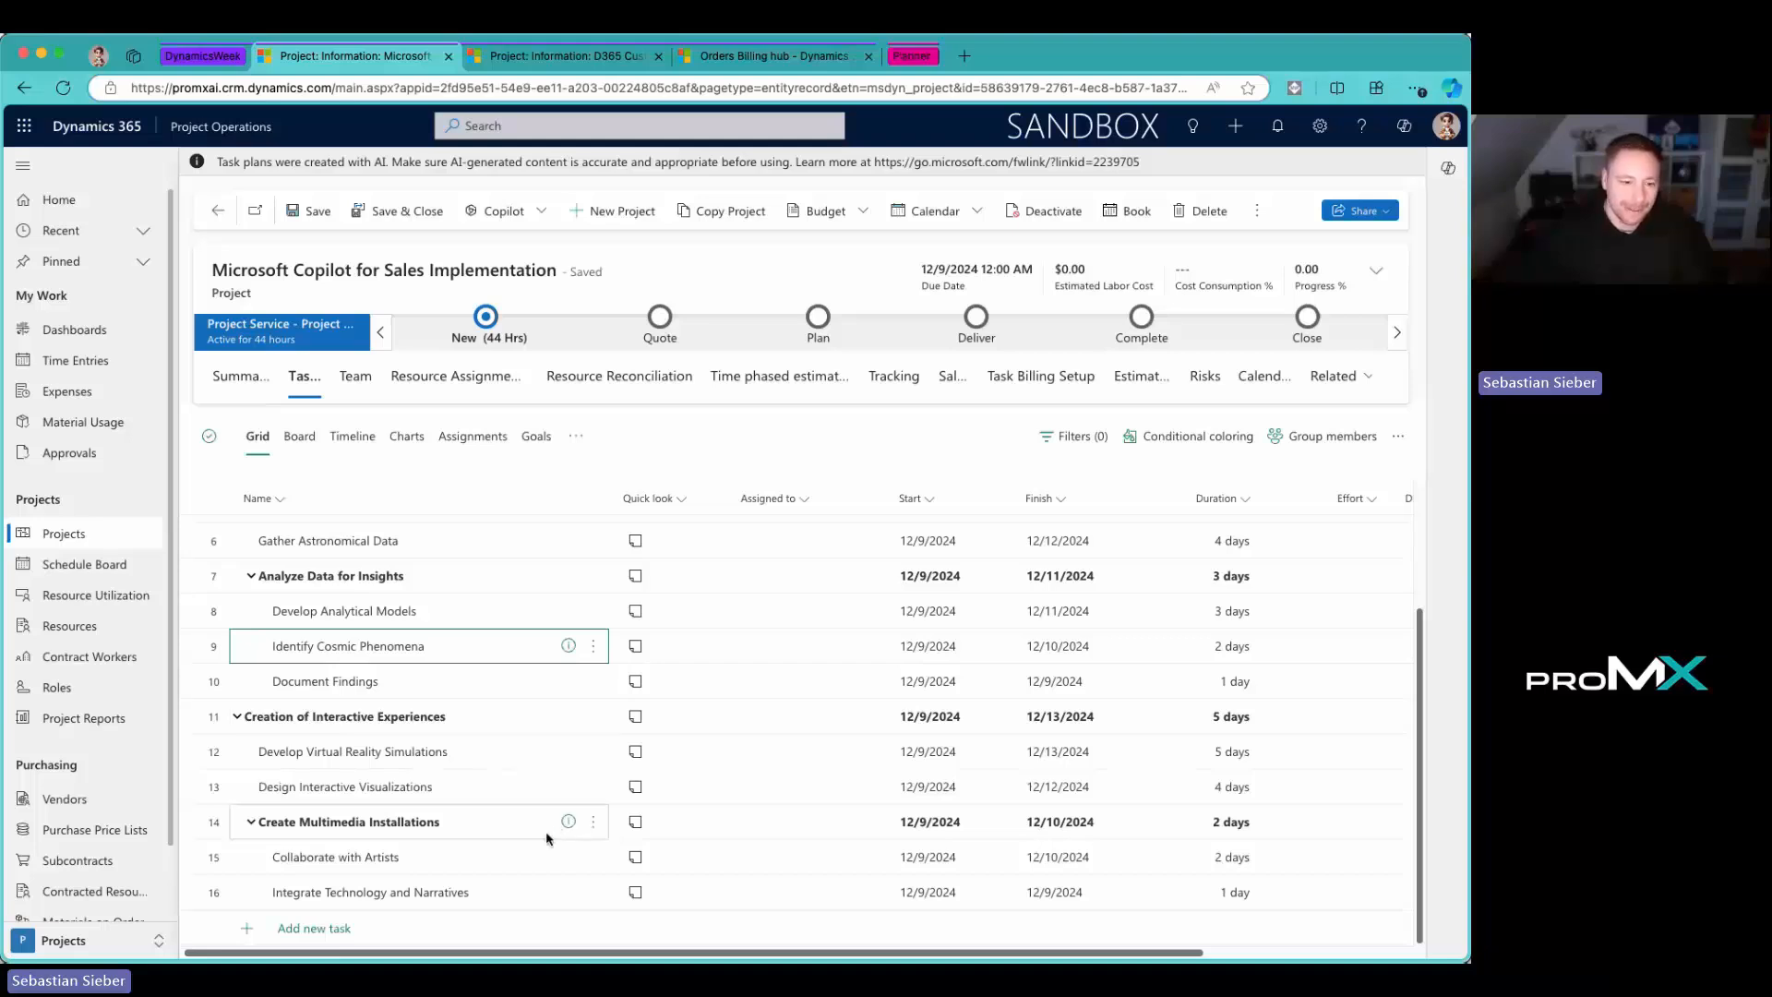
{"action": "scroll", "coordinate": [546, 830], "scroll_direction": "up", "scroll_amount": 3}
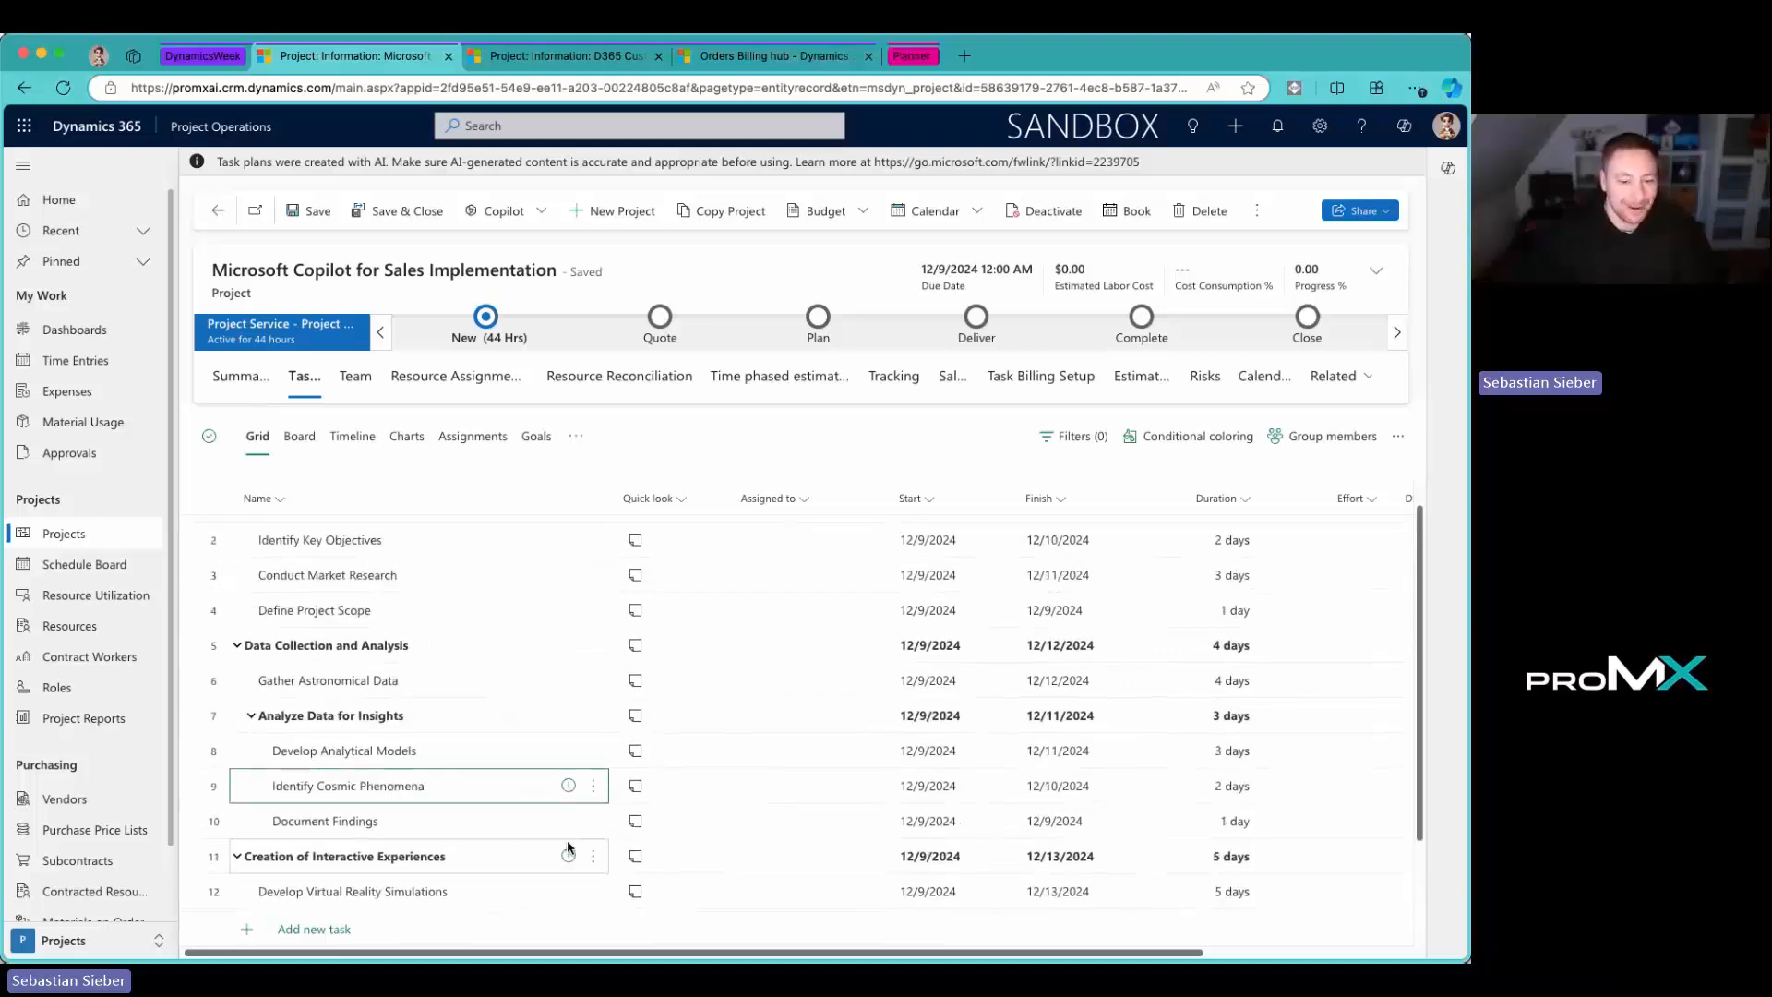
{"action": "scroll", "coordinate": [572, 849], "scroll_direction": "down", "scroll_amount": 3}
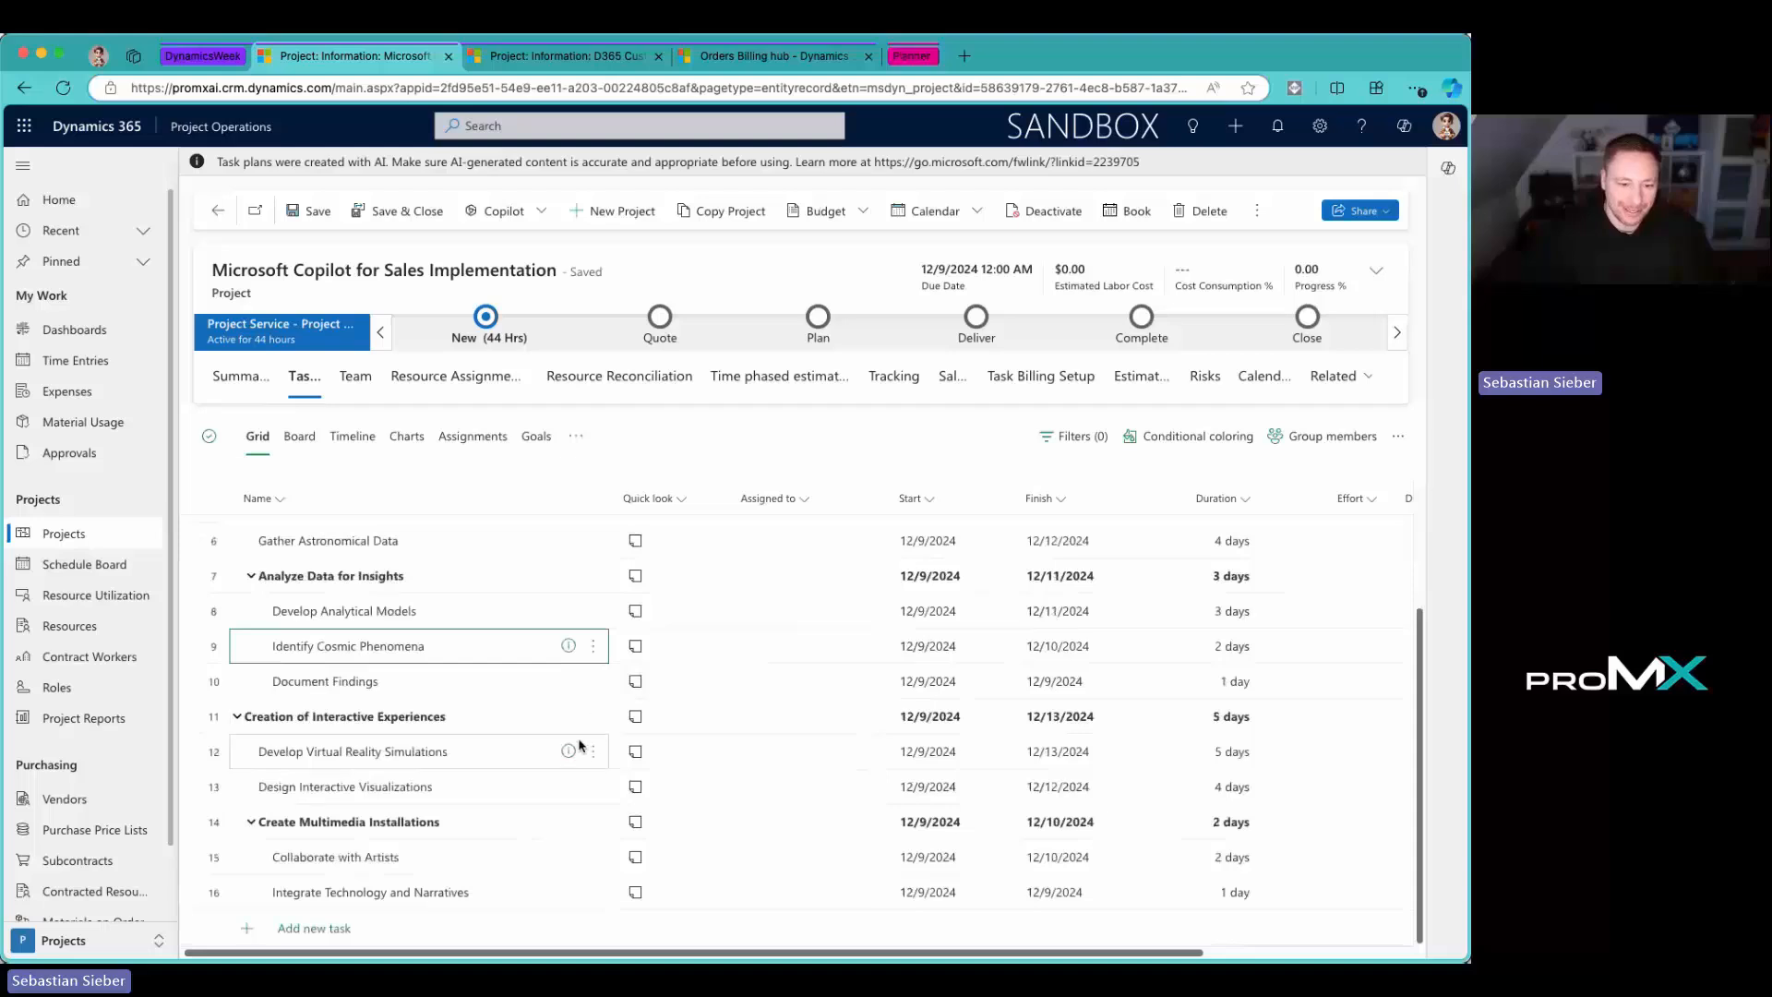
{"action": "left_click", "coordinate": [500, 749]}
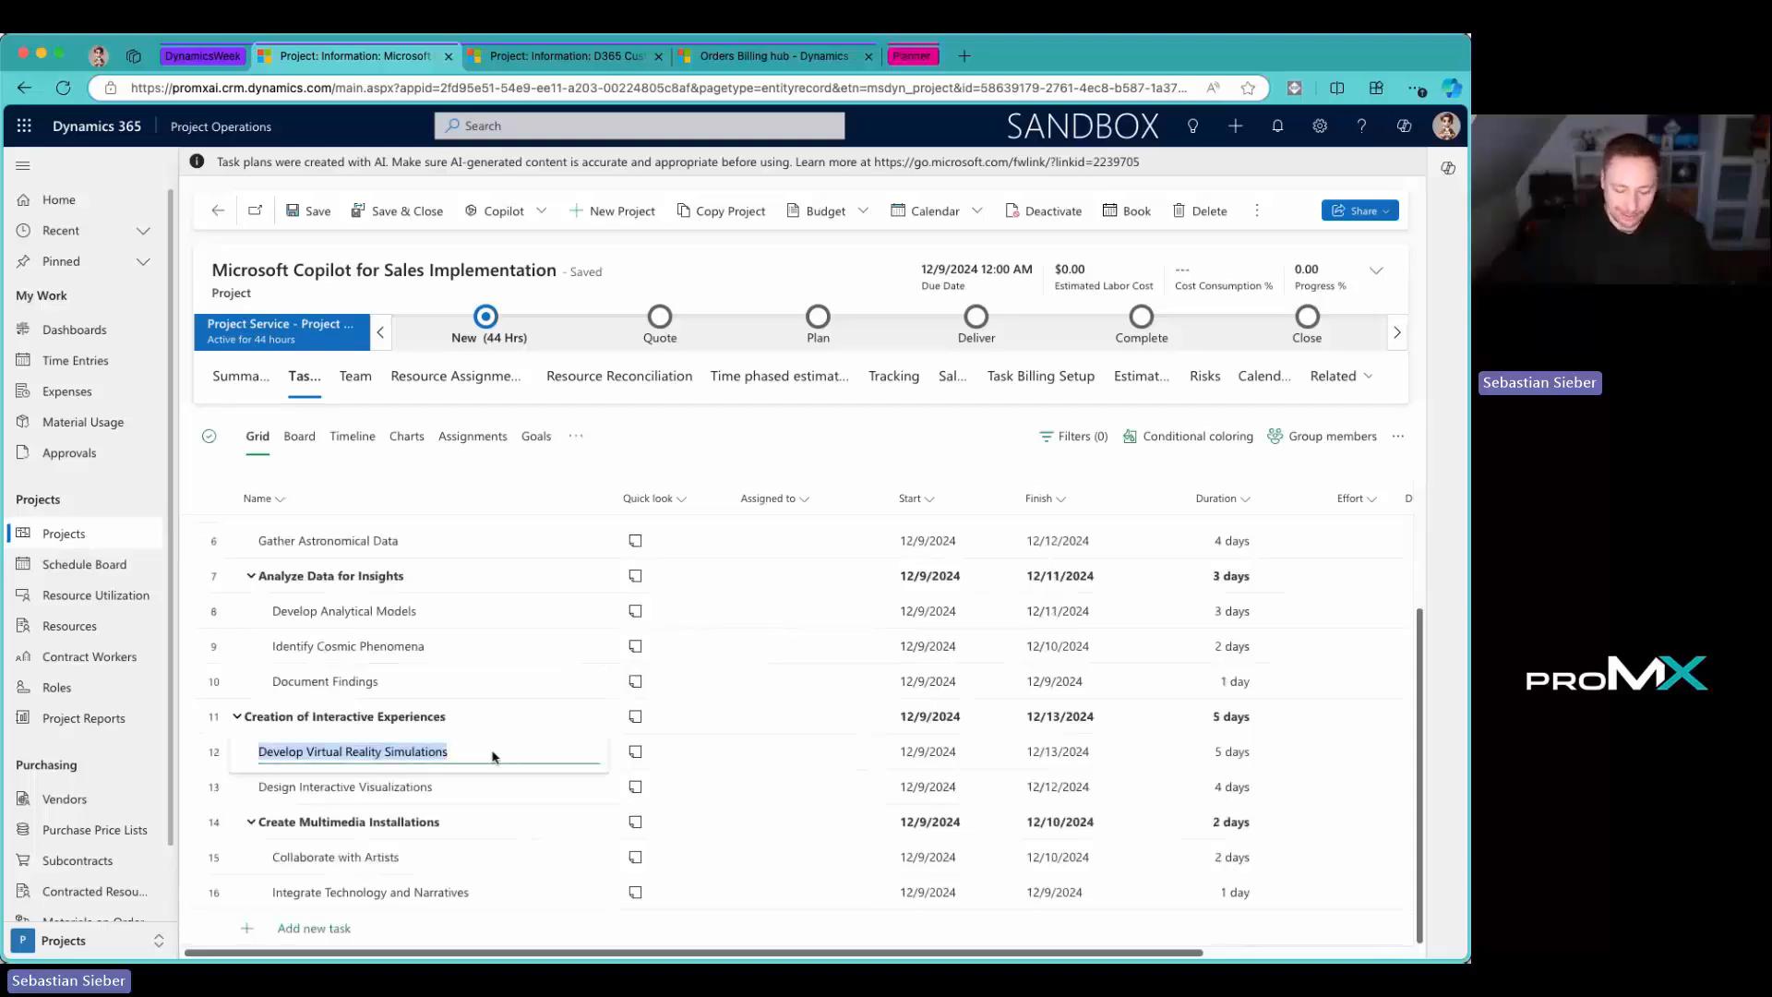
{"action": "type", "text": "Impl"}
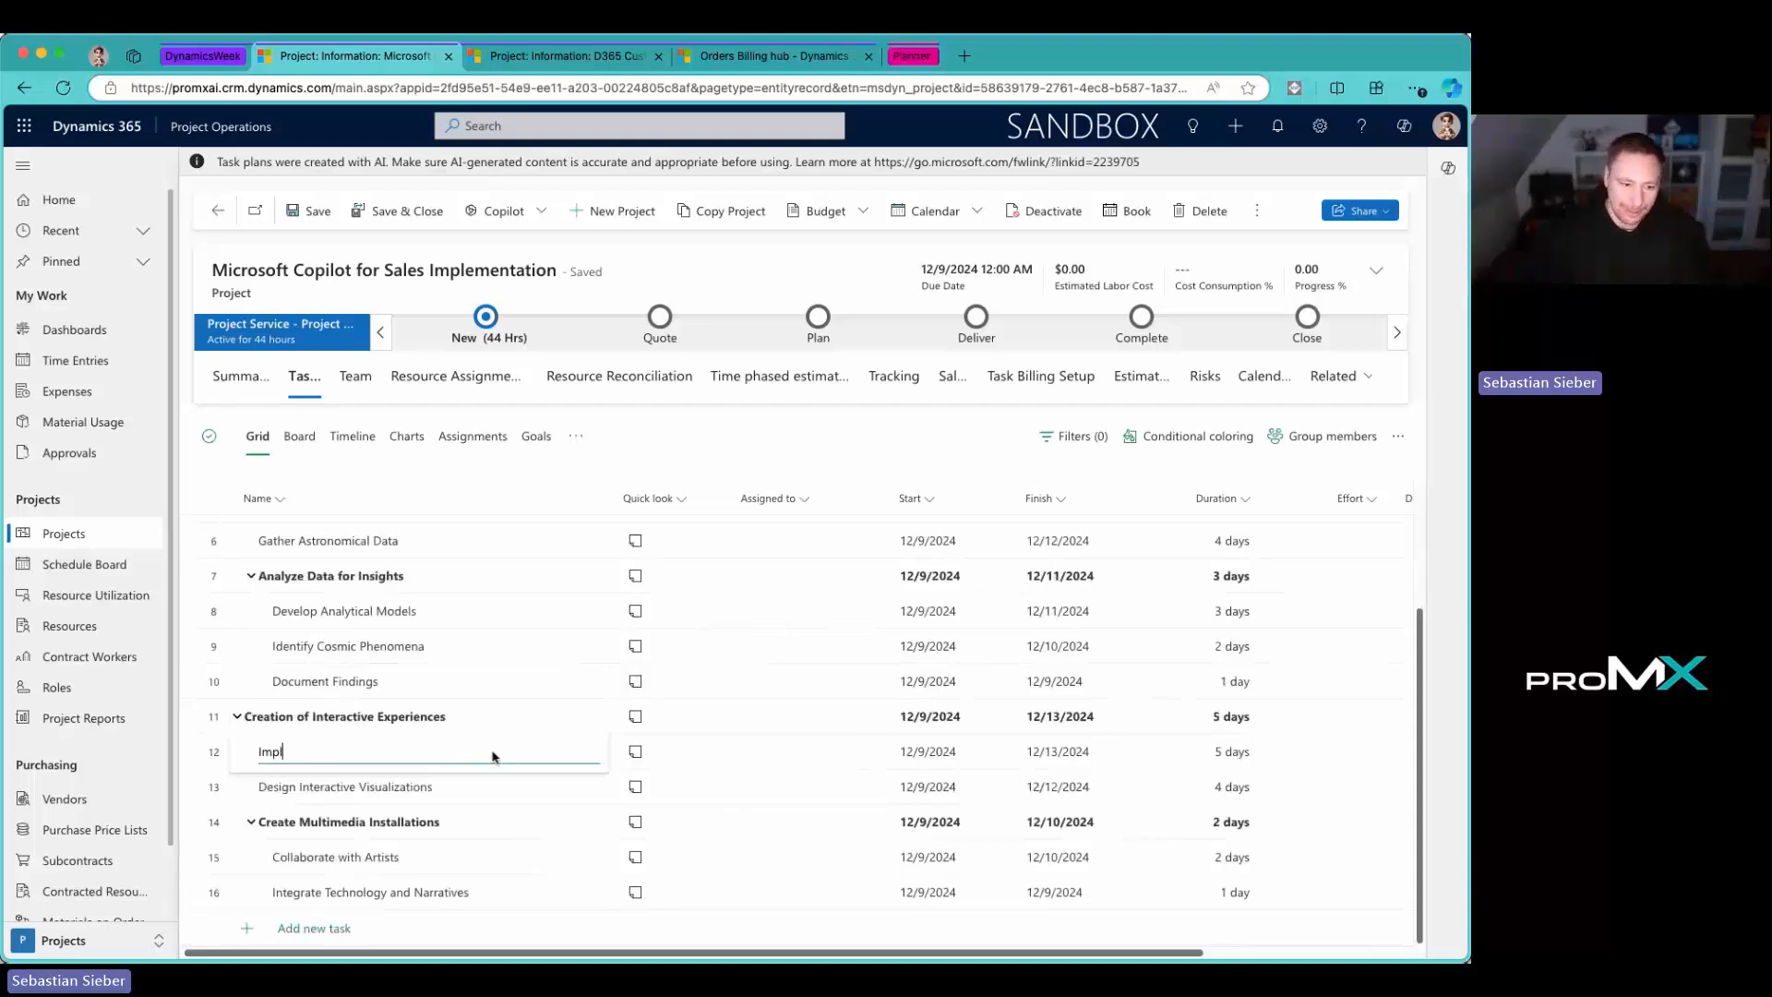
{"action": "type", "text": "ement Extension "}
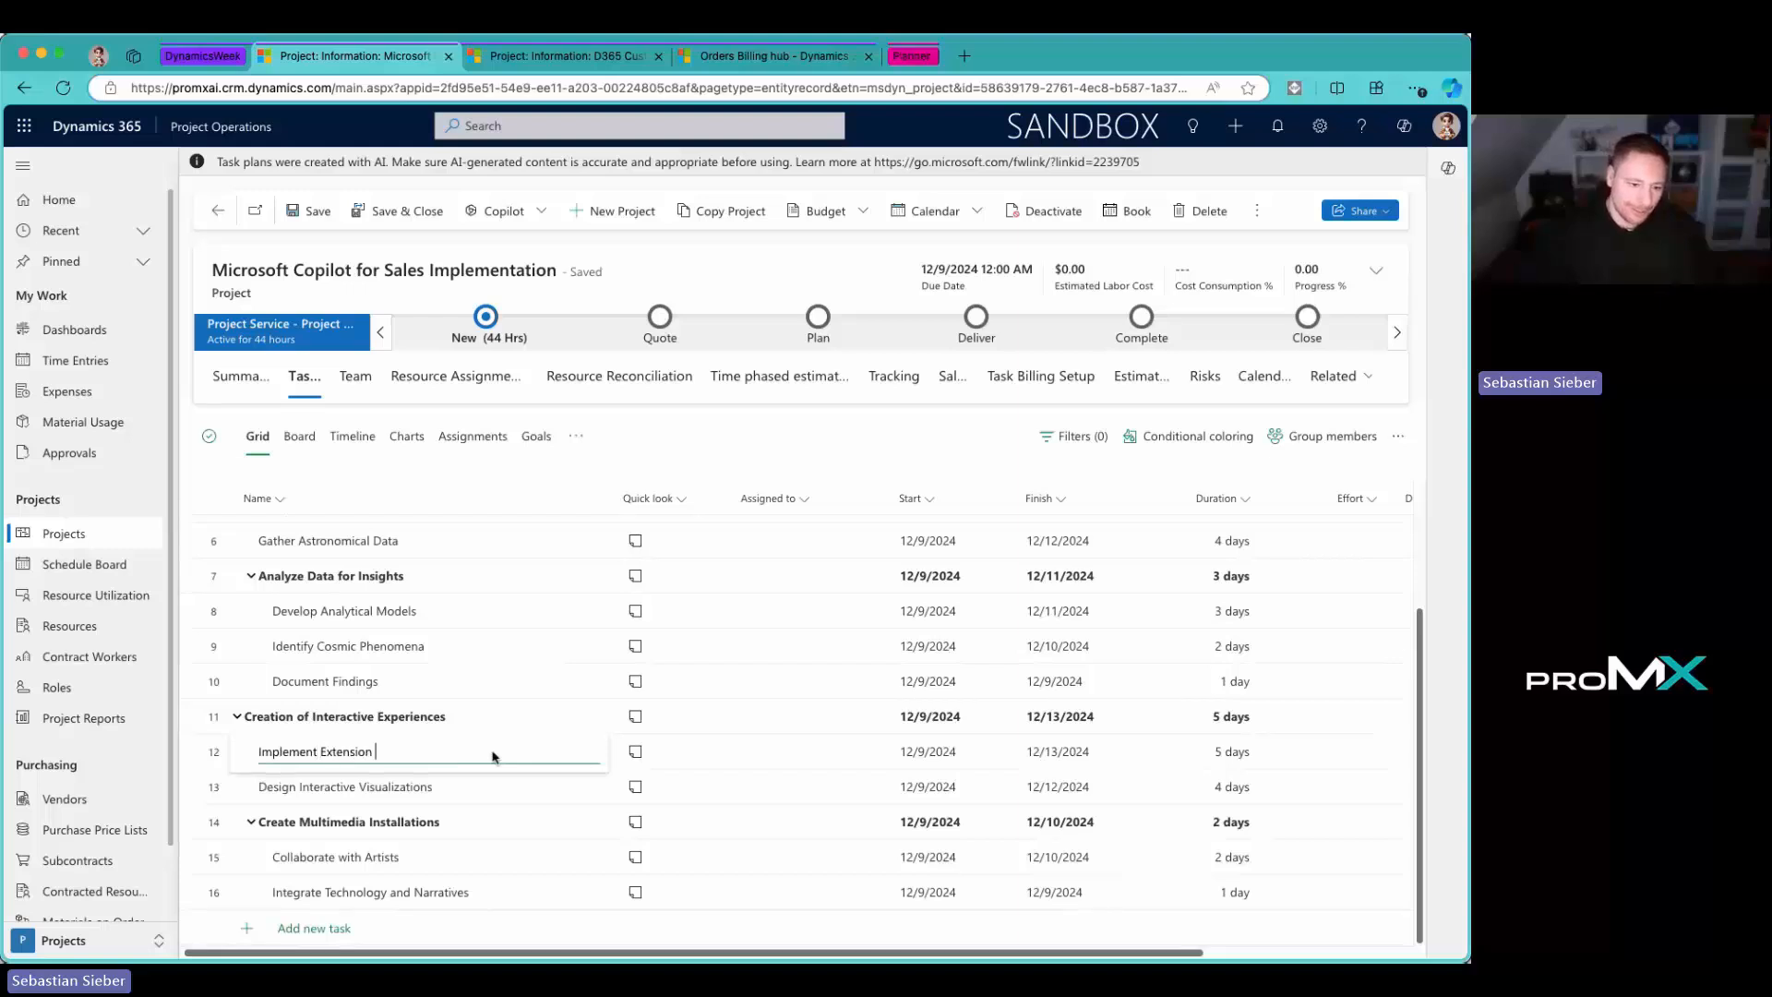
{"action": "type", "text": "s for Copilot for Sales"}
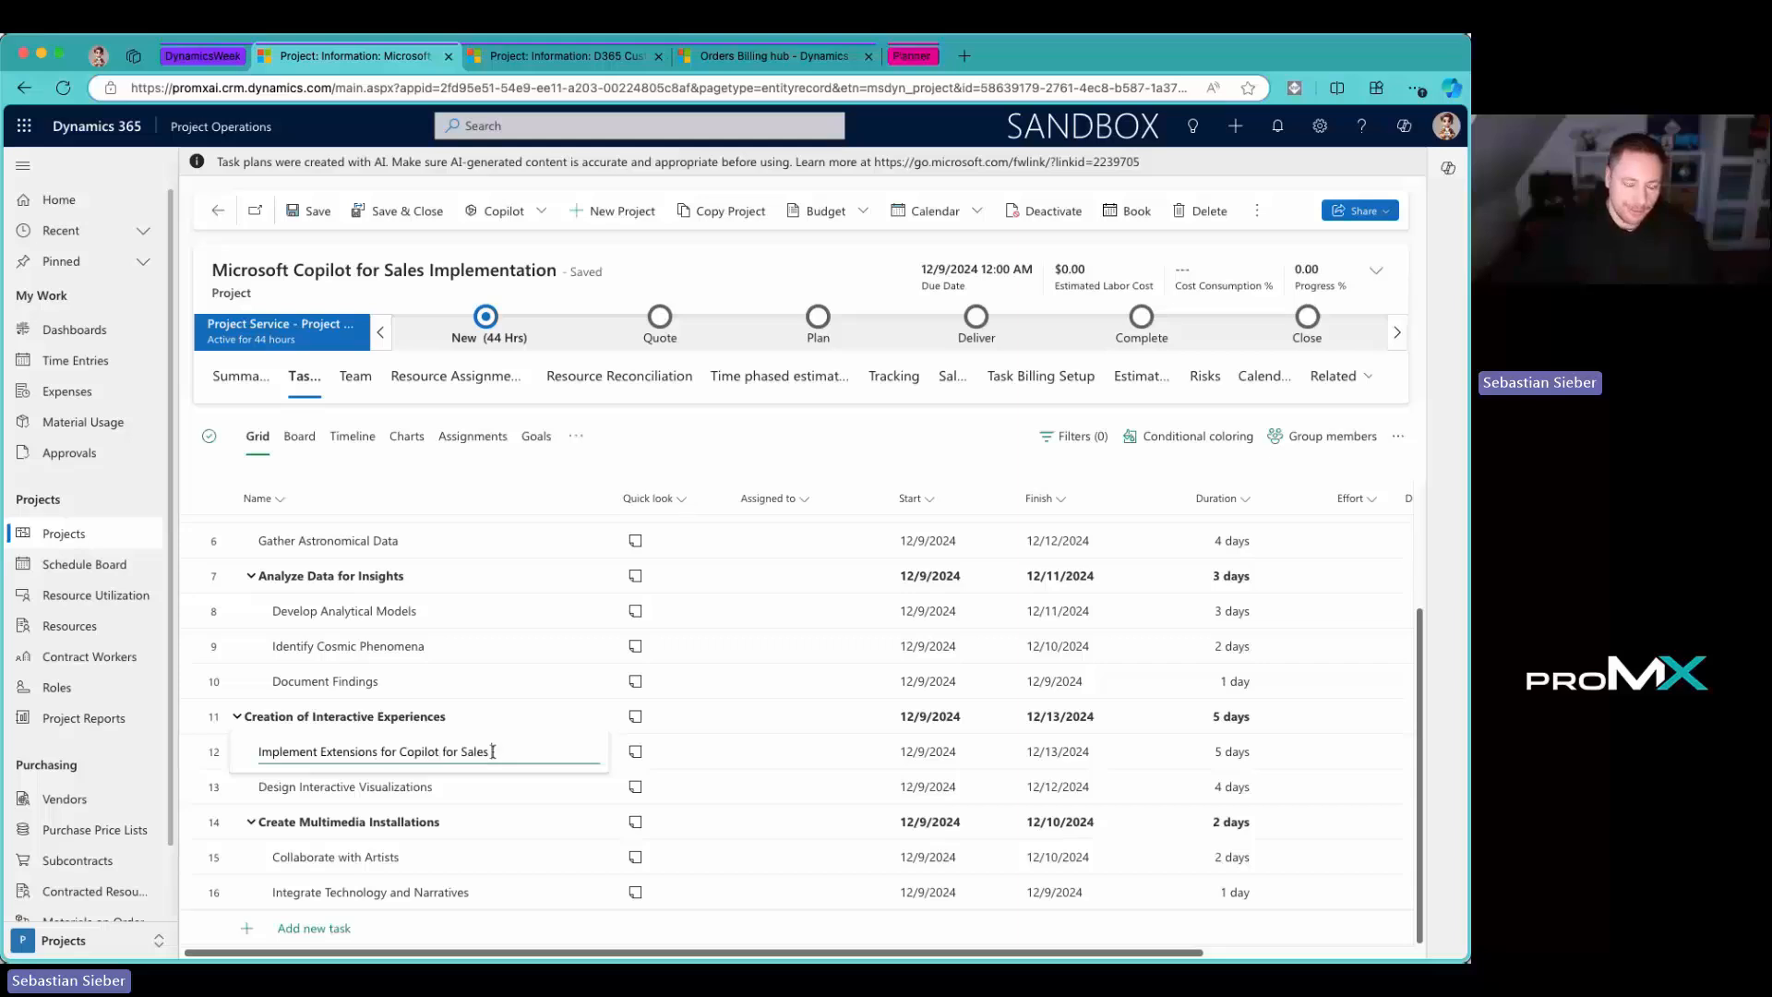
{"action": "type", "text": " SAP"}
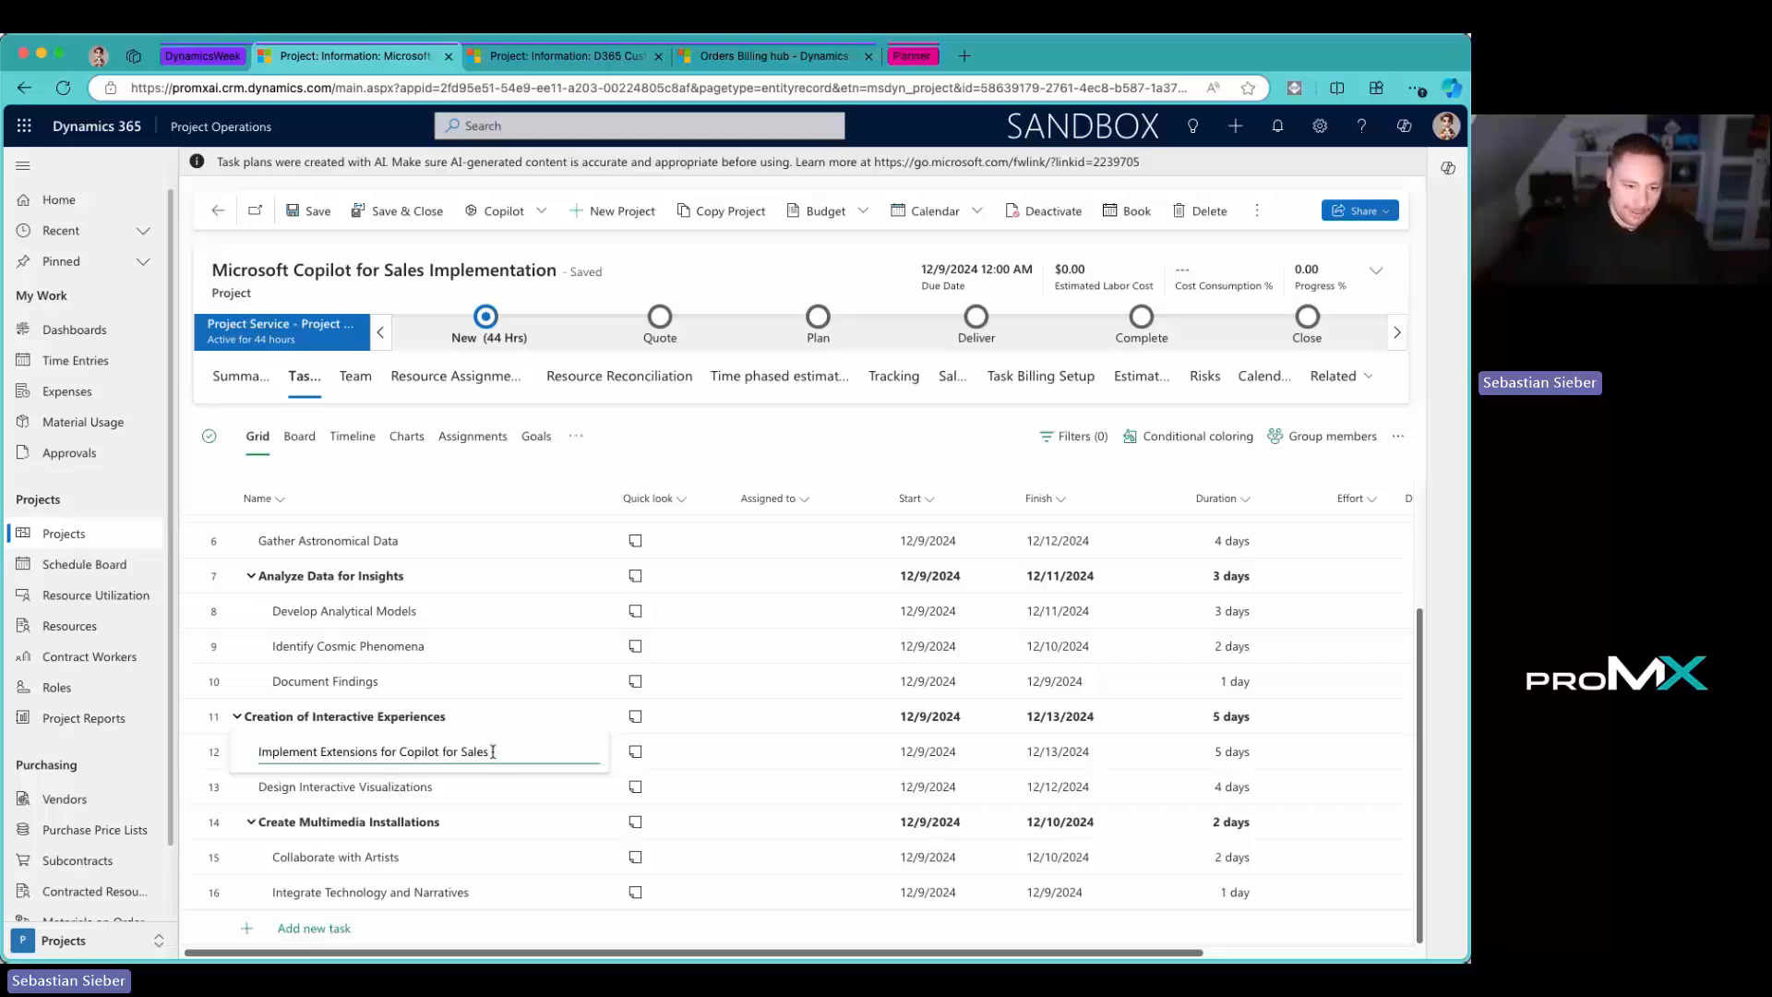
{"action": "type", "text": " SAP"}
{"action": "key", "text": "Return"}
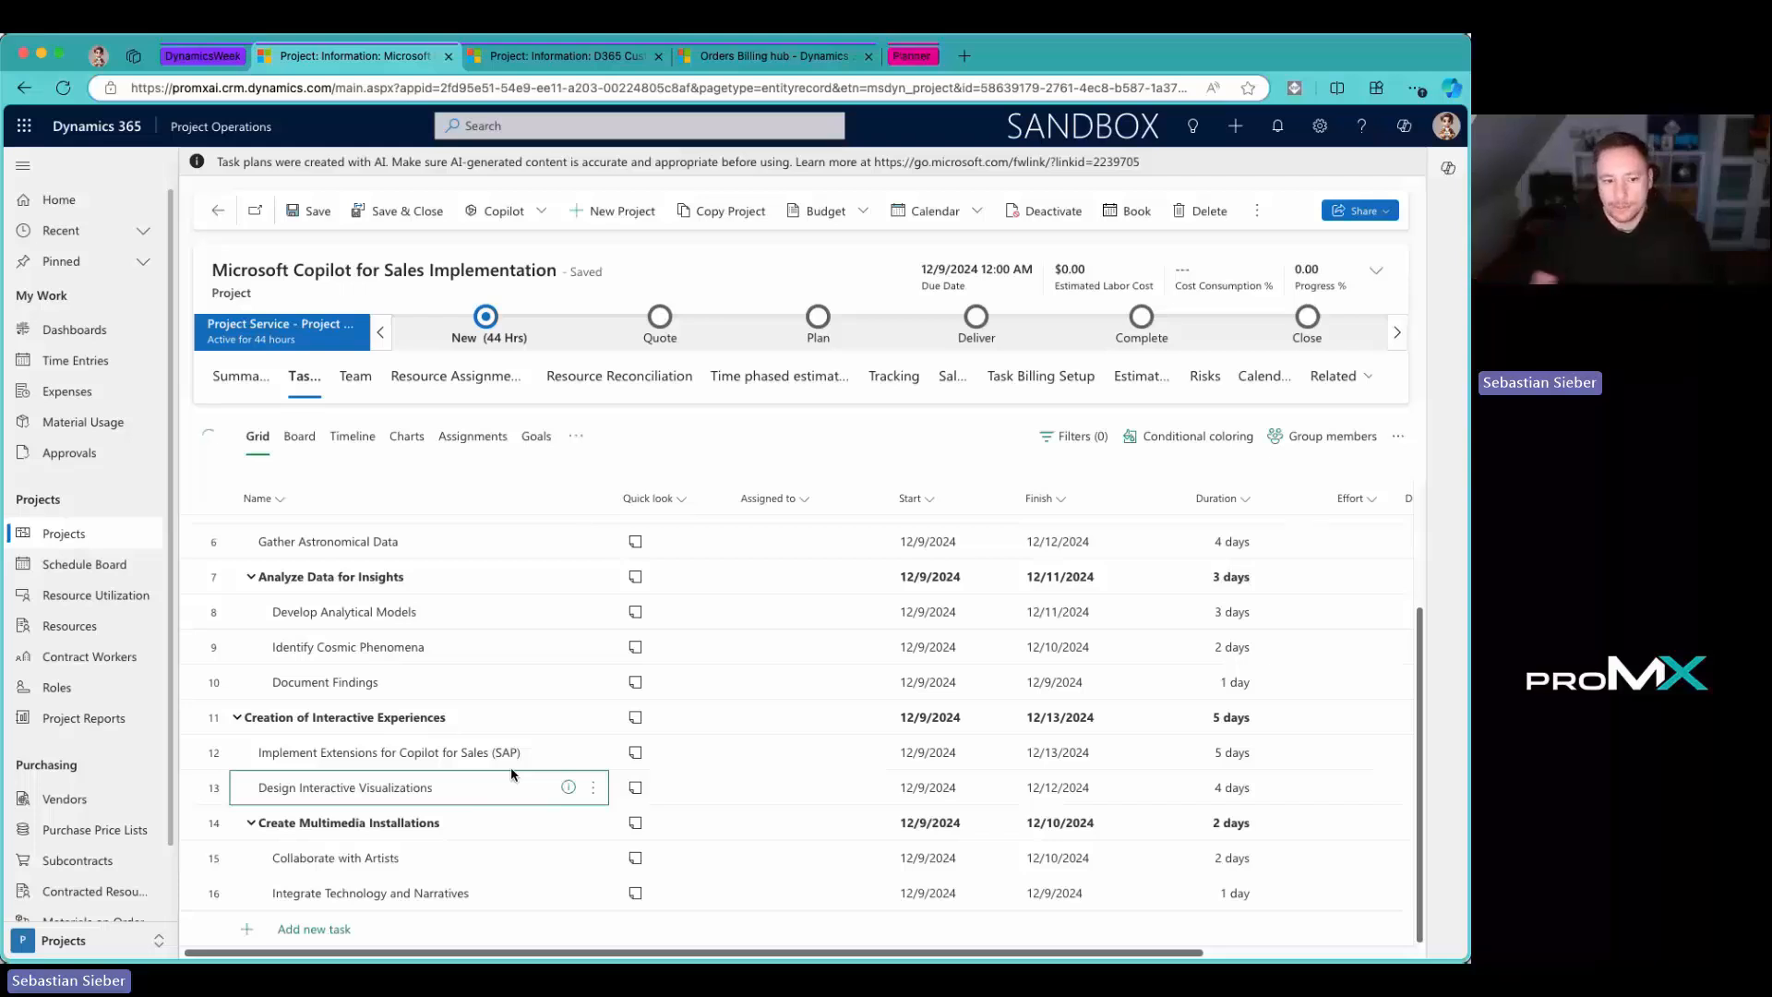
Step: Rename the Design Interactive Visualizations task as "Development" and the Collaborate with Artists task as "Roll Up"
{"action": "left_click", "coordinate": [497, 787]}
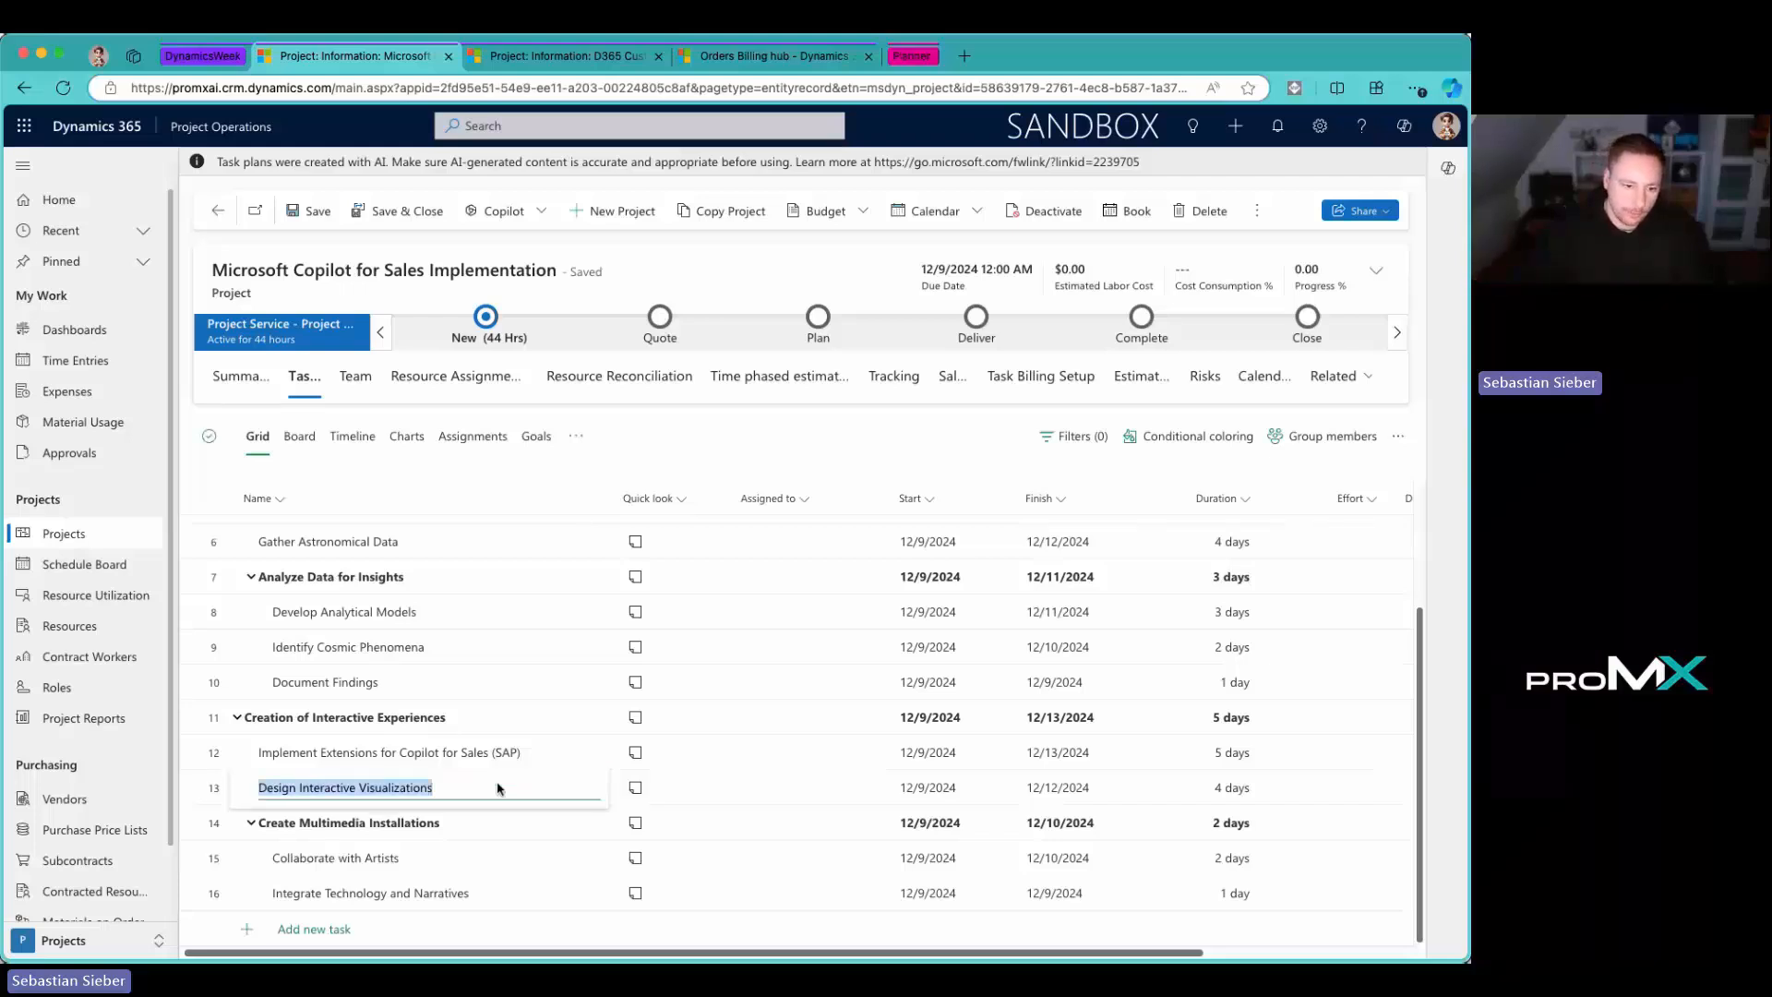
{"action": "type", "text": "Development"}
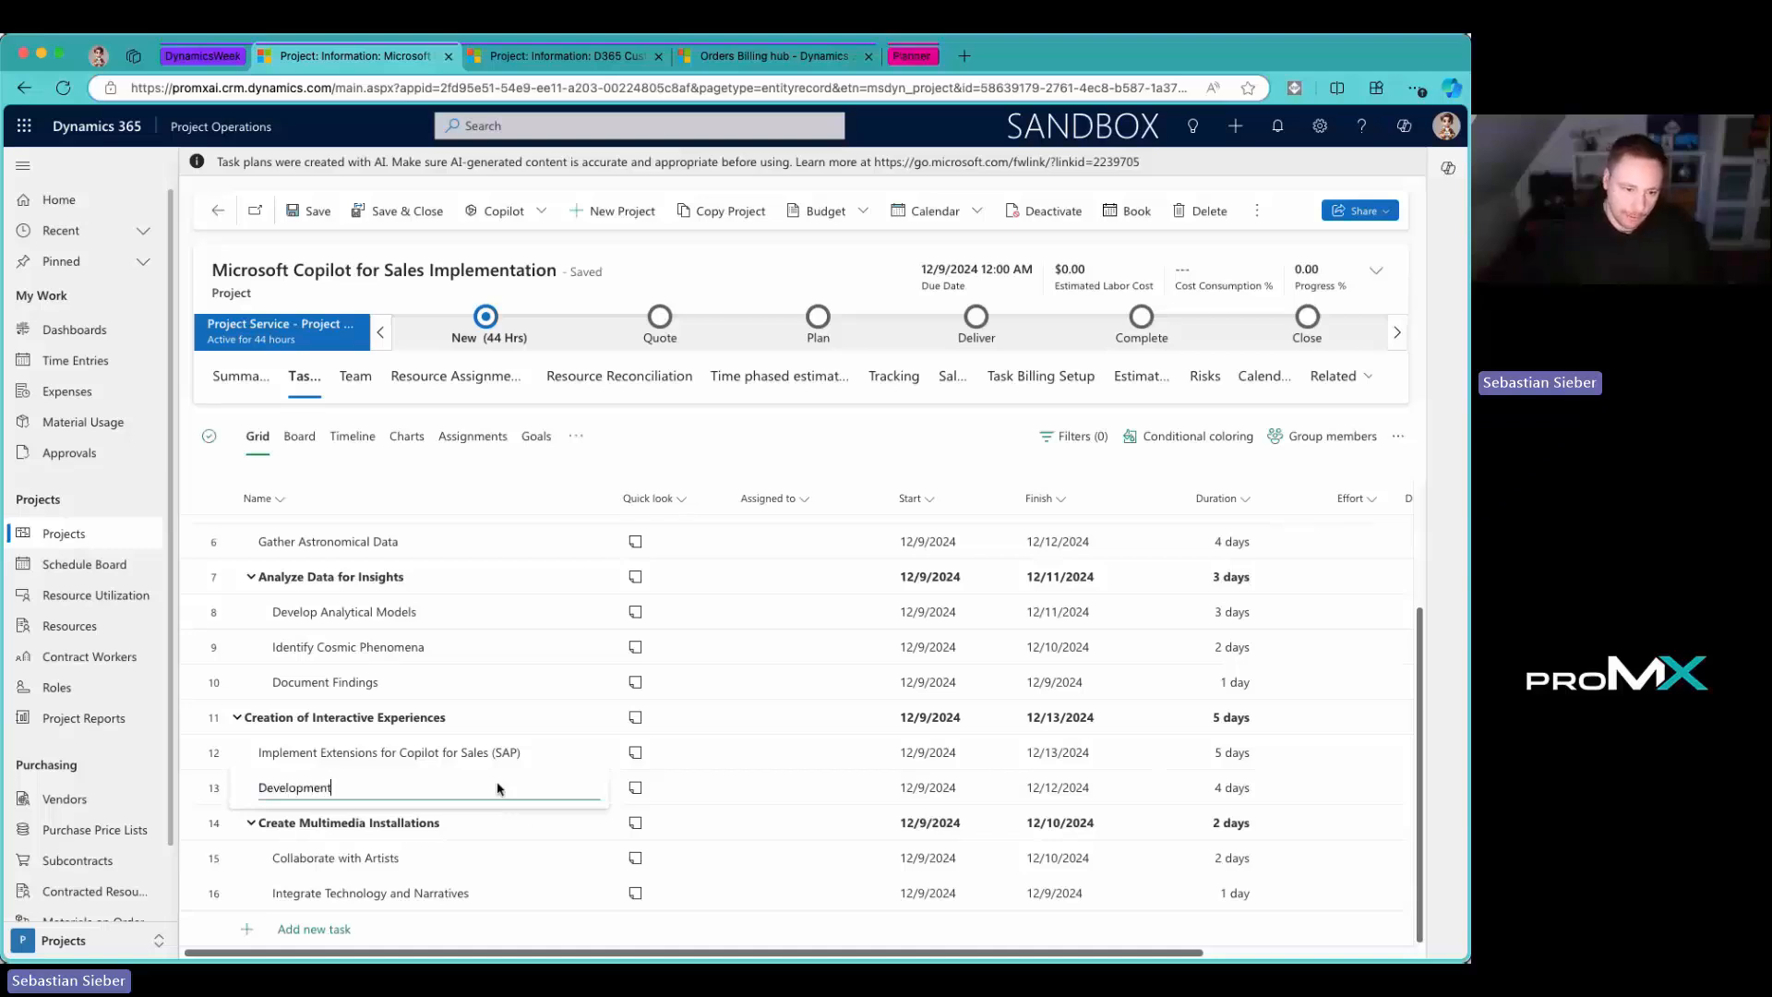
{"action": "left_click", "coordinate": [540, 858]}
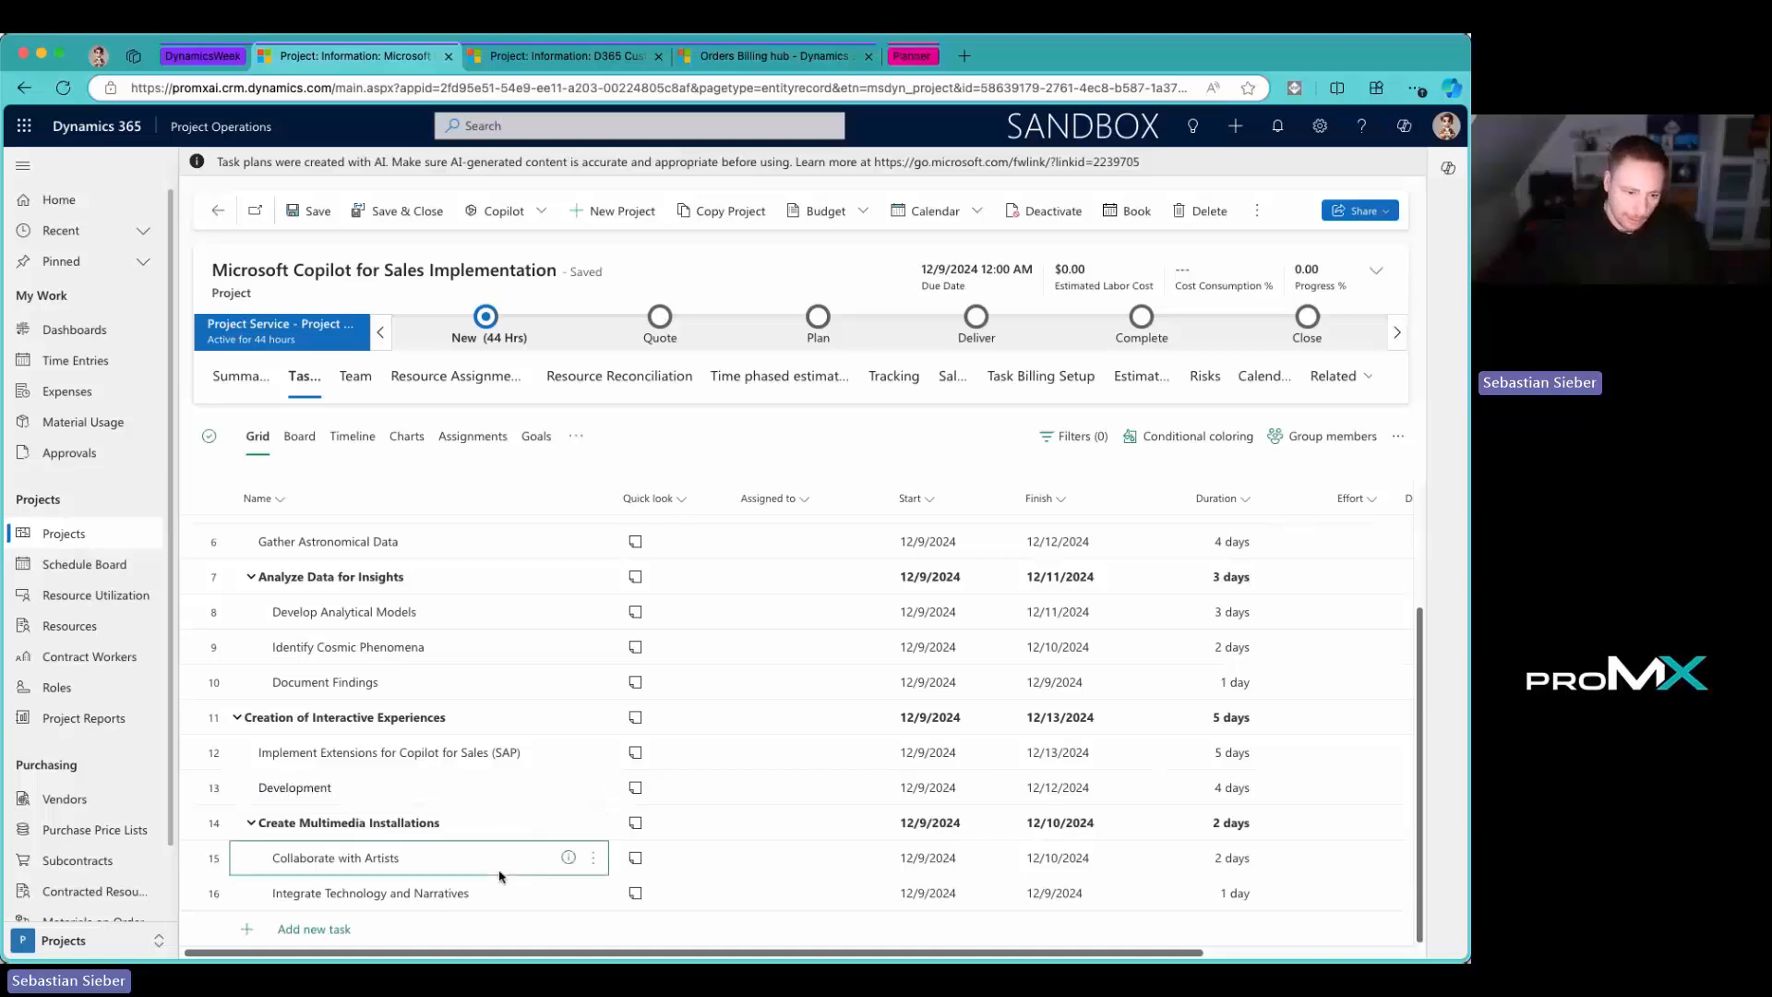
{"action": "left_click", "coordinate": [495, 869]}
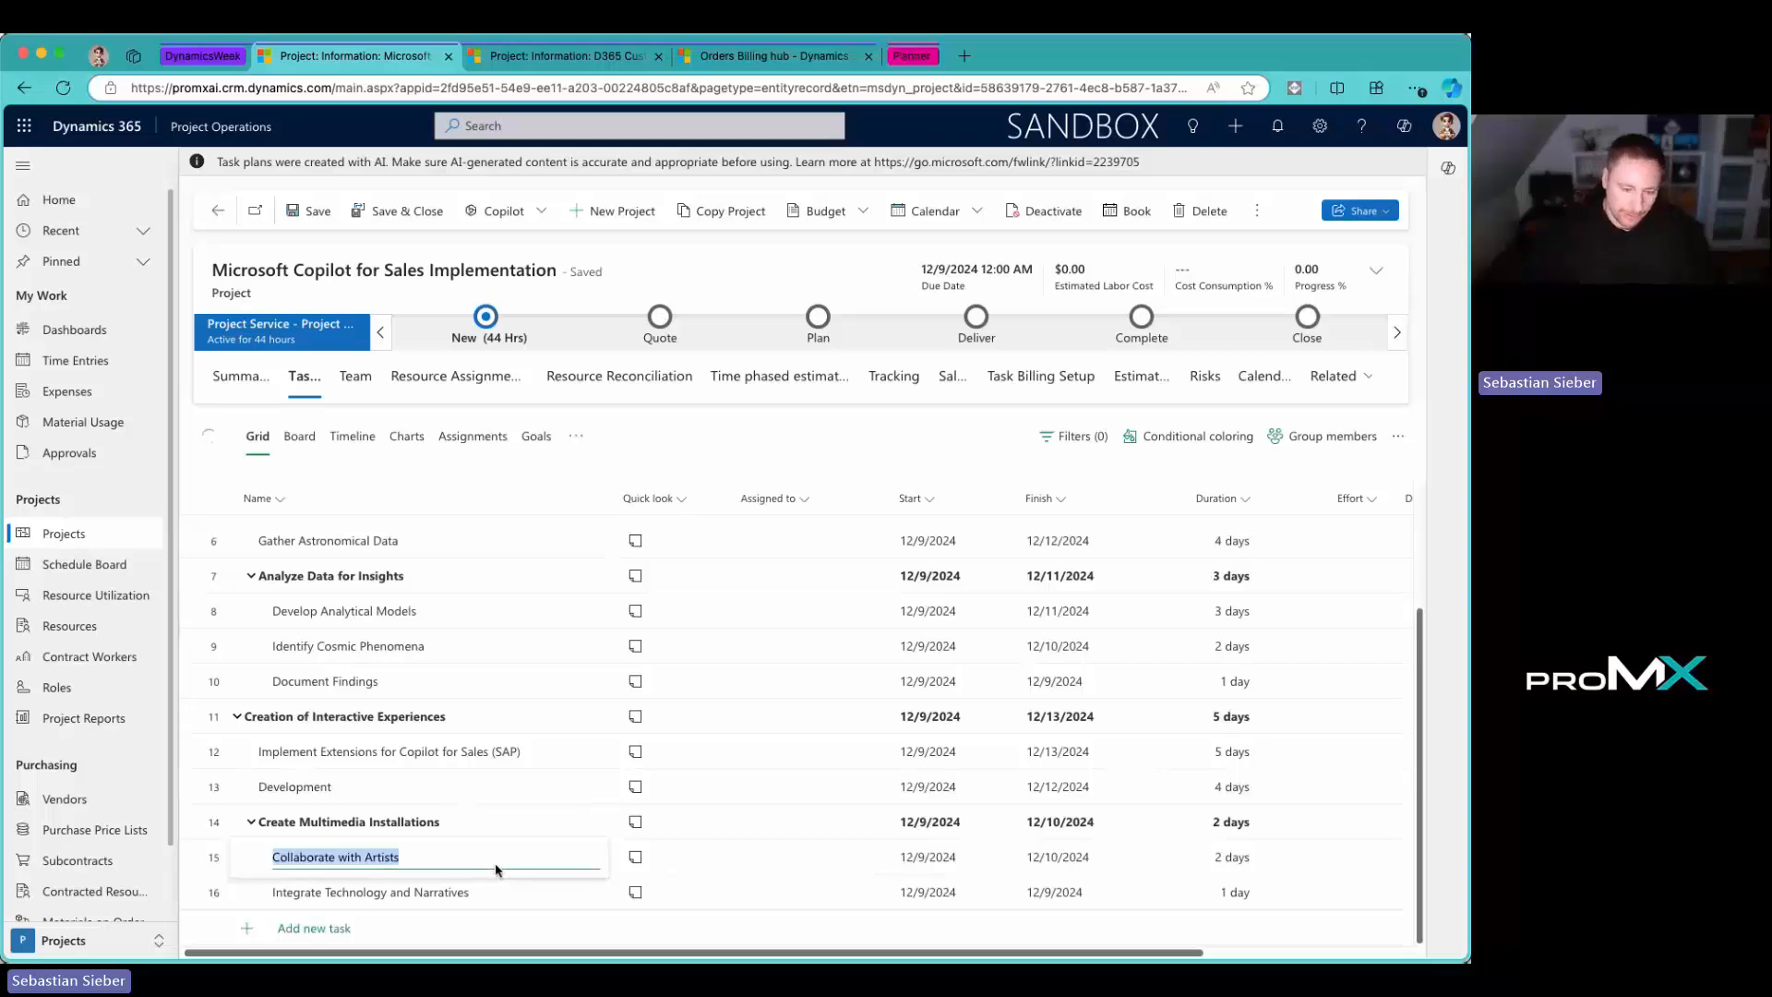
{"action": "type", "text": "R"}
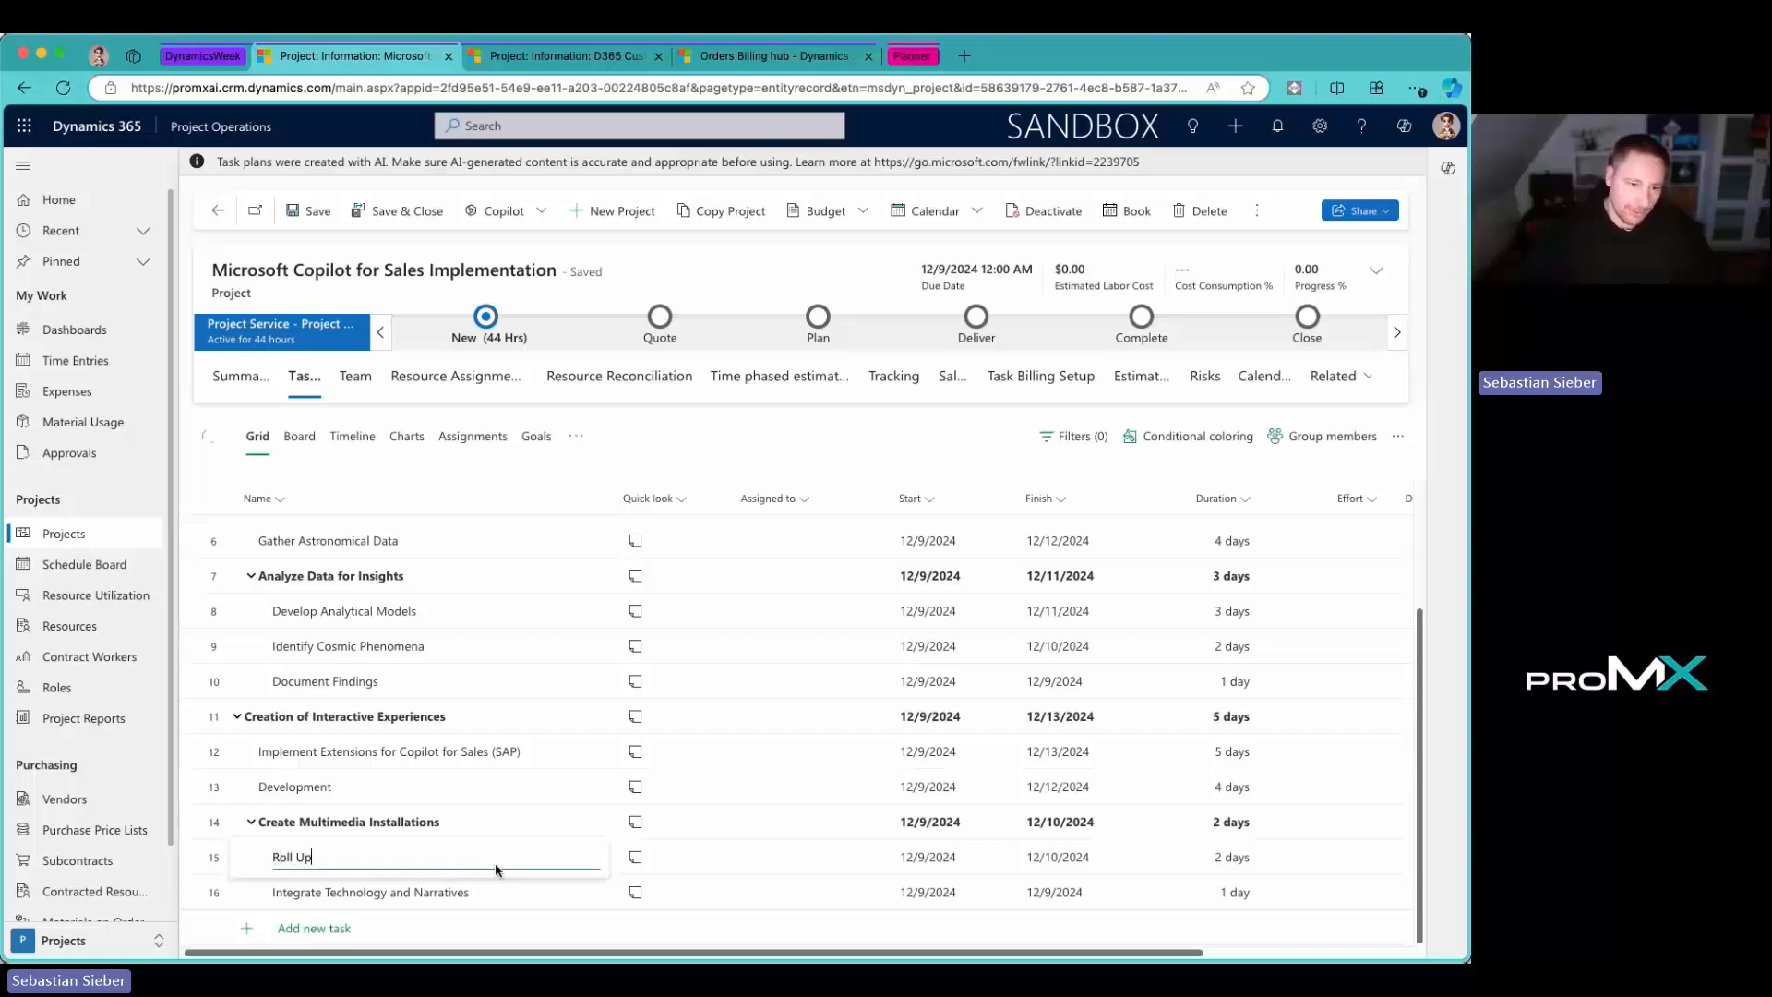
{"action": "type", "text": "oll Up"}
{"action": "left_click", "coordinate": [526, 817]}
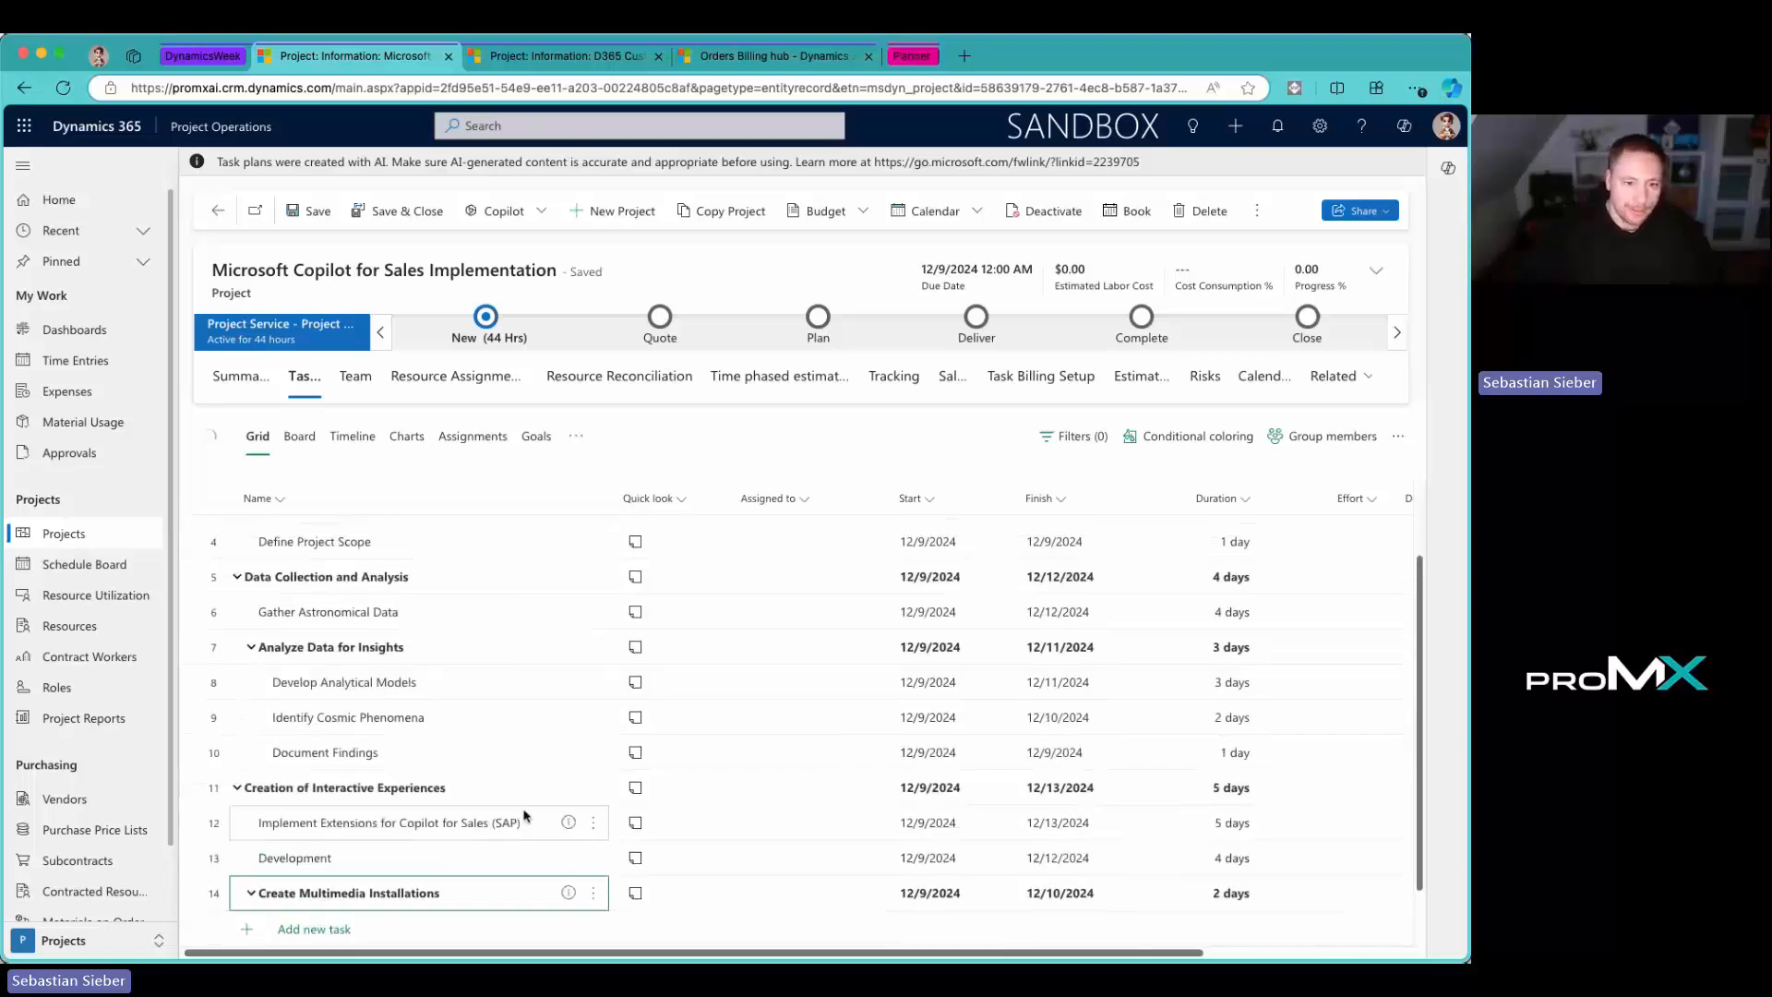
Step: Set the duration of the Identify Key Objectives task to 5 days
{"action": "scroll", "coordinate": [526, 817], "scroll_direction": "up", "scroll_amount": 3}
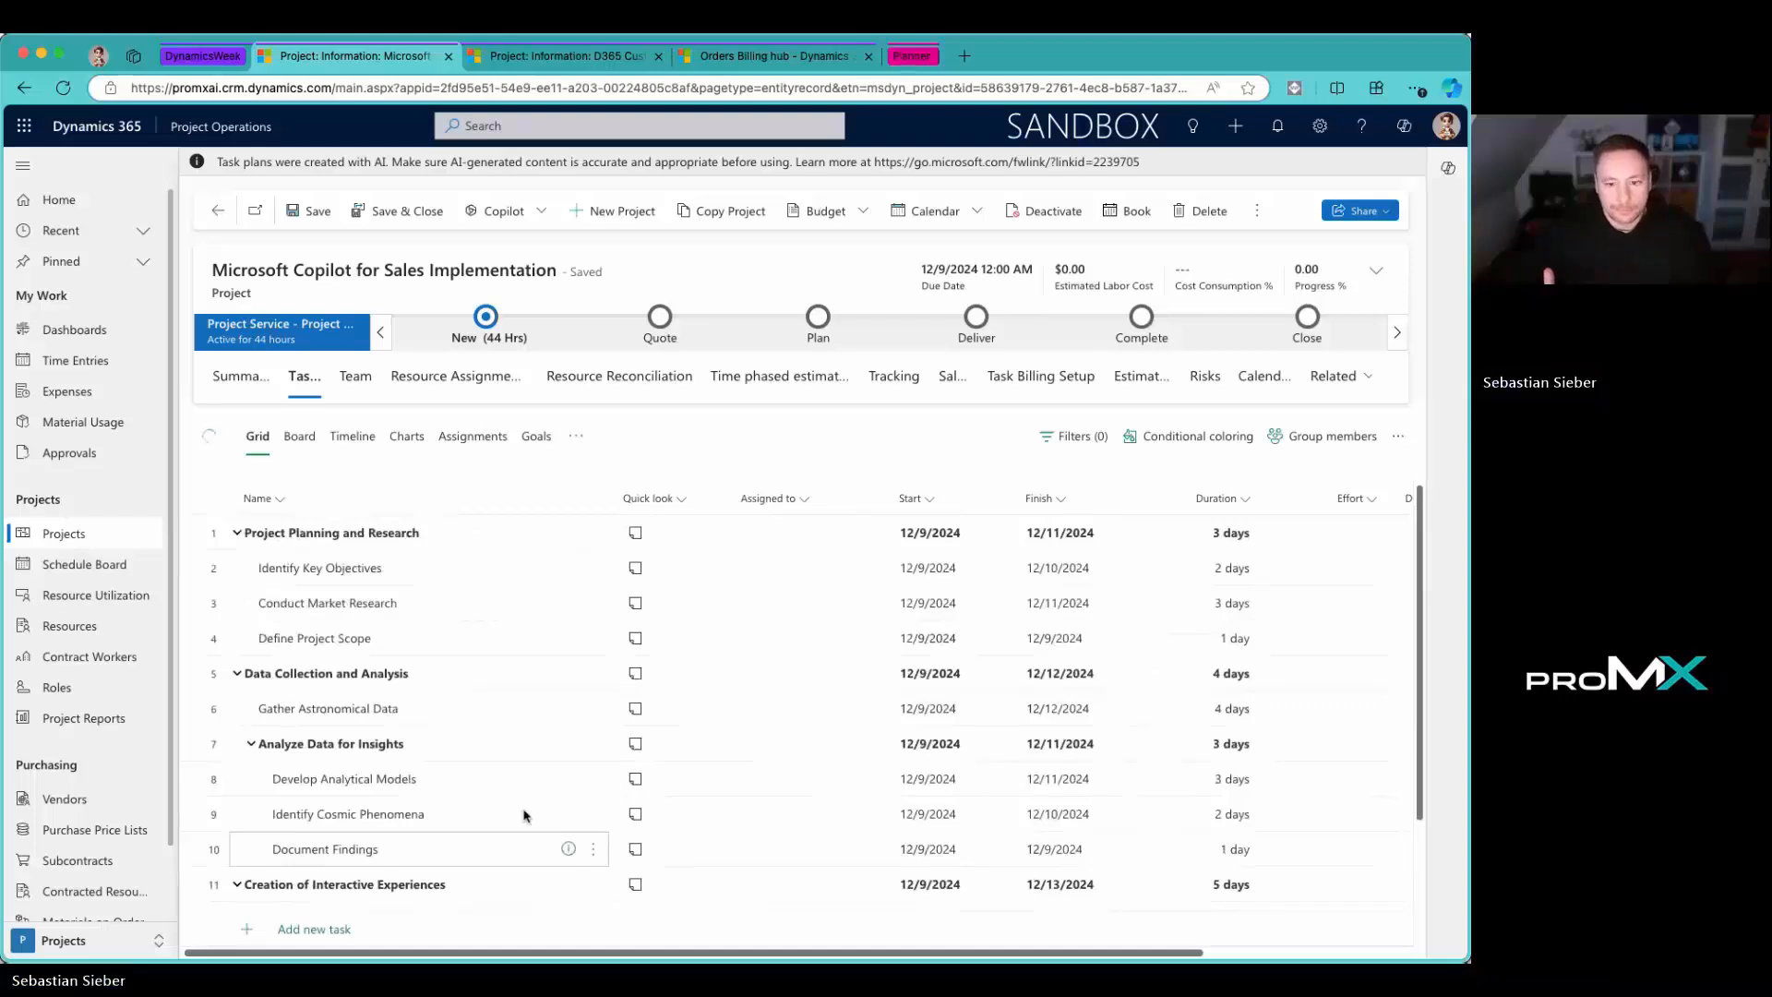
{"action": "left_click", "coordinate": [1195, 573]}
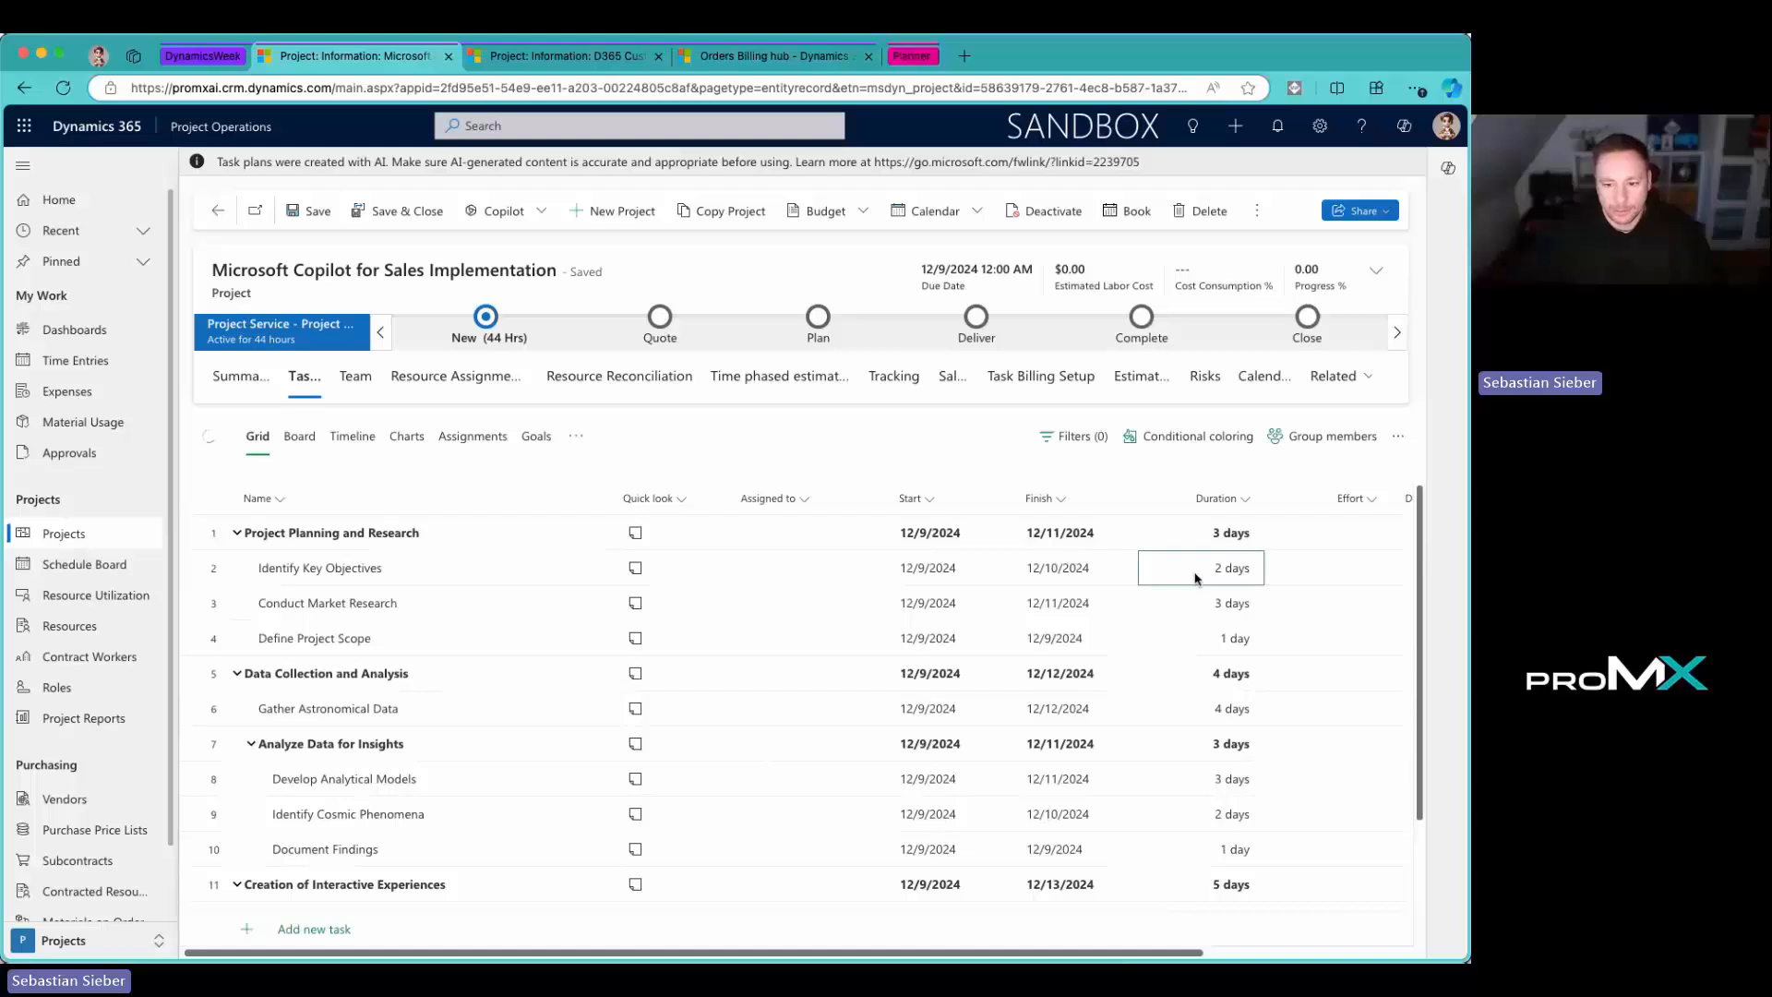
{"action": "left_click", "coordinate": [1195, 573]}
{"action": "left_click_drag", "start_coordinate": [1227, 566], "coordinate": [1220, 567]}
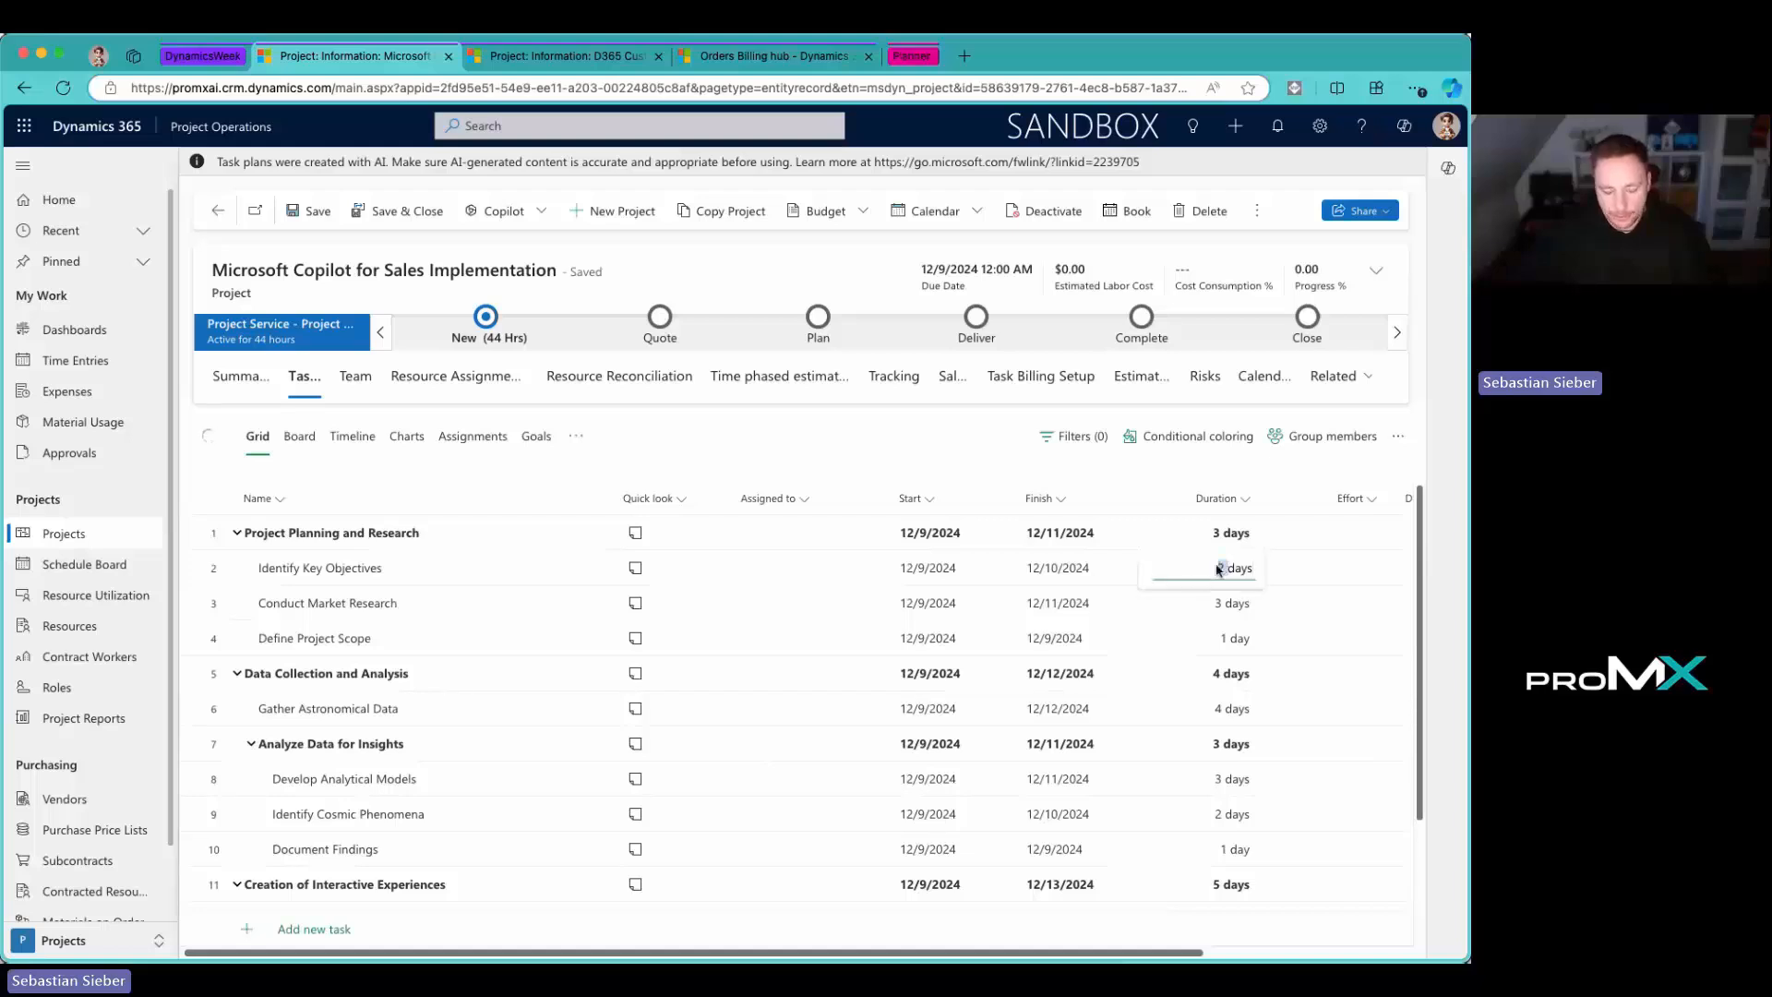
{"action": "type", "text": "5"}
{"action": "left_click", "coordinate": [1207, 598]}
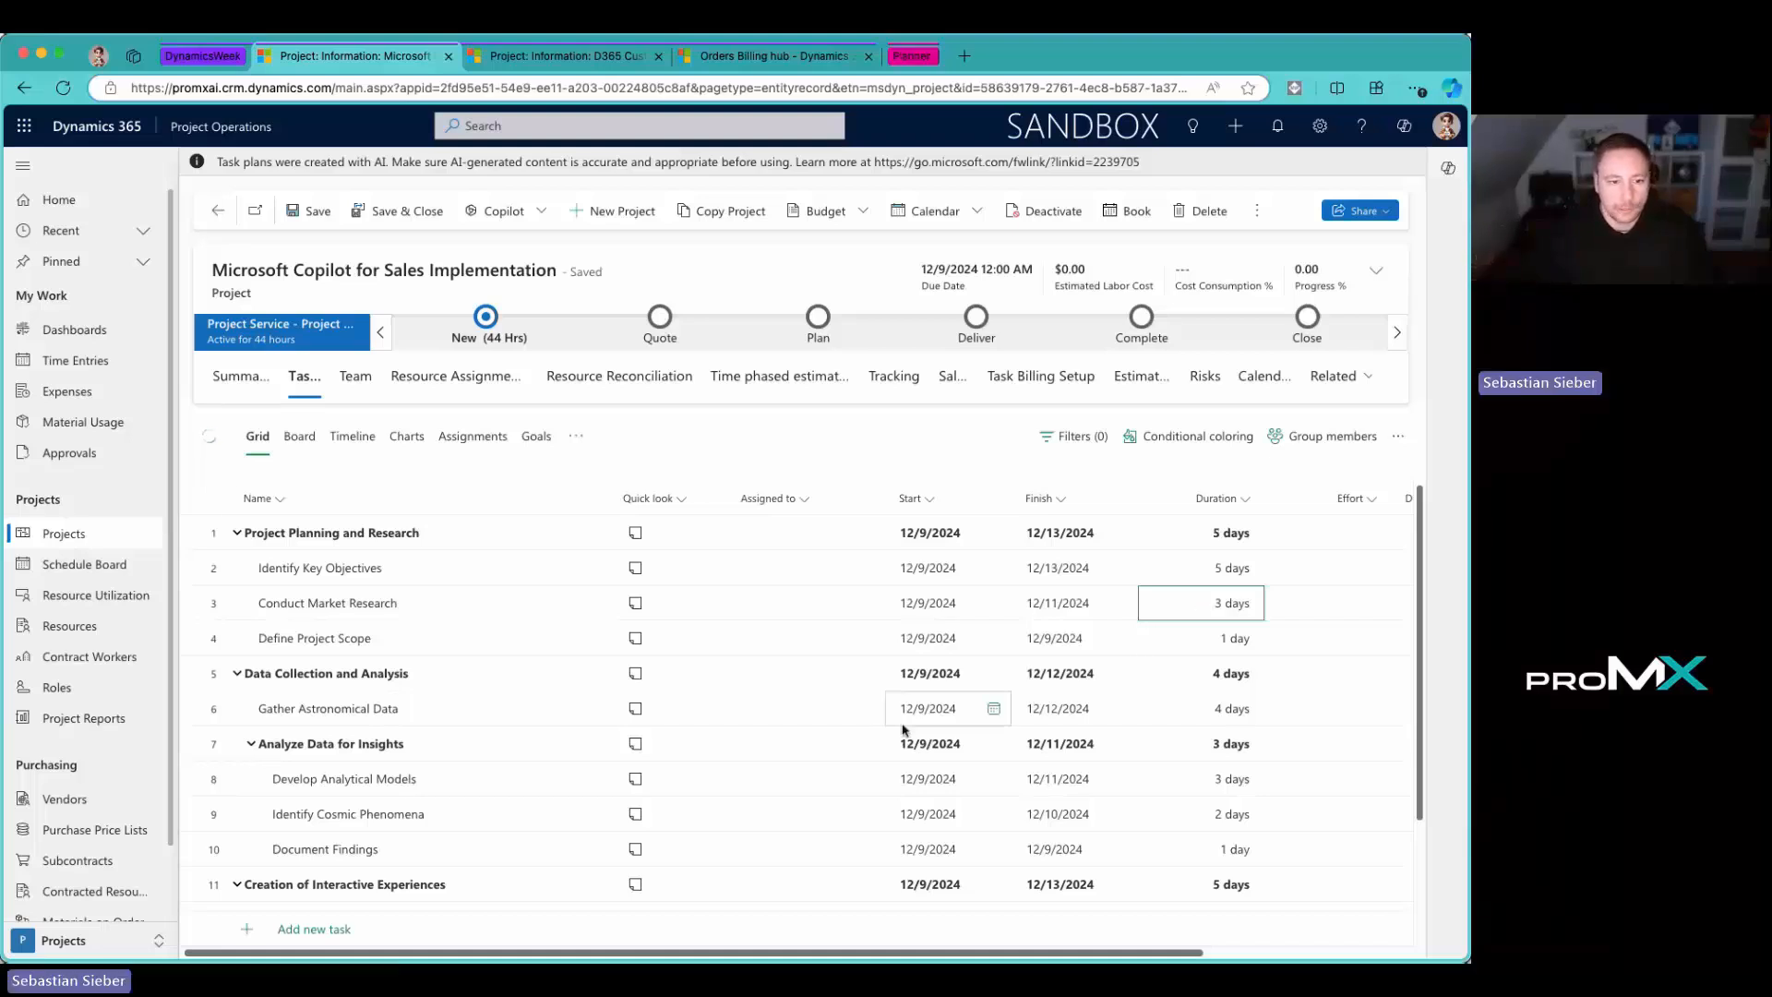
Step: Show the project's tasks as a board grouped by bucket
{"action": "left_click", "coordinate": [300, 436]}
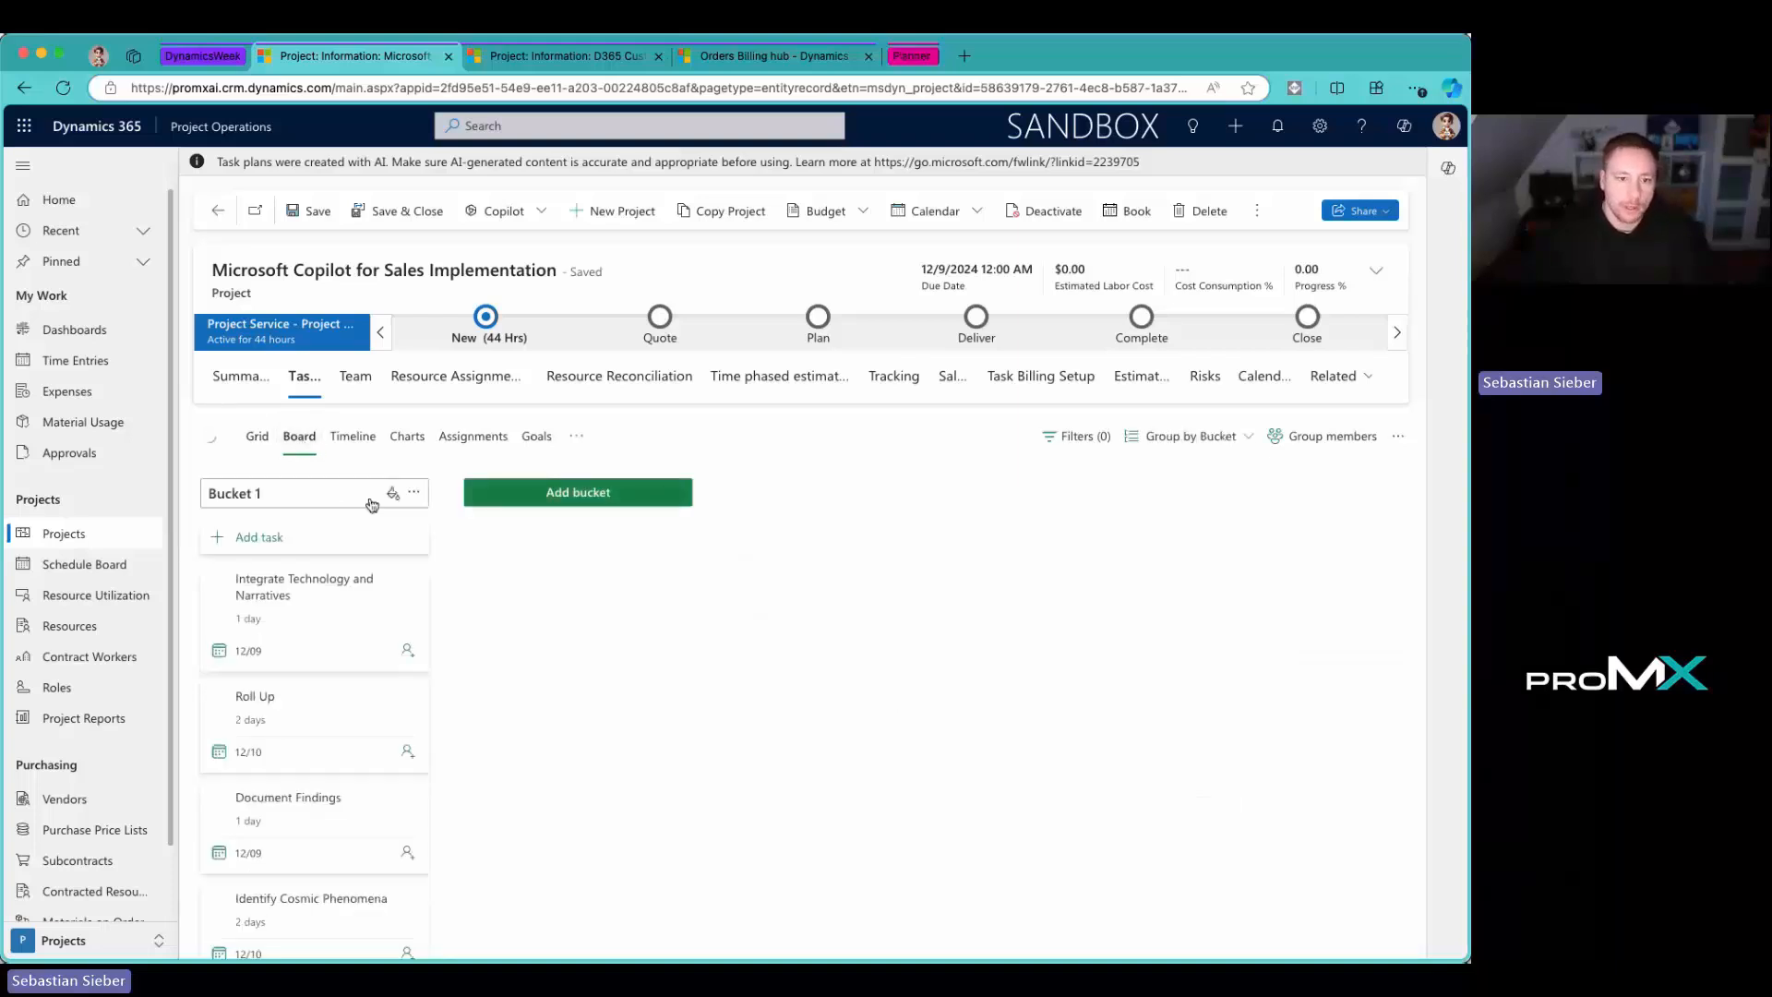
Step: Add a bucket named "Copilot for Sales Implementation" to the task board
{"action": "scroll", "coordinate": [396, 733], "scroll_direction": "down", "scroll_amount": 5}
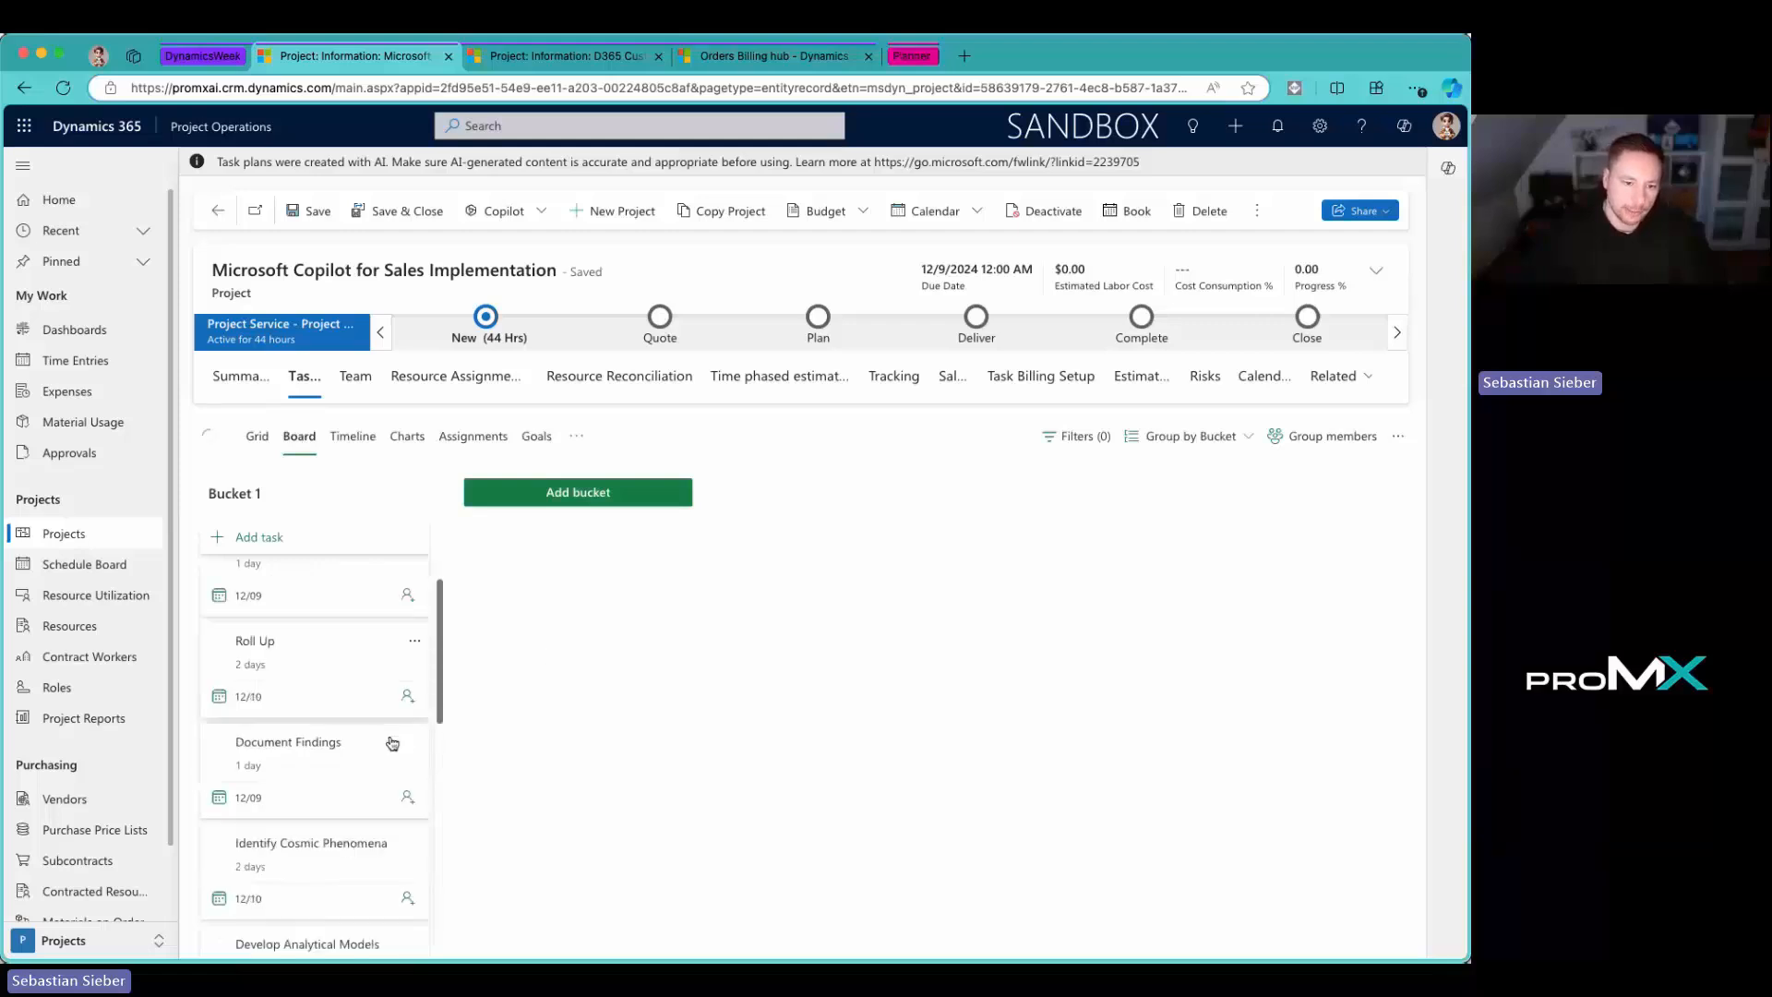
{"action": "left_click", "coordinate": [586, 493]}
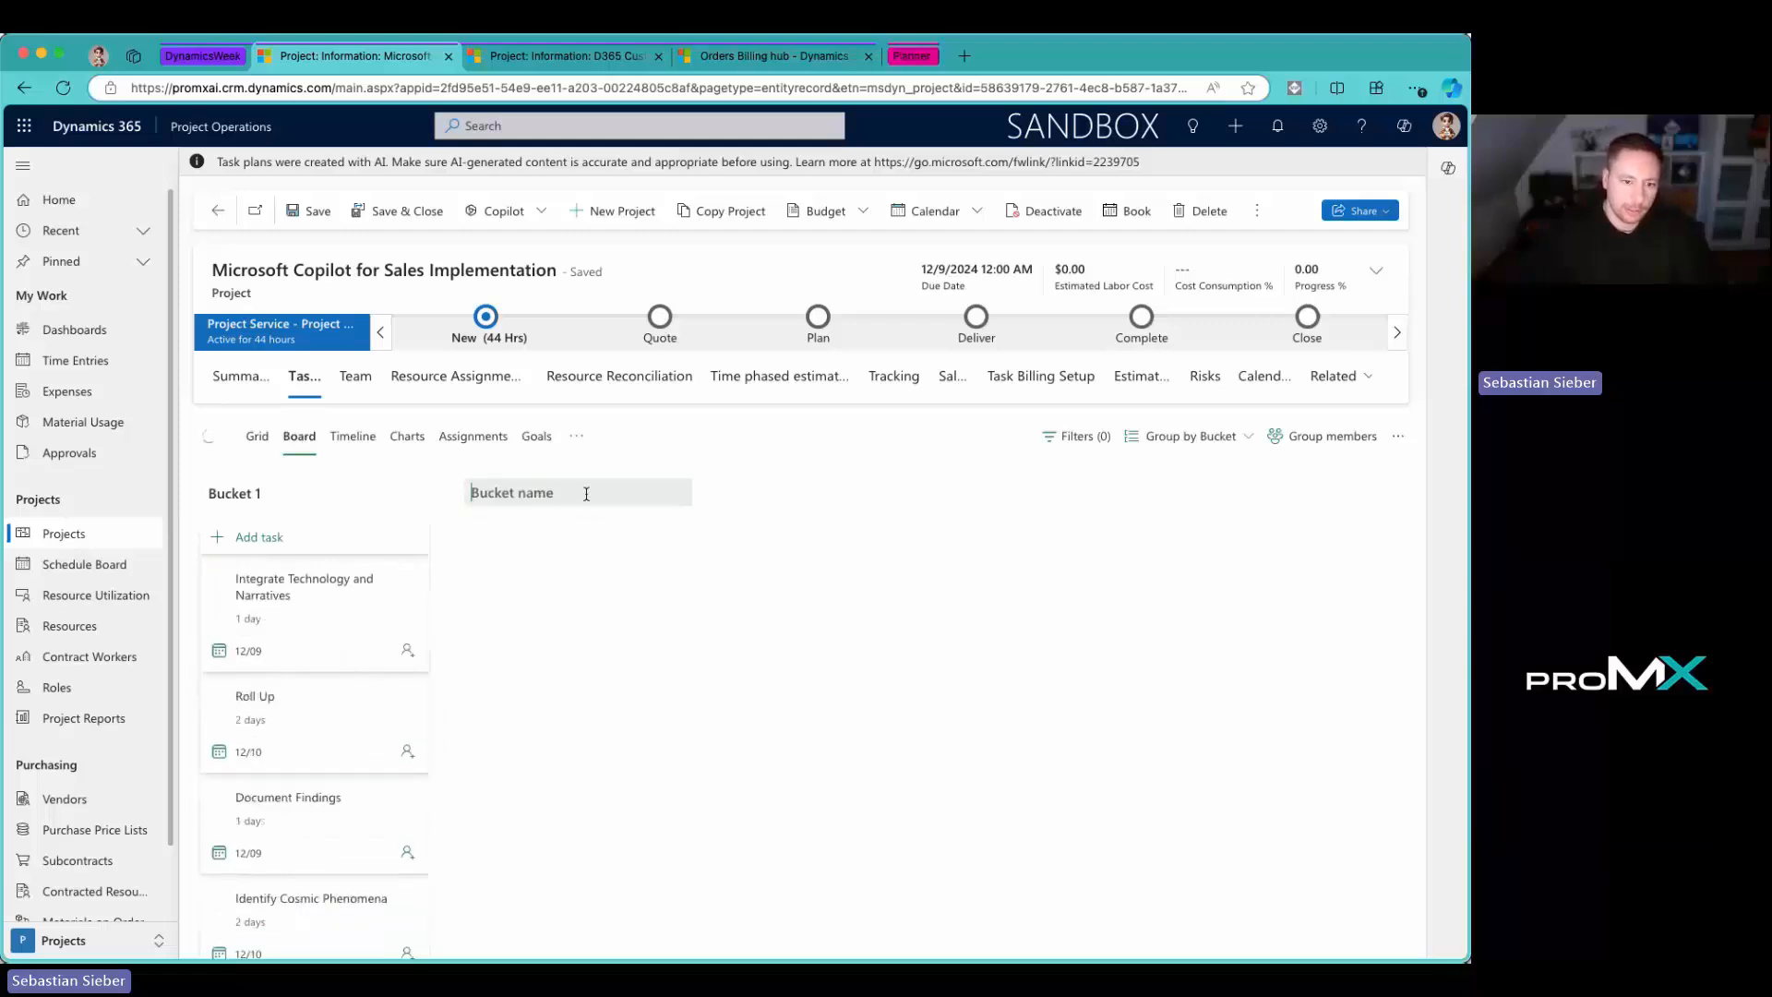
{"action": "type", "text": "Co"}
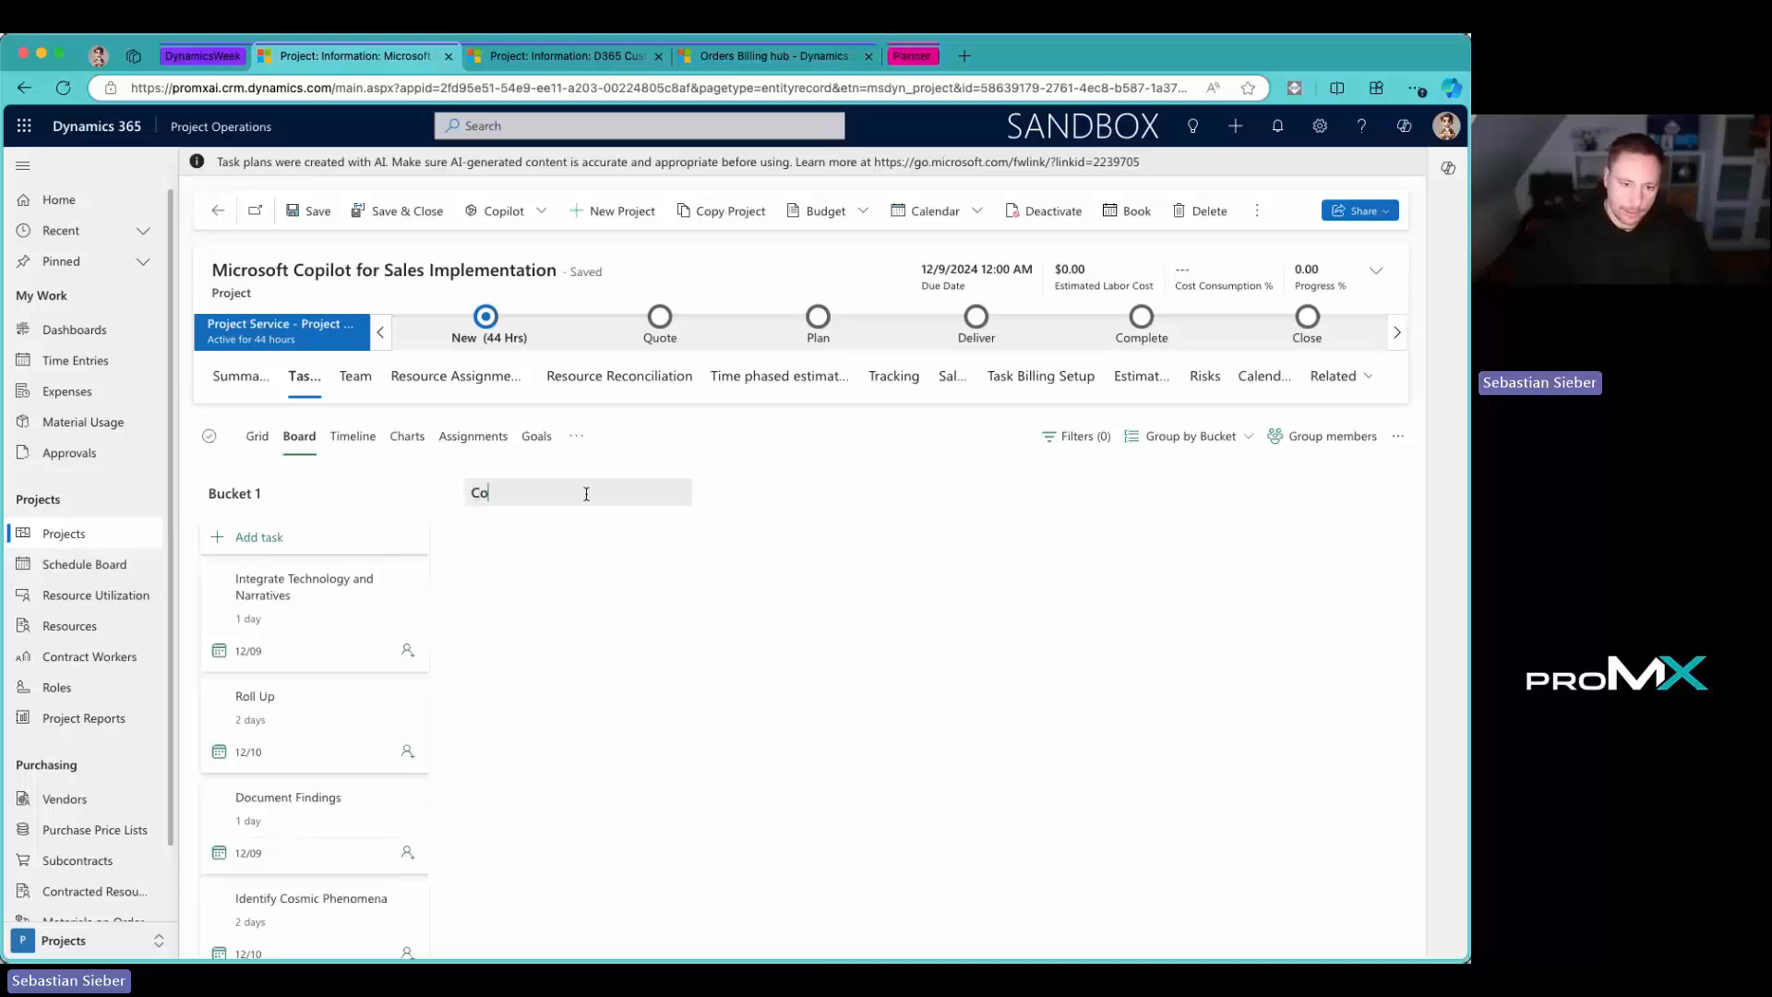
{"action": "type", "text": "pilot for Sales iMP"}
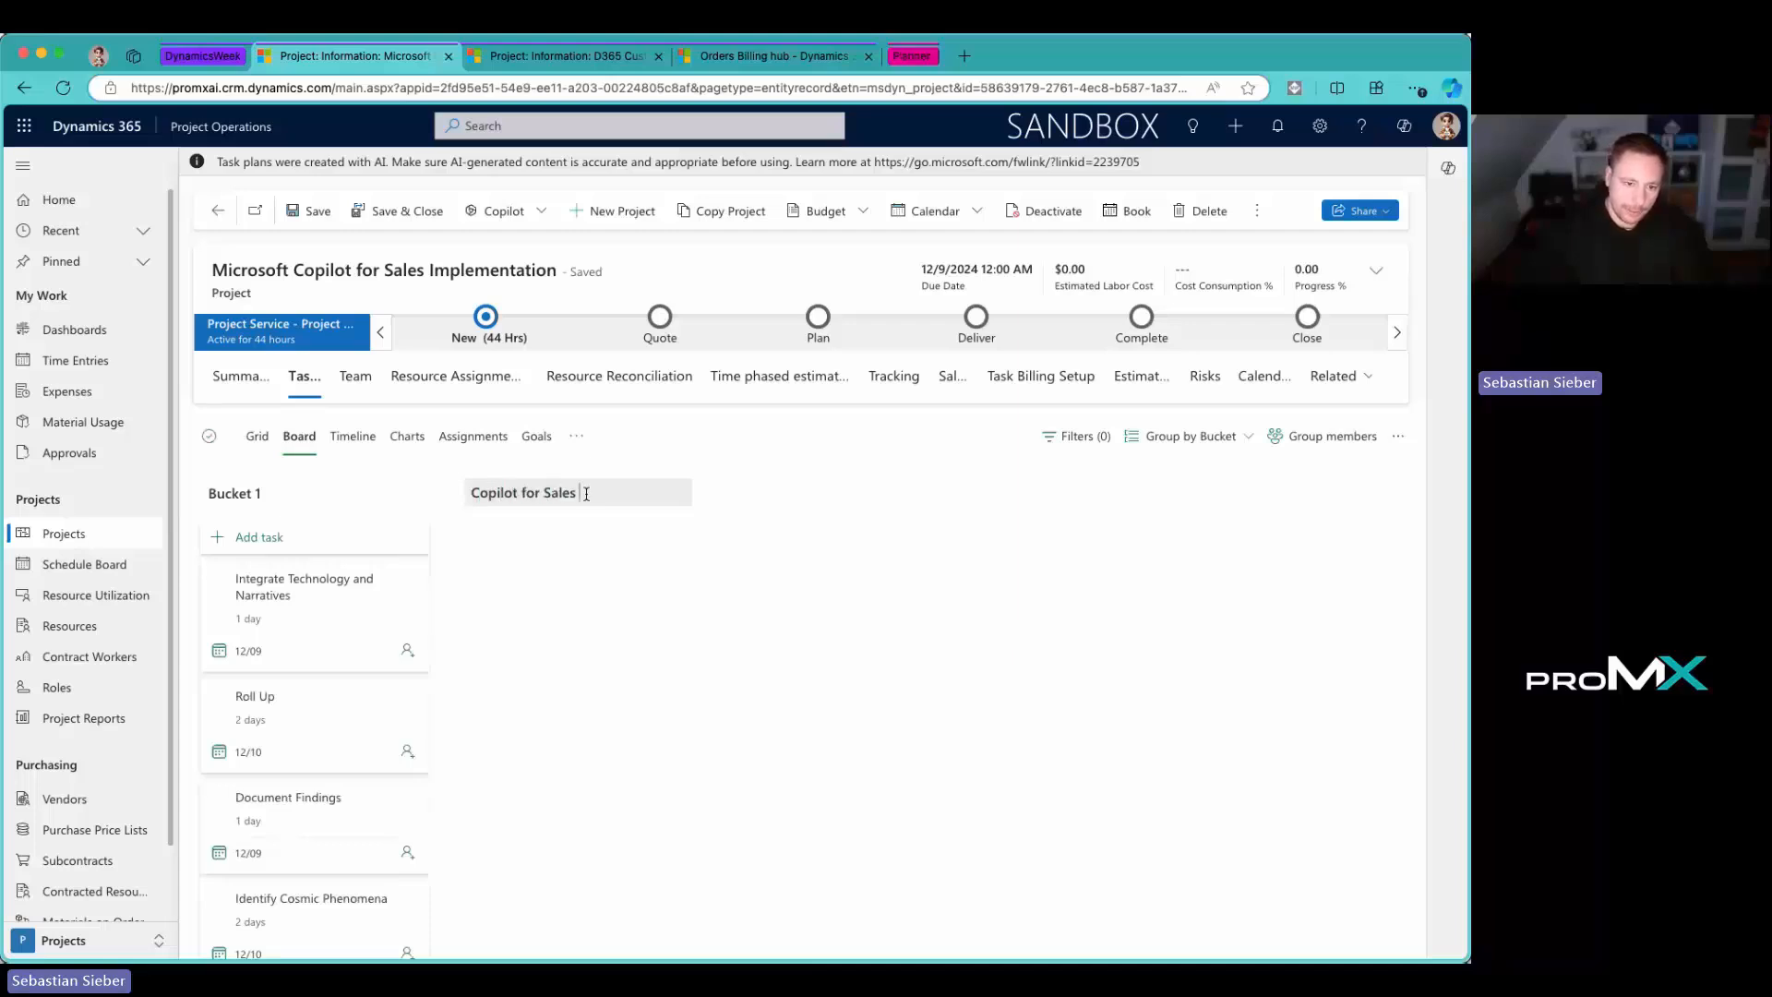
{"action": "key", "text": "BackSpace"}
{"action": "key", "text": "BackSpace"}
{"action": "key", "text": "BackSpace"}
{"action": "type", "text": "Implementation"}
{"action": "key", "text": "Return"}
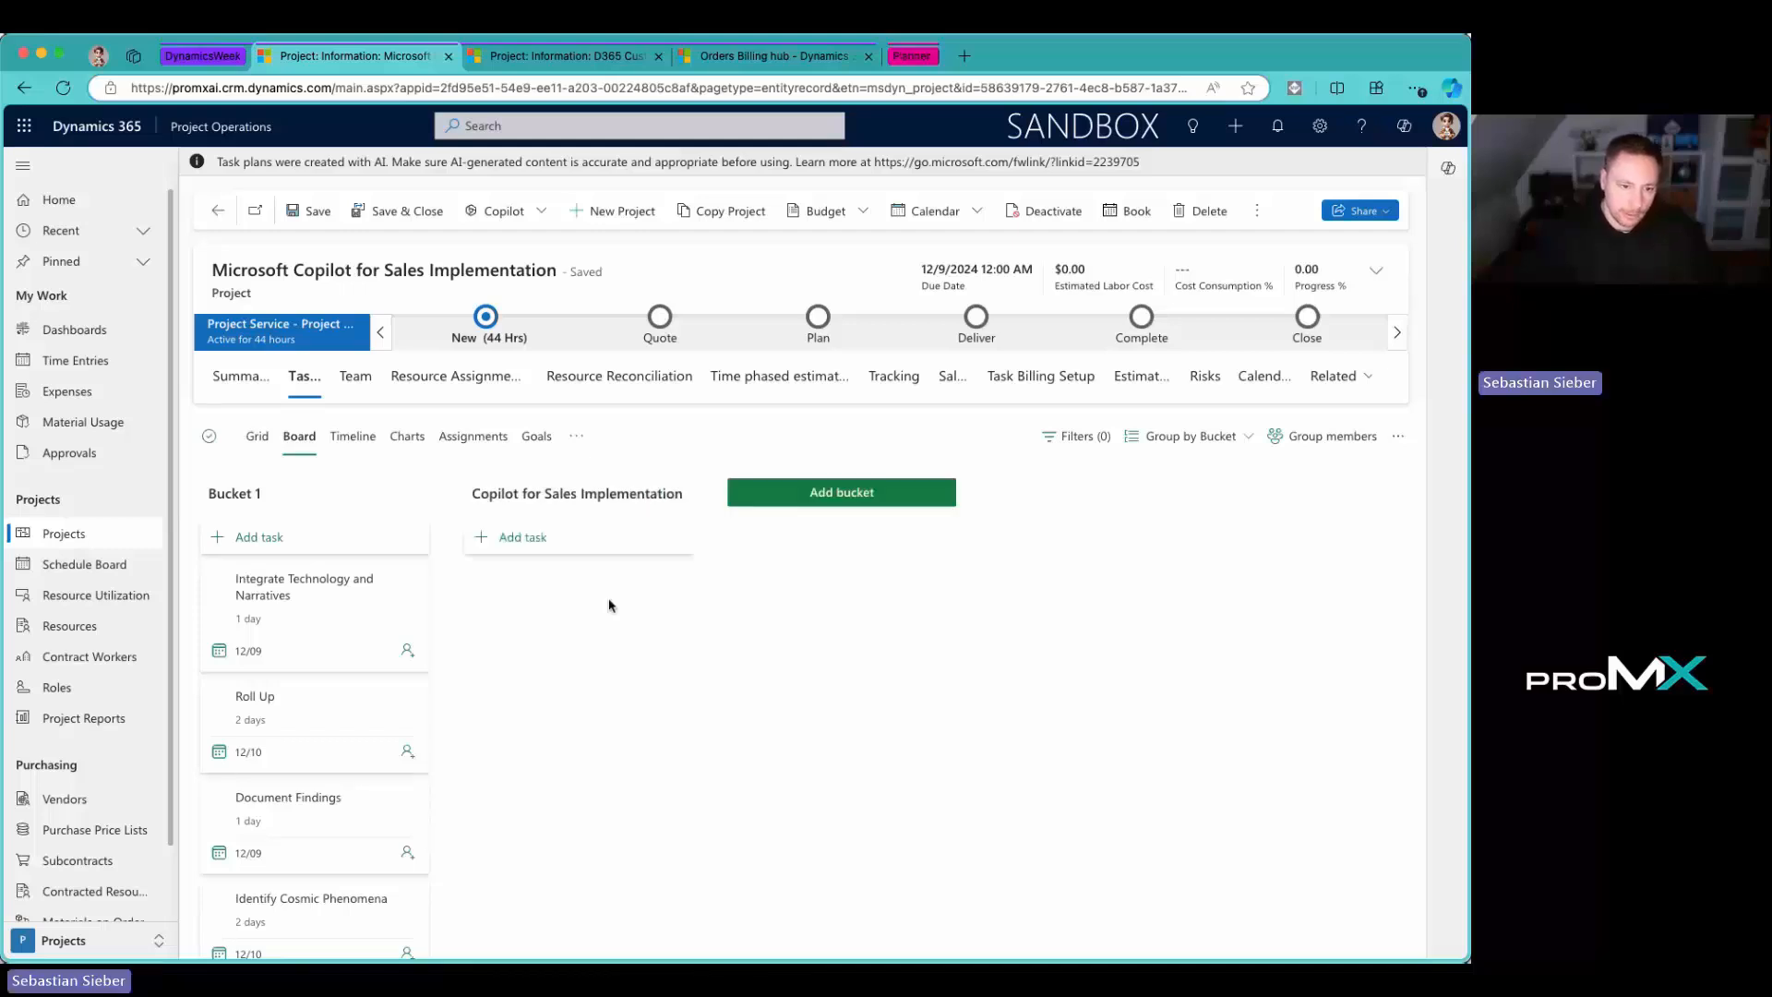
Step: Rename the Roll Up task as "Roll Out" and move it into the Copilot for Sales Implementation bucket
{"action": "left_click", "coordinate": [334, 697]}
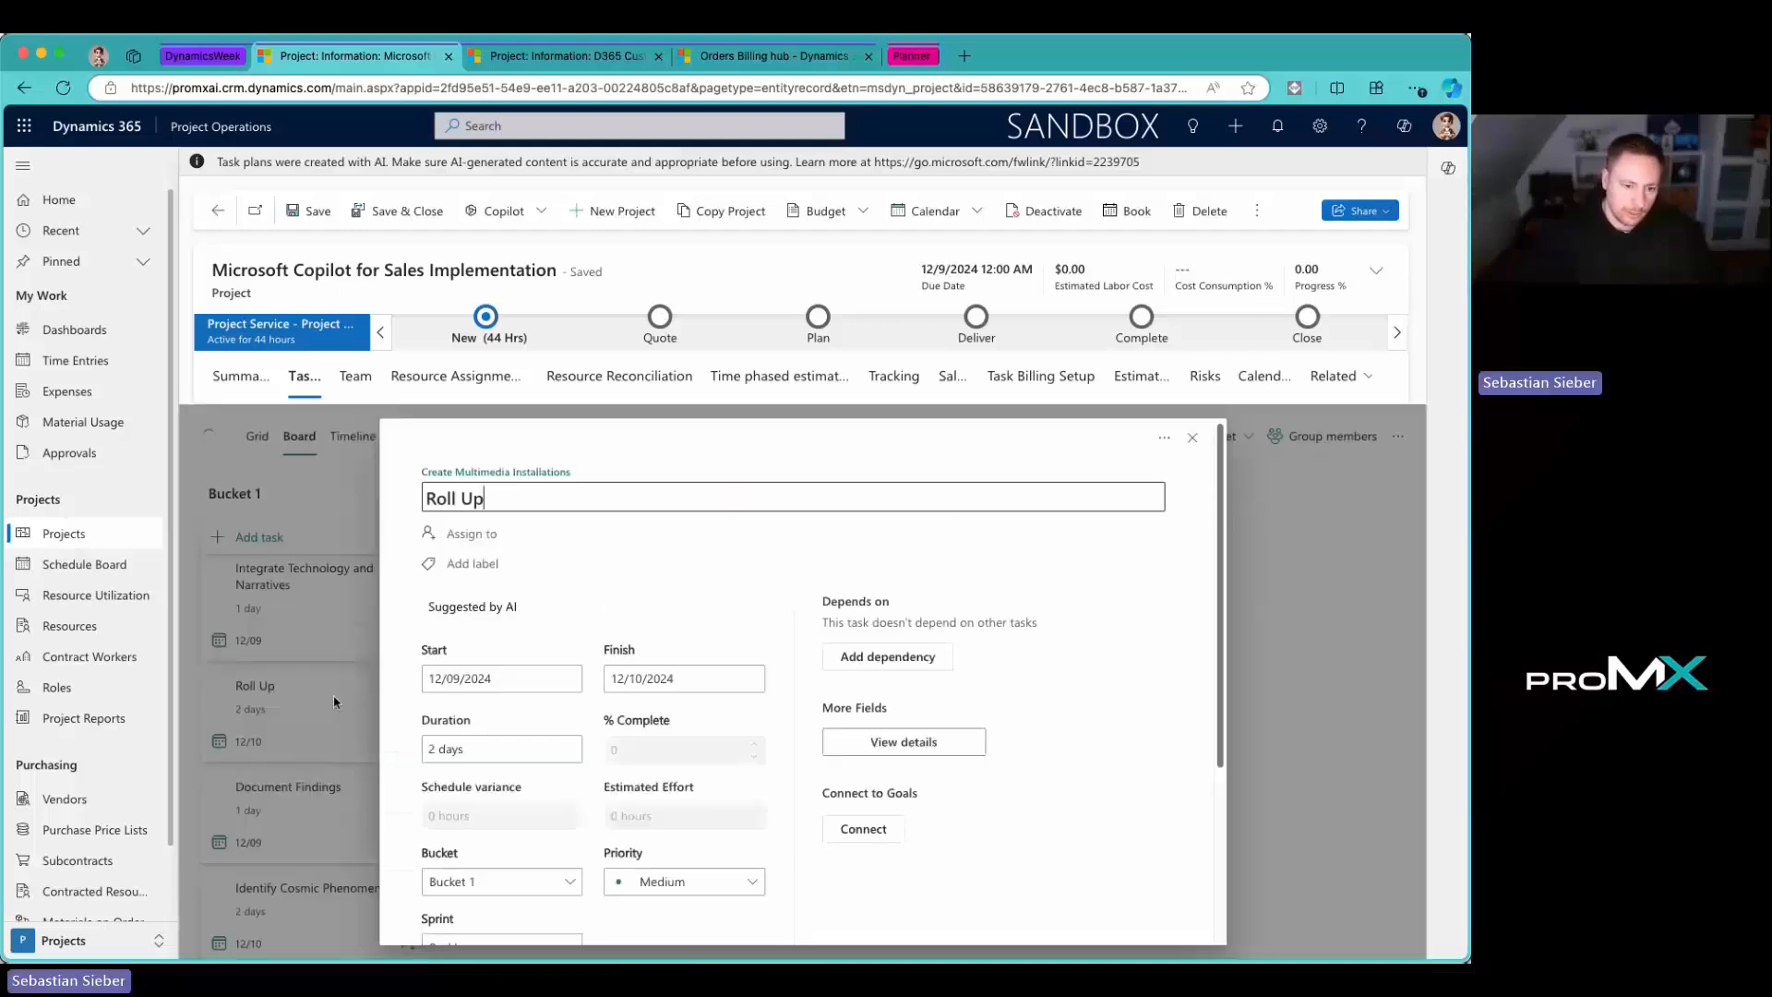
{"action": "key", "text": "BackSpace"}
{"action": "key", "text": "BackSpace"}
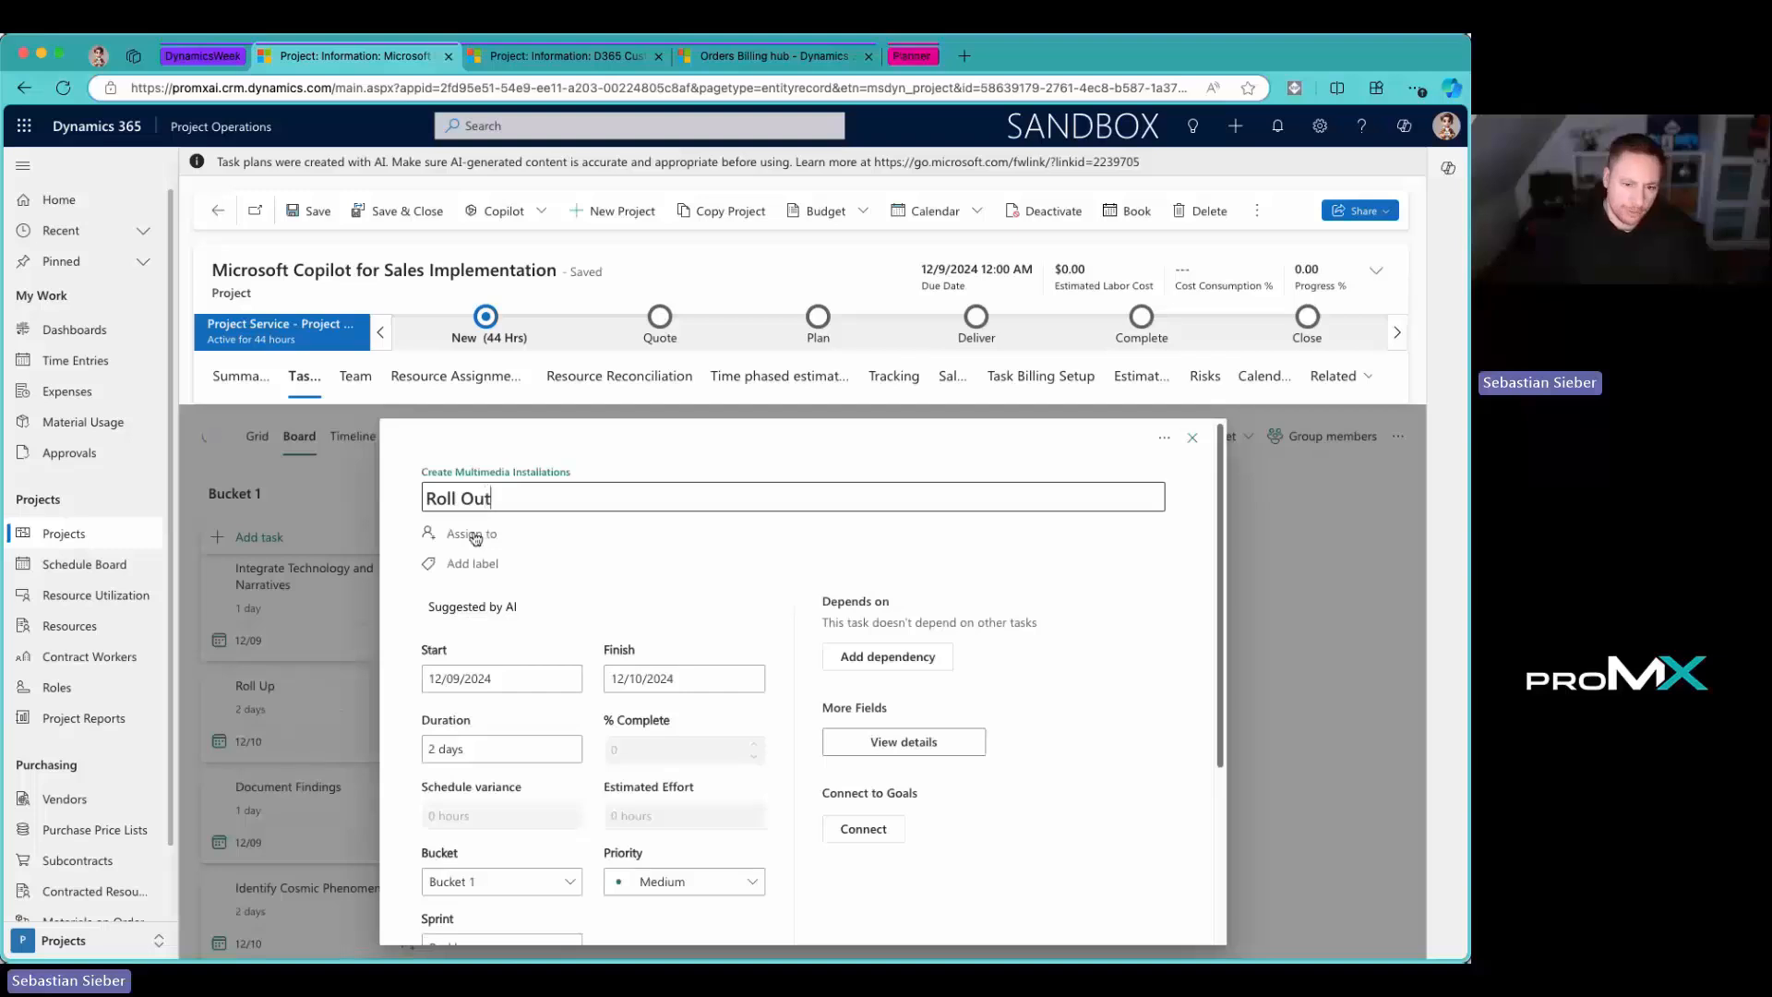
{"action": "left_click", "coordinate": [1193, 437]}
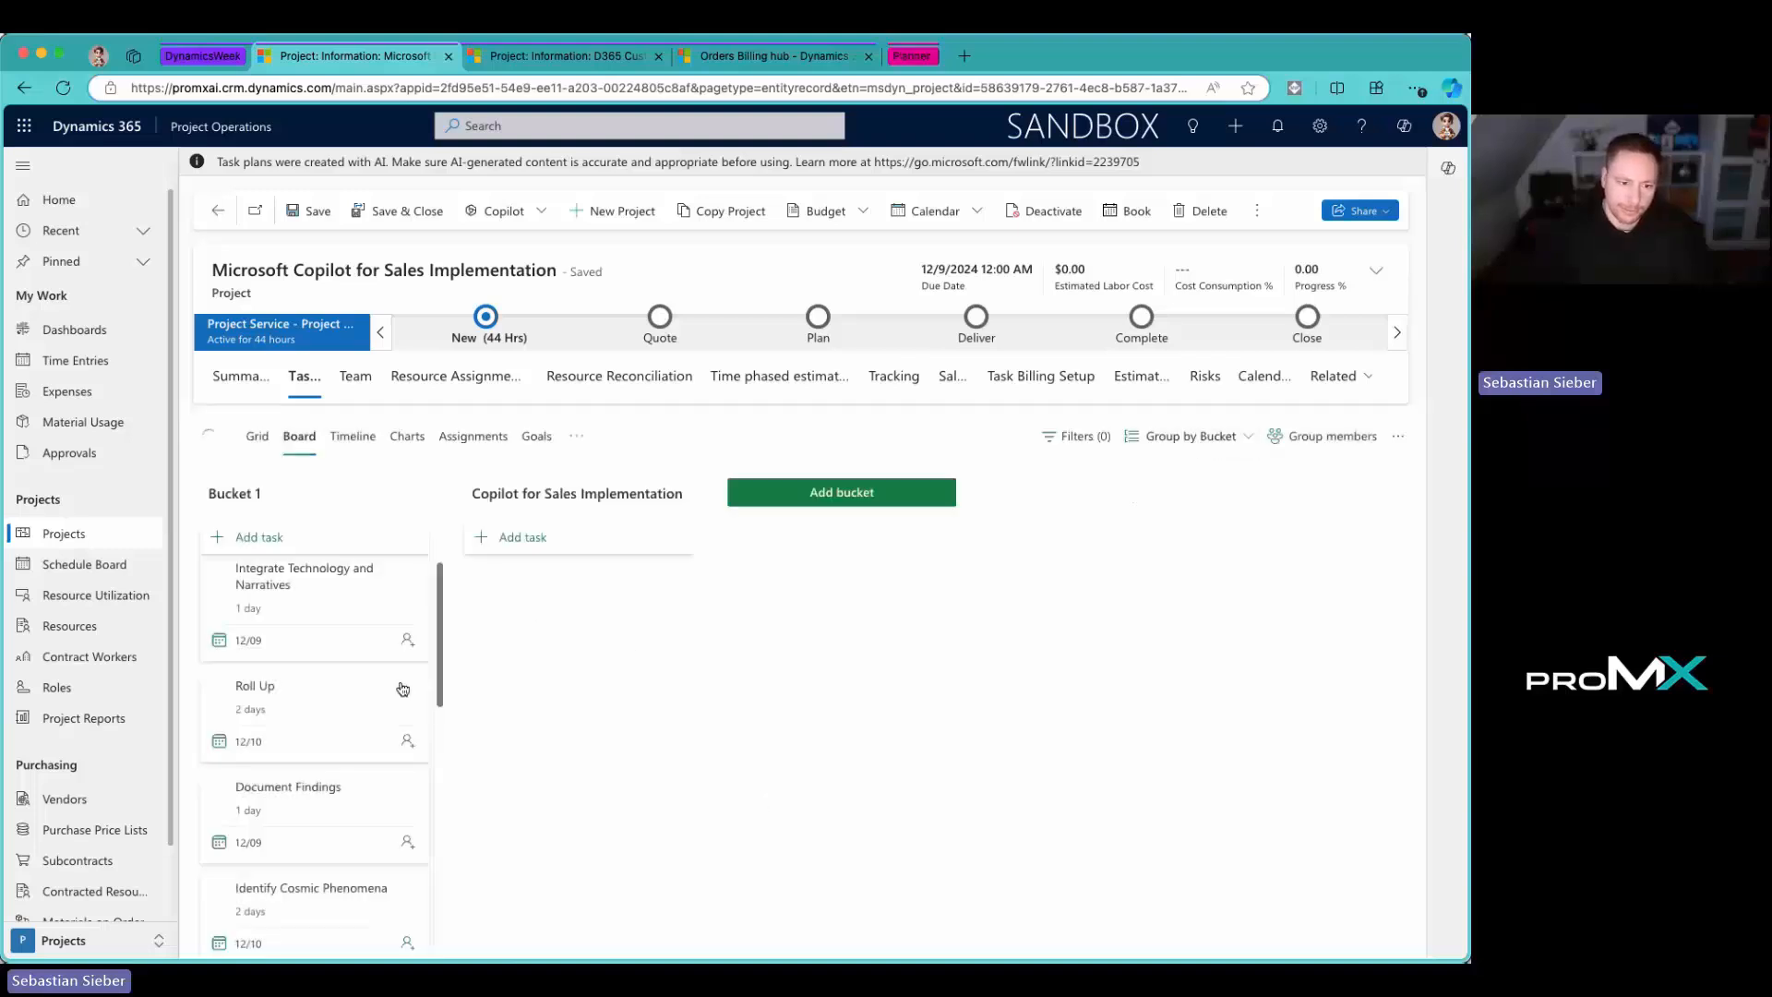
{"action": "left_click_drag", "start_coordinate": [403, 688], "coordinate": [595, 619]}
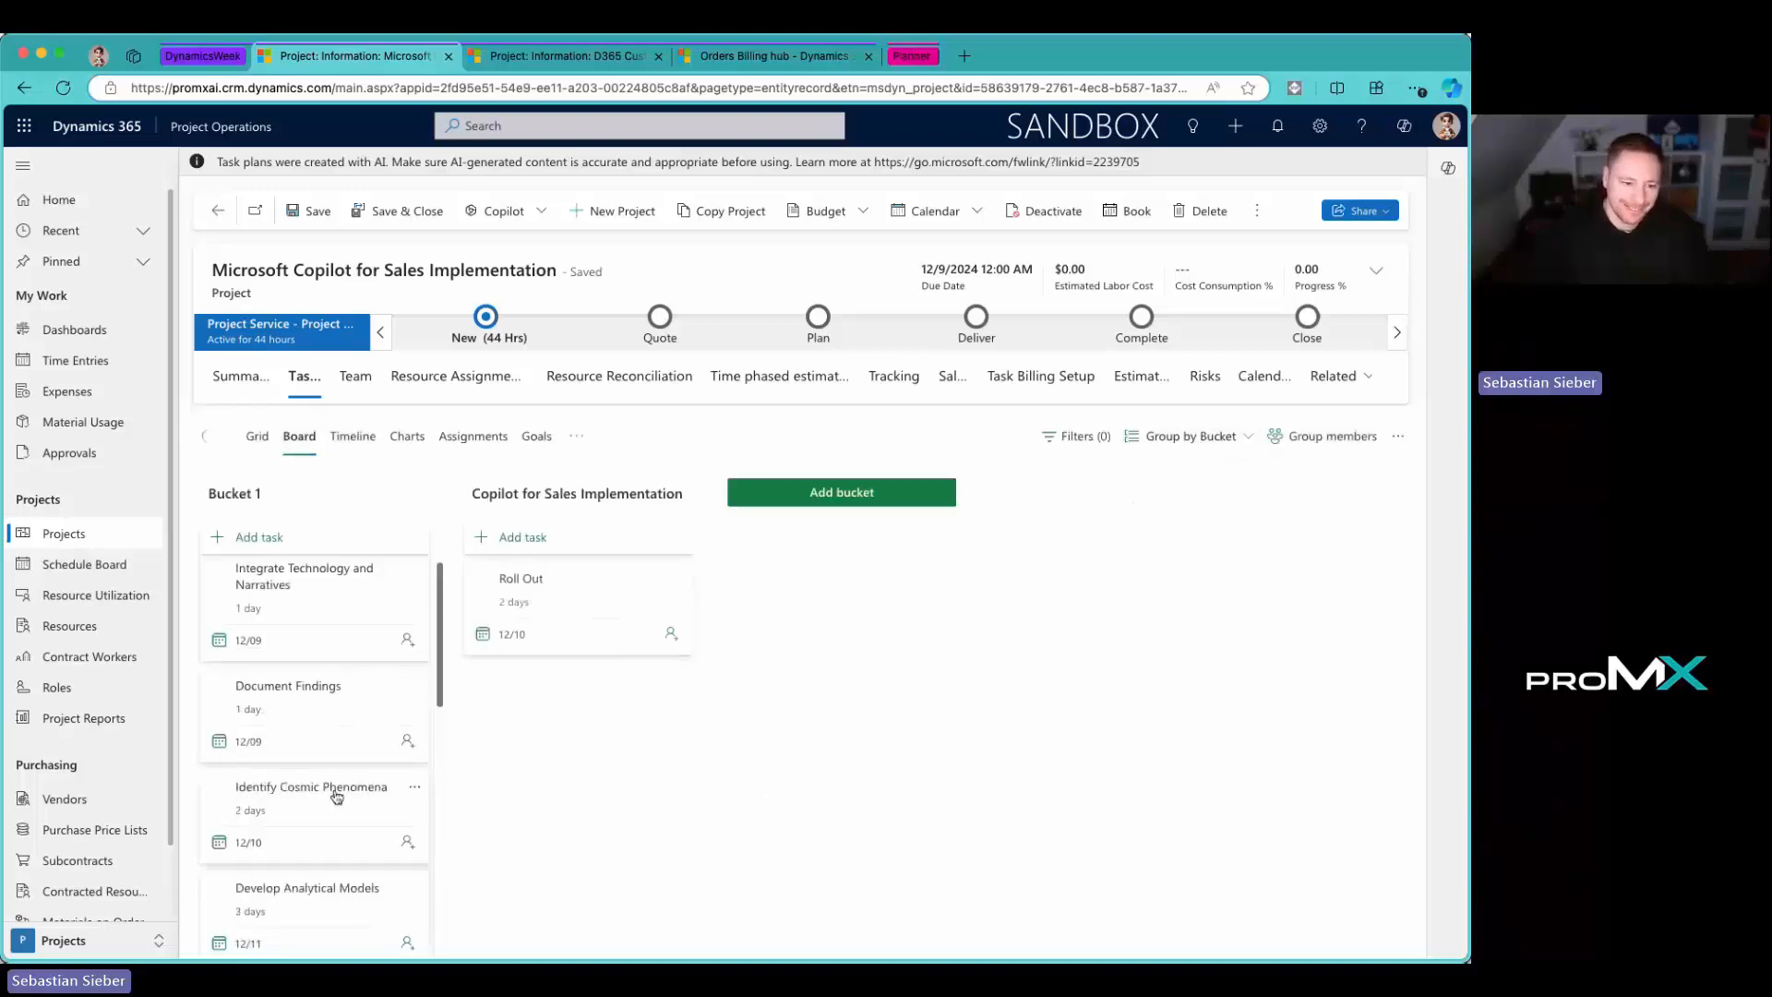
Step: Move the Development and Gather Astronomical Data tasks from Bucket 1 into the Copilot for Sales Implementation bucket
{"action": "scroll", "coordinate": [337, 796], "scroll_direction": "down", "scroll_amount": 4}
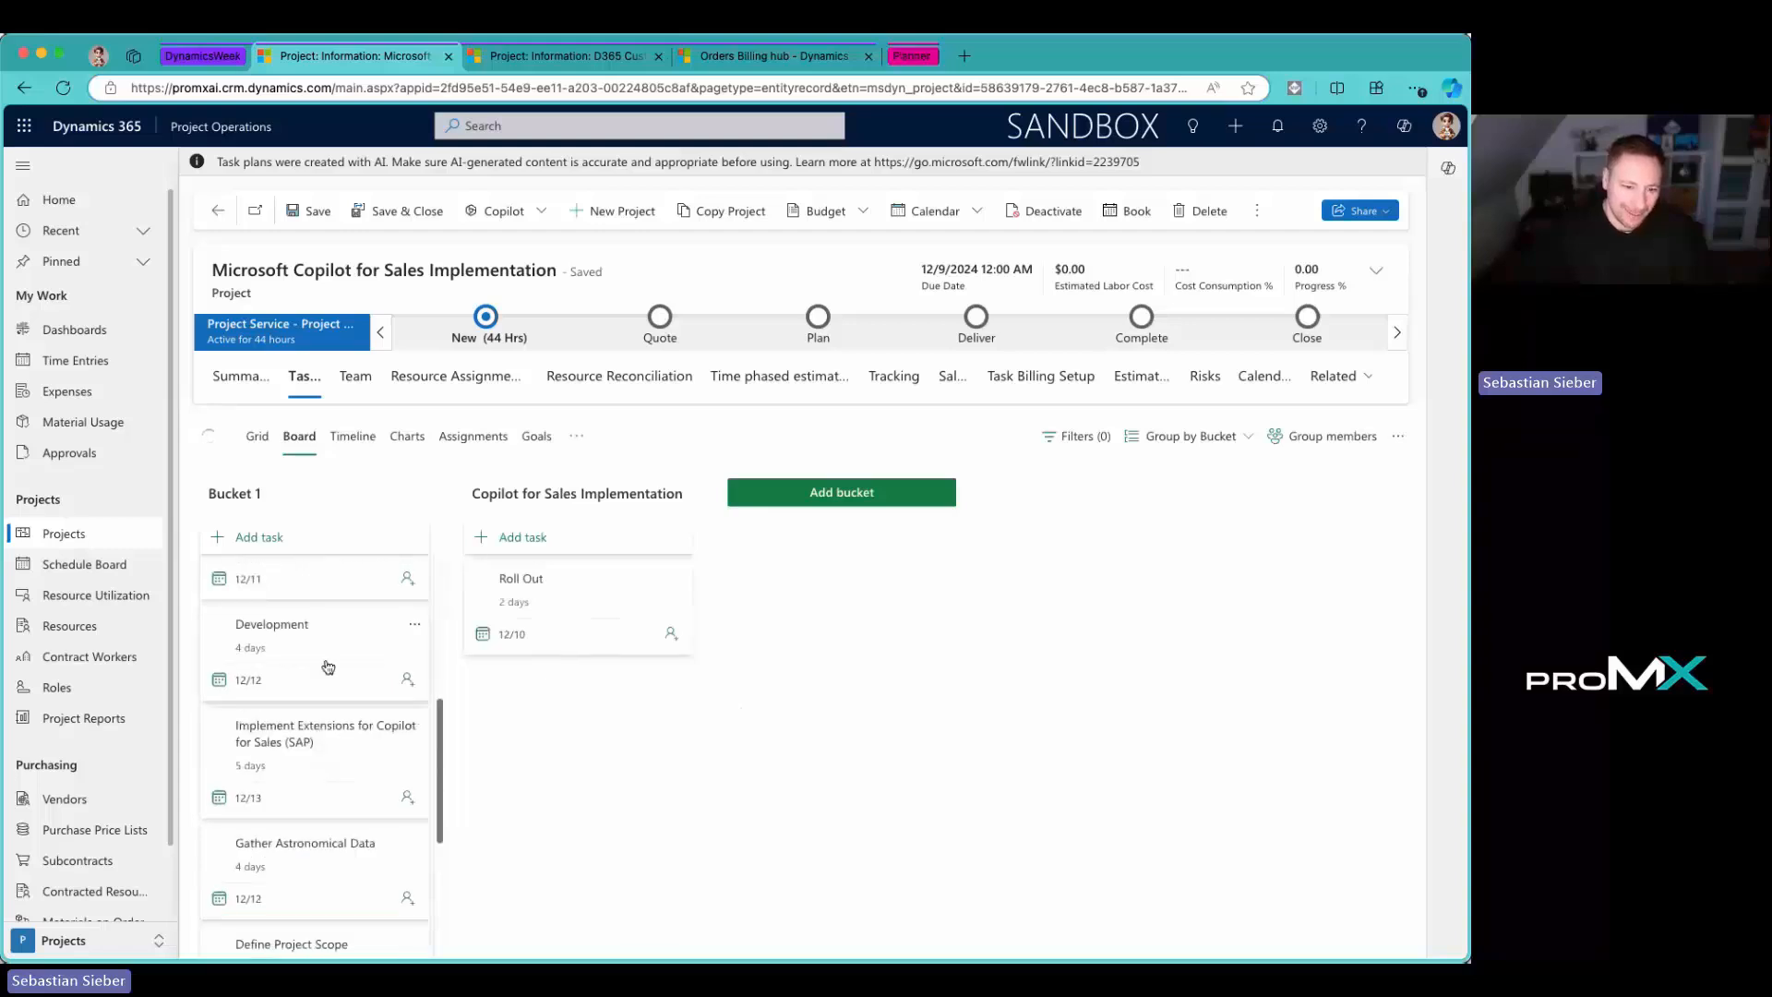
{"action": "left_click_drag", "start_coordinate": [327, 667], "coordinate": [587, 586]}
{"action": "scroll", "coordinate": [337, 826], "scroll_direction": "down", "scroll_amount": 2}
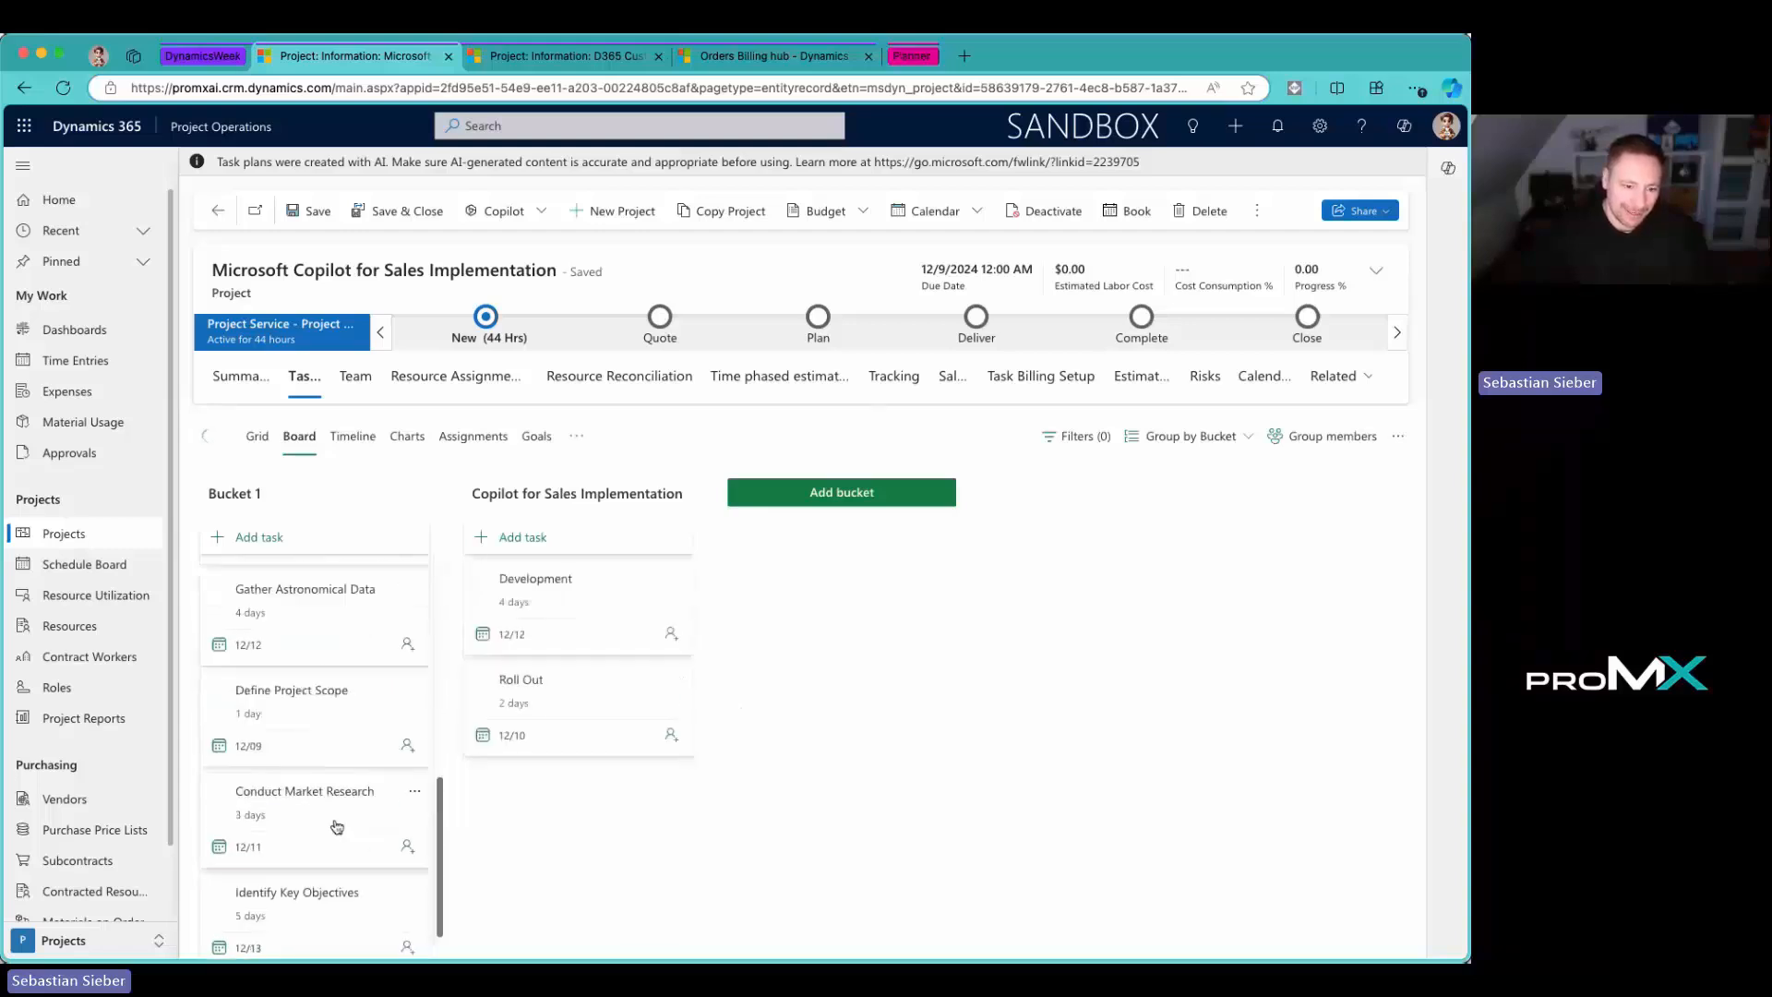
{"action": "scroll", "coordinate": [337, 825], "scroll_direction": "down", "scroll_amount": 1}
{"action": "scroll", "coordinate": [337, 826], "scroll_direction": "up", "scroll_amount": 3}
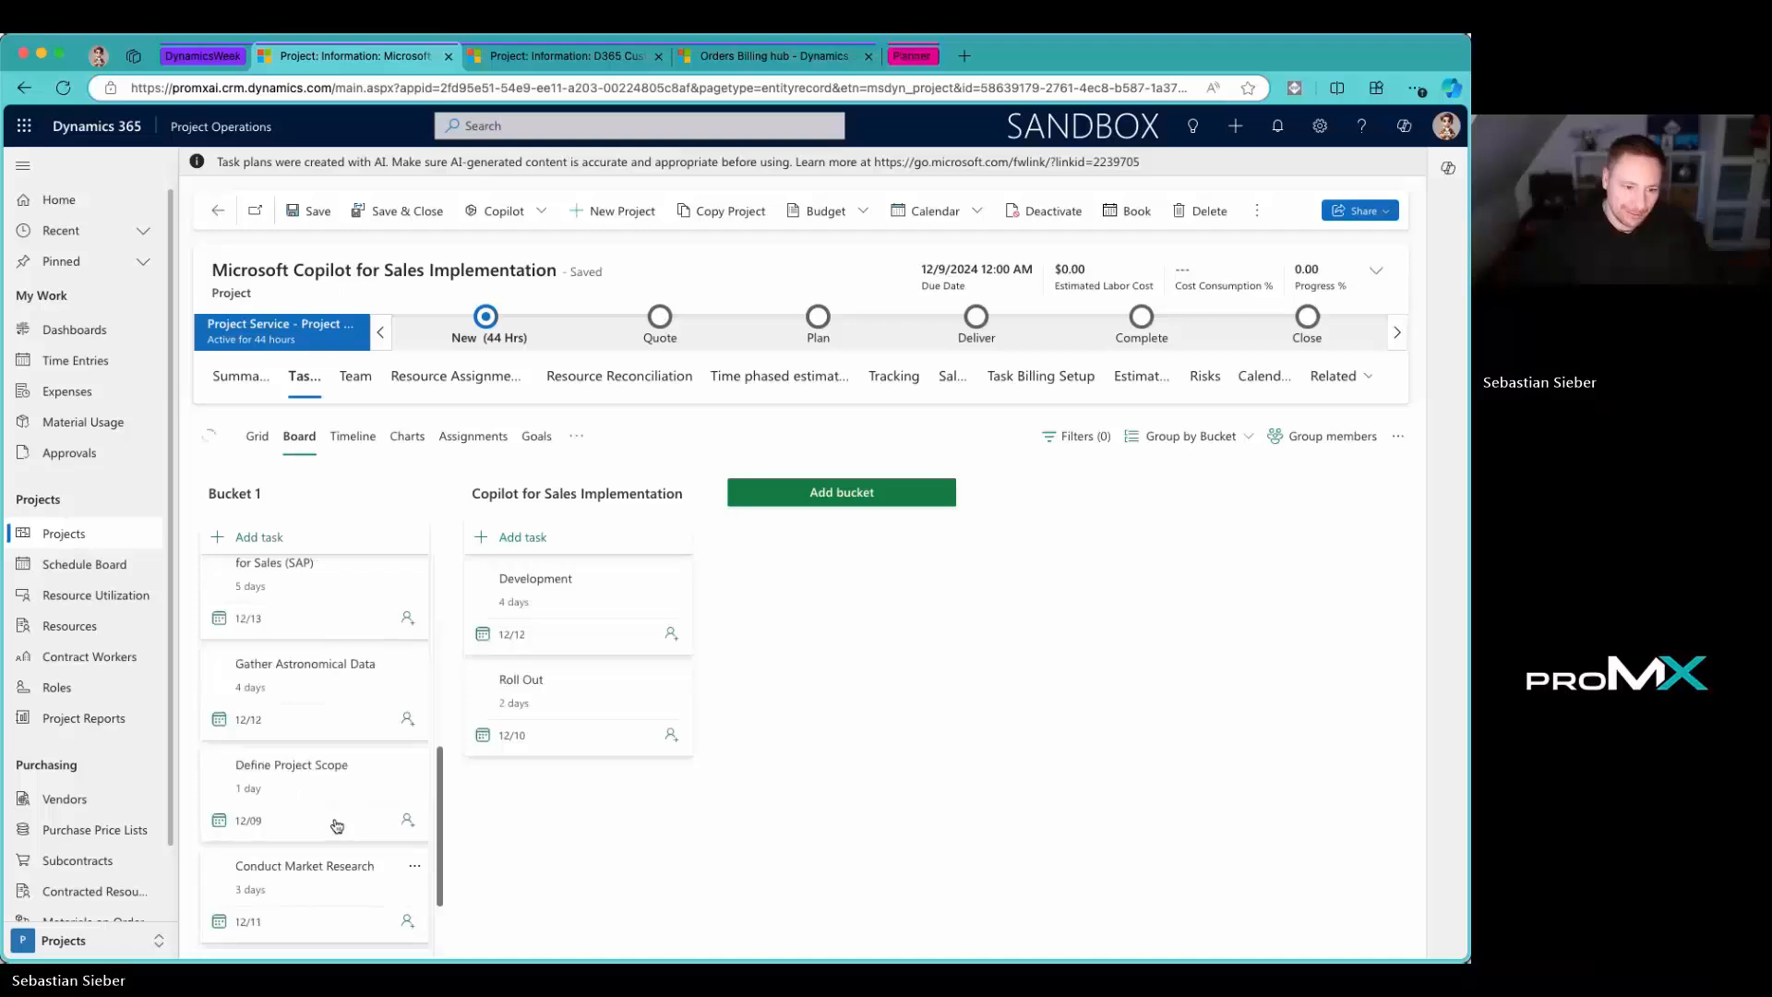
{"action": "left_click_drag", "start_coordinate": [341, 671], "coordinate": [522, 617]}
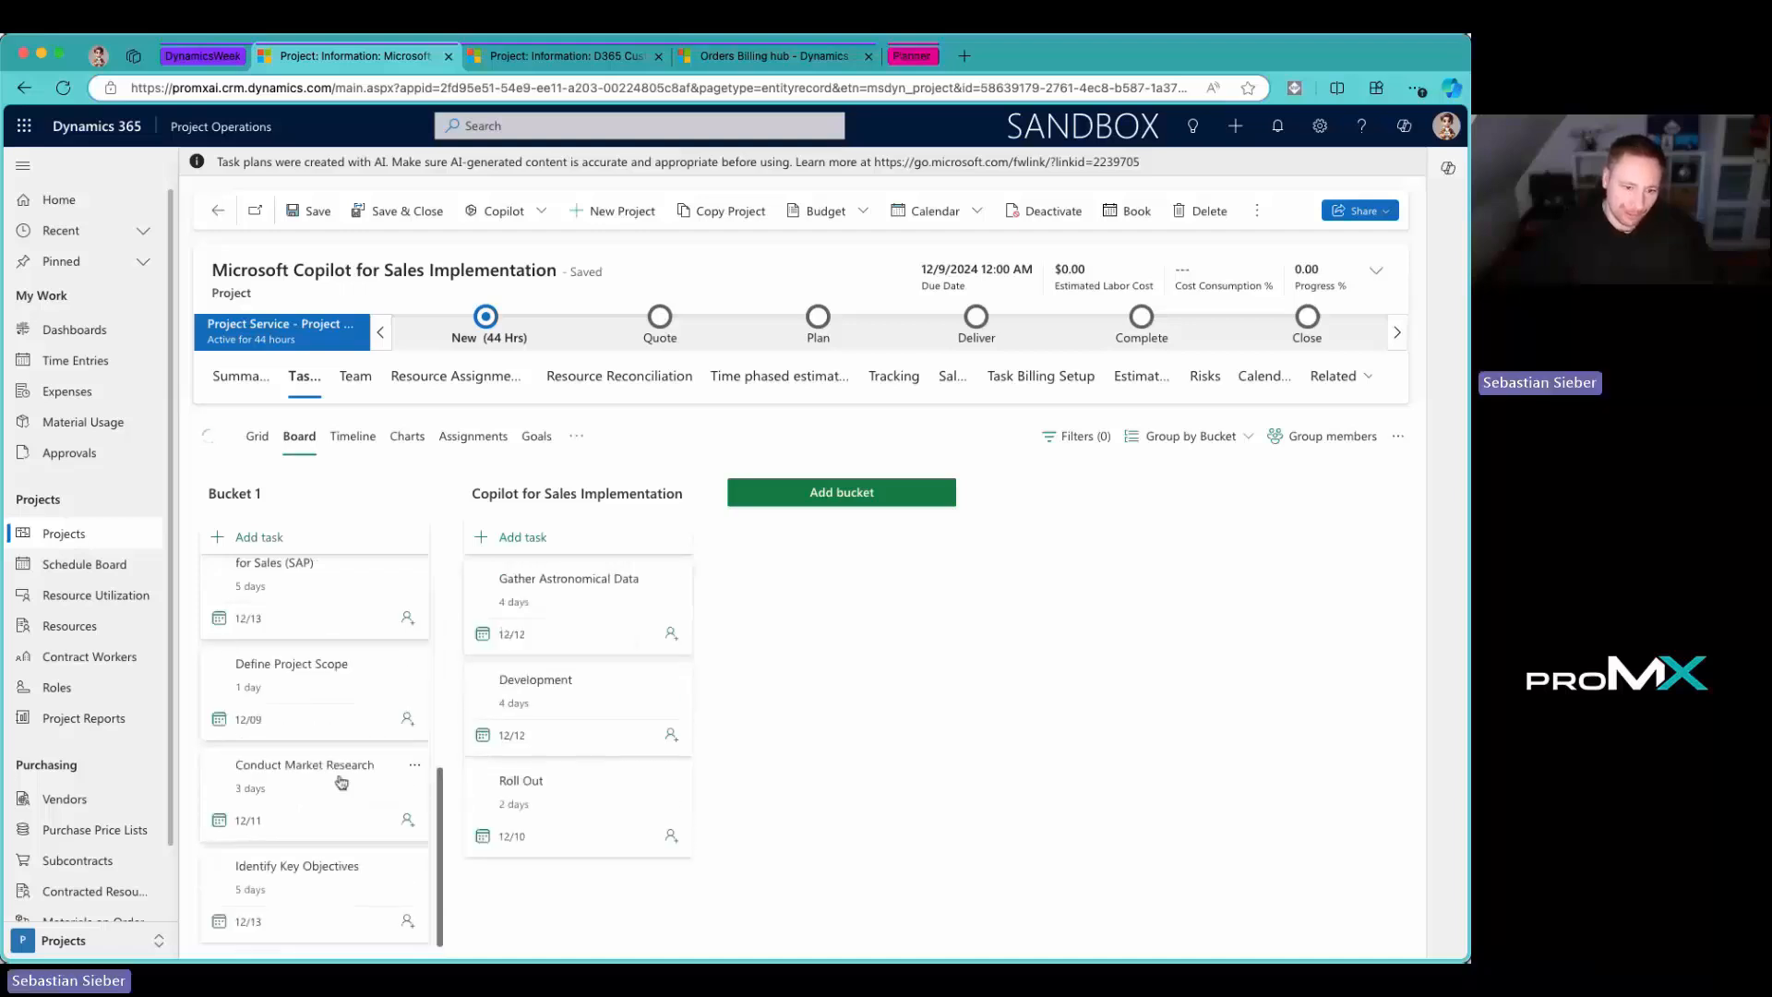
{"action": "scroll", "coordinate": [341, 782], "scroll_direction": "down", "scroll_amount": 1}
{"action": "scroll", "coordinate": [340, 782], "scroll_direction": "up", "scroll_amount": 5}
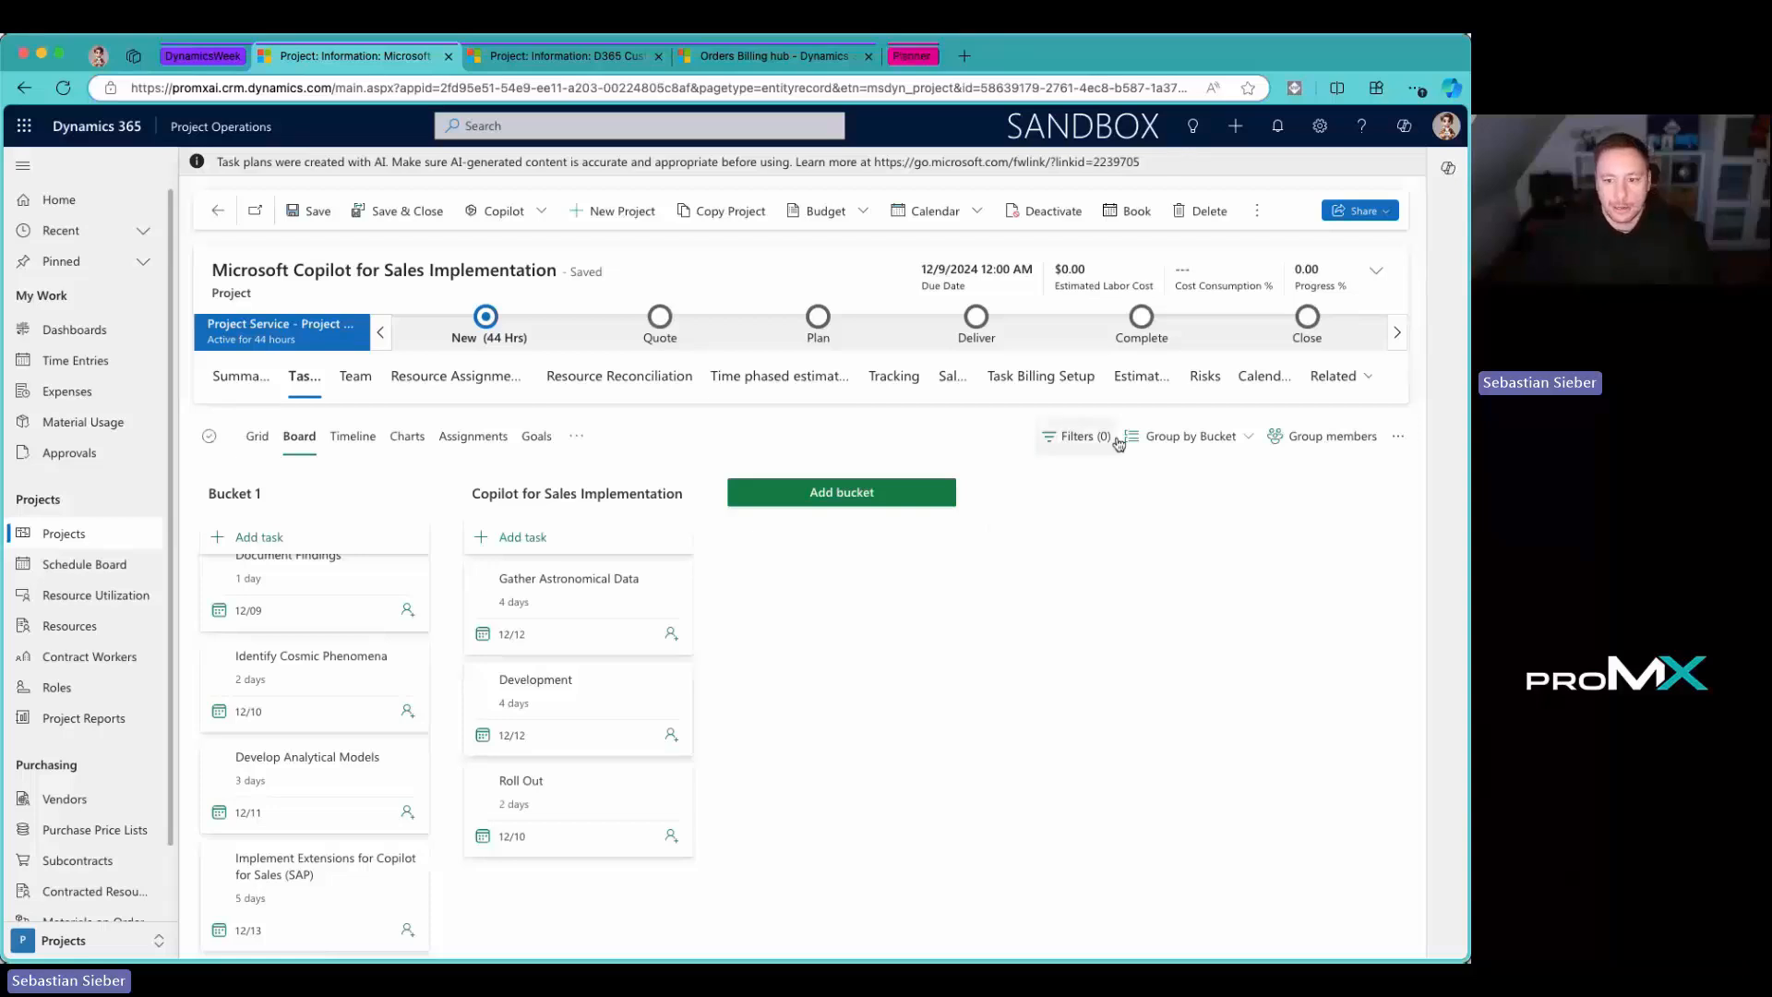
Step: Group the board by sprint and view the Default Sprint's name and date settings without changing them
{"action": "left_click", "coordinate": [1155, 436]}
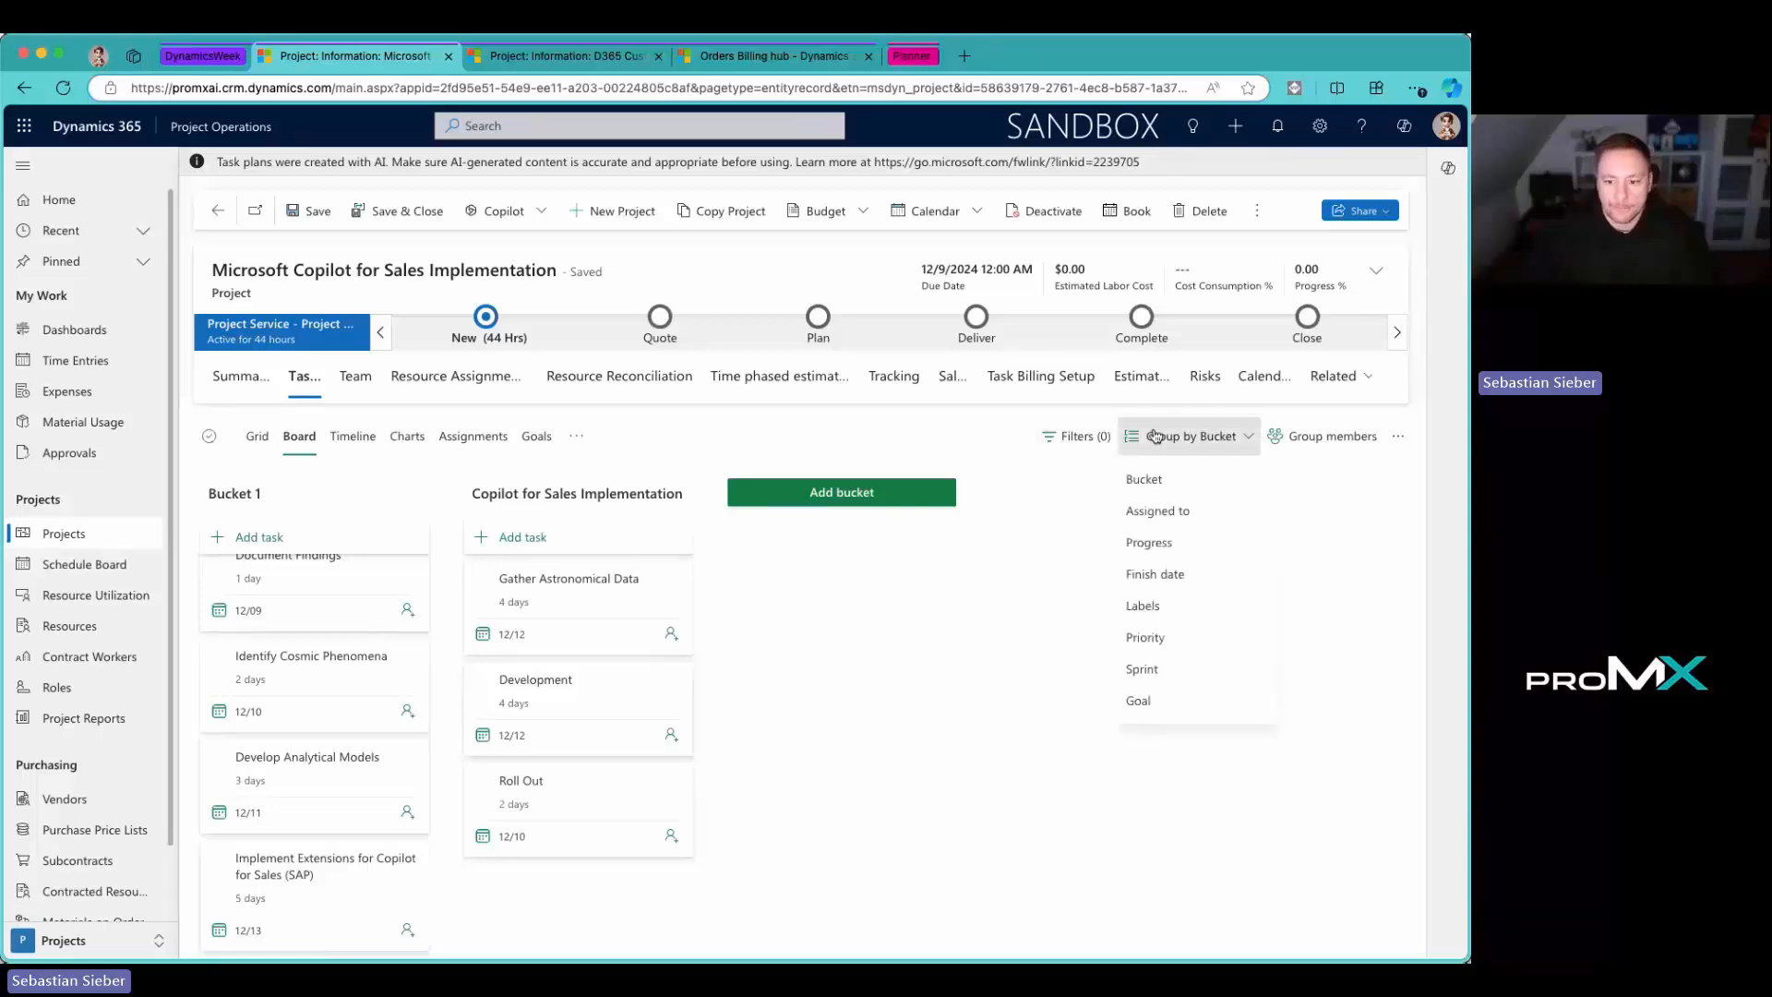
{"action": "left_click", "coordinate": [1144, 669]}
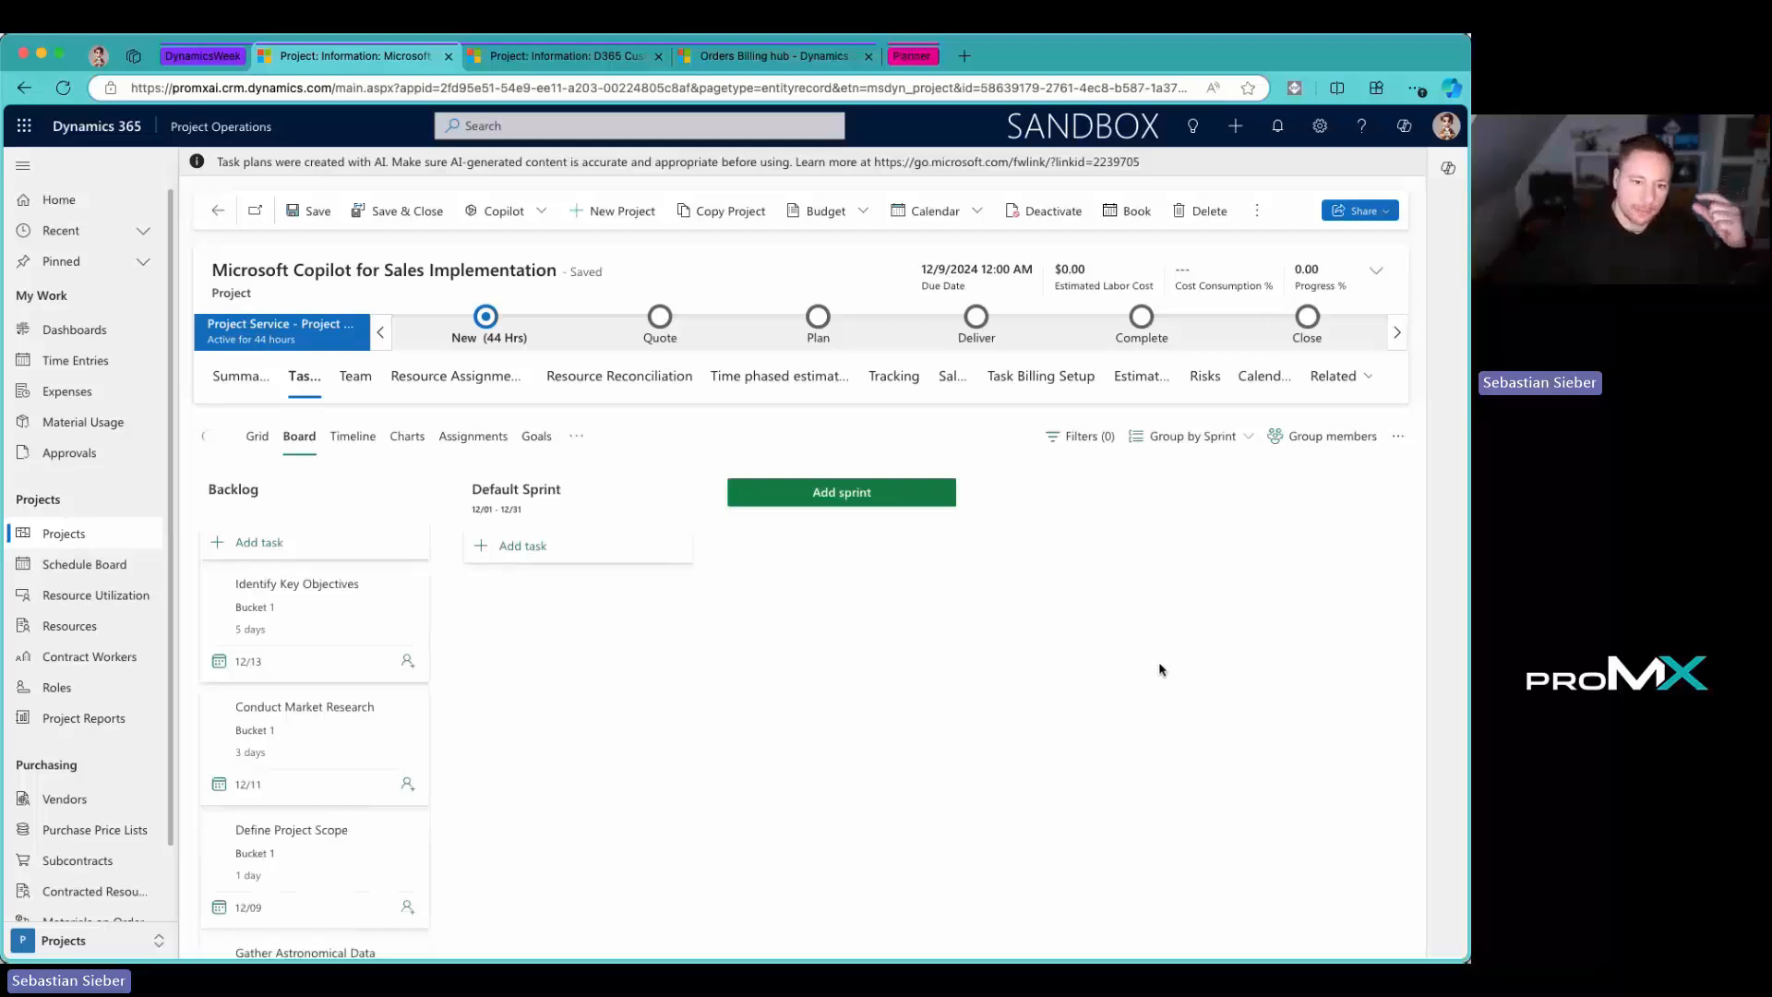
{"action": "left_click", "coordinate": [576, 514]}
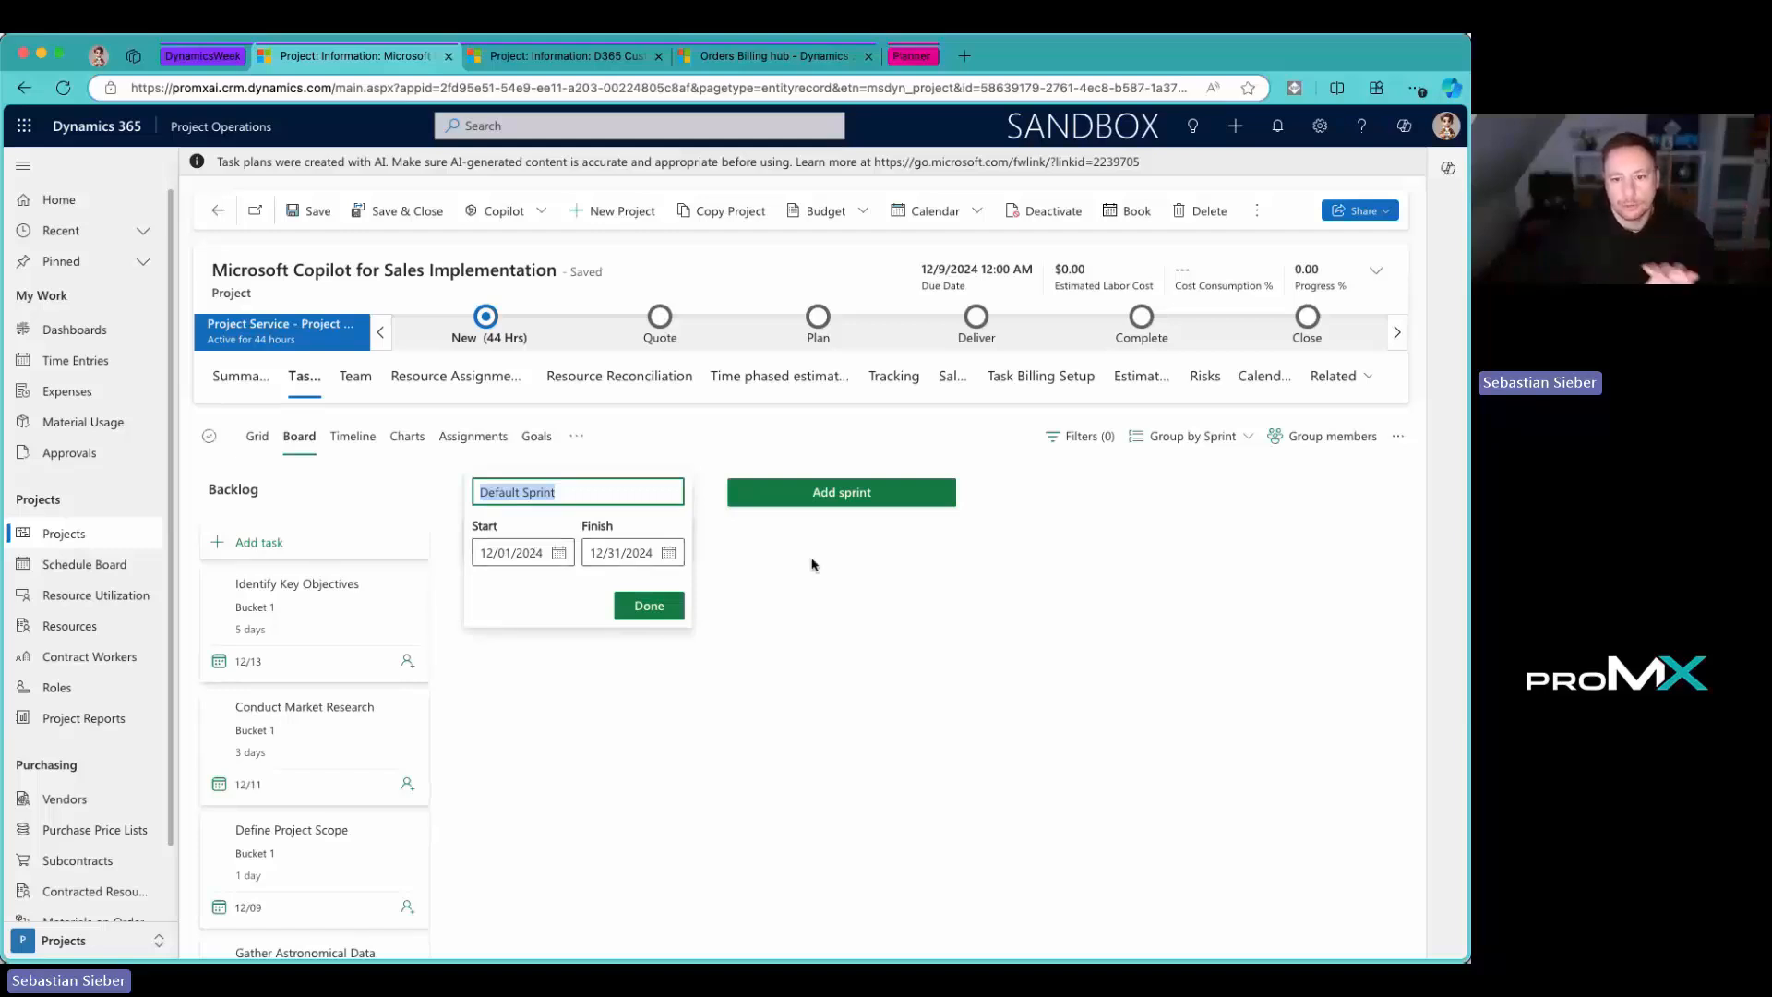
{"action": "left_click", "coordinate": [812, 565]}
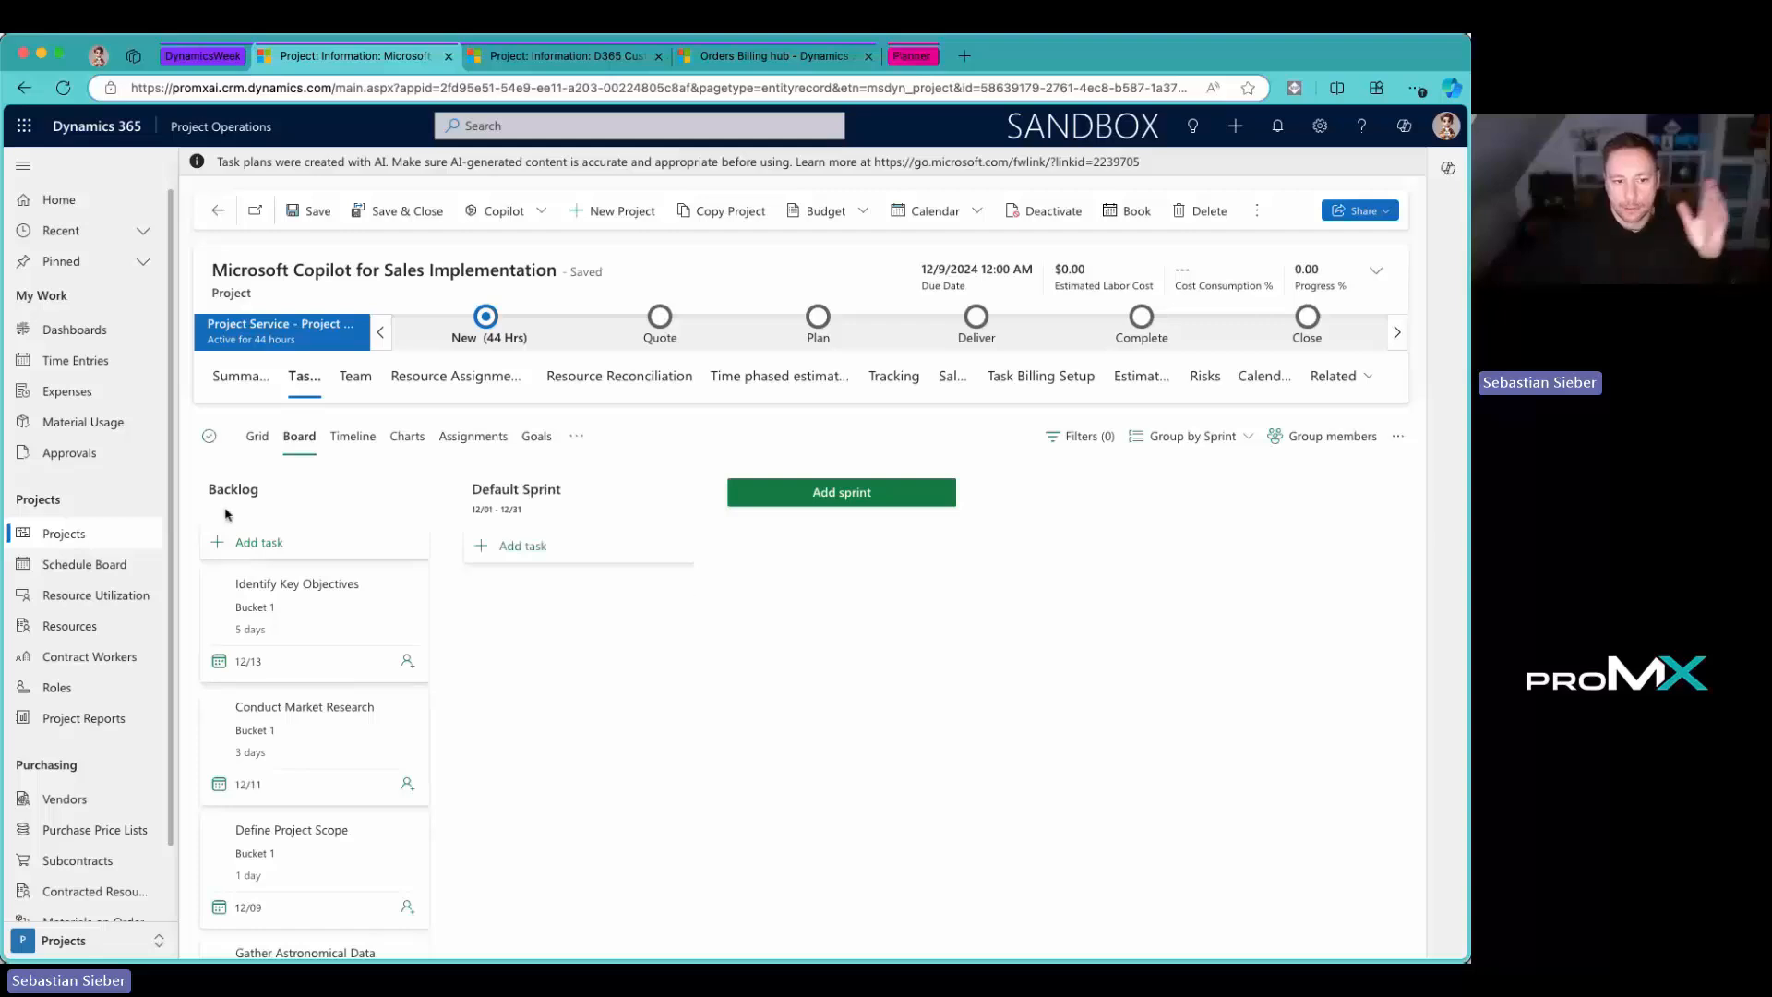
Step: Return to the task grid and assign the Identify Key Objectives task to the suggested team member
{"action": "left_click", "coordinate": [257, 436]}
{"action": "scroll", "coordinate": [452, 657], "scroll_direction": "down", "scroll_amount": 3}
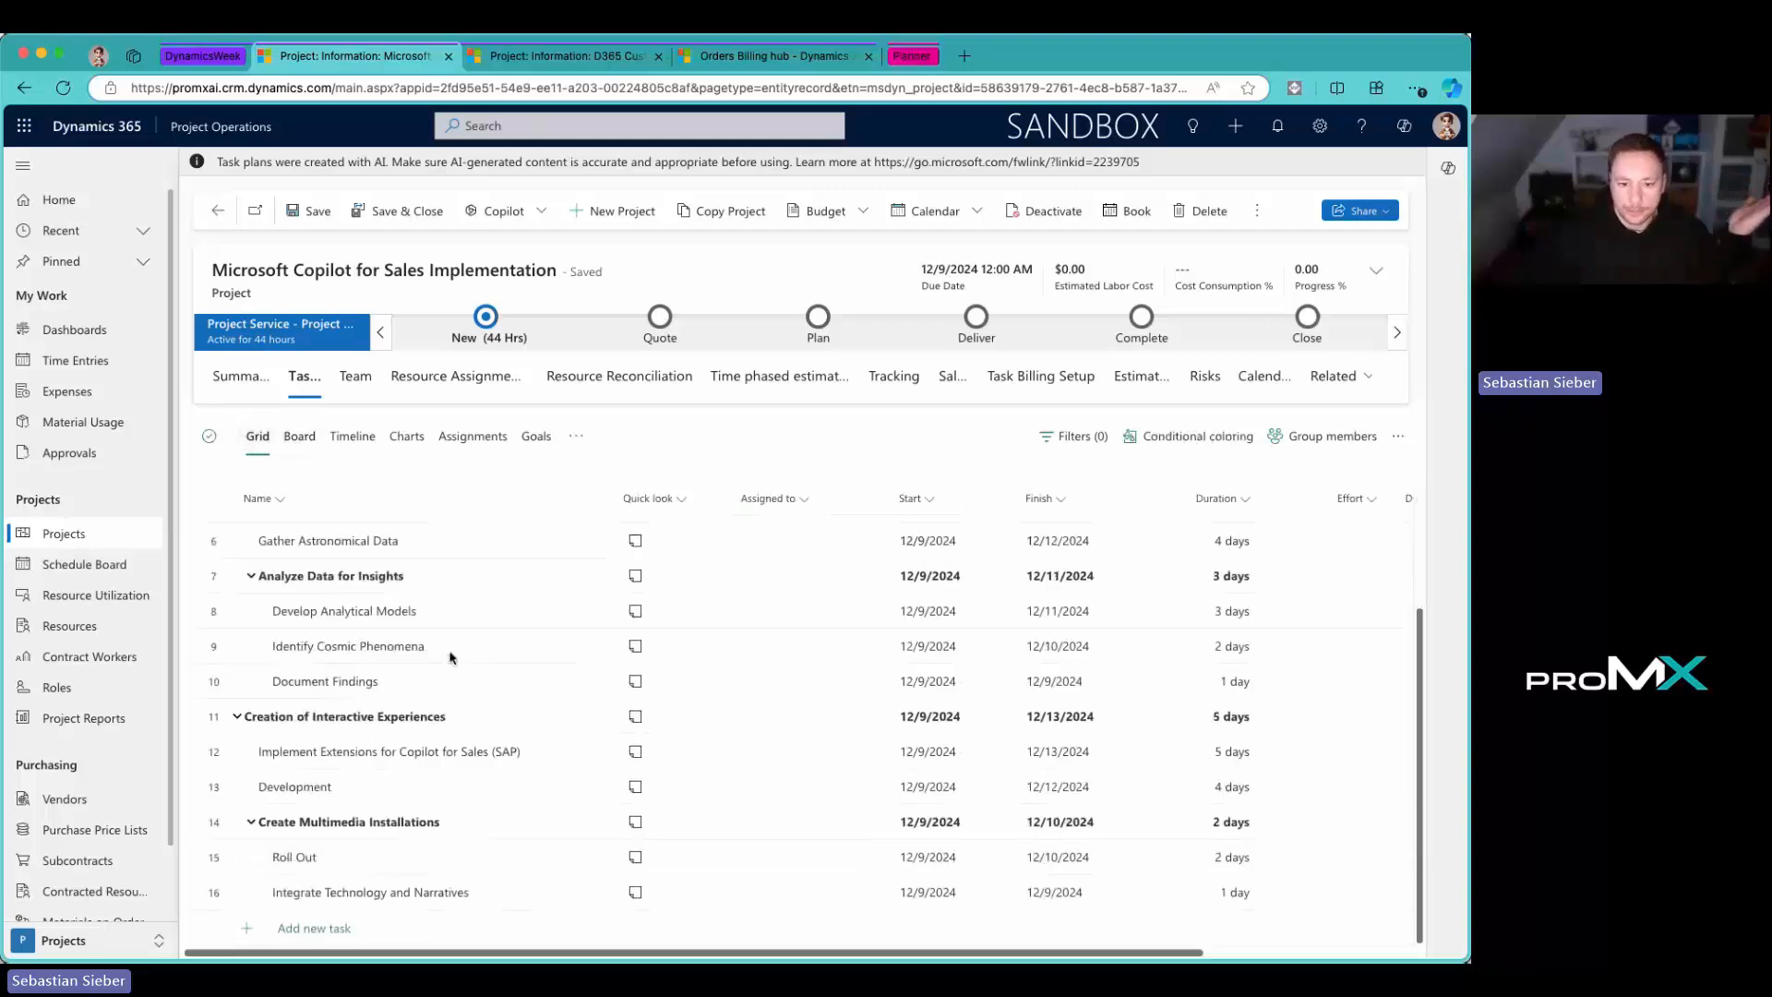
{"action": "scroll", "coordinate": [452, 657], "scroll_direction": "up", "scroll_amount": 3}
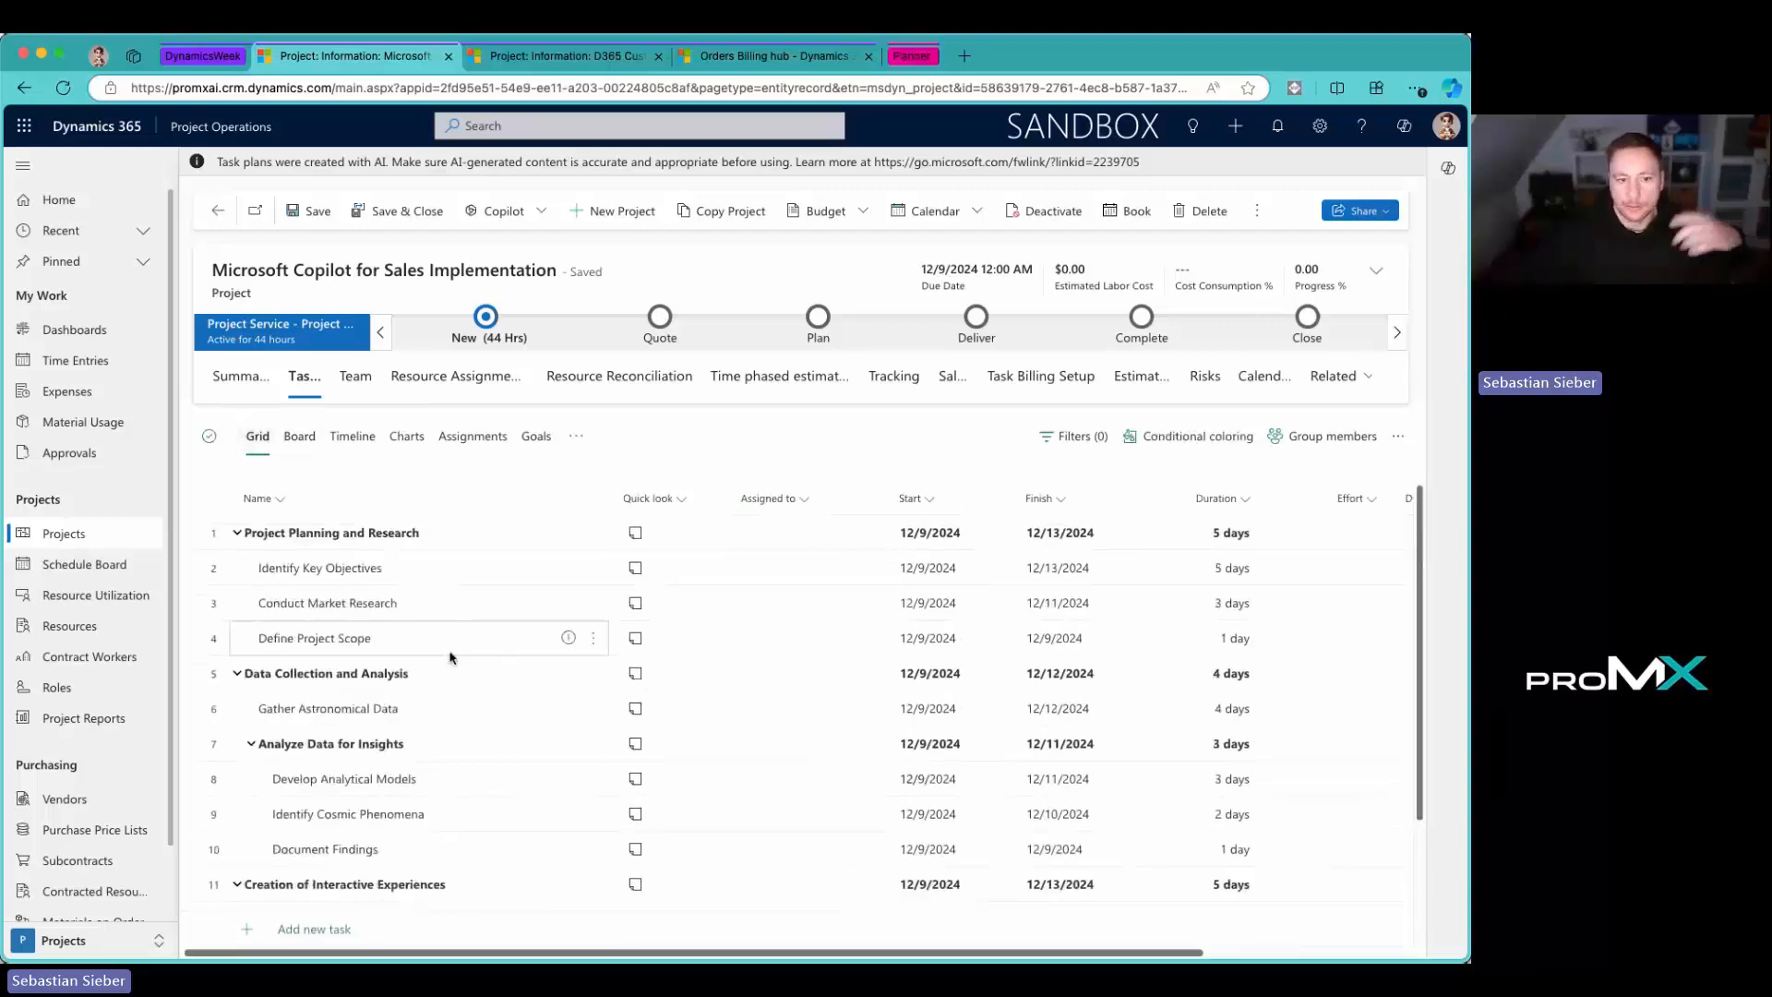
{"action": "scroll", "coordinate": [451, 656], "scroll_direction": "down", "scroll_amount": 1}
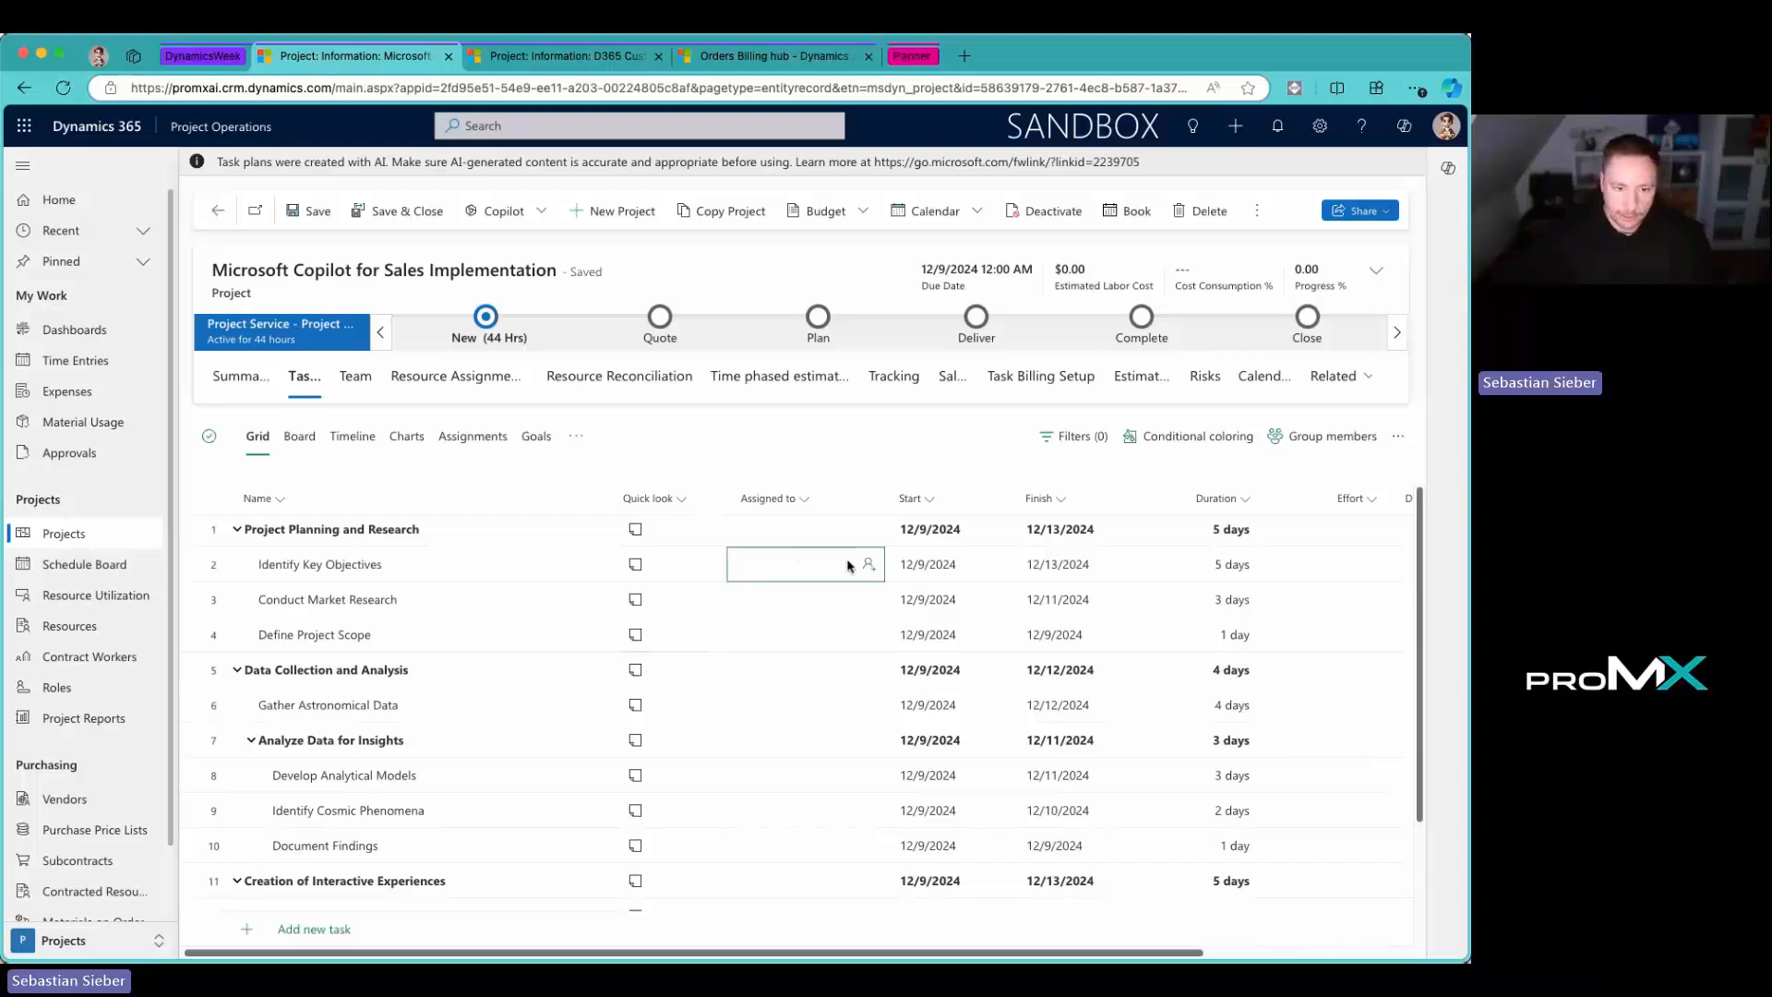
{"action": "left_click", "coordinate": [870, 568]}
{"action": "left_click", "coordinate": [812, 672]}
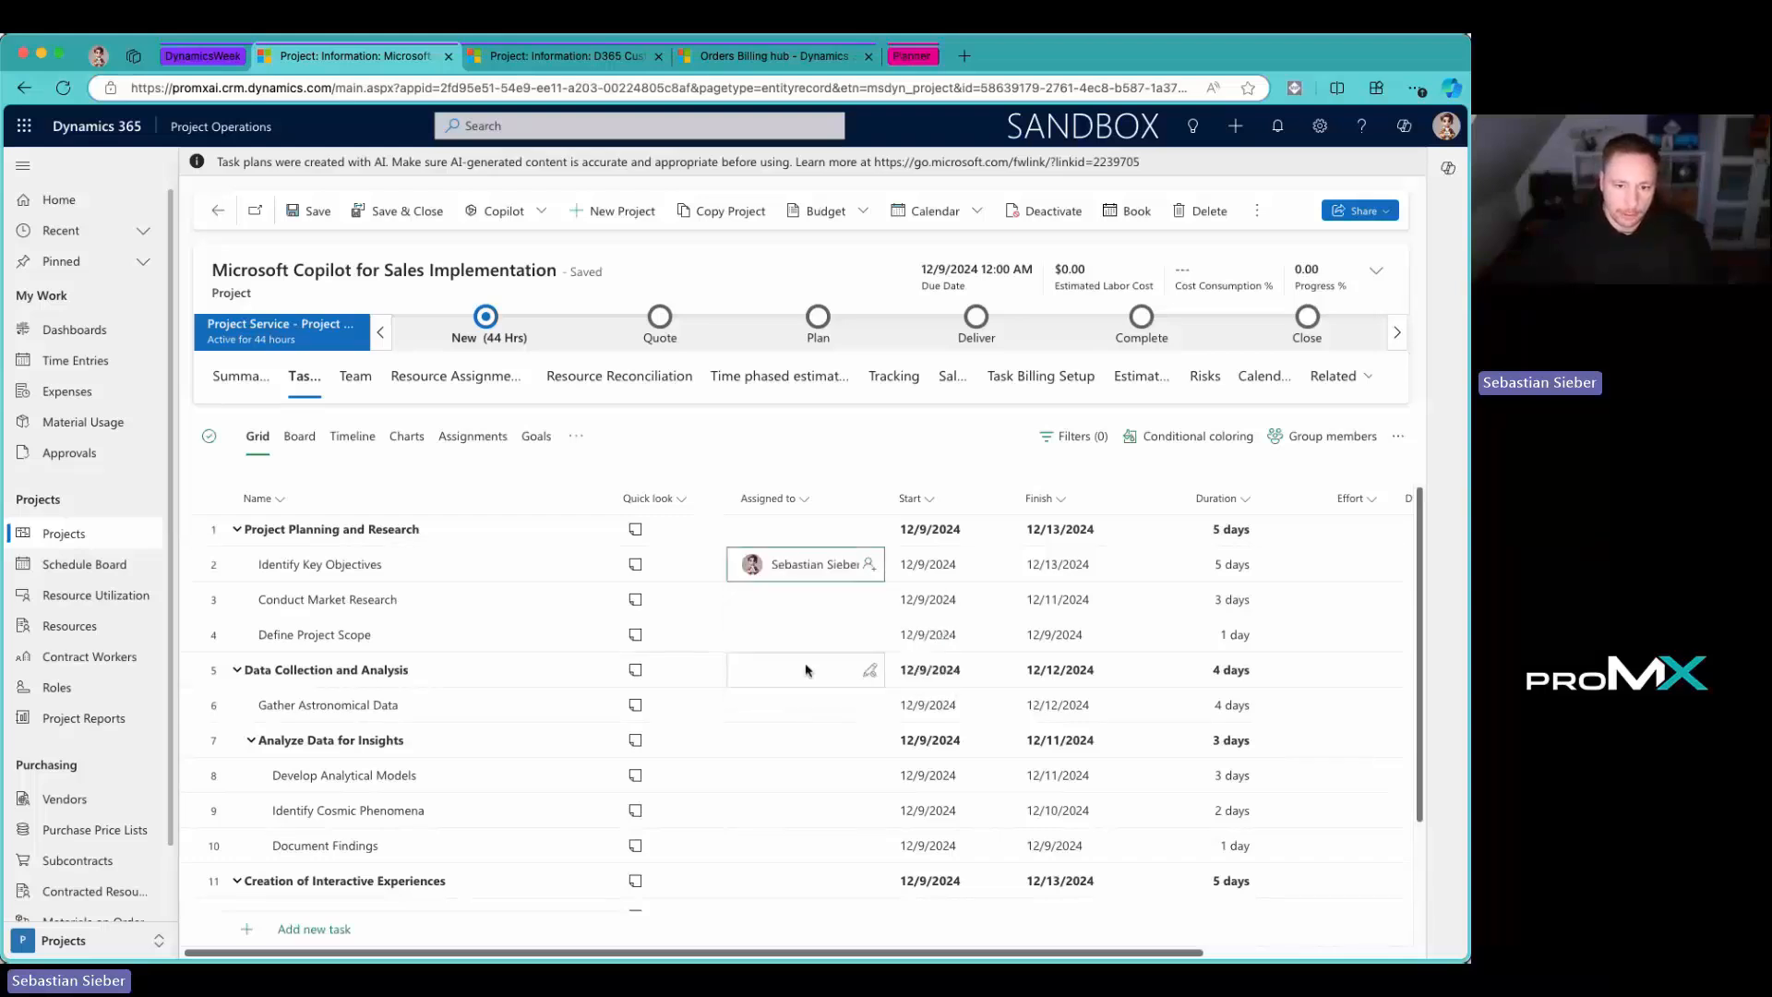
Step: Assign the Conduct Market Research task to a colleague found by first name and also to the team member on Identify Key Objectives
{"action": "left_click", "coordinate": [867, 598]}
{"action": "type", "text": "martin"}
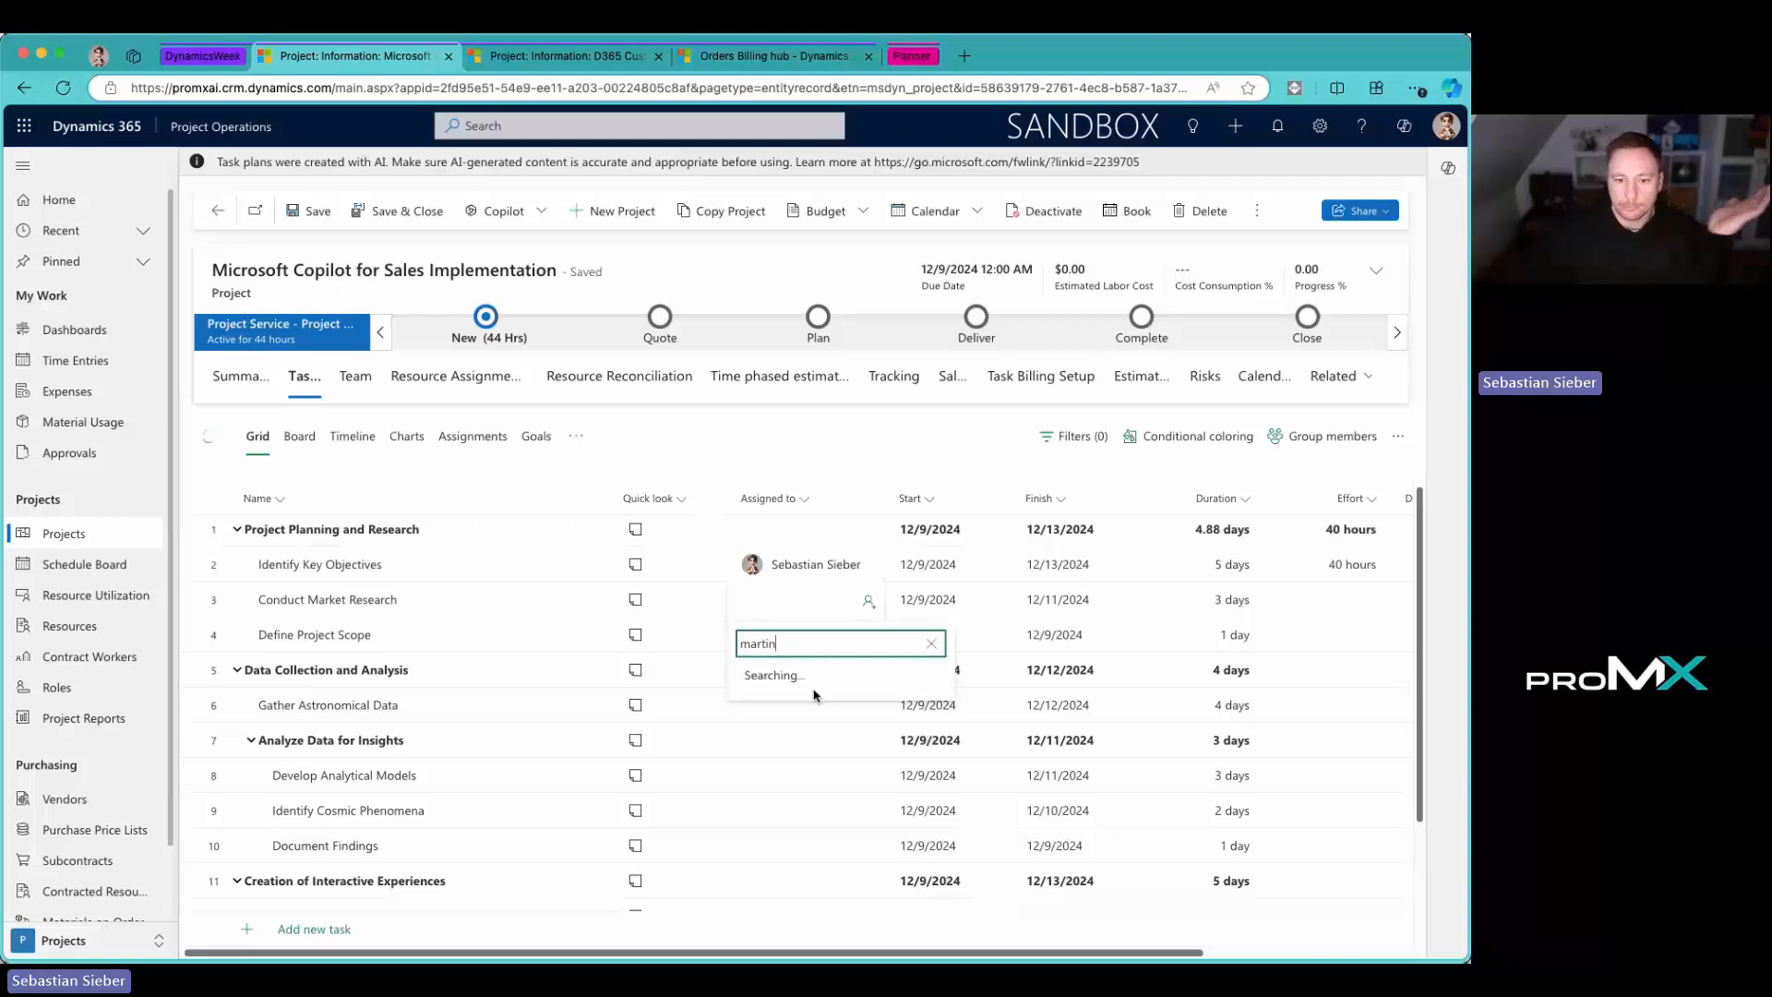
{"action": "left_click", "coordinate": [813, 699]}
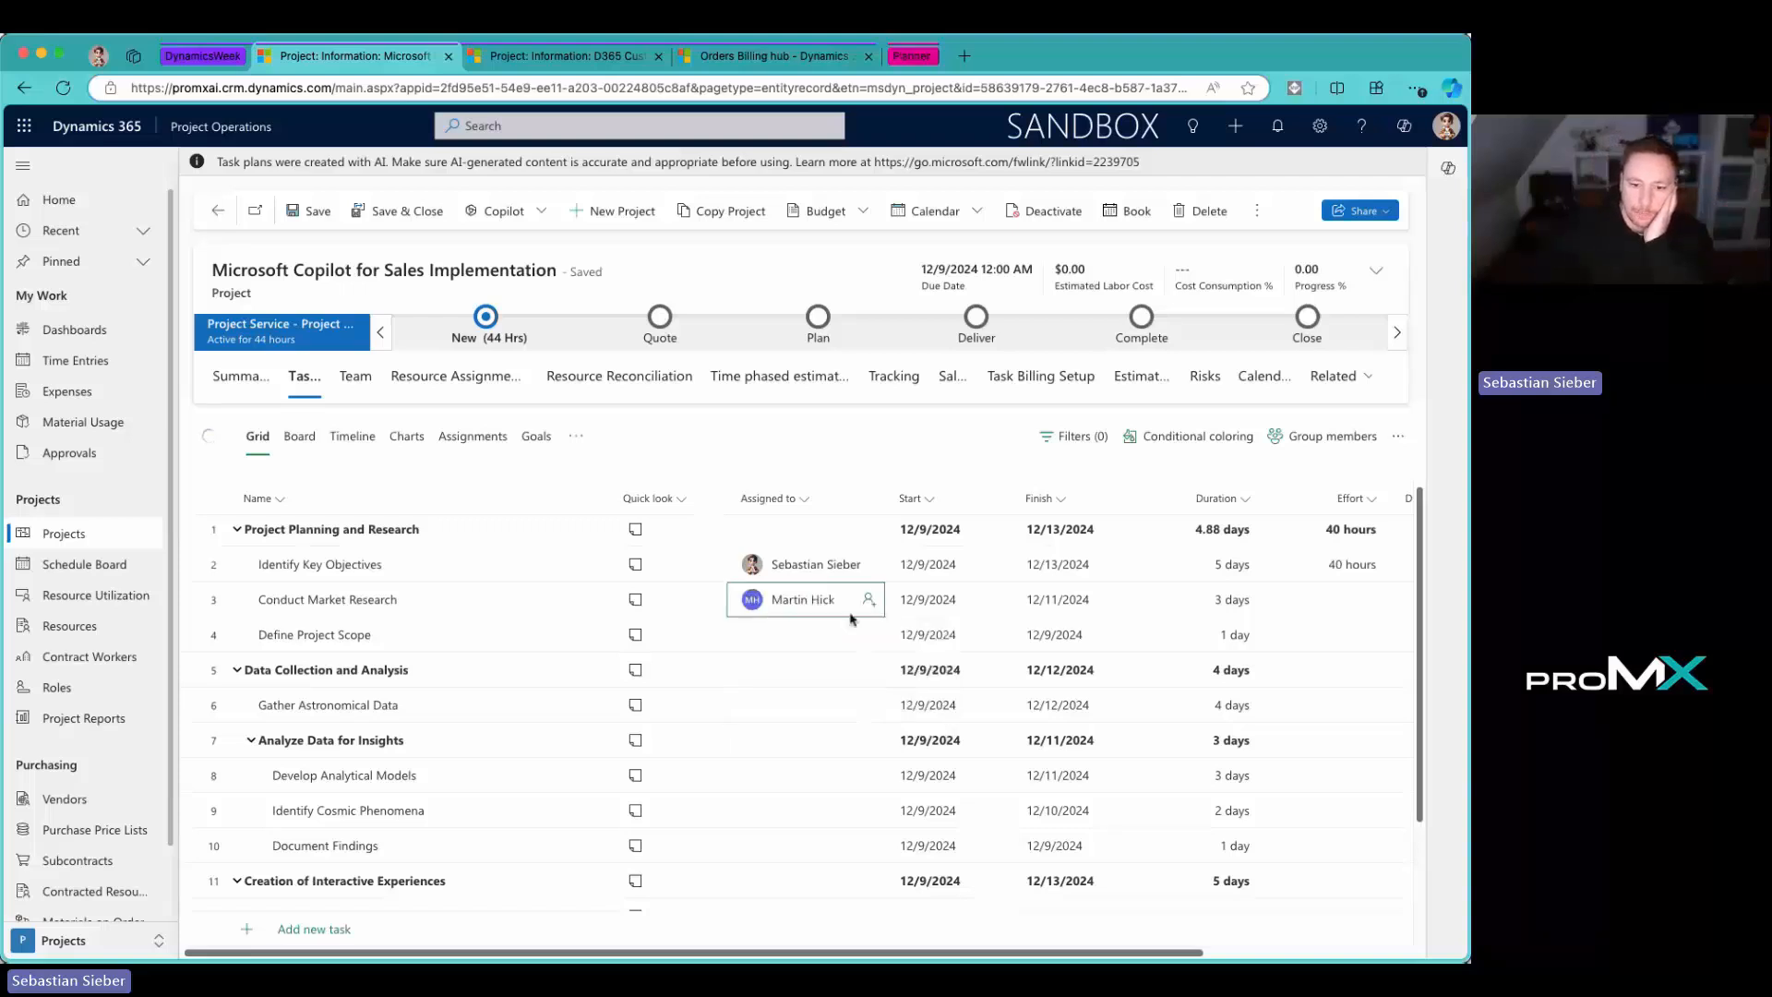
{"action": "left_click", "coordinate": [871, 602]}
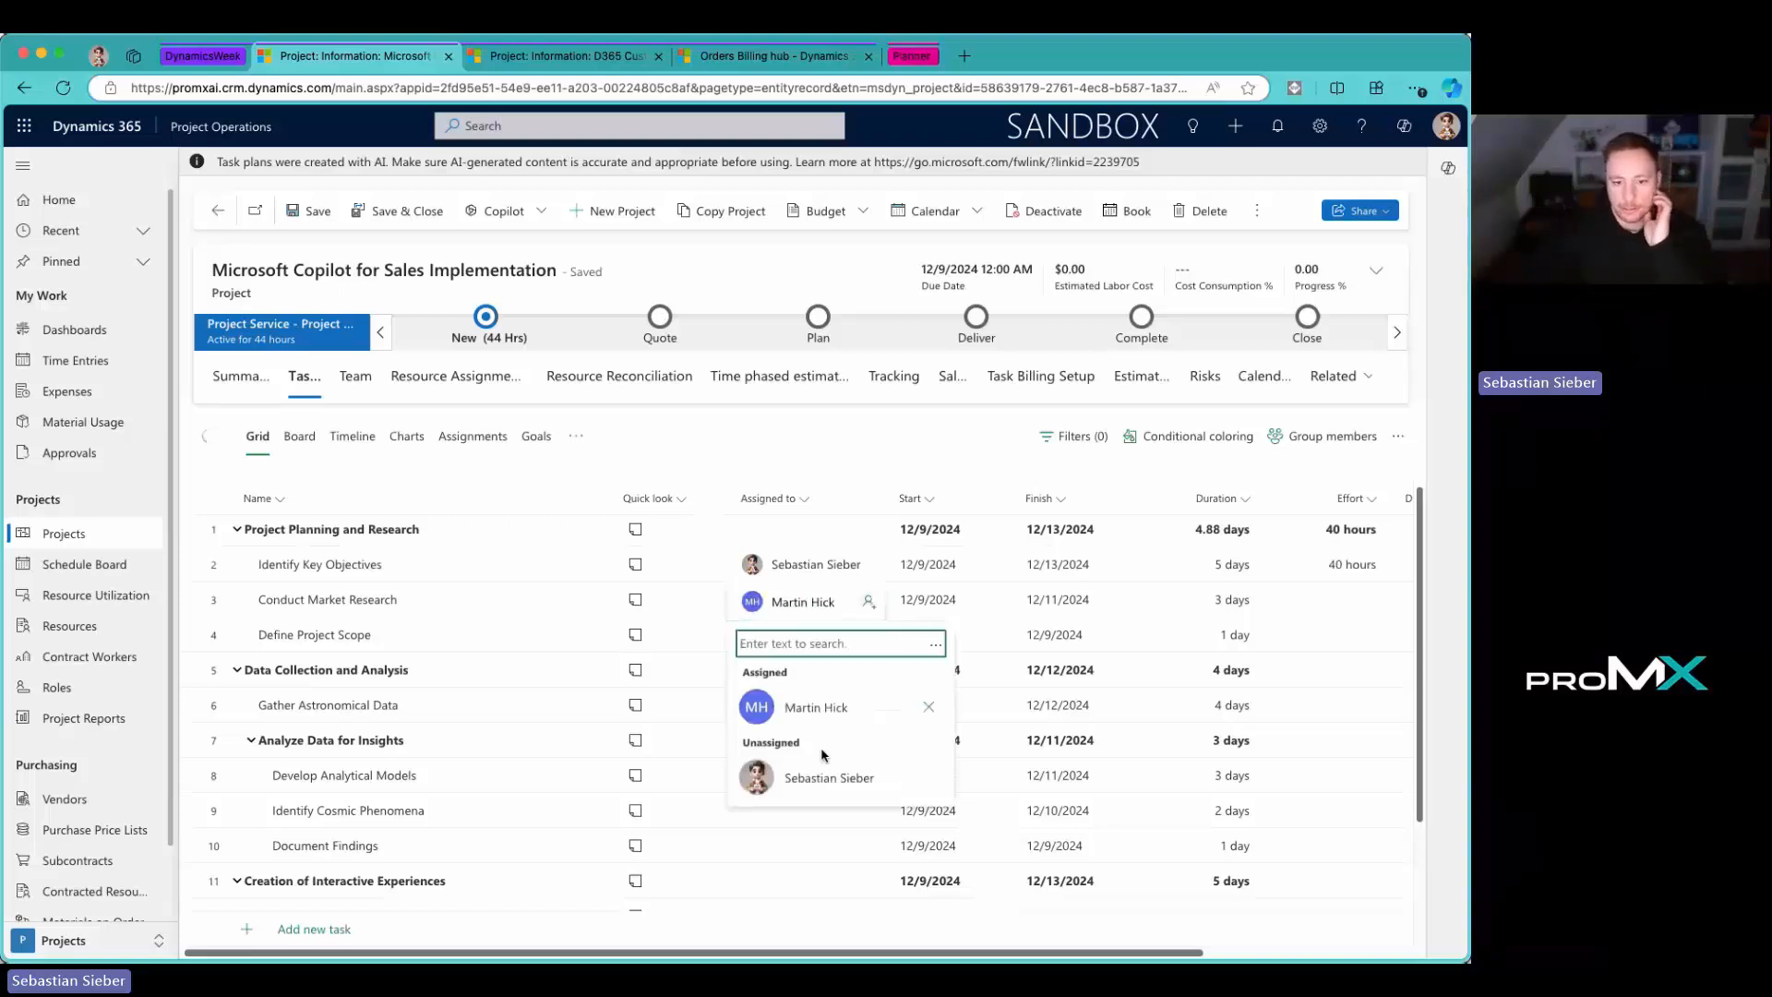
{"action": "left_click", "coordinate": [817, 778]}
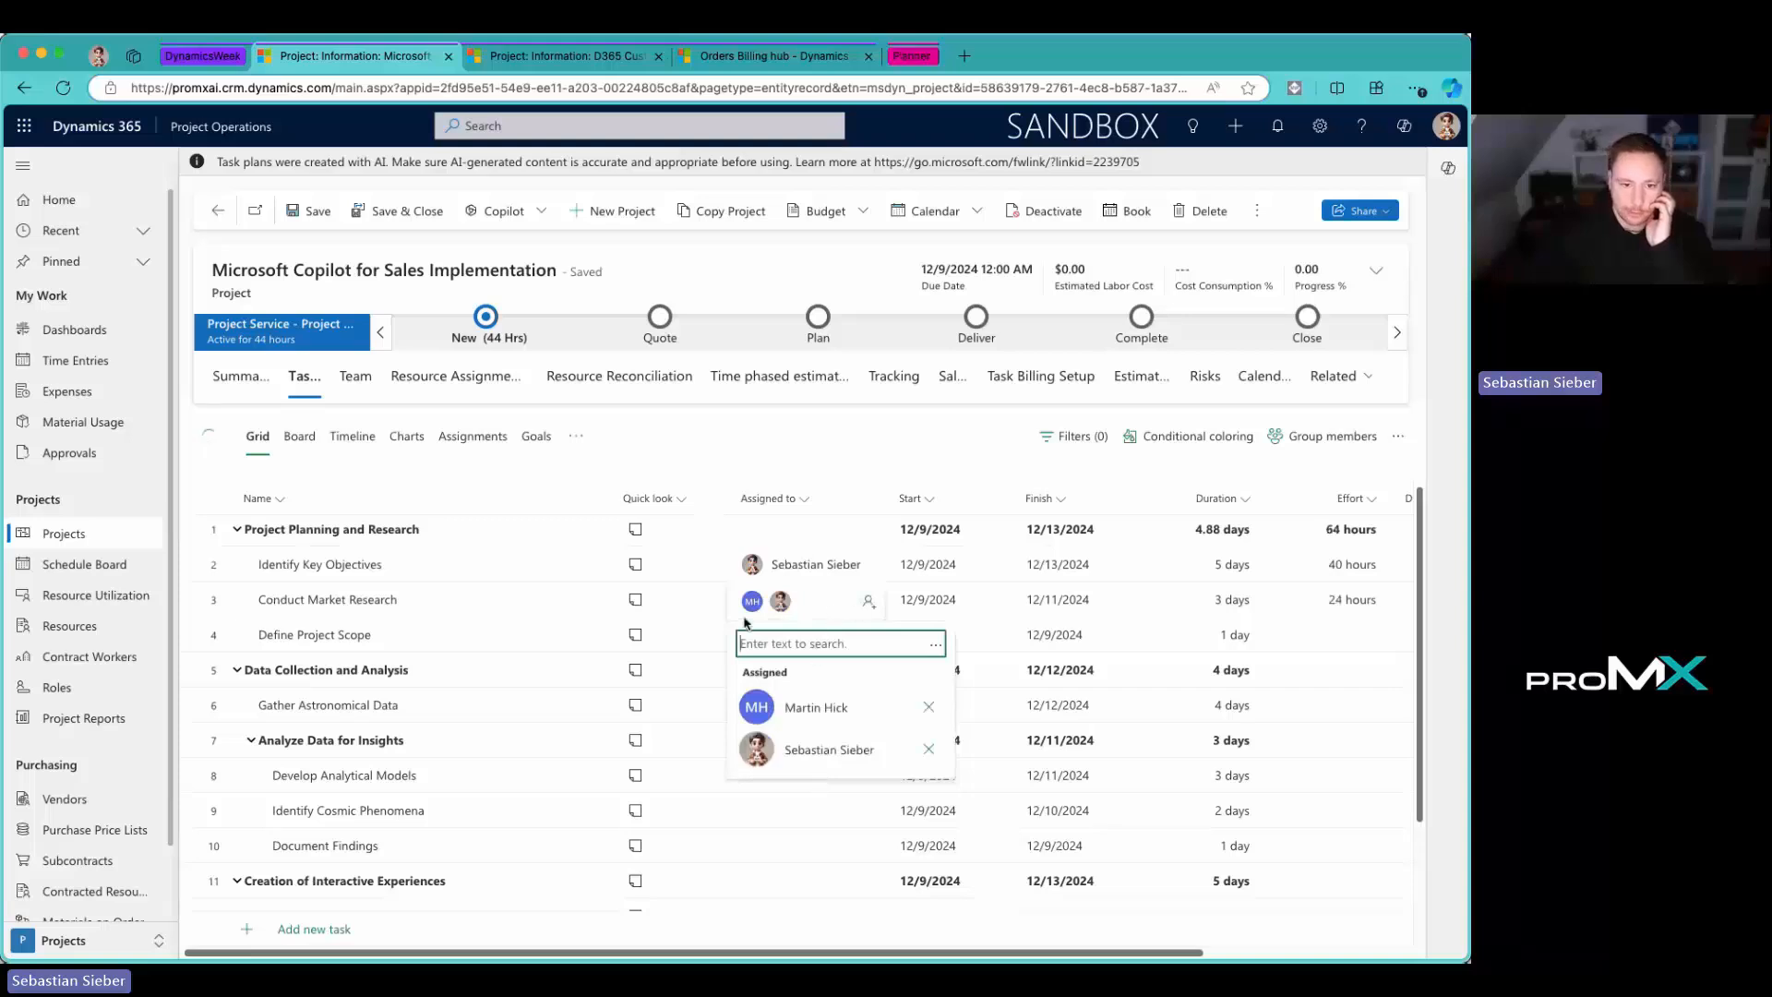
{"action": "left_click", "coordinate": [706, 604]}
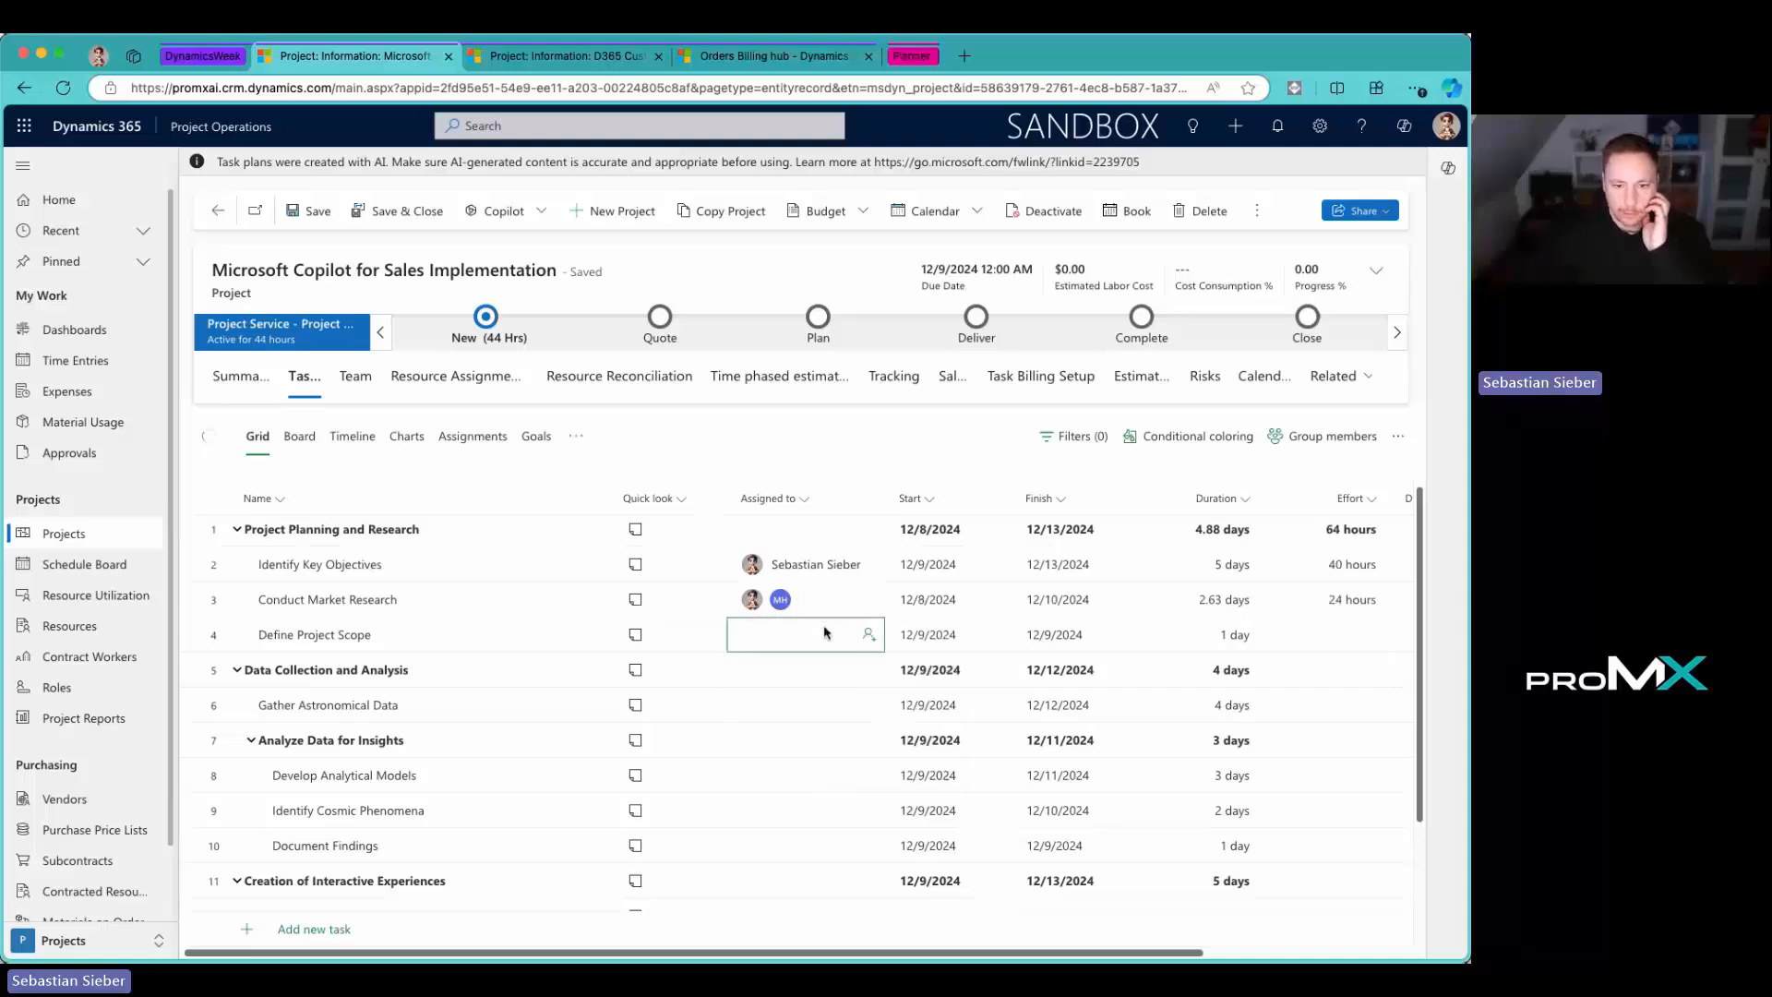
Step: Assign Define Project Scope to the team member on Identify Key Objectives, and Gather Astronomical Data to the colleague added on Conduct Market Research
{"action": "left_click", "coordinate": [868, 635]}
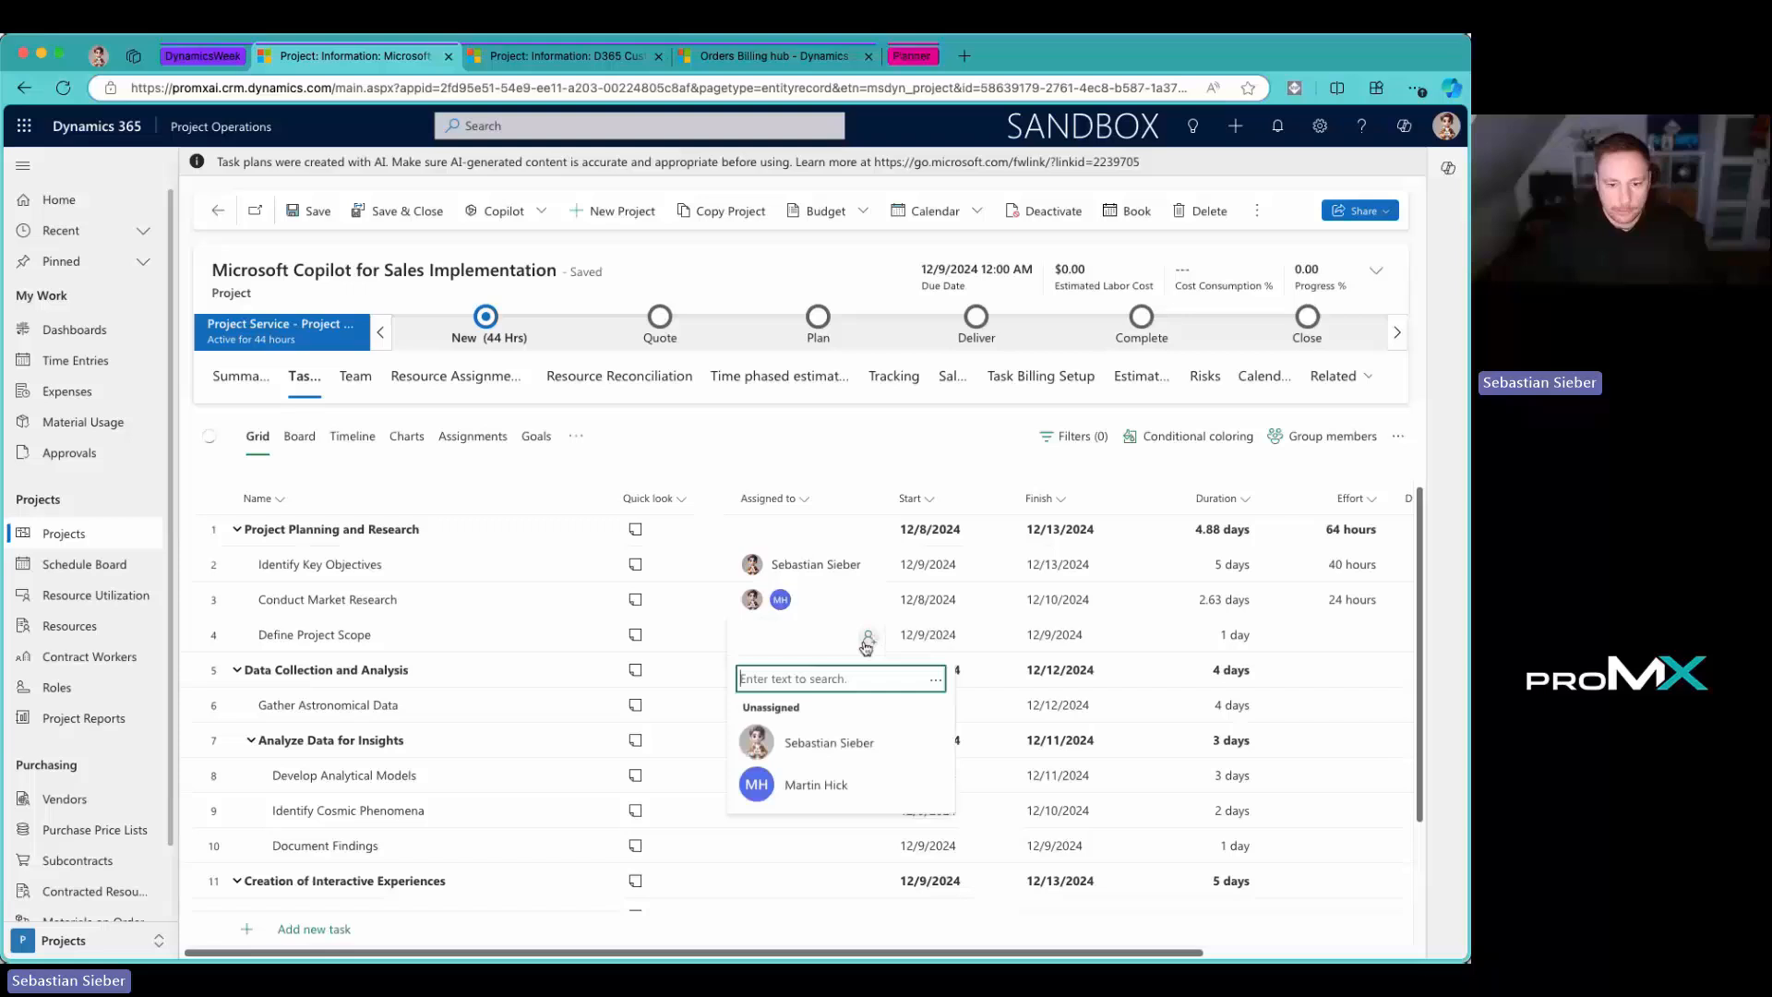
{"action": "left_click", "coordinate": [829, 742]}
{"action": "scroll", "coordinate": [840, 688], "scroll_direction": "down", "scroll_amount": 1}
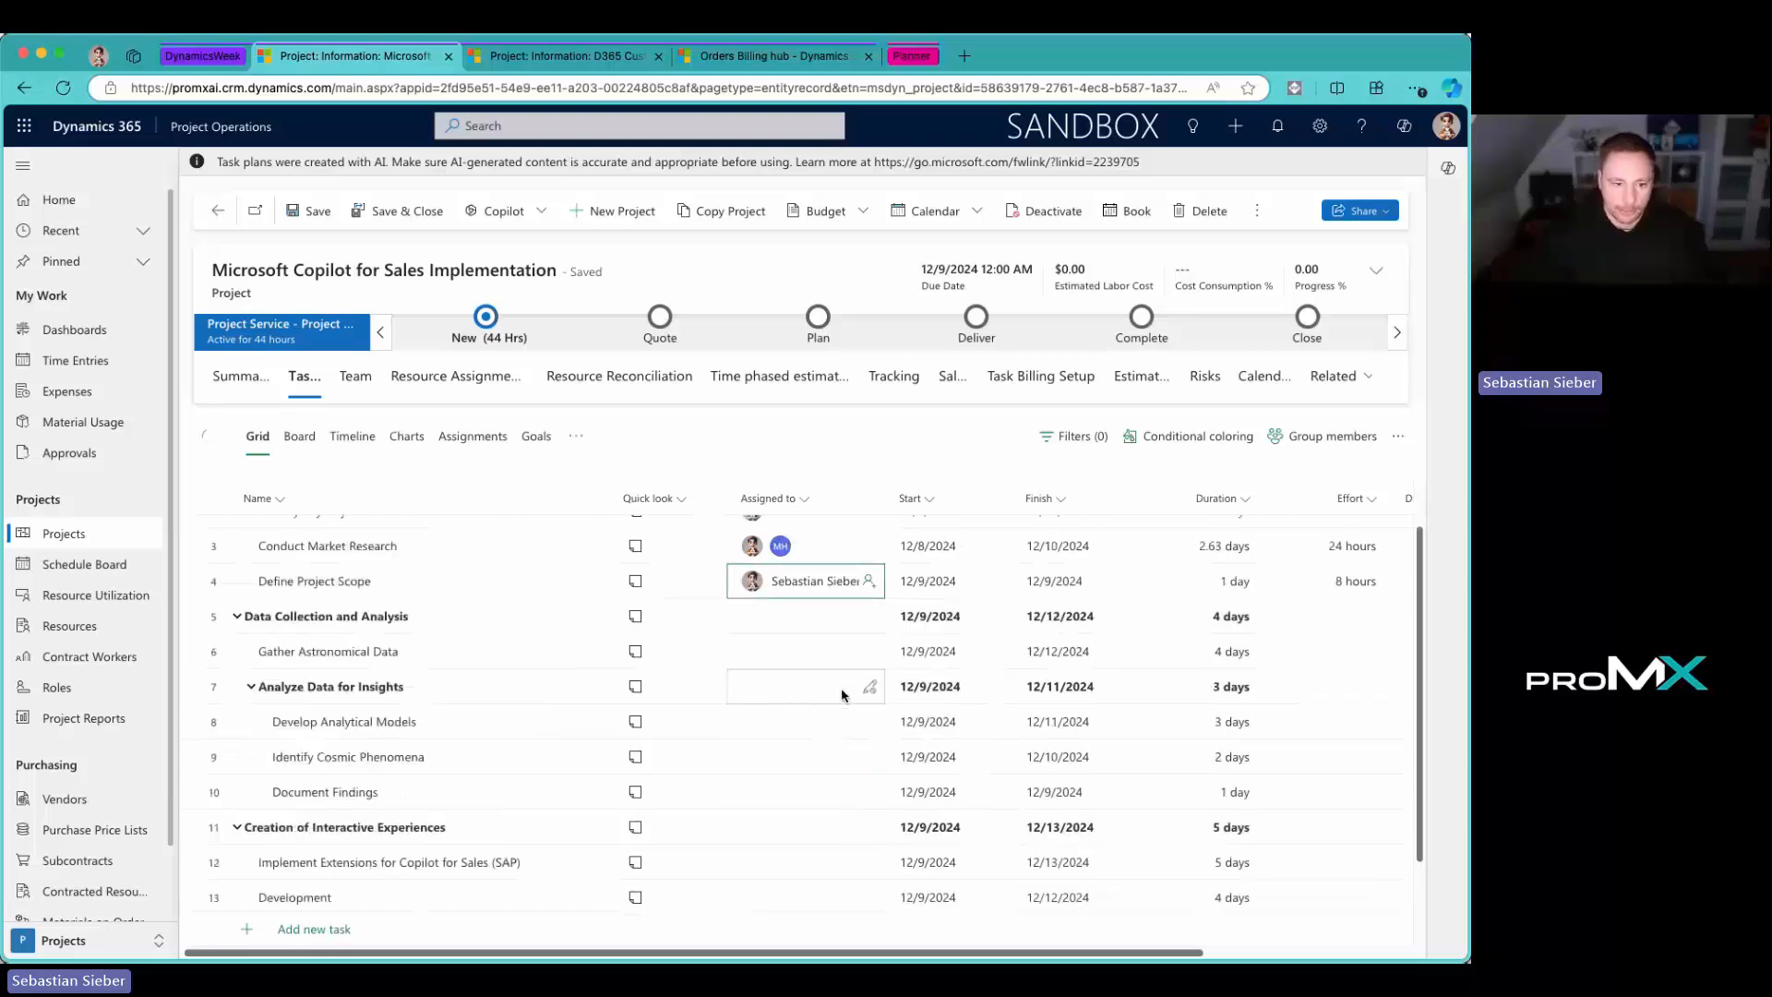
{"action": "left_click", "coordinate": [866, 652]}
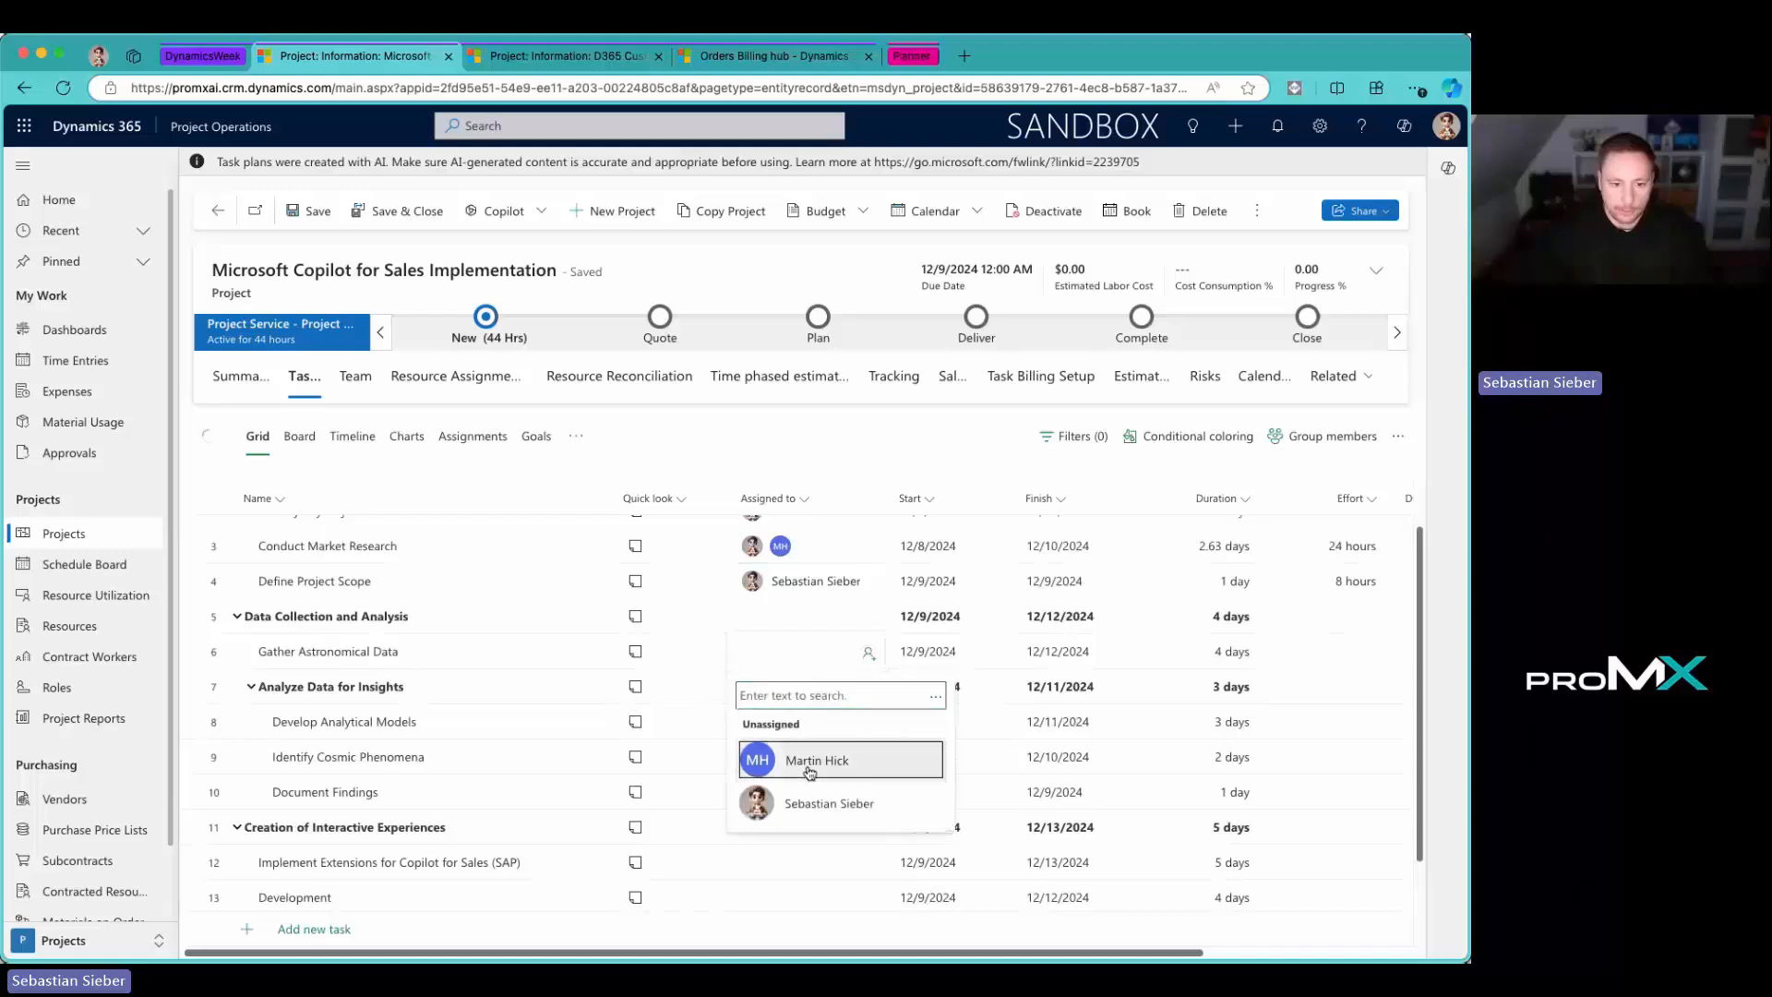
{"action": "left_click", "coordinate": [809, 770]}
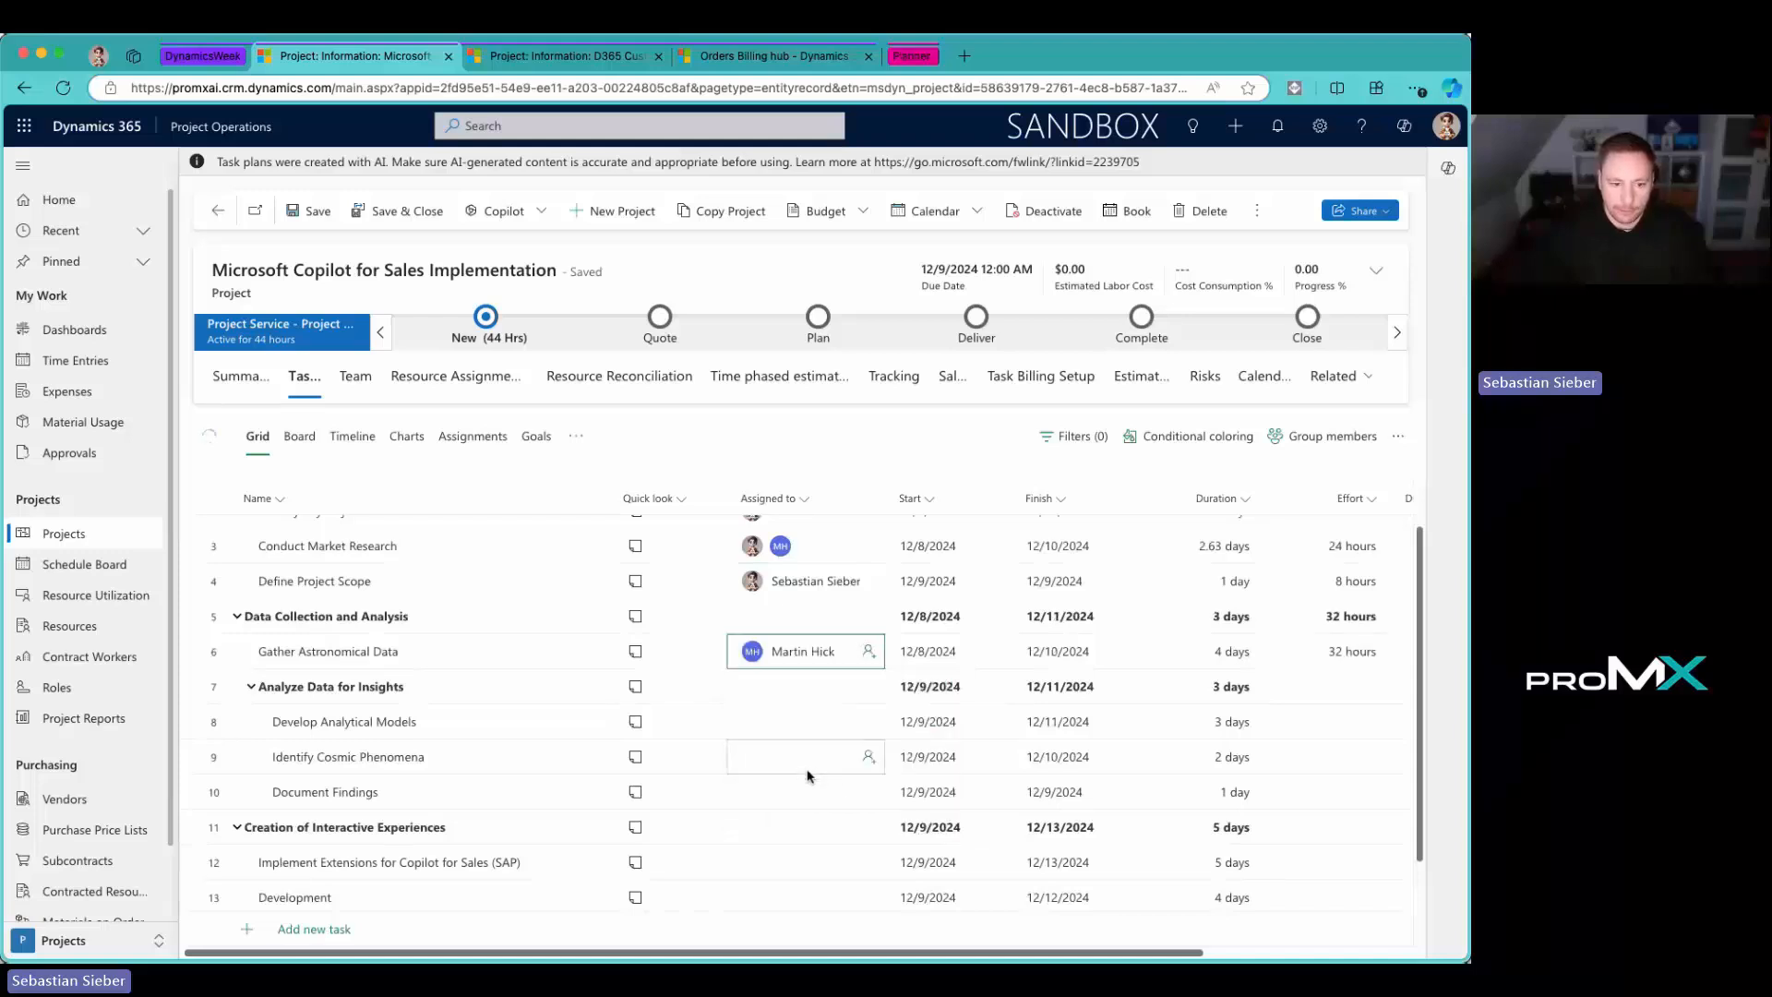
Step: Assign Develop Analytical Models to a new generic resource with the Developer role, keeping the proMX AI Demo resourcing unit
{"action": "scroll", "coordinate": [807, 775], "scroll_direction": "down", "scroll_amount": 2}
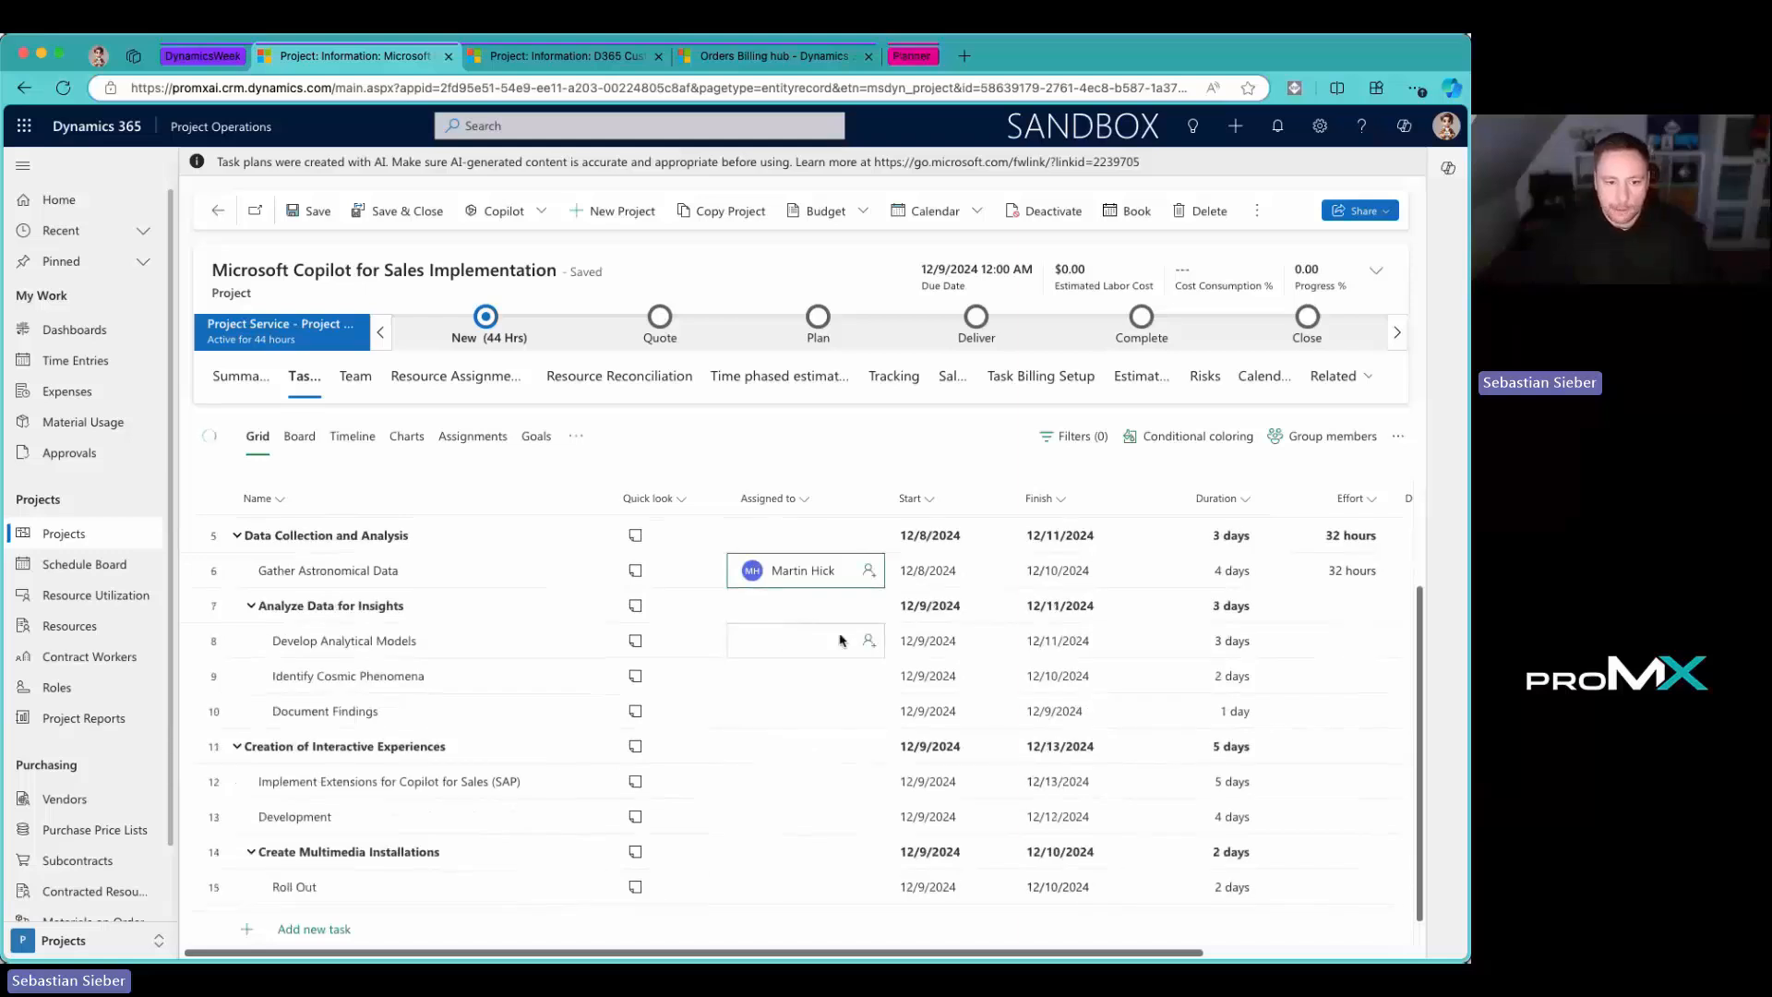
{"action": "left_click", "coordinate": [867, 640]}
{"action": "left_click", "coordinate": [933, 687]}
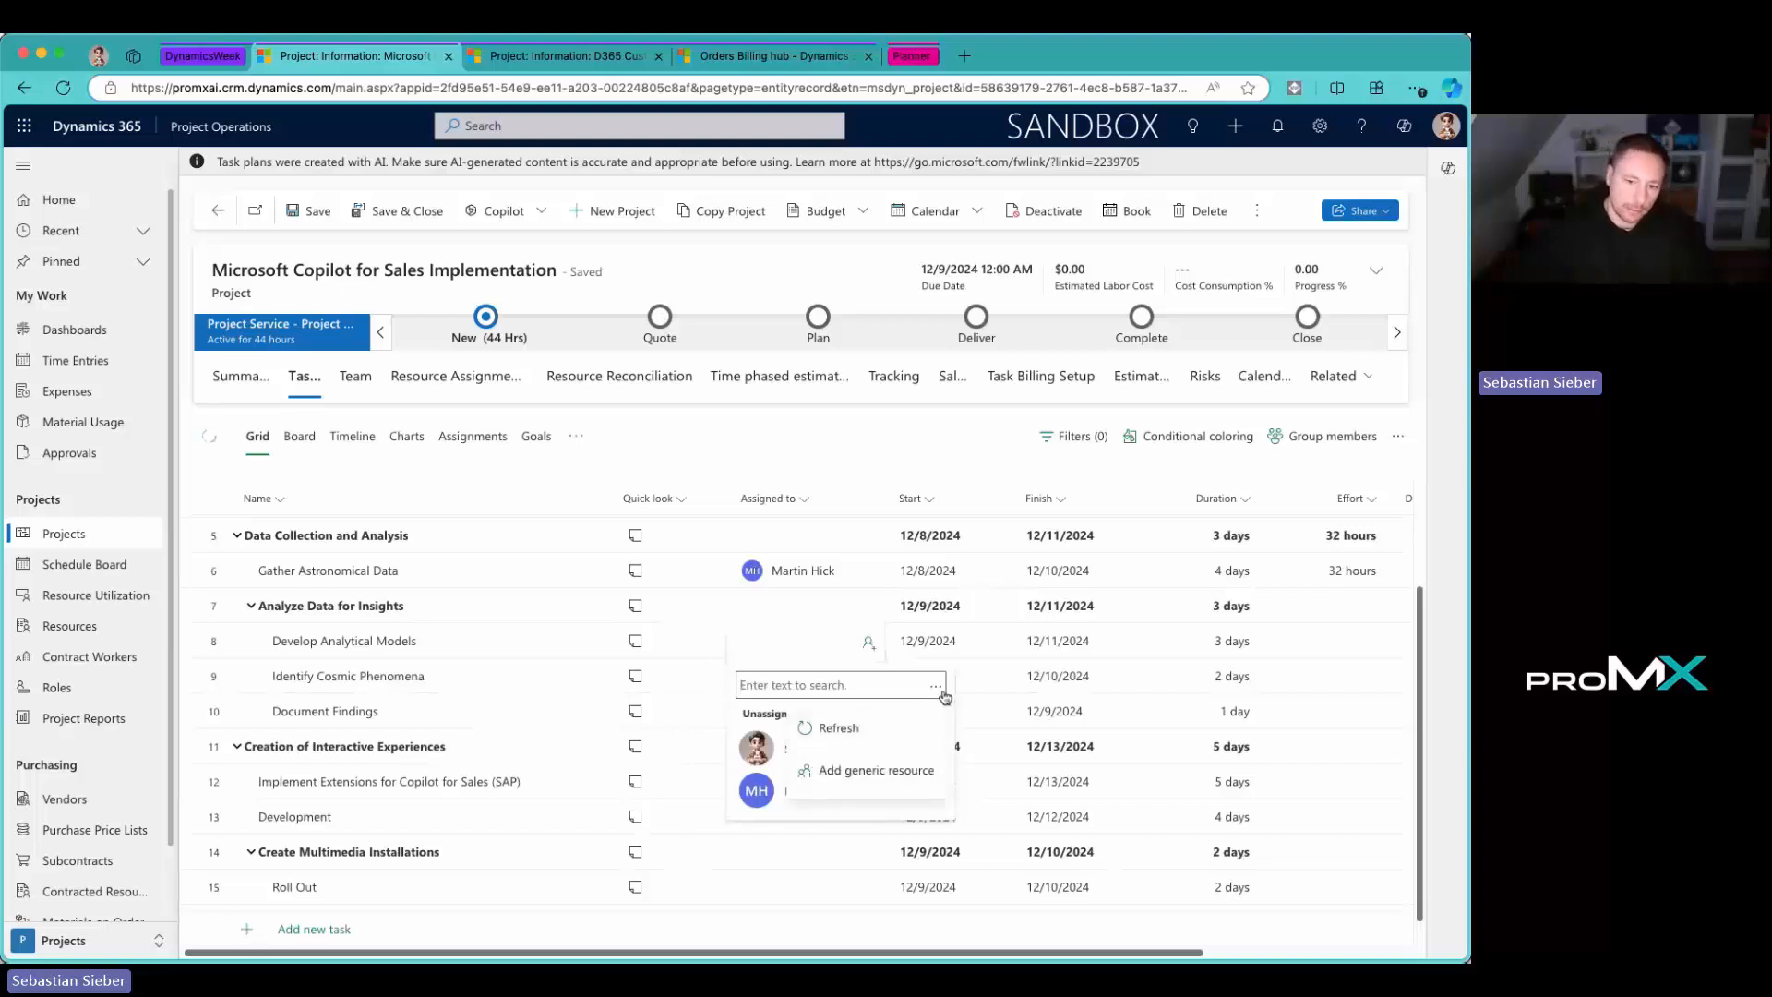
{"action": "left_click", "coordinate": [910, 783]}
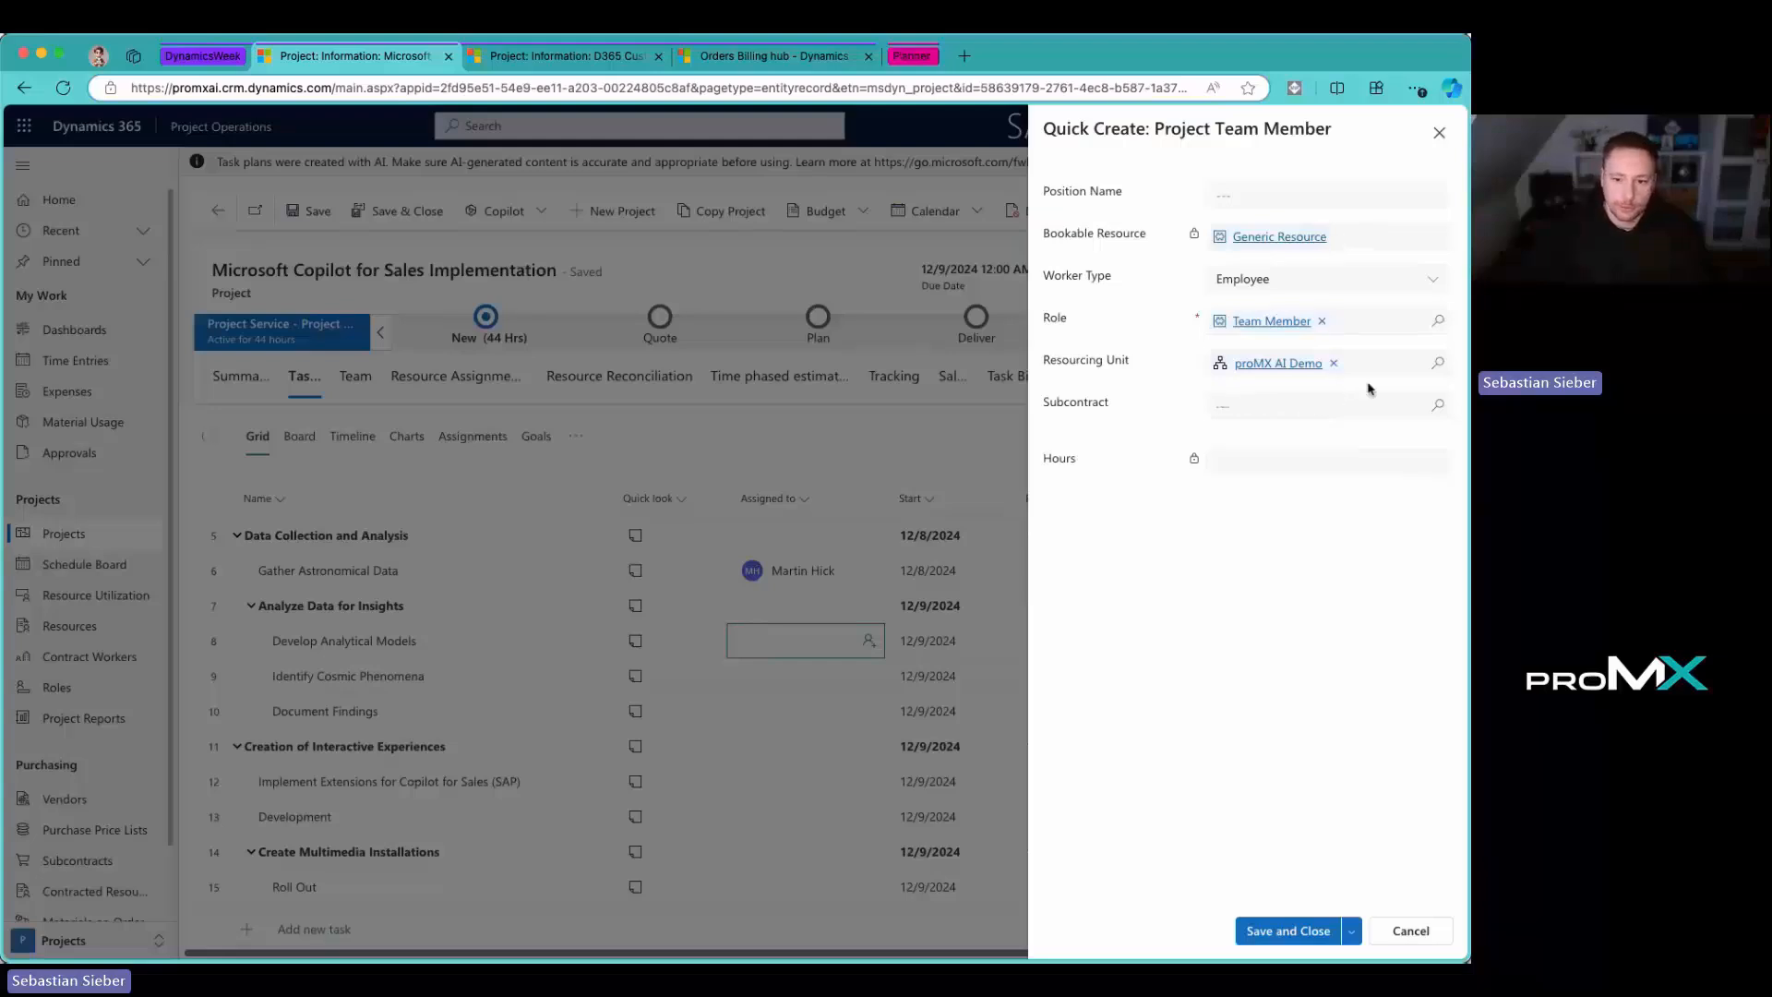
{"action": "left_click", "coordinate": [1321, 320]}
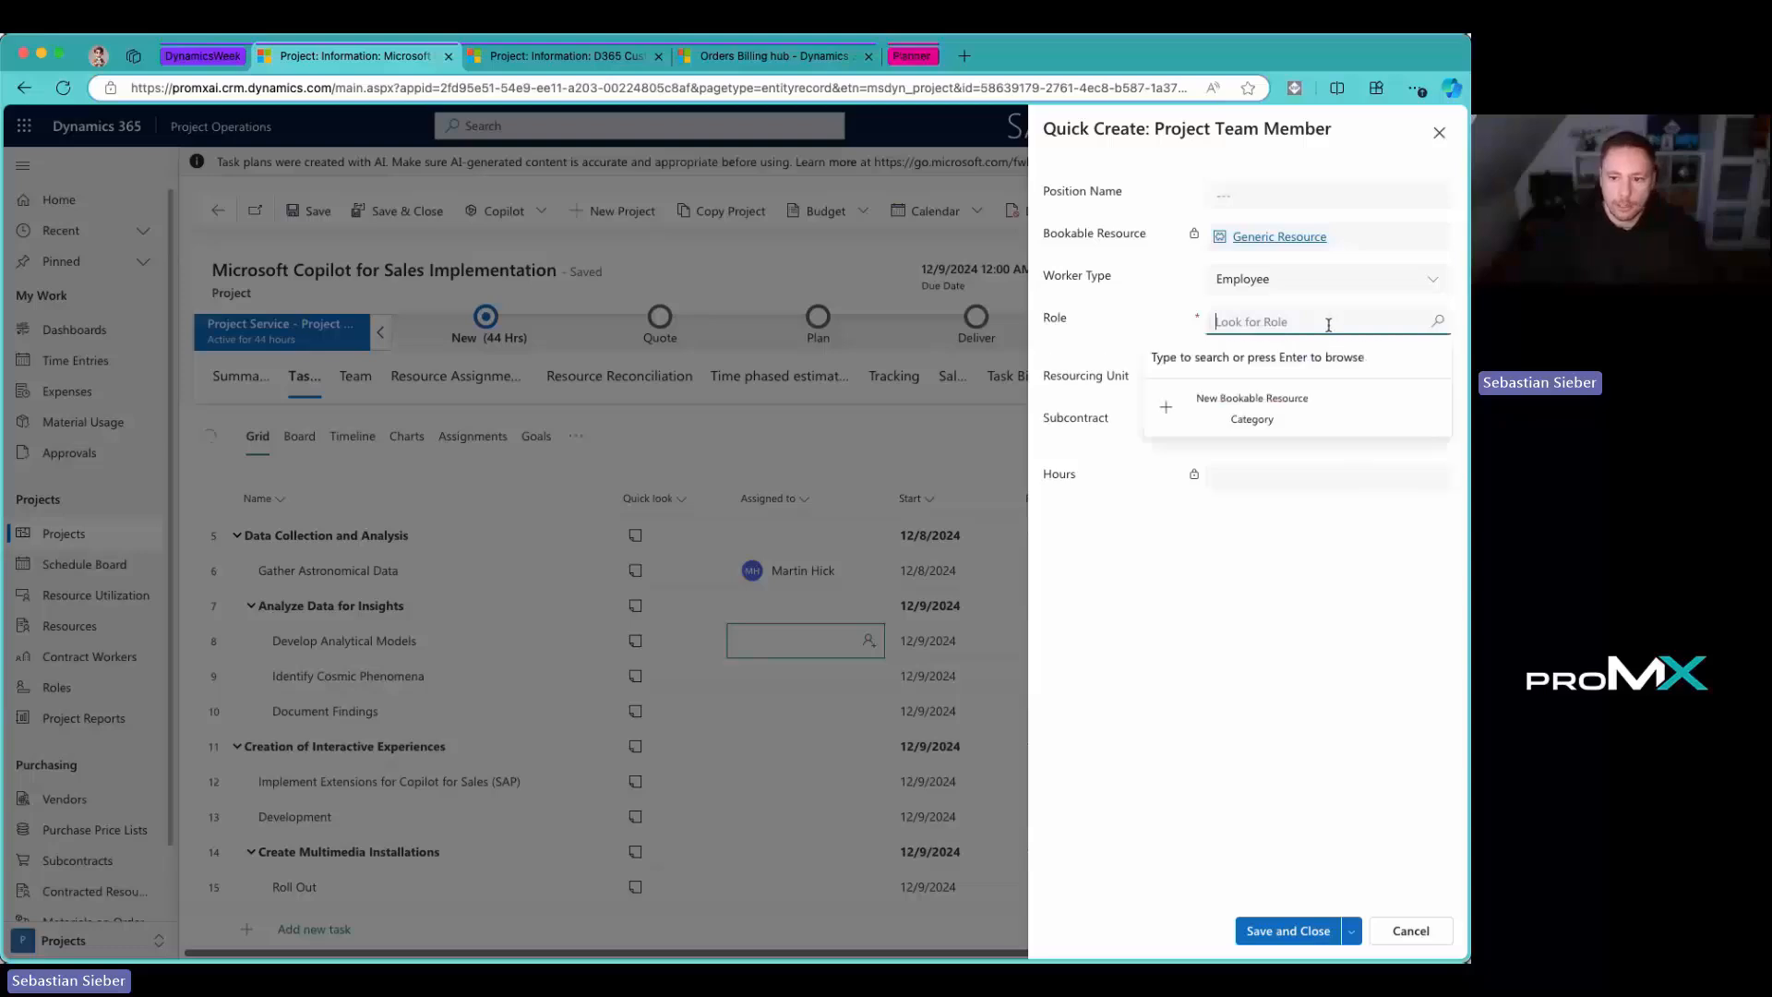
{"action": "type", "text": "develo"}
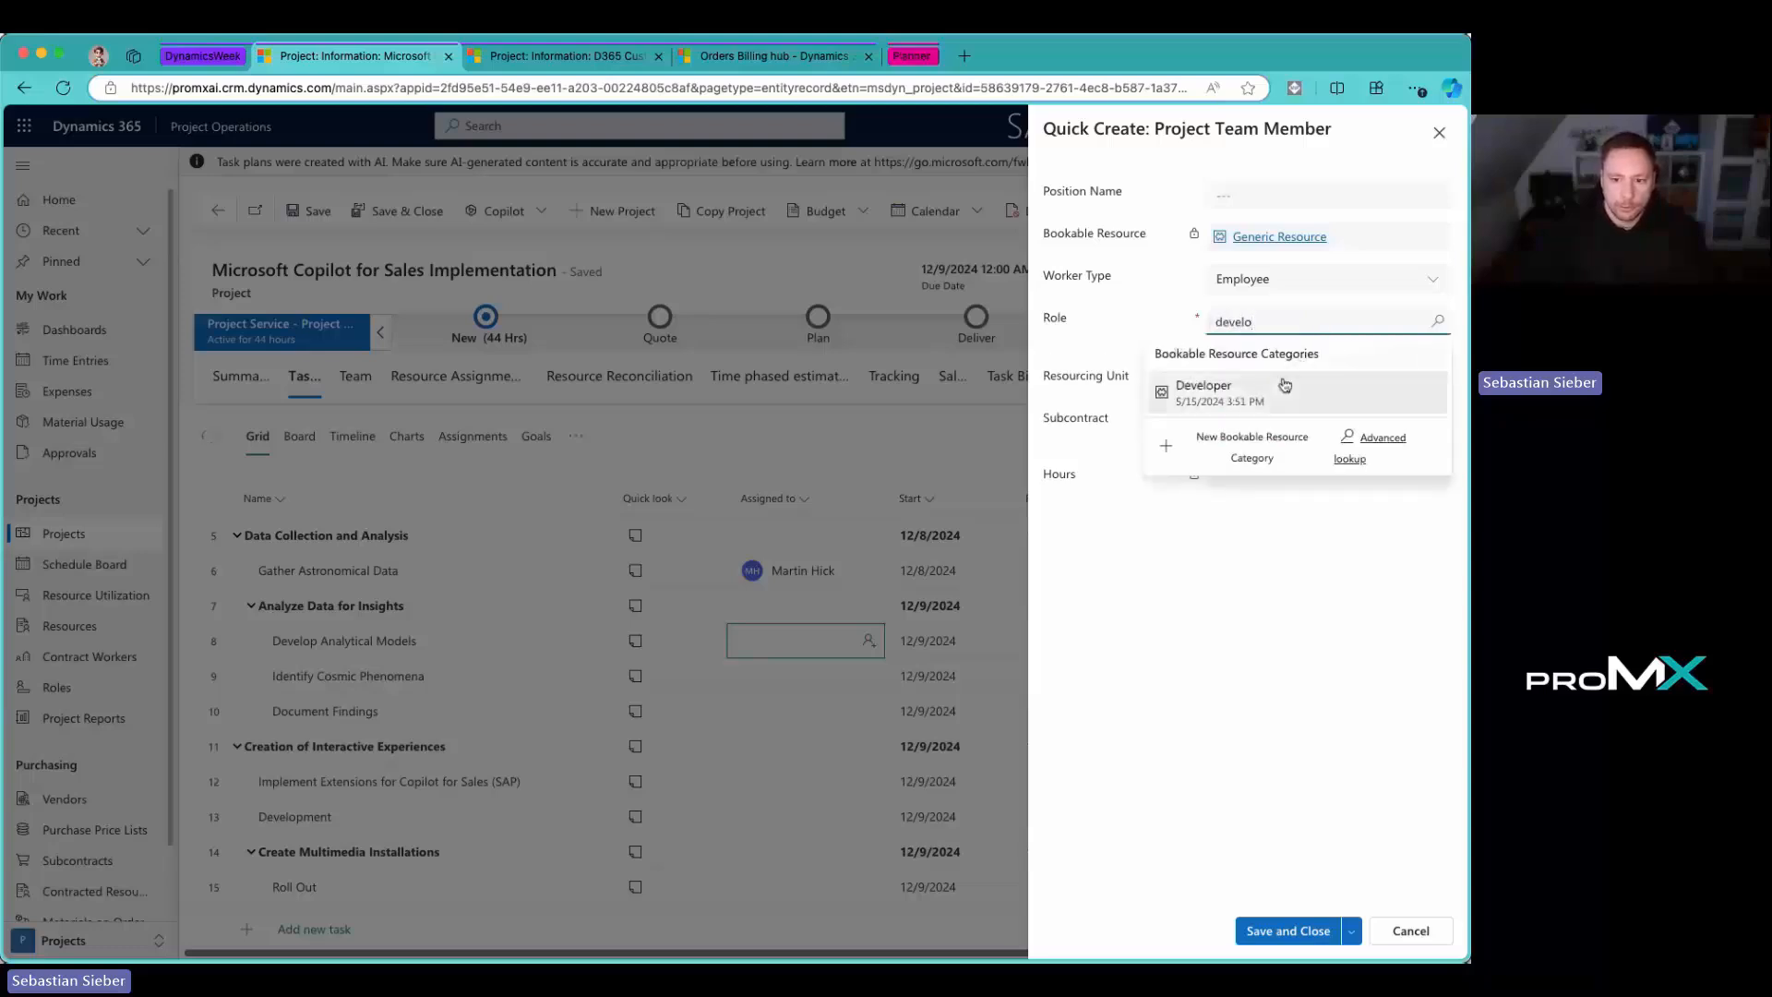
{"action": "left_click", "coordinate": [1283, 388]}
{"action": "left_click", "coordinate": [1266, 932]}
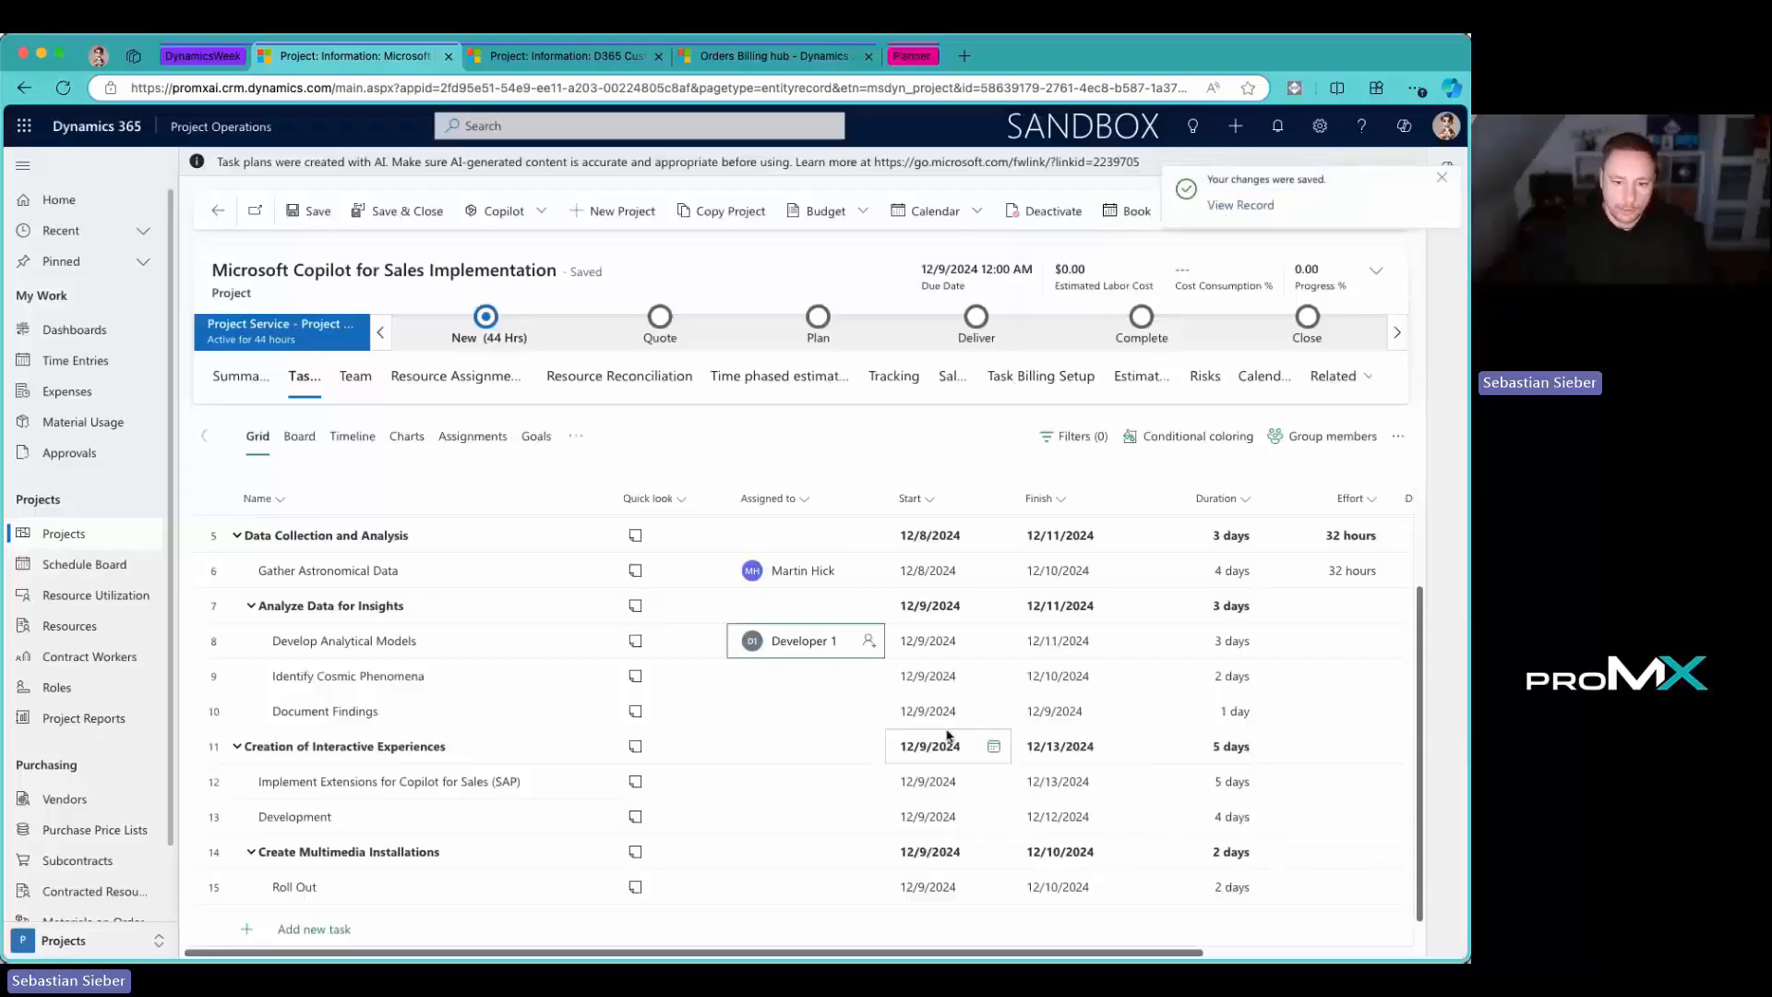
Step: Assign the Identify Cosmic Phenomena task to the existing generic resource Developer 1
{"action": "left_click", "coordinate": [816, 672]}
{"action": "type", "text": "de"}
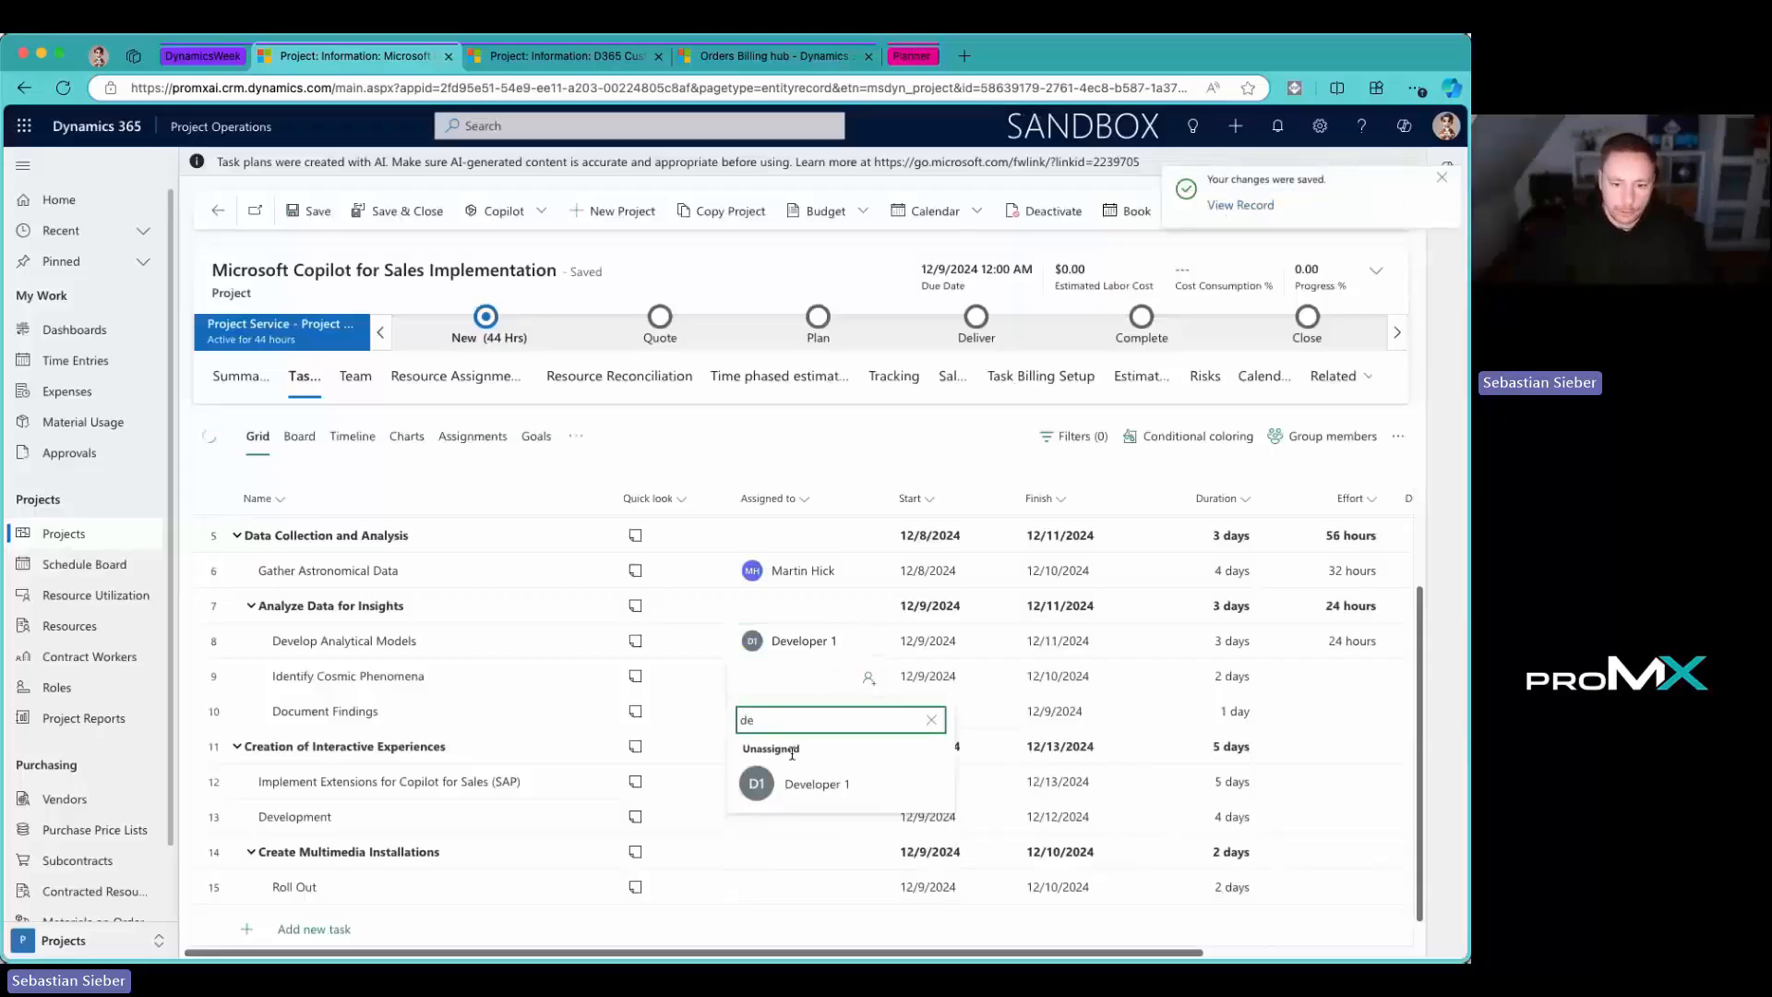
{"action": "left_click", "coordinate": [785, 784]}
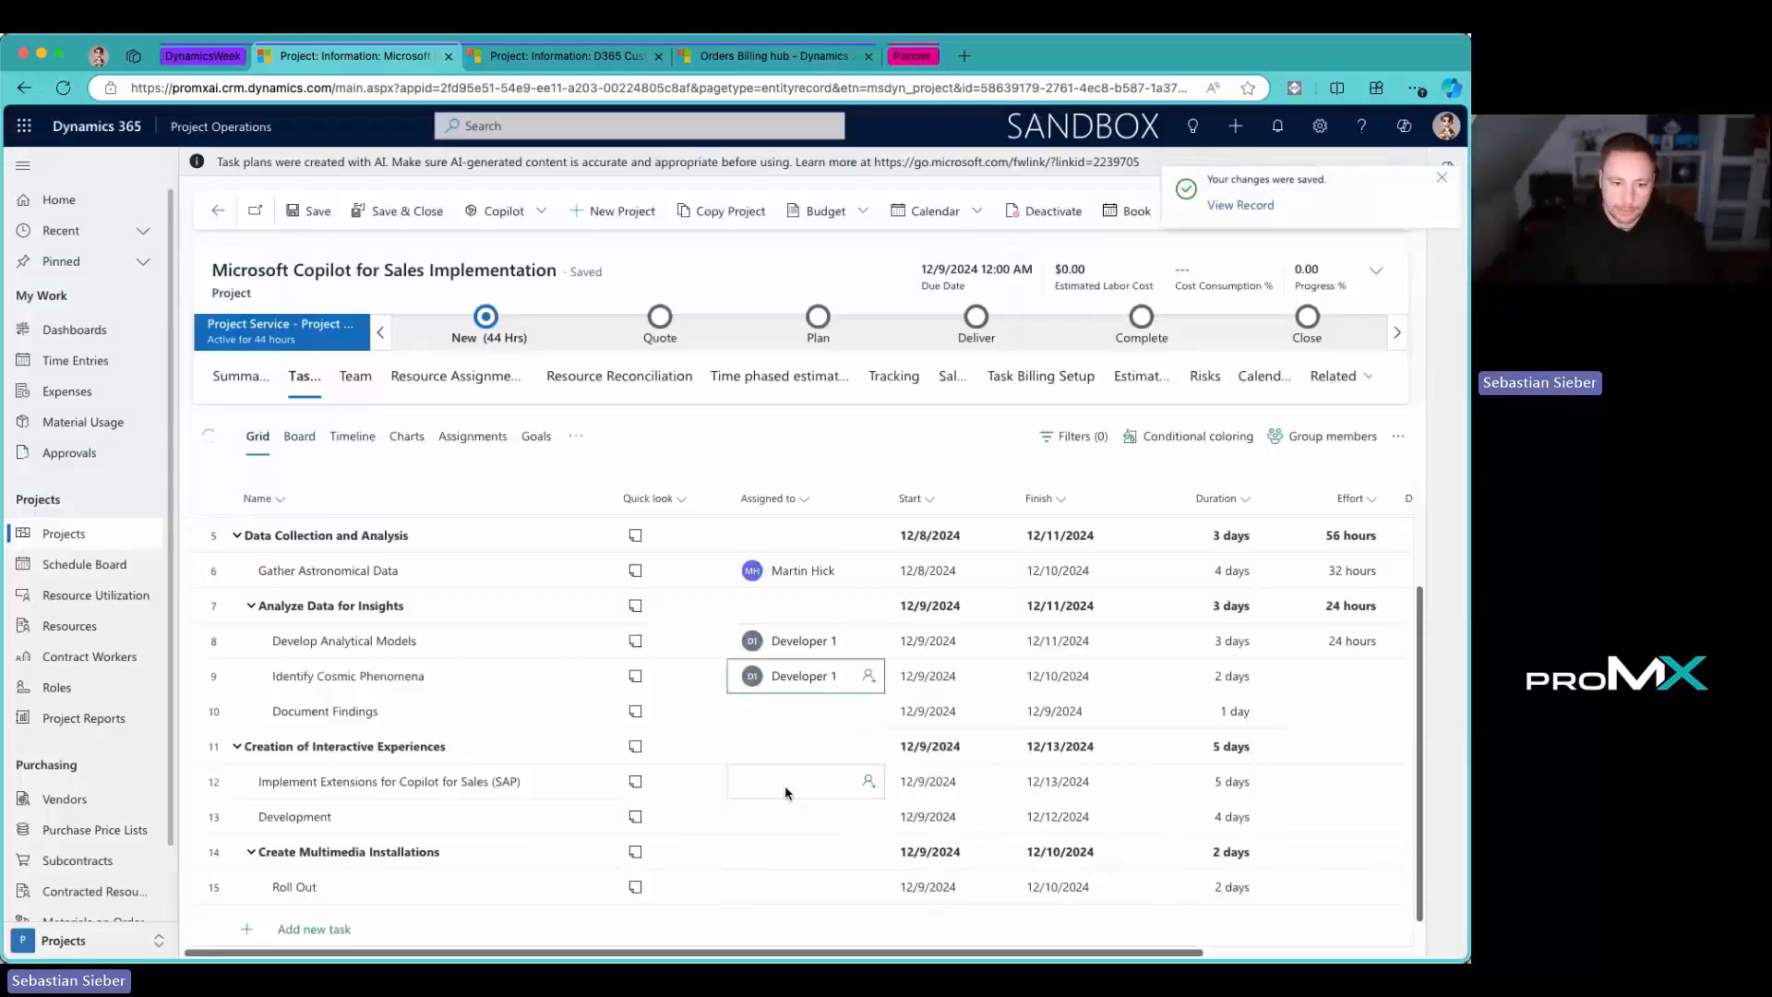
Step: Add a new generic resource with the Maker role as a second assignee on Identify Cosmic Phenomena
{"action": "left_click", "coordinate": [867, 682]}
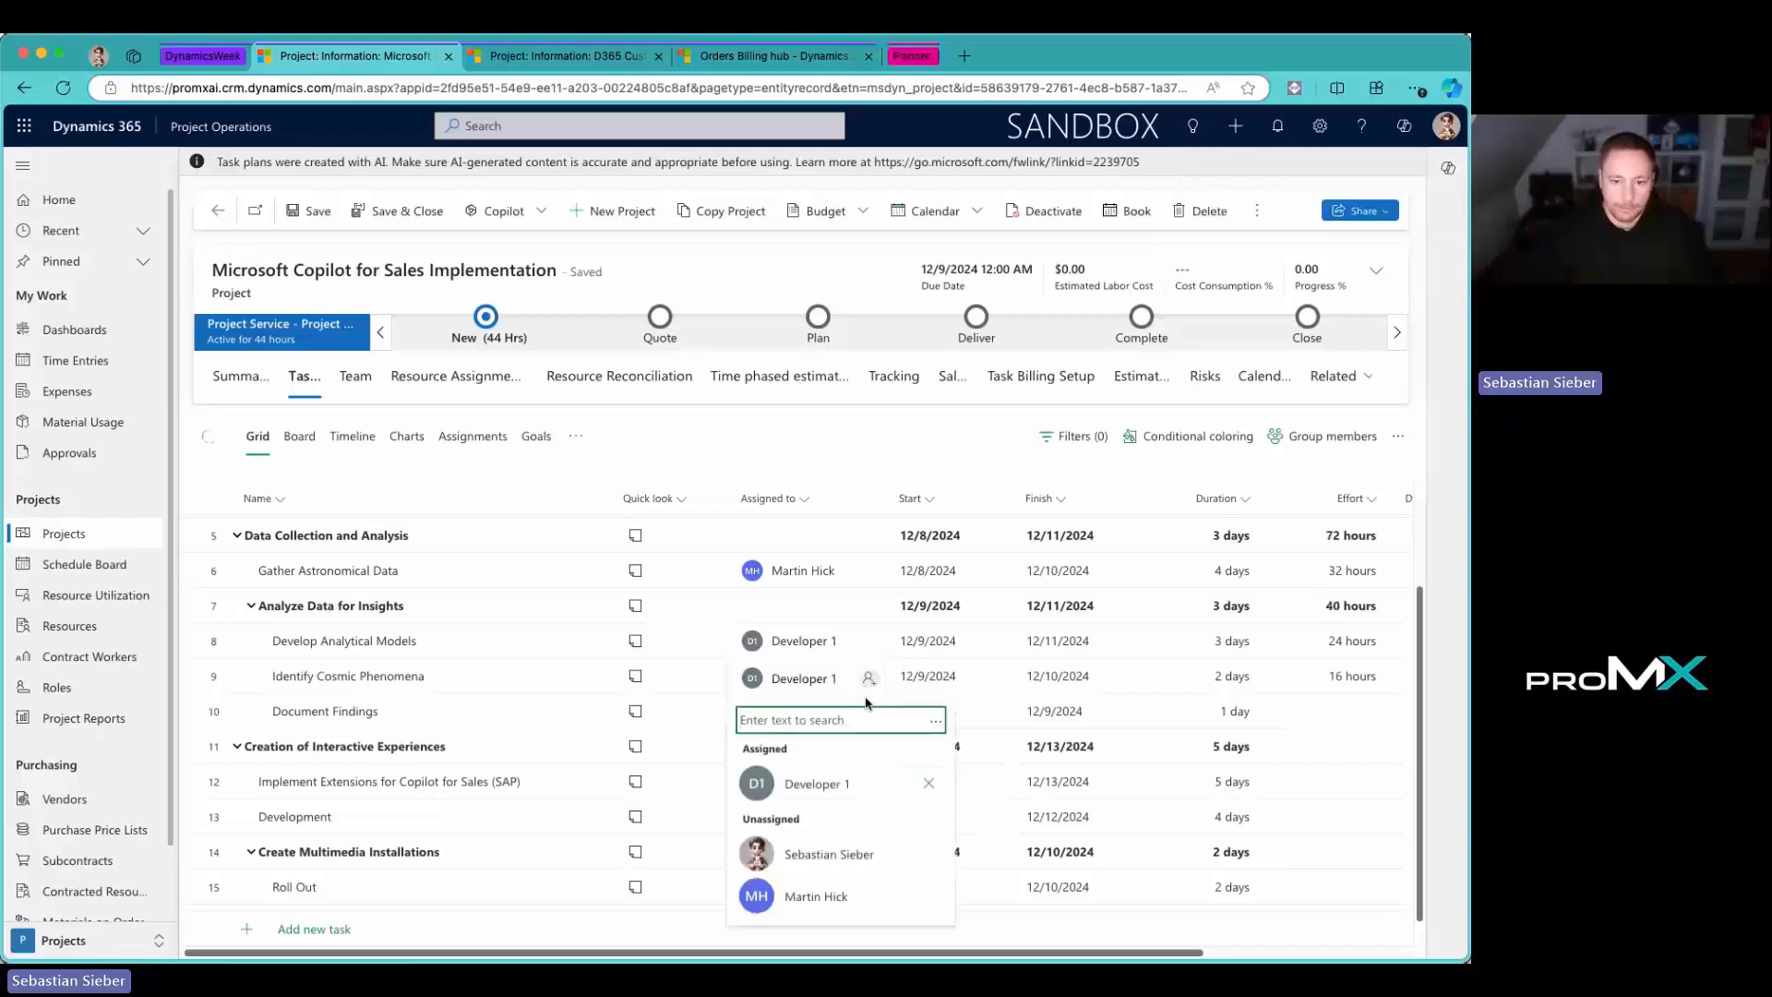
{"action": "left_click", "coordinate": [930, 724]}
{"action": "left_click", "coordinate": [899, 805]}
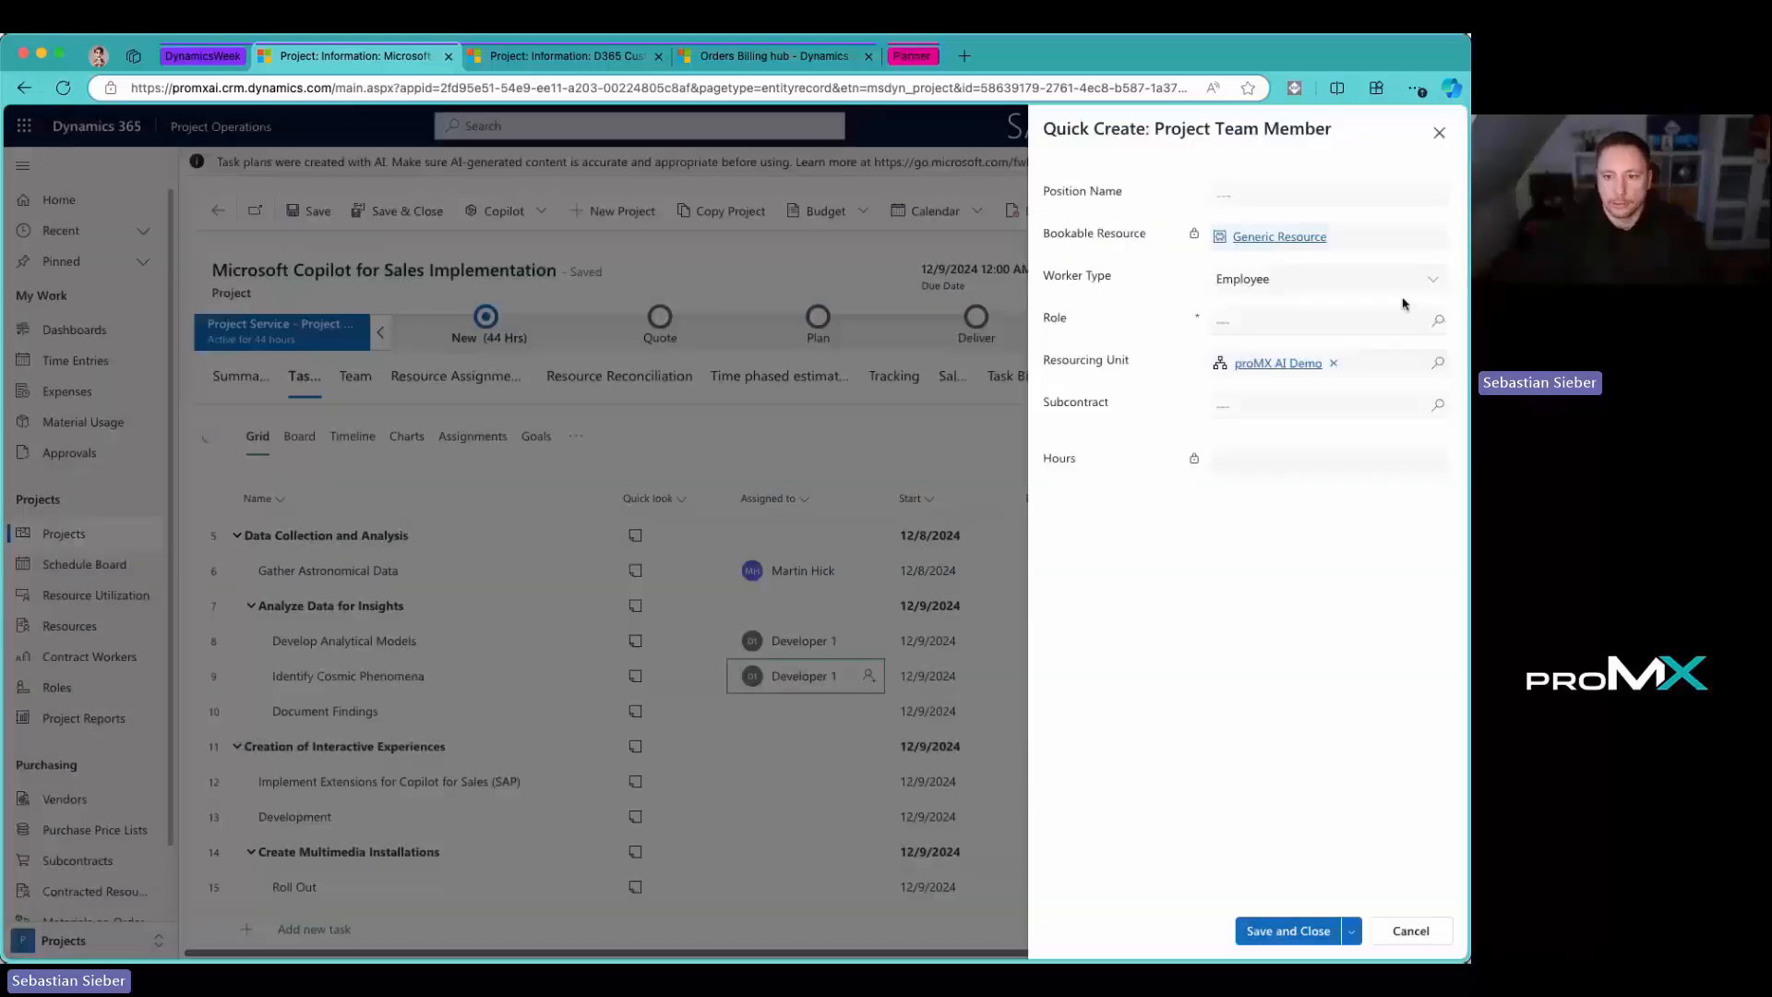
{"action": "left_click", "coordinate": [1322, 320]}
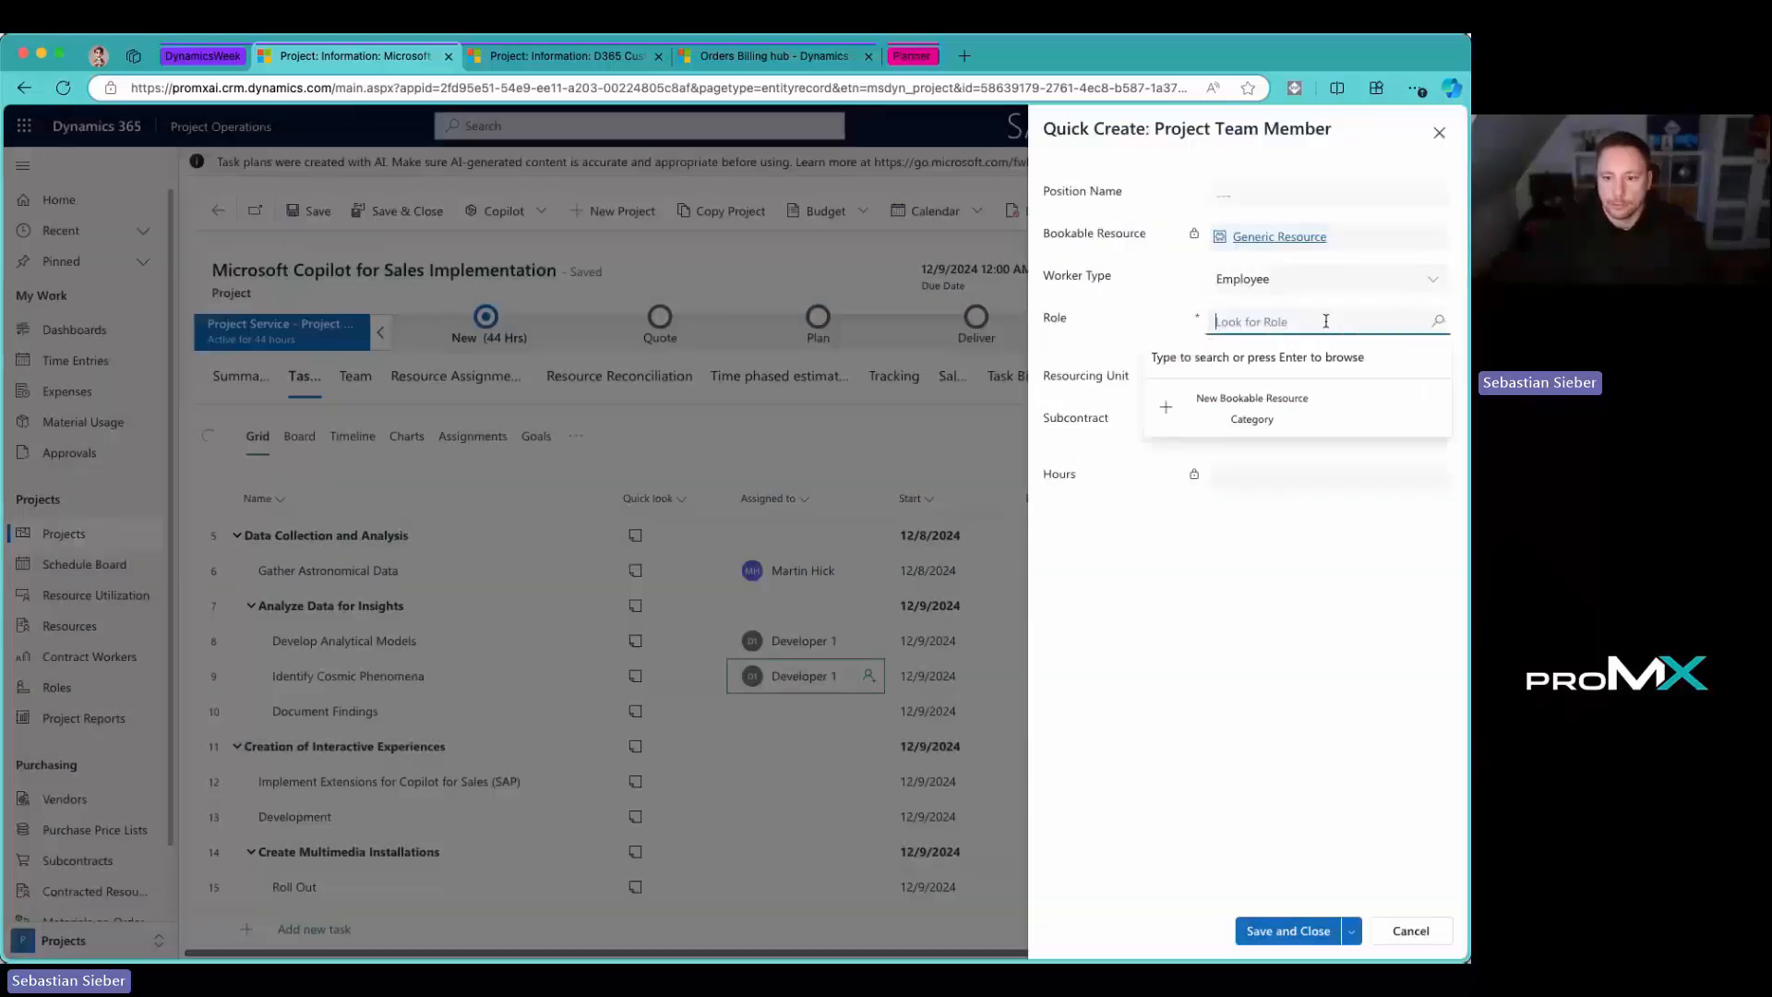
{"action": "type", "text": "maker"}
{"action": "left_click", "coordinate": [1288, 387]}
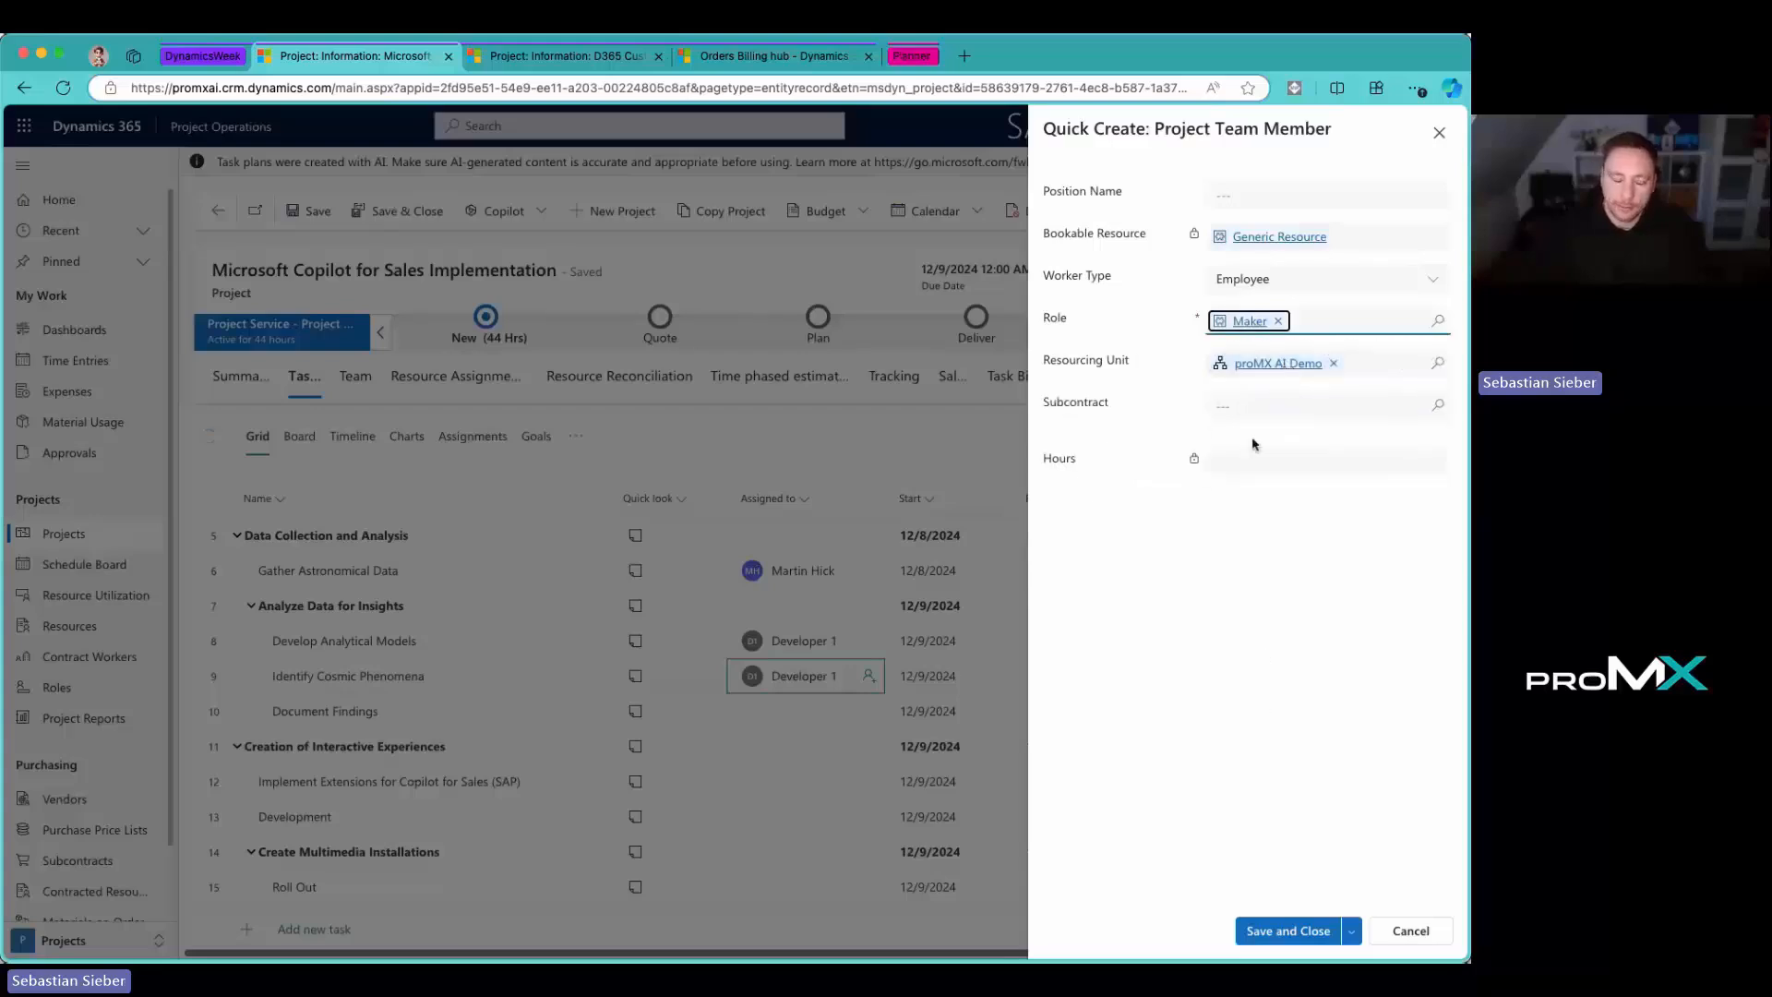
{"action": "left_click", "coordinate": [1274, 927]}
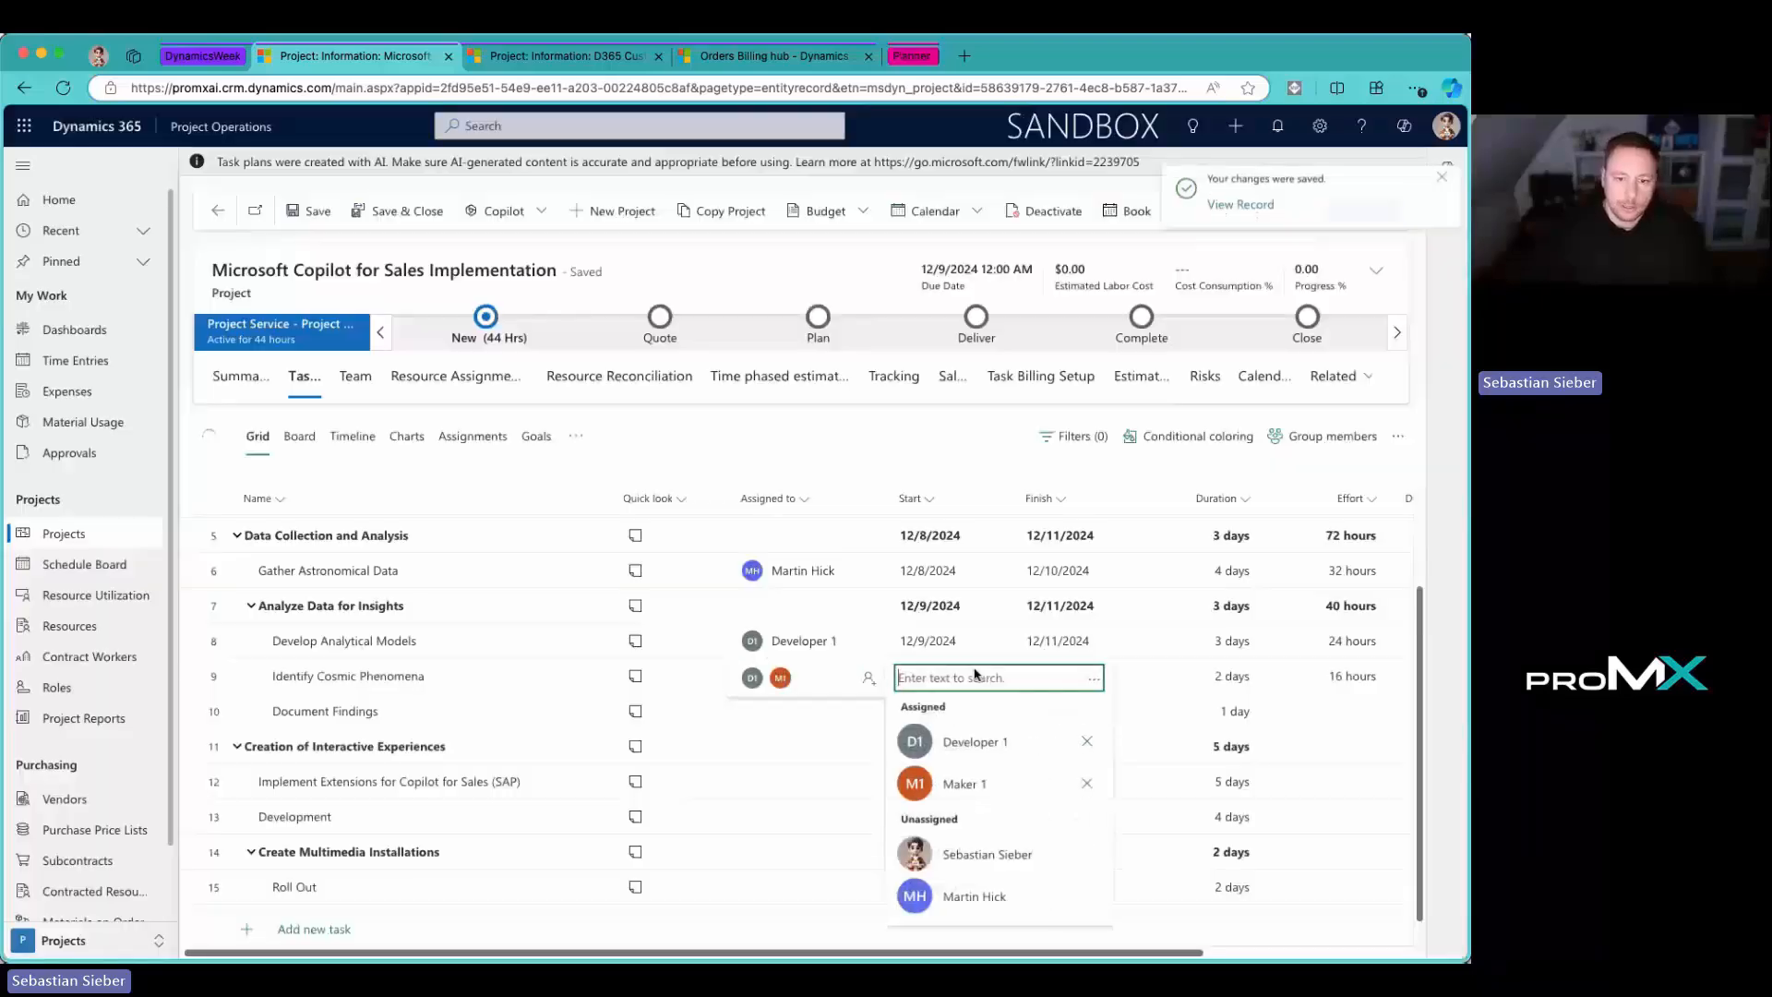
Step: Assign the Document Findings task to the colleague already assigned to Gather Astronomical Data
{"action": "scroll", "coordinate": [811, 796], "scroll_direction": "down", "scroll_amount": 1}
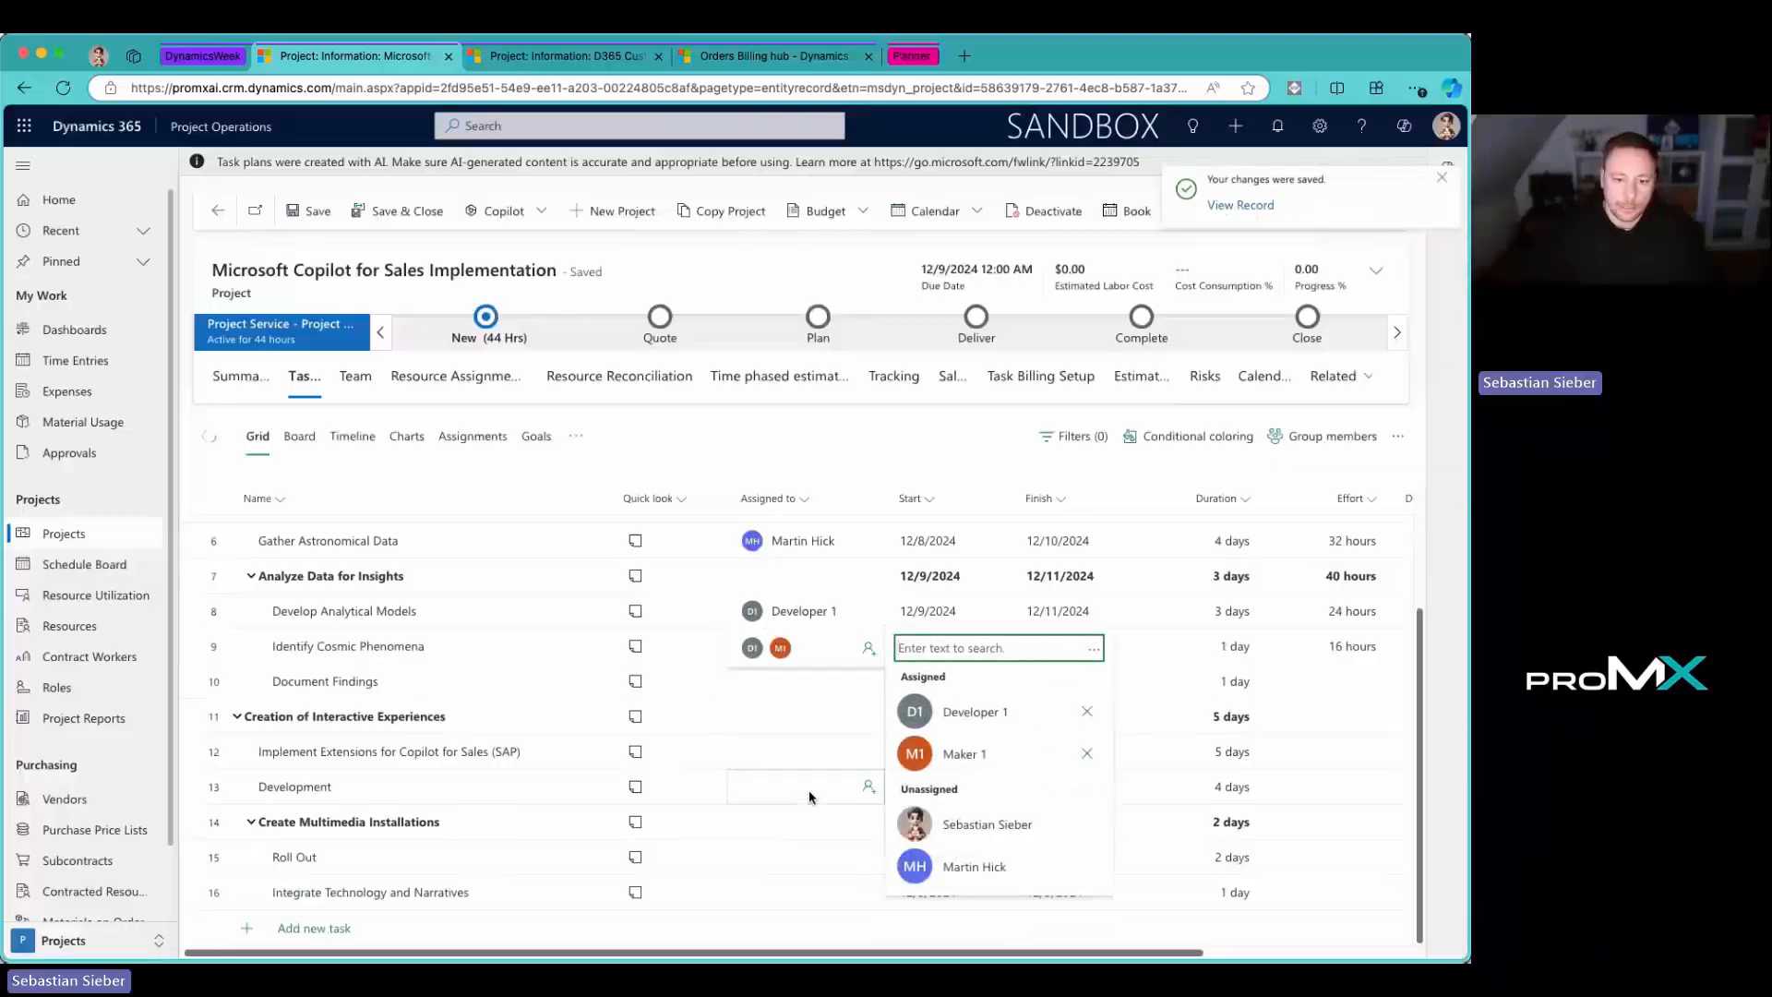
{"action": "left_click", "coordinate": [826, 683]}
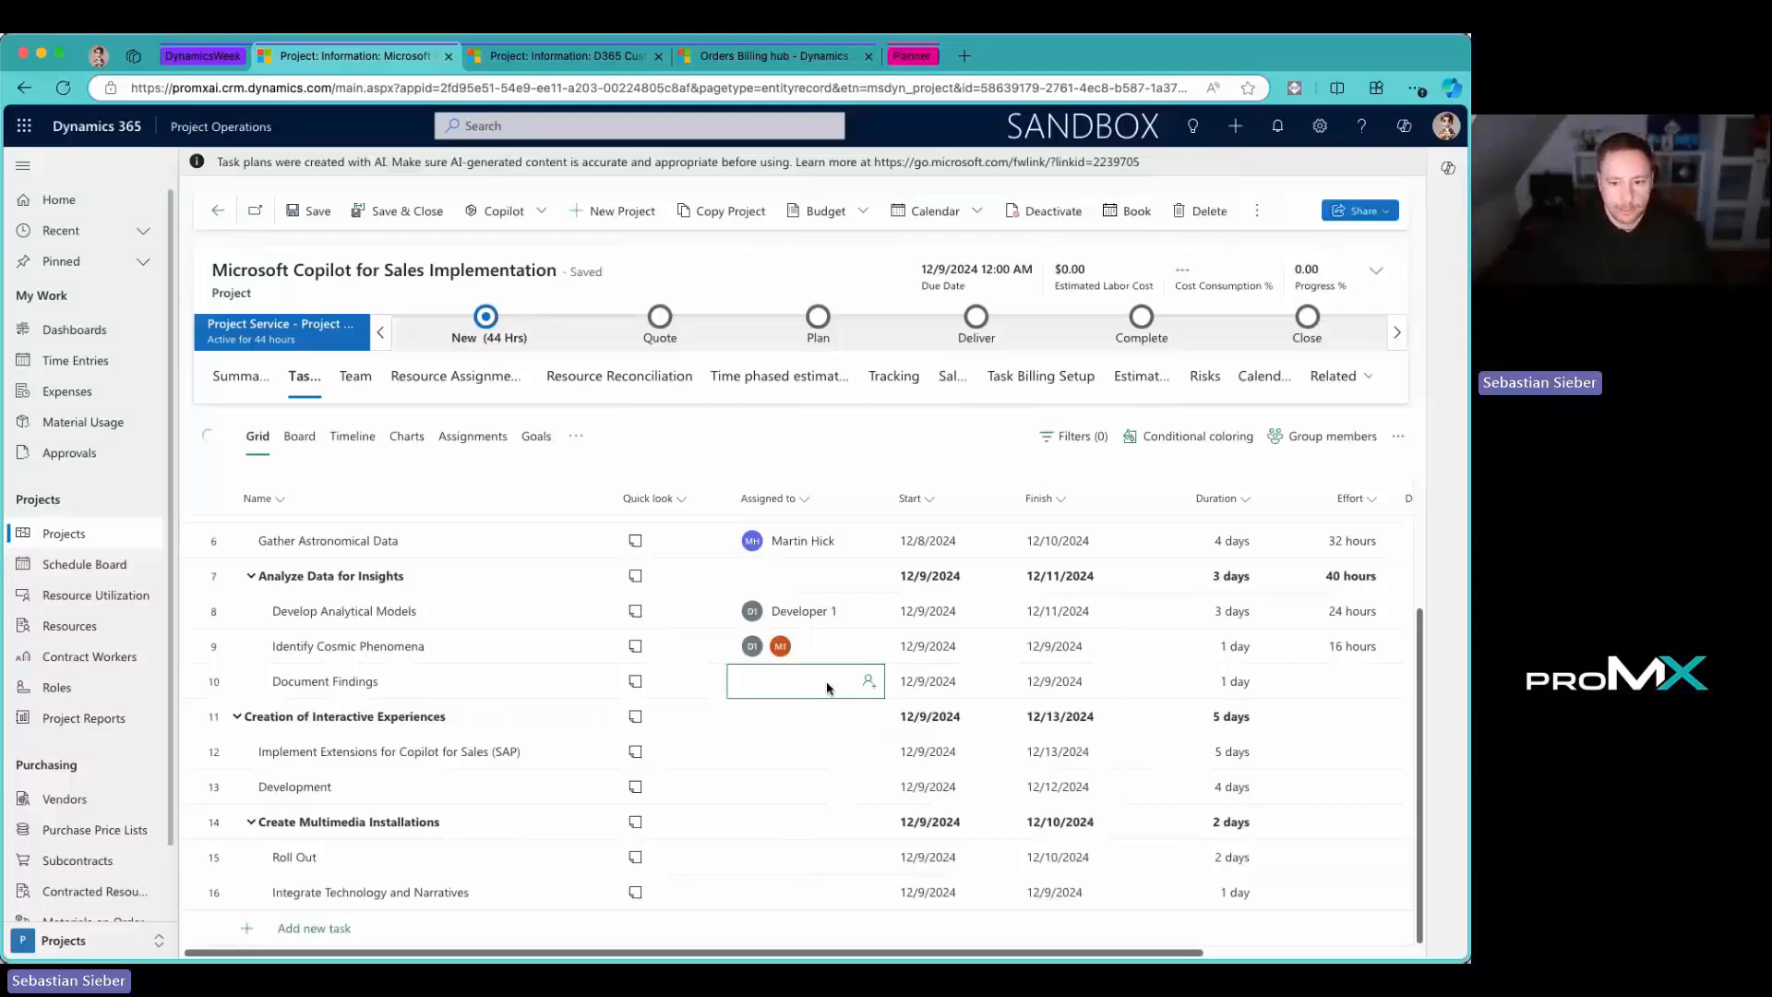
{"action": "left_click", "coordinate": [868, 680]}
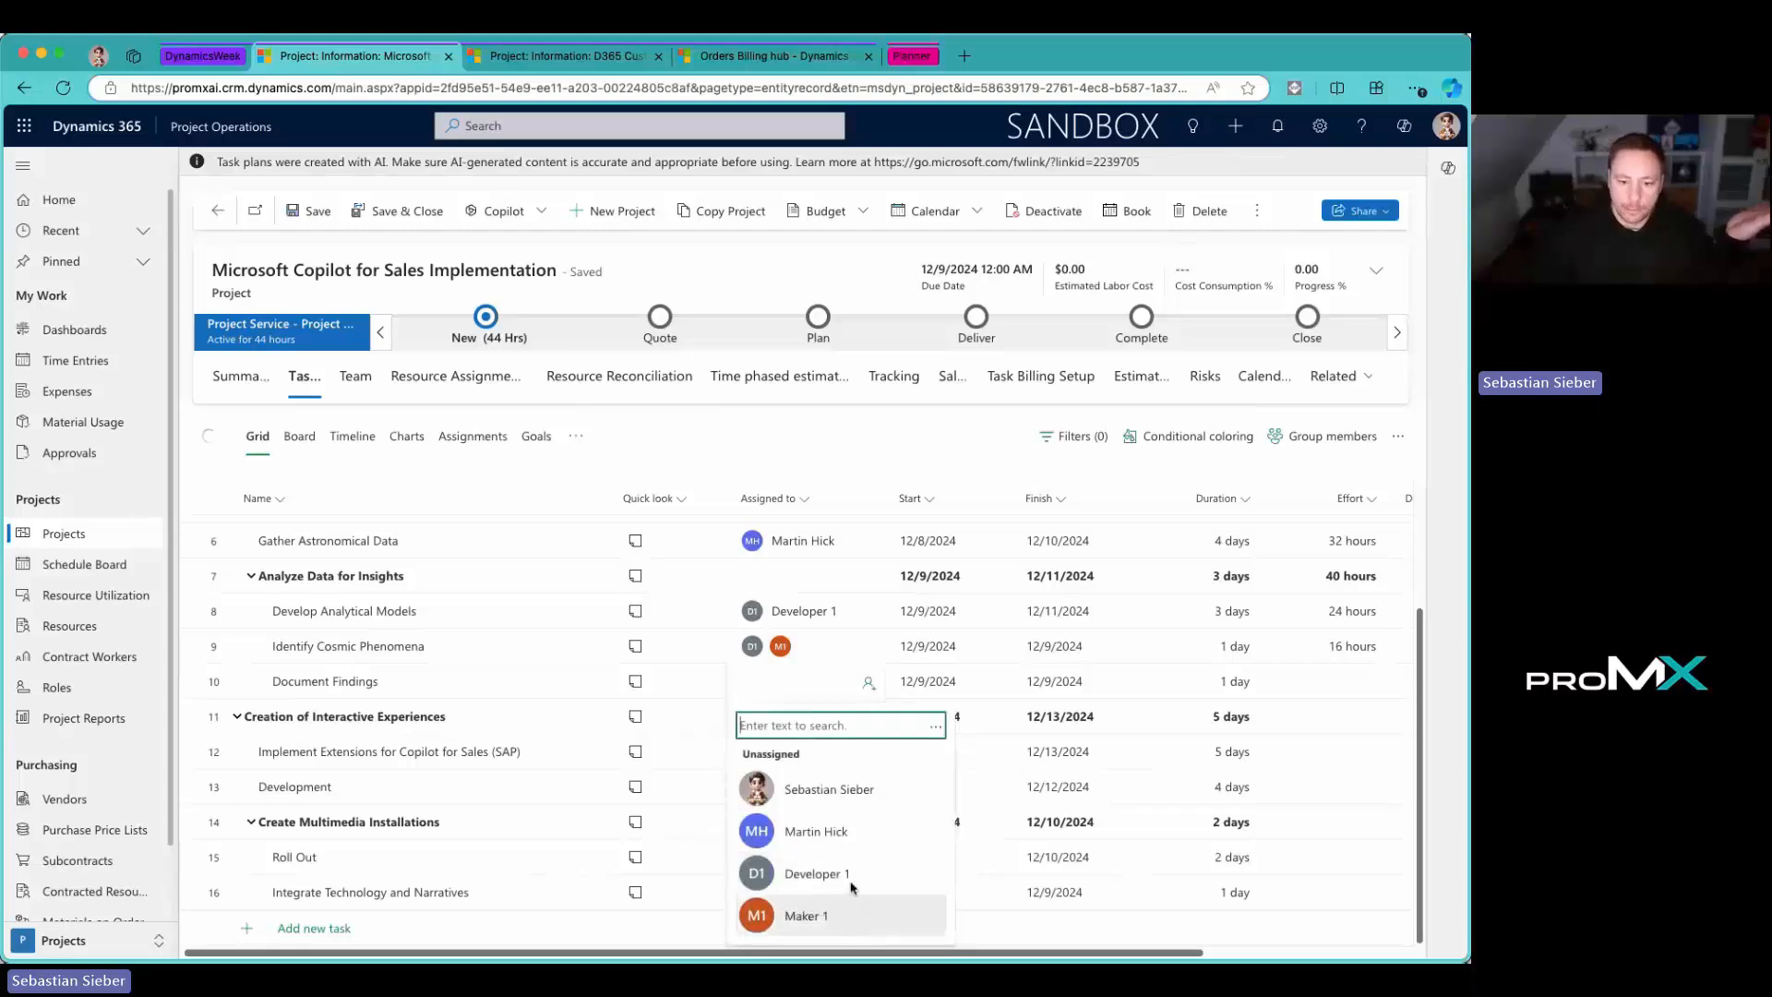
{"action": "left_click", "coordinate": [856, 830]}
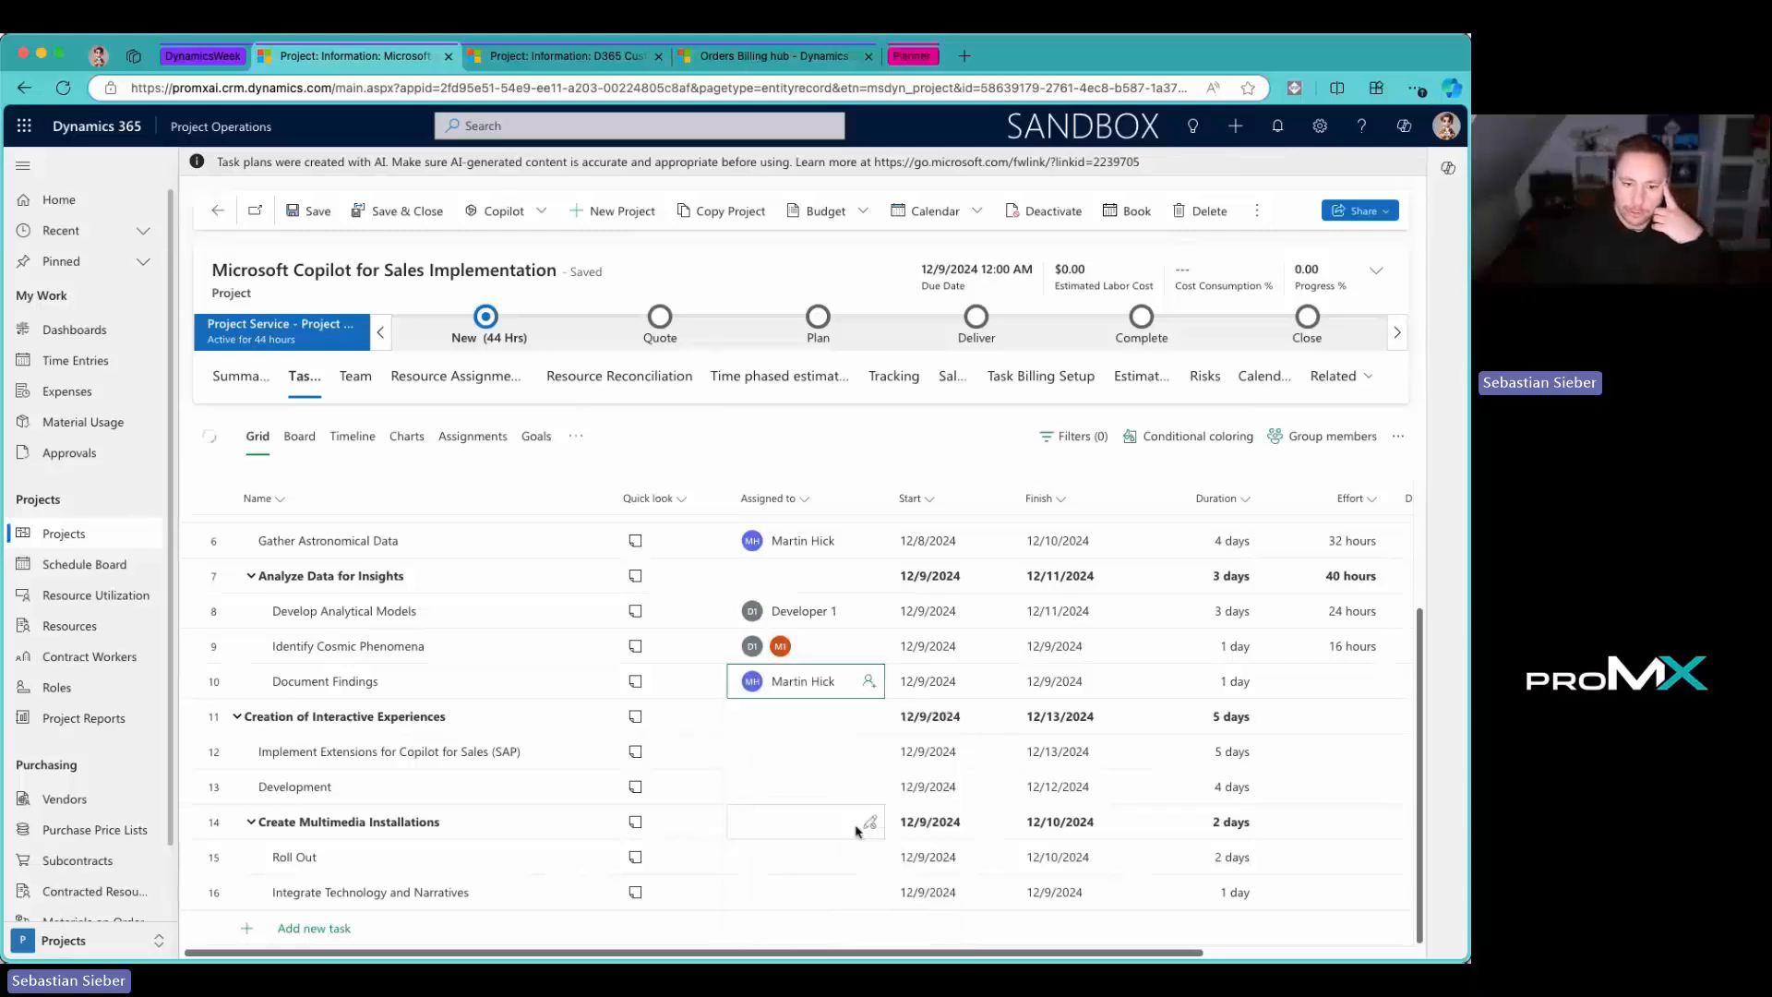
Step: Assign the Development task to the generic resource Developer 1
{"action": "left_click", "coordinate": [868, 786]}
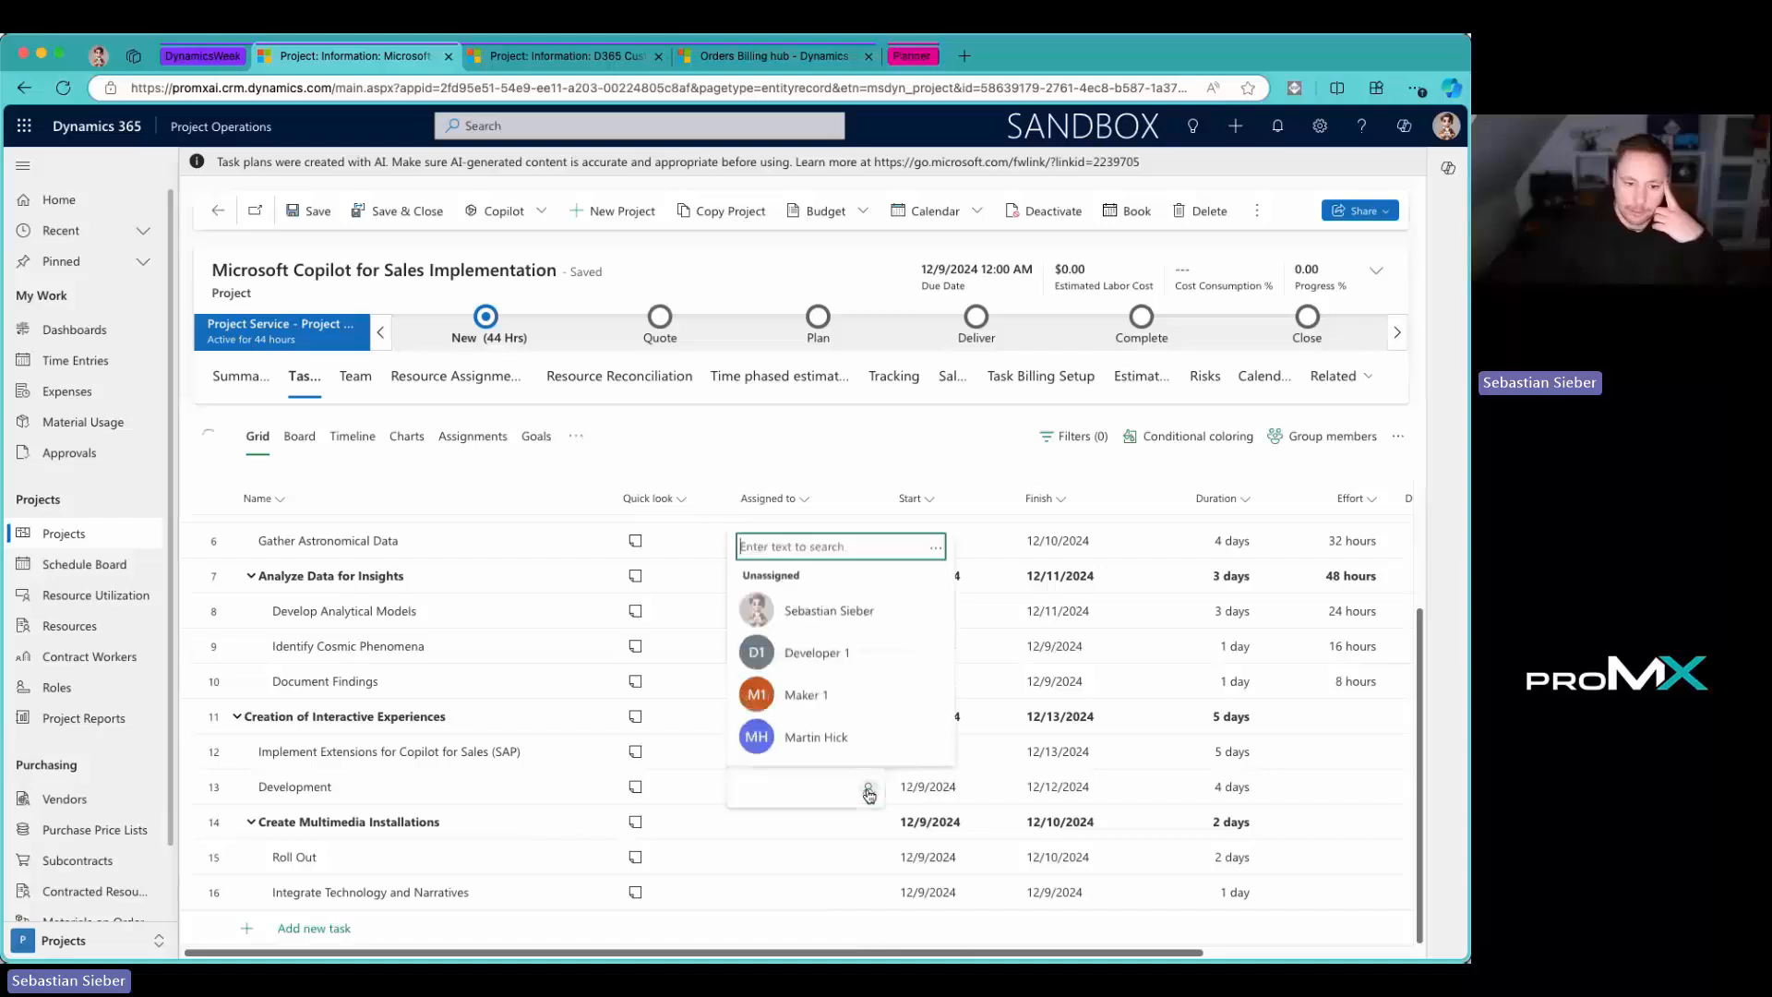
{"action": "left_click", "coordinate": [858, 651]}
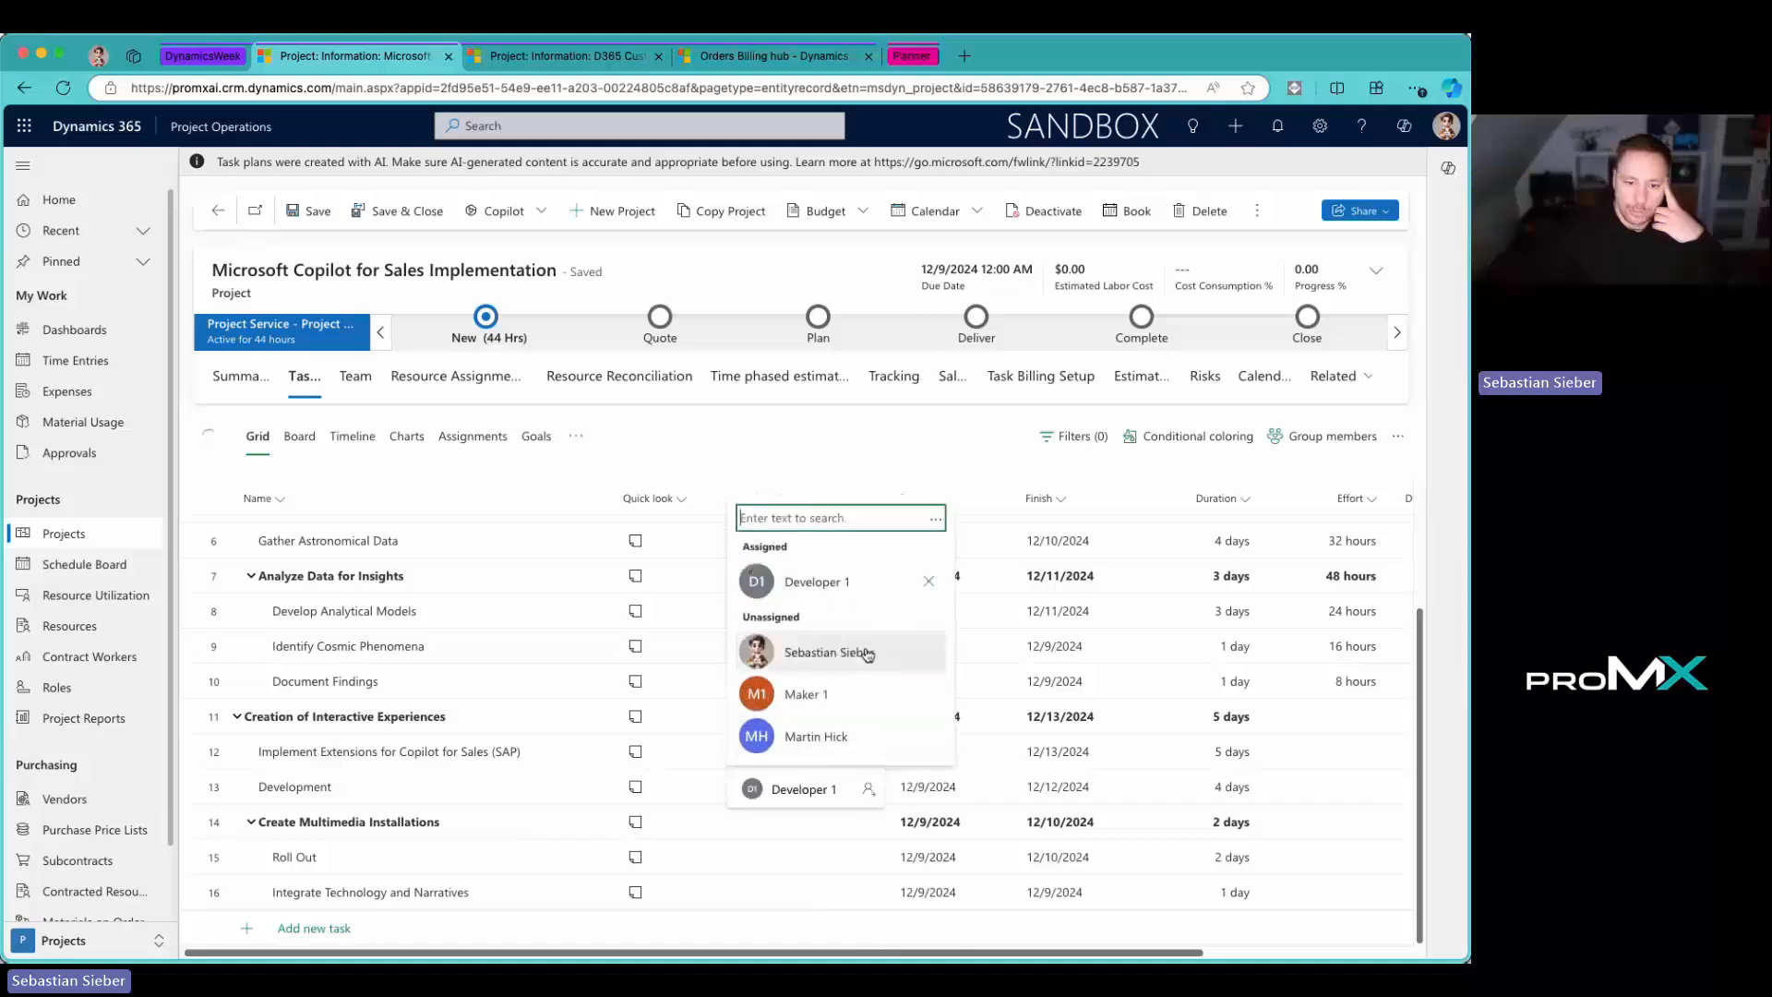
{"action": "left_click", "coordinate": [862, 791]}
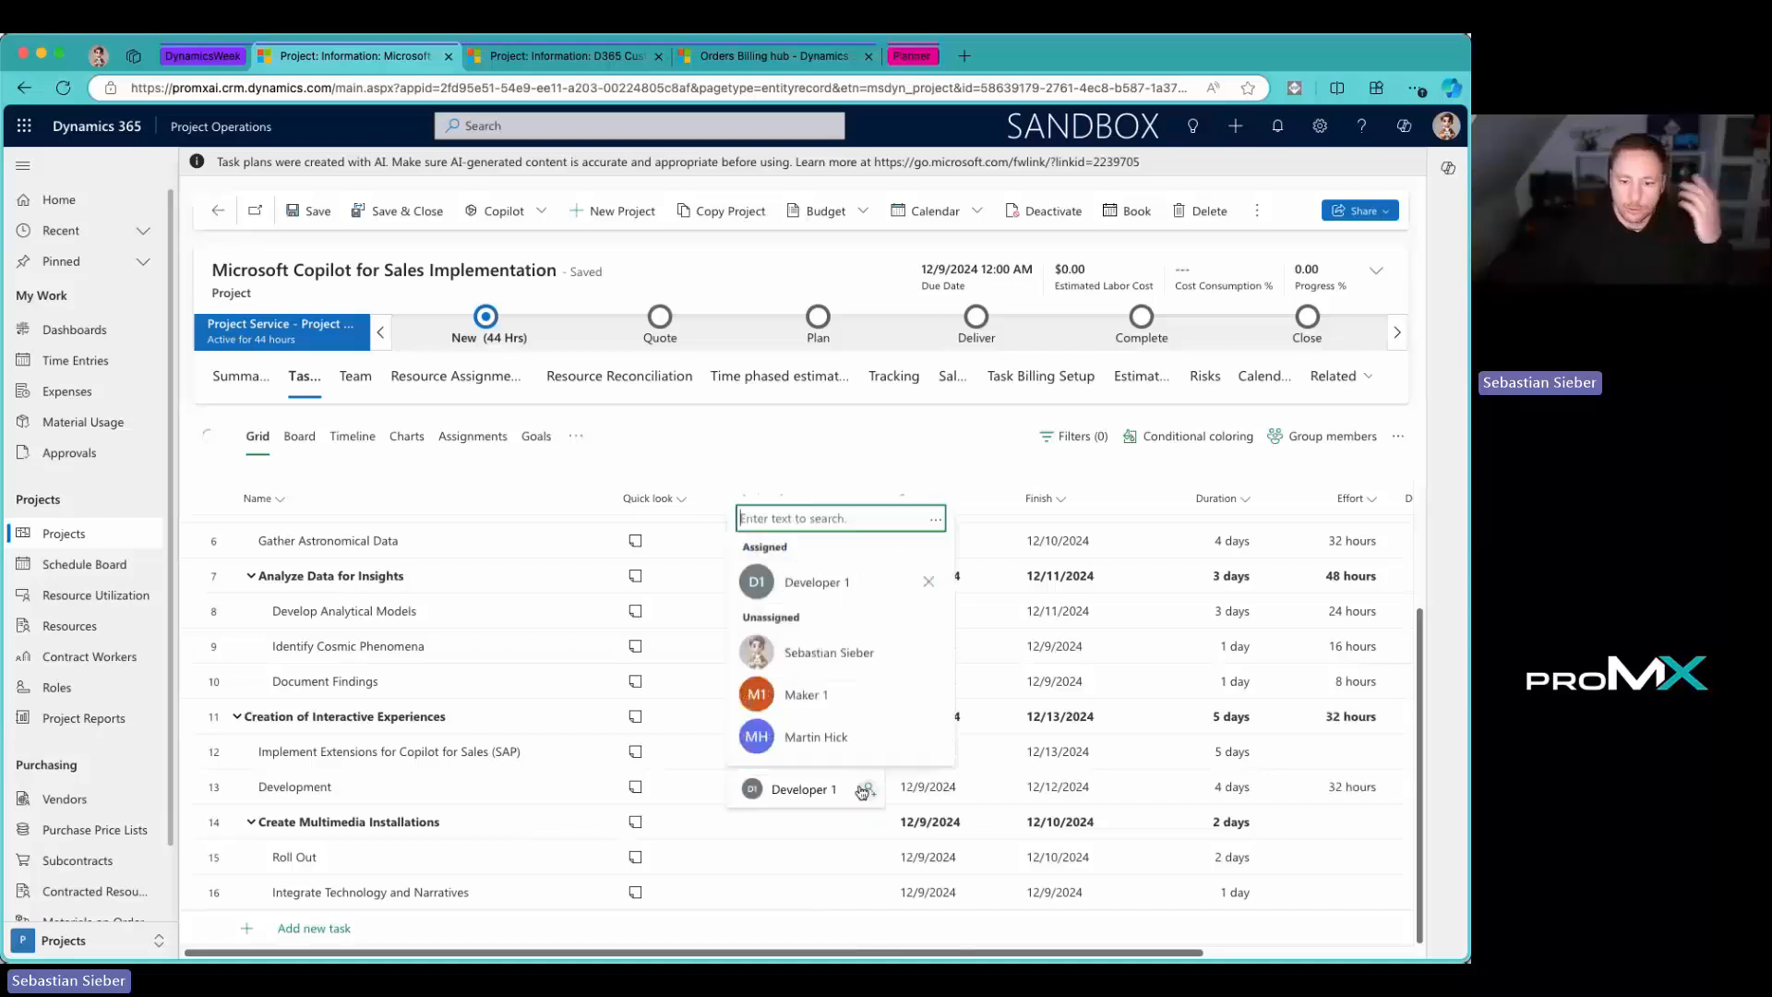
Step: Add another new generic resource with the Developer role as a second assignee on the Development task
{"action": "left_click", "coordinate": [933, 519]}
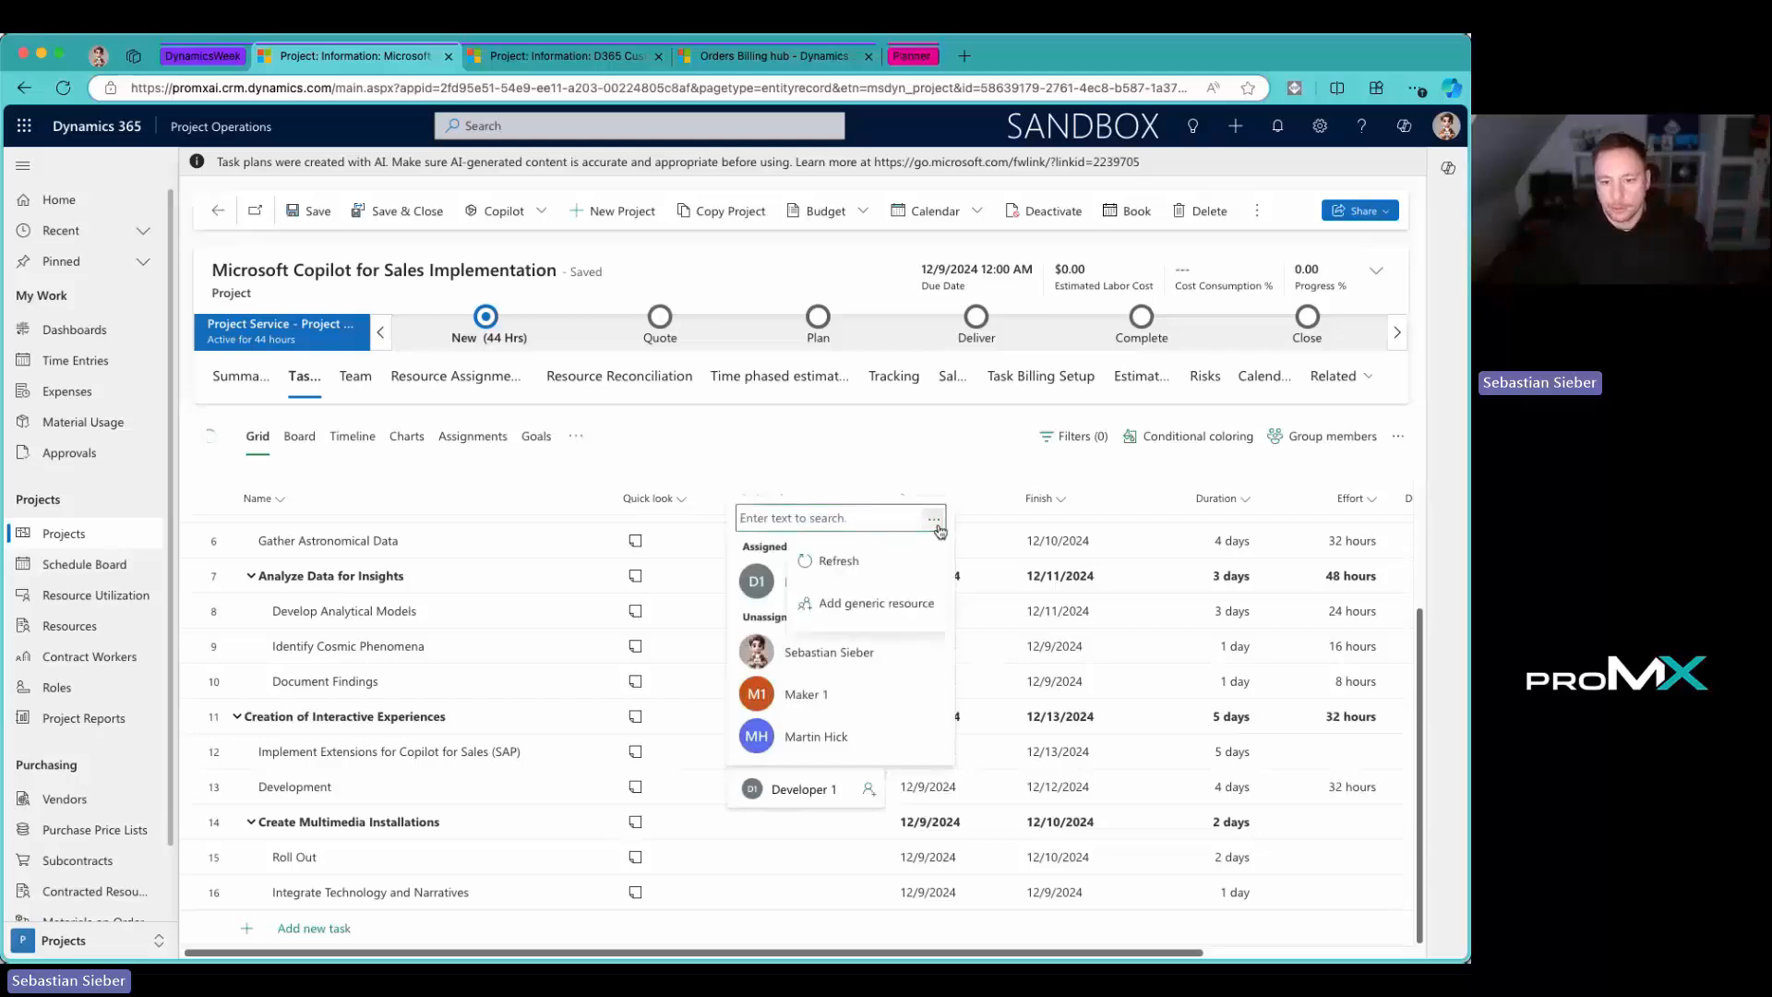
{"action": "left_click", "coordinate": [900, 598]}
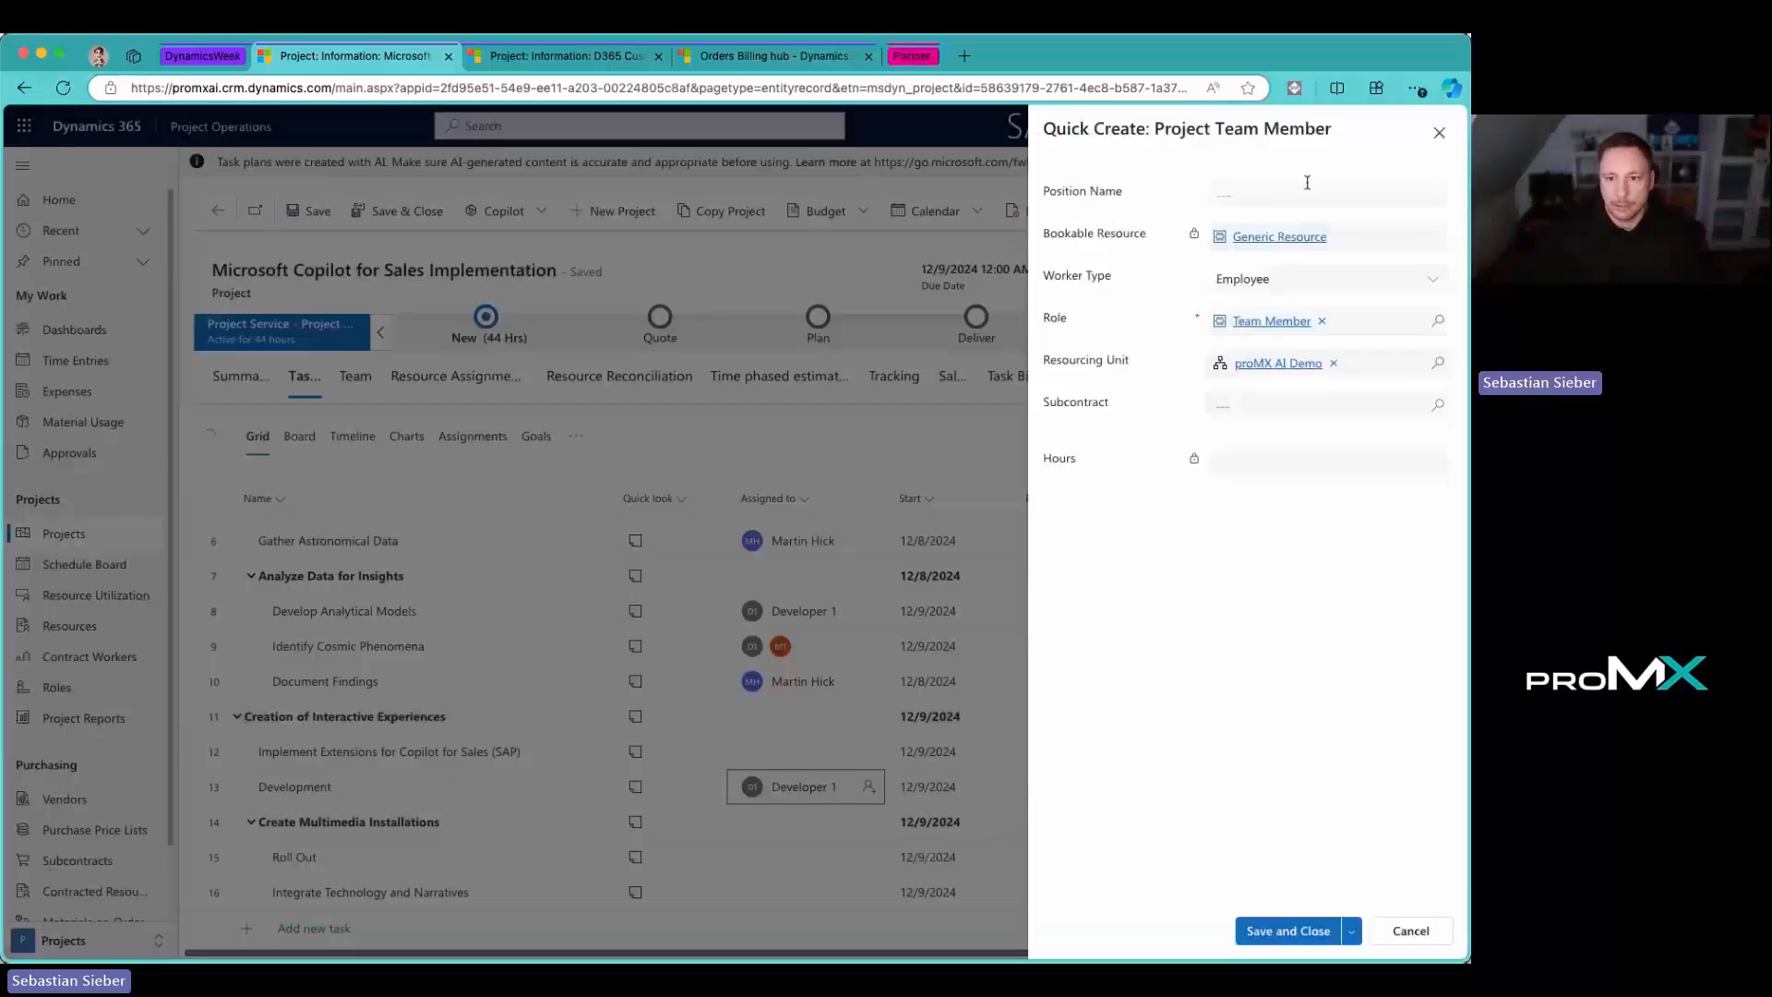
{"action": "left_click", "coordinate": [1316, 318]}
{"action": "key", "text": "BackSpace"}
{"action": "type", "text": "d"}
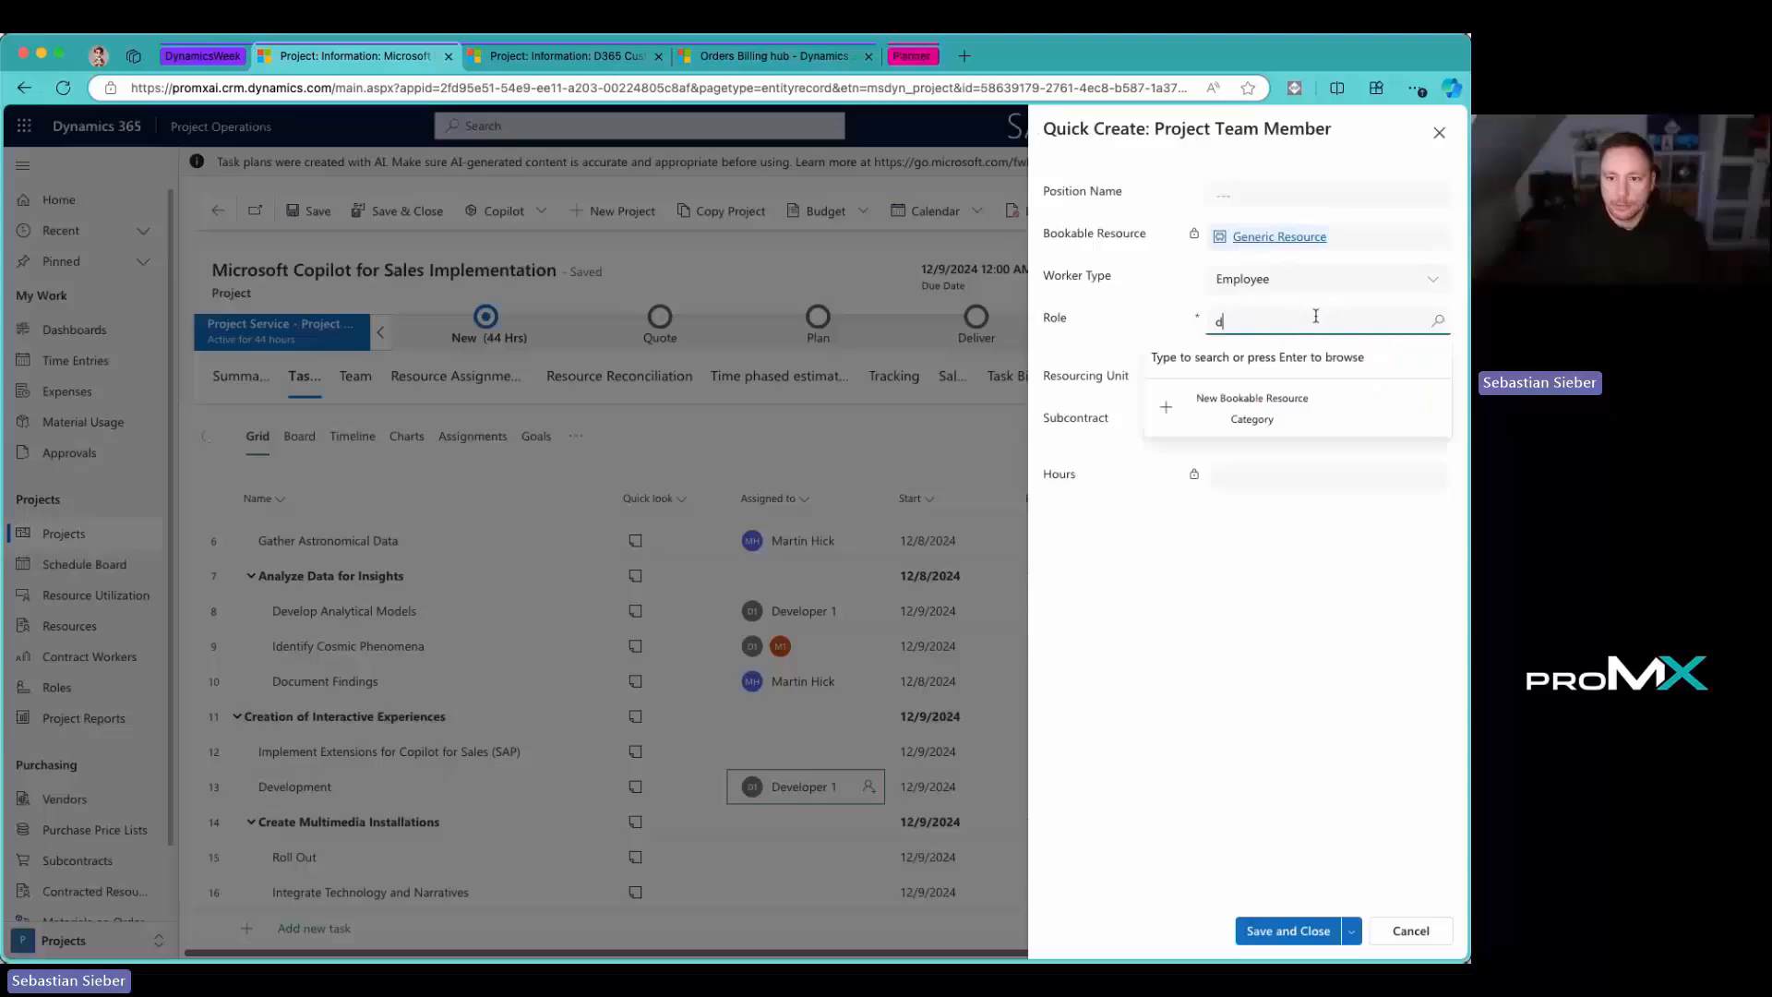
{"action": "type", "text": "evel"}
{"action": "left_click", "coordinate": [1249, 392]}
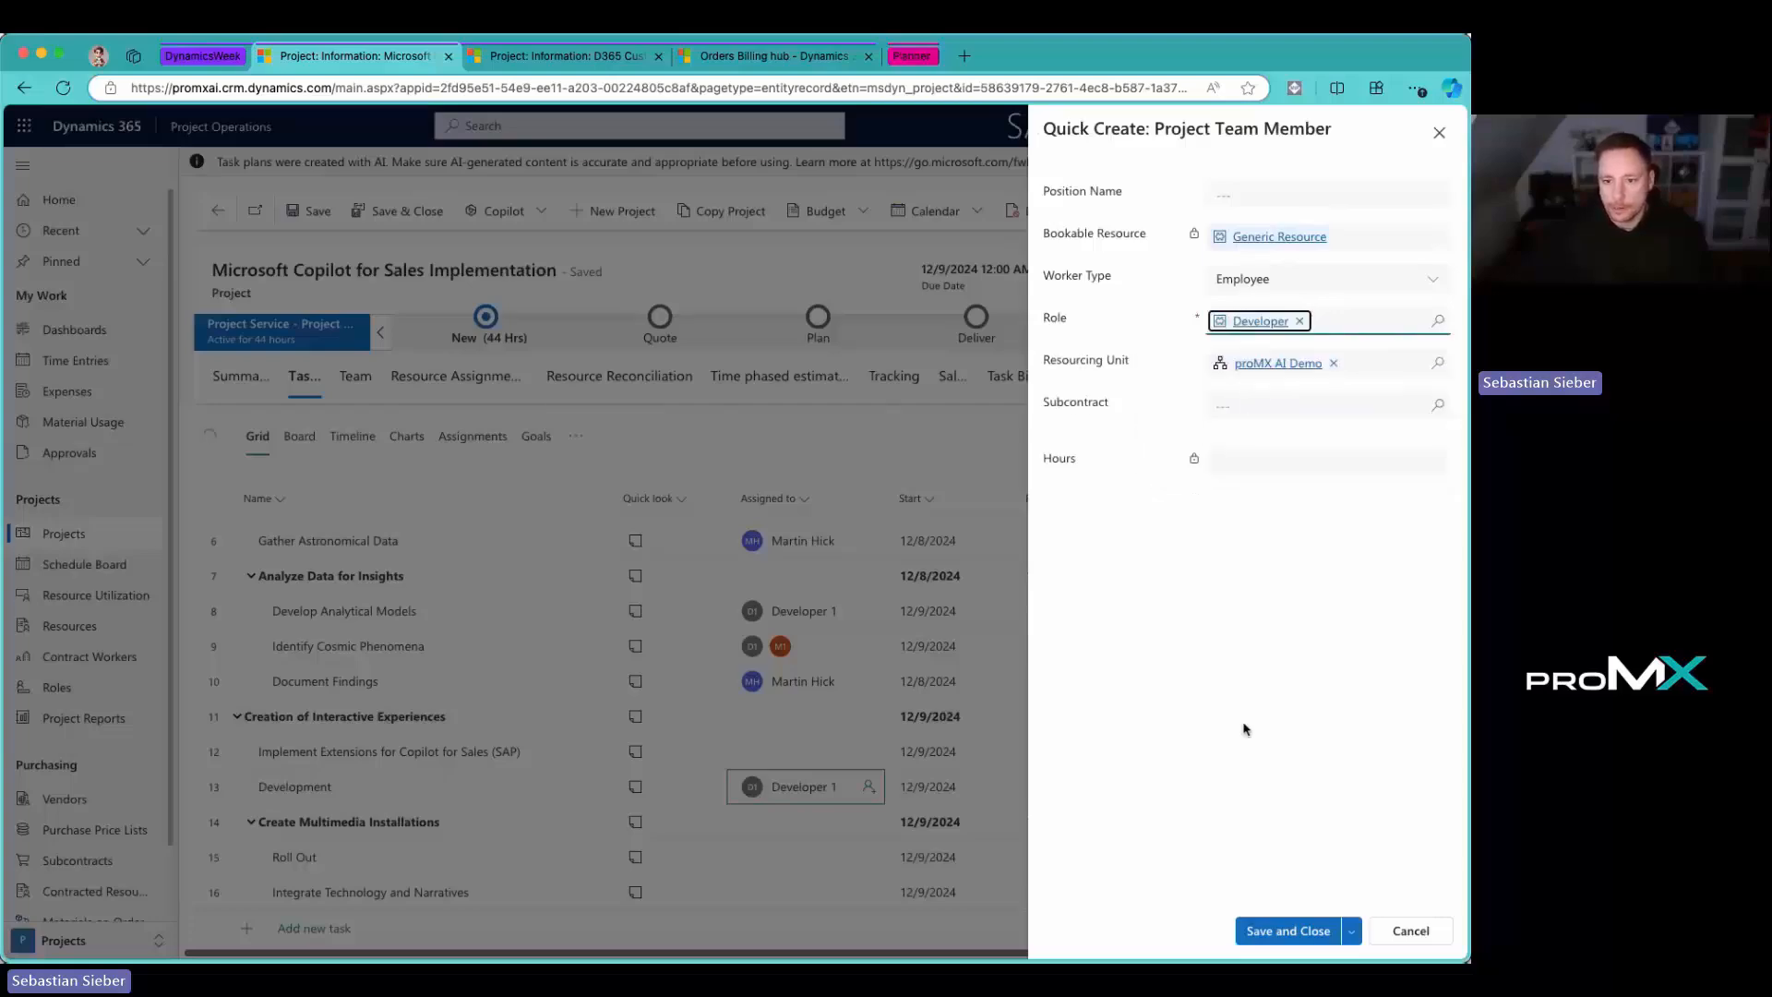
{"action": "left_click", "coordinate": [1273, 930]}
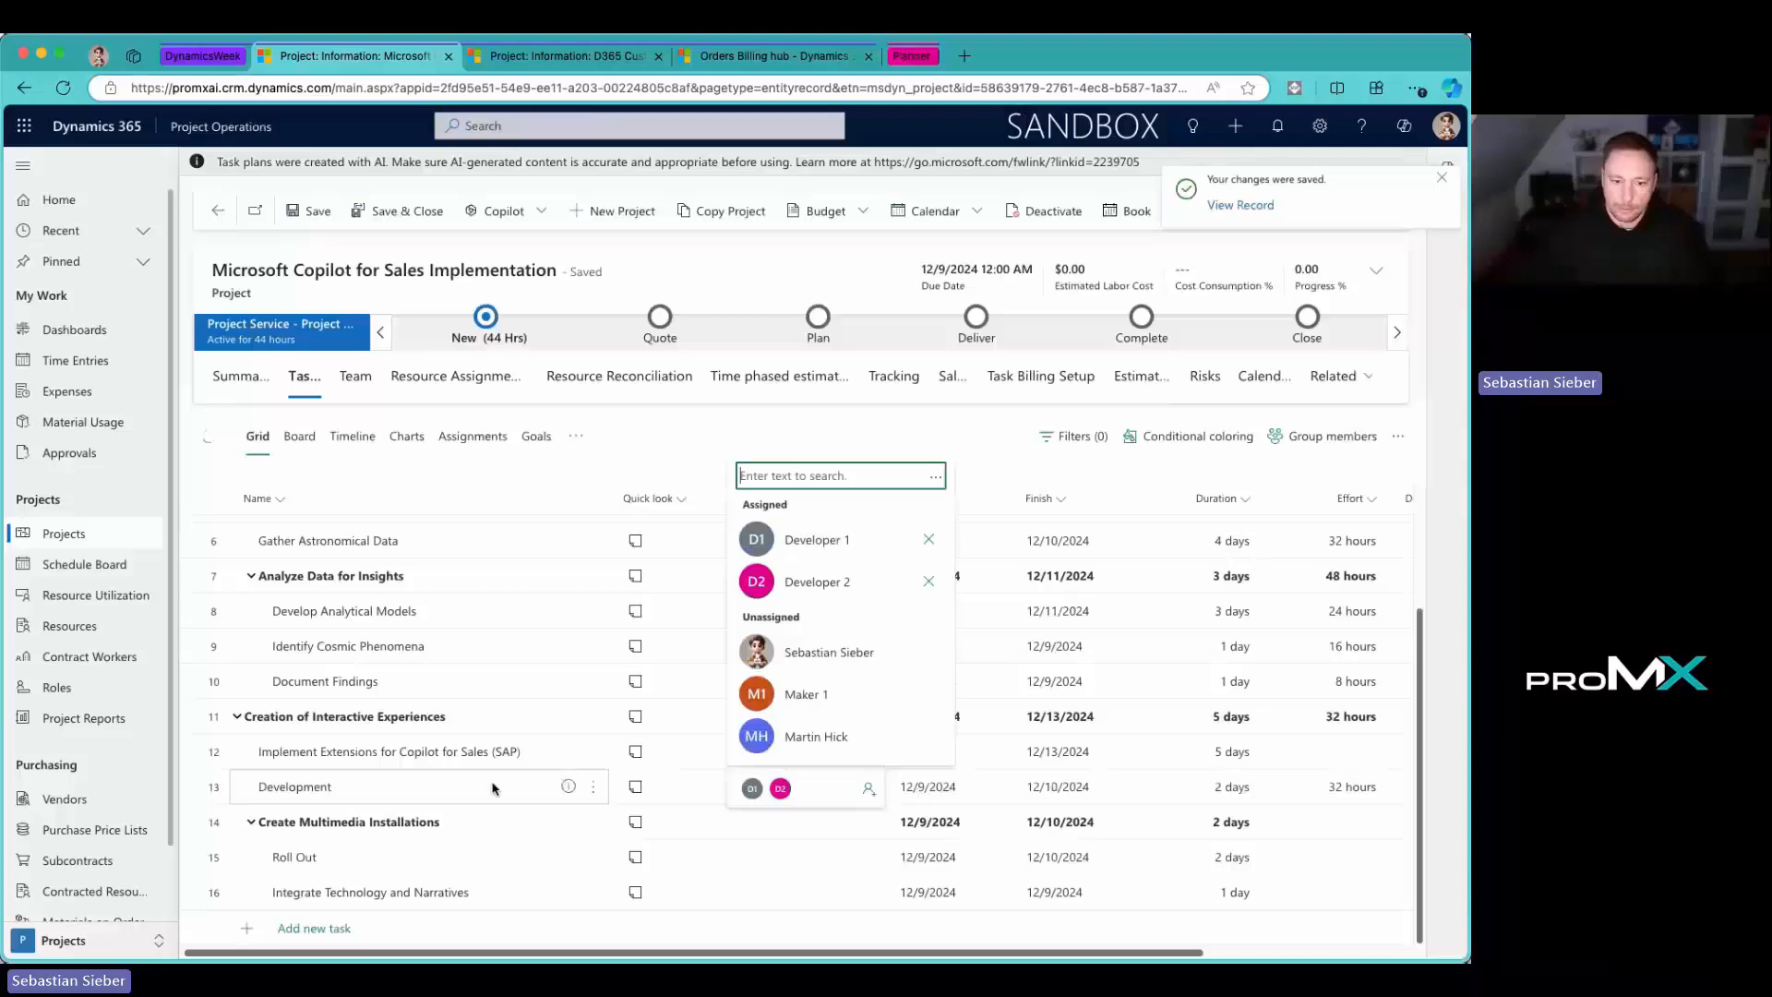
{"action": "left_click", "coordinate": [788, 842]}
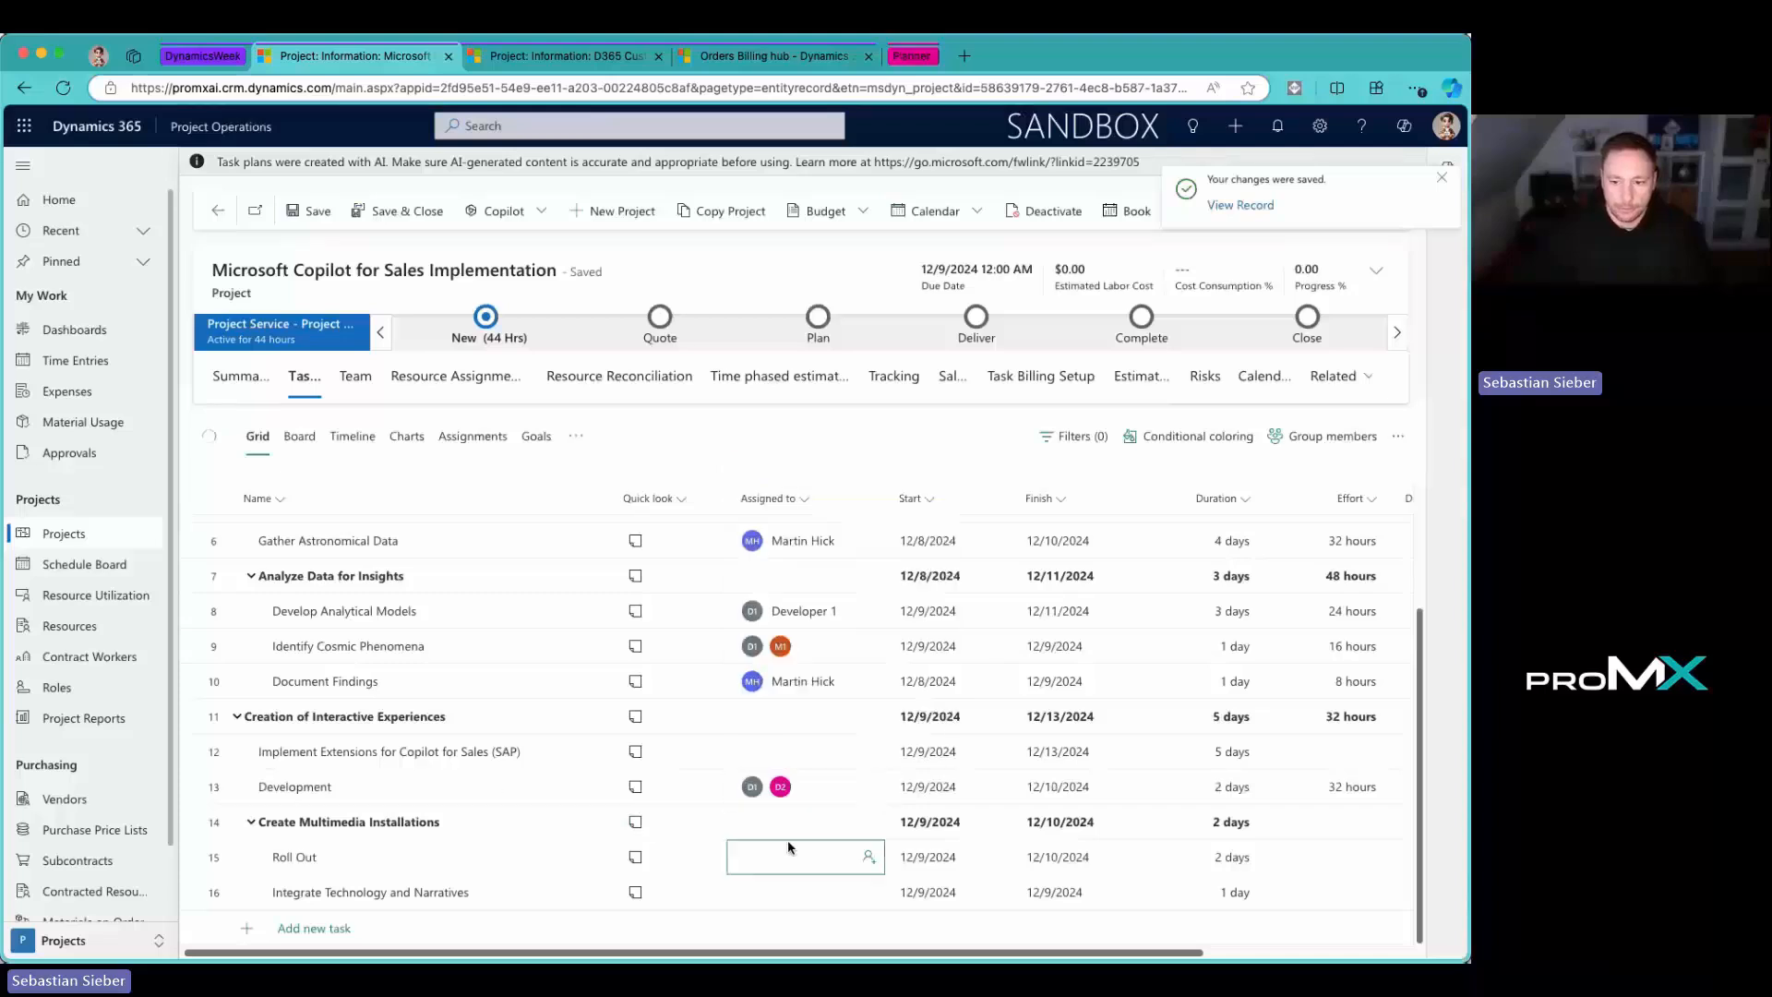
Step: Set the Development task's duration to 4 days
{"action": "left_click", "coordinate": [1194, 791]}
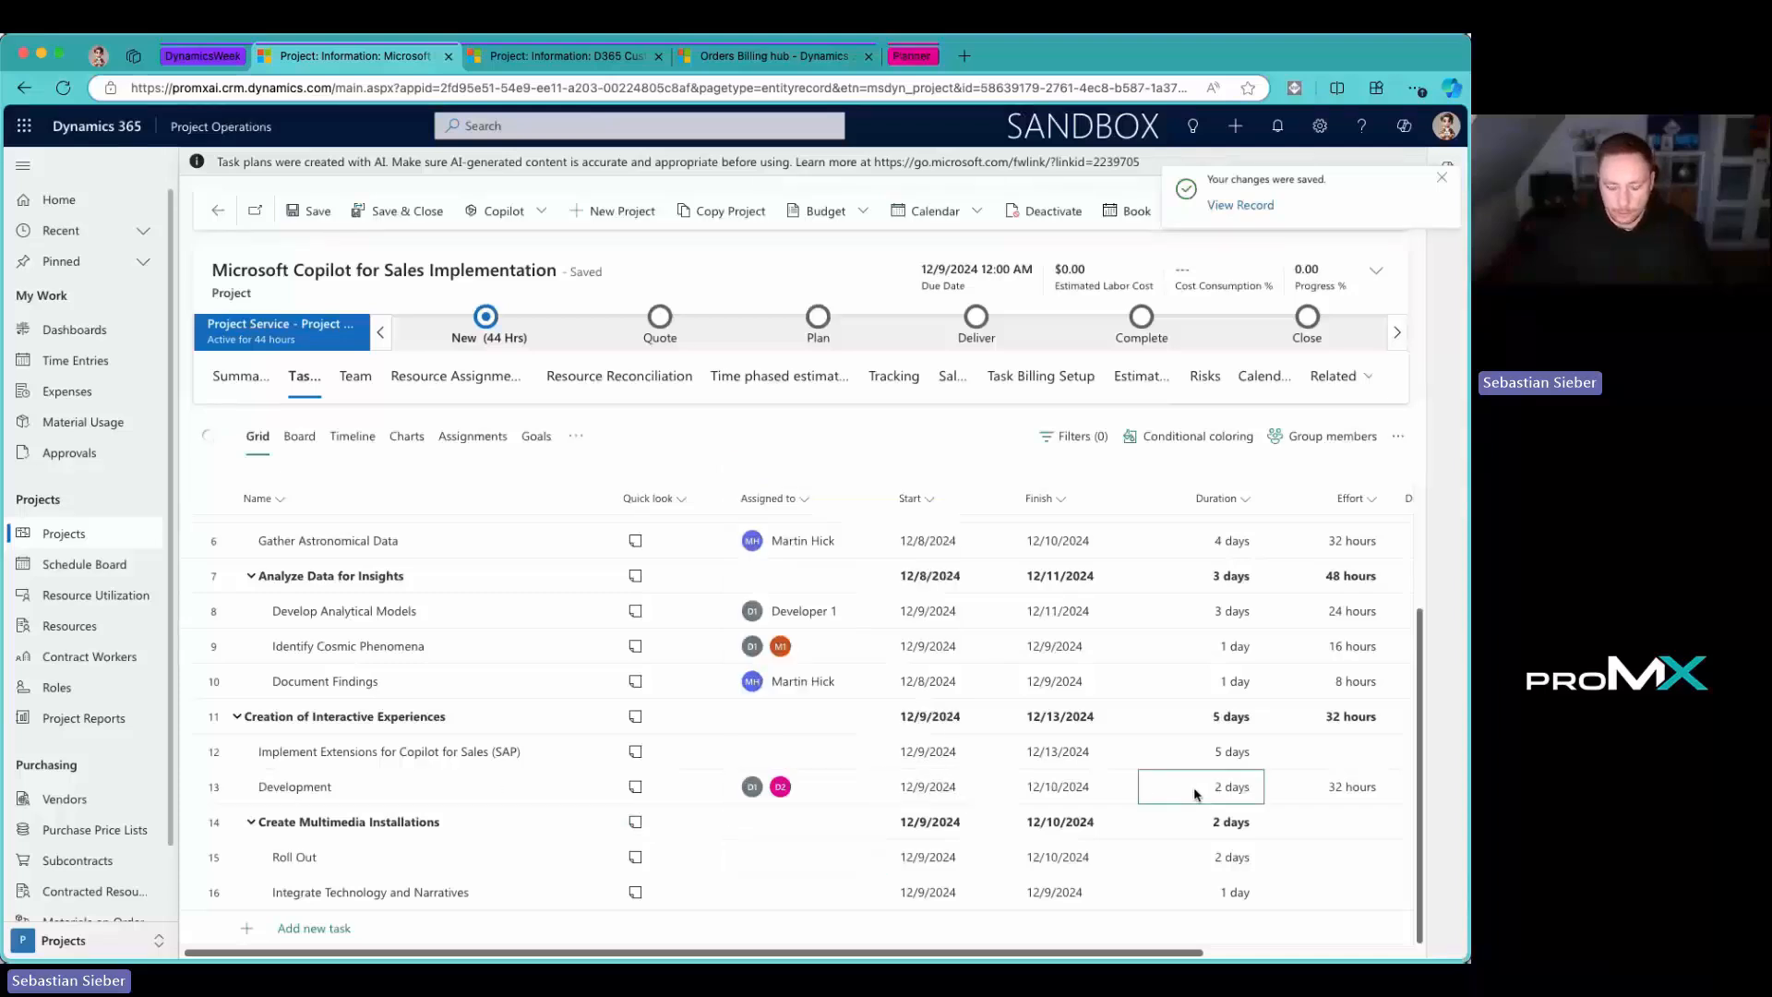
{"action": "type", "text": "4"}
{"action": "left_click", "coordinate": [1147, 818]}
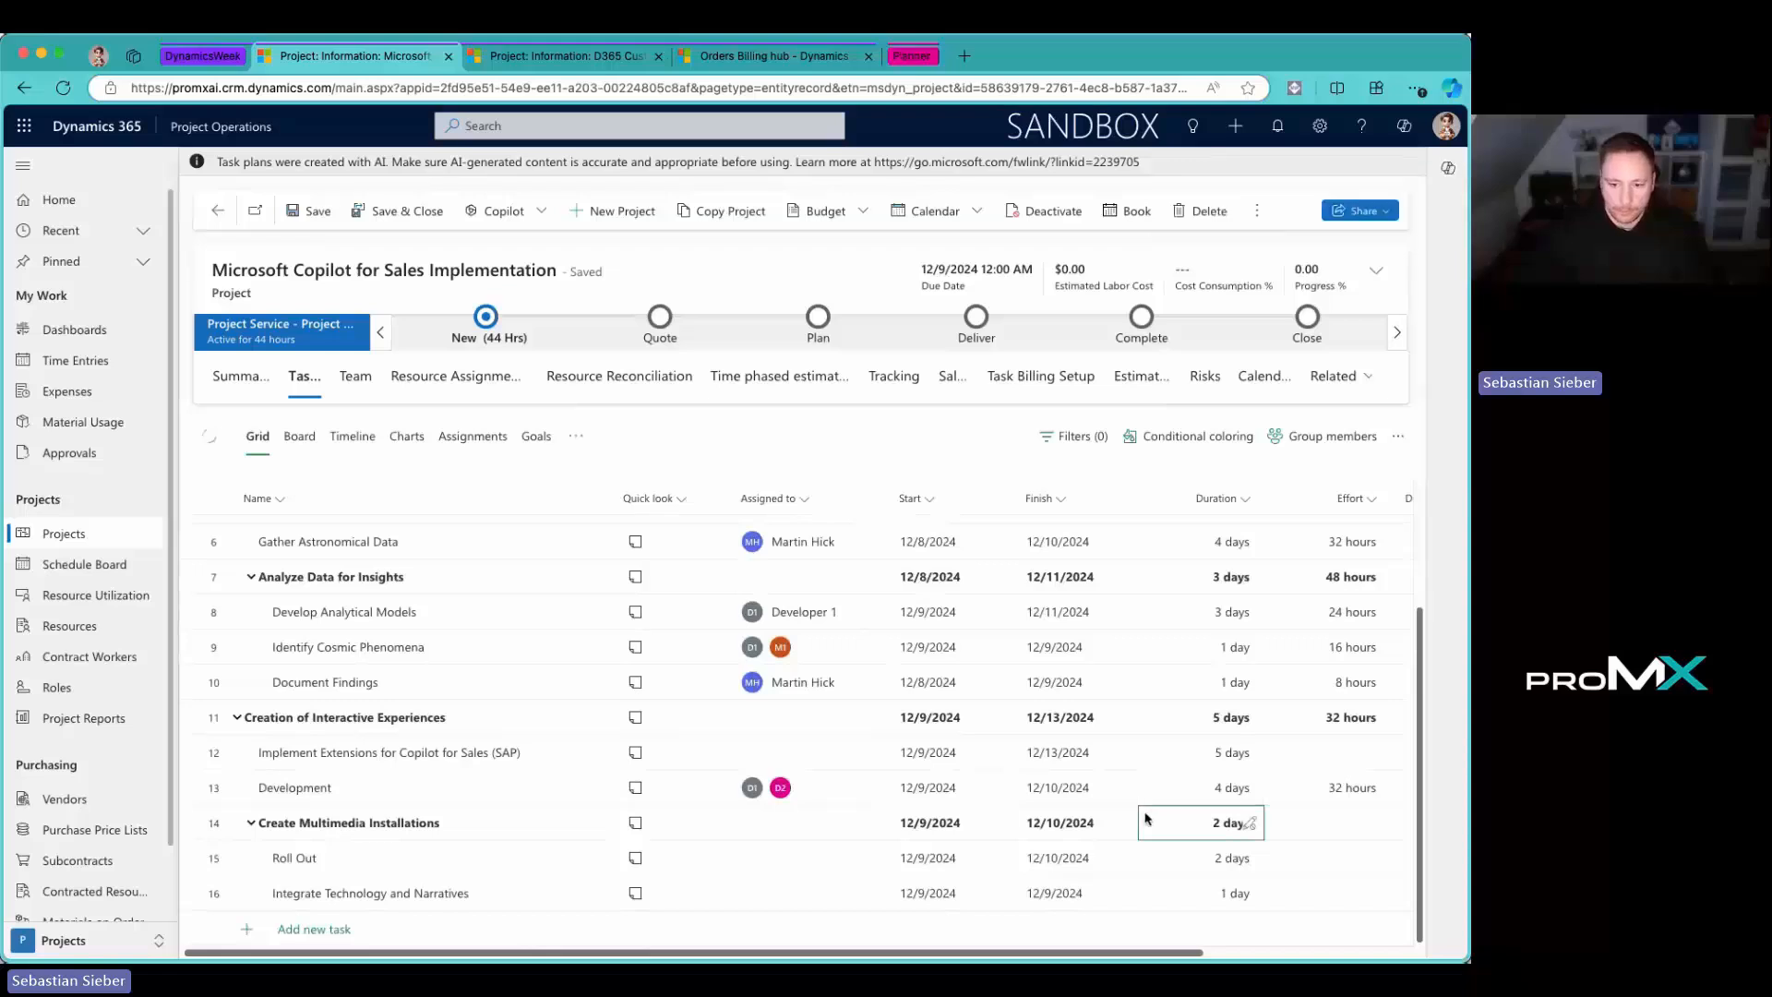
Step: Assign the Roll Out task to the team member already assigned to Define Project Scope
{"action": "left_click", "coordinate": [841, 858]}
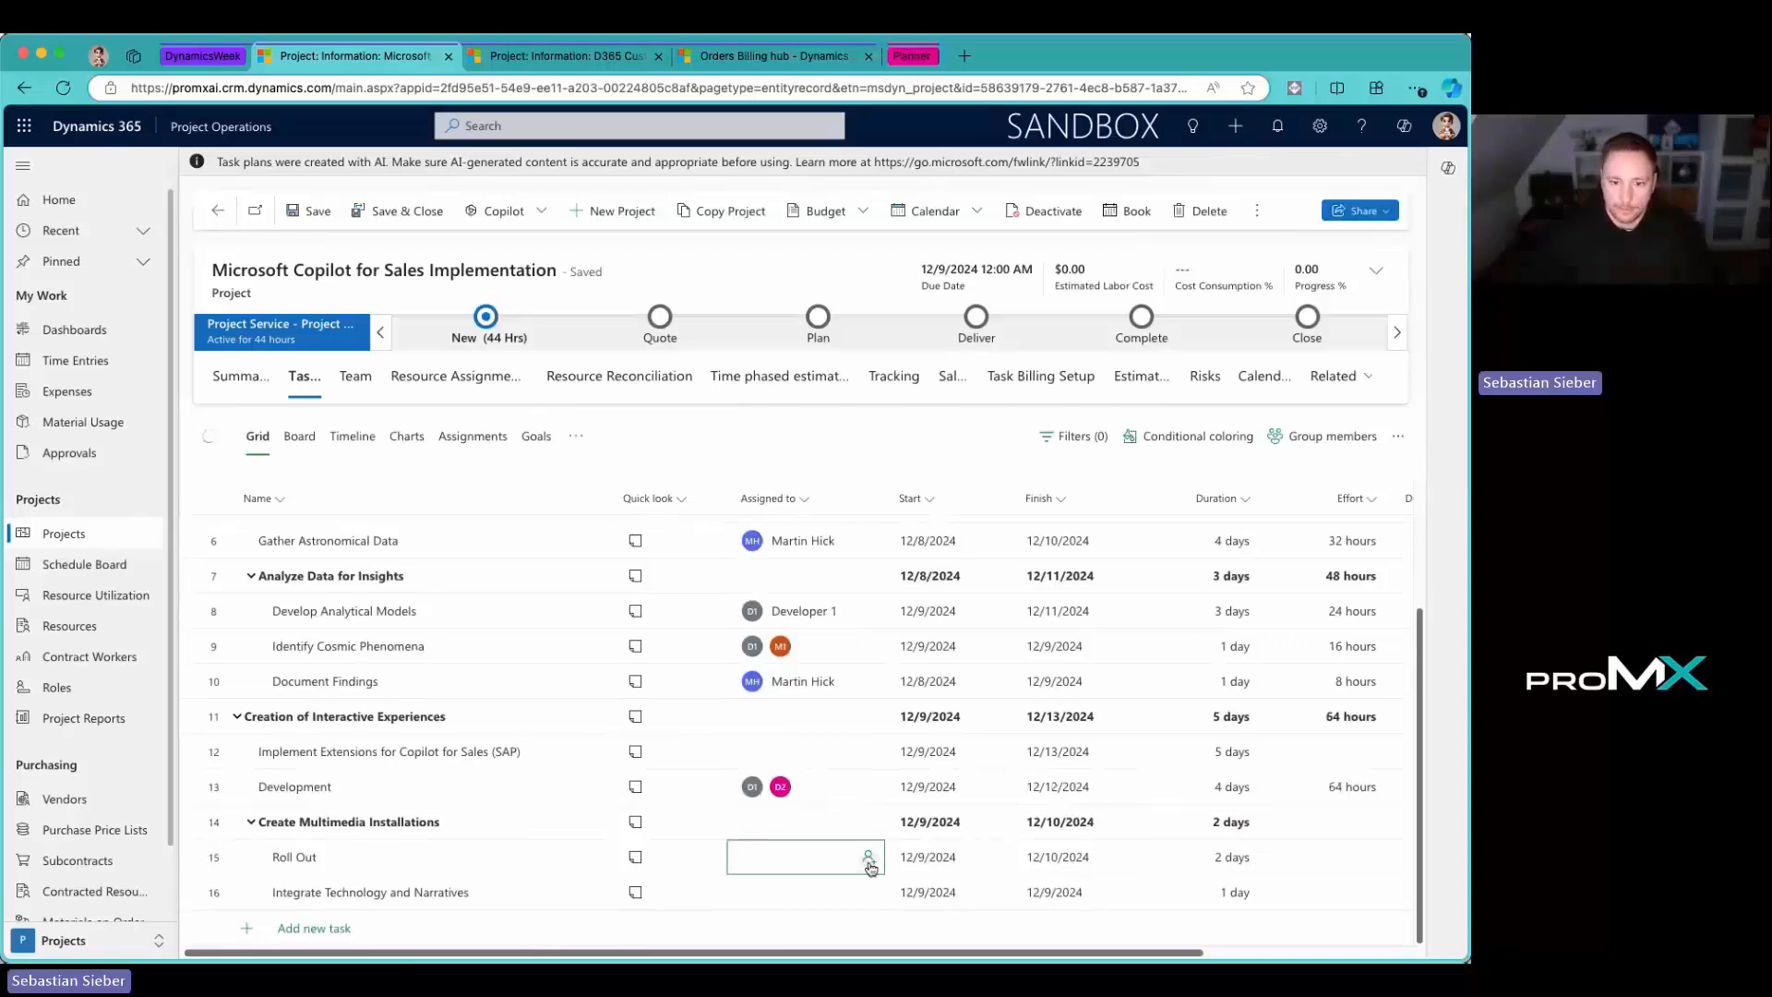
{"action": "left_click", "coordinate": [868, 858]}
{"action": "left_click", "coordinate": [875, 637]}
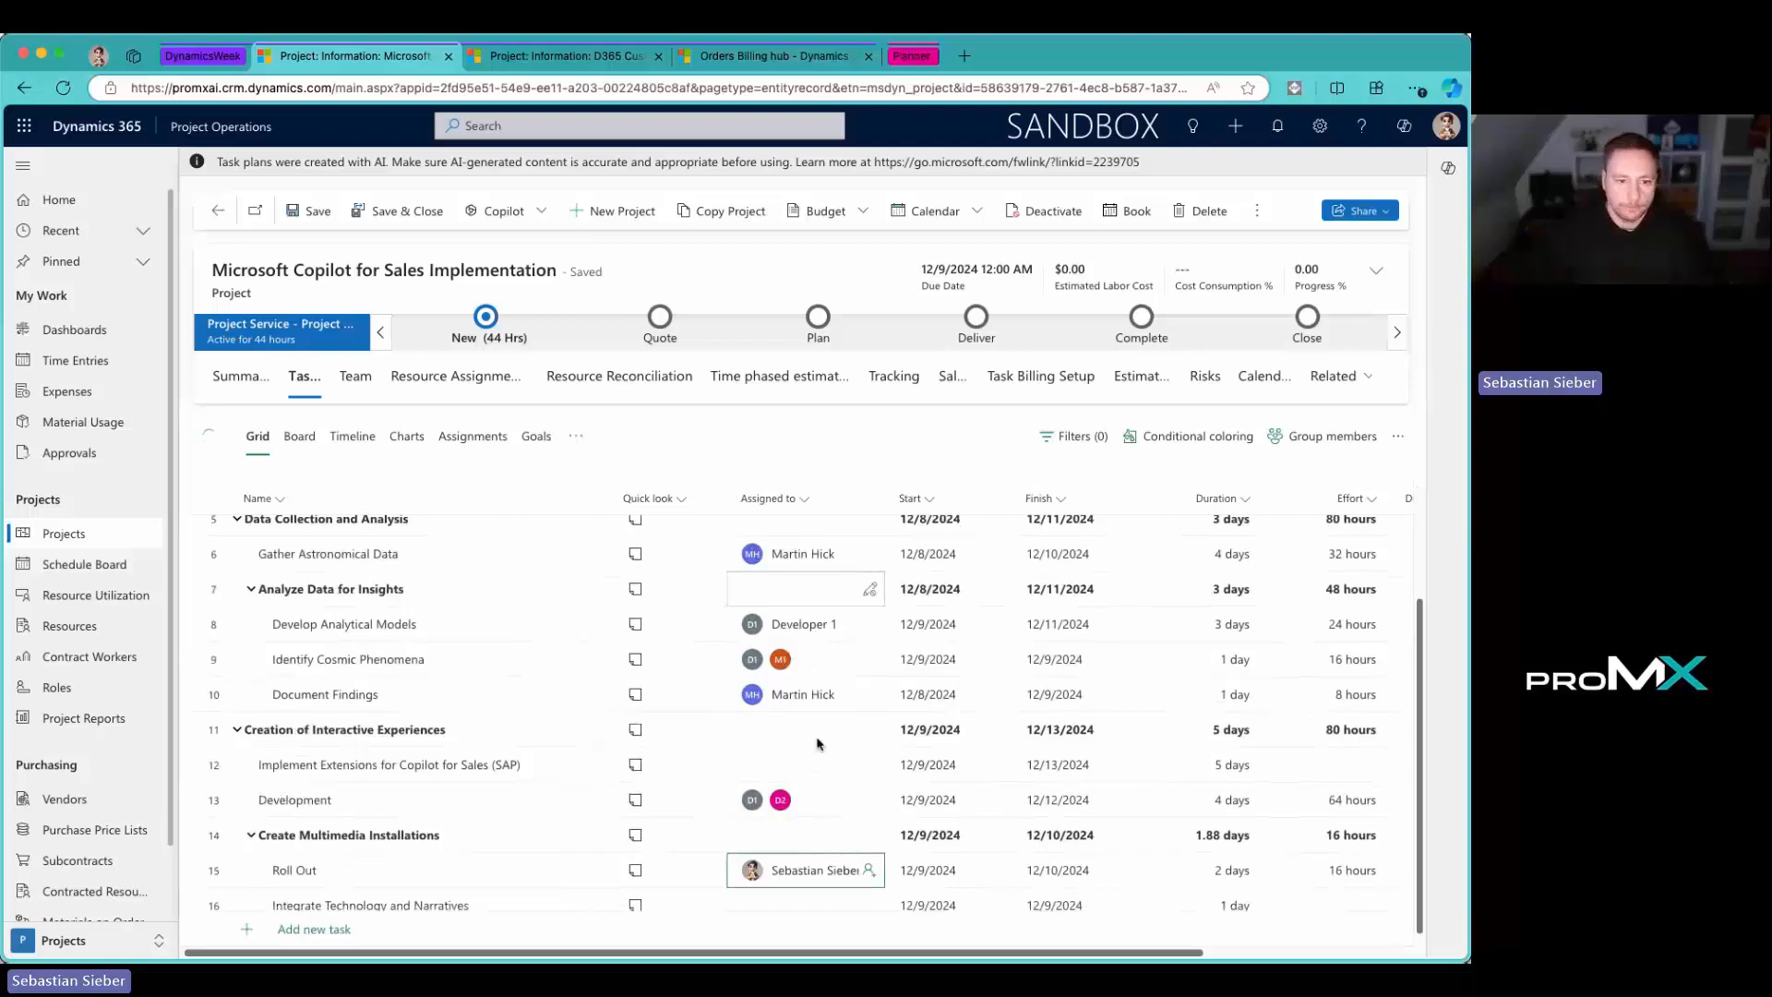
Step: View the project's daily assignments by resource and regroup them by task
{"action": "left_click", "coordinate": [414, 519]}
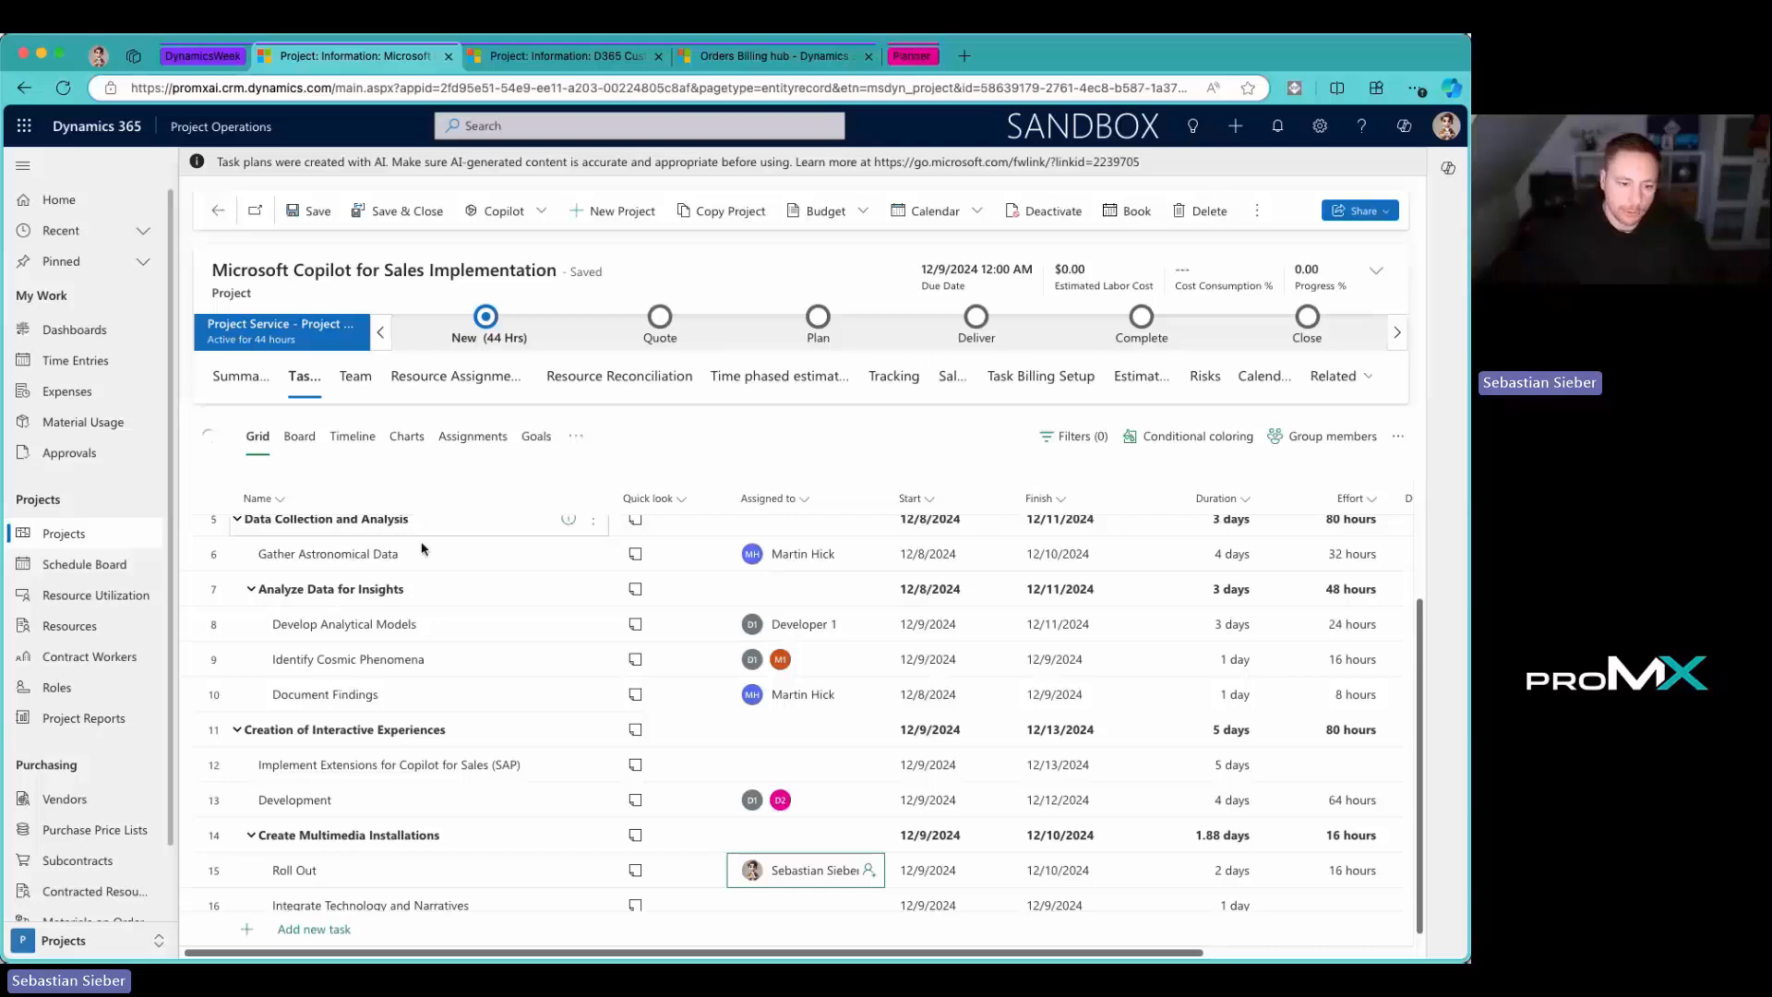
{"action": "scroll", "coordinate": [421, 548], "scroll_direction": "up", "scroll_amount": 3}
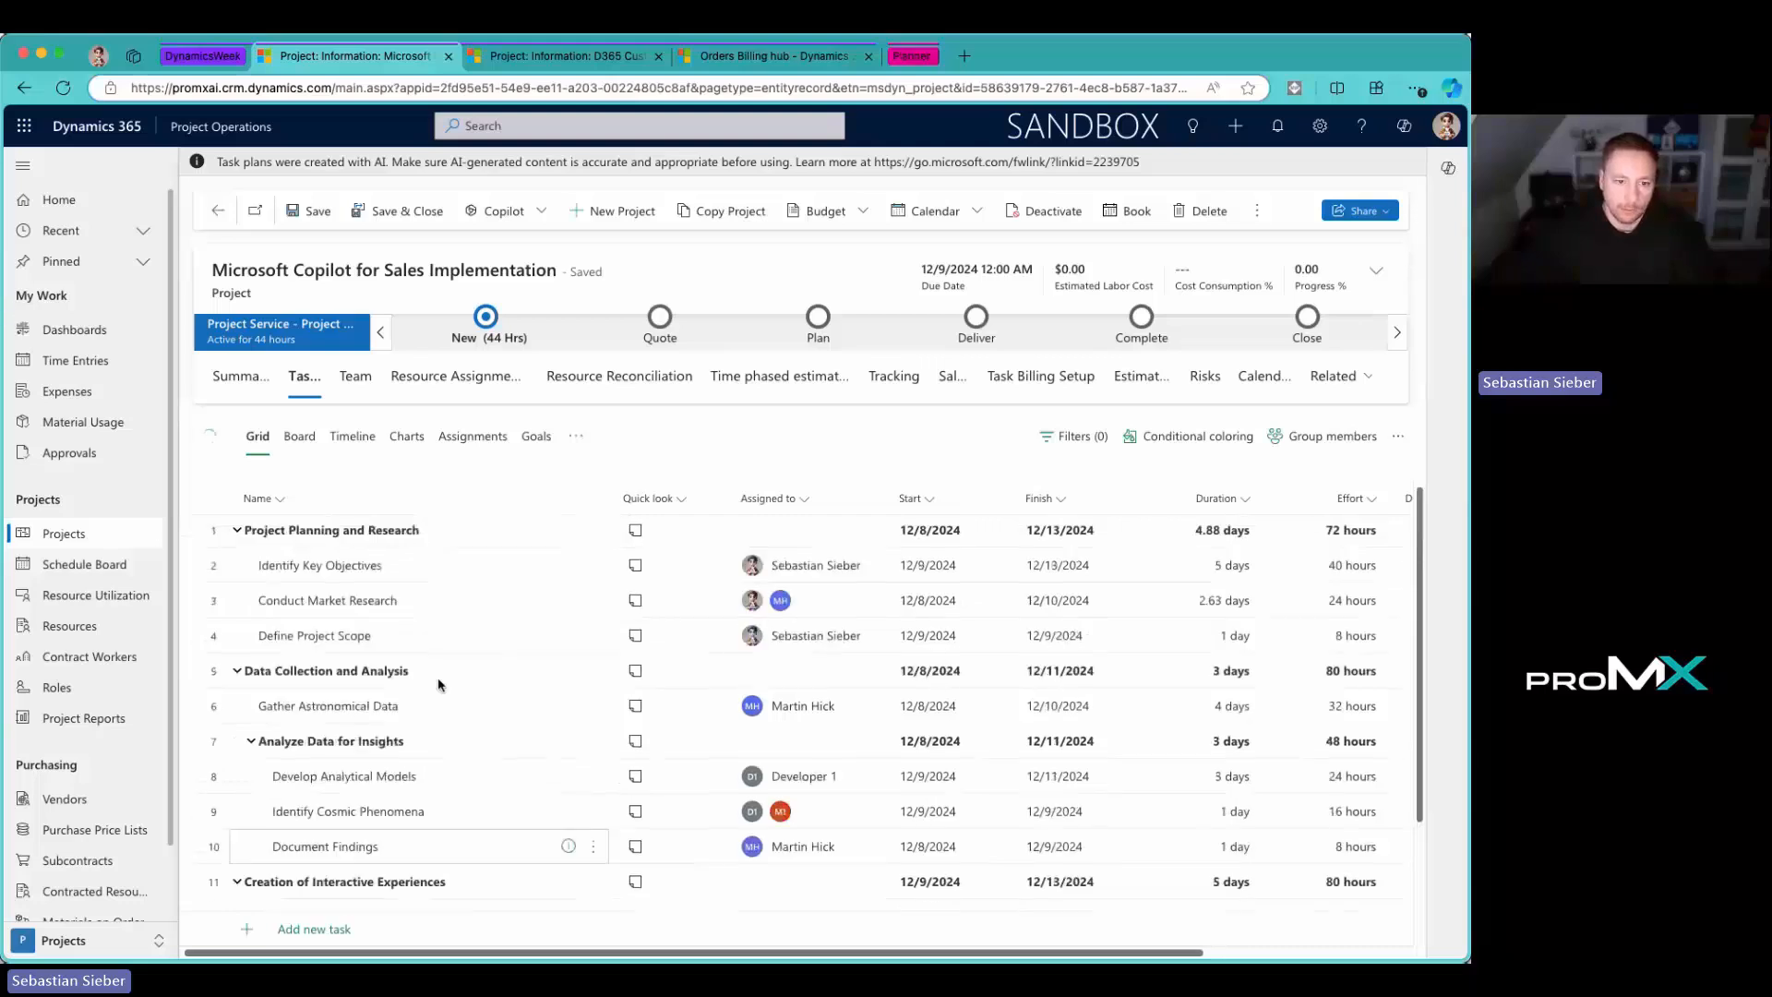
{"action": "left_click", "coordinate": [469, 452]}
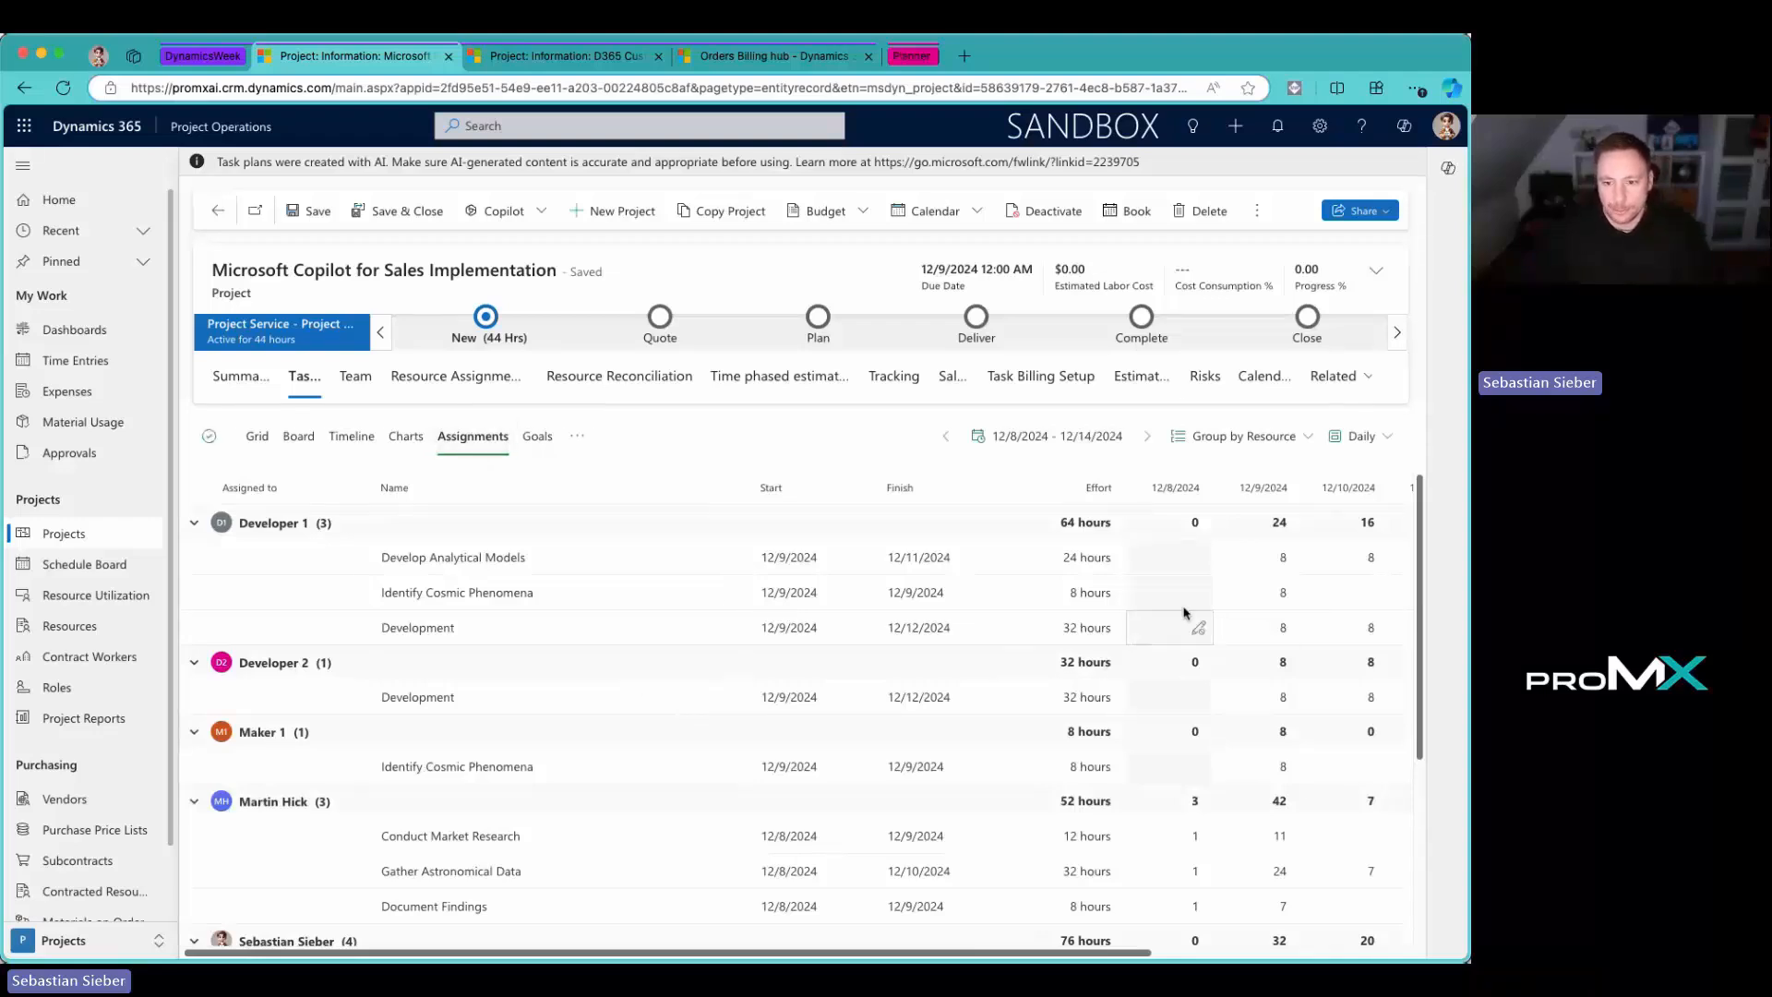
{"action": "left_click", "coordinate": [1242, 449]}
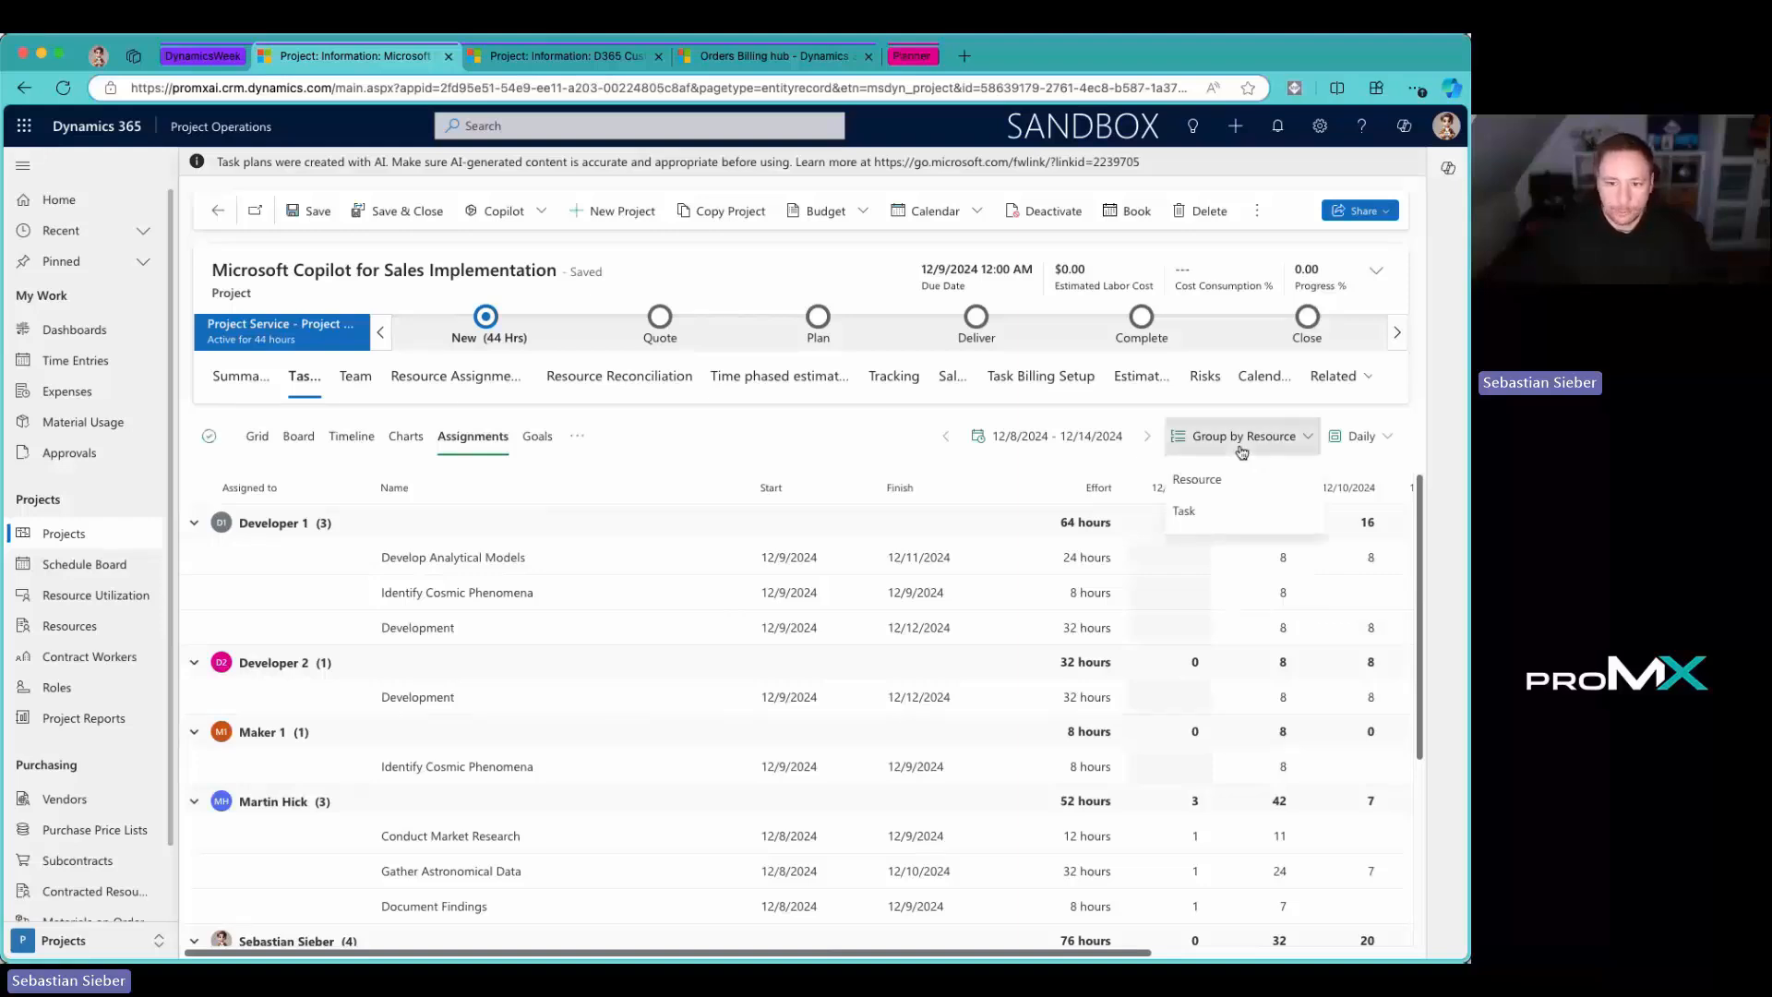
{"action": "left_click", "coordinate": [1216, 507]}
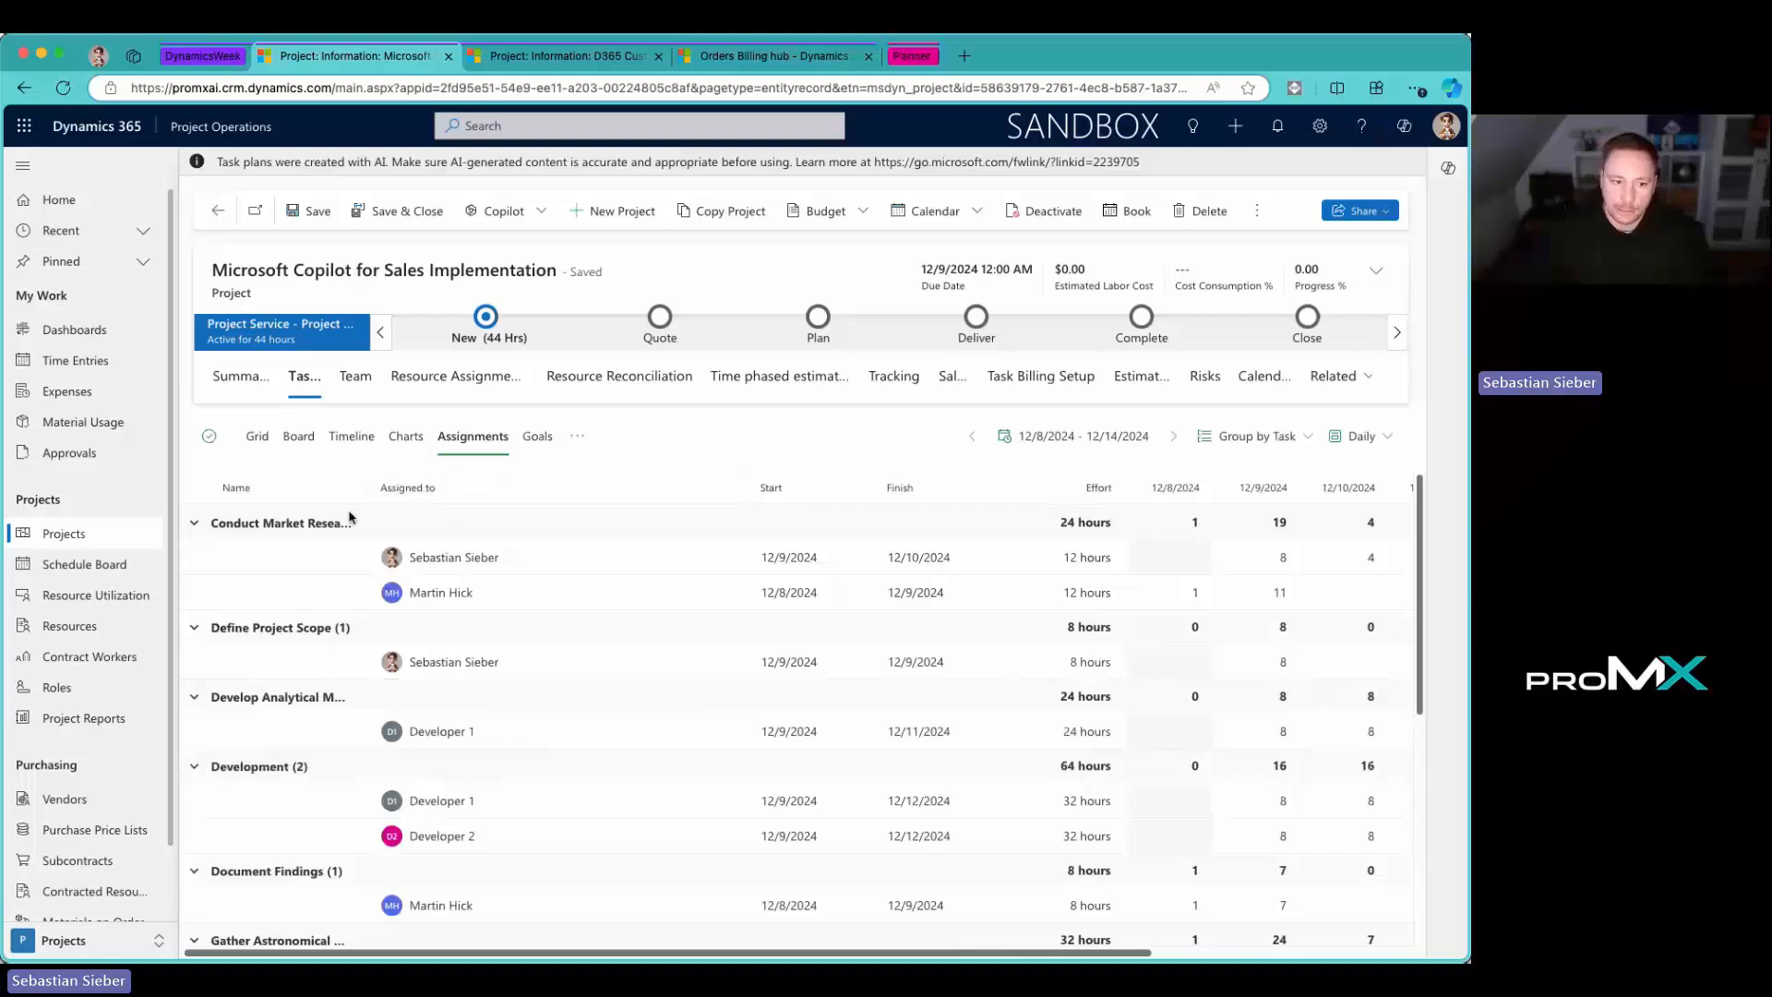
Step: Look through the assignments grouped by task and switch their time scale to weekly
{"action": "scroll", "coordinate": [330, 646], "scroll_direction": "down", "scroll_amount": 3}
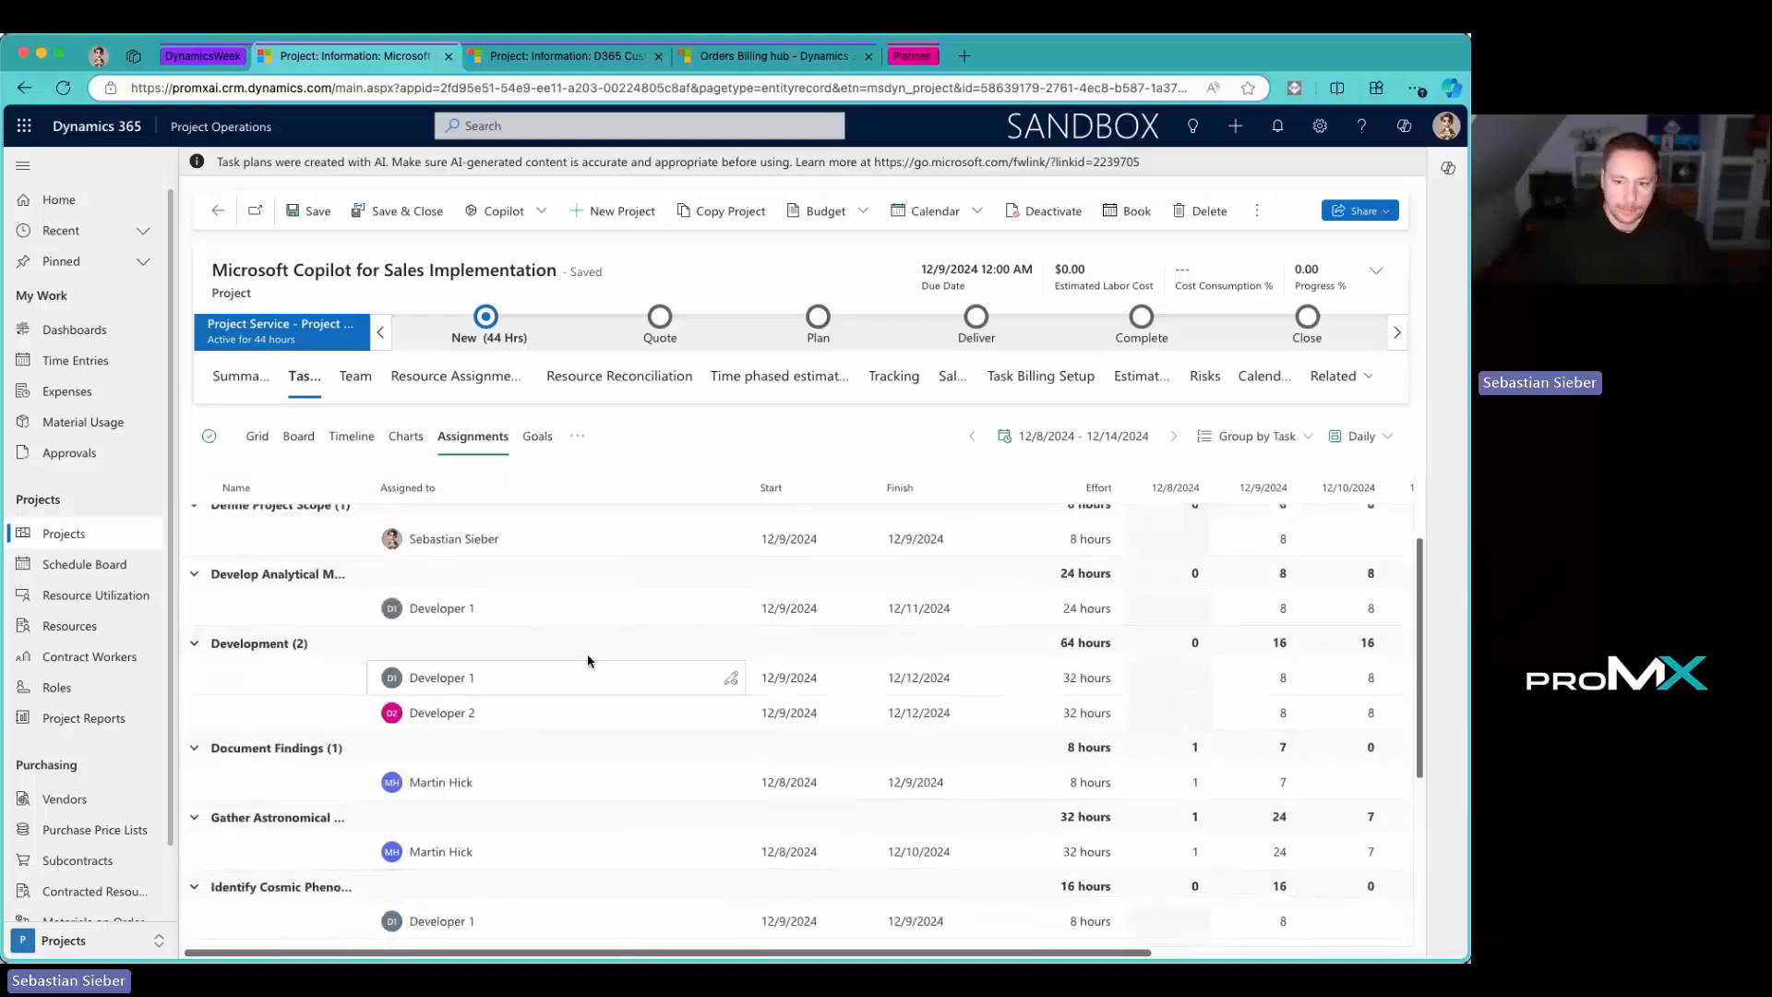
{"action": "scroll", "coordinate": [587, 653], "scroll_direction": "up", "scroll_amount": 3}
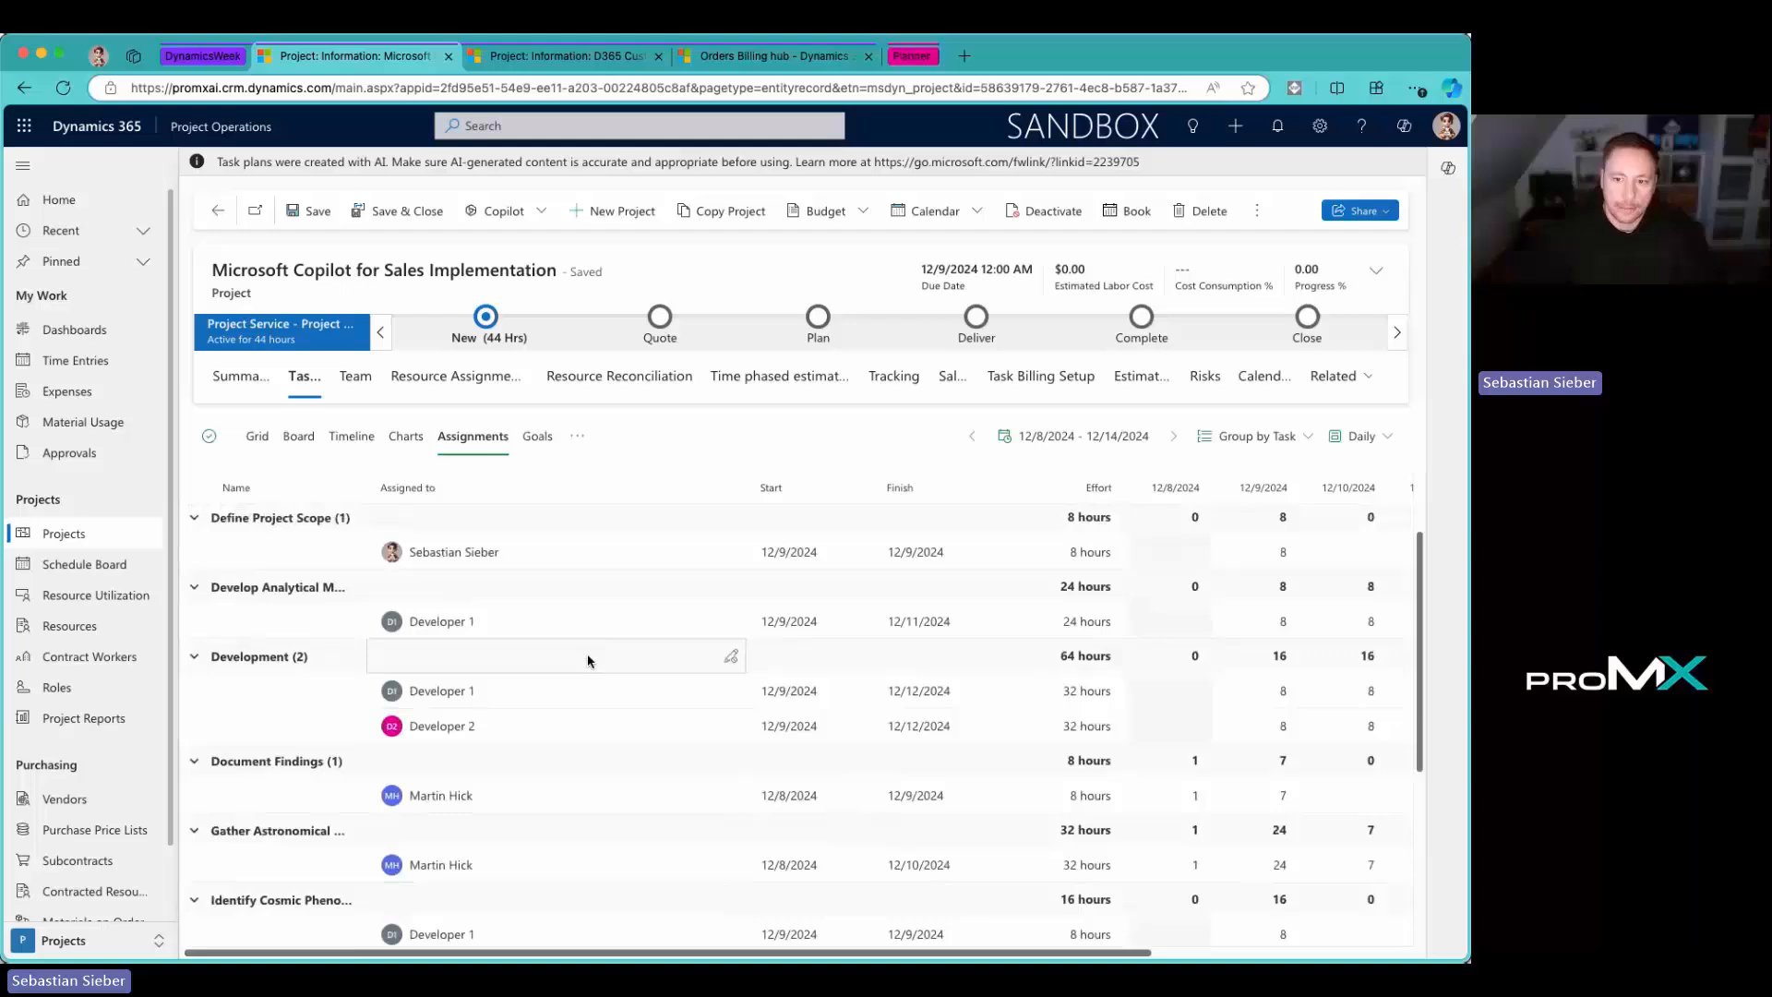
{"action": "left_click", "coordinate": [1385, 444]}
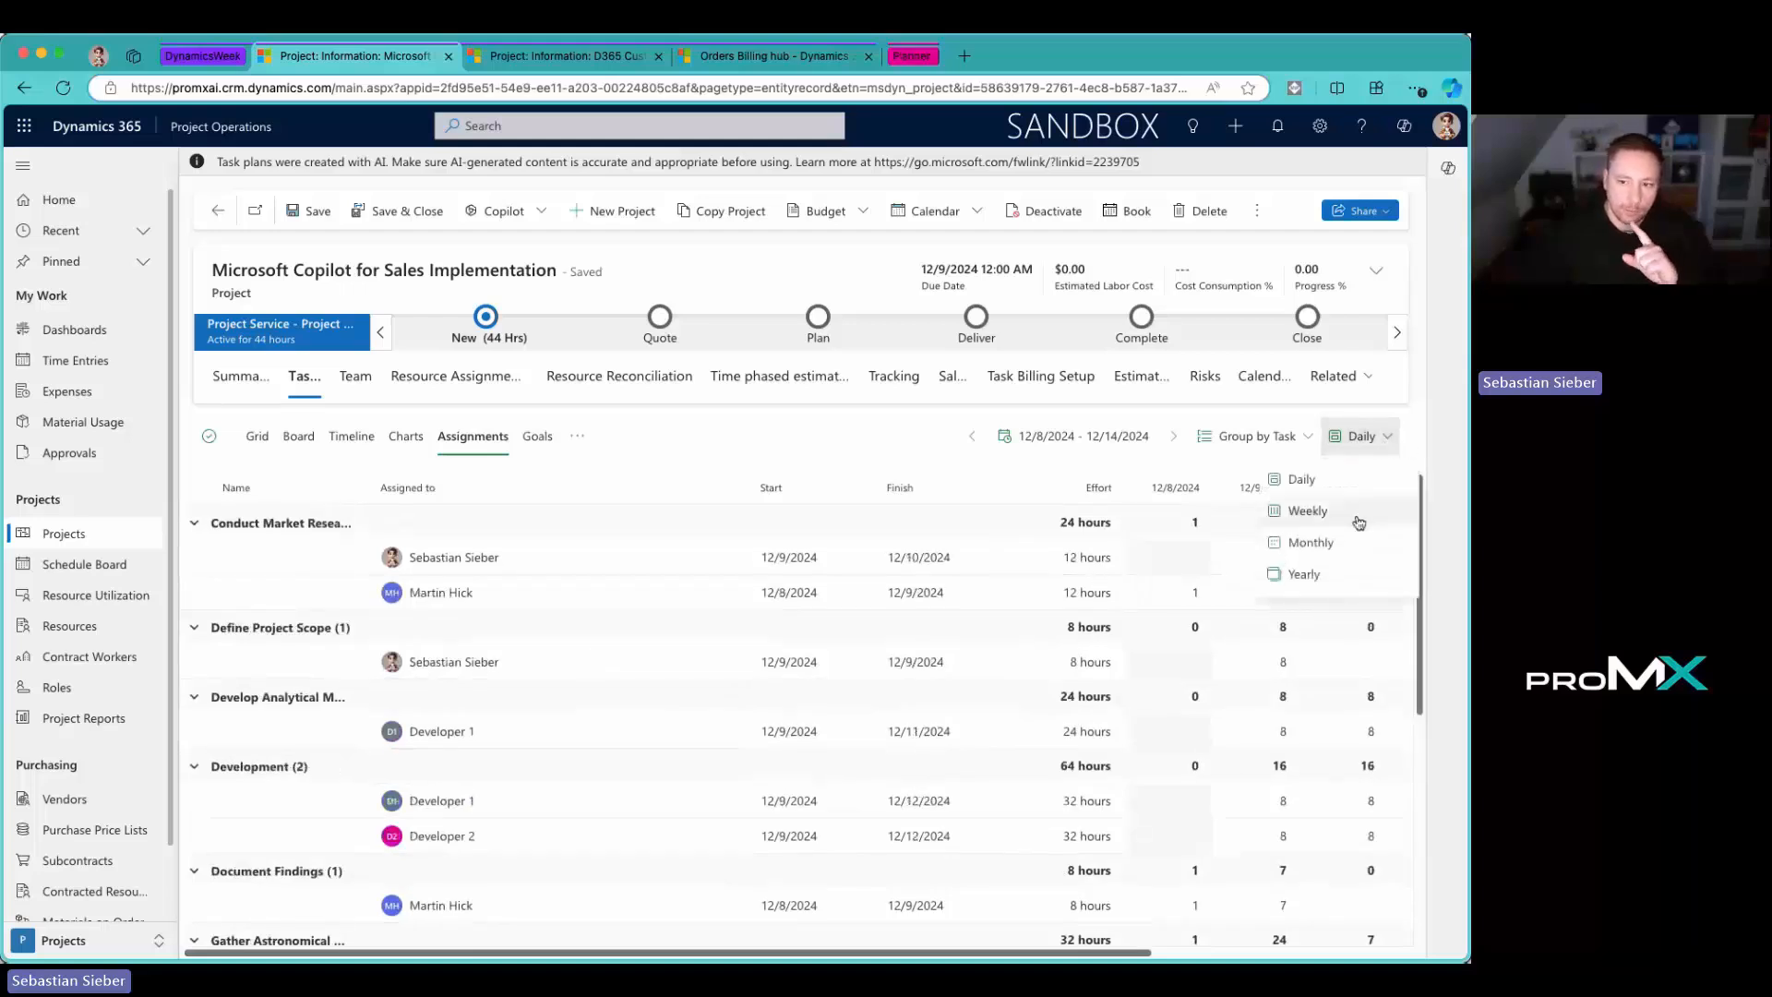
{"action": "left_click", "coordinate": [1353, 512]}
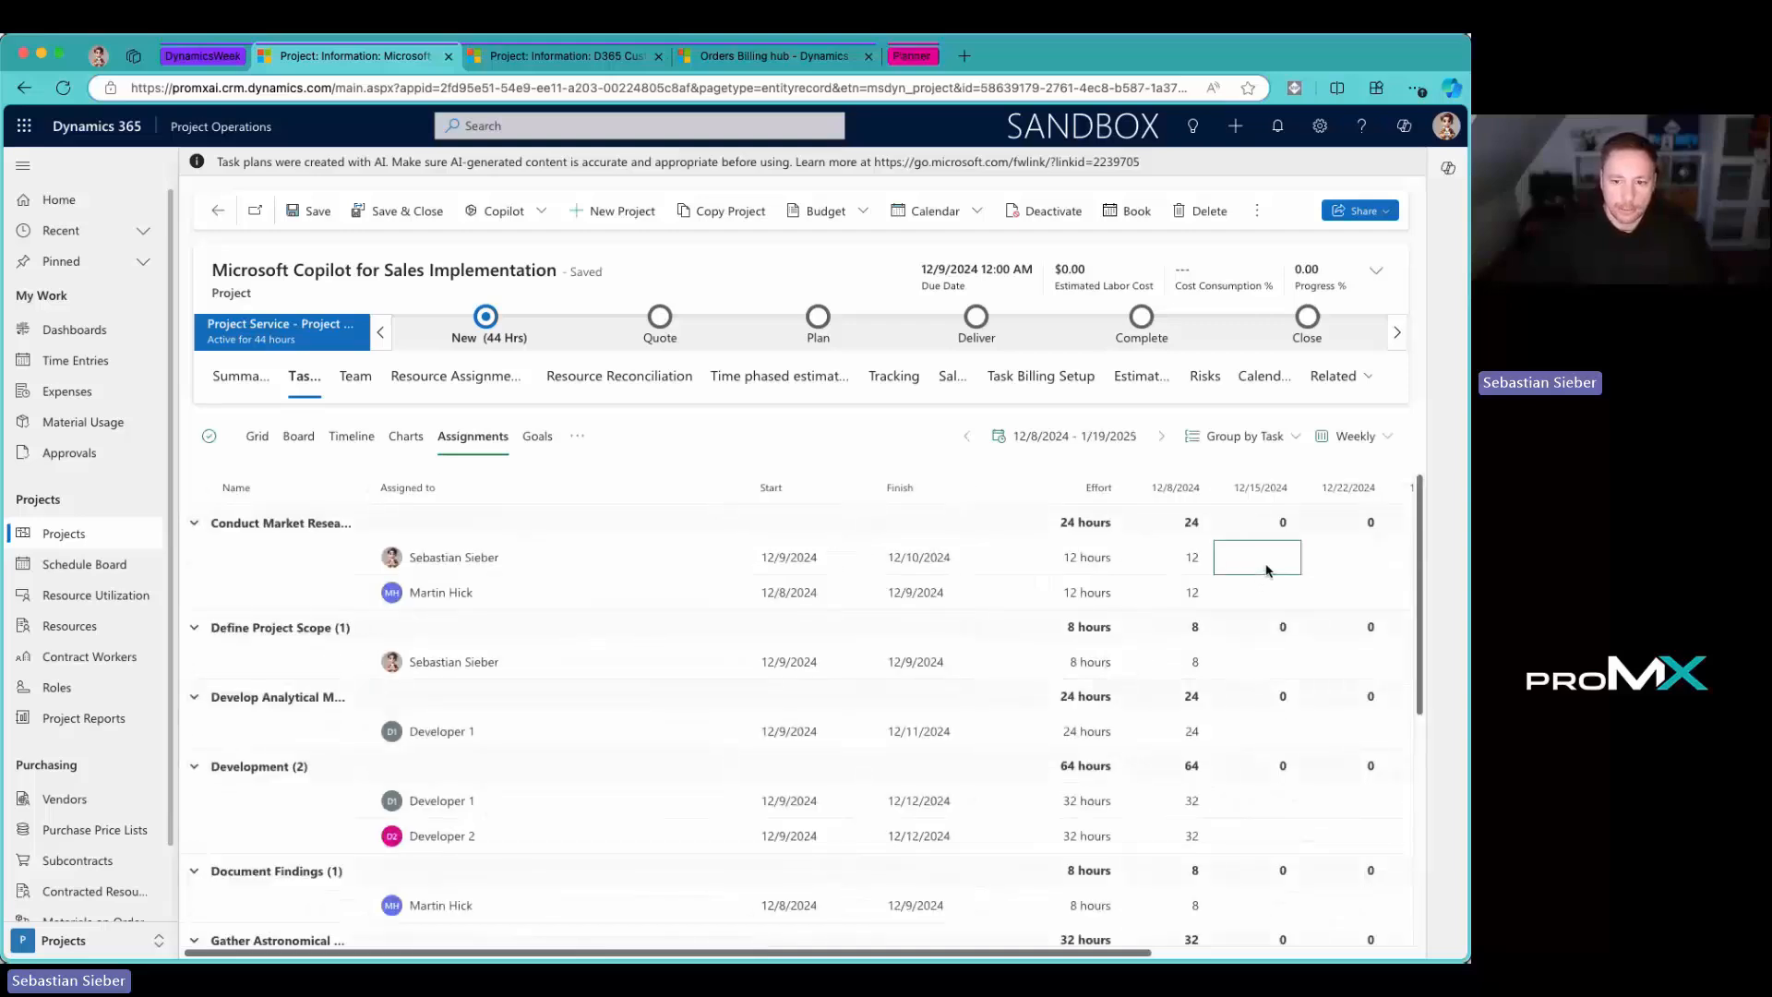
Step: Enter 12 hours for the first Conduct Market Research assignee in each of the weeks of 12/15/2024 and 12/22/2024
{"action": "left_click", "coordinate": [1266, 566]}
{"action": "type", "text": "1"}
{"action": "key", "text": "Tab"}
{"action": "type", "text": "1"}
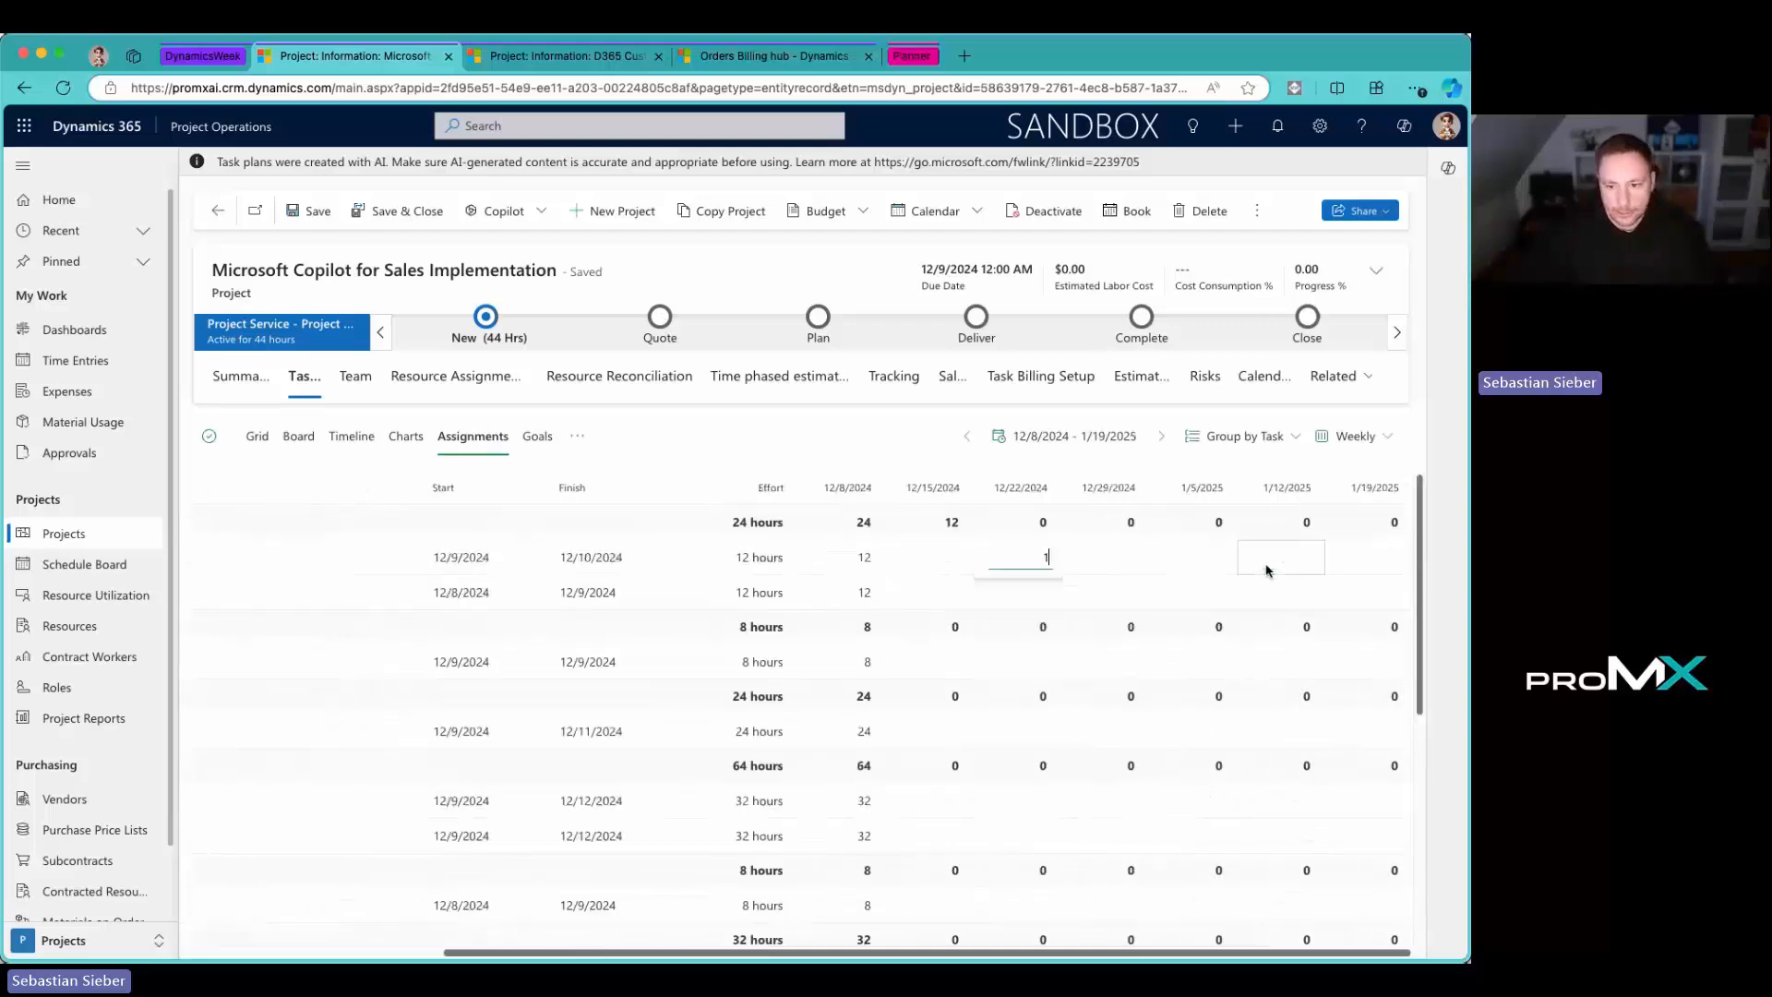
{"action": "type", "text": "2"}
{"action": "key", "text": "Return"}
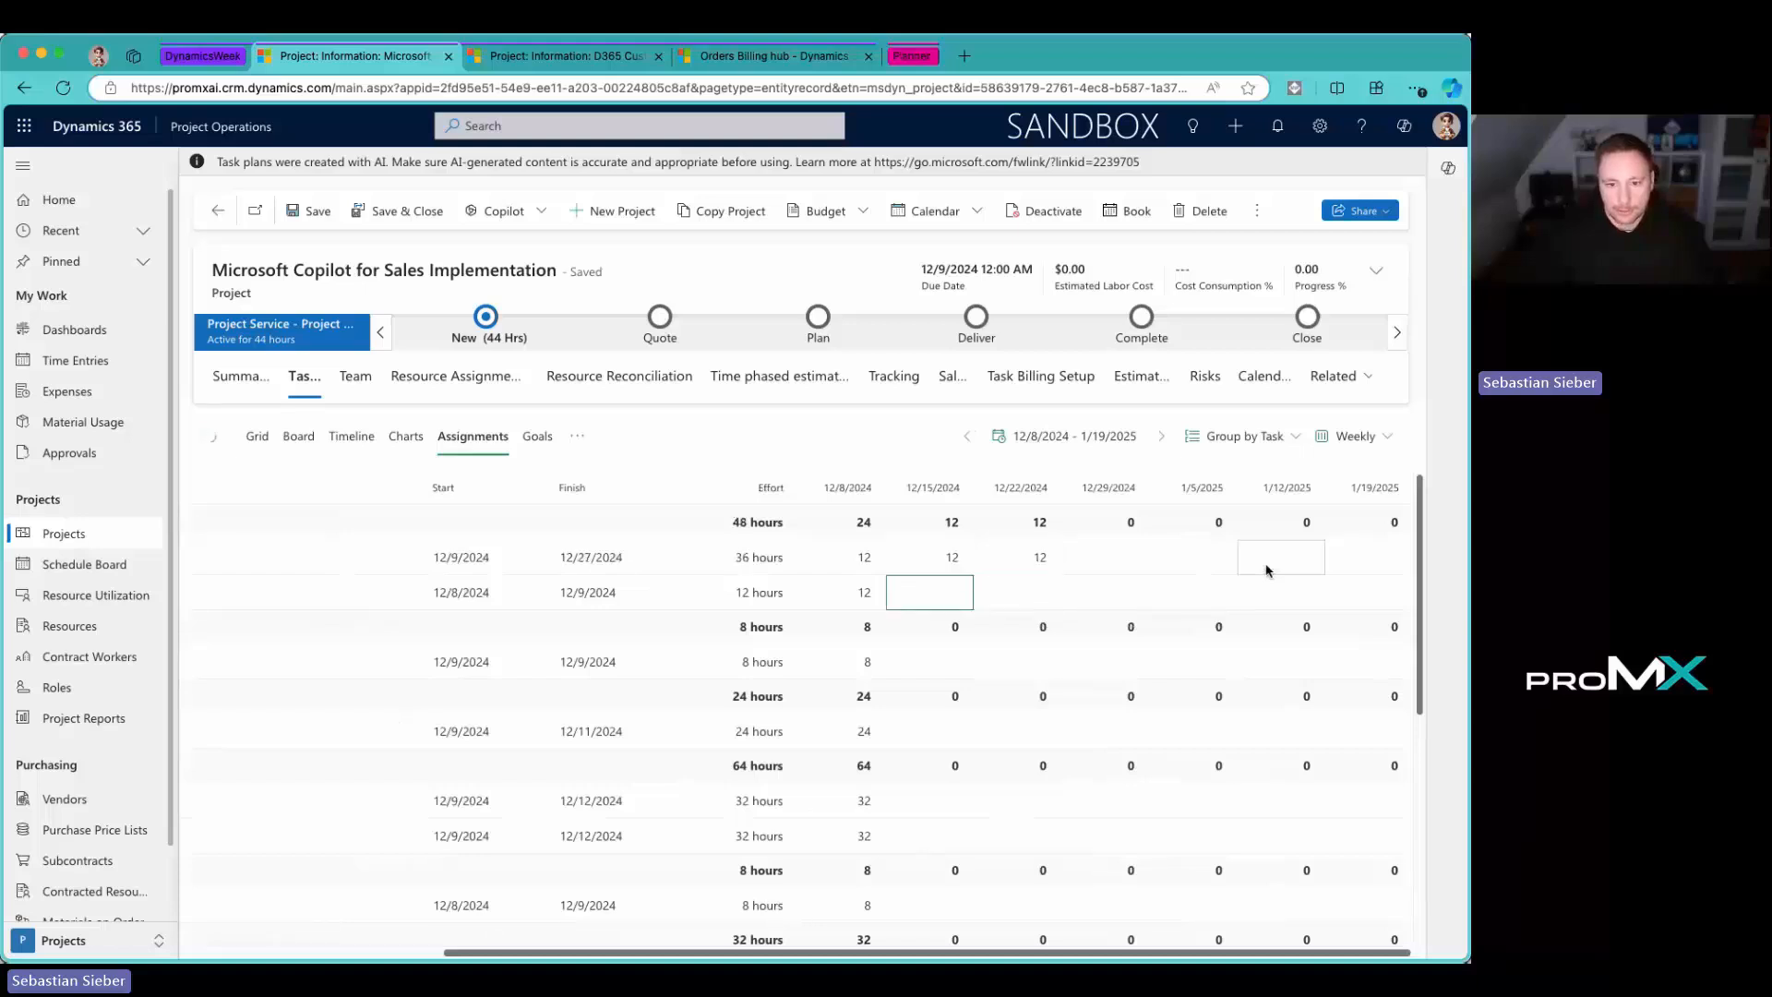
Step: Enter 8 hours in the week of 12/15/2024 for the second Conduct Market Research assignee and for the Define Project Scope assignee
{"action": "type", "text": "9"}
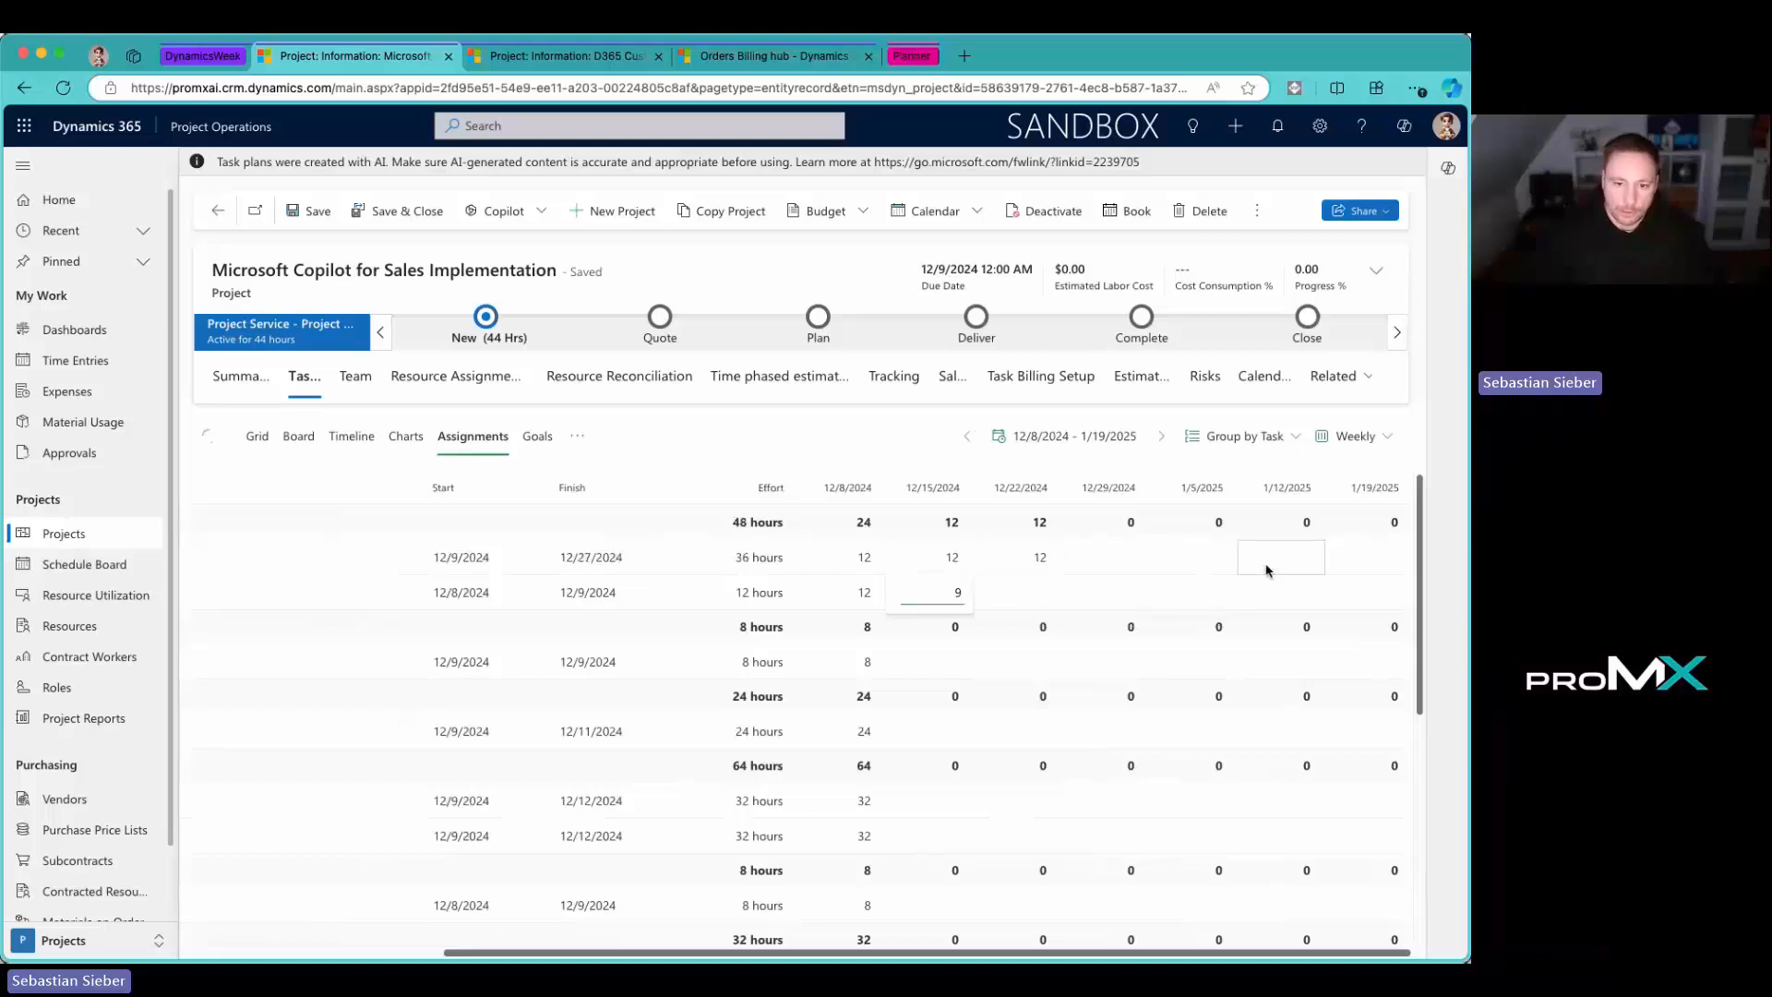
{"action": "left_click", "coordinate": [945, 656]}
{"action": "type", "text": "8"}
{"action": "key", "text": "Return"}
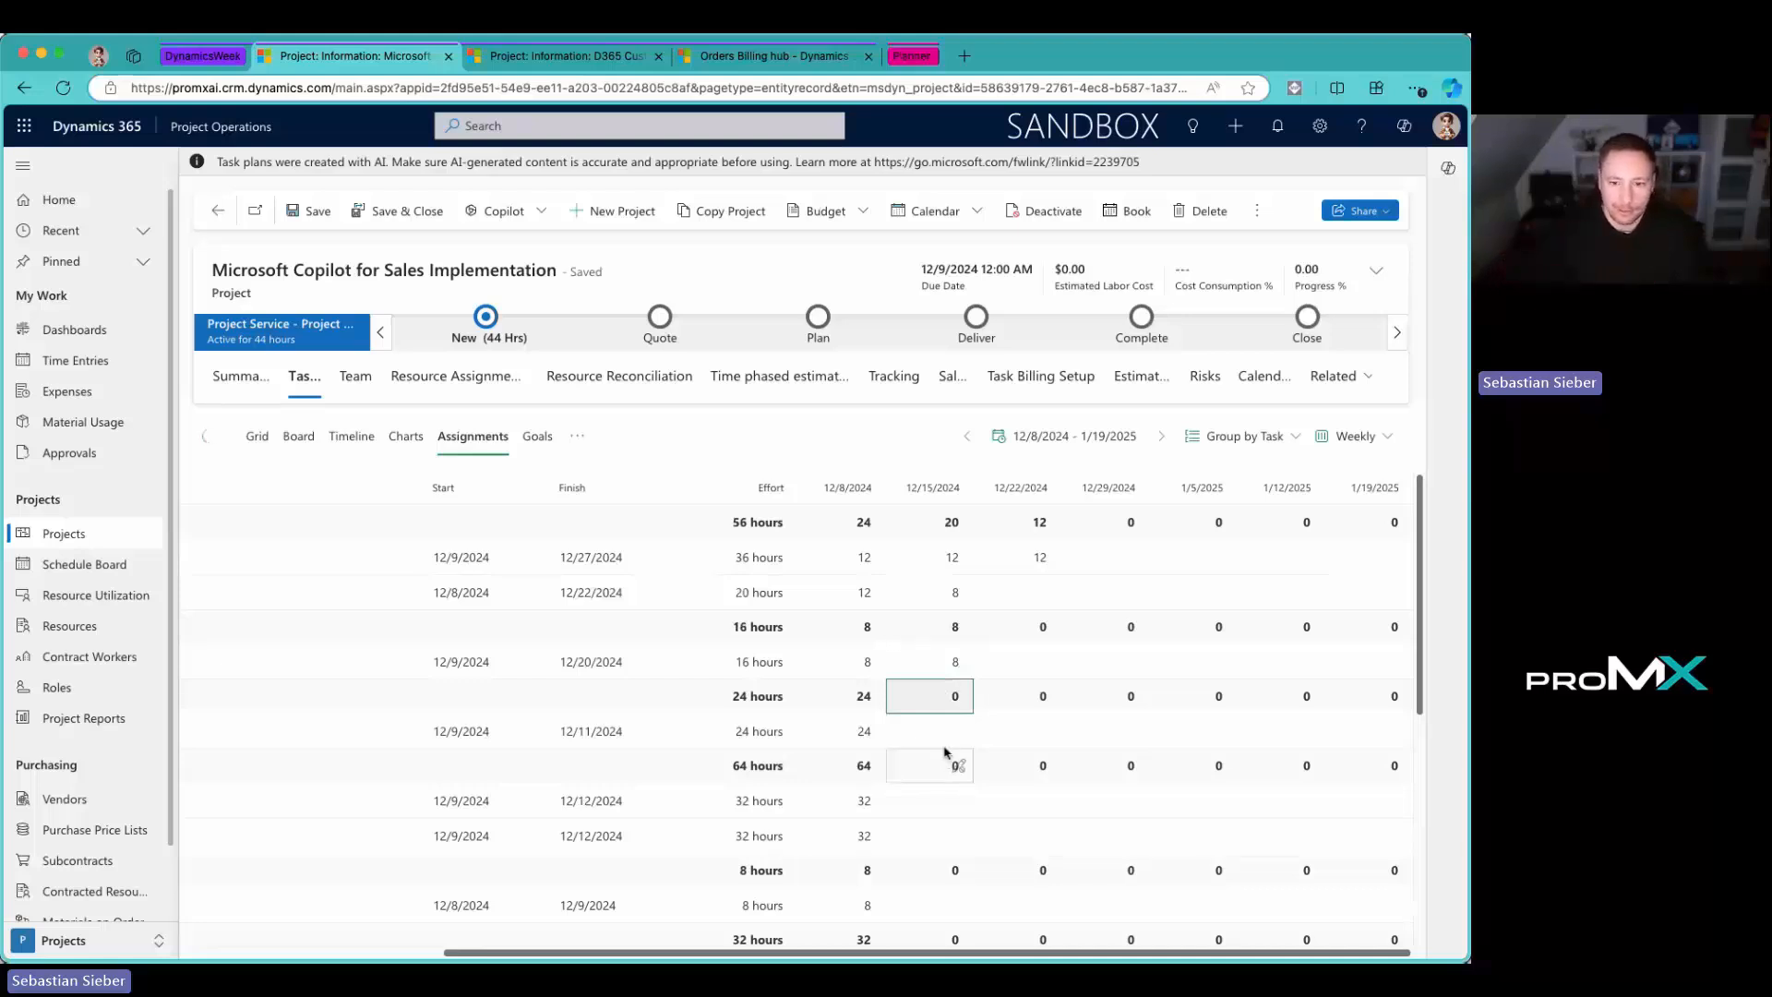
Step: Enter 12 hours for Developer 1 on the Develop Analytical Models task in the week of 12/15/2024
{"action": "left_click", "coordinate": [946, 742]}
{"action": "type", "text": "12"}
{"action": "left_click", "coordinate": [947, 803]}
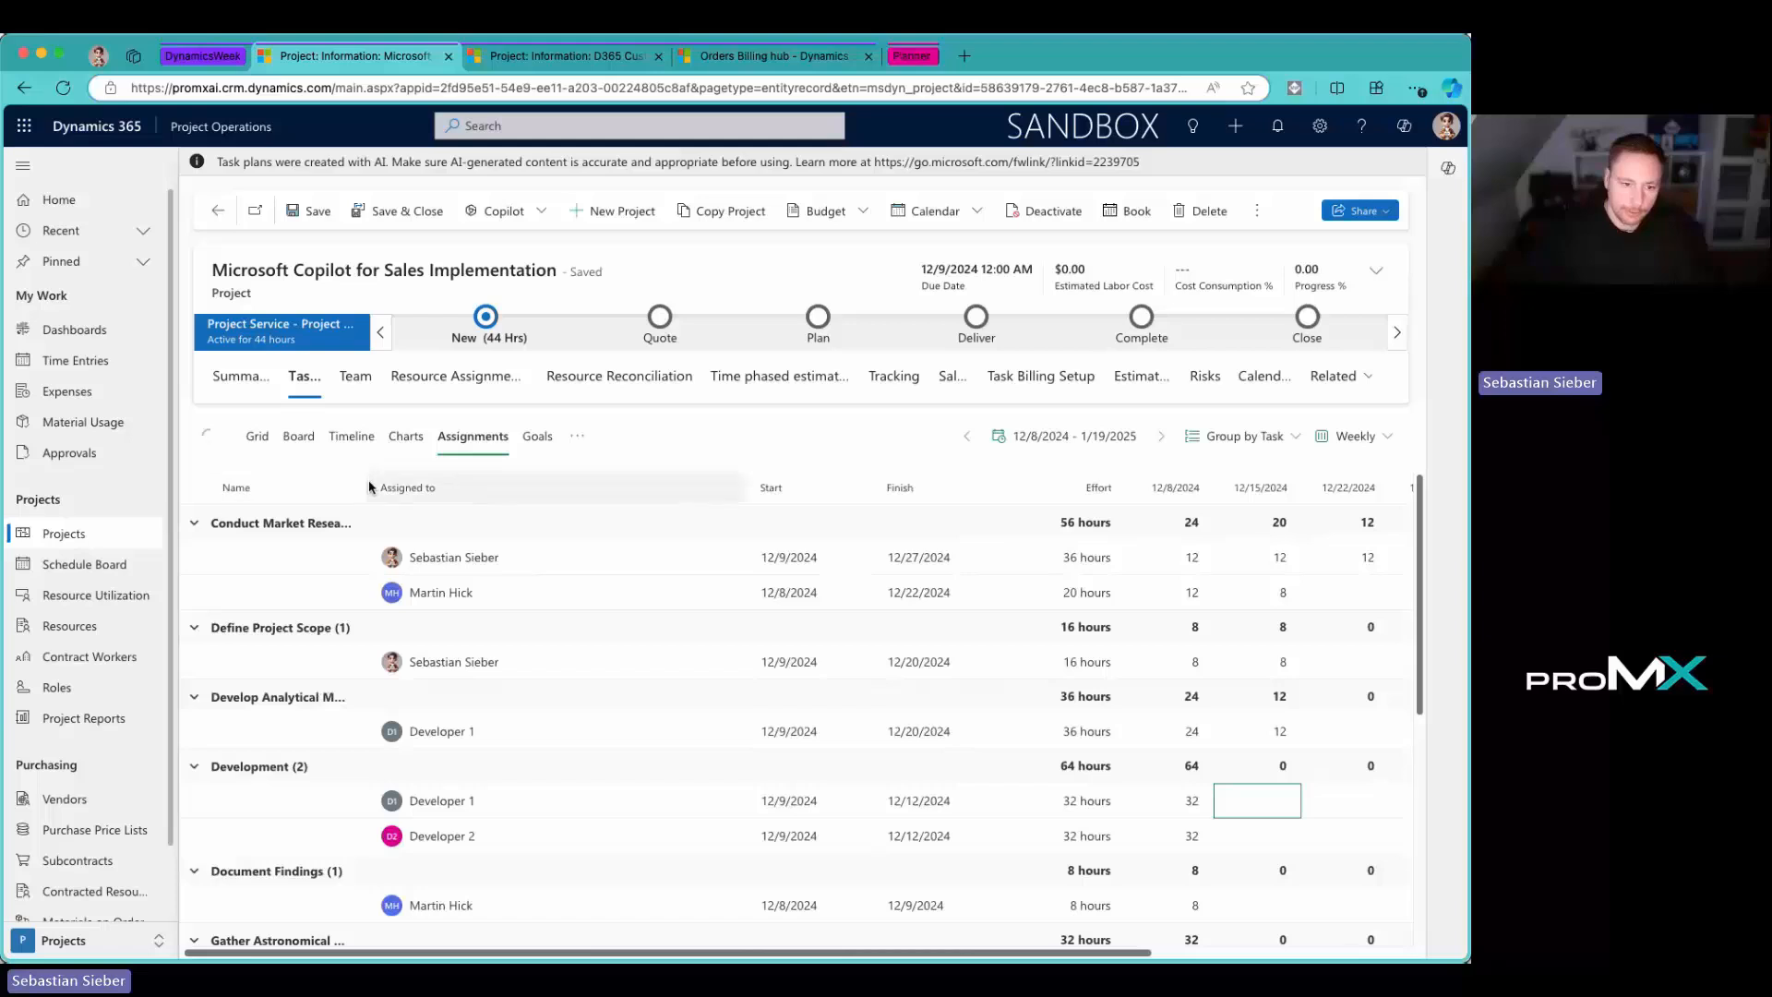
{"action": "left_click", "coordinate": [325, 702]}
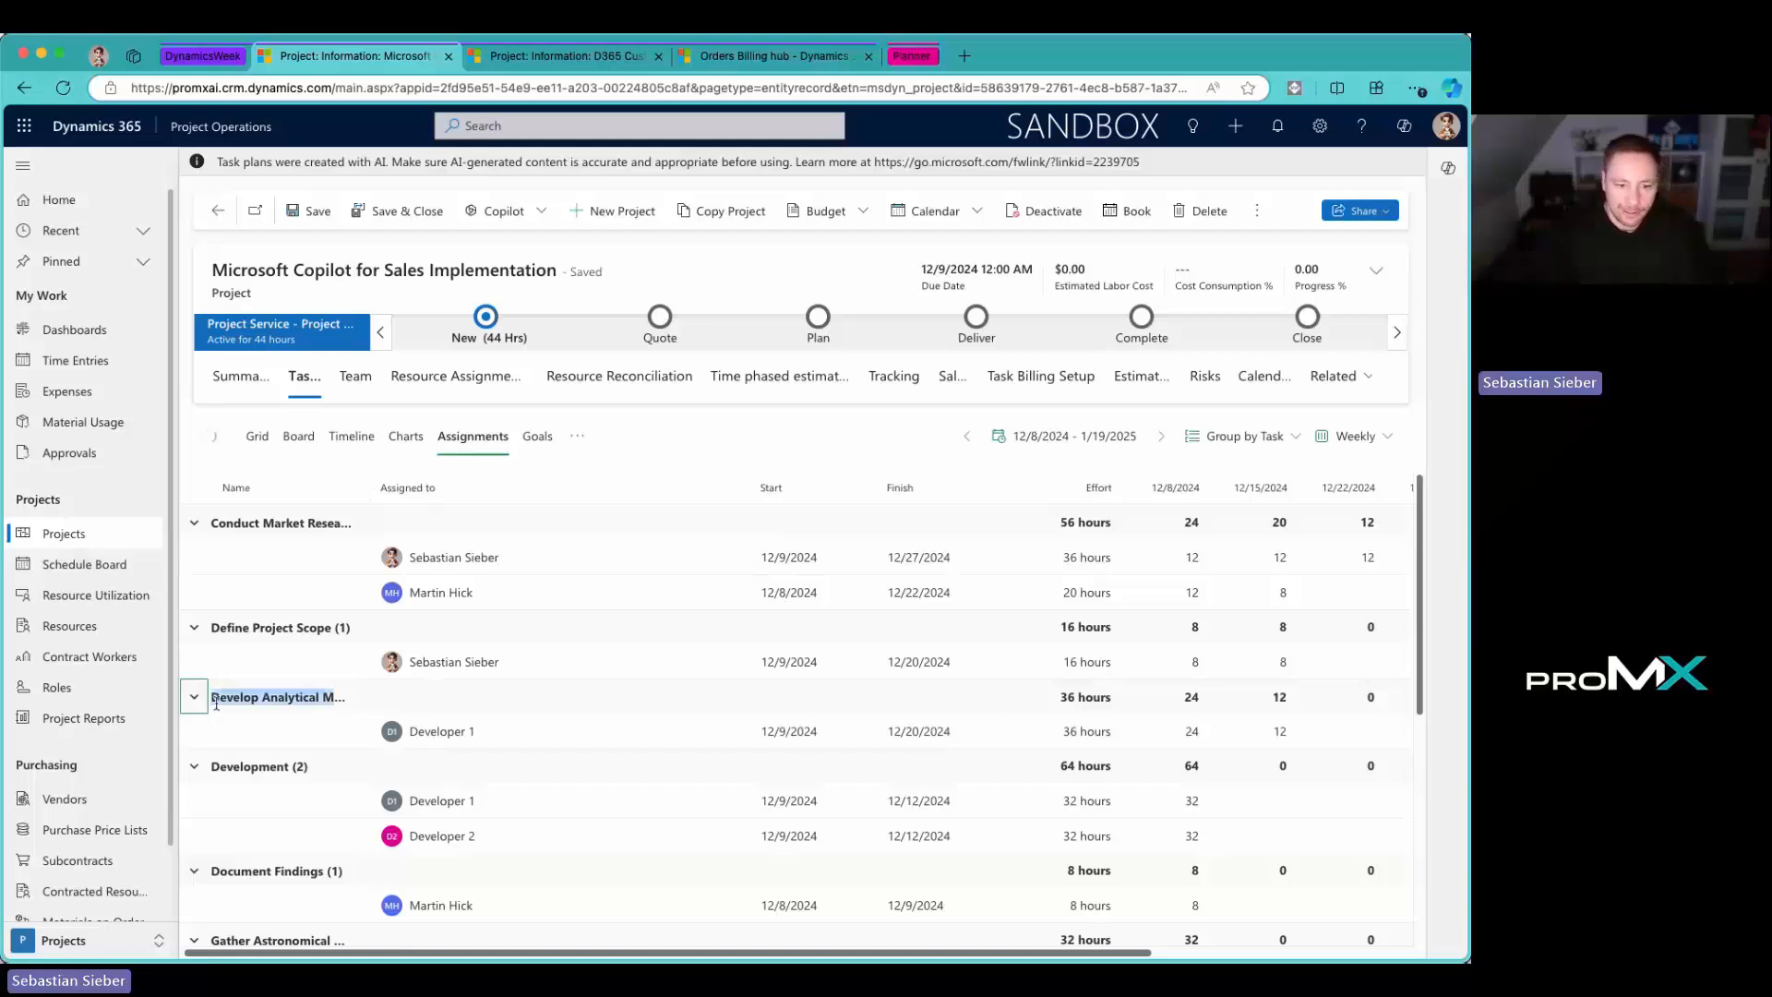
{"action": "scroll", "coordinate": [595, 731], "scroll_direction": "right", "scroll_amount": 5}
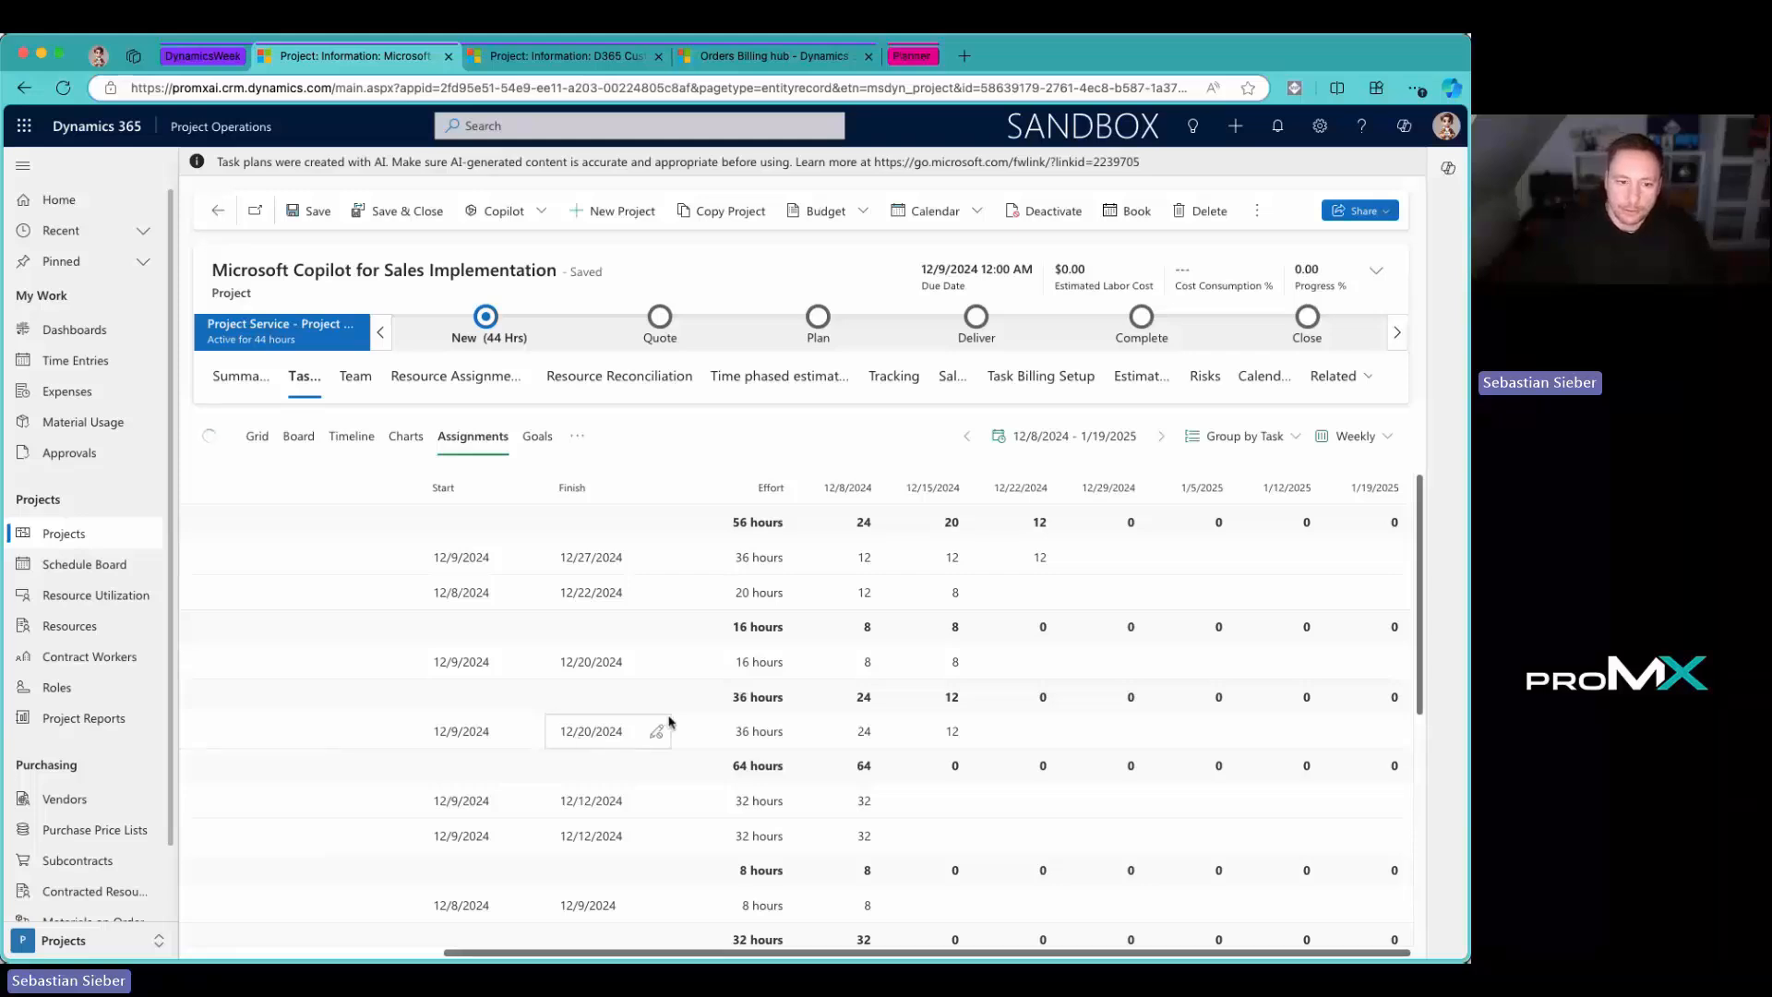
{"action": "scroll", "coordinate": [669, 723], "scroll_direction": "left", "scroll_amount": 4}
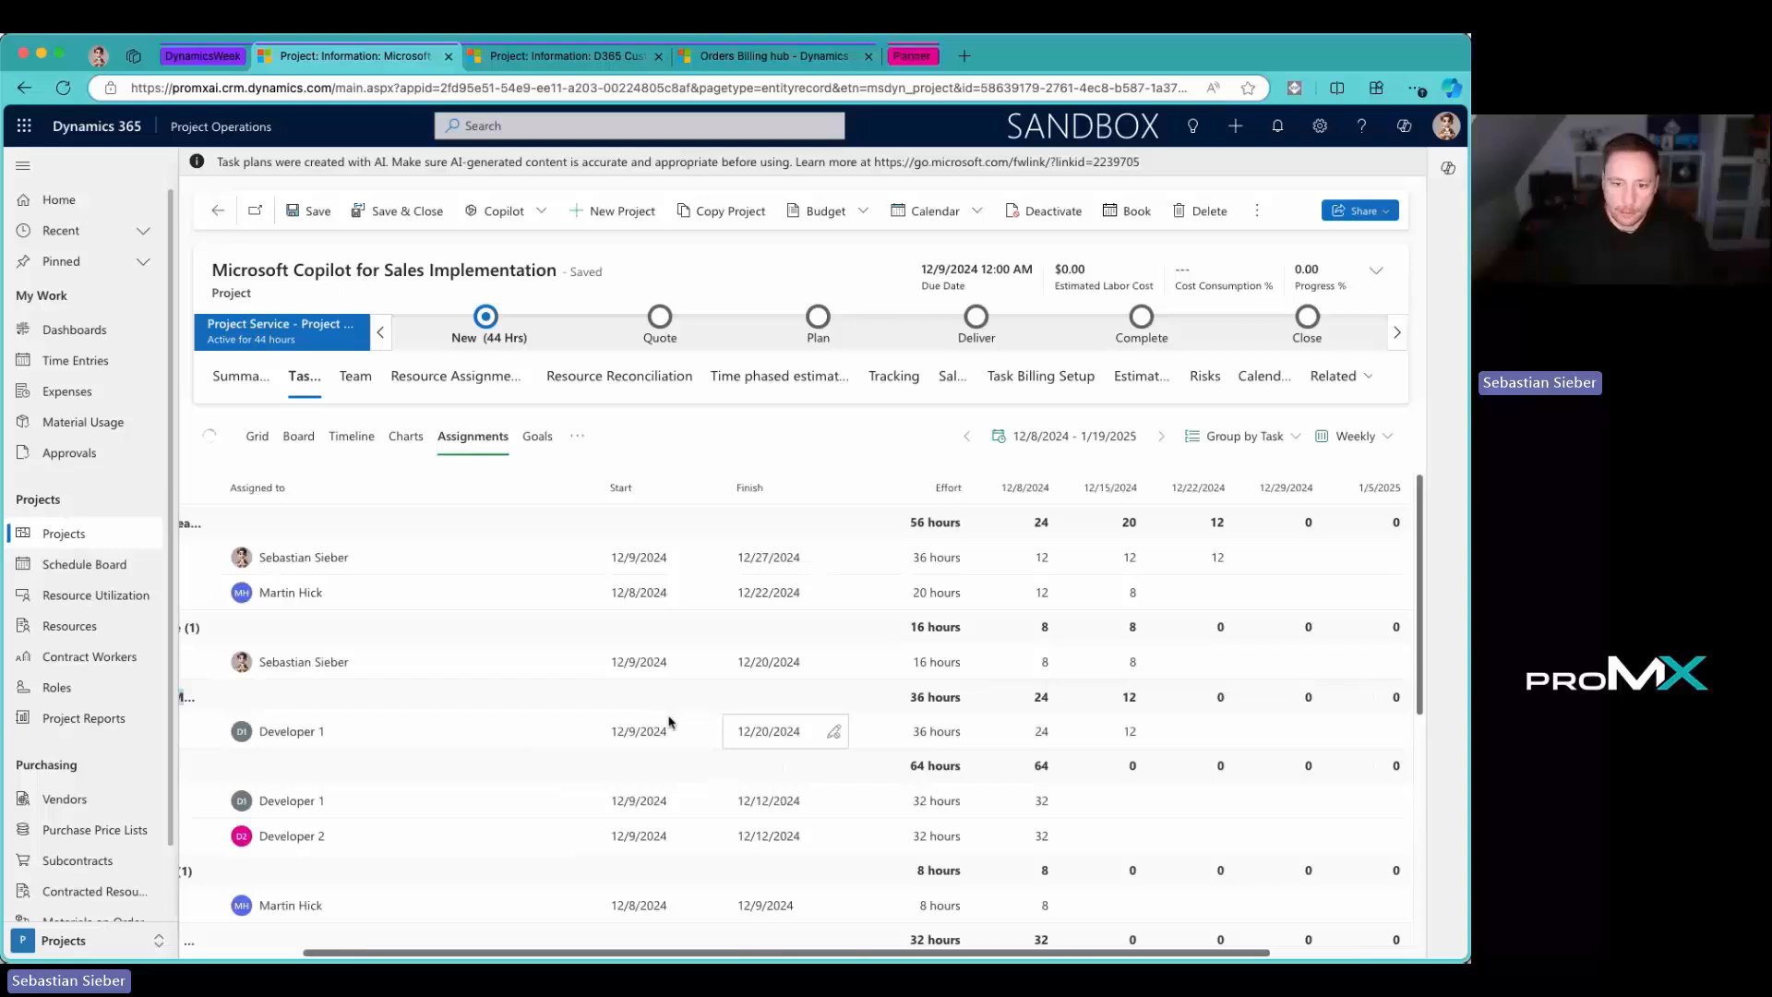
Step: Switch the assignments to daily and give the first Conduct Market Research assignee 4 hours each on 12/11, 12/12 and 12/13/2024
{"action": "left_click", "coordinate": [1345, 449]}
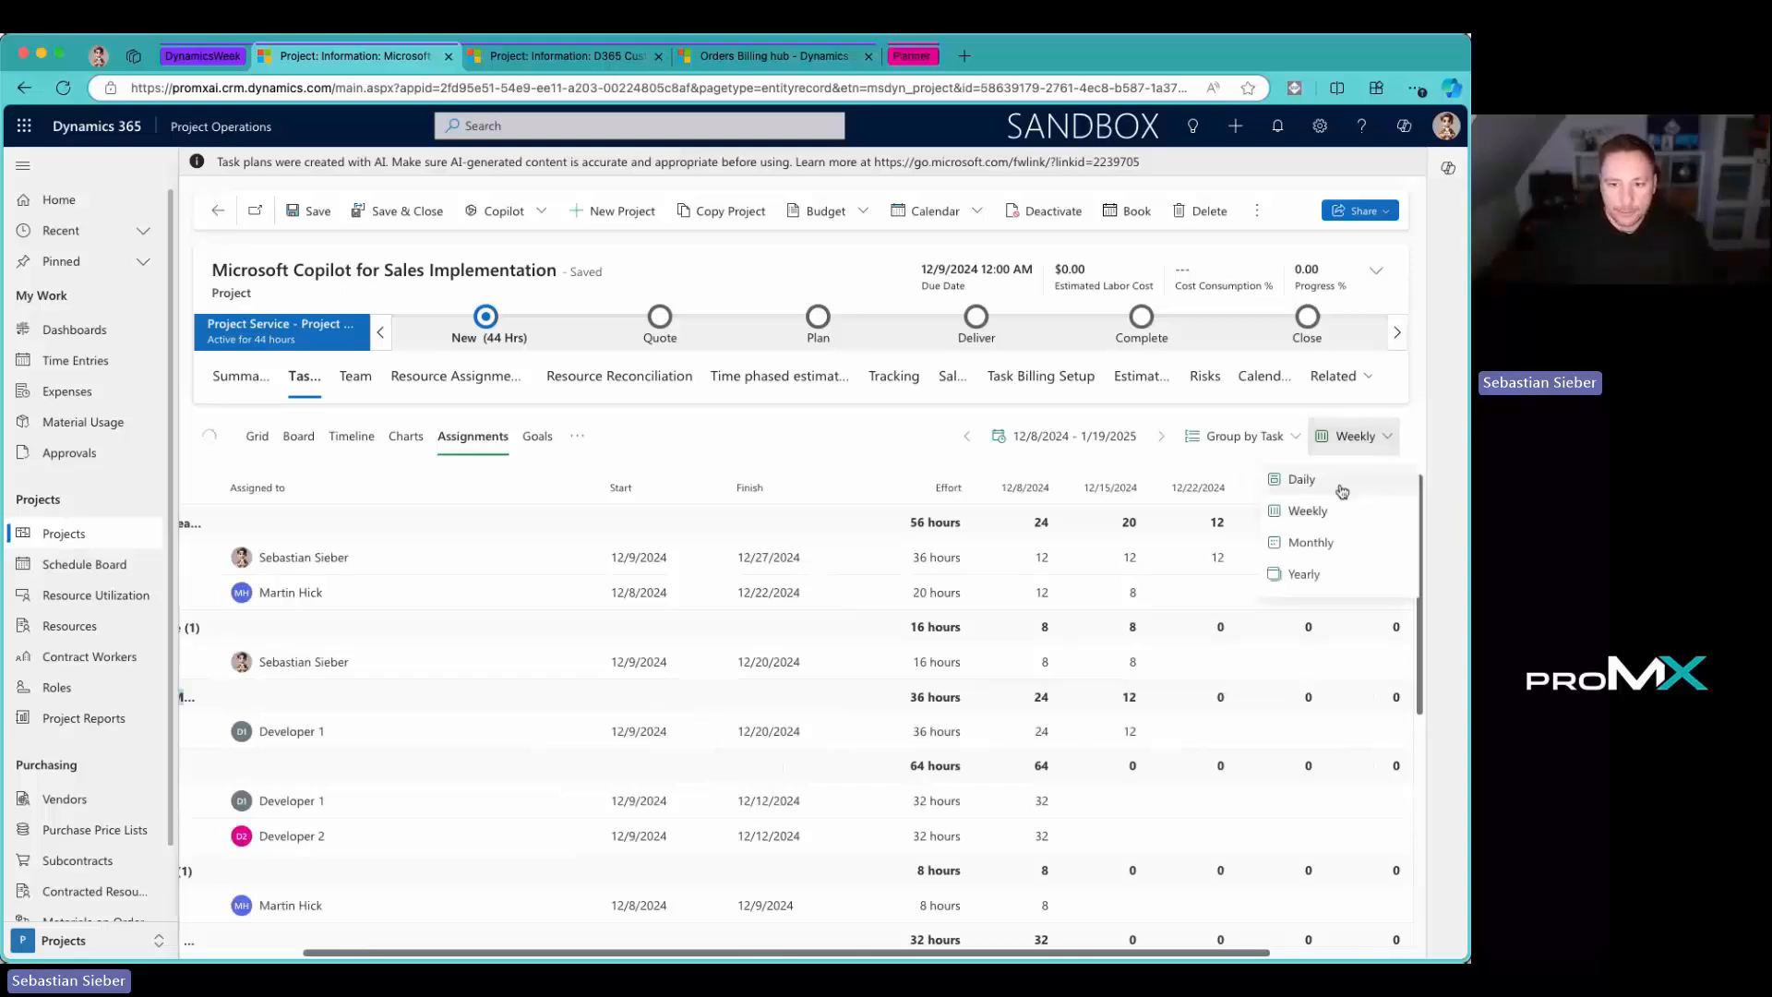
{"action": "left_click", "coordinate": [1301, 479]}
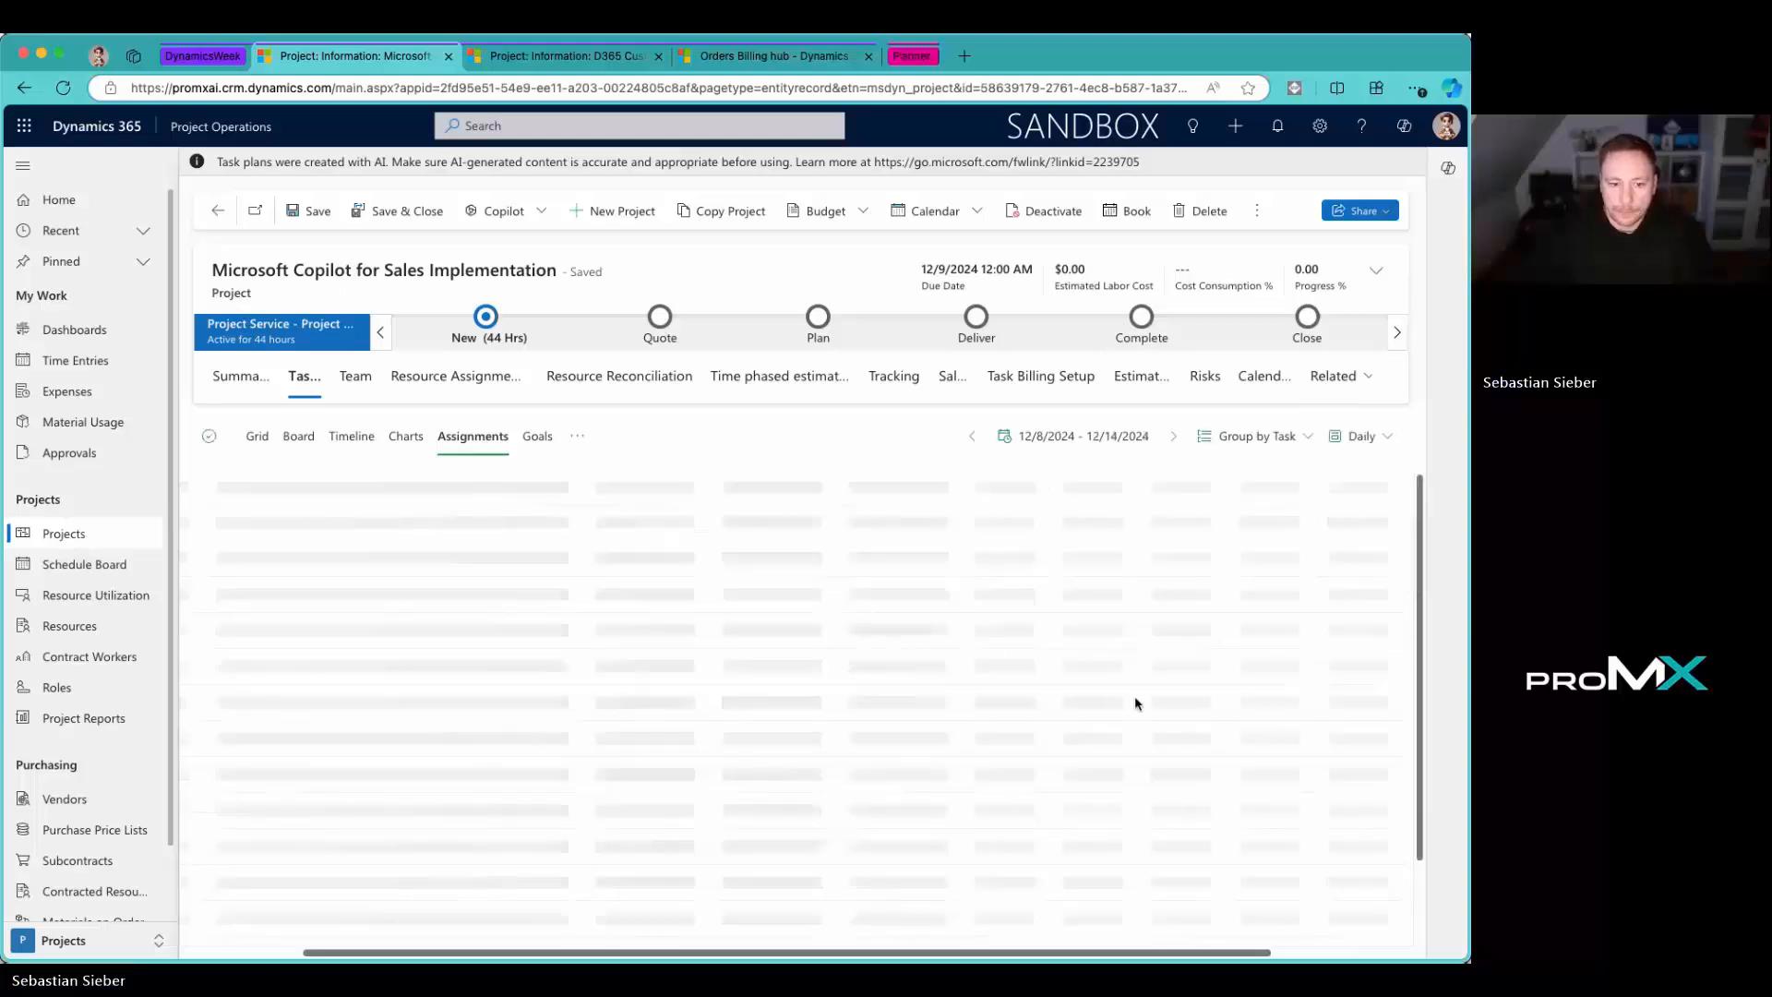
{"action": "scroll", "coordinate": [1135, 701], "scroll_direction": "right", "scroll_amount": 4}
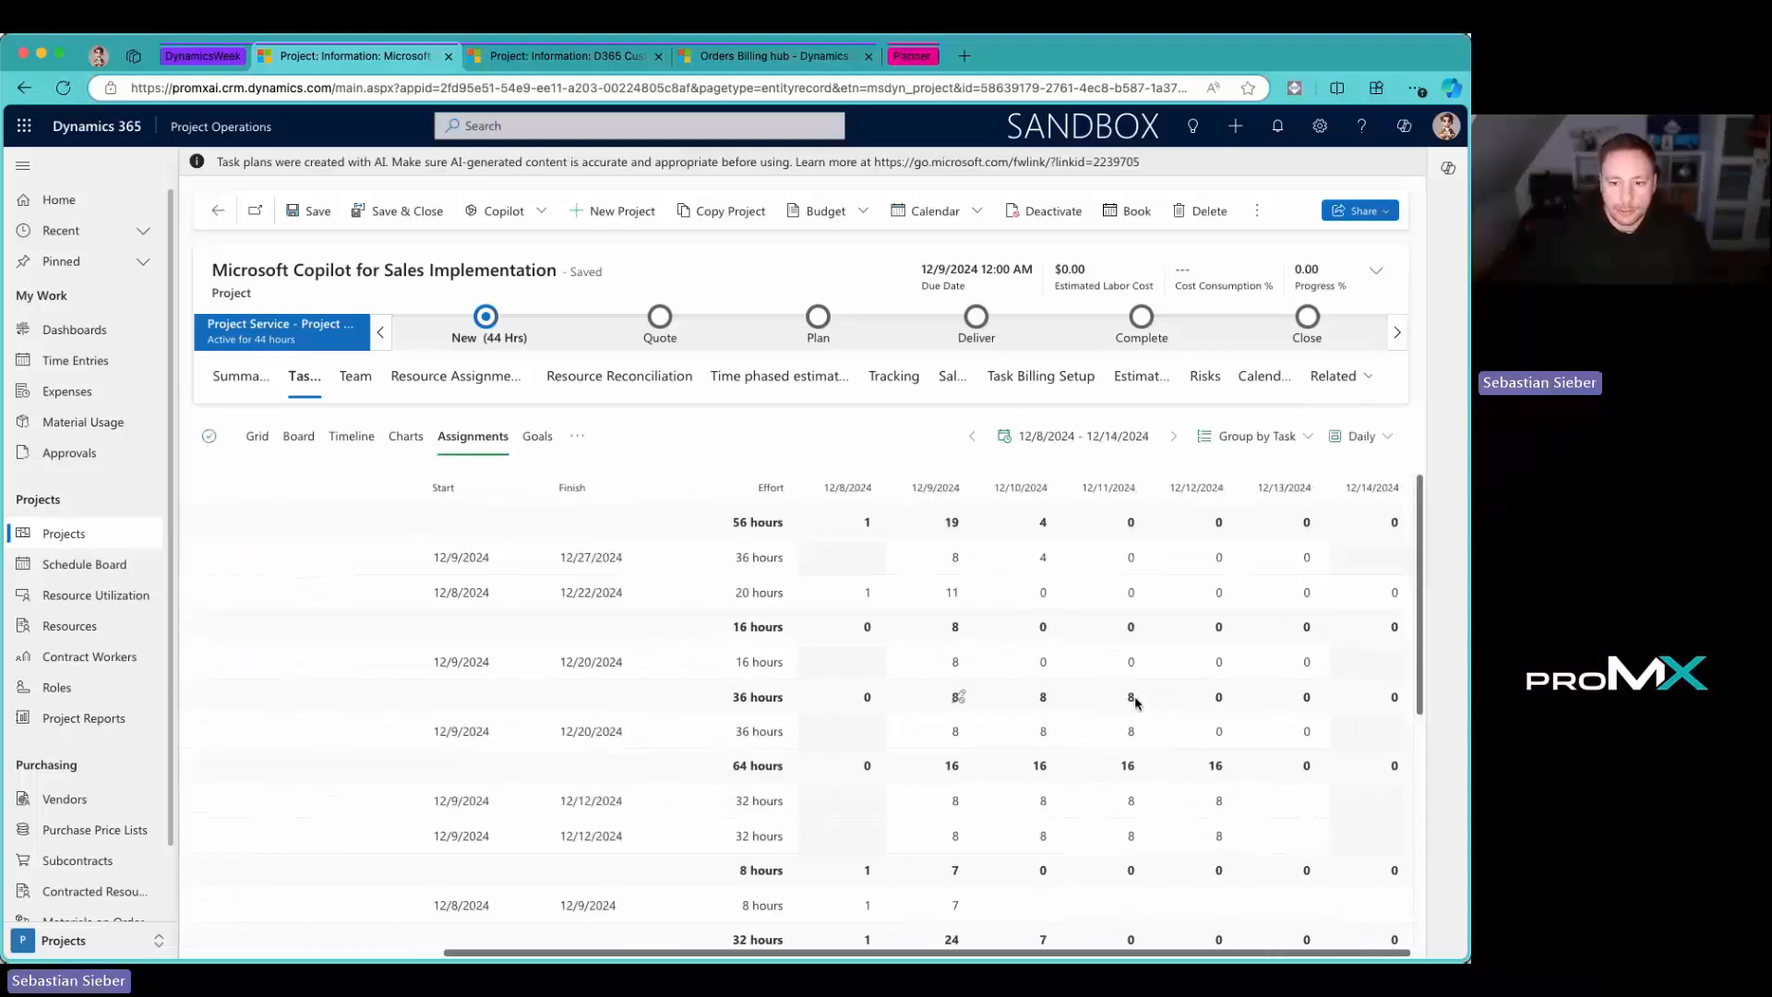
{"action": "left_click", "coordinate": [1127, 557]}
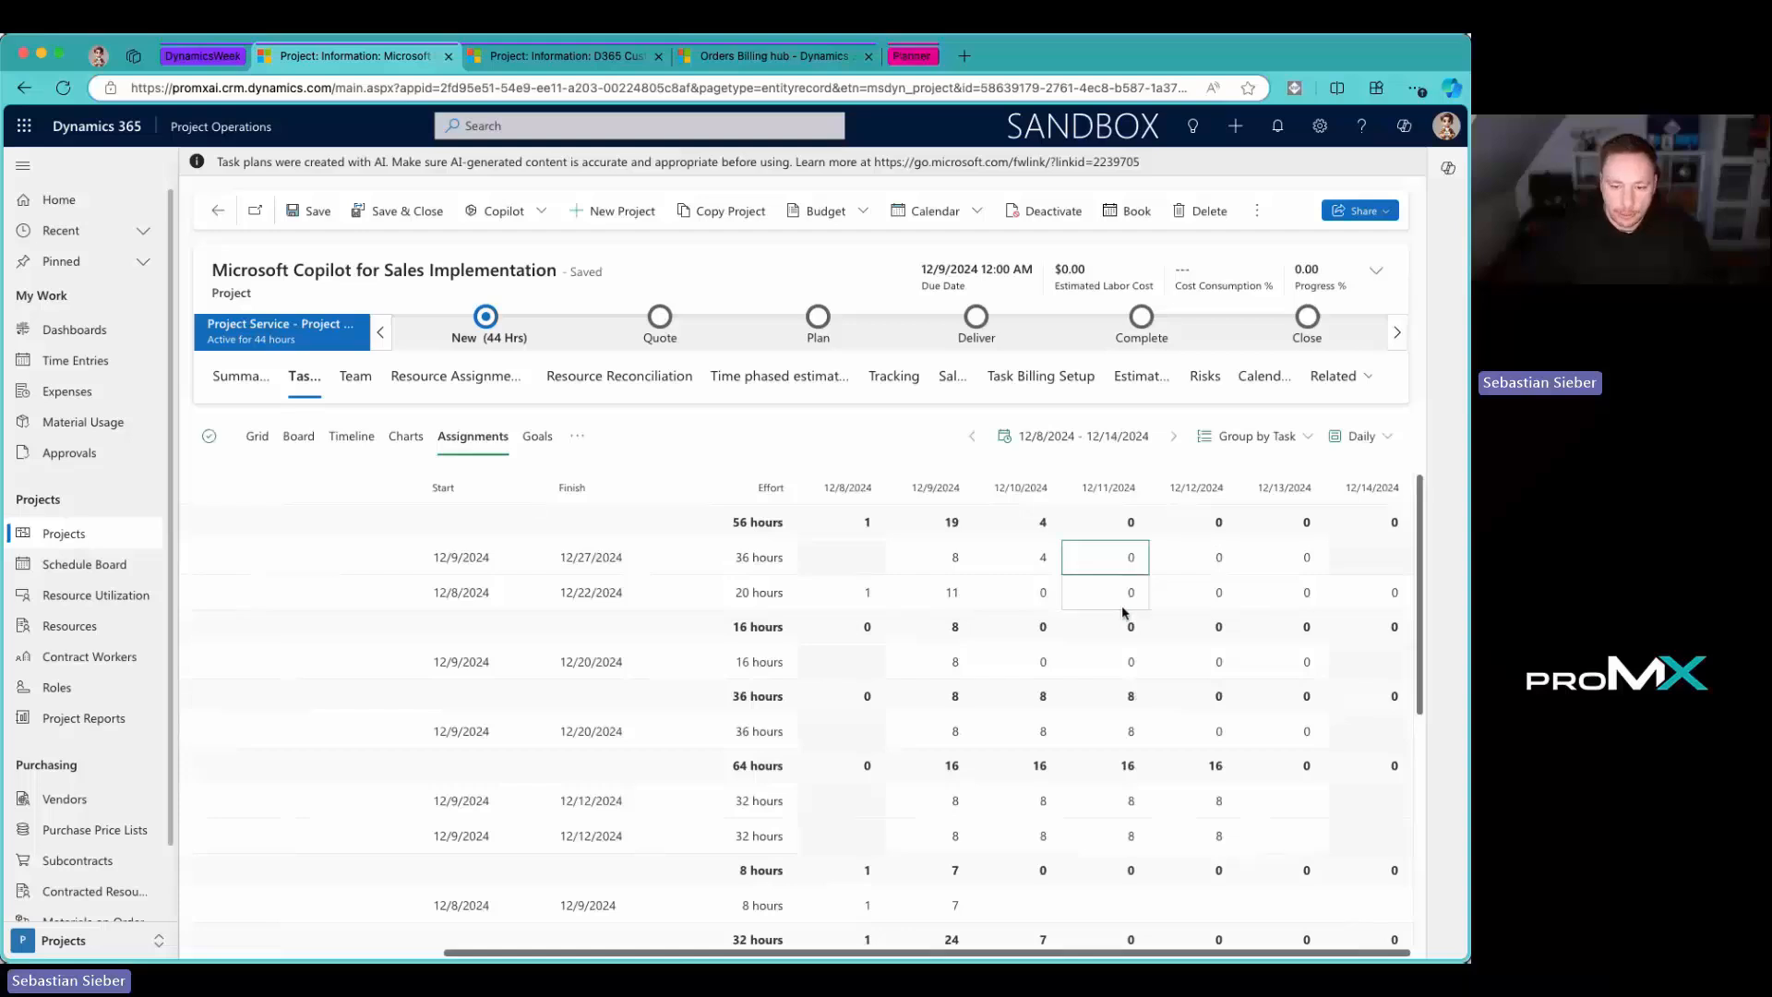
{"action": "type", "text": "4"}
{"action": "key", "text": "Tab"}
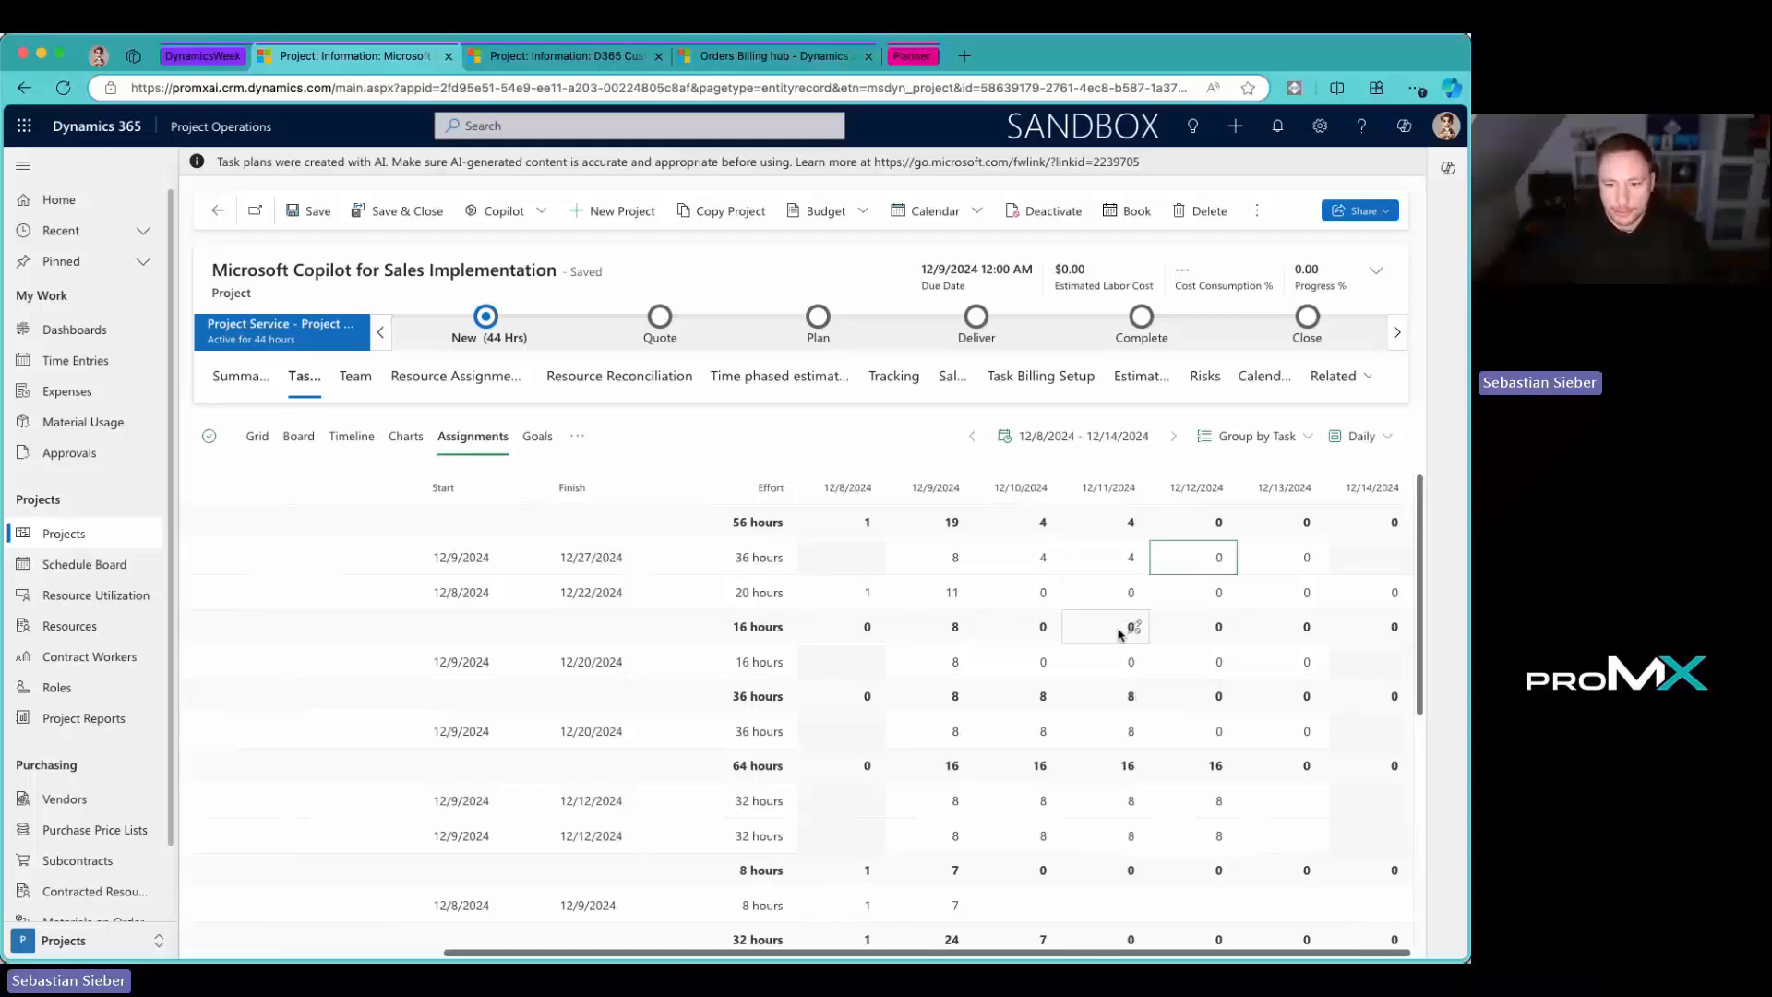
{"action": "type", "text": "4"}
{"action": "key", "text": "Tab"}
{"action": "type", "text": "4"}
{"action": "key", "text": "Tab"}
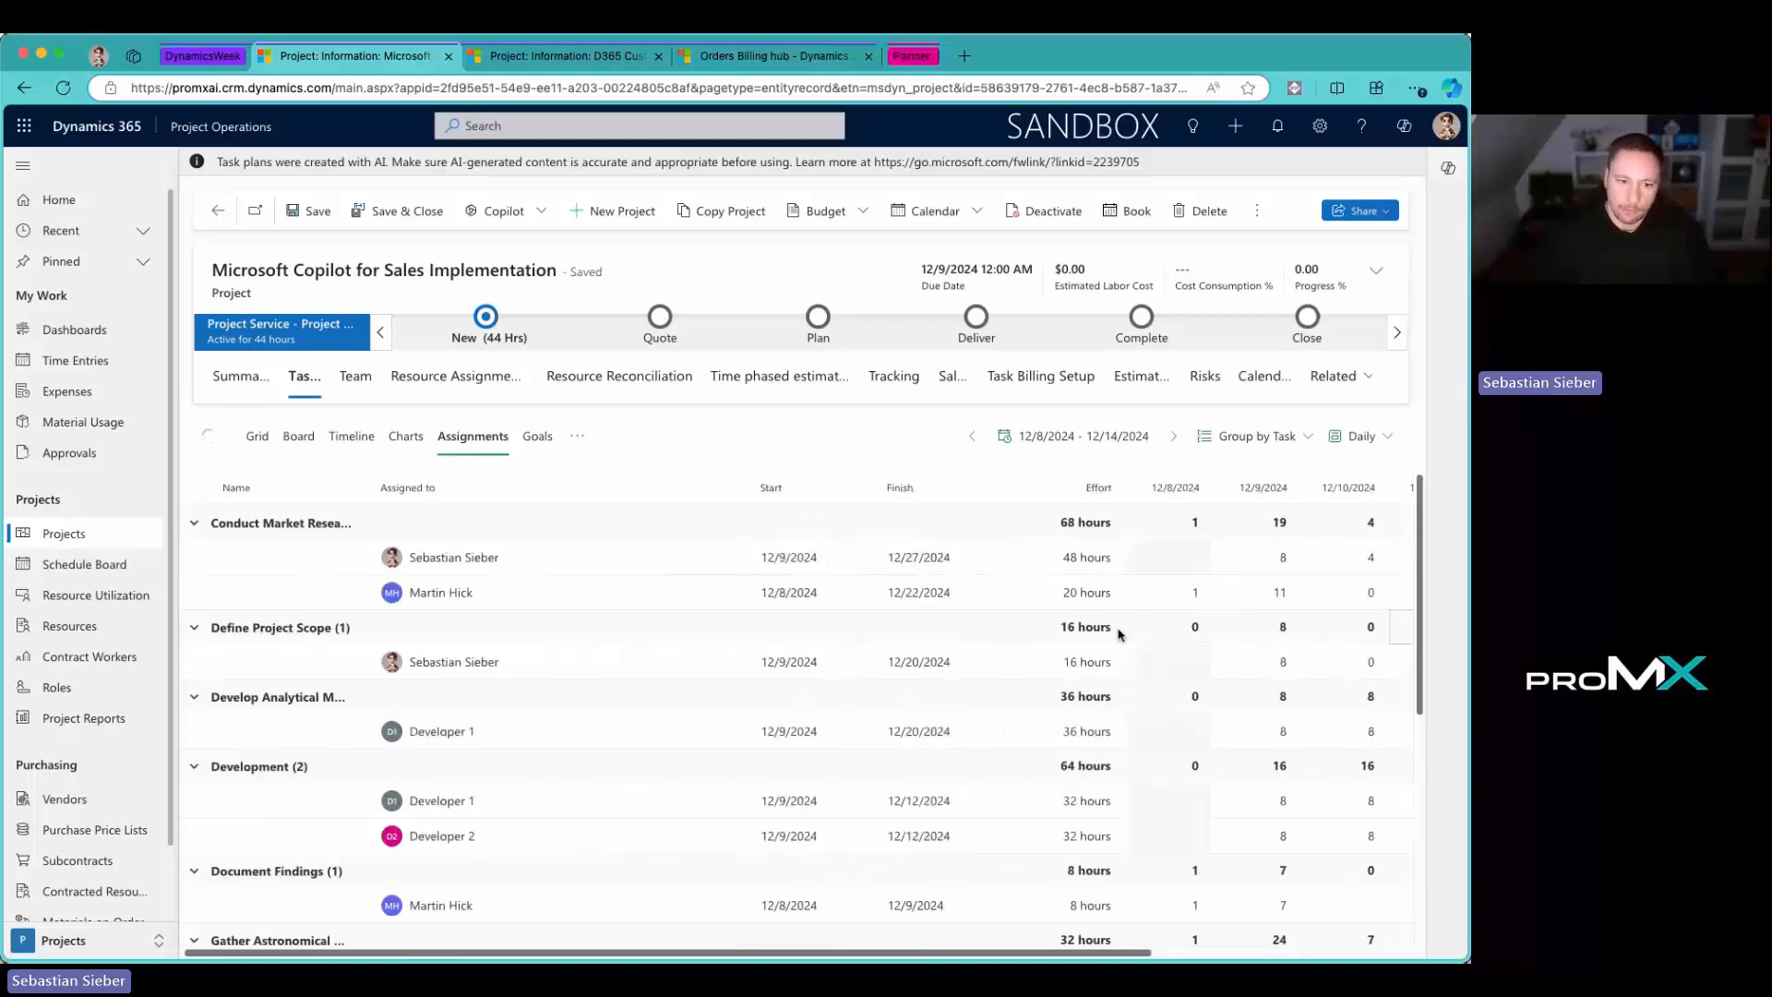
Step: Review the remaining assignments, the dates and efforts in the task grid, and the project's team members
{"action": "scroll", "coordinate": [1119, 633], "scroll_direction": "down", "scroll_amount": 5}
{"action": "scroll", "coordinate": [1119, 633], "scroll_direction": "right", "scroll_amount": 1}
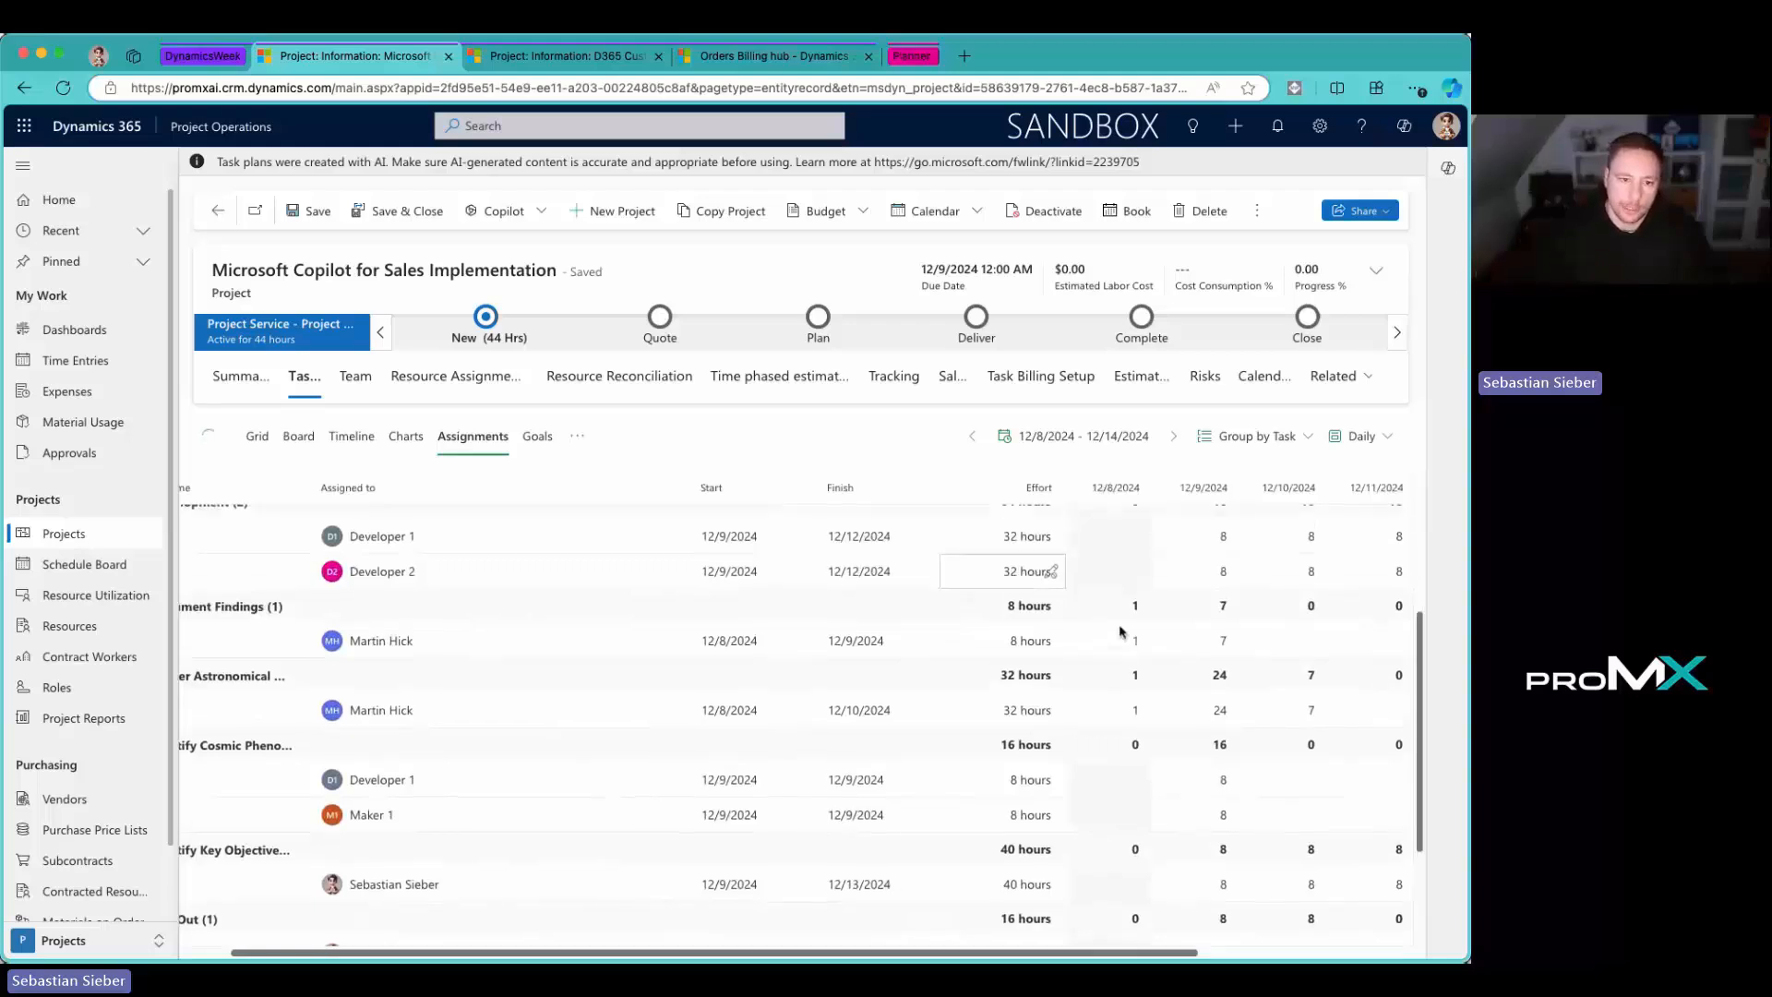
{"action": "left_click", "coordinate": [258, 433]}
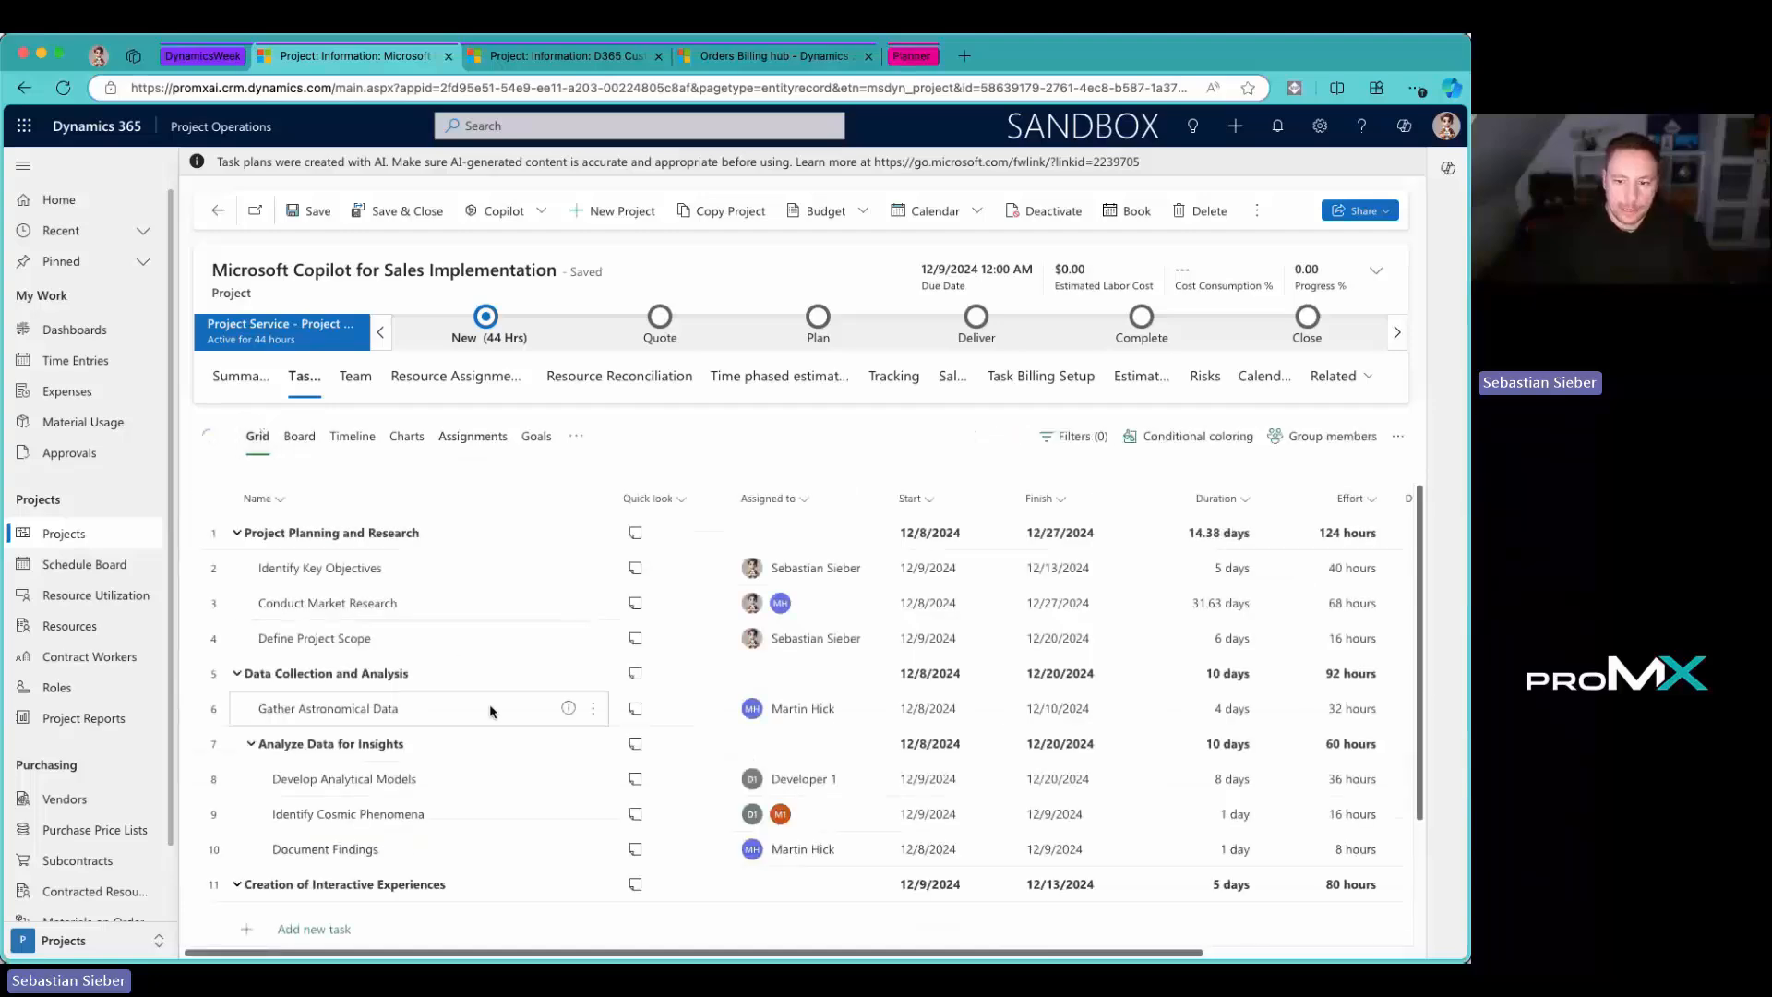
{"action": "scroll", "coordinate": [672, 653], "scroll_direction": "down", "scroll_amount": 4}
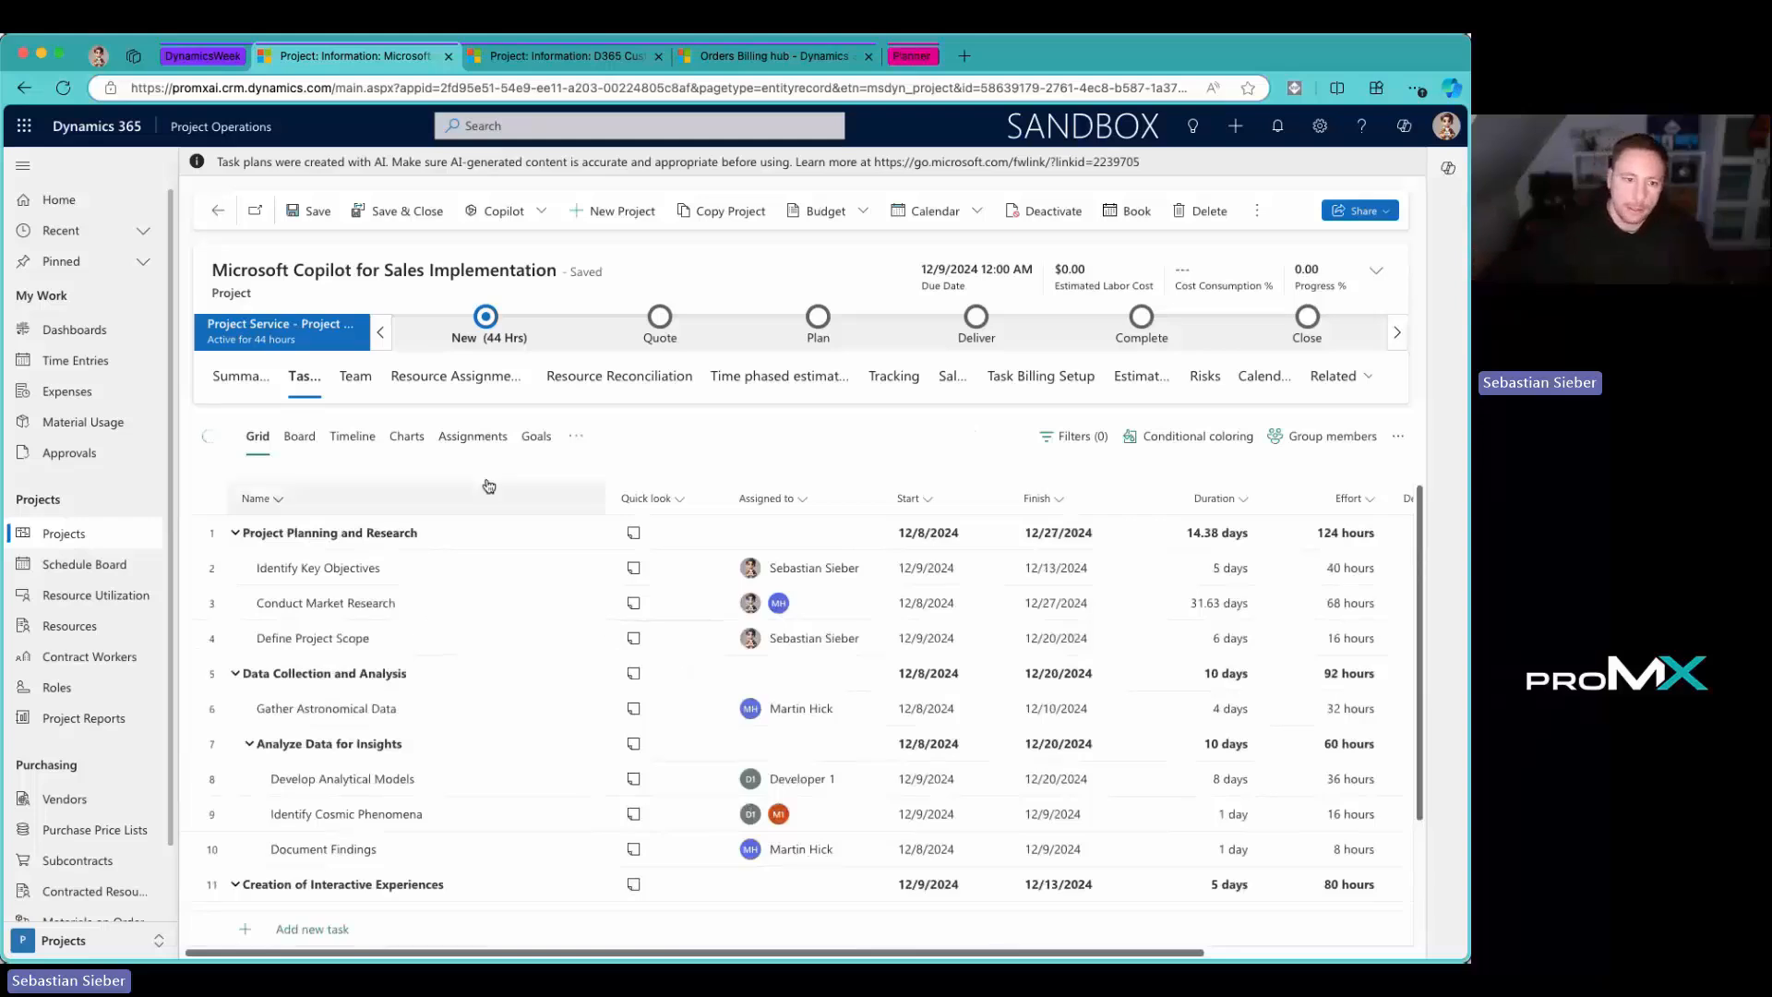
{"action": "left_click", "coordinate": [367, 395]}
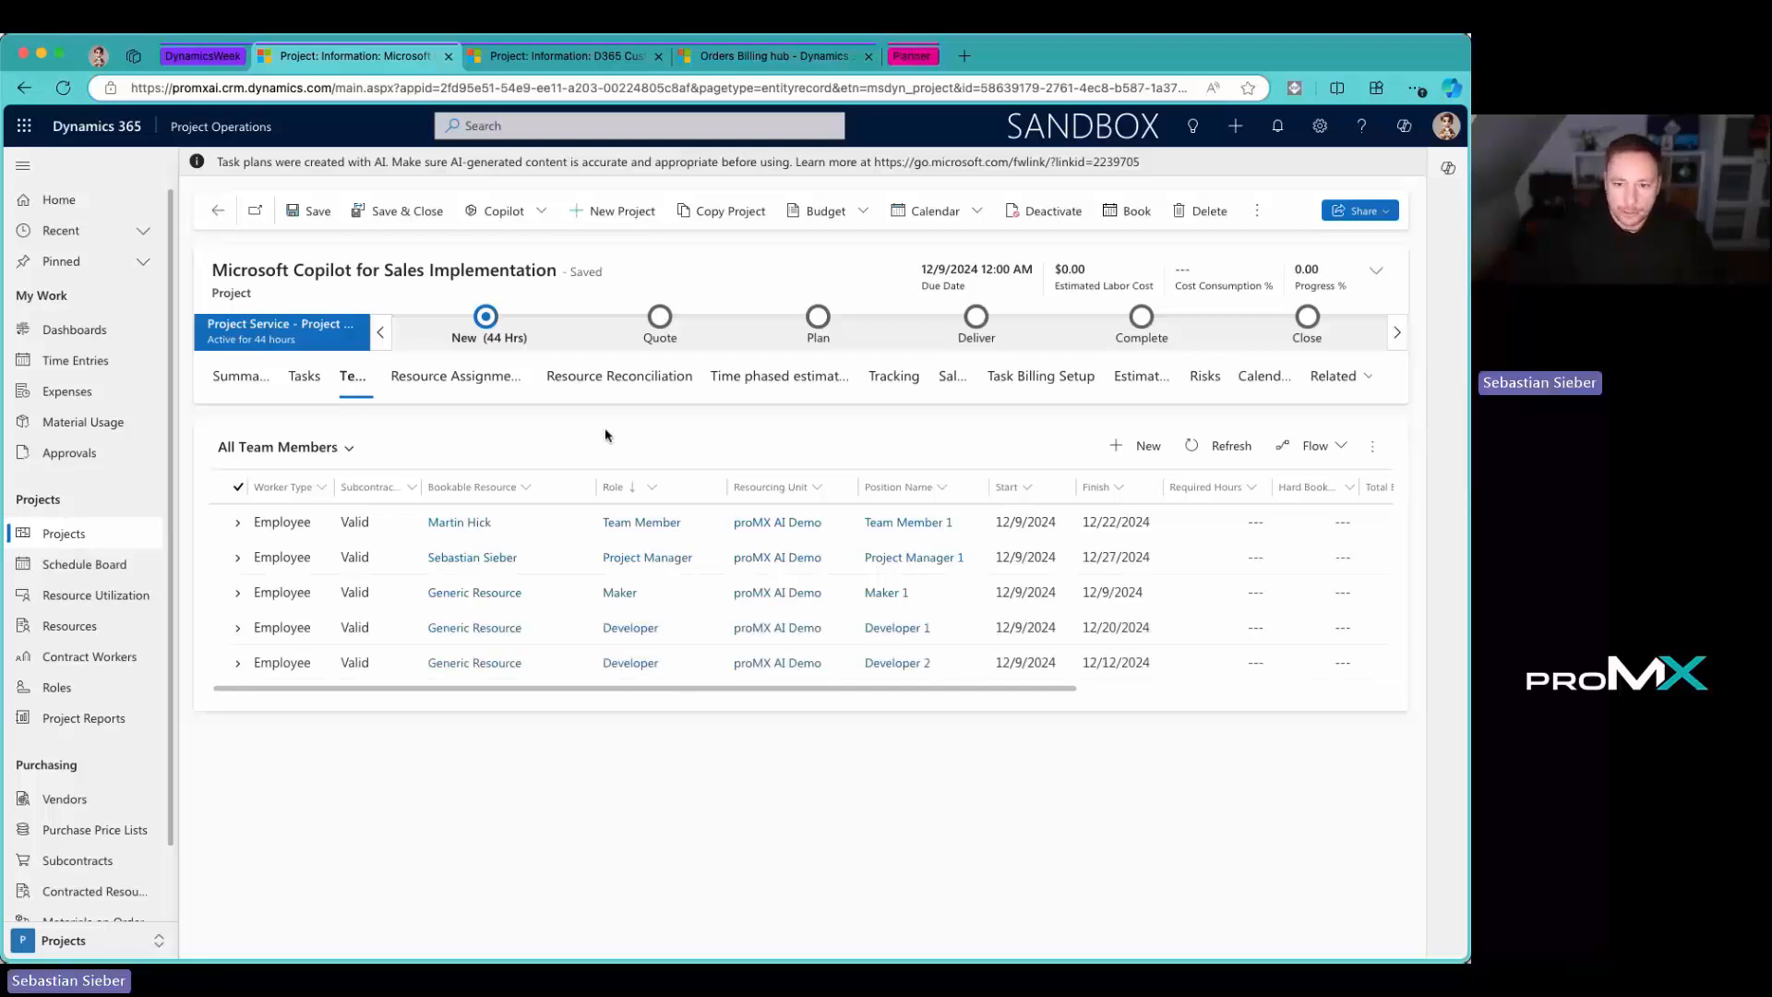
Step: Start a new expense estimate in the project's estimates and link it to the Identify Key Objectives task
{"action": "left_click", "coordinate": [1140, 378]}
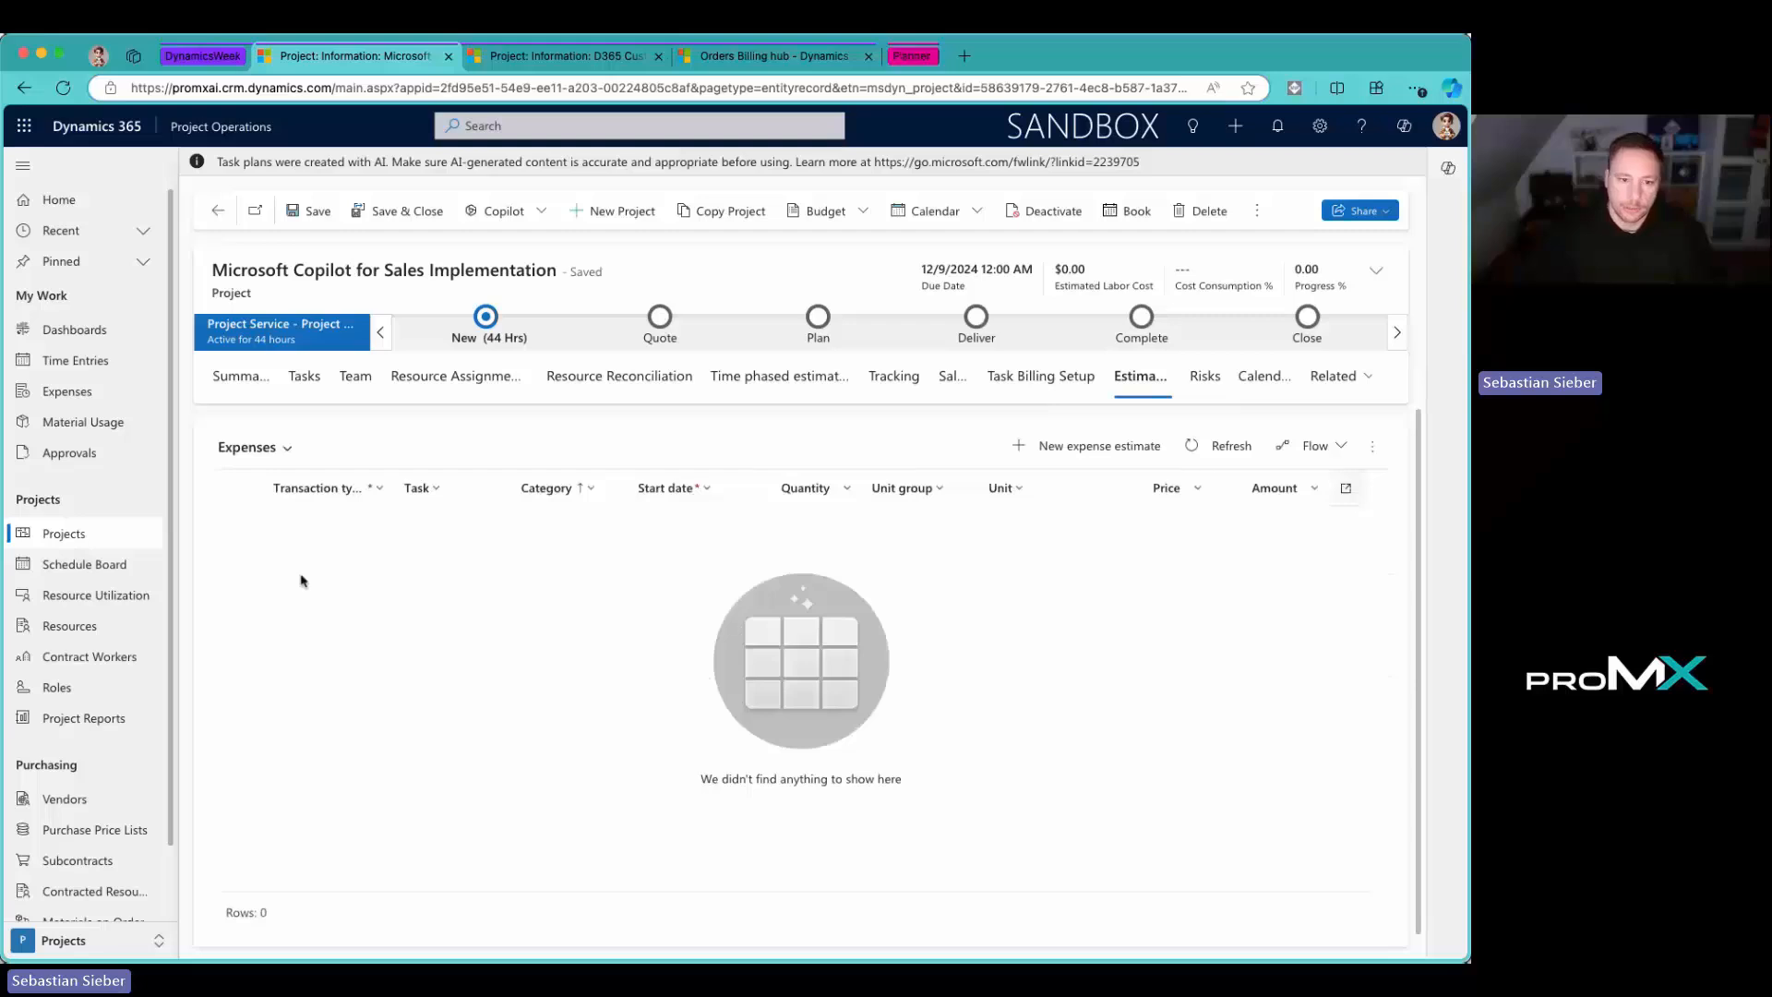
{"action": "left_click", "coordinate": [236, 457]}
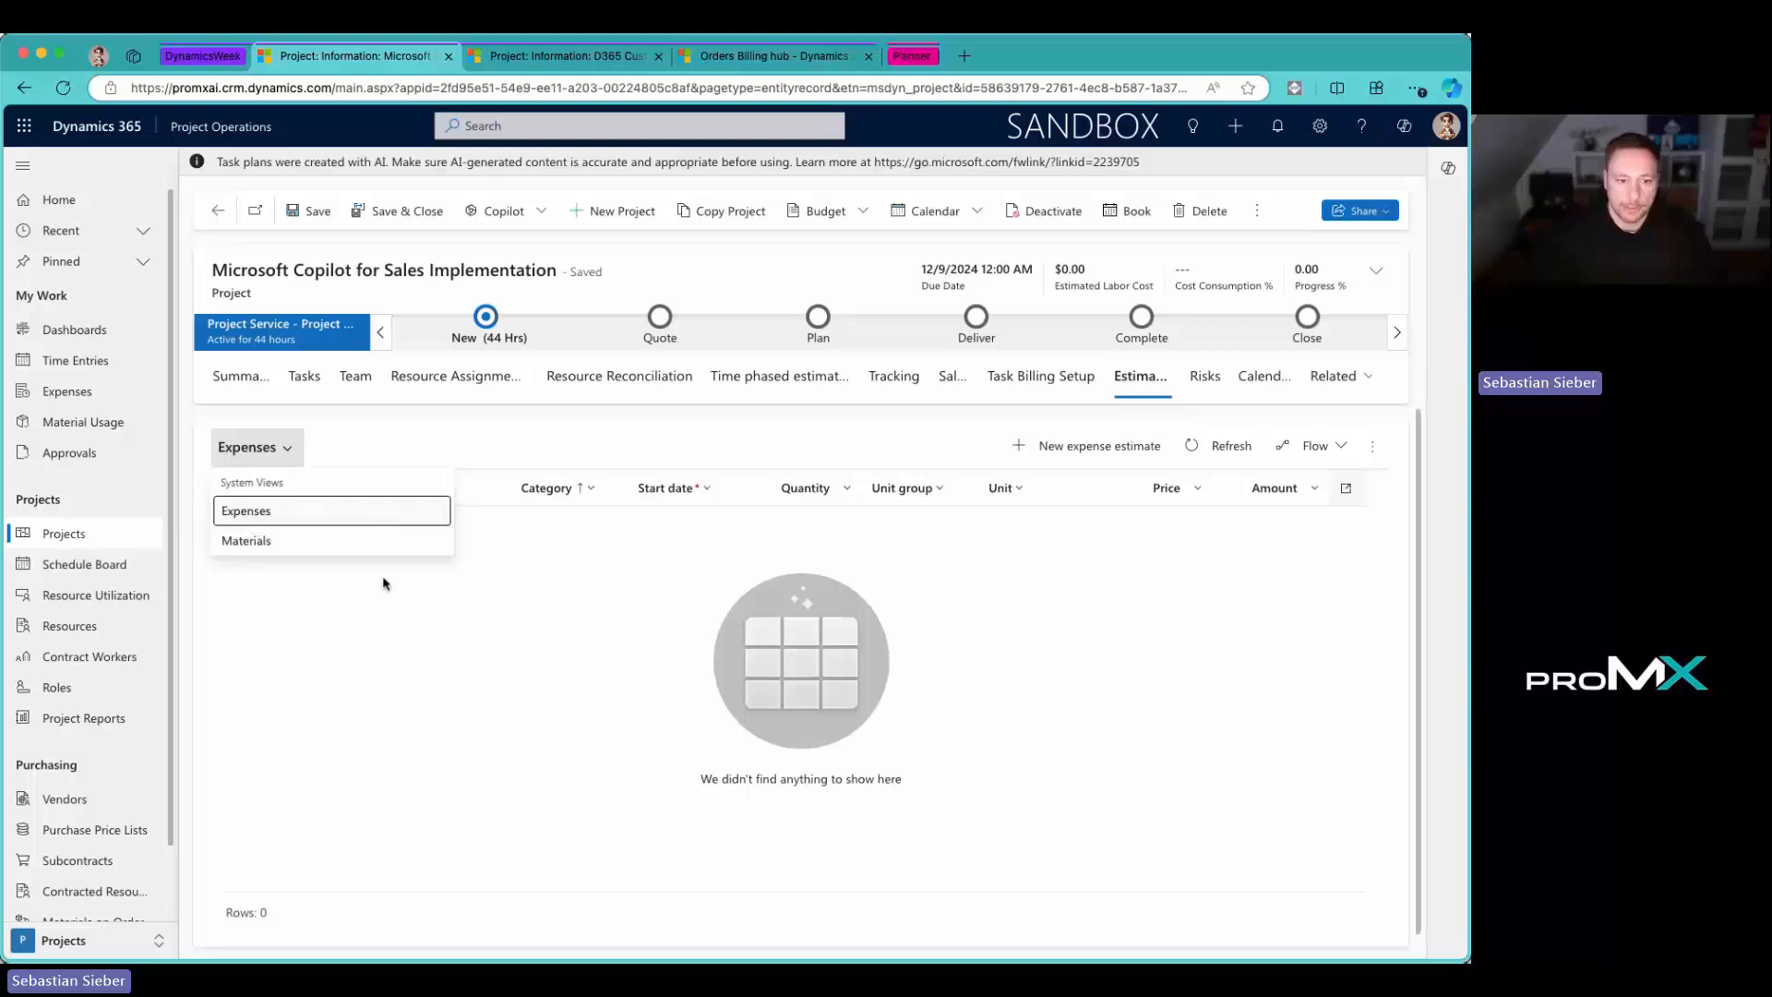
{"action": "left_click", "coordinate": [415, 615]}
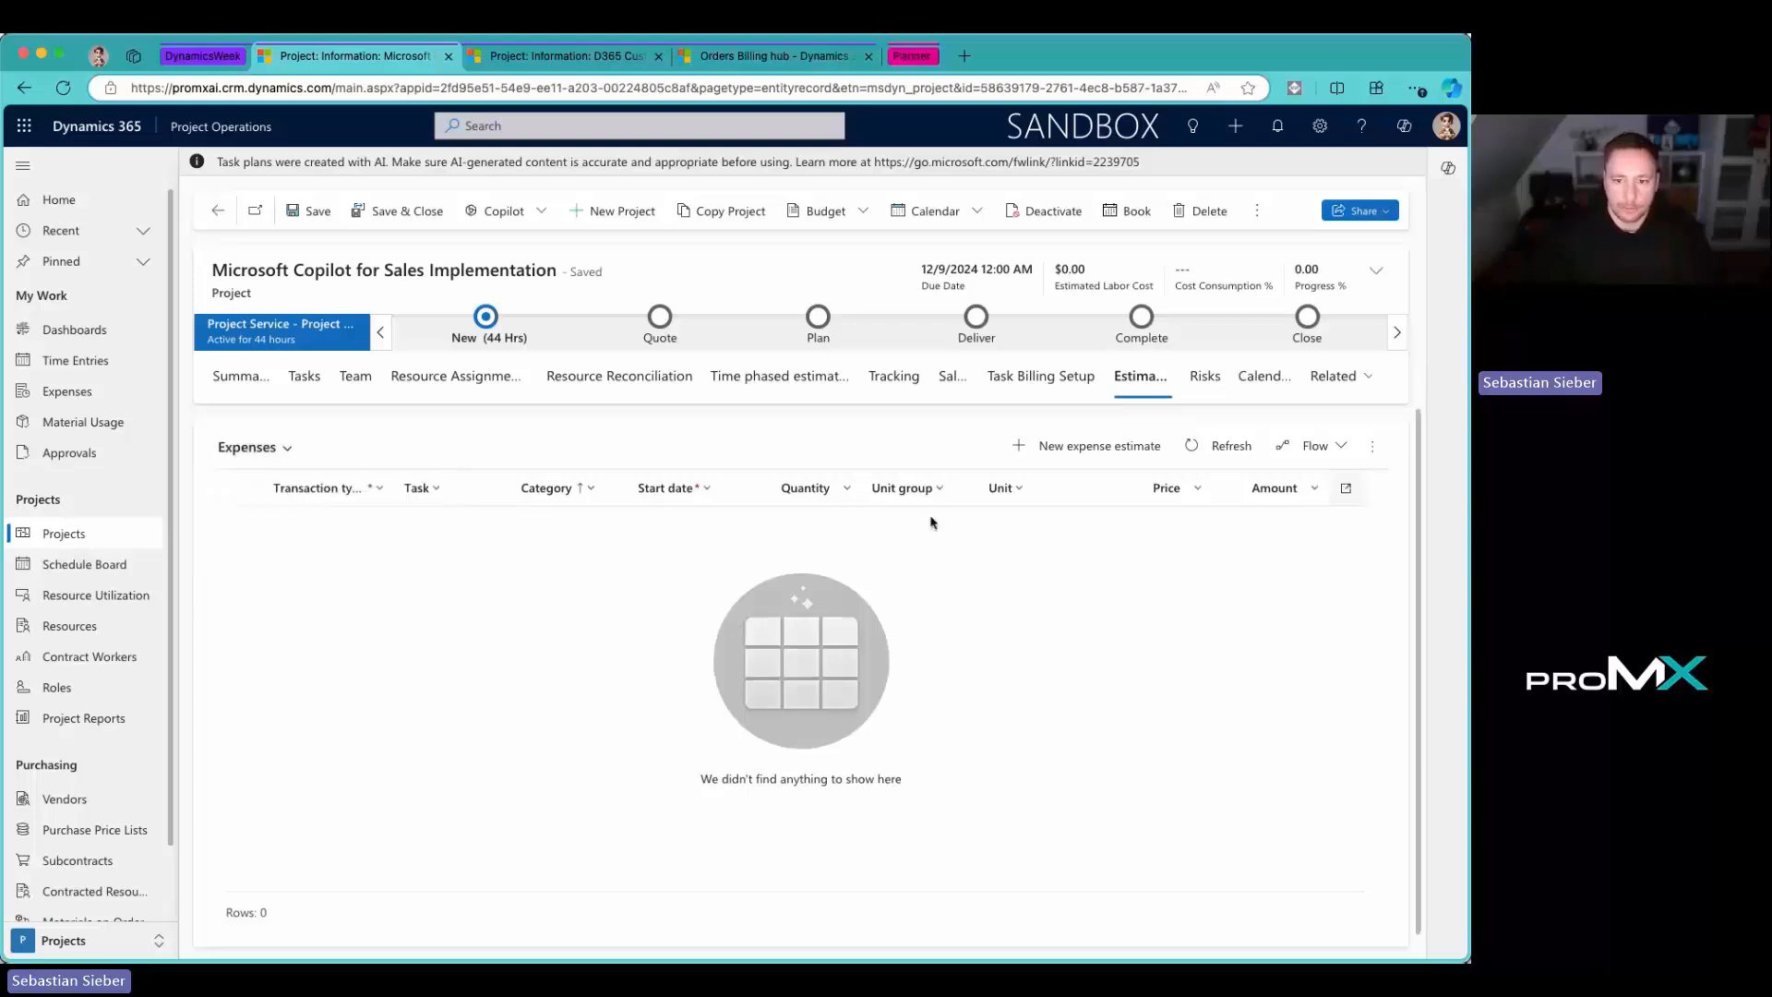
{"action": "left_click", "coordinate": [1037, 459]}
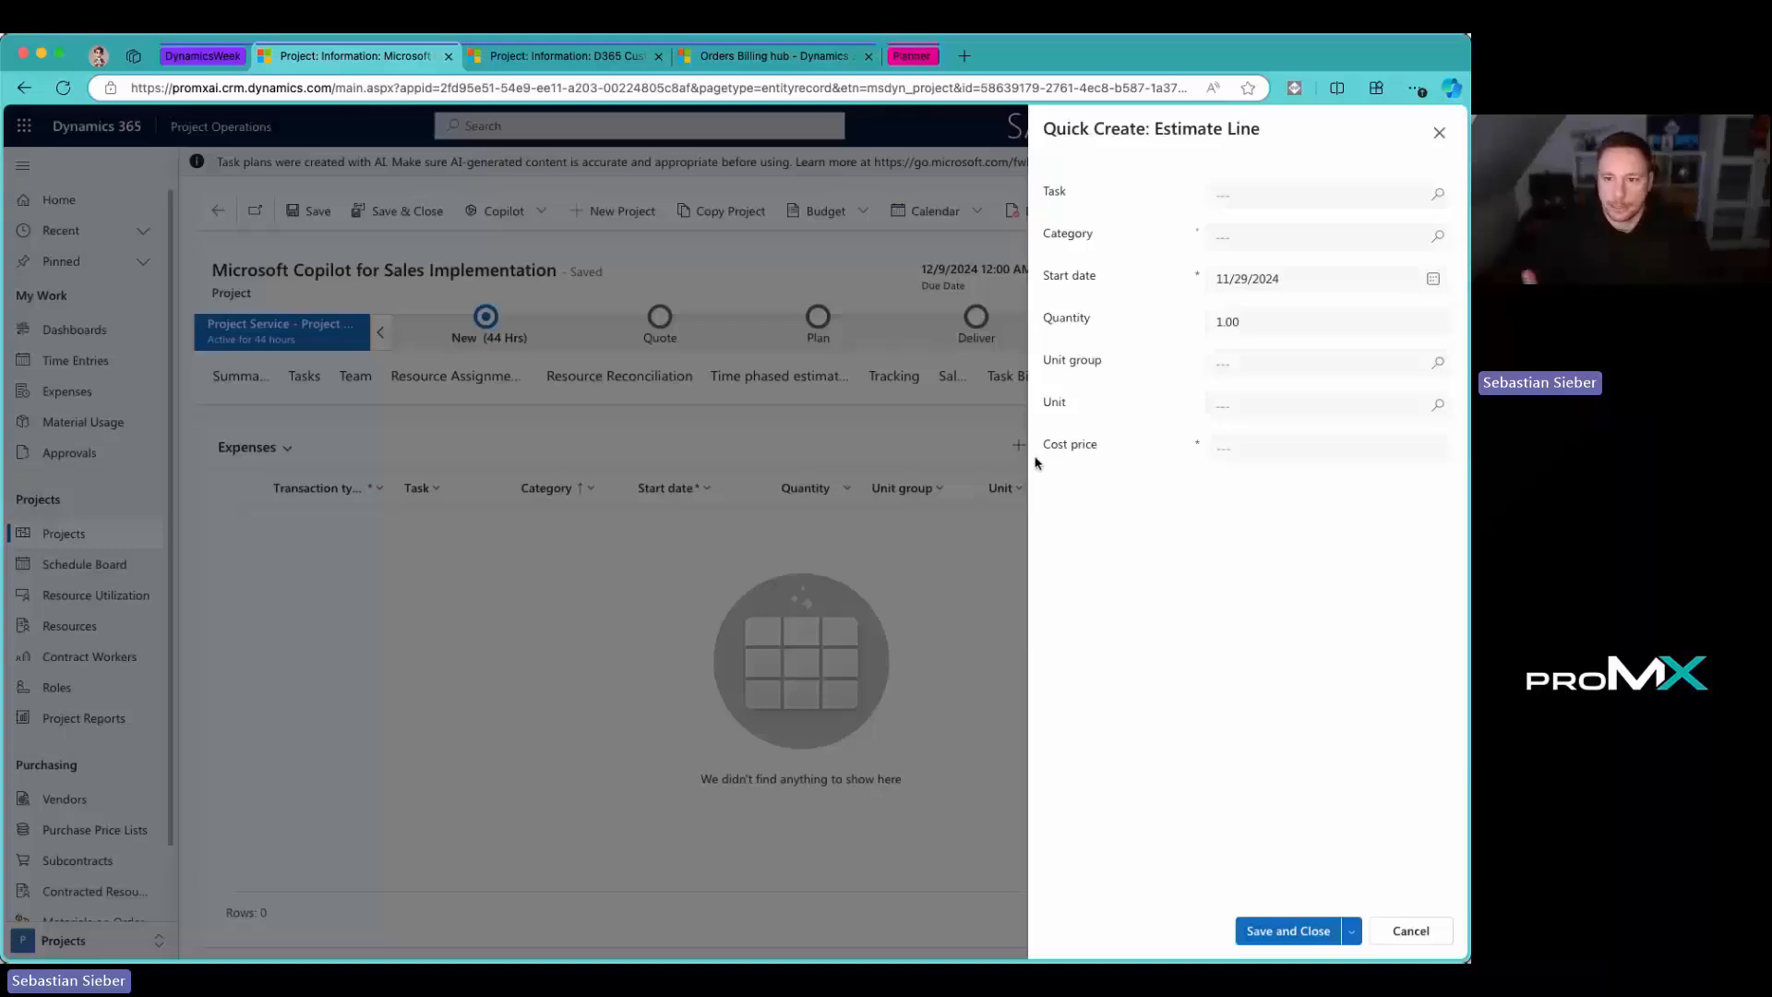
{"action": "left_click", "coordinate": [1430, 204]}
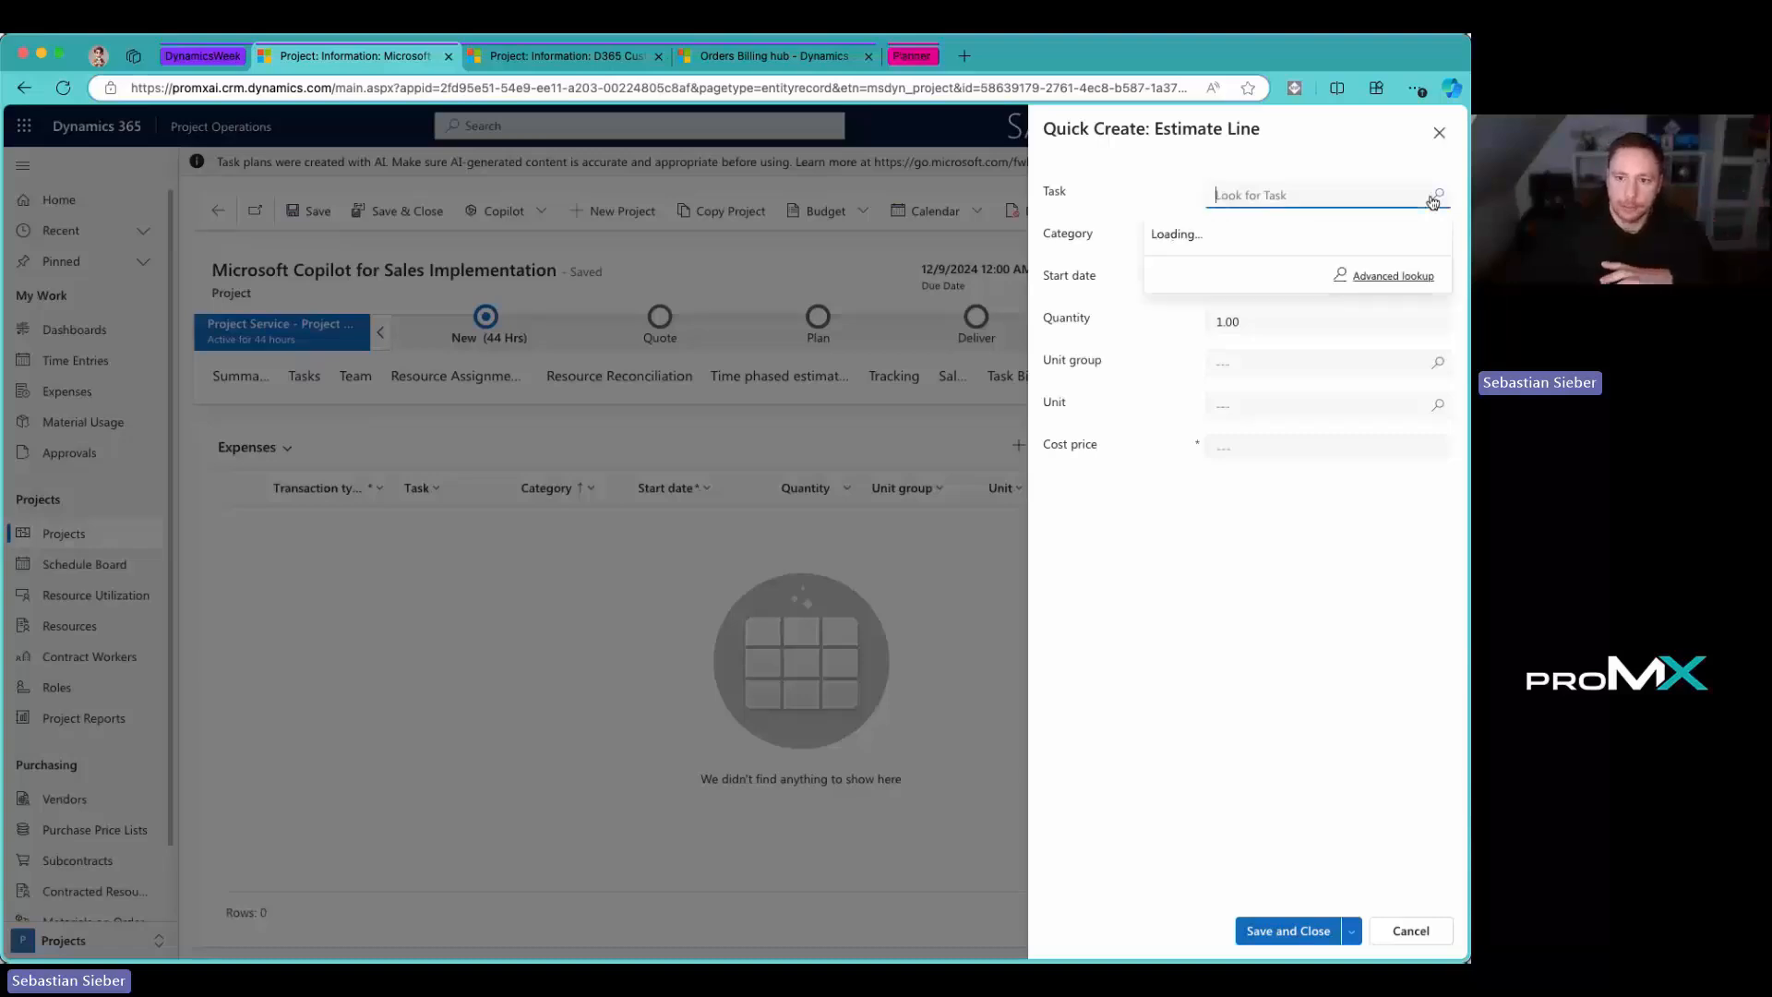
{"action": "scroll", "coordinate": [1353, 370], "scroll_direction": "down", "scroll_amount": 1}
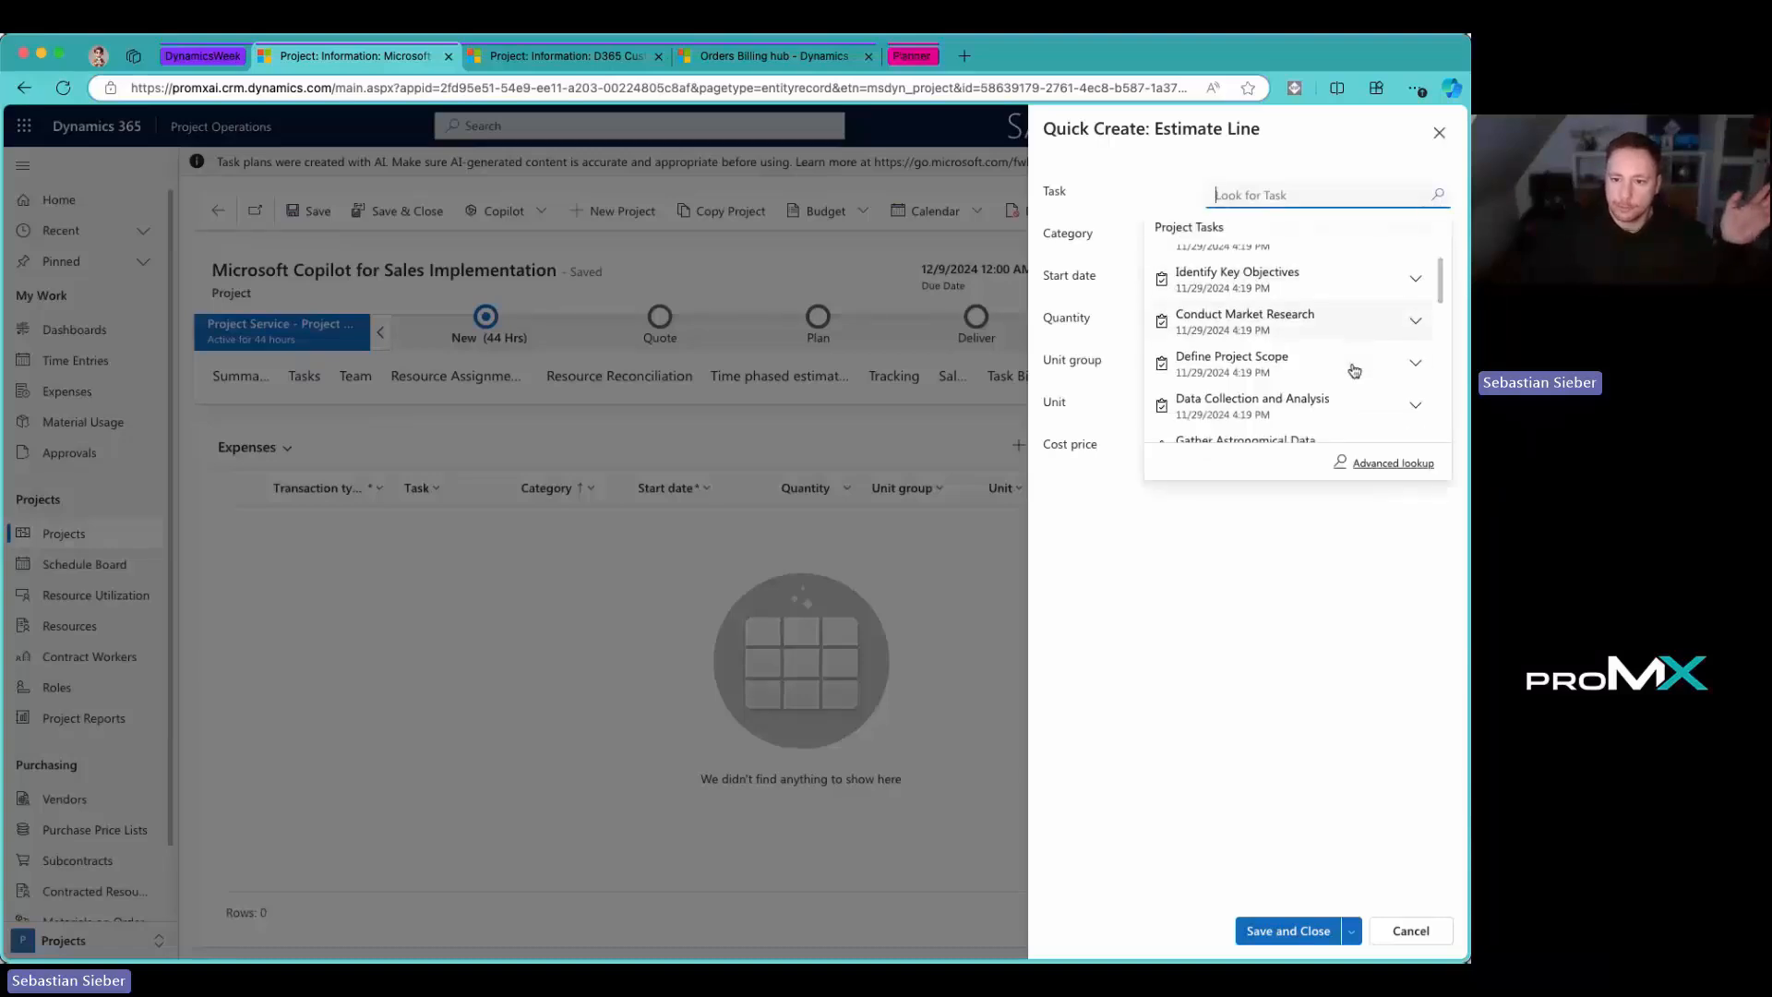
{"action": "left_click", "coordinate": [1357, 291]}
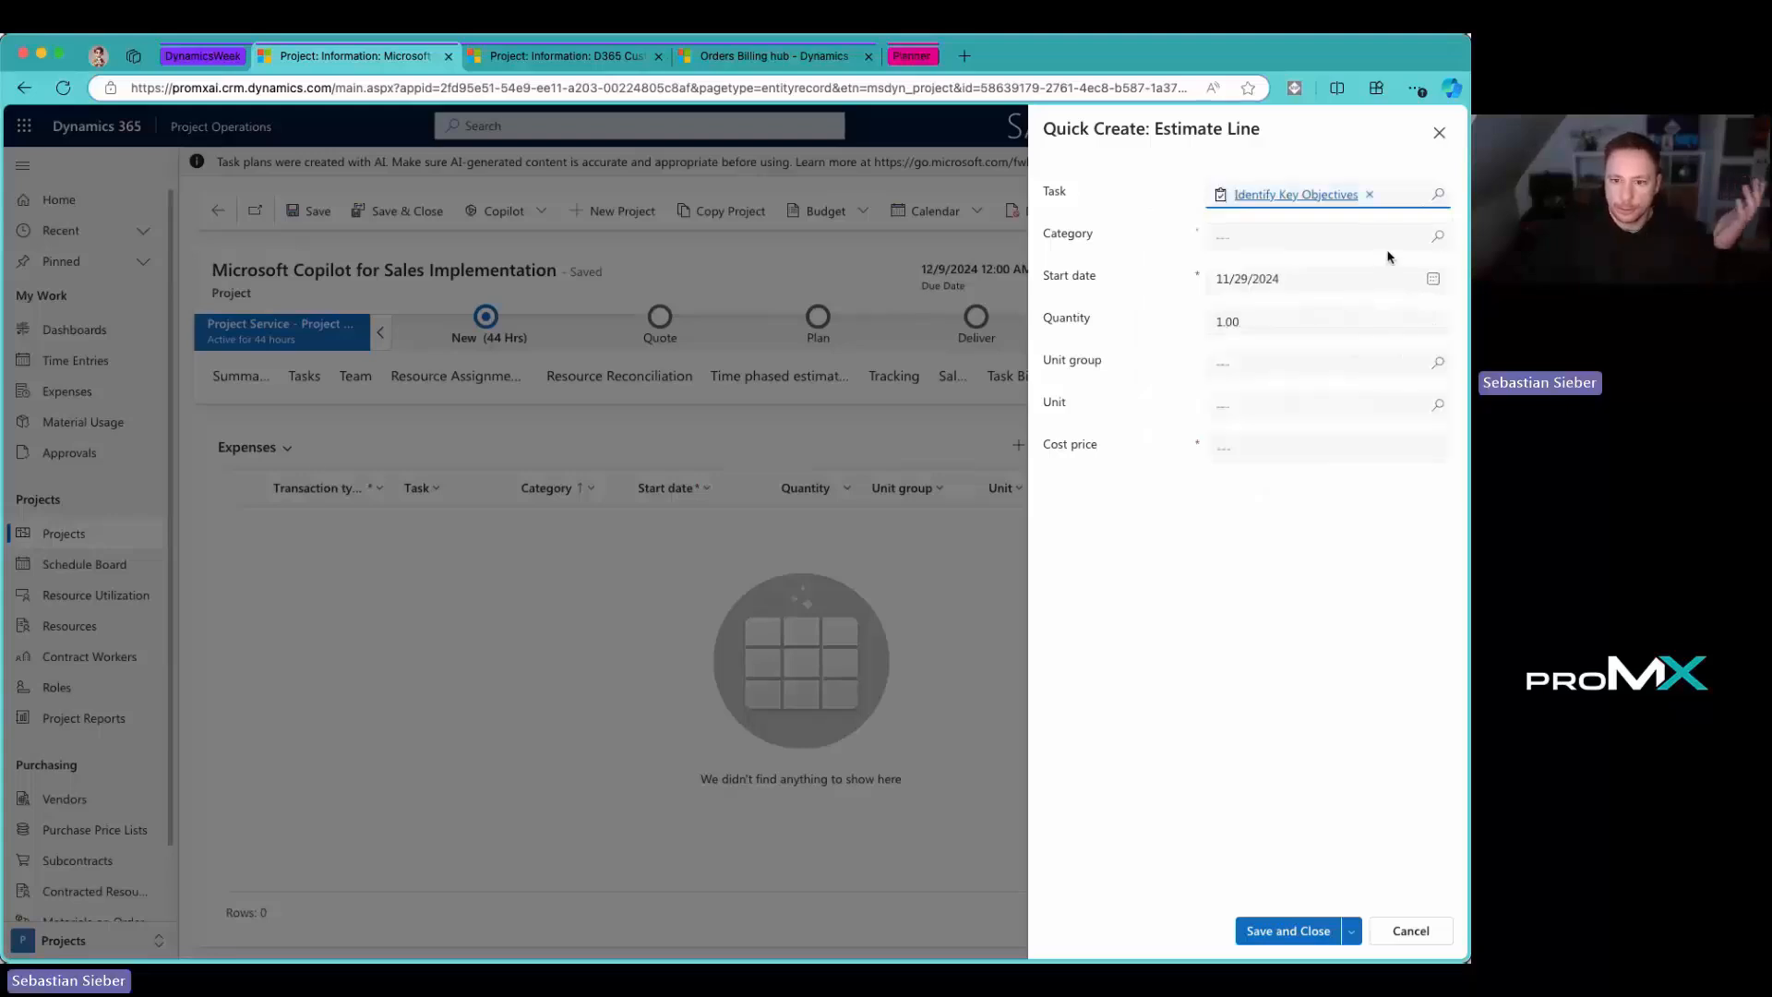
Step: Set the estimate line's category to Hour - Transaction Category and its quantity to 2, and save the line
{"action": "left_click", "coordinate": [1439, 239]}
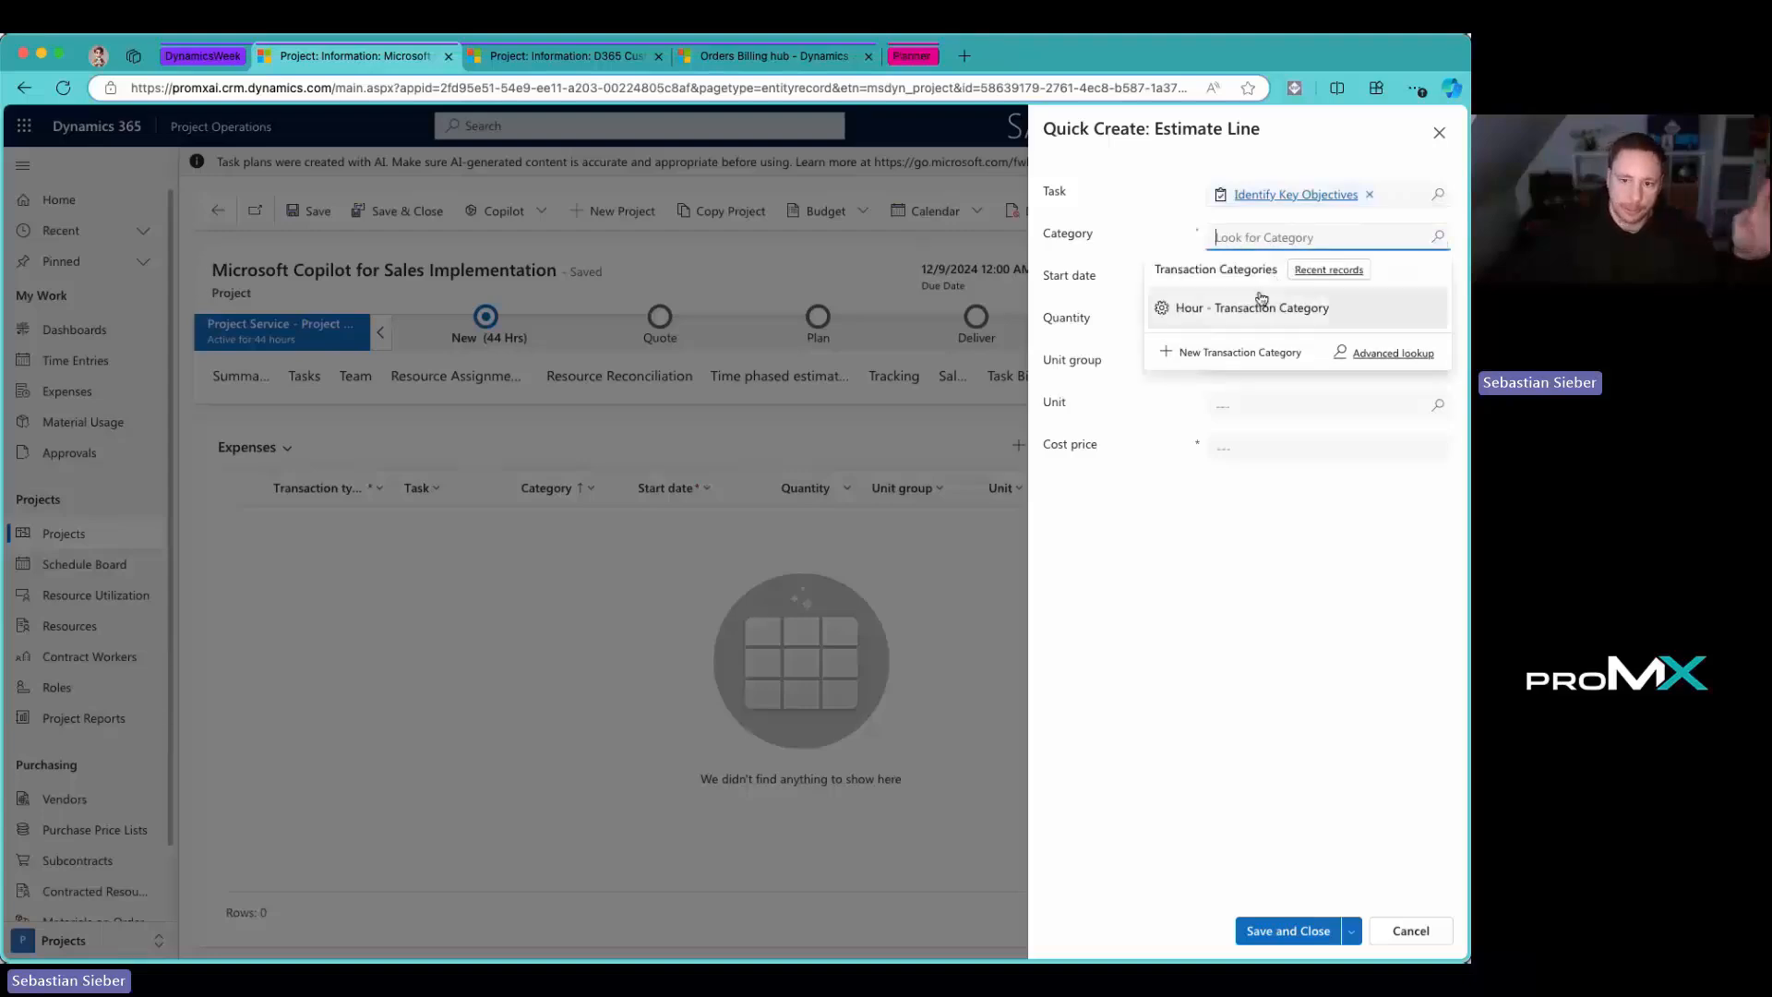
{"action": "left_click", "coordinate": [1260, 304]}
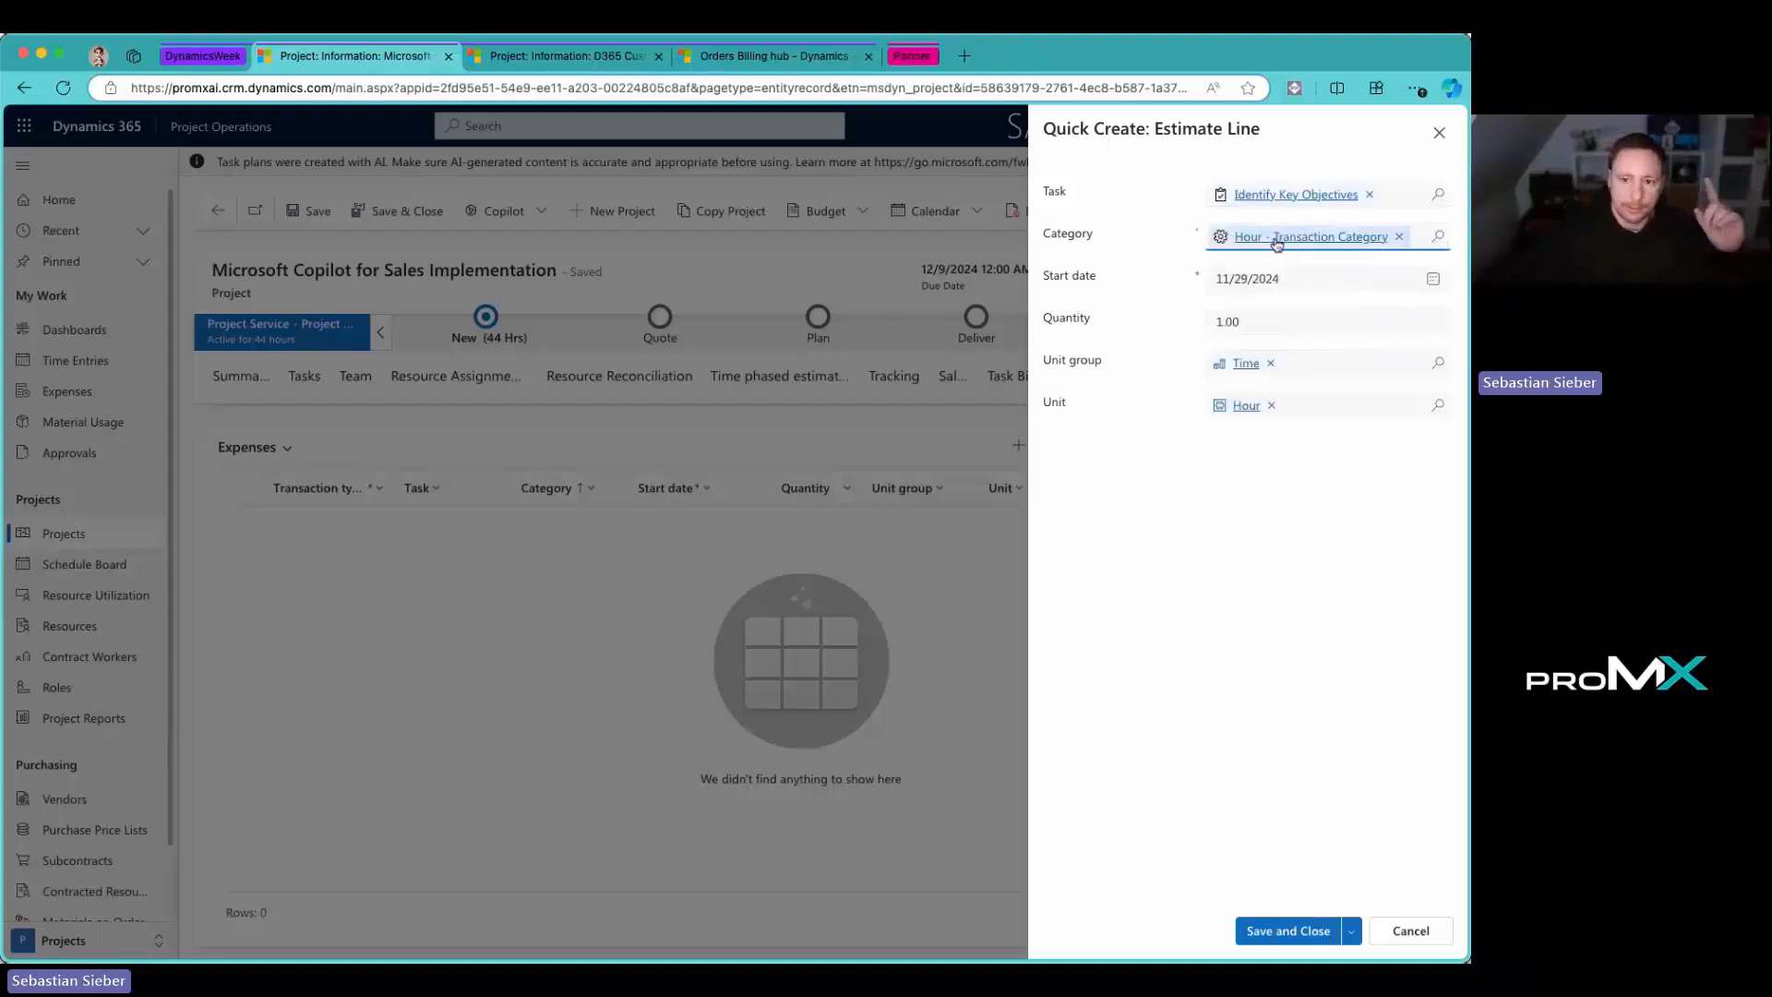
{"action": "left_click", "coordinate": [1265, 320]}
{"action": "left_click_drag", "start_coordinate": [1257, 322], "coordinate": [1141, 325]}
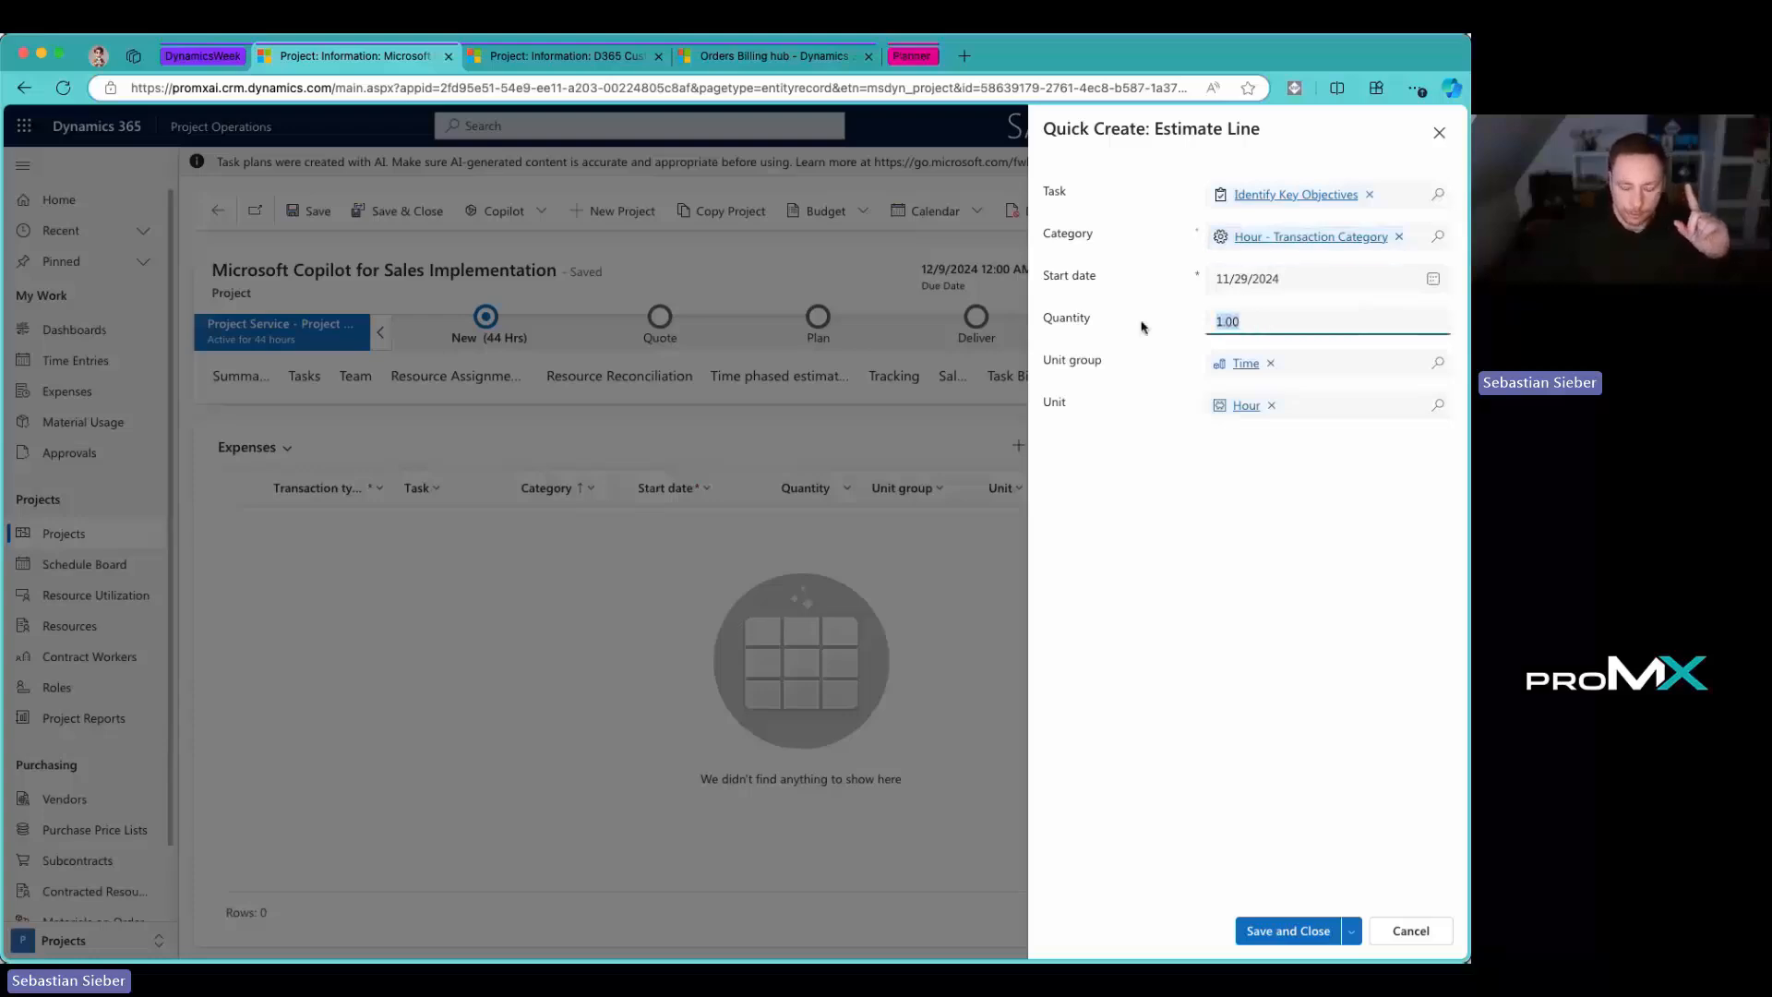
{"action": "type", "text": "2"}
{"action": "left_click", "coordinate": [1135, 407]}
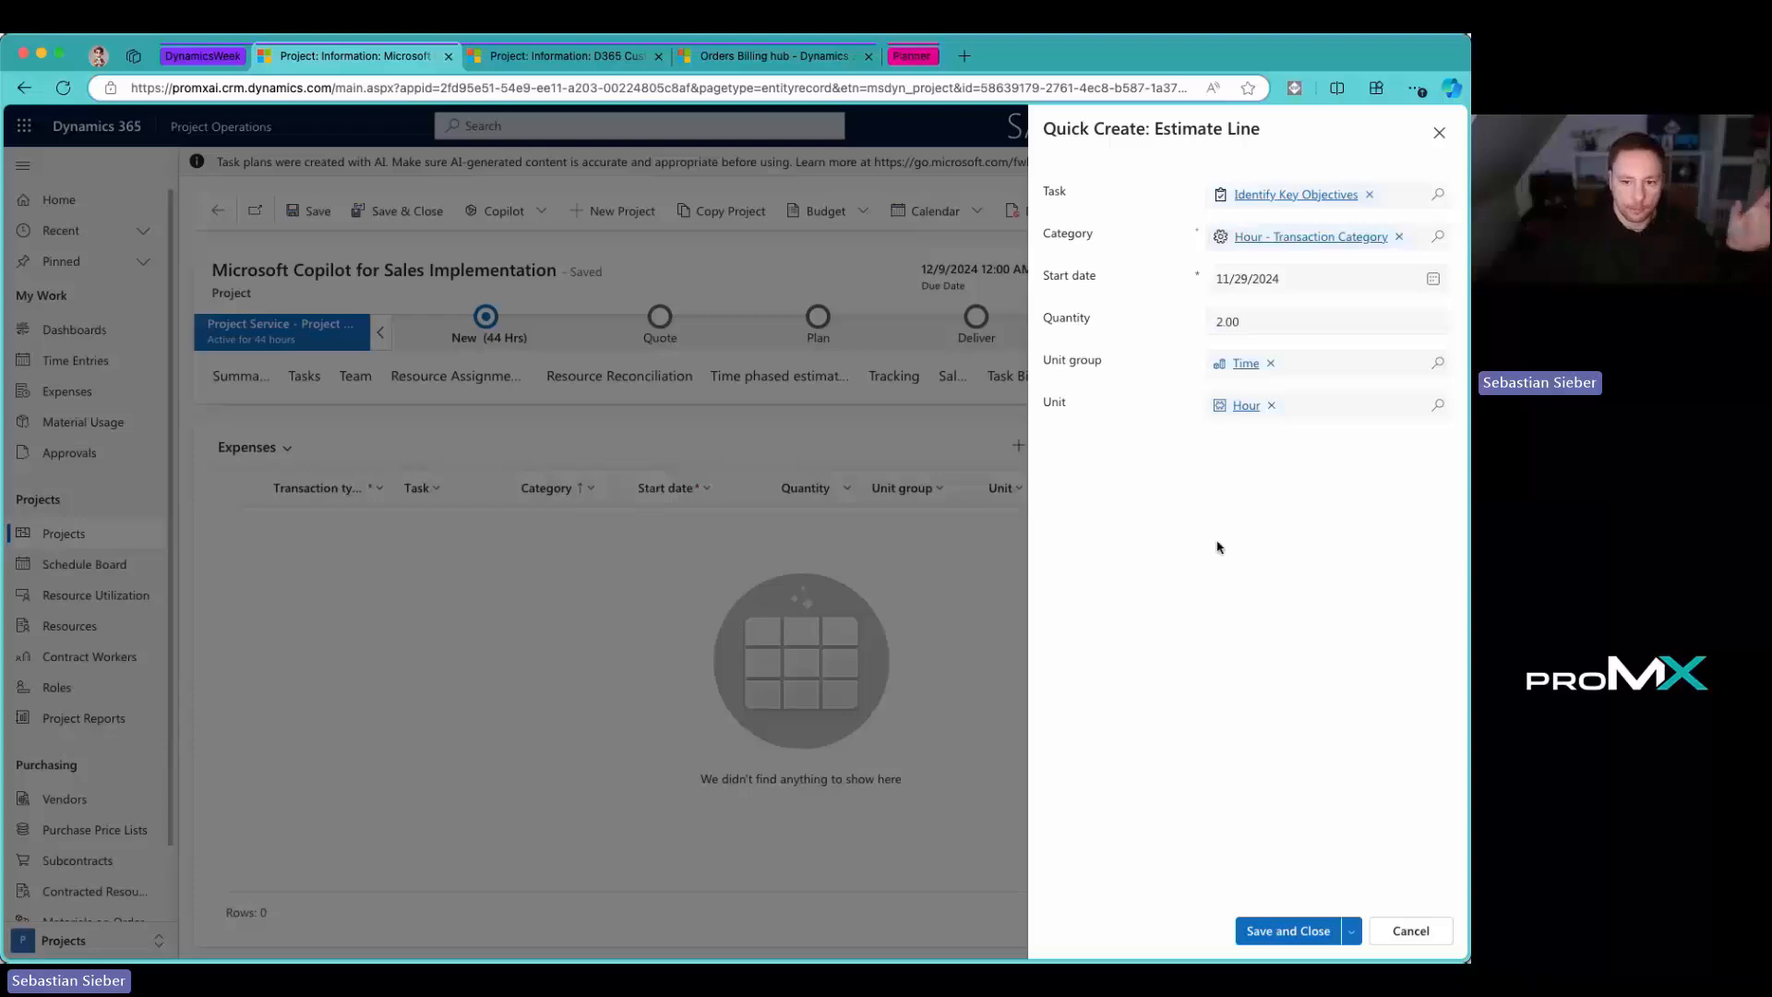
{"action": "left_click", "coordinate": [1281, 929]}
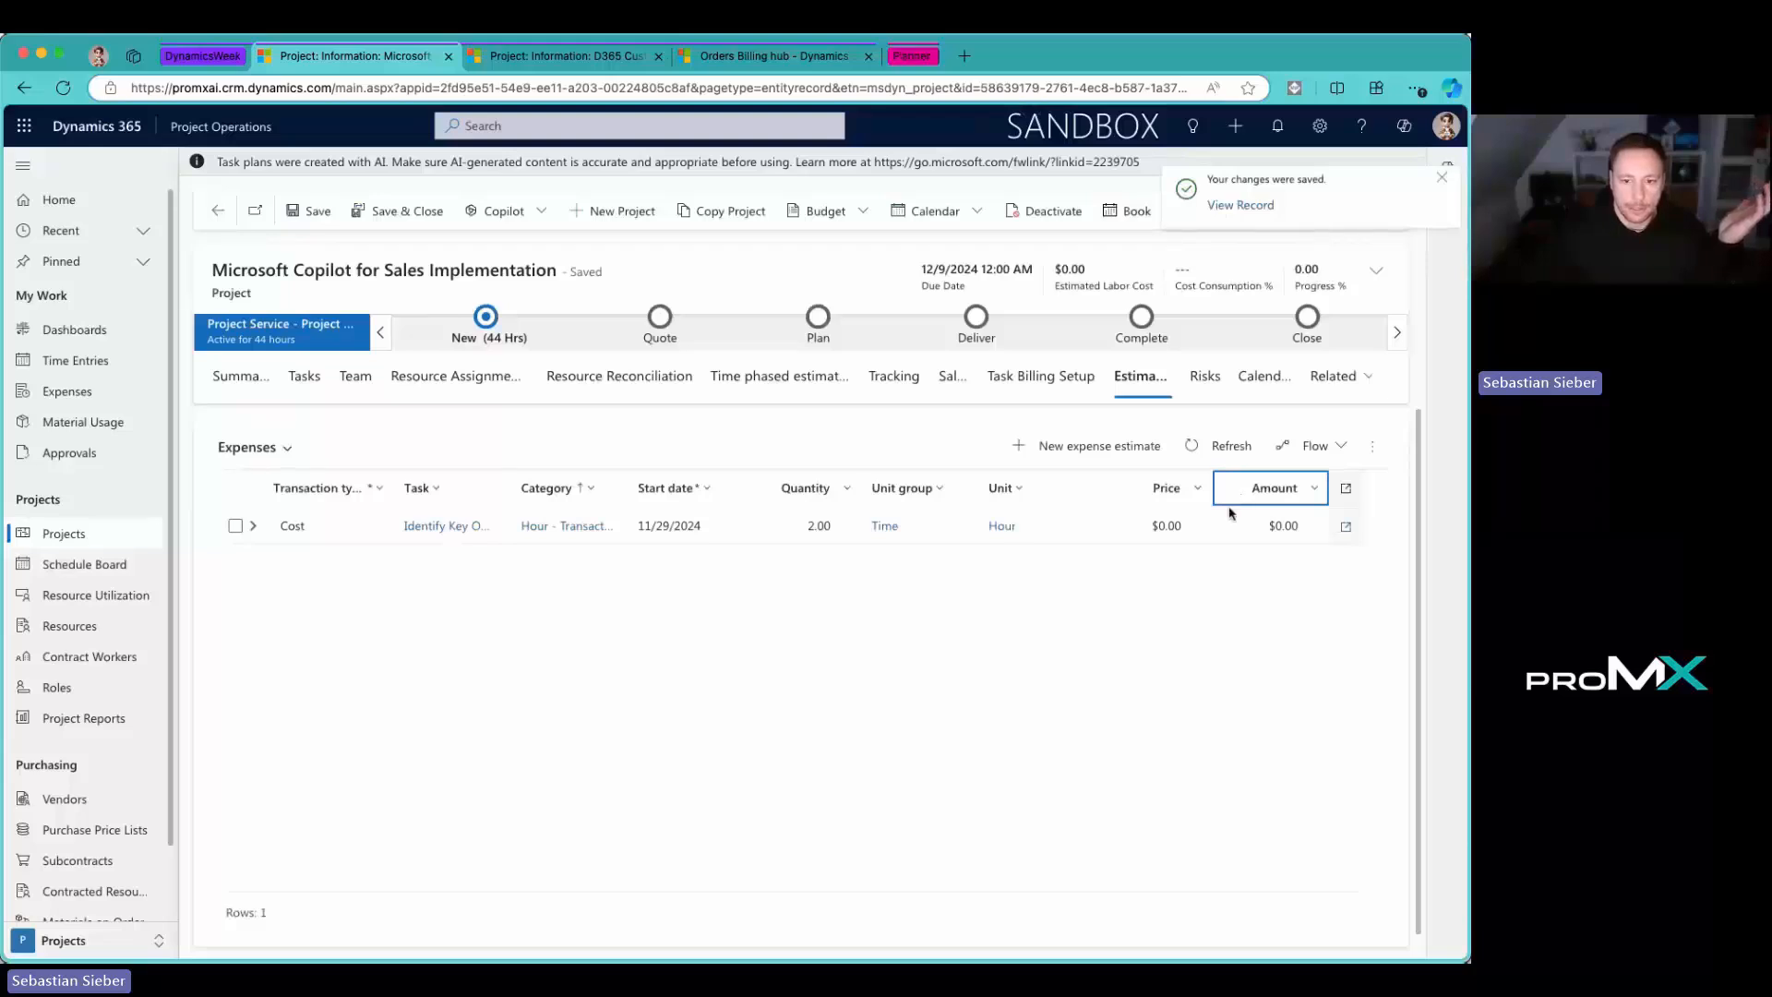
Step: Set the price of the Identify Key Objectives expense line to $20 and clear the line's selection
{"action": "left_click", "coordinate": [1155, 538]}
{"action": "type", "text": "20"}
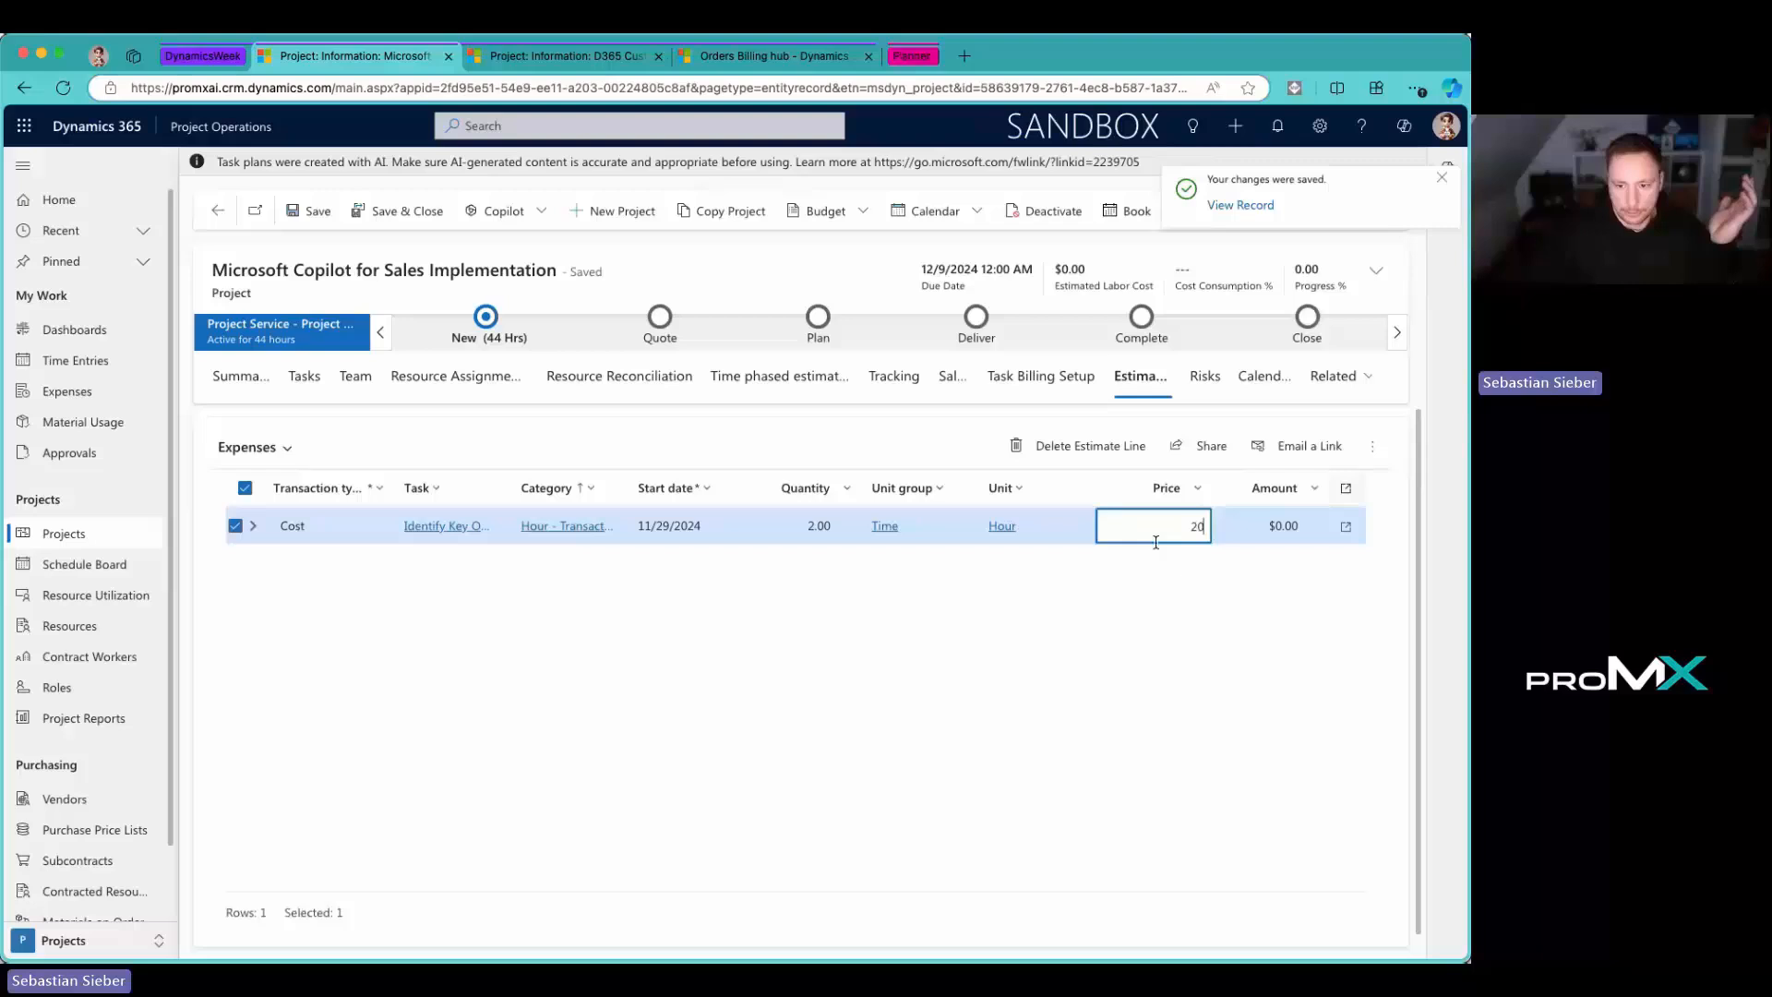
{"action": "left_click", "coordinate": [1185, 598]}
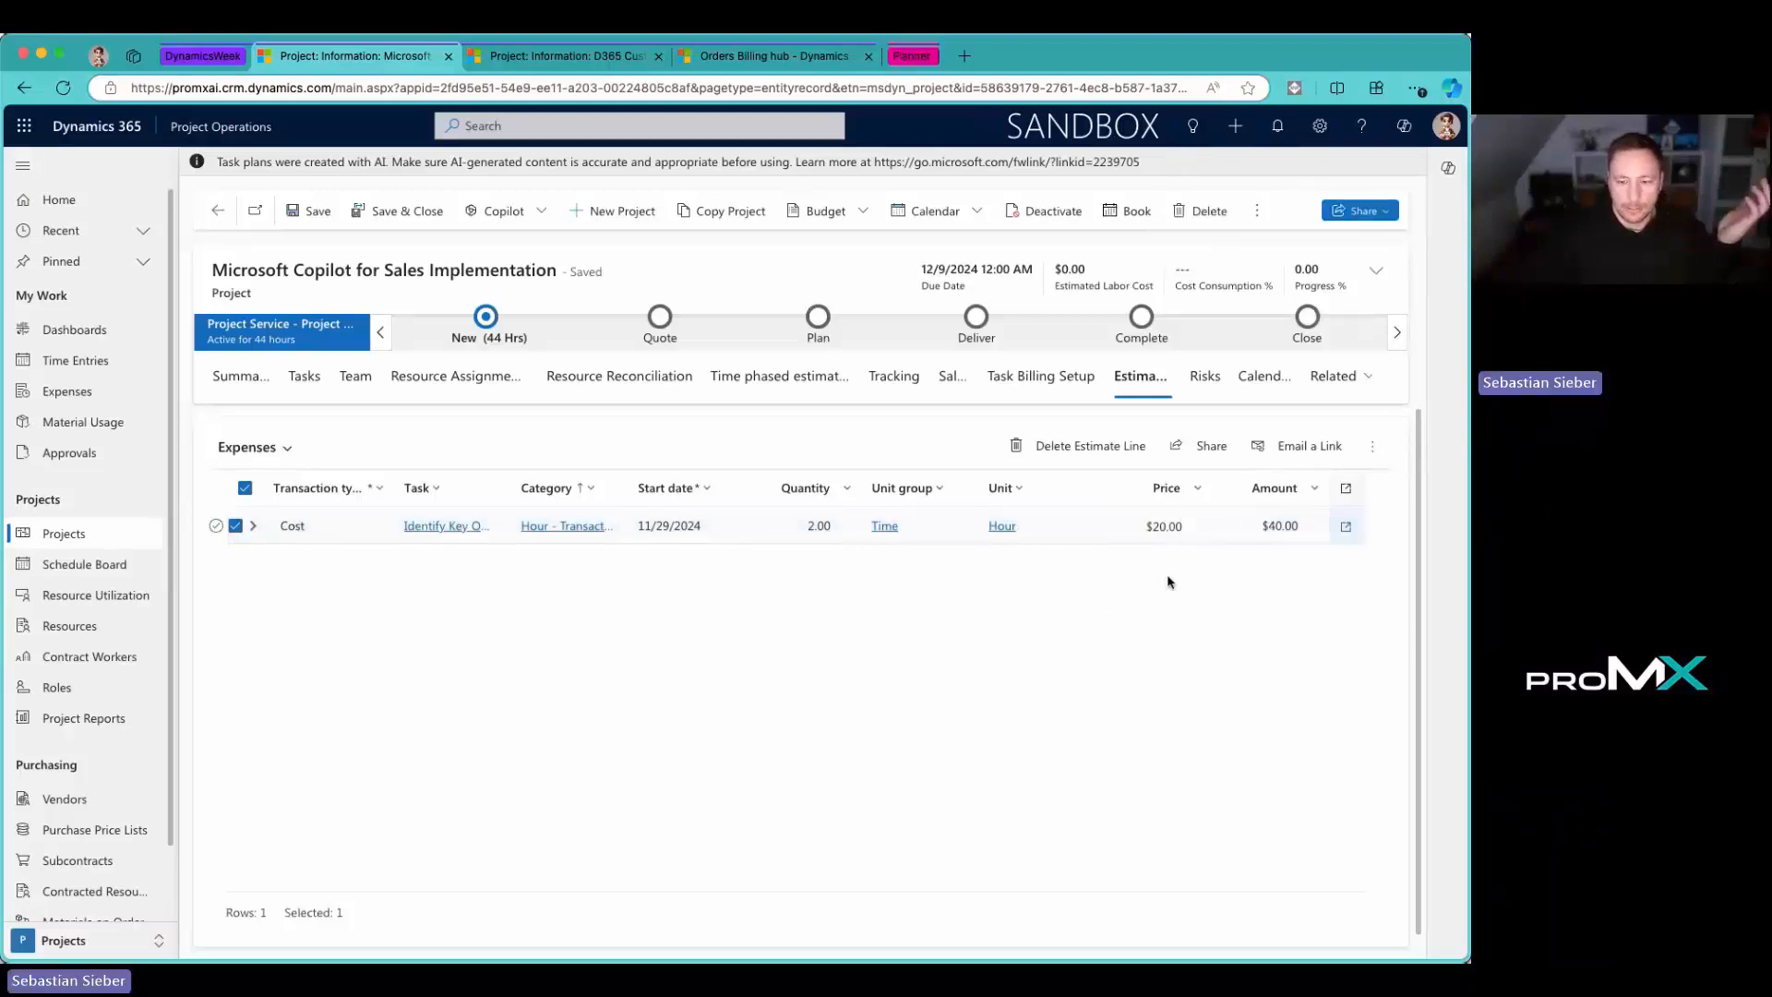
{"action": "left_click", "coordinate": [1281, 532]}
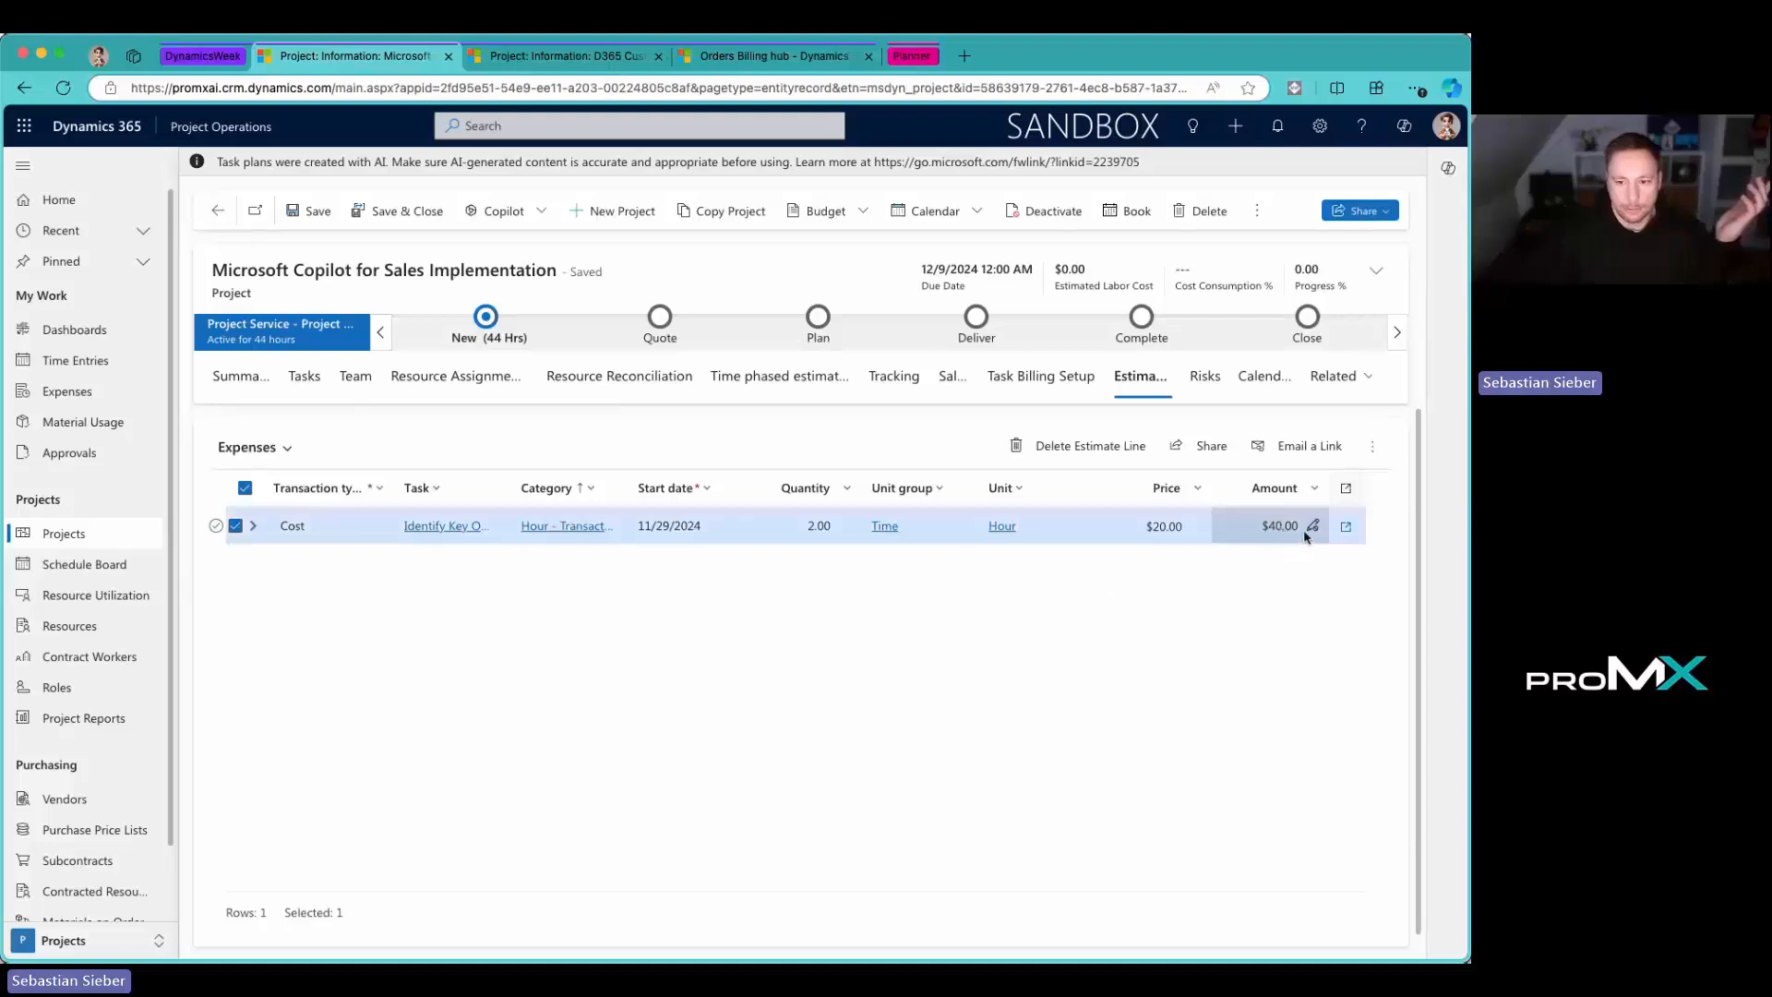
{"action": "left_click", "coordinate": [786, 510]}
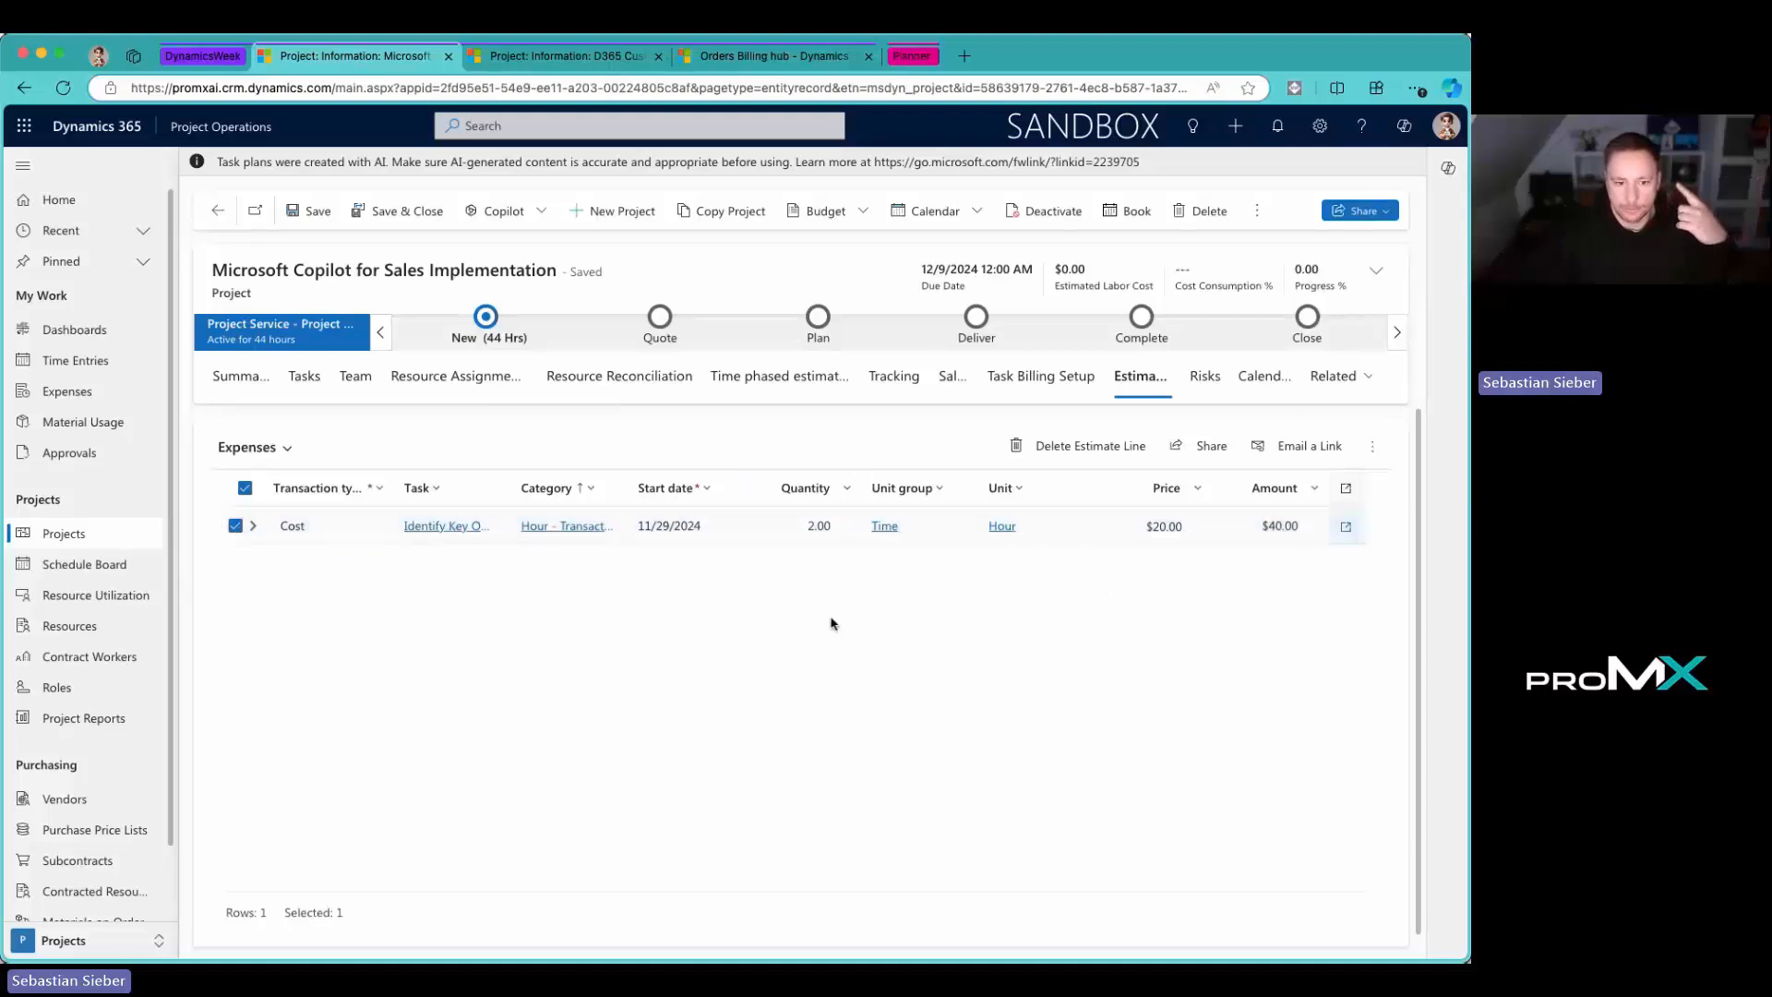
{"action": "left_click", "coordinate": [270, 522]}
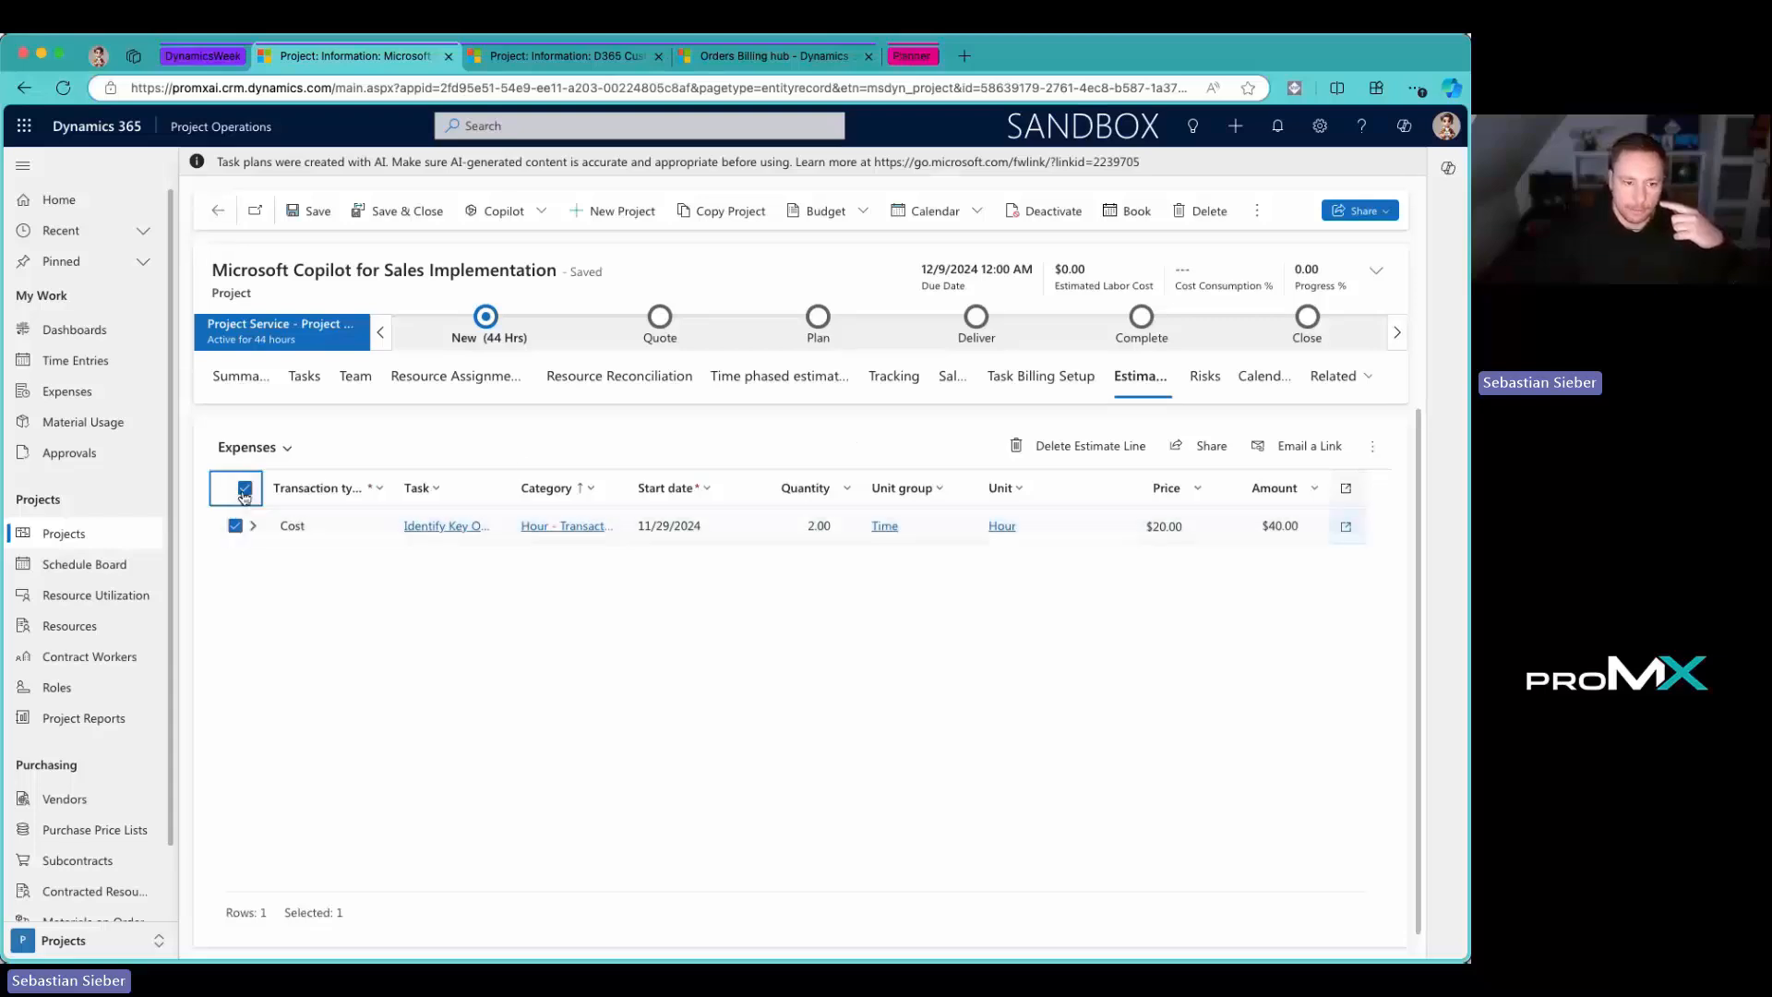
{"action": "left_click", "coordinate": [237, 520]}
Step: Start another expense estimate and set its unit group to Time and its unit to Hour
{"action": "left_click", "coordinate": [1074, 454]}
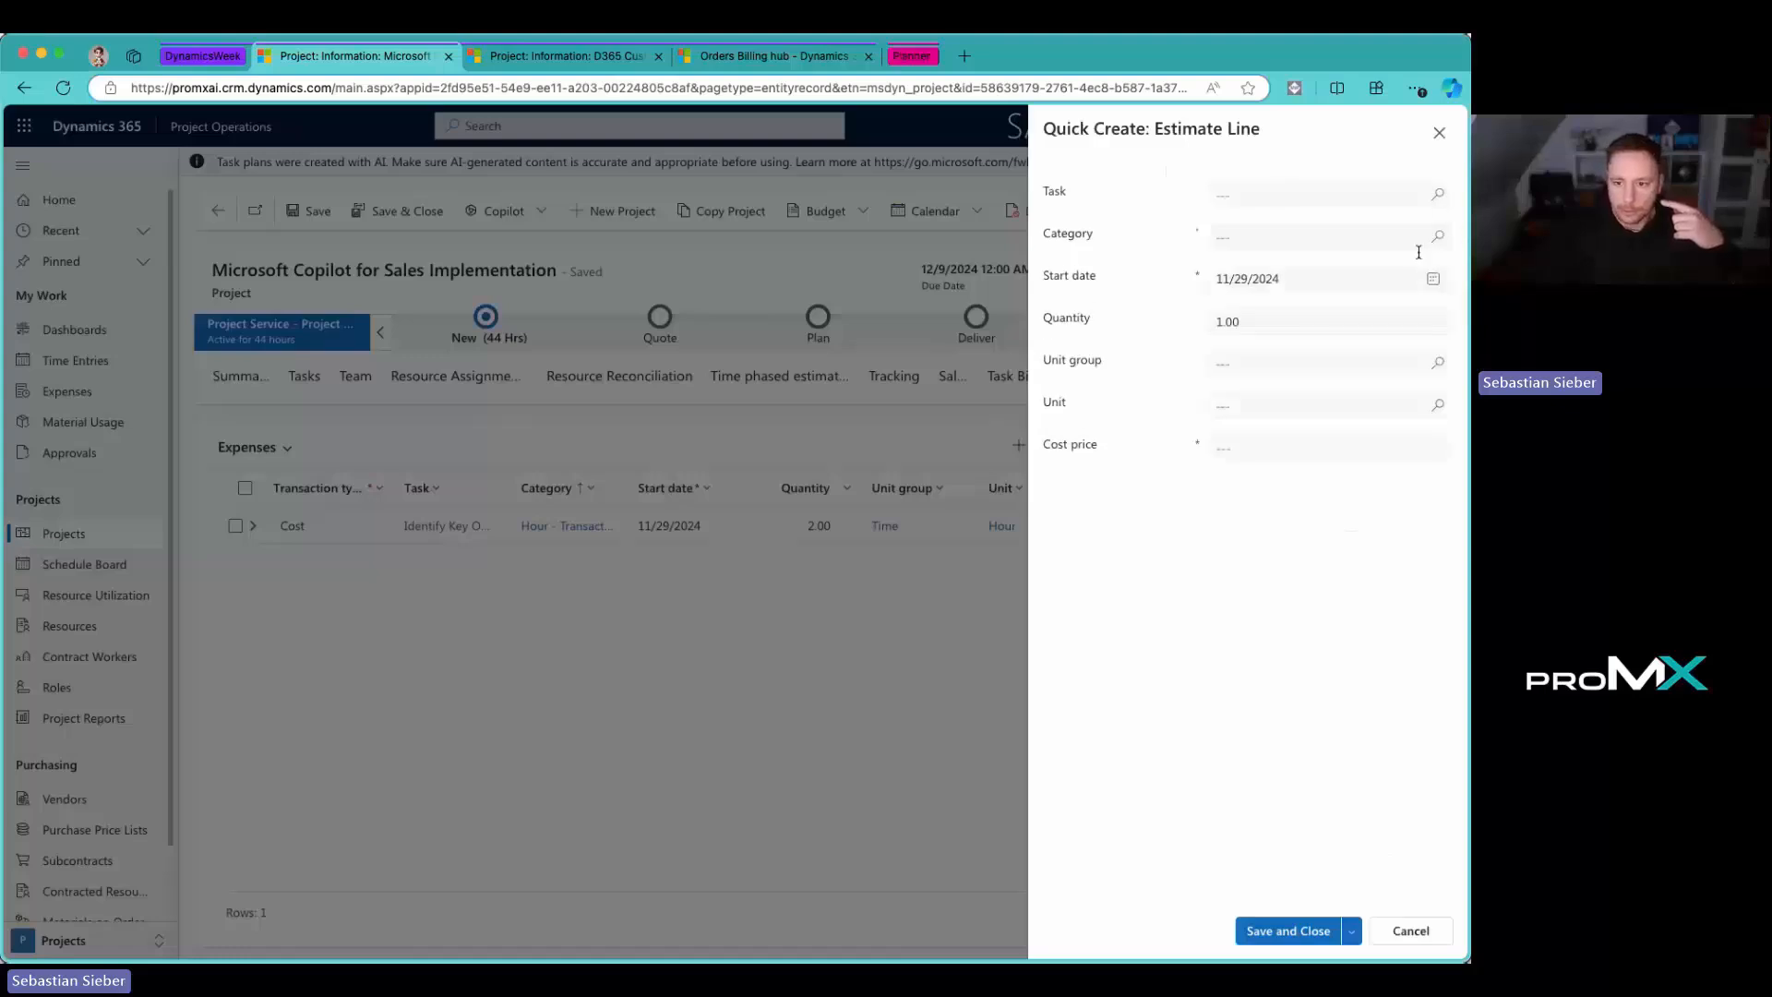
{"action": "left_click", "coordinate": [1430, 374]}
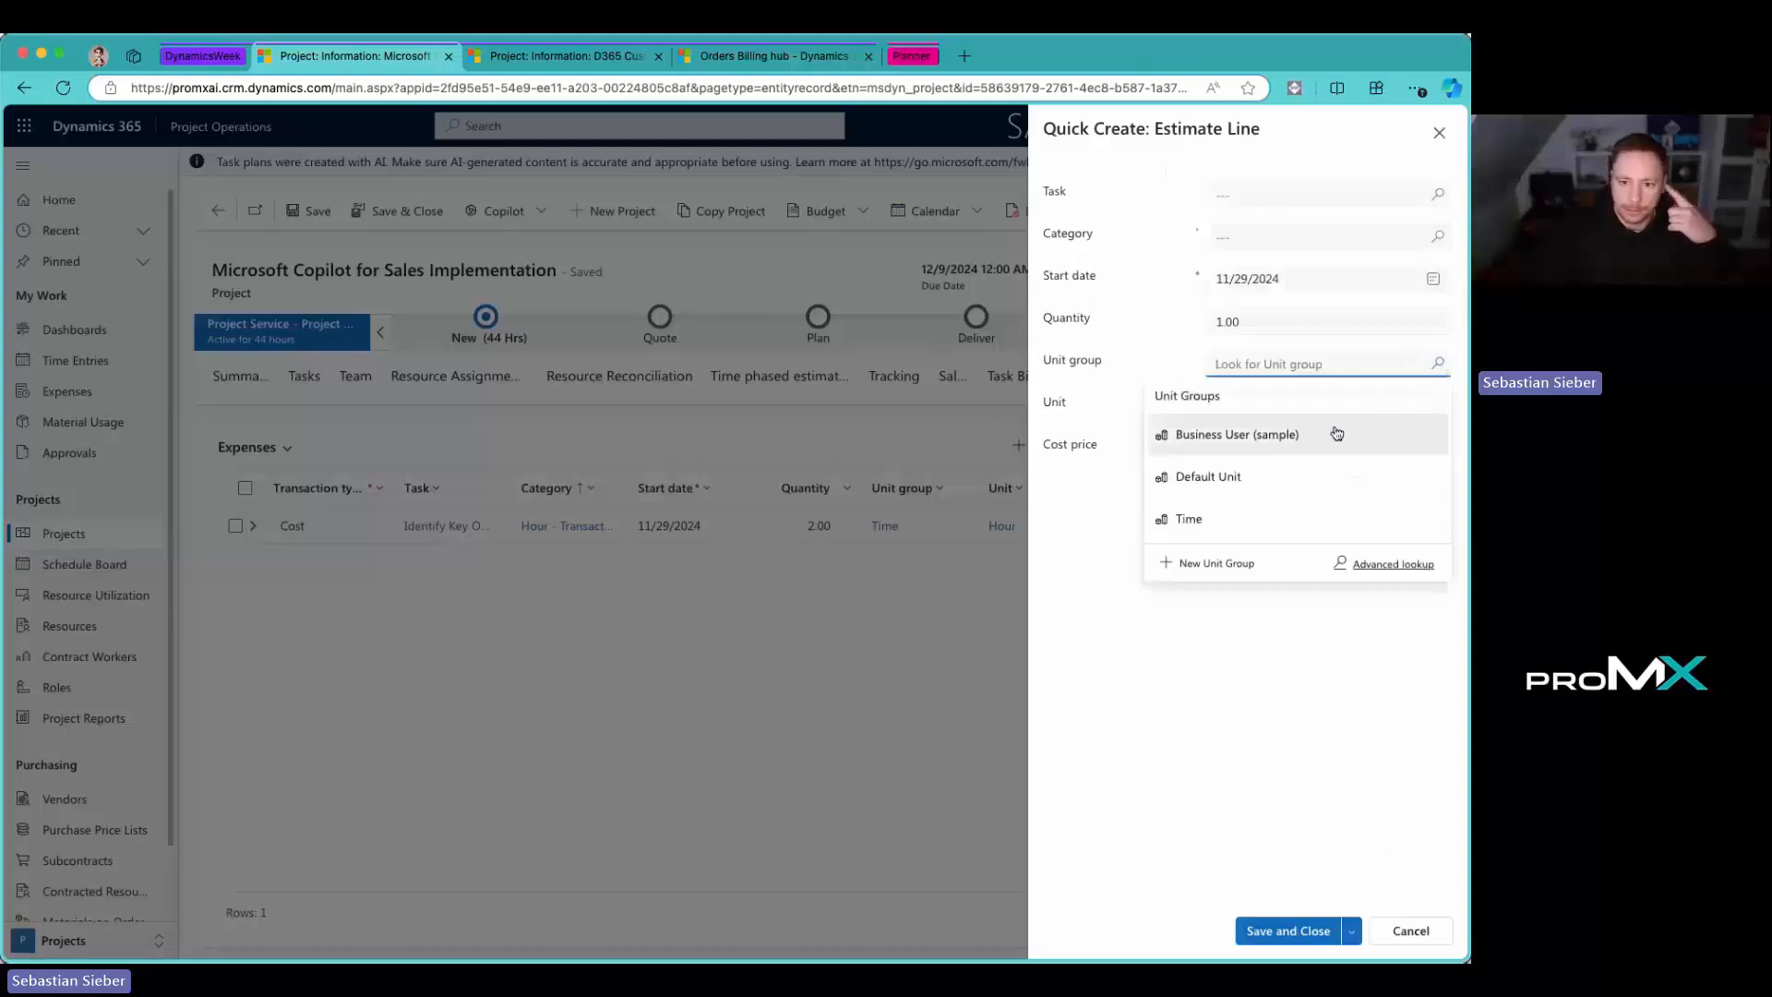
{"action": "left_click", "coordinate": [1435, 405]}
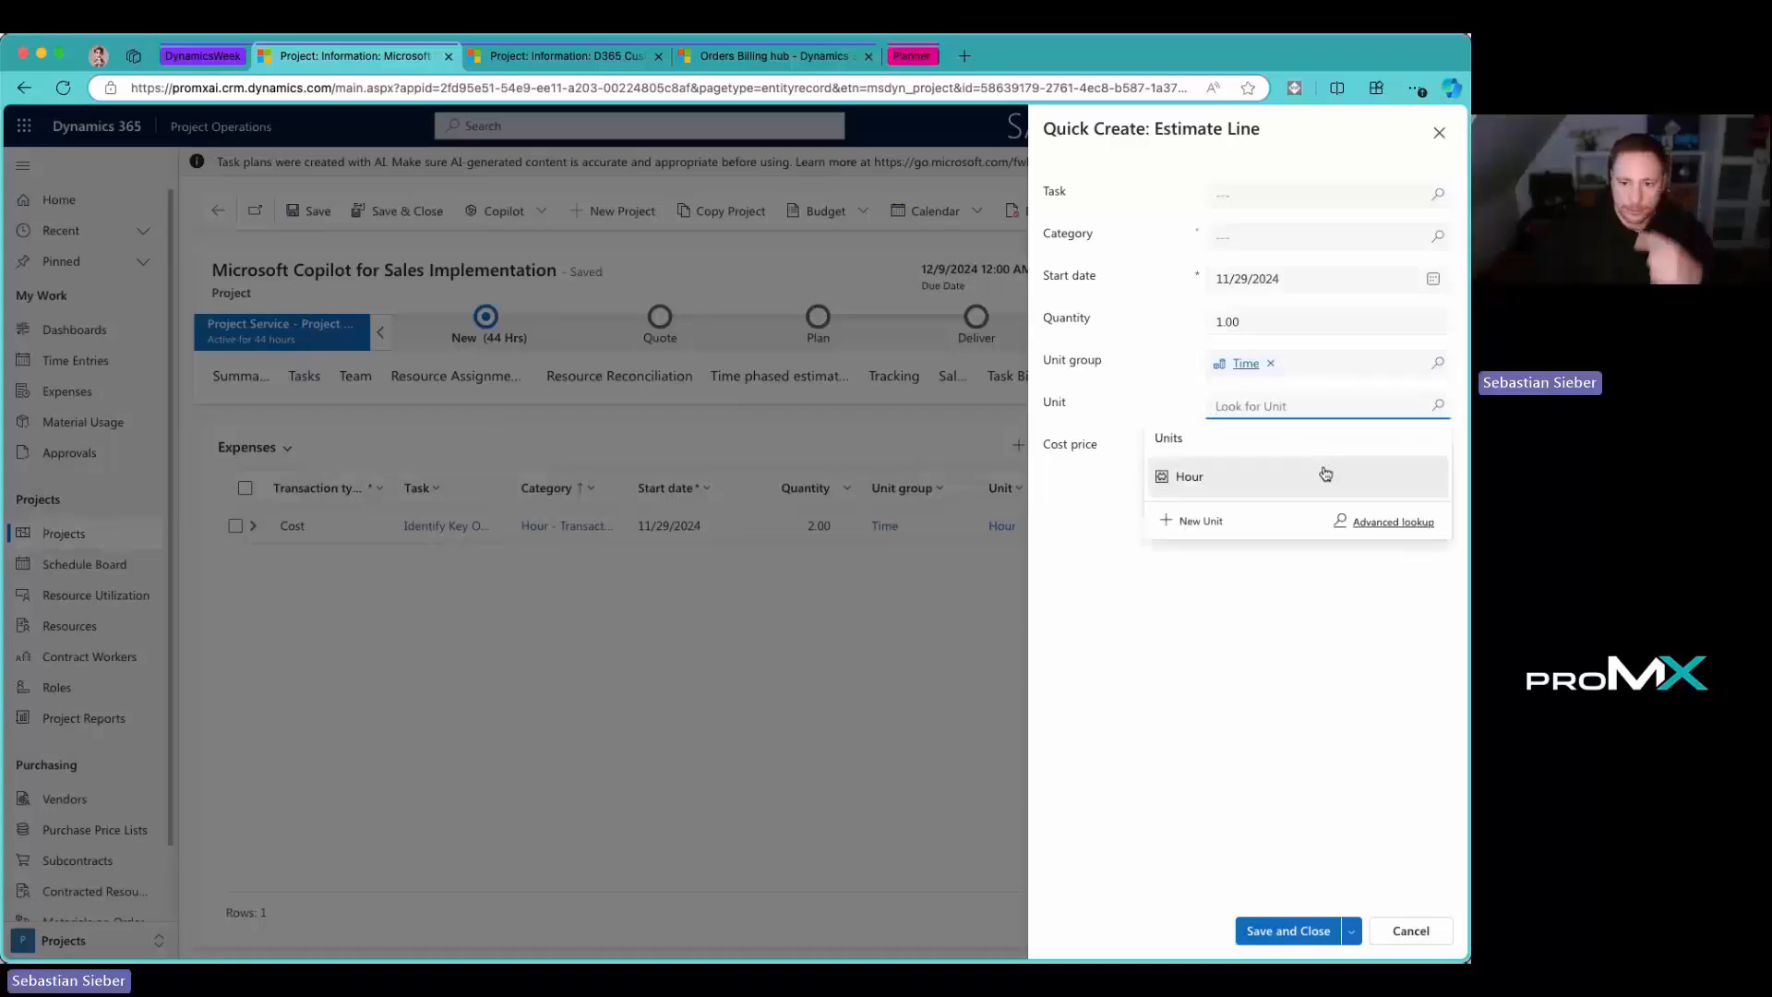
{"action": "left_click", "coordinate": [1327, 468]}
Step: Set the new expense line's quantity to 40 and its cost price to 230, and save the line
{"action": "left_click", "coordinate": [1301, 317]}
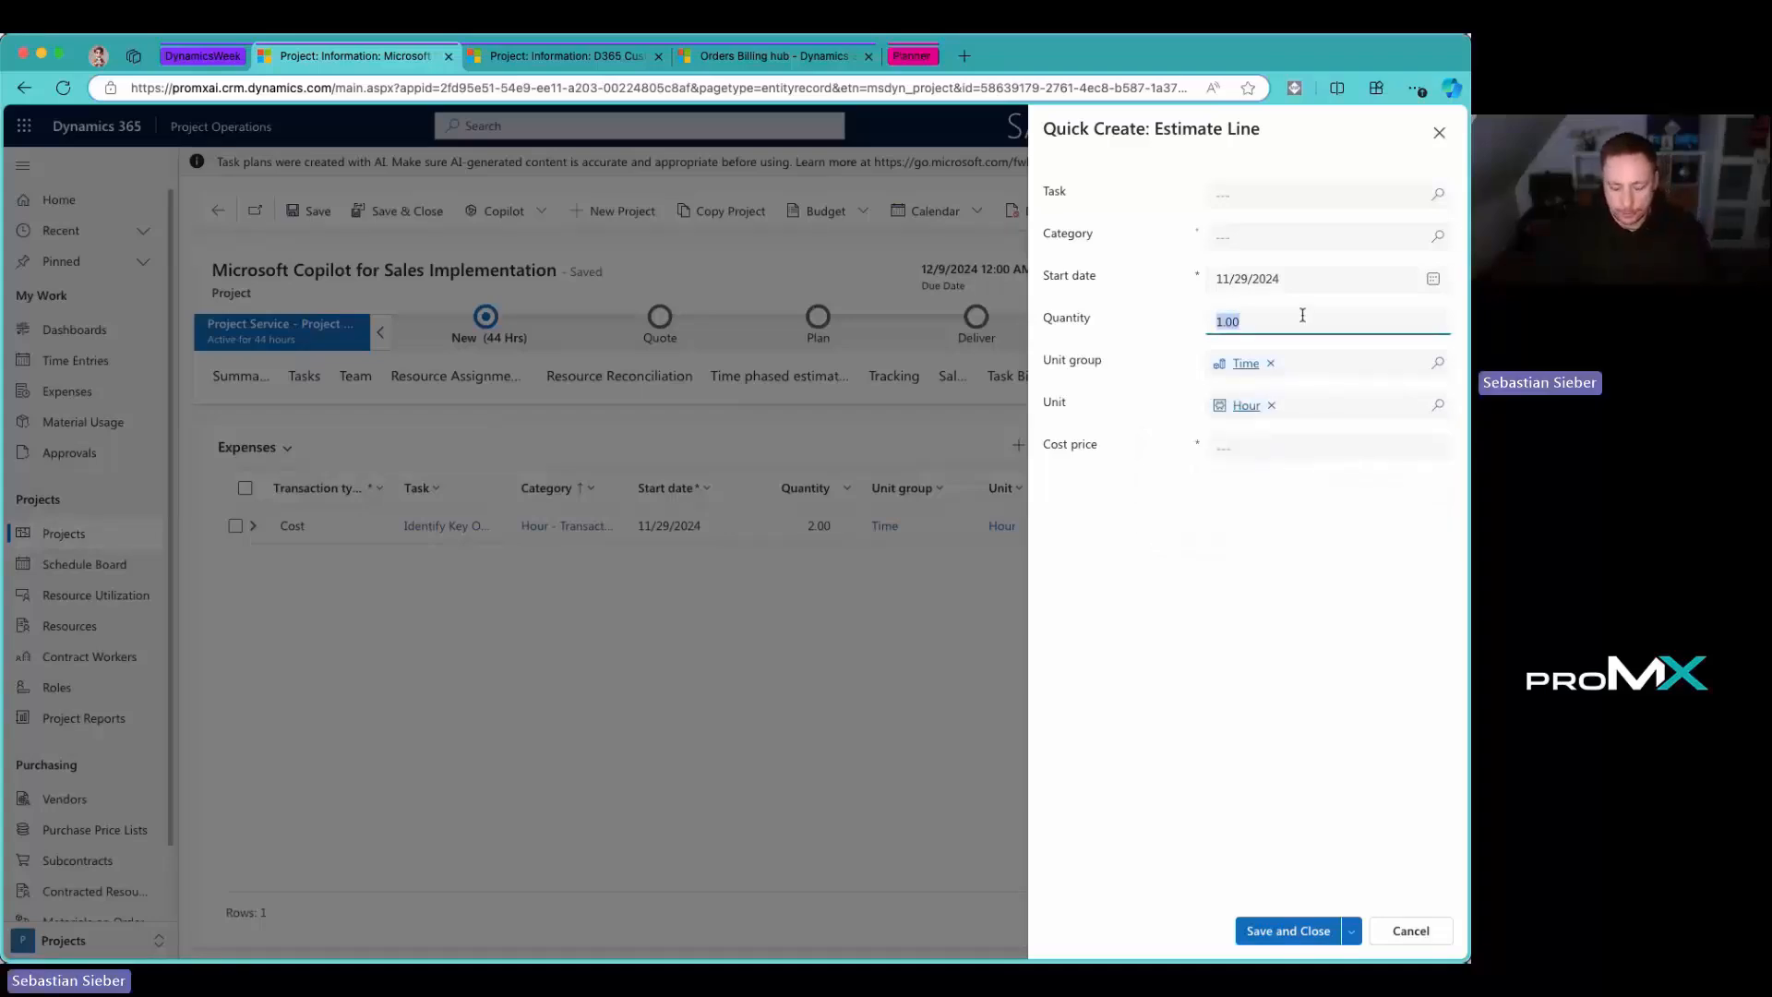
{"action": "type", "text": "40"}
{"action": "left_click", "coordinate": [1265, 447]}
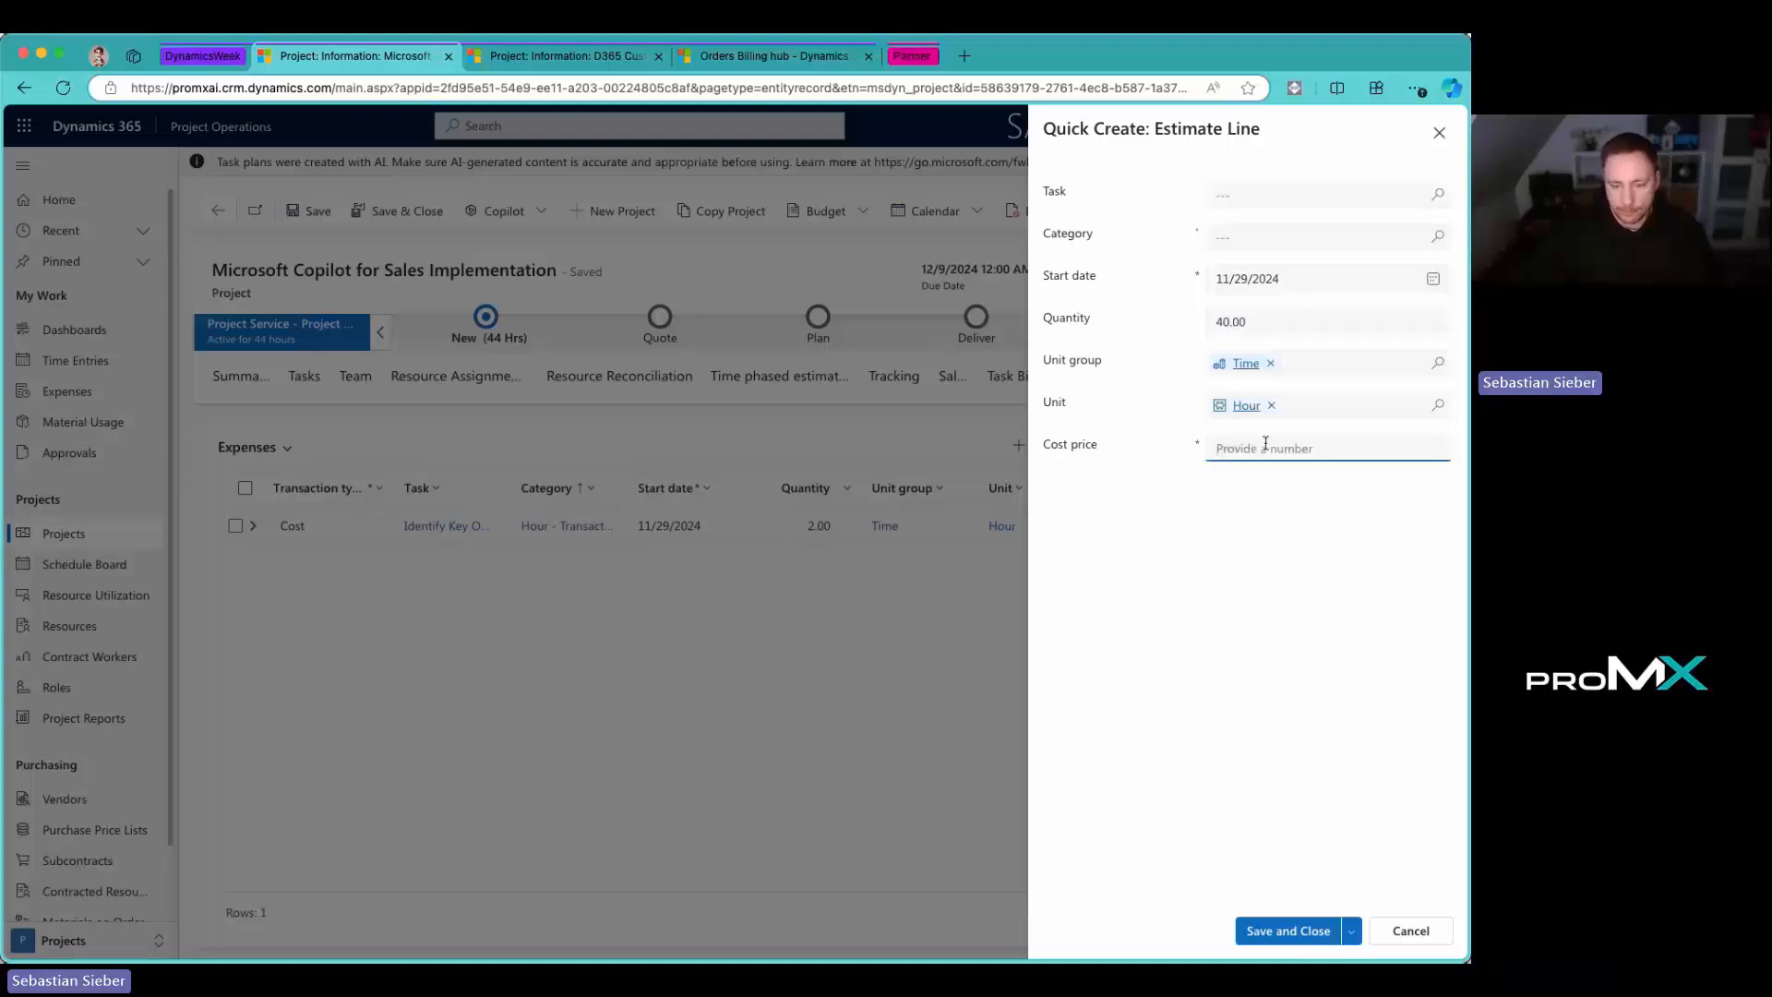
{"action": "type", "text": "3"}
{"action": "key", "text": "BackSpace"}
{"action": "type", "text": "230"}
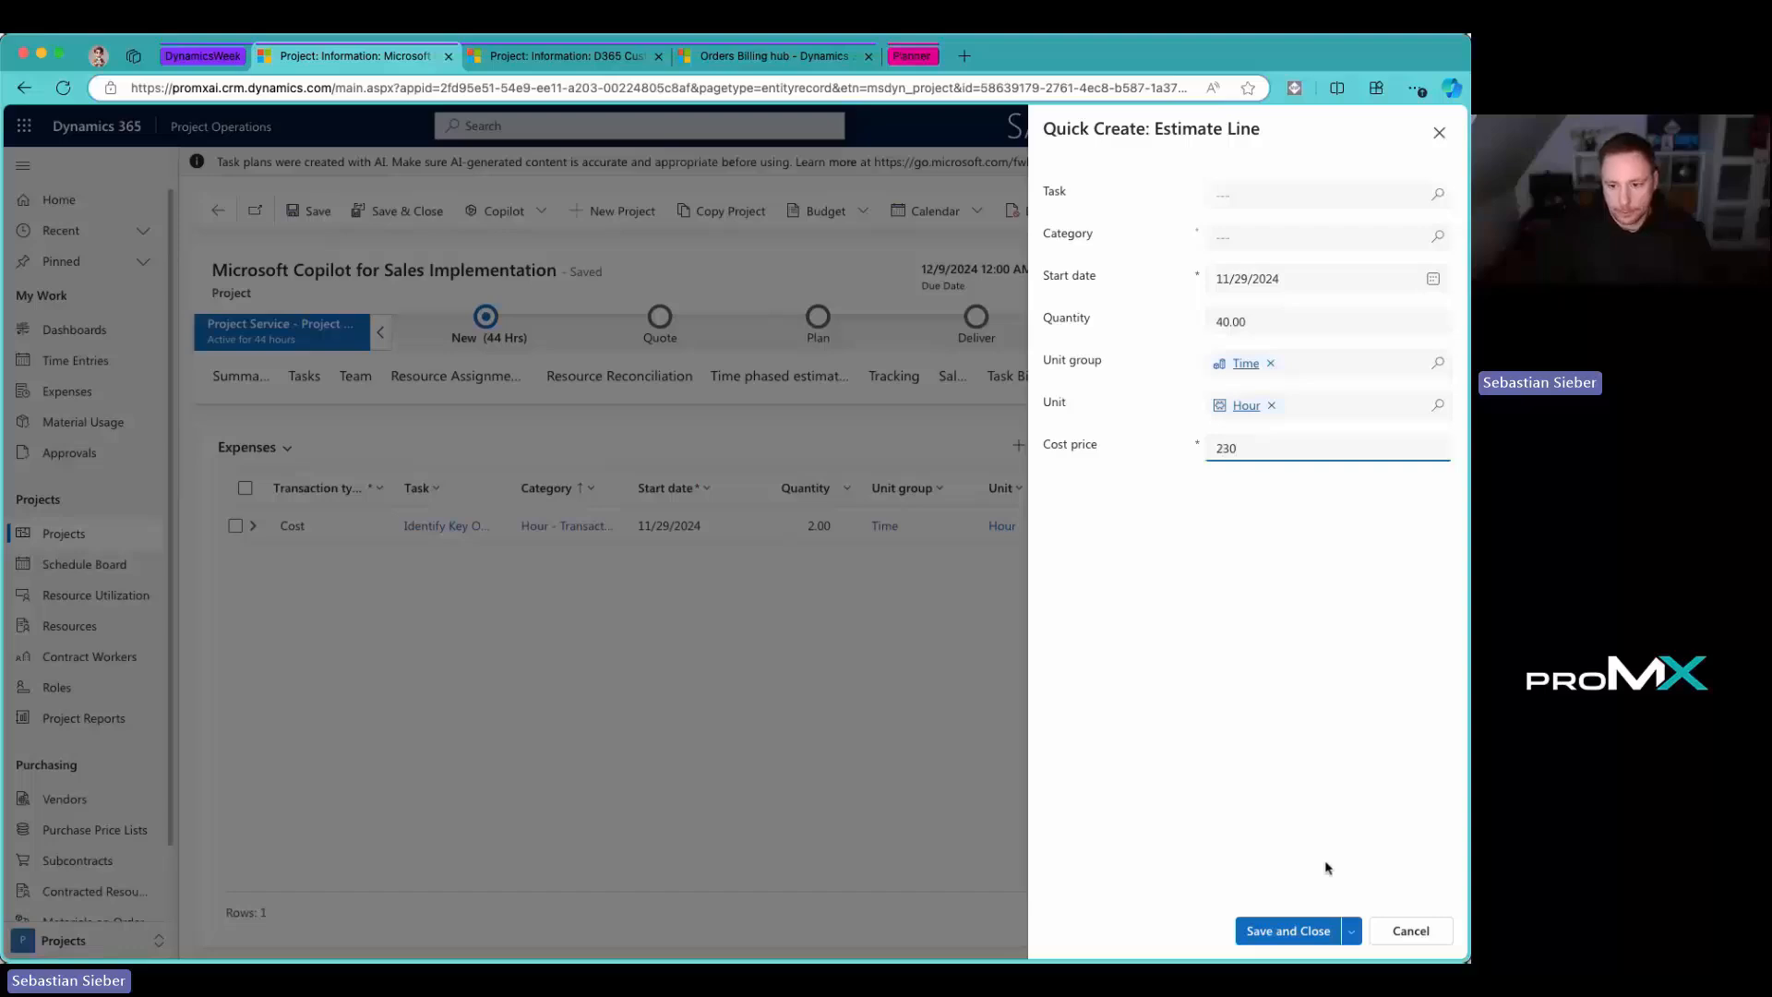
{"action": "left_click", "coordinate": [1285, 930]}
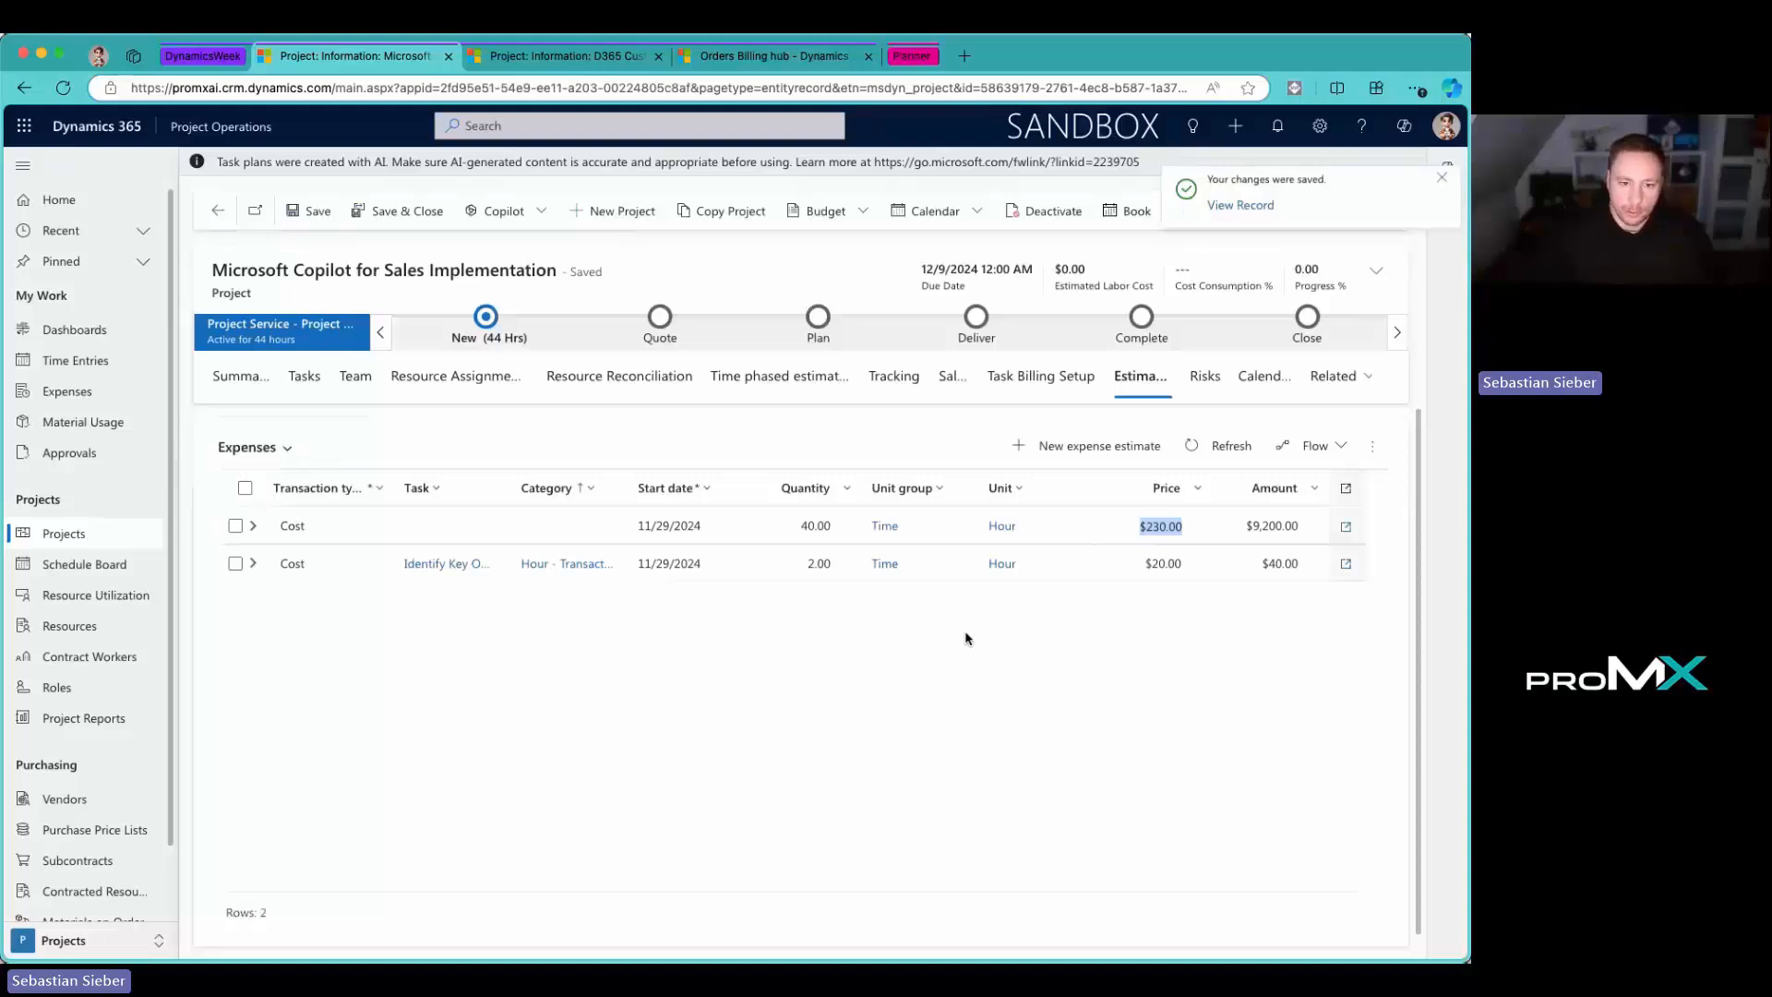
Step: Switch the estimates to the Materials view and start a material estimate for a write-in product named Licenses
{"action": "left_click", "coordinate": [277, 448]}
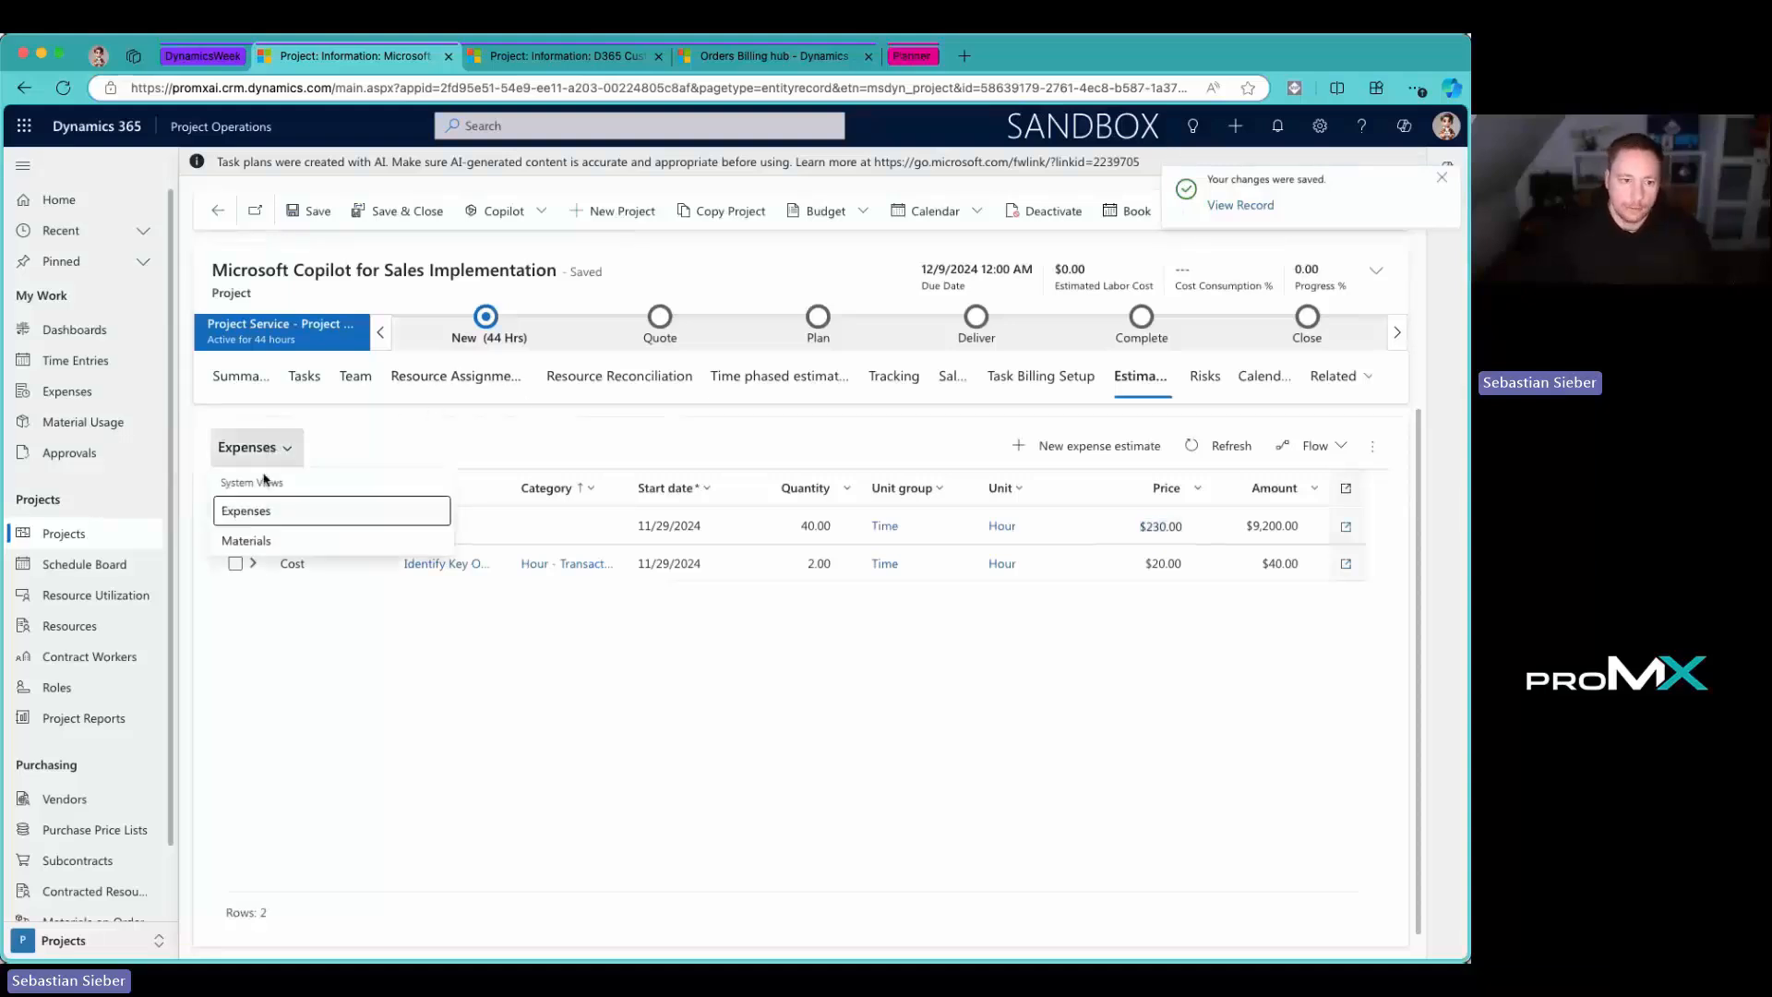
{"action": "left_click", "coordinate": [248, 544]}
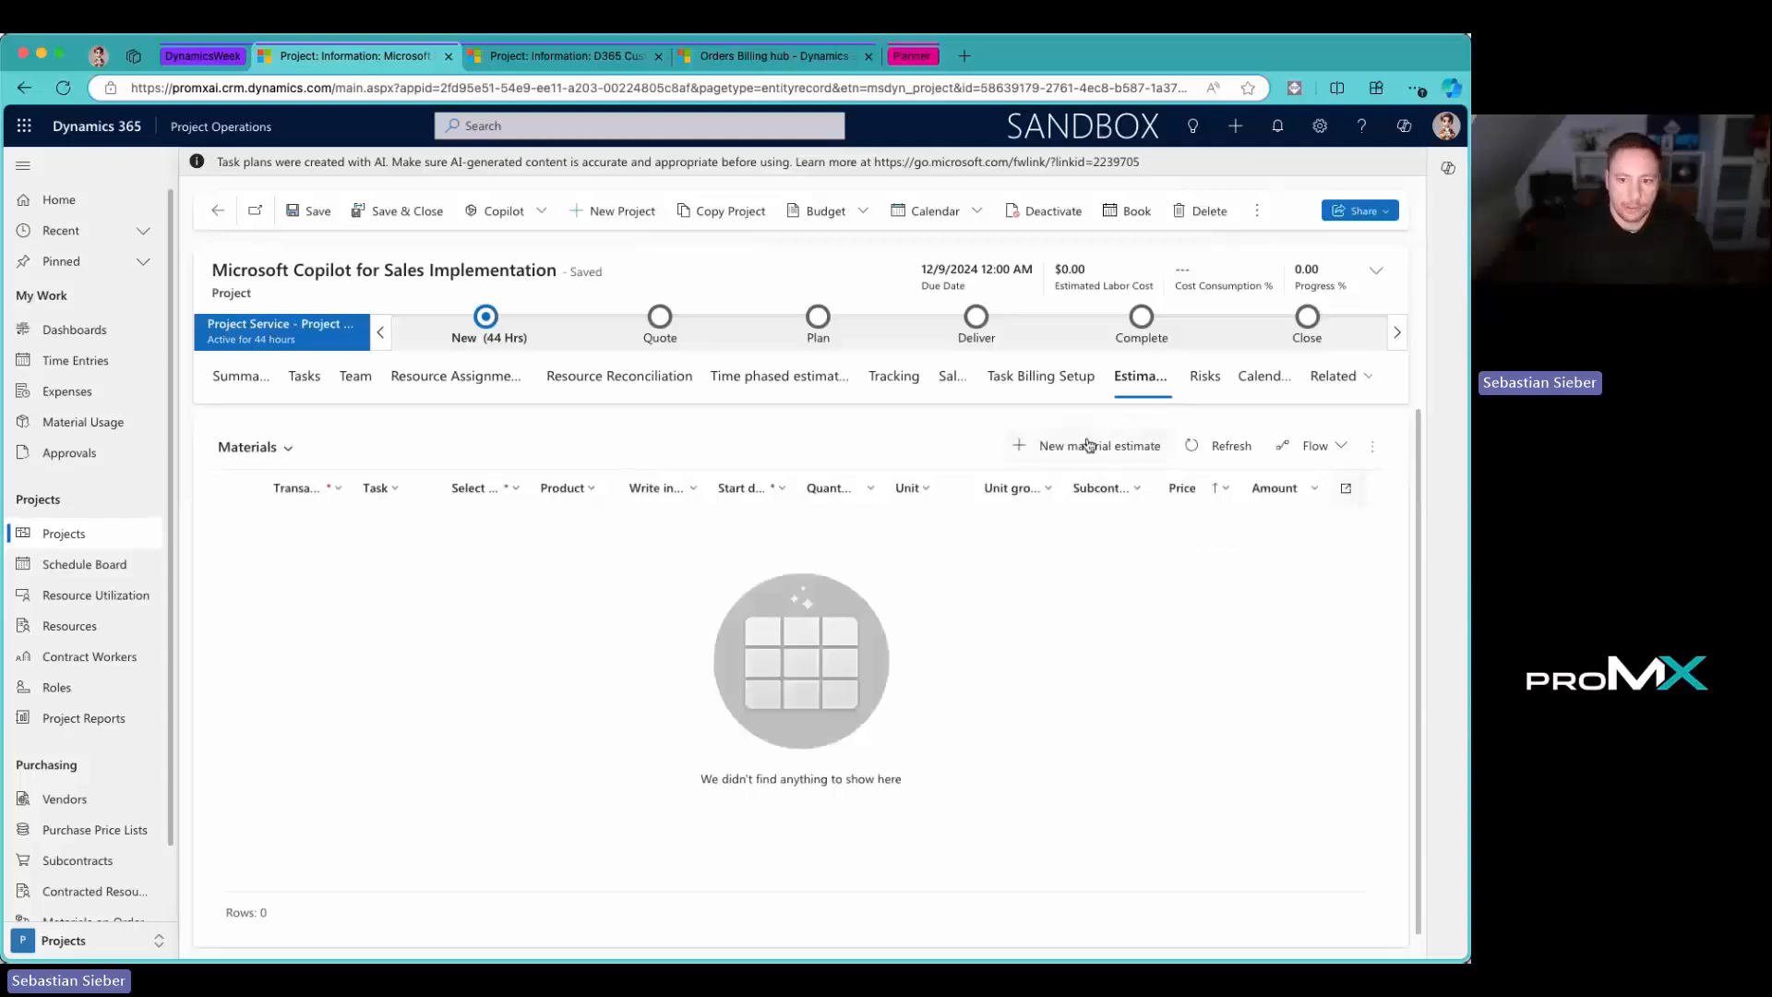
{"action": "left_click", "coordinate": [1089, 447]}
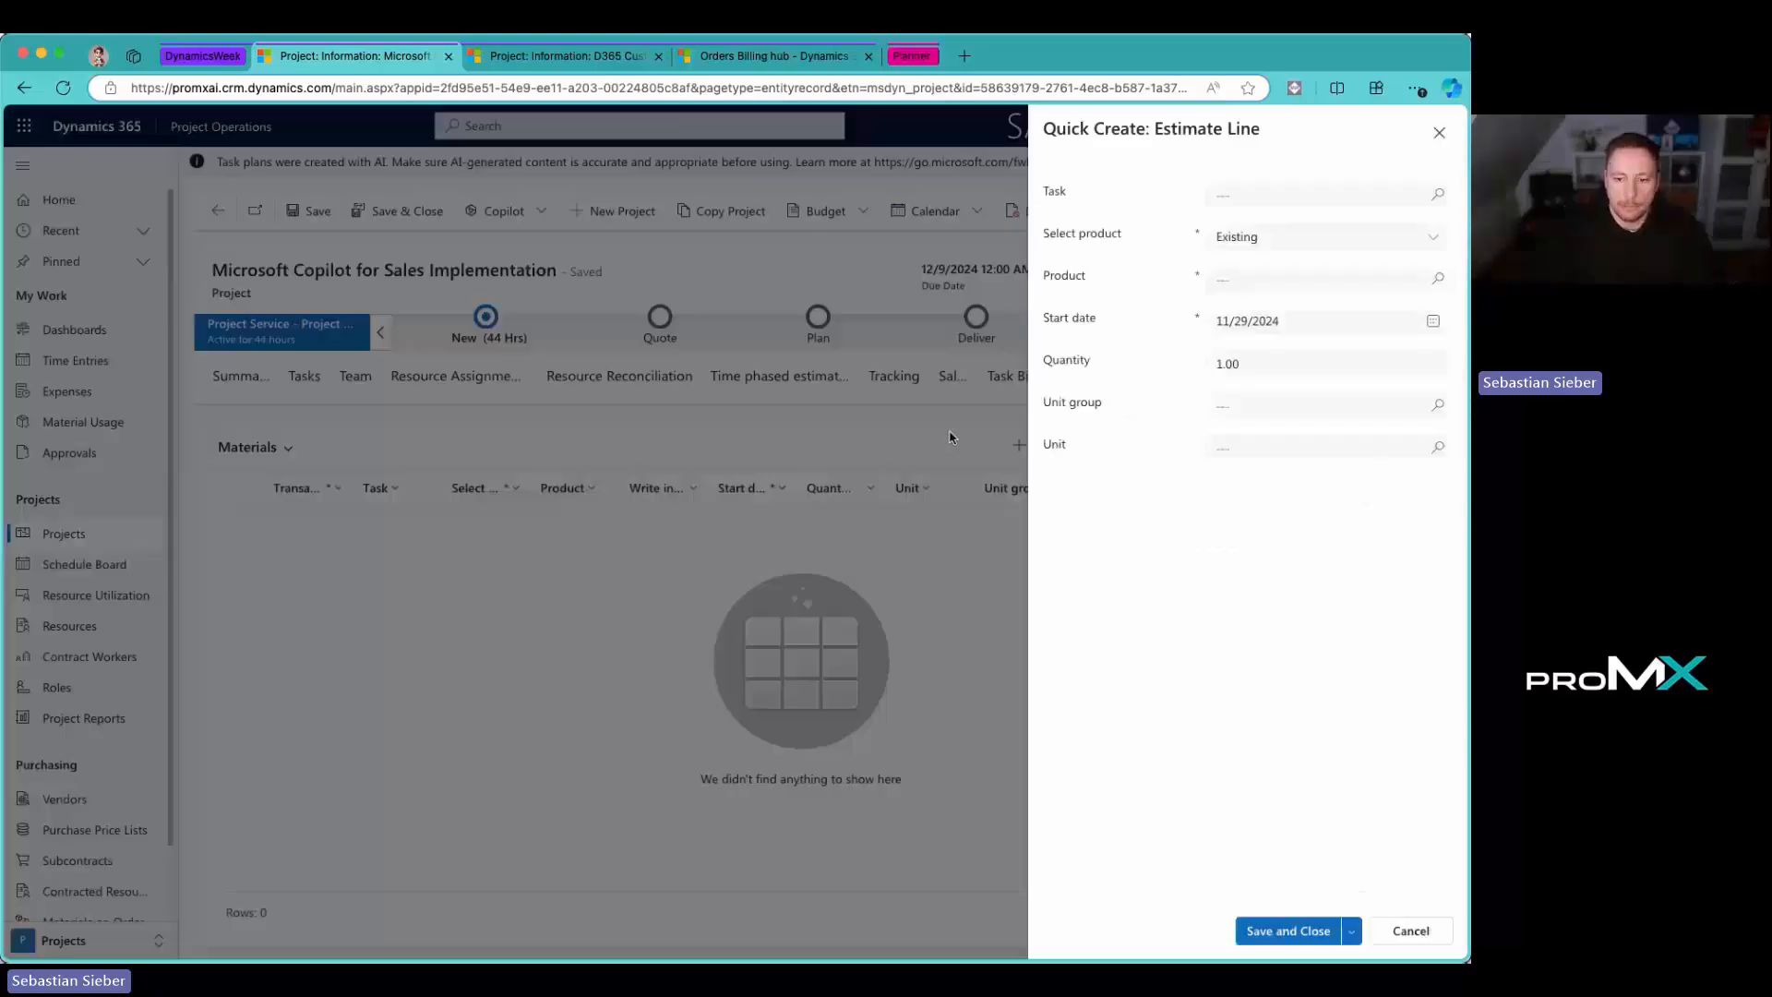
{"action": "left_click", "coordinate": [1315, 250]}
{"action": "left_click", "coordinate": [1303, 299]}
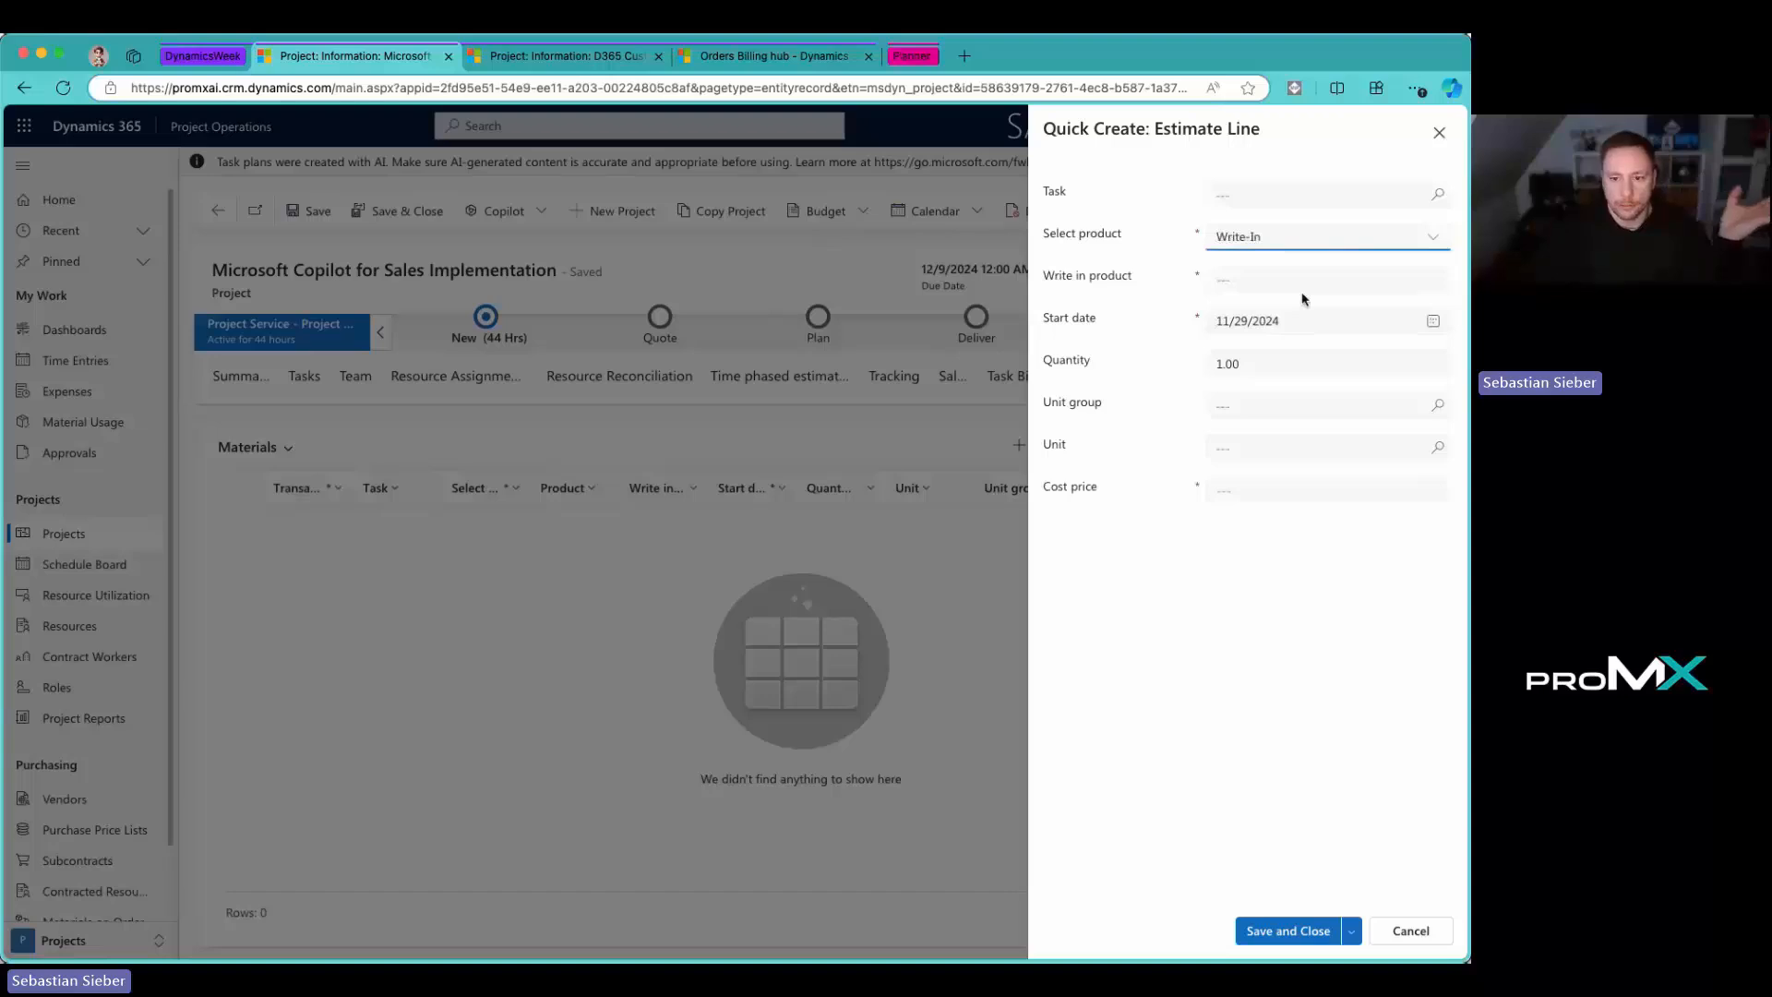
{"action": "type", "text": "Licenses"}
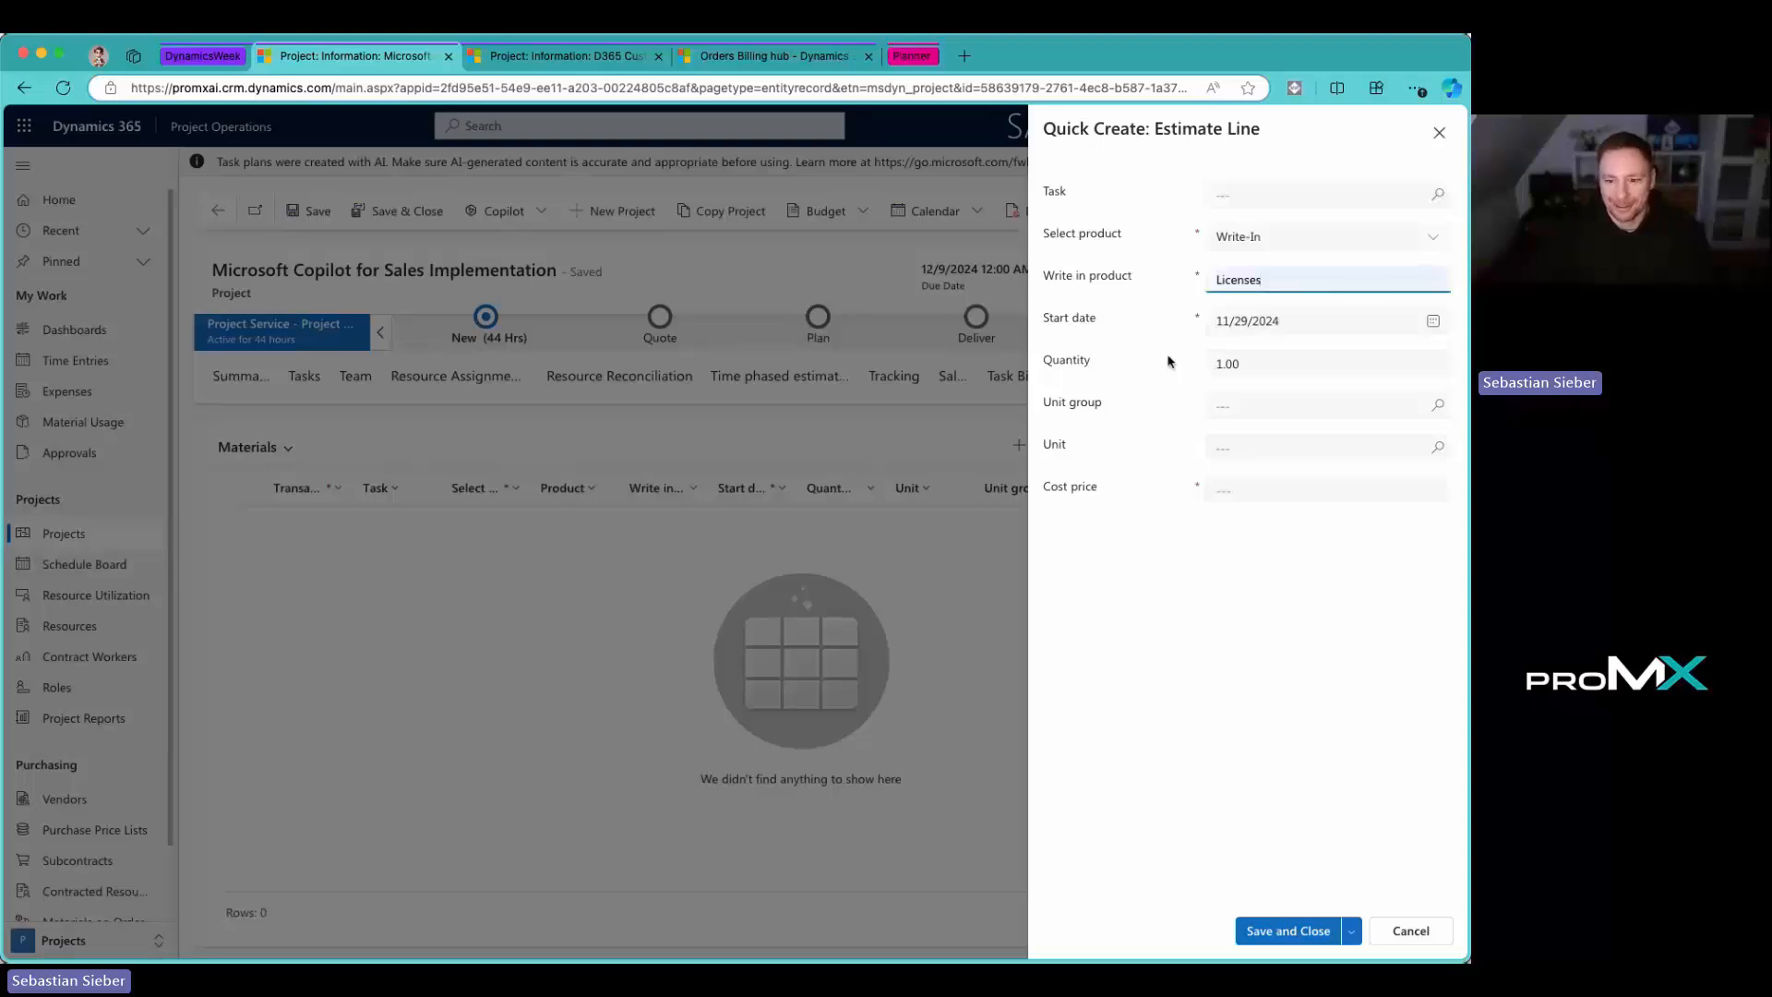
Step: Give the Licenses line quantity 30, unit group Default Unit, unit Primary Unit and cost price 20, and save it
{"action": "left_click", "coordinate": [1285, 372]}
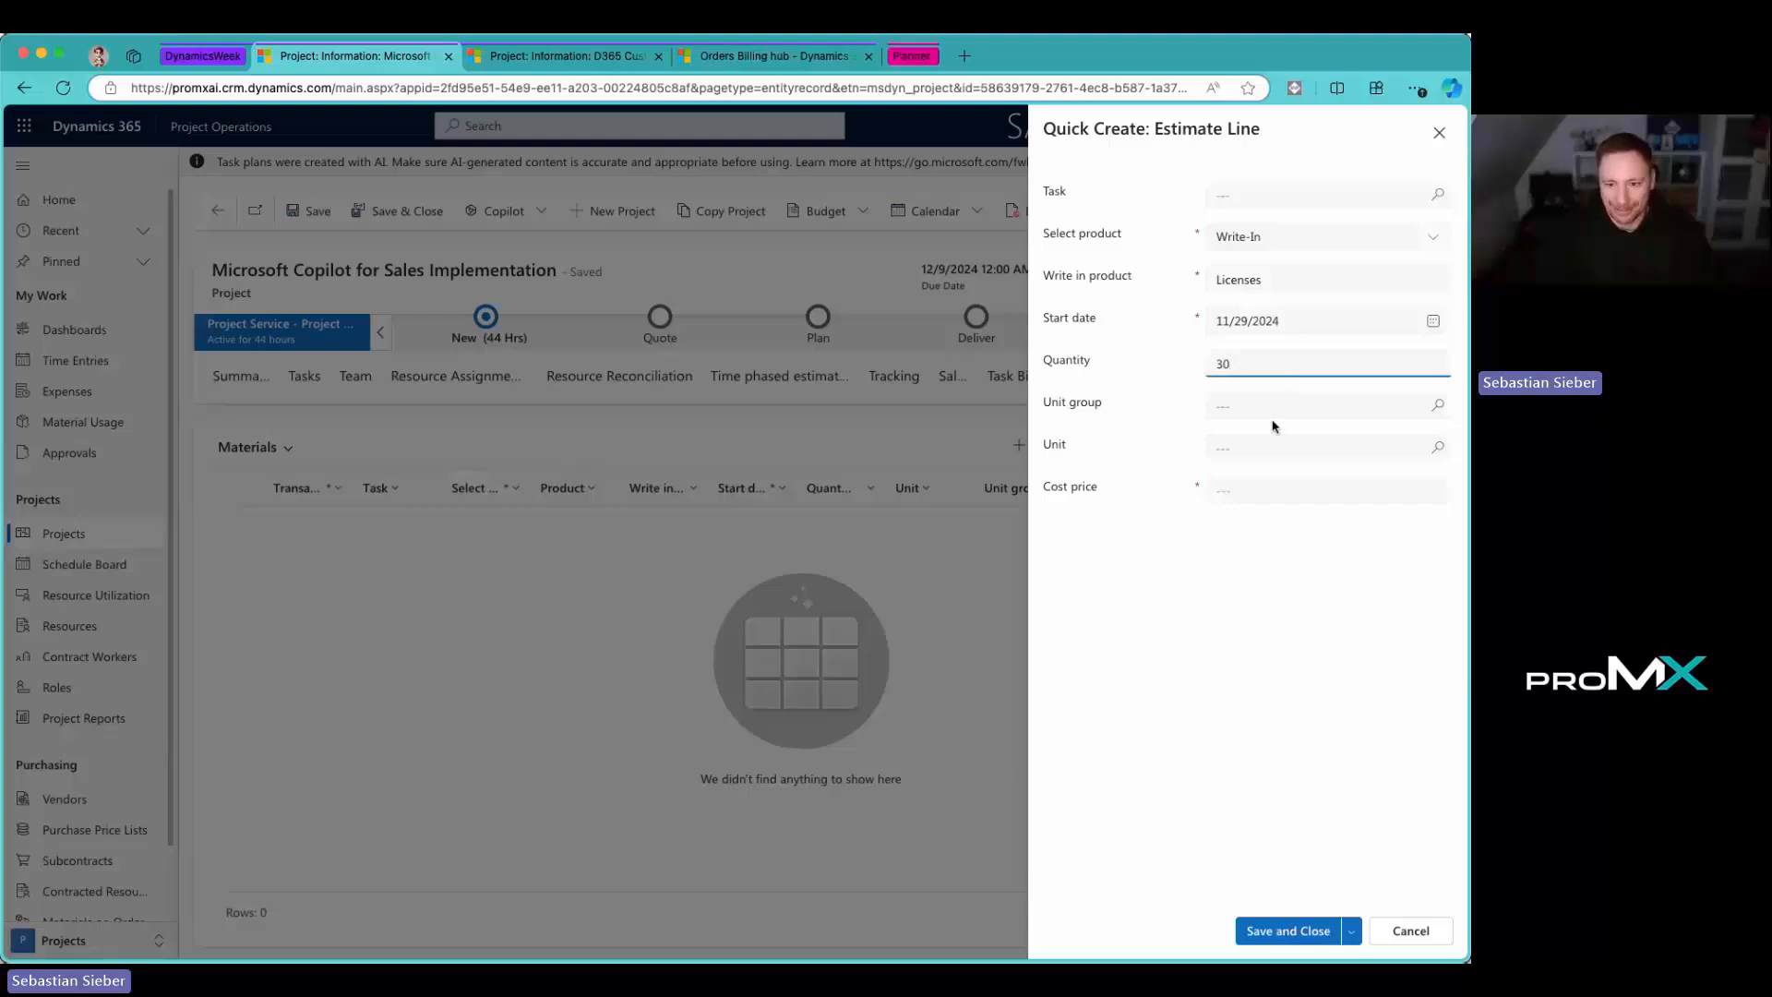
{"action": "left_click", "coordinate": [1433, 414]}
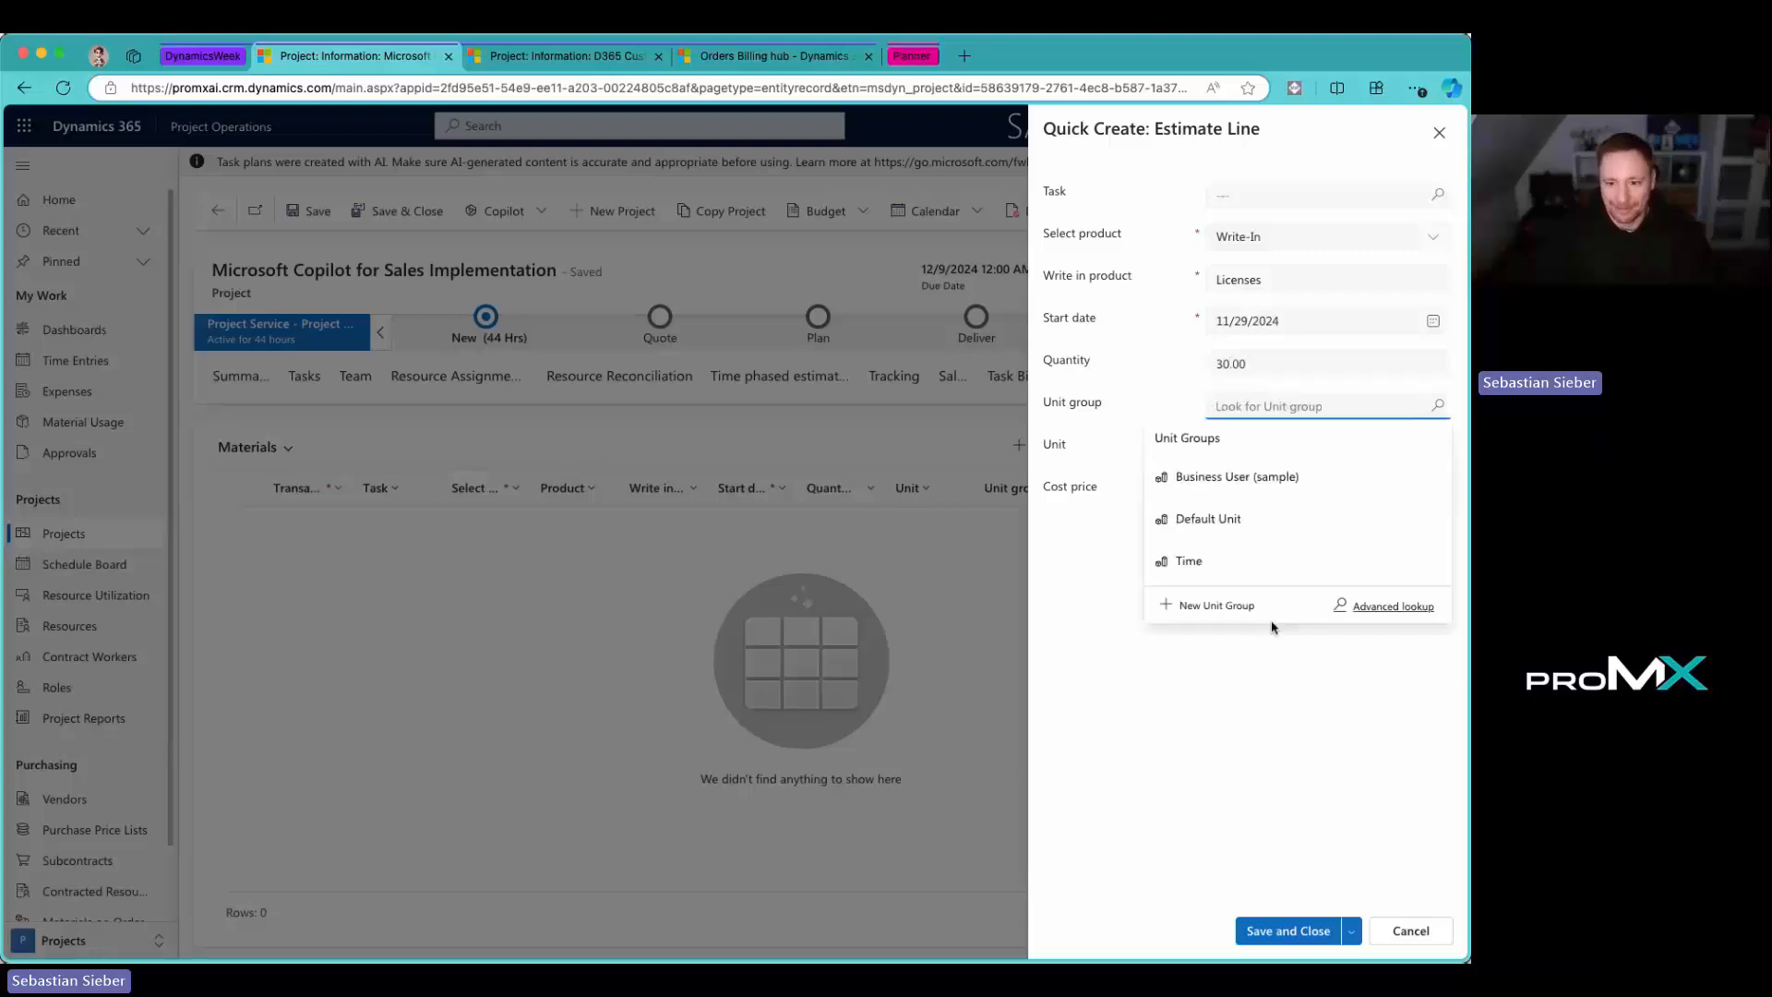
{"action": "left_click", "coordinate": [1267, 515]}
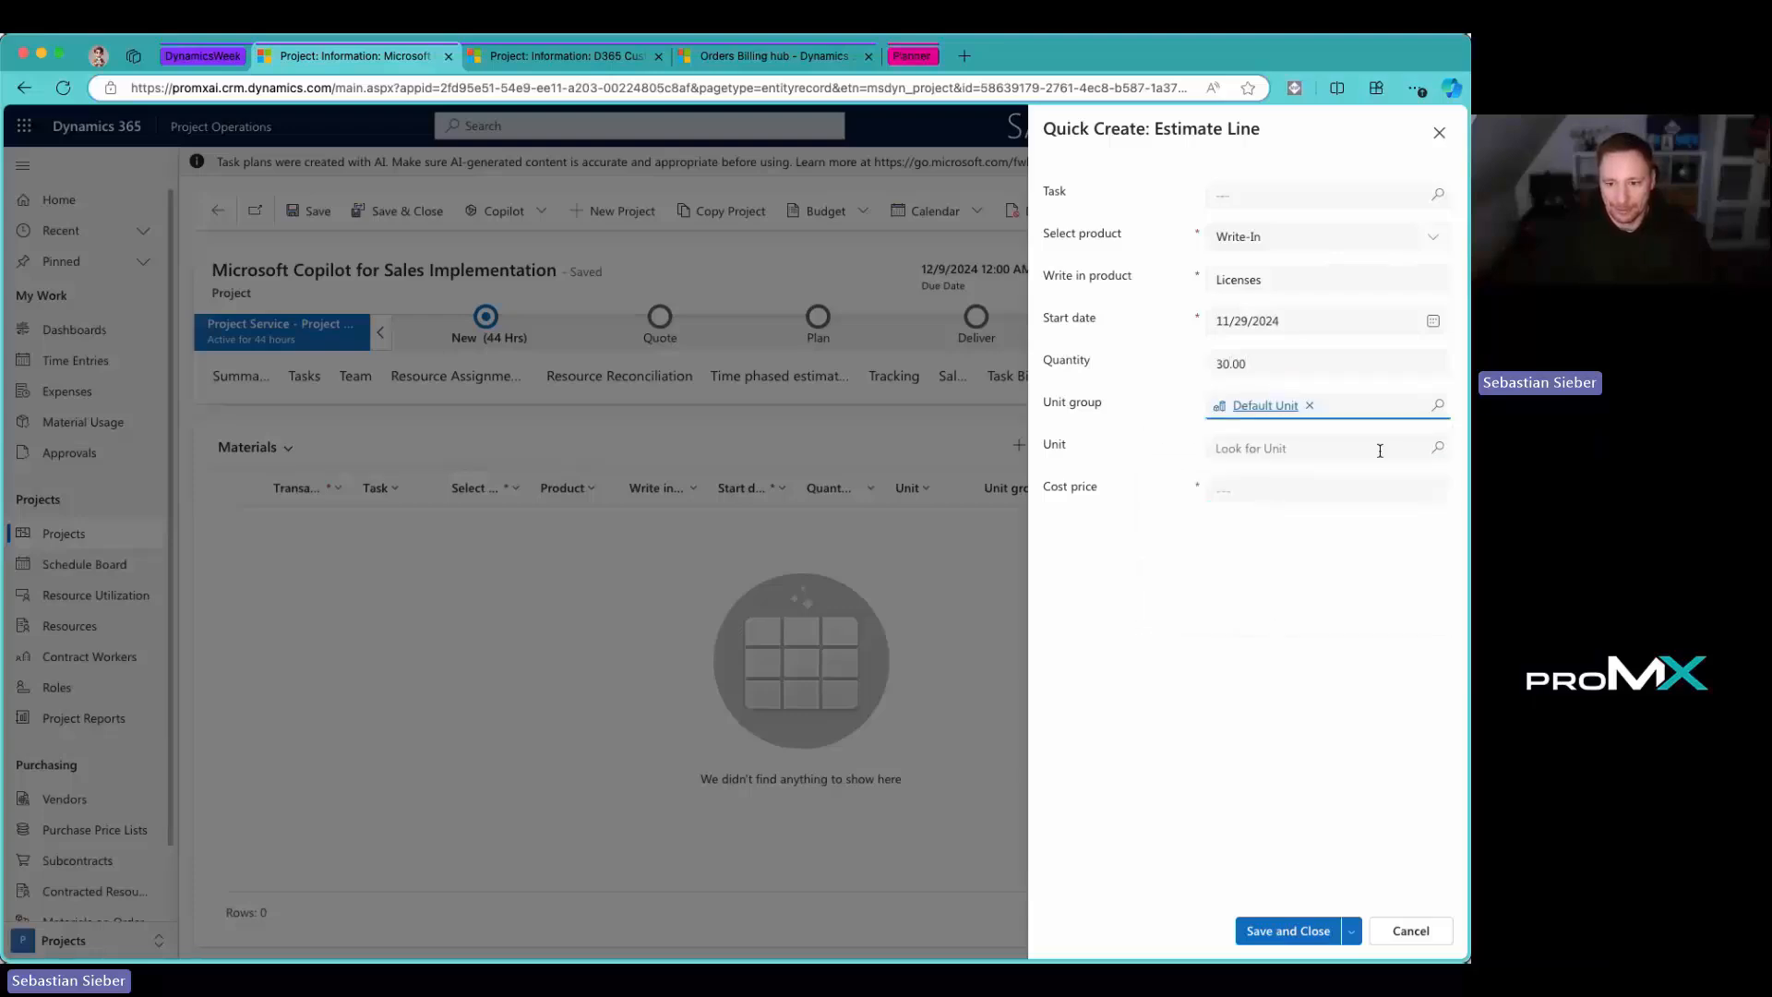
{"action": "left_click", "coordinate": [1435, 447]}
{"action": "left_click", "coordinate": [1326, 512]}
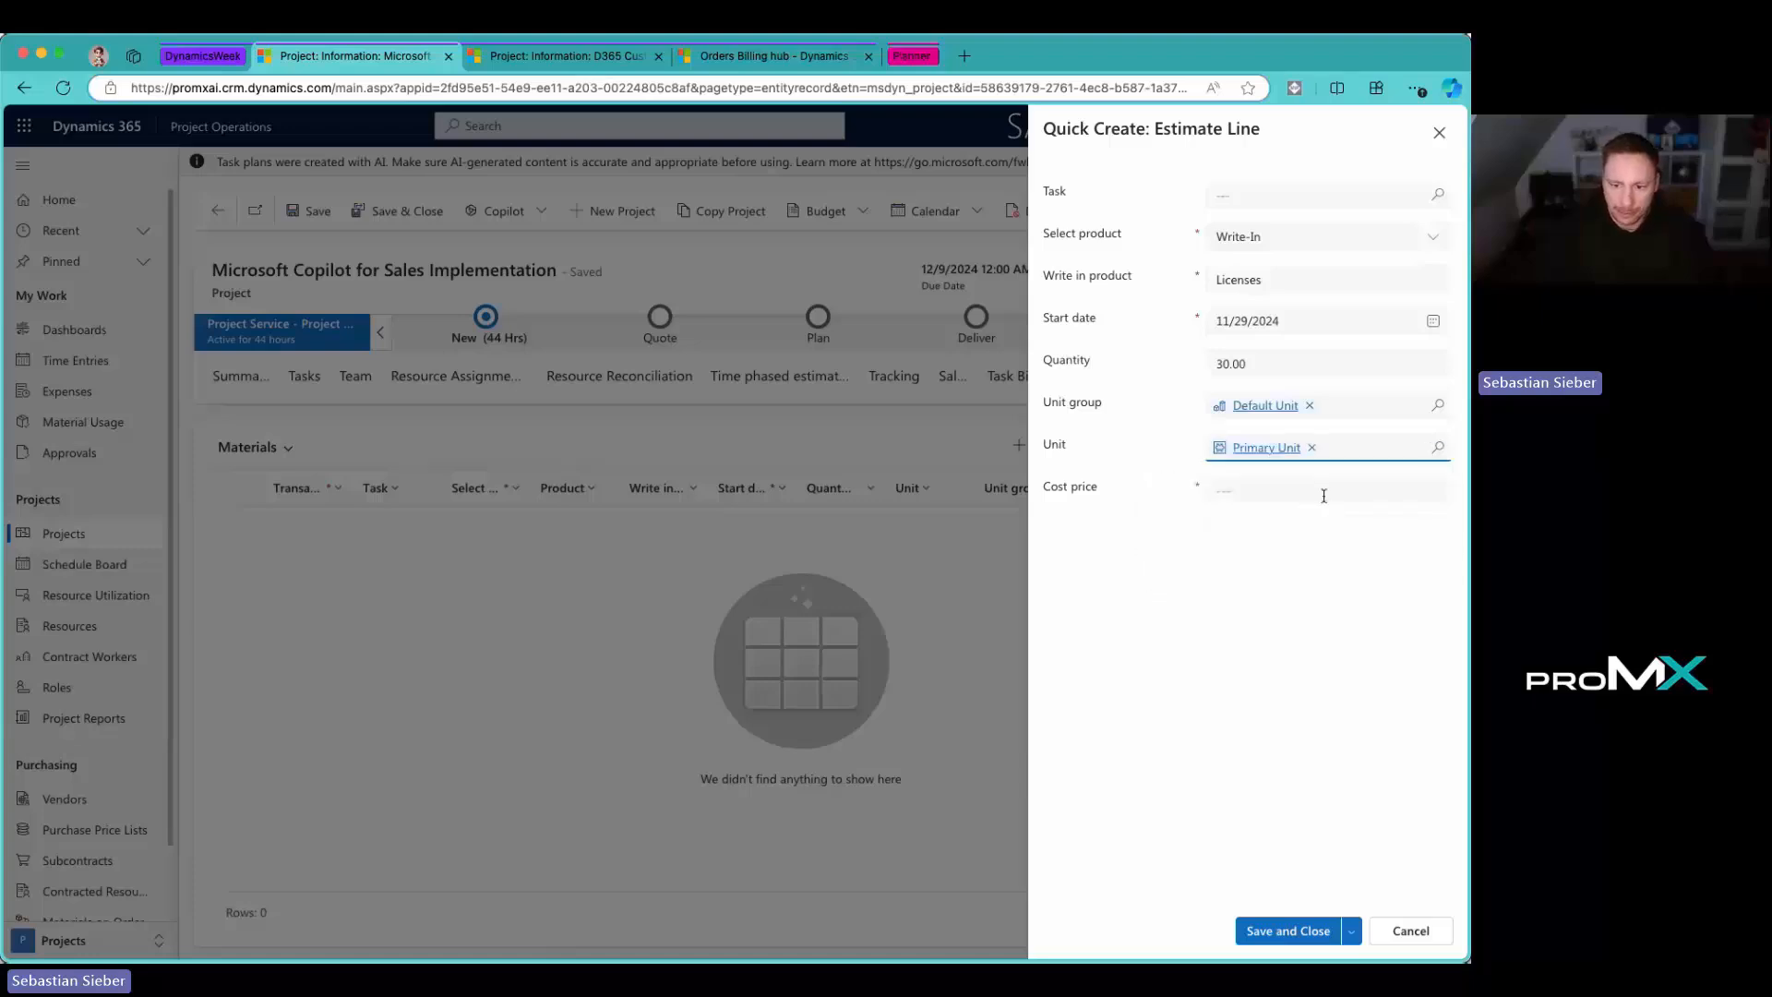
{"action": "left_click", "coordinate": [1324, 493]}
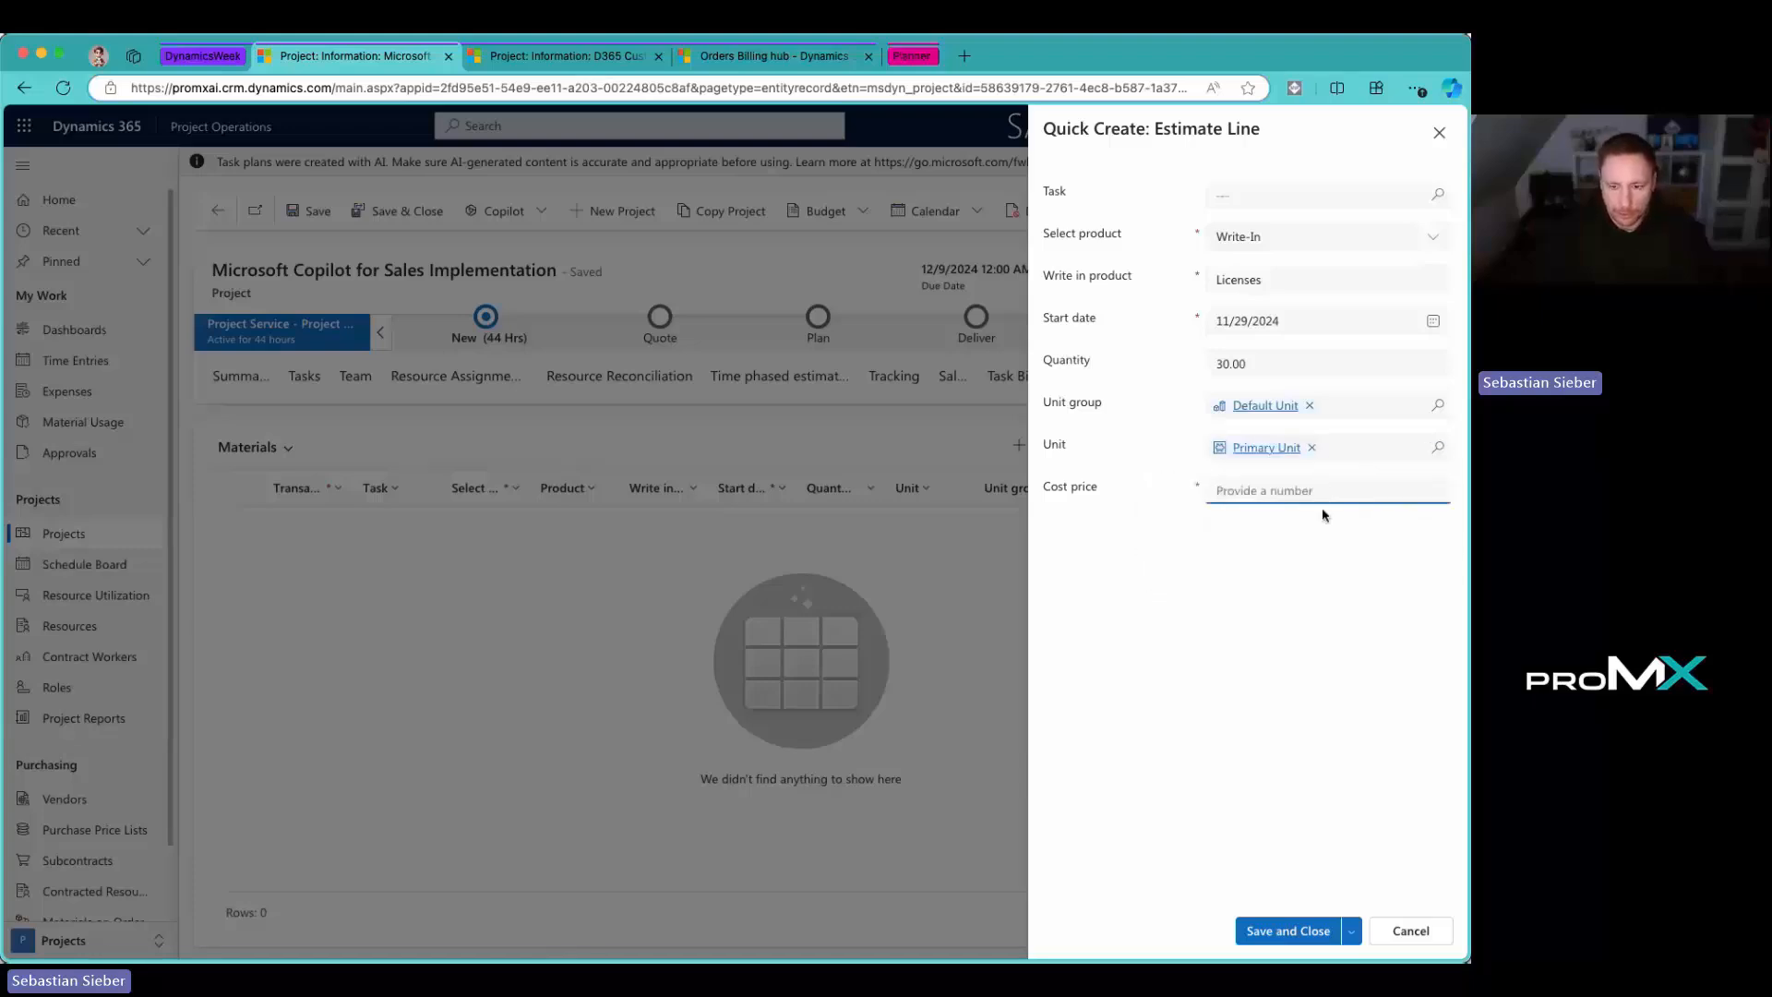
{"action": "type", "text": "20"}
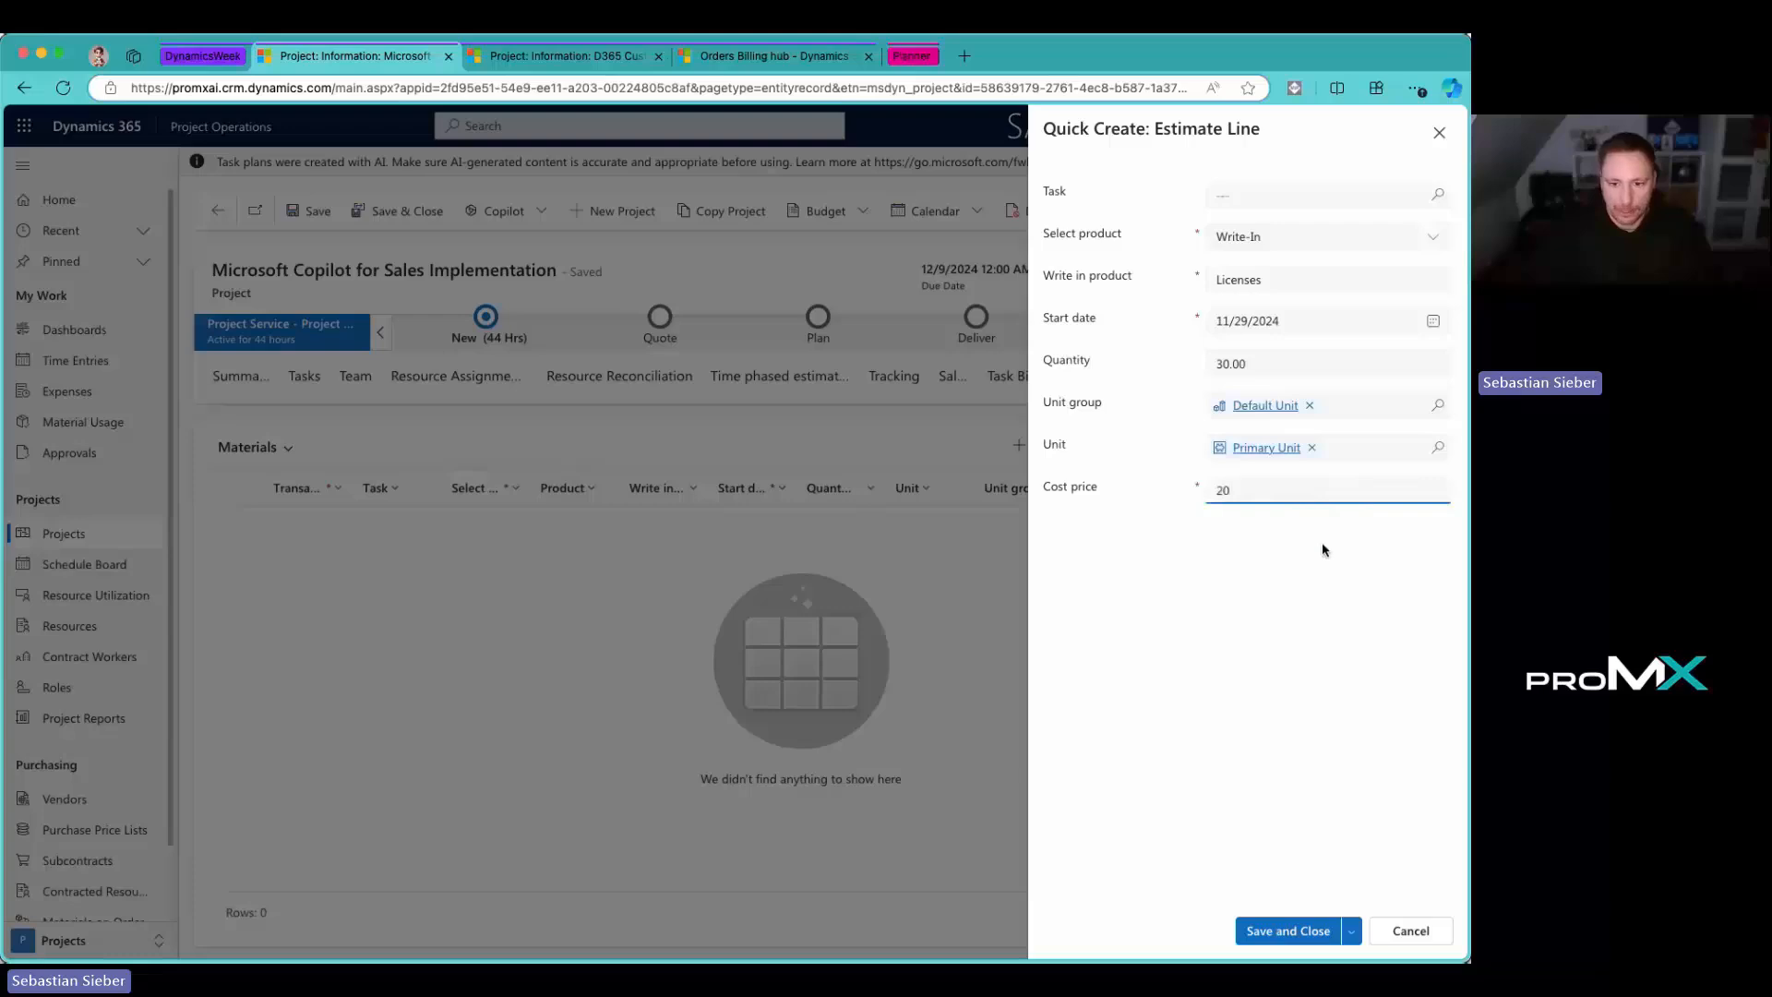
{"action": "left_click", "coordinate": [1321, 568]}
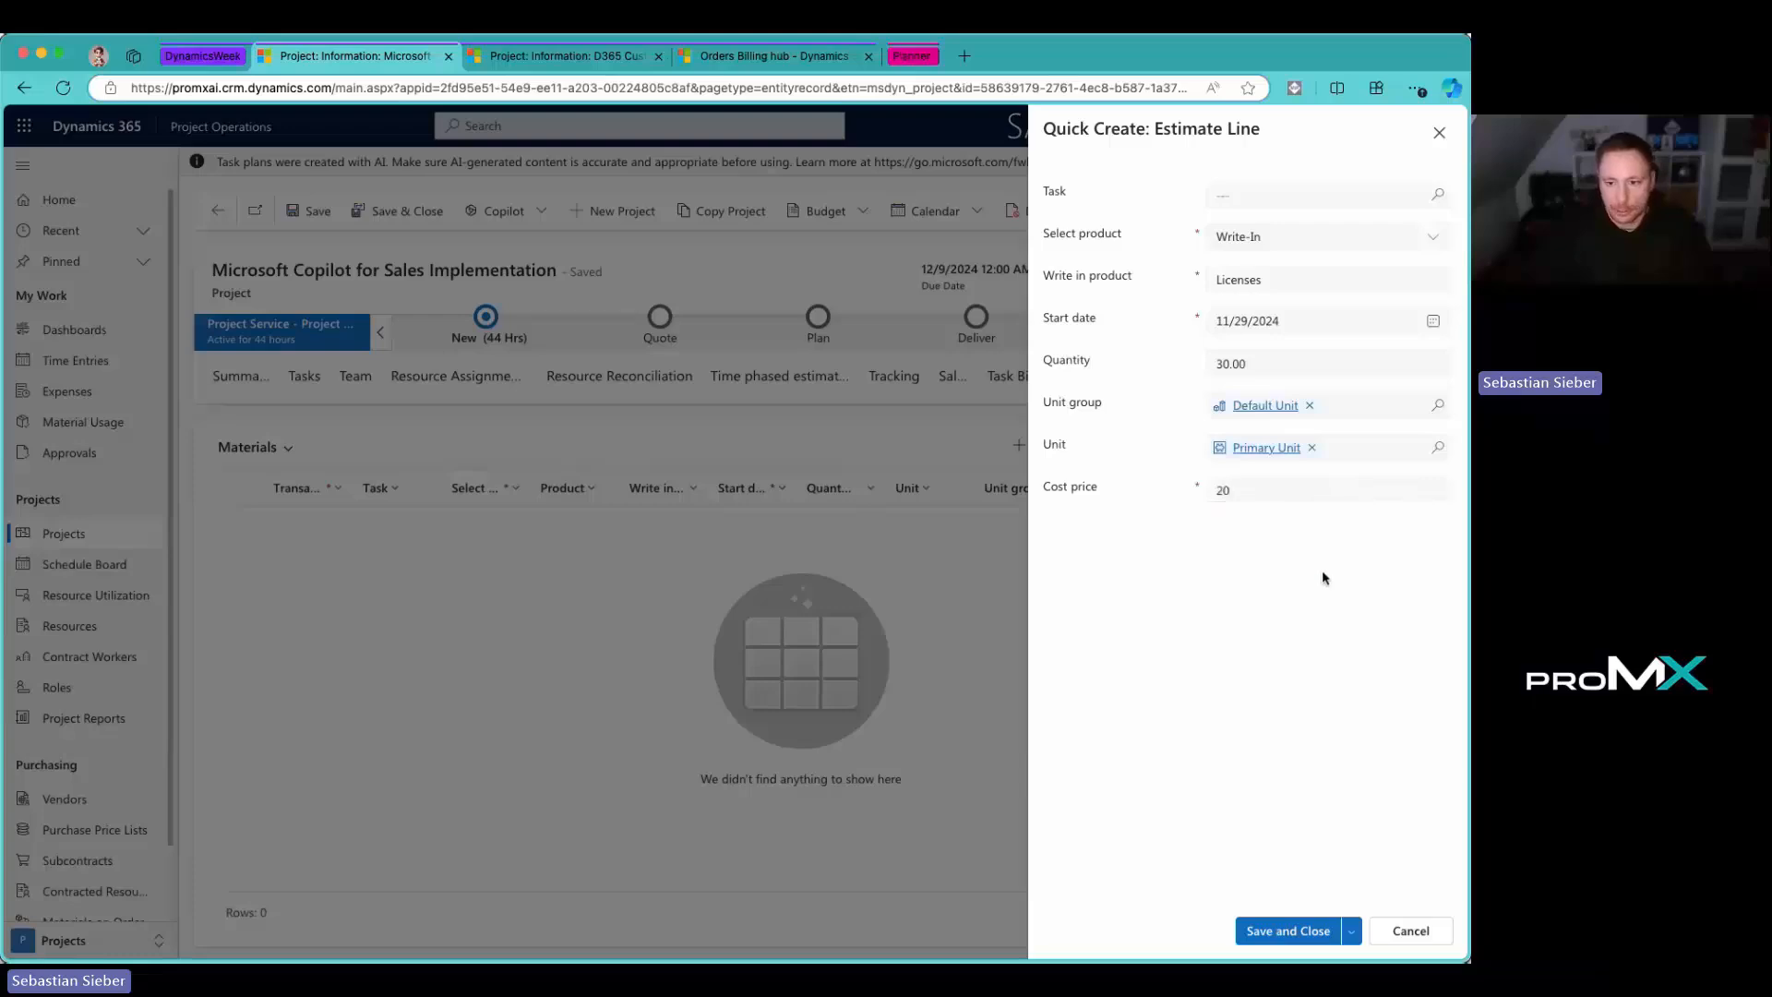
{"action": "left_click", "coordinate": [1286, 931]}
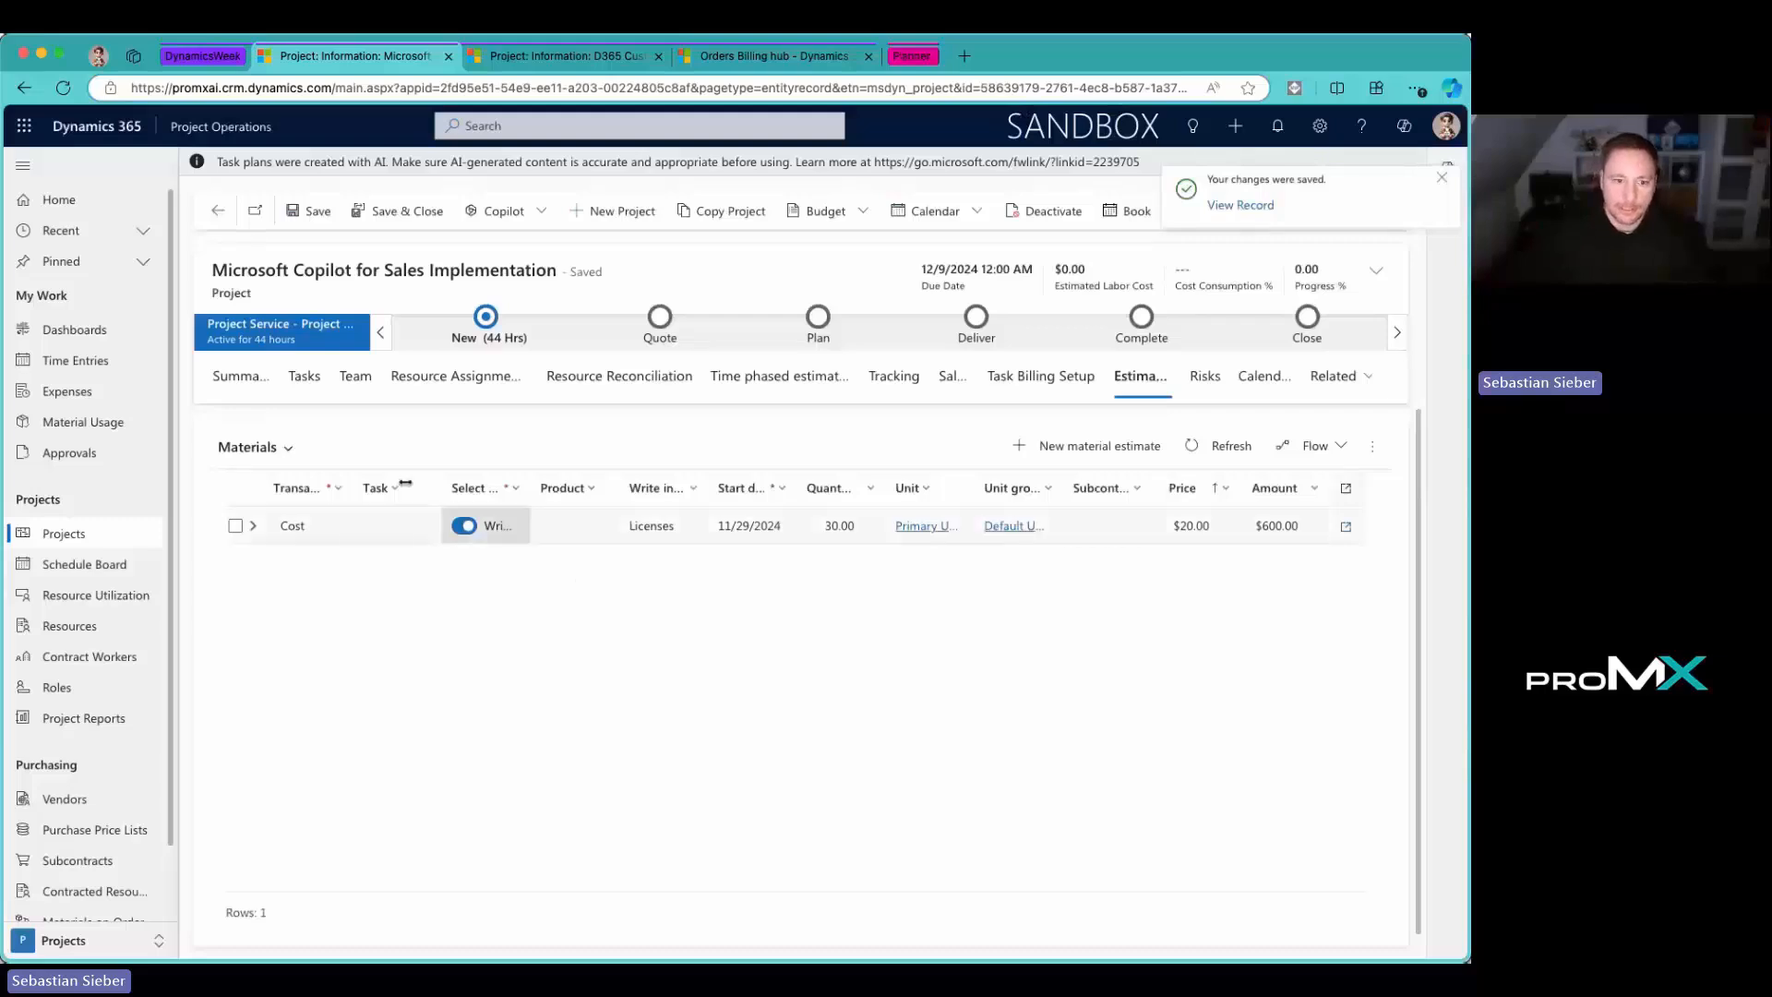
Step: Switch the estimates back to the Expenses view and look over the expense lines
{"action": "left_click", "coordinate": [274, 461]}
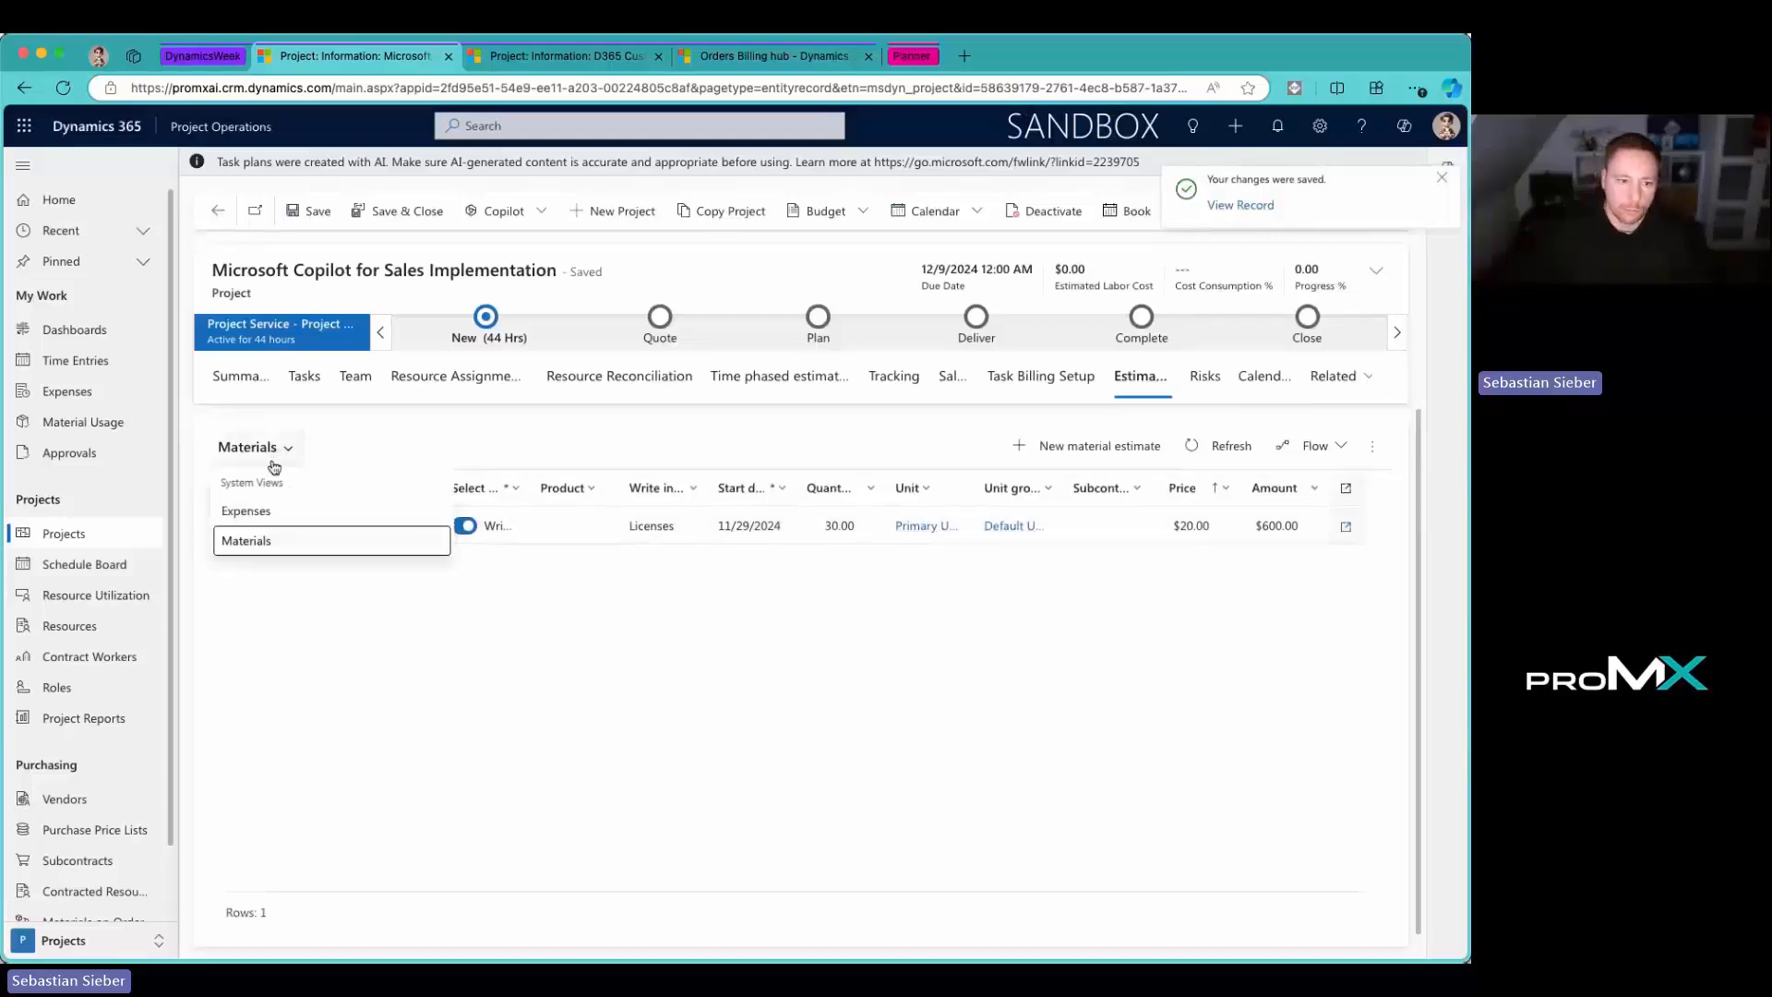
{"action": "left_click", "coordinate": [268, 508]}
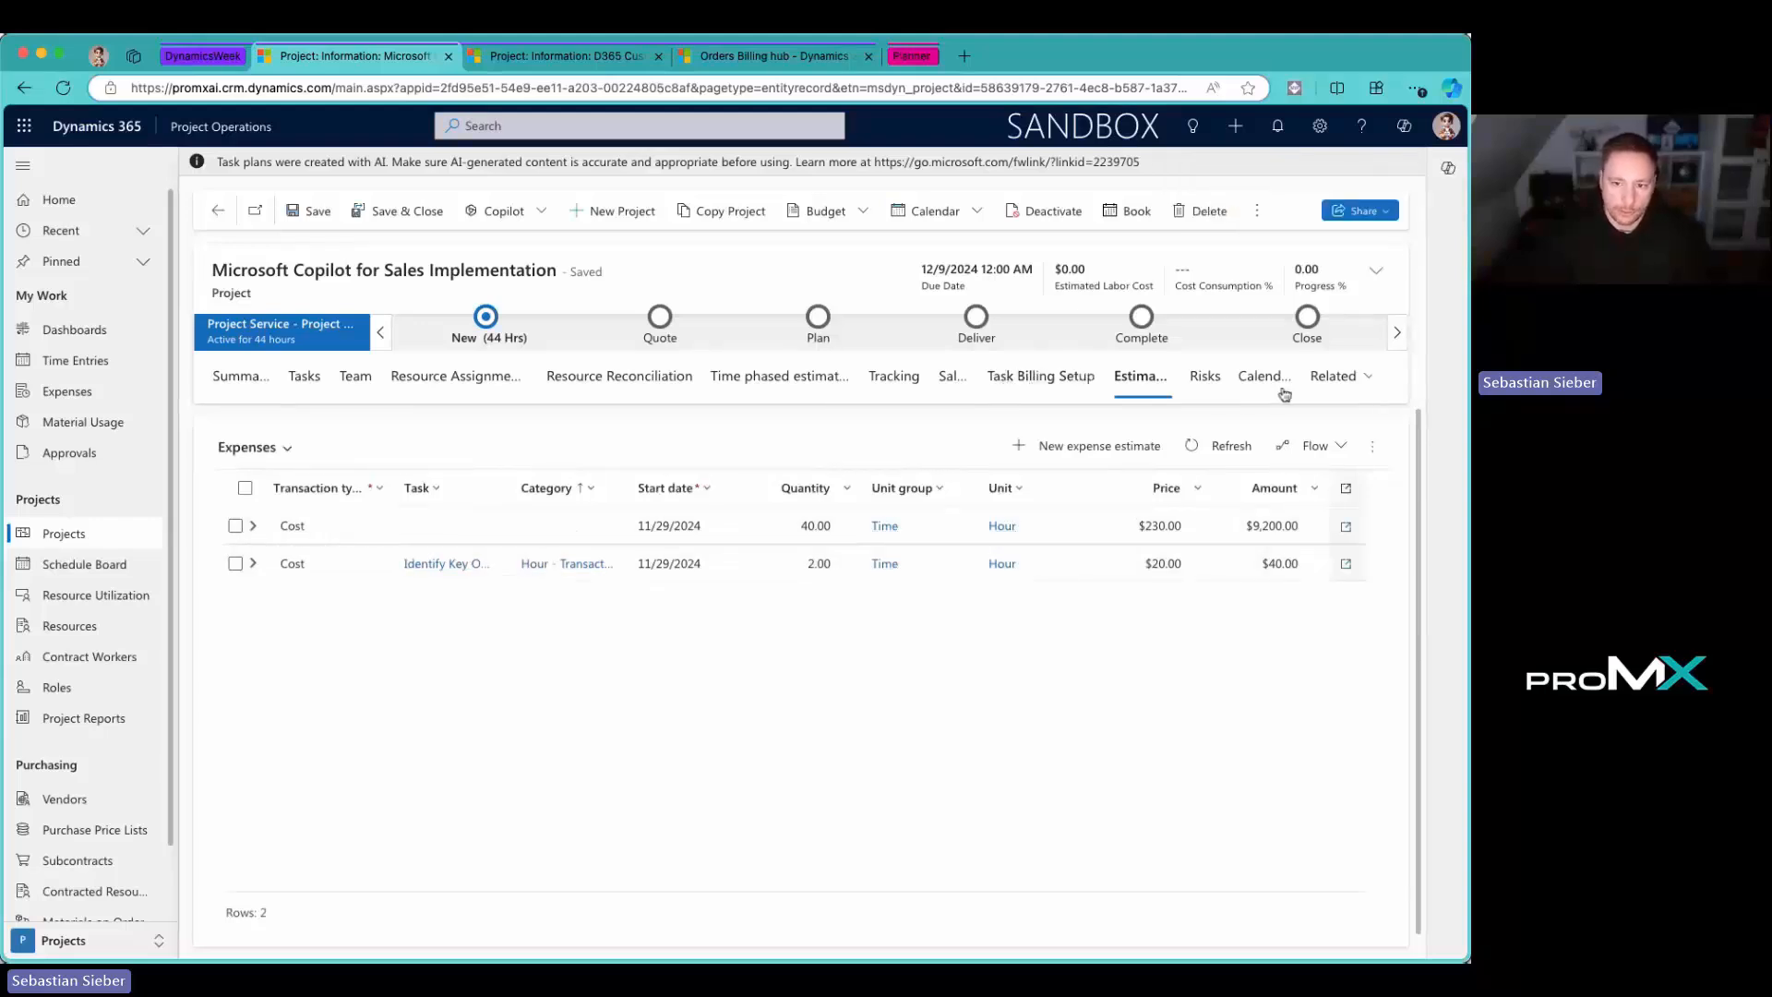
{"action": "left_click", "coordinate": [1328, 379]}
{"action": "left_click", "coordinate": [1177, 725]}
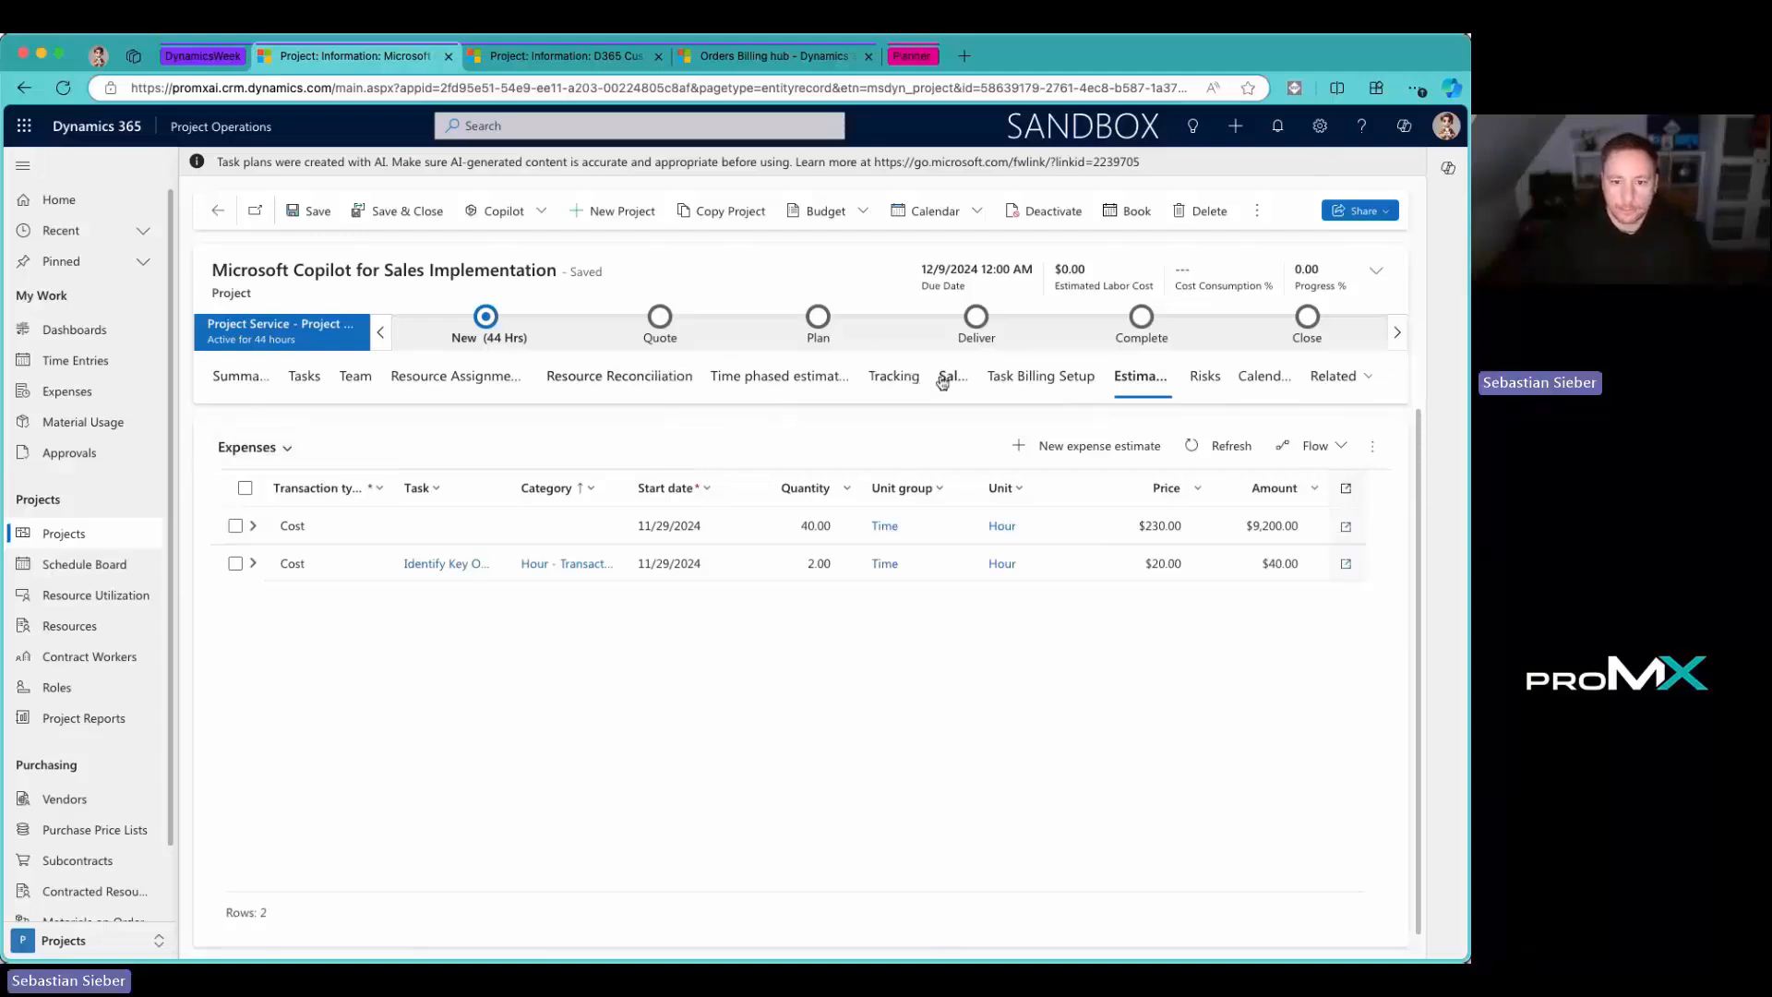
Step: Review the project's time-phased estimates by resource, including the quantities and costs of labor, expenses and materials
{"action": "left_click", "coordinate": [799, 387]}
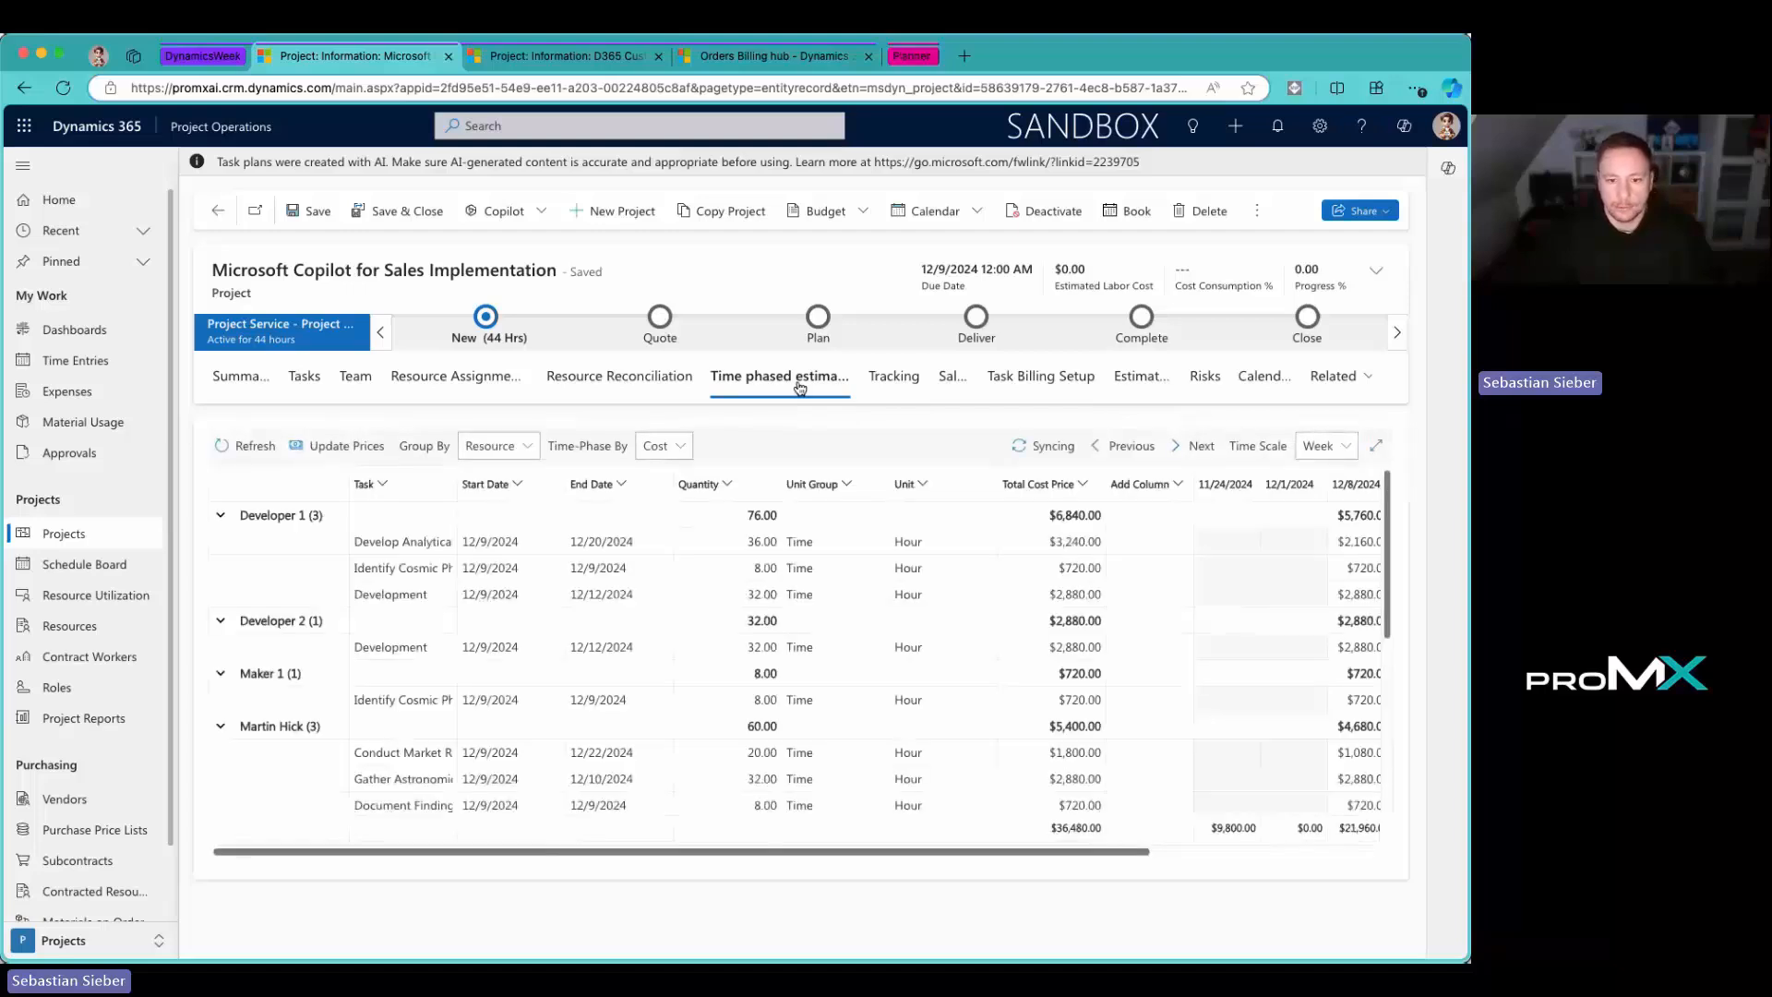
{"action": "scroll", "coordinate": [813, 660], "scroll_direction": "down", "scroll_amount": 1}
{"action": "scroll", "coordinate": [814, 661], "scroll_direction": "down", "scroll_amount": 3}
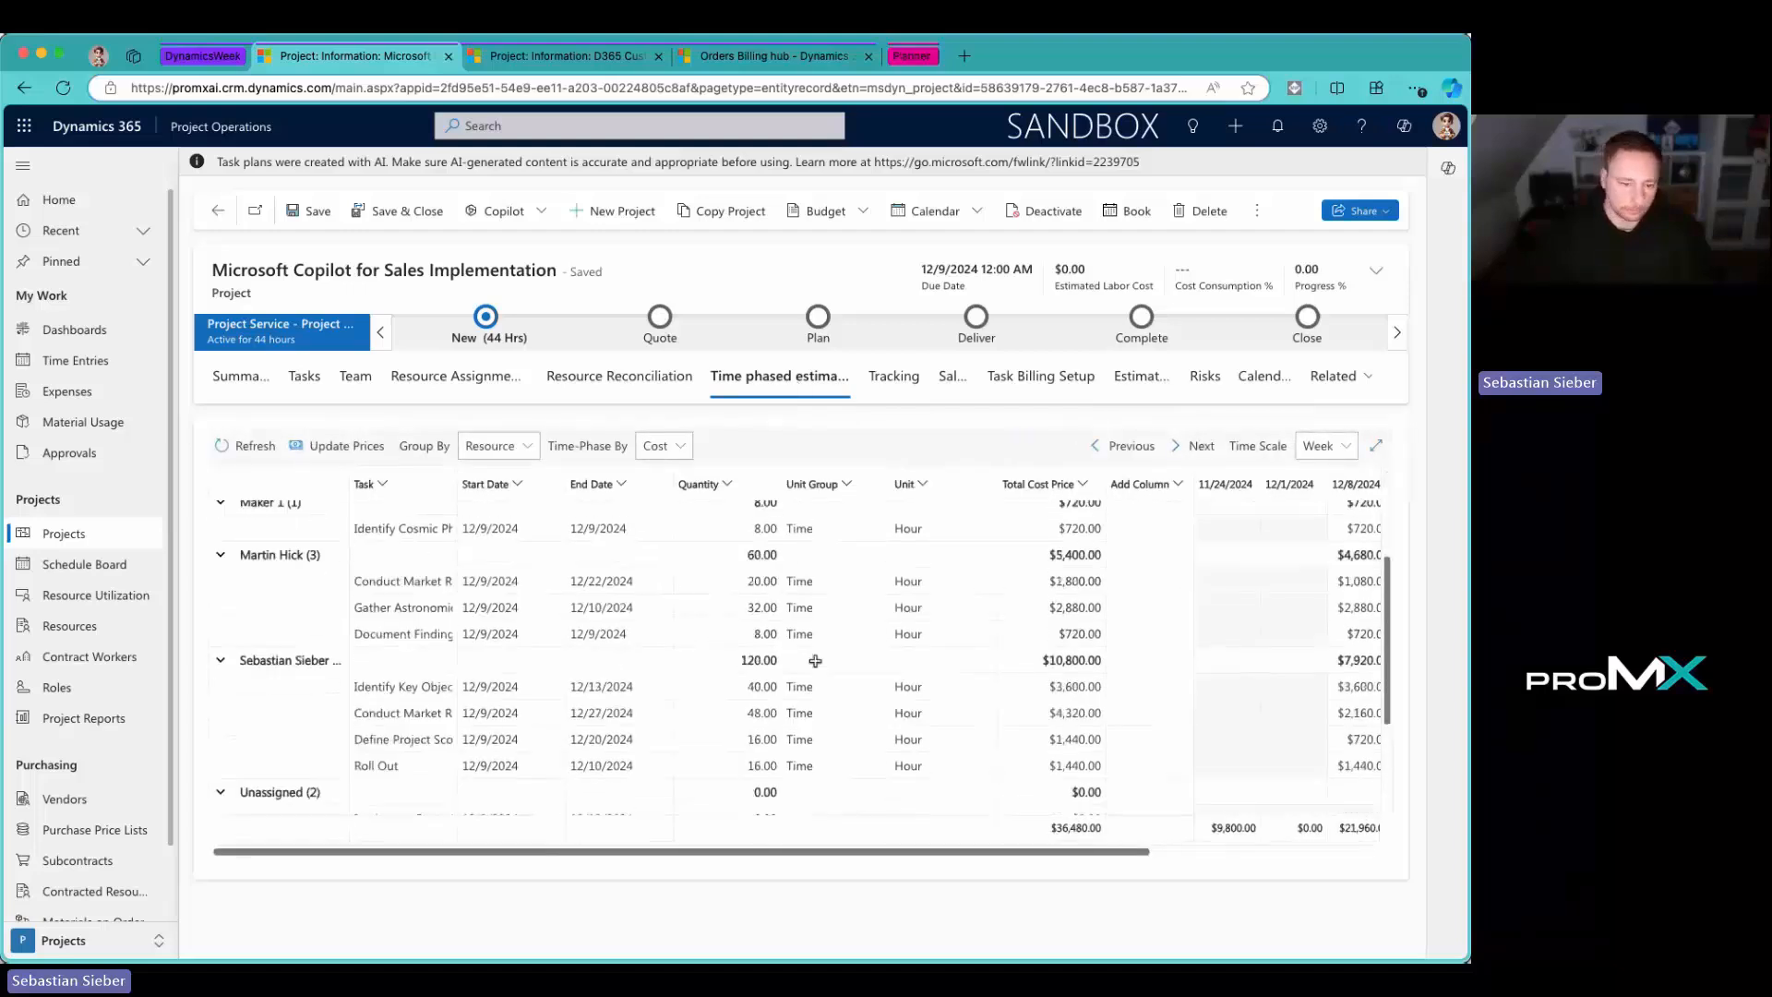
{"action": "scroll", "coordinate": [814, 661], "scroll_direction": "down", "scroll_amount": 3}
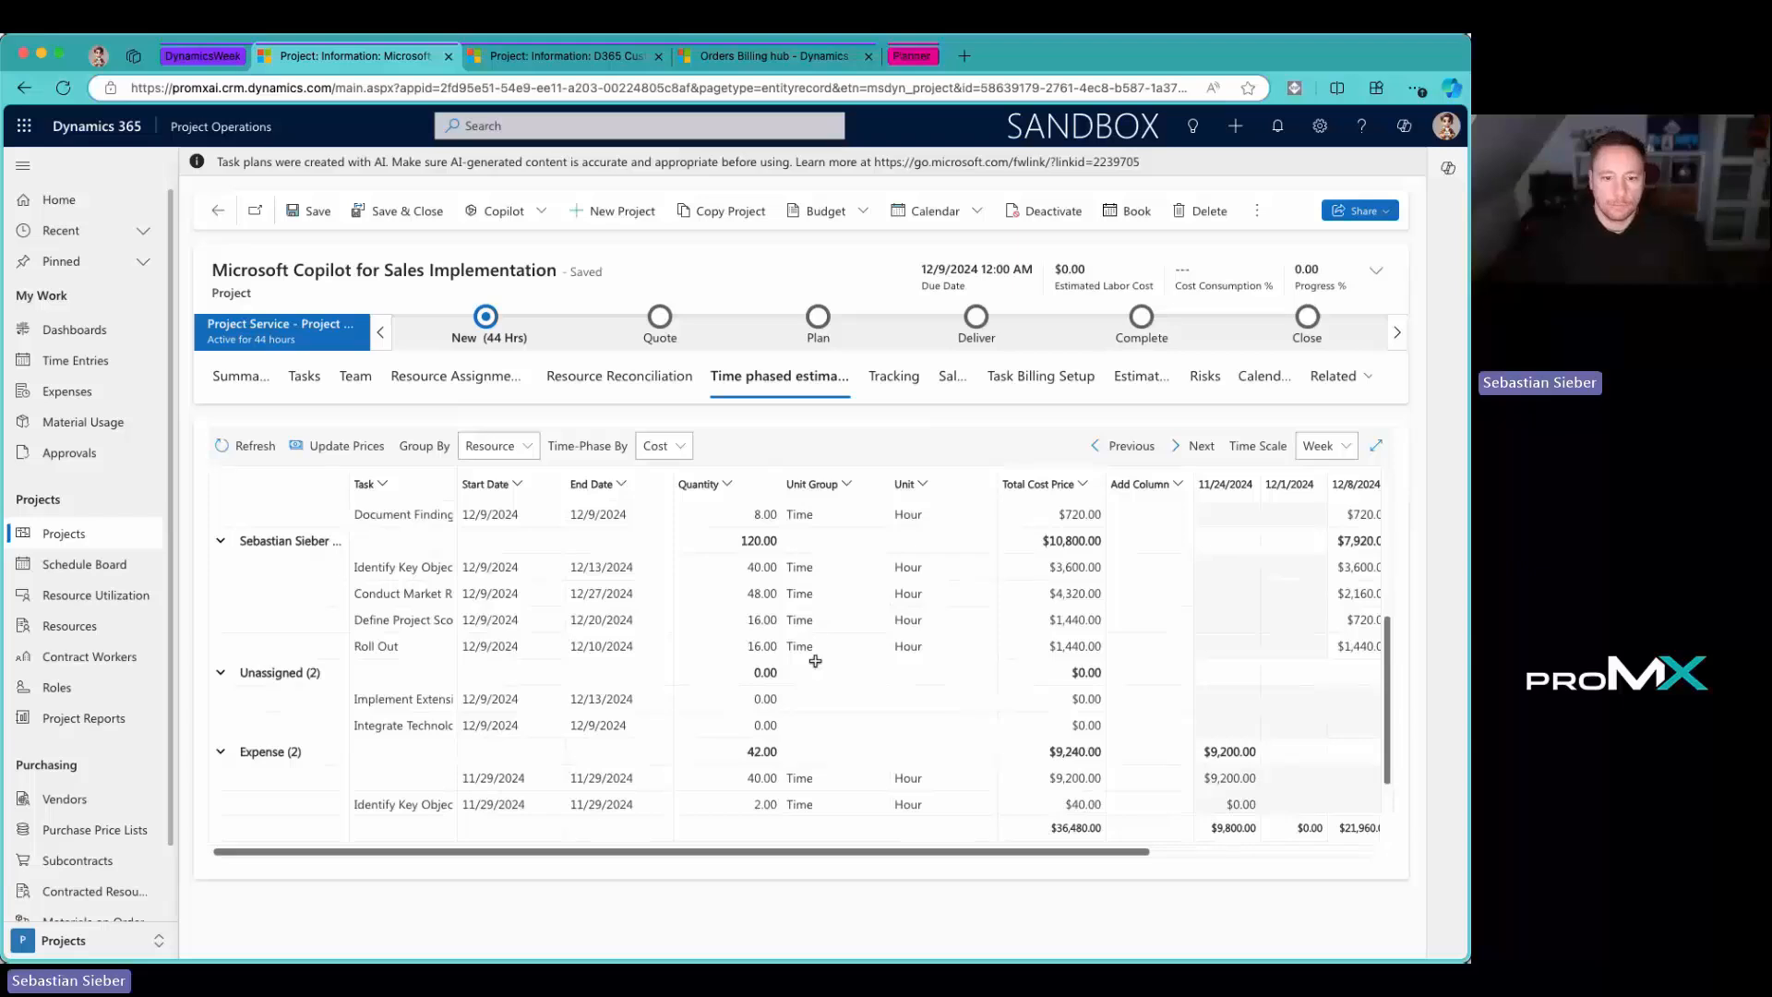
{"action": "scroll", "coordinate": [815, 661], "scroll_direction": "down", "scroll_amount": 2}
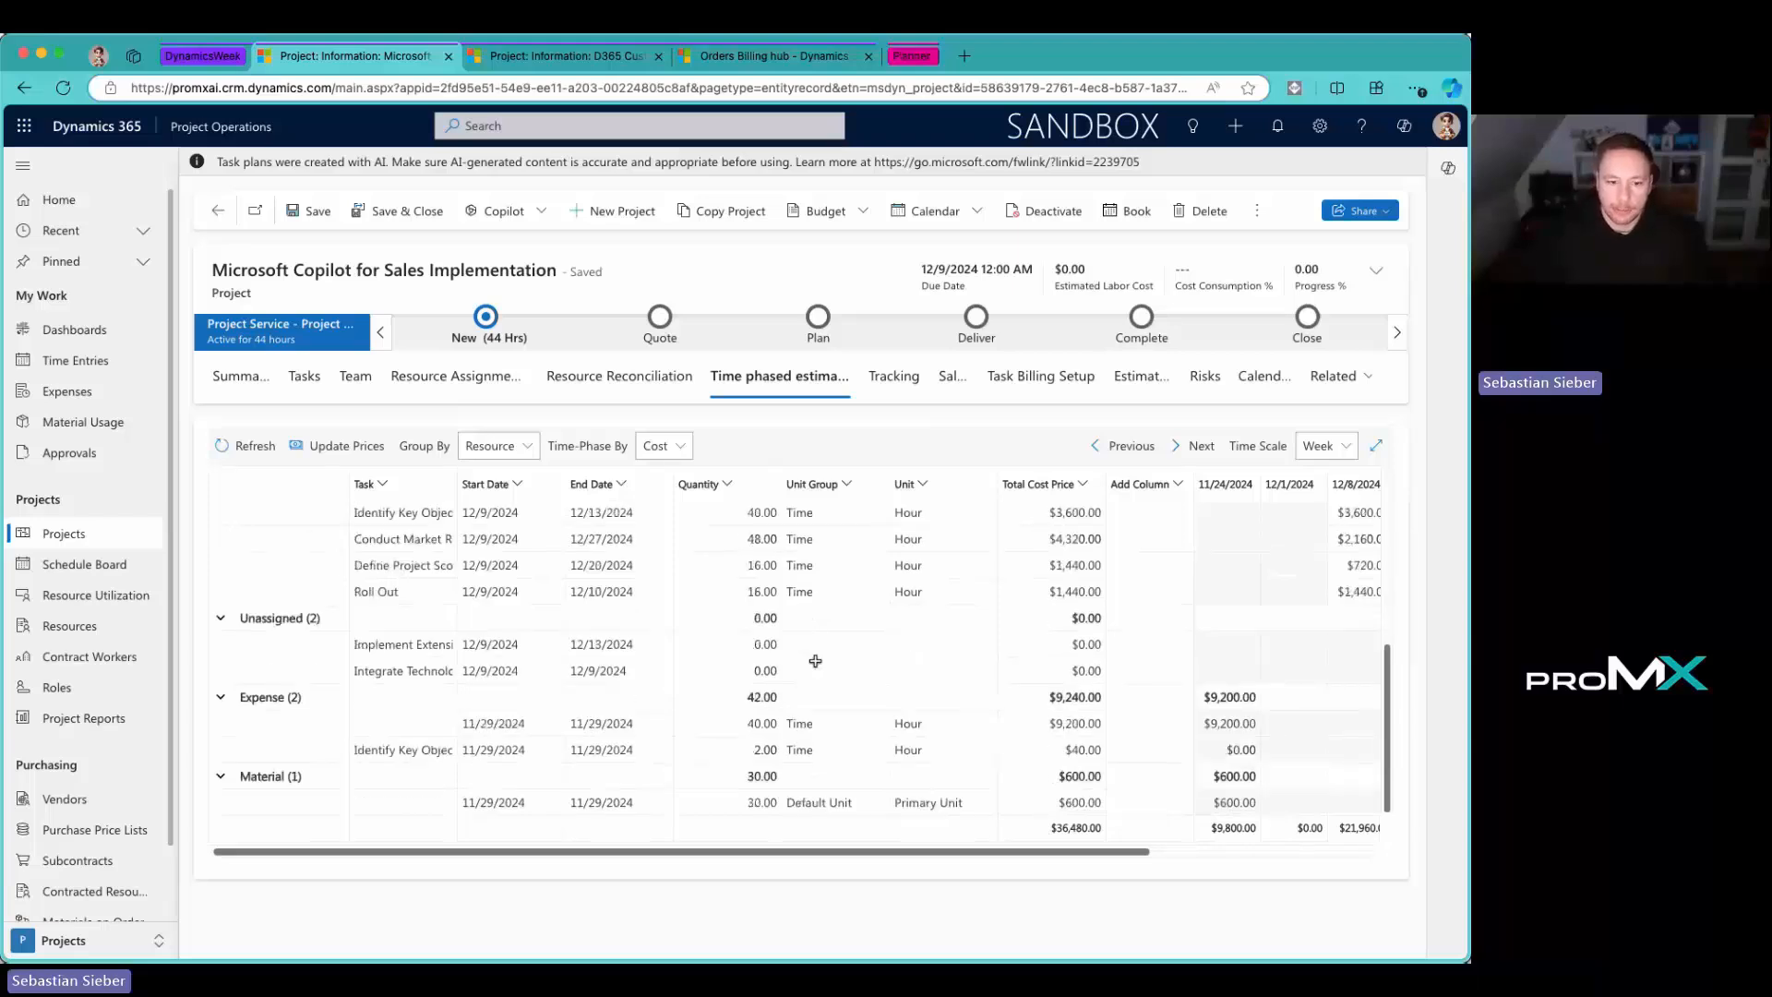
{"action": "scroll", "coordinate": [815, 661], "scroll_direction": "up", "scroll_amount": 8}
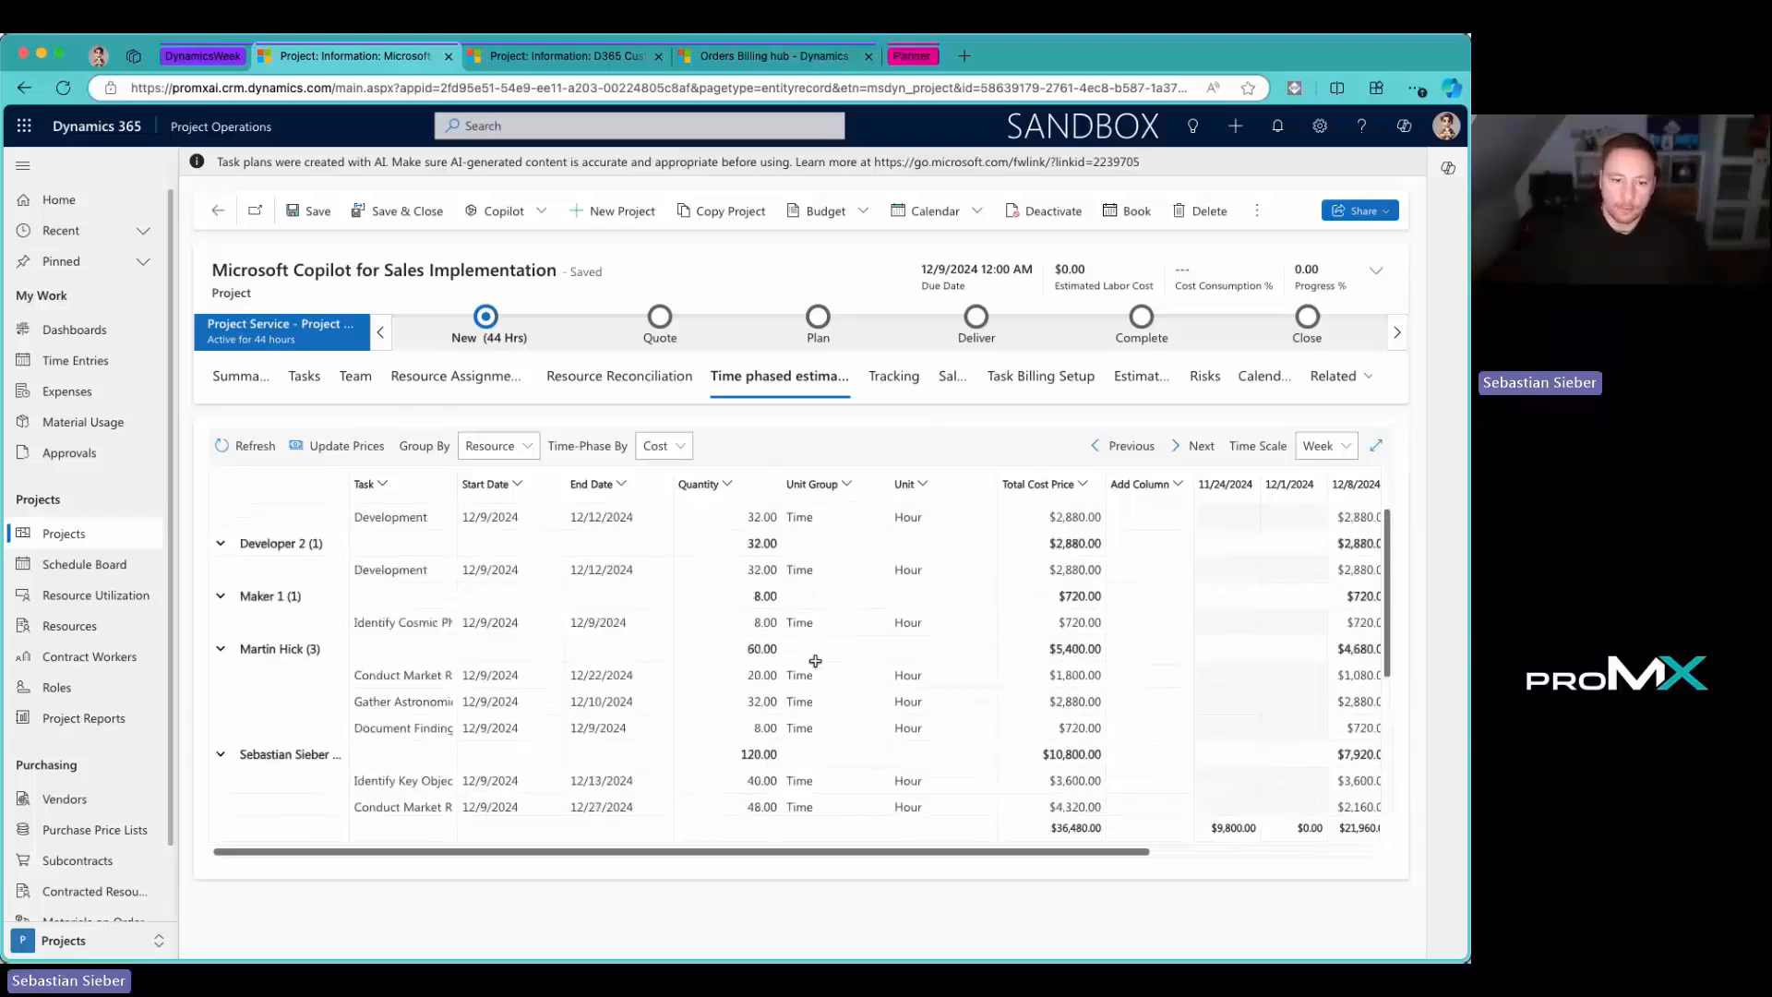
{"action": "scroll", "coordinate": [814, 661], "scroll_direction": "up", "scroll_amount": 3}
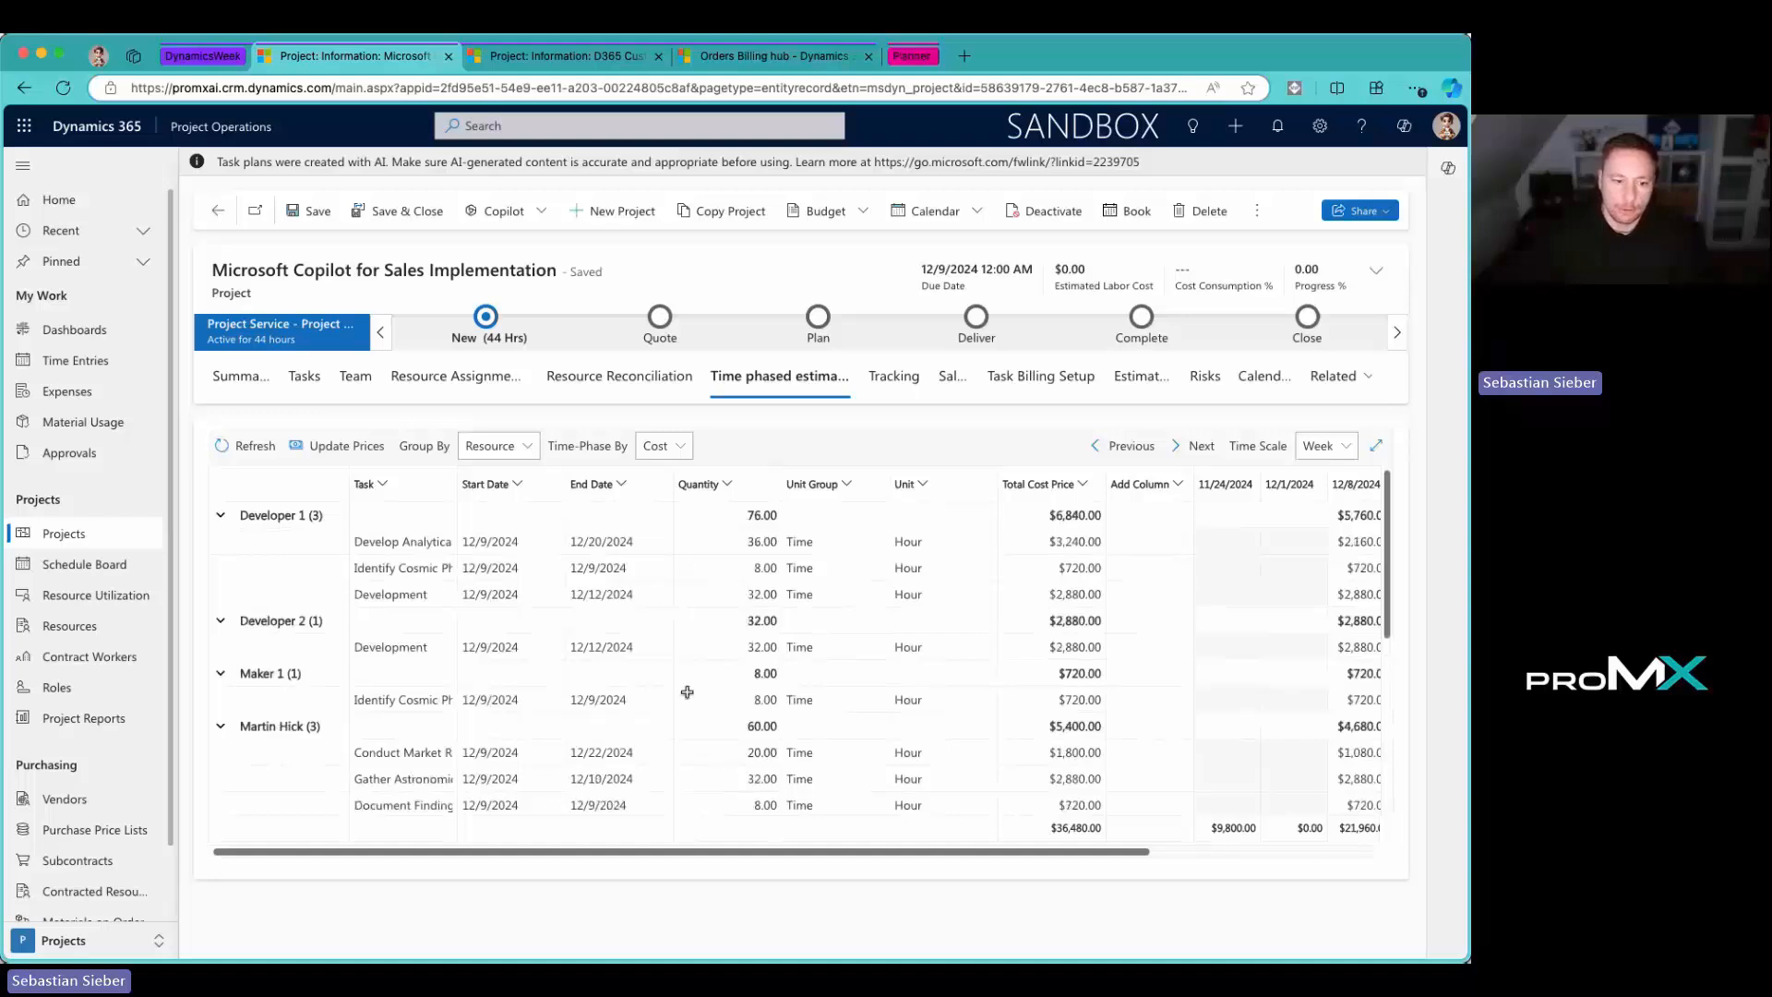
{"action": "scroll", "coordinate": [681, 706], "scroll_direction": "down", "scroll_amount": 4}
{"action": "scroll", "coordinate": [672, 717], "scroll_direction": "down", "scroll_amount": 3}
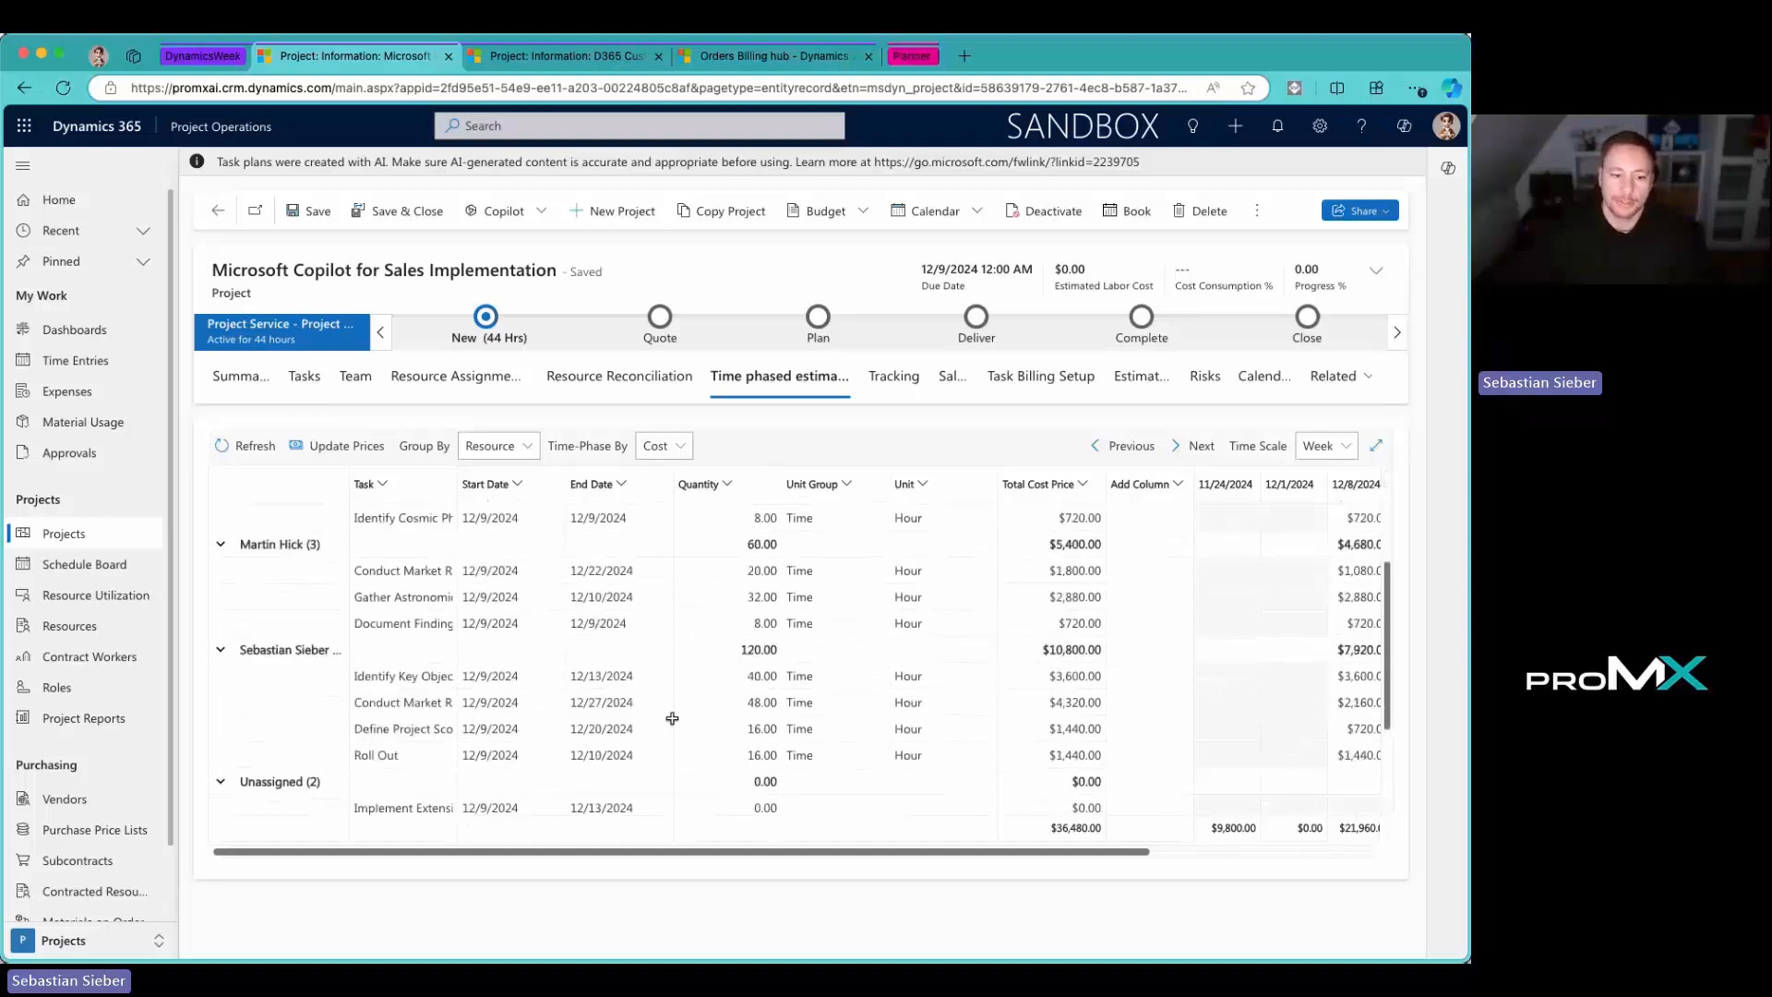
Step: Examine the unassigned, expense and material lines of the time-phased estimates and their weekly cost distribution
{"action": "scroll", "coordinate": [672, 718], "scroll_direction": "down", "scroll_amount": 6}
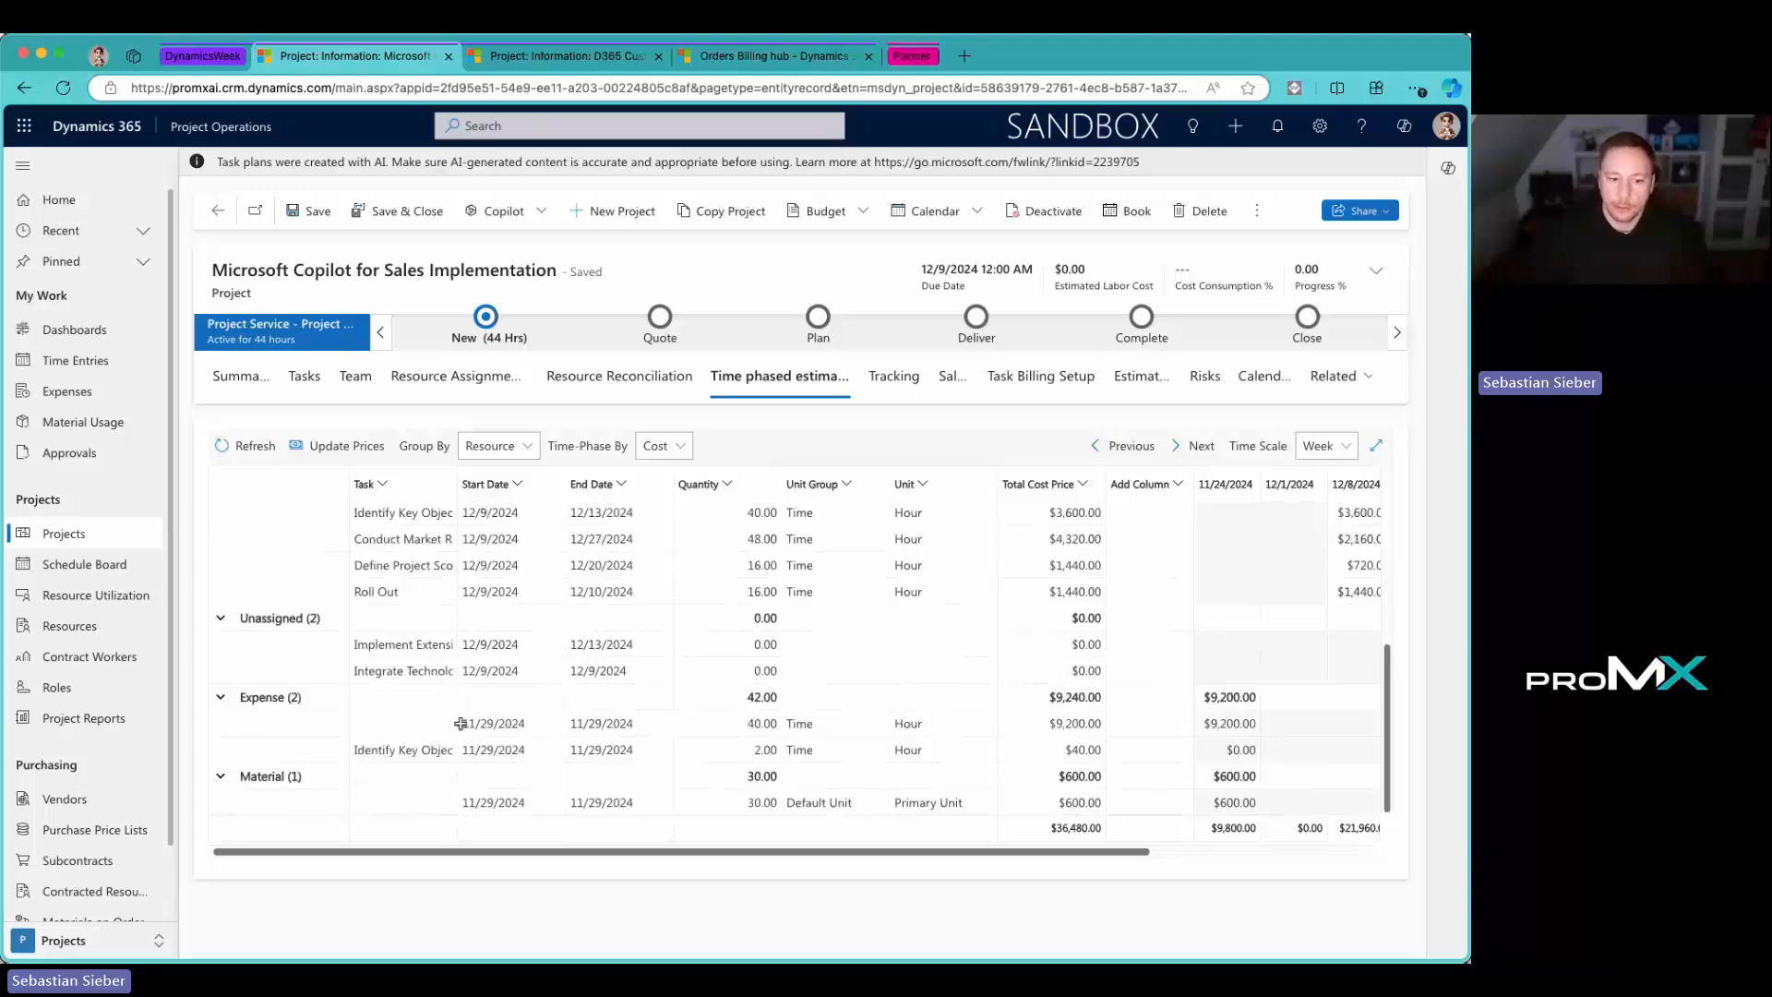
{"action": "left_click_drag", "start_coordinate": [428, 649], "coordinate": [575, 666]}
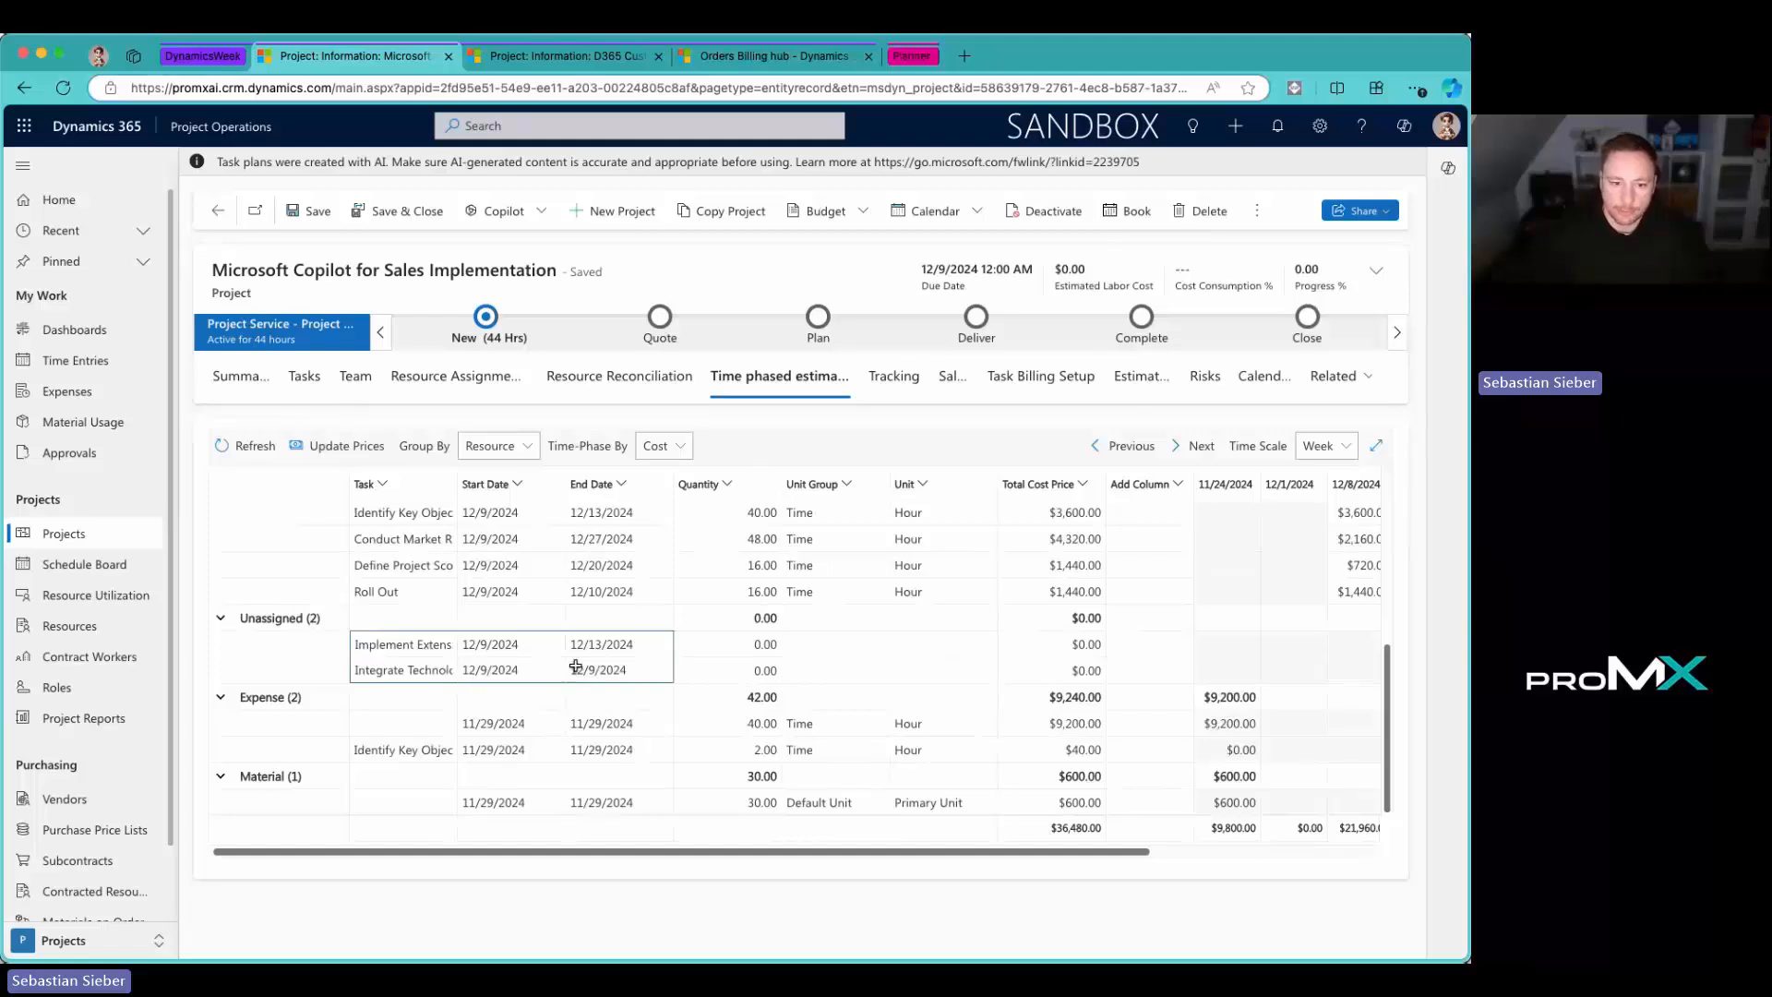
{"action": "scroll", "coordinate": [575, 667], "scroll_direction": "up", "scroll_amount": 5}
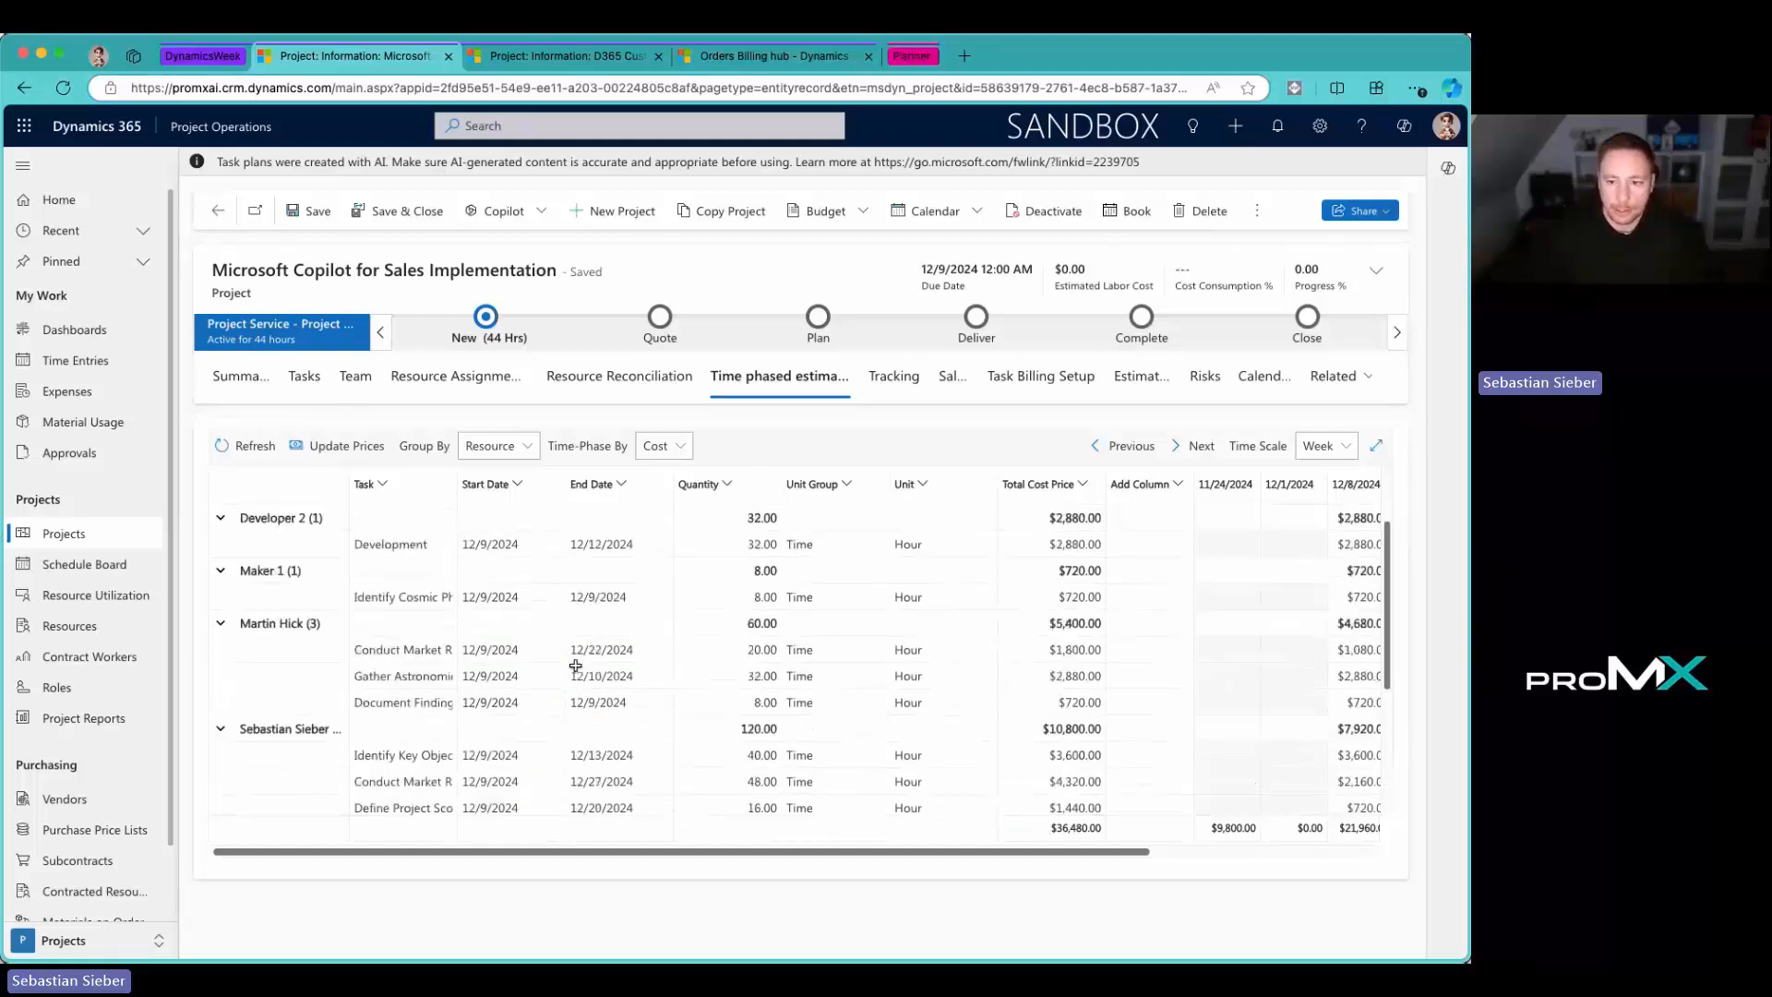
{"action": "left_click_drag", "start_coordinate": [1029, 850], "coordinate": [1226, 851]}
{"action": "scroll", "coordinate": [1154, 692], "scroll_direction": "up", "scroll_amount": 2}
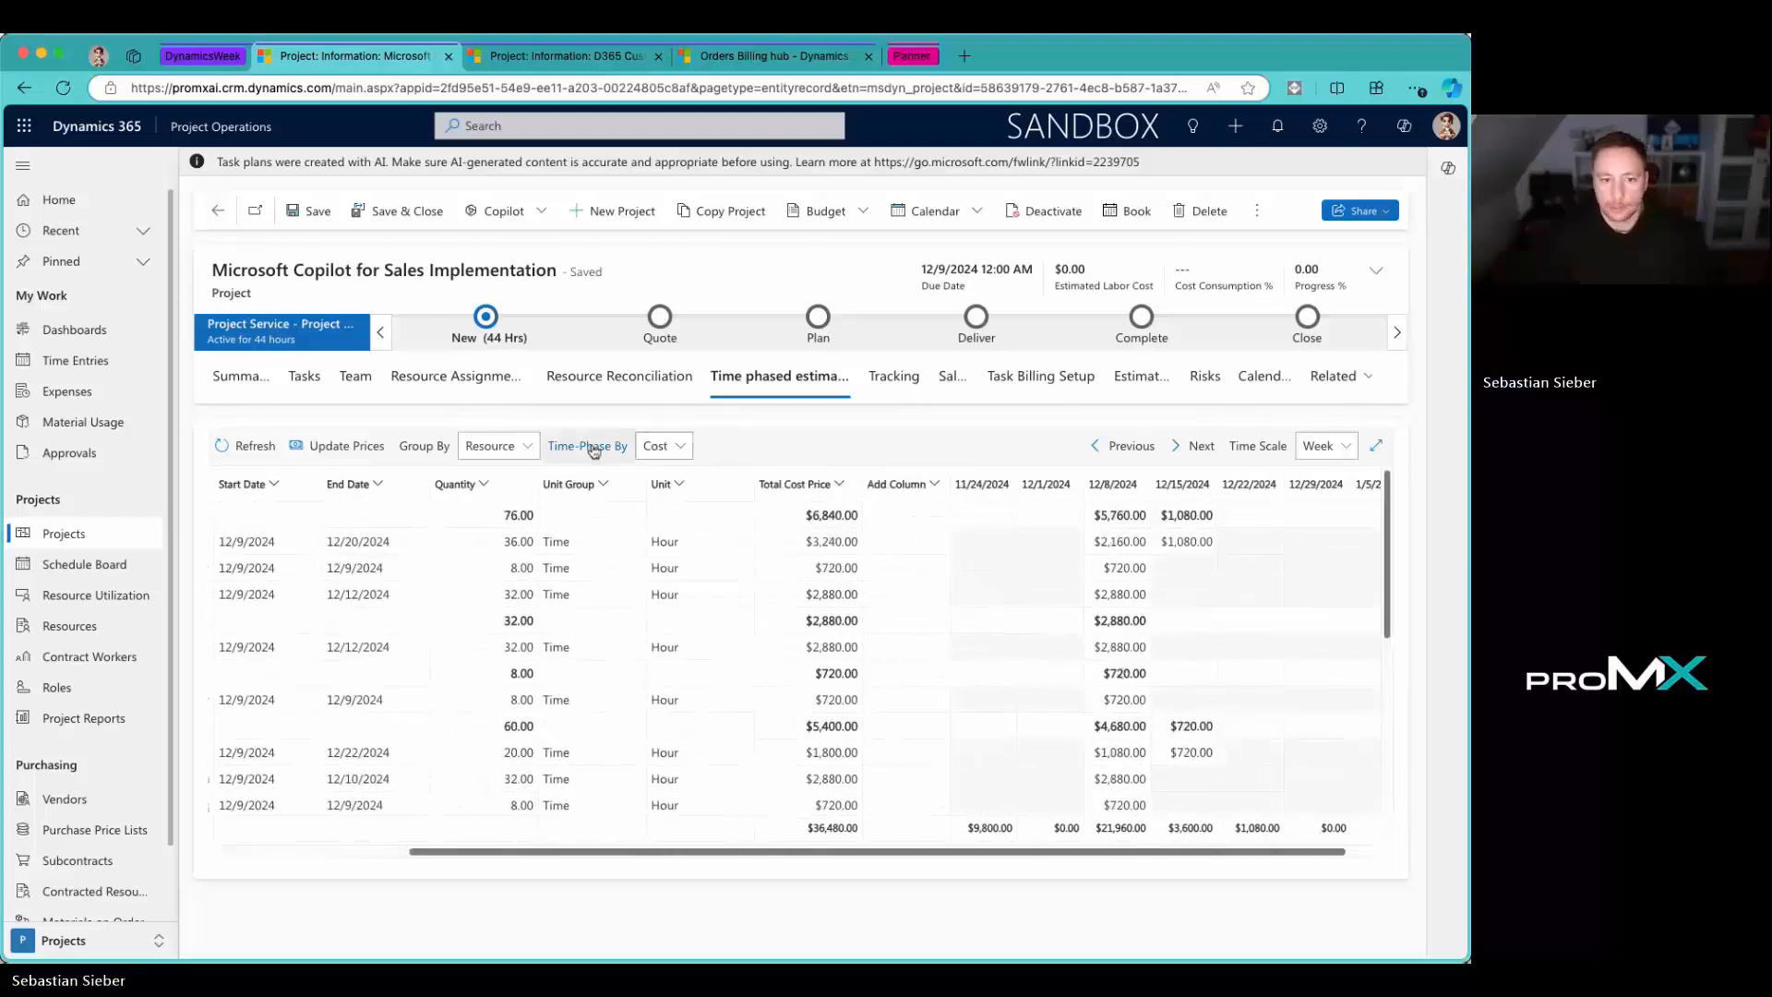
Step: Compare the time-phased estimates by cost and by sales, leave them phased by Sales, and check the available grouping options
{"action": "left_click", "coordinate": [659, 450]}
{"action": "left_click", "coordinate": [656, 501]}
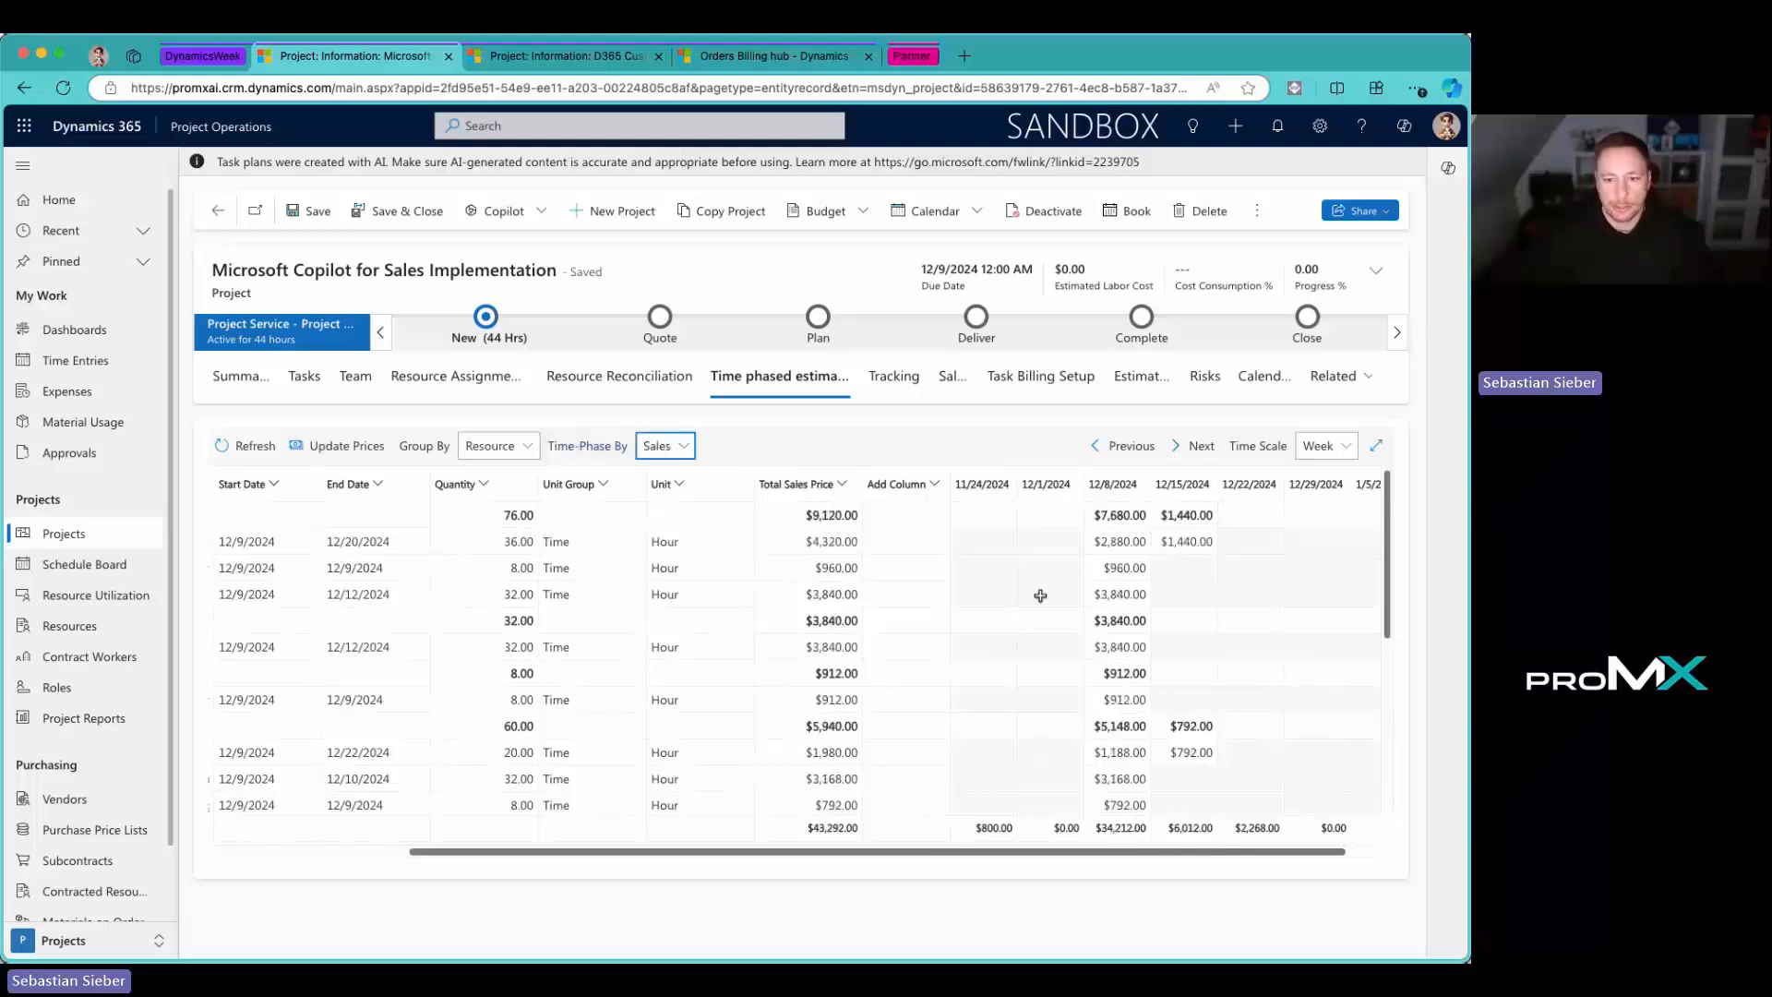
{"action": "left_click", "coordinate": [687, 442]}
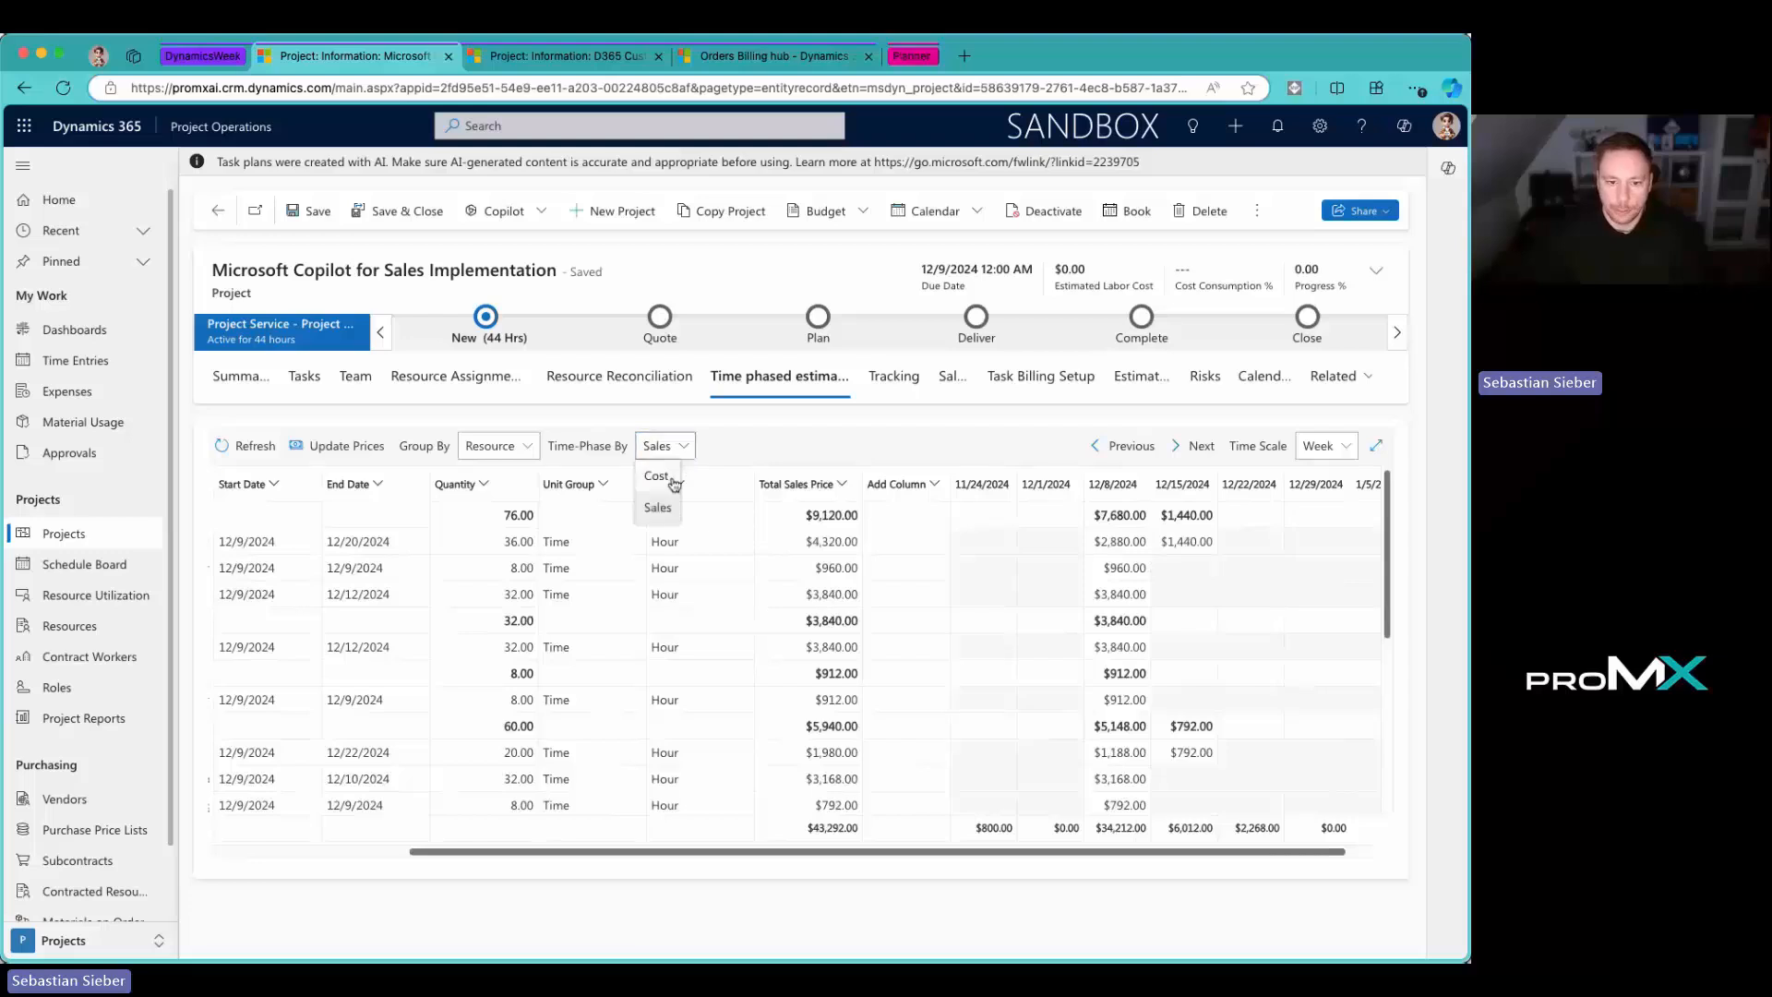
{"action": "left_click", "coordinate": [663, 468]}
{"action": "left_click", "coordinate": [683, 447]}
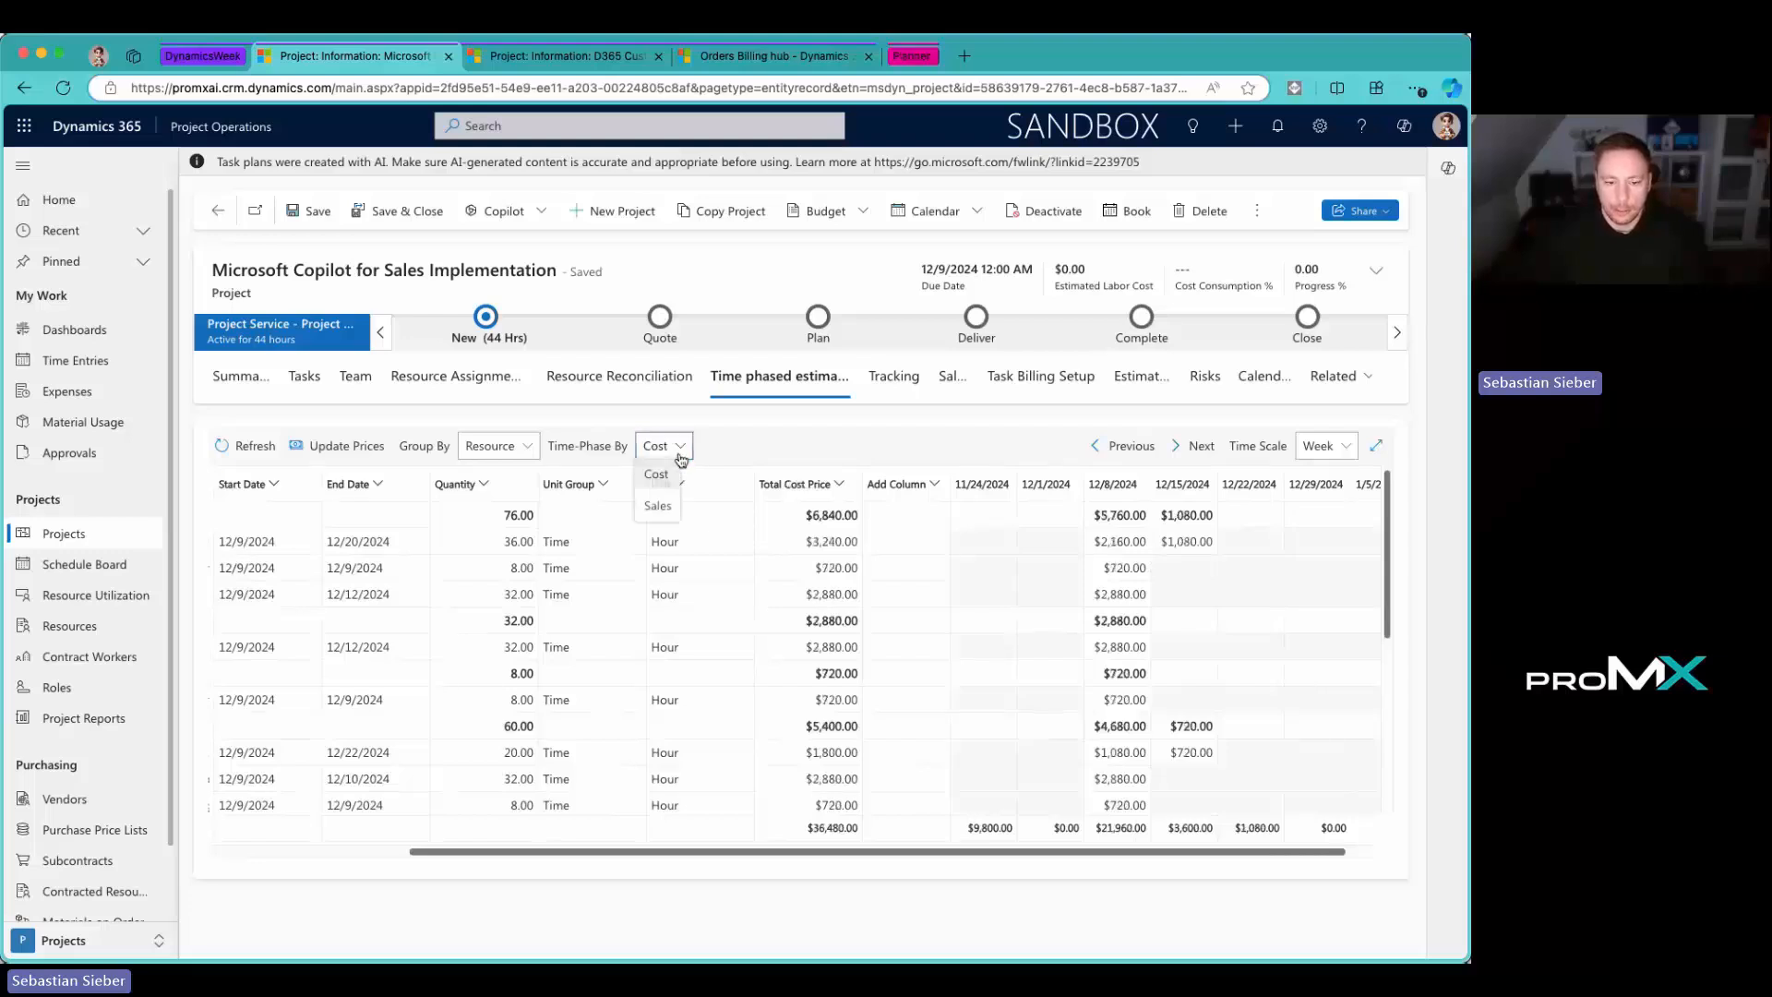
{"action": "left_click", "coordinate": [678, 505]}
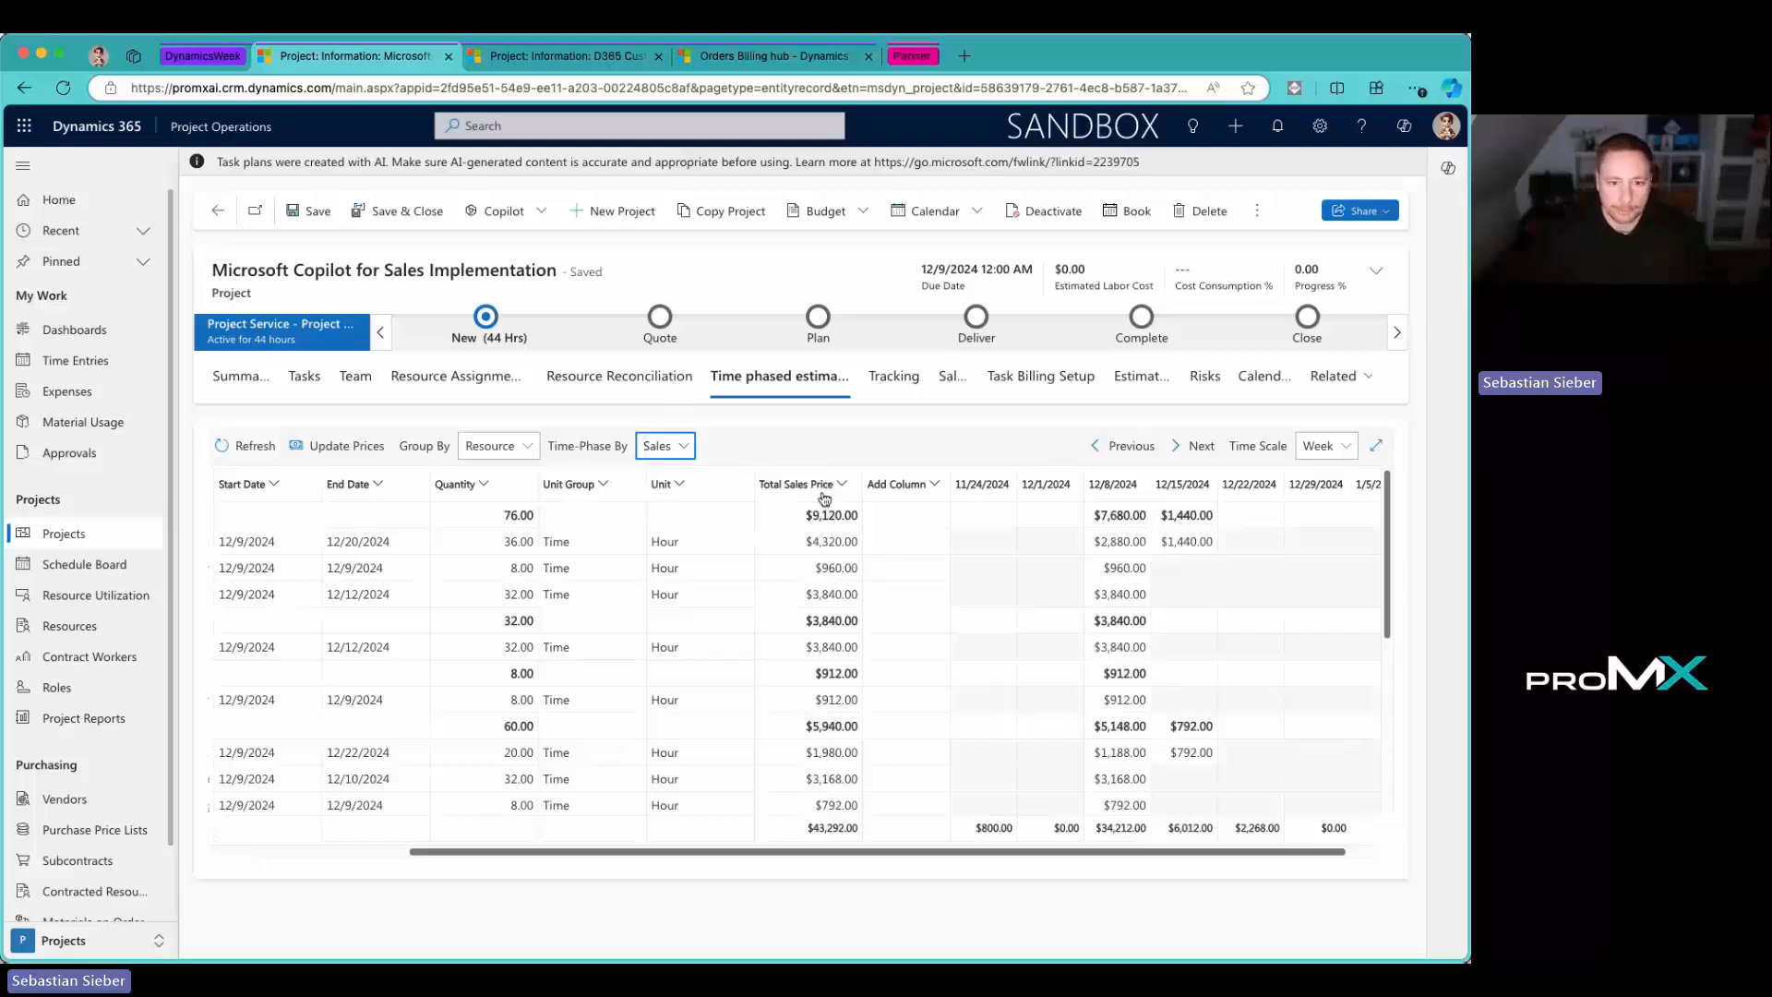
{"action": "left_click", "coordinate": [510, 447]}
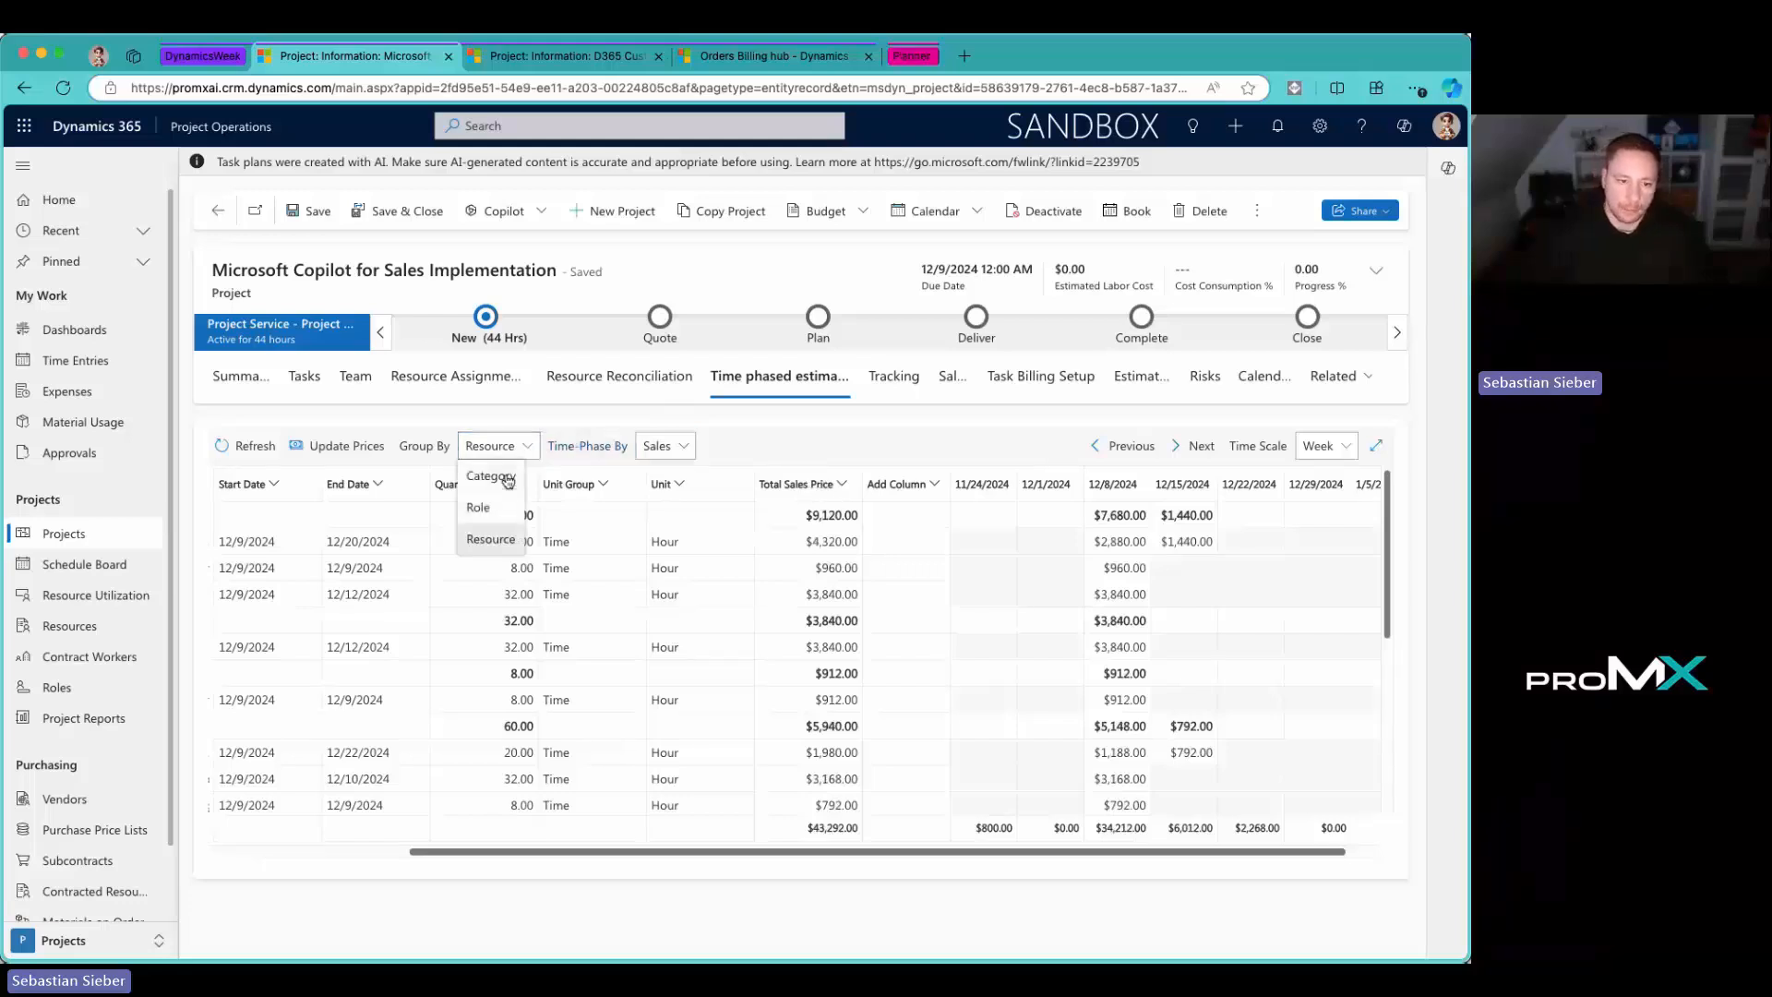
{"action": "left_click", "coordinate": [506, 449]}
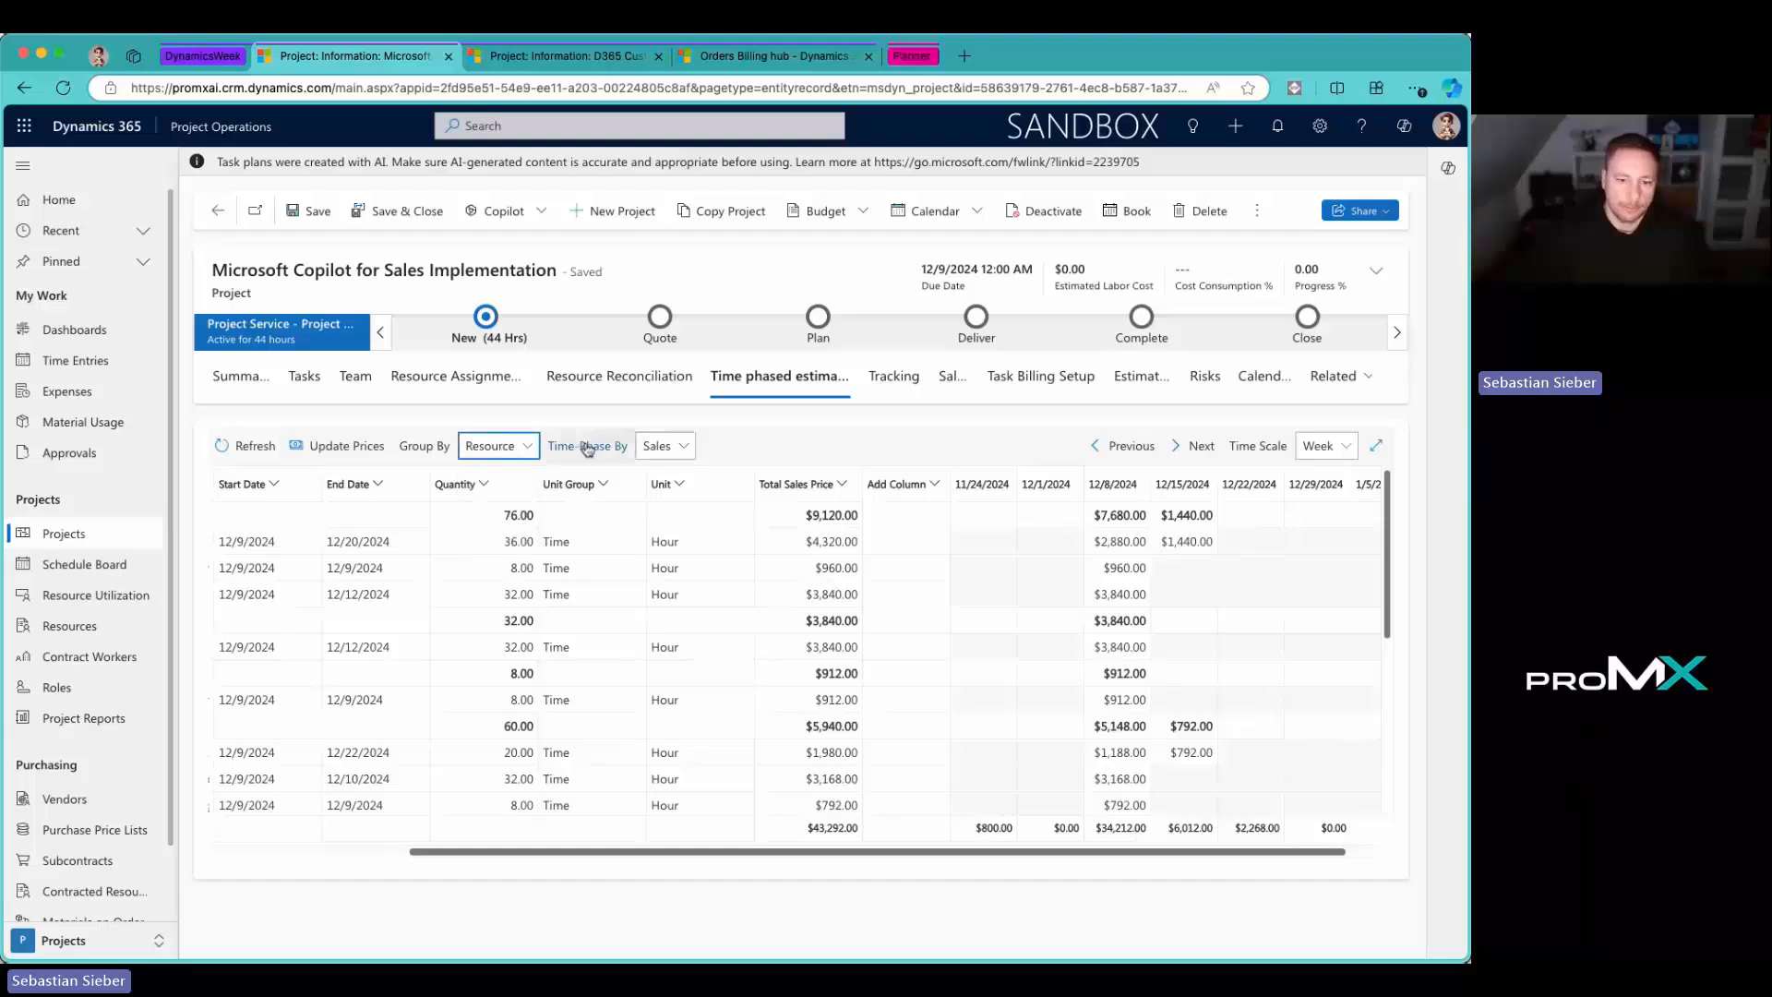
Step: Open the Microsoft Copilot for Sales Implementation quote from the project's sales information and view its summary details
{"action": "left_click", "coordinate": [242, 376]}
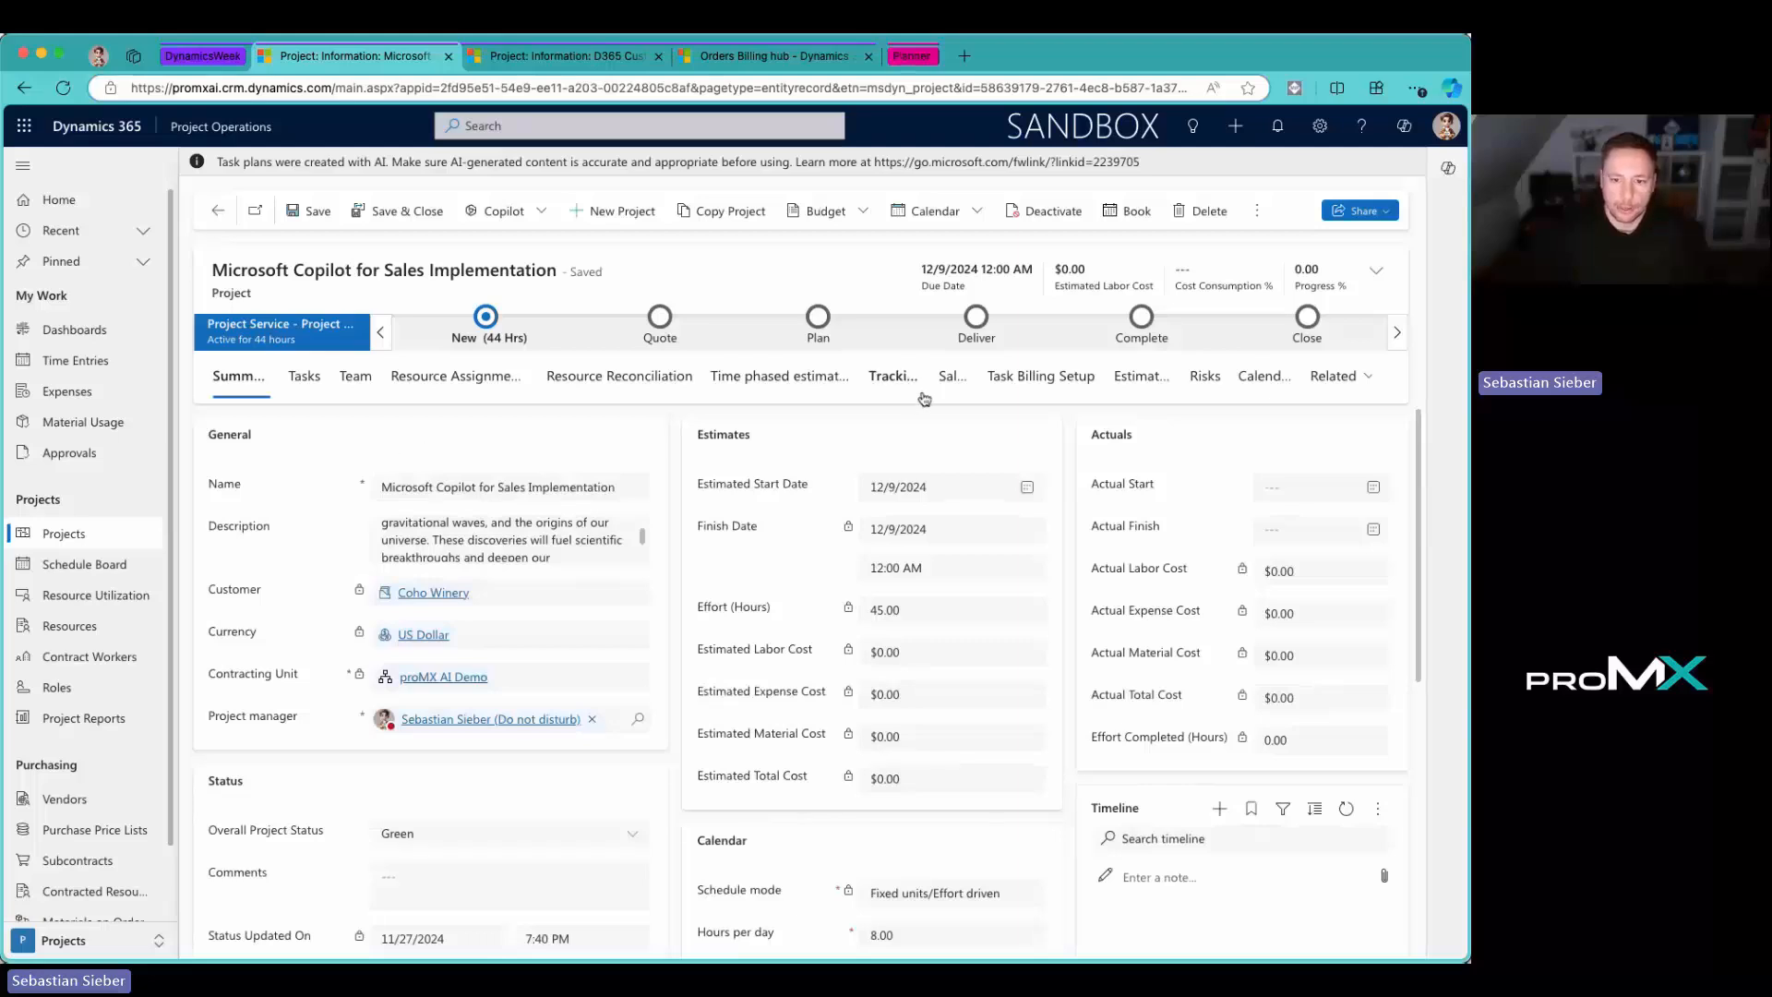
{"action": "left_click", "coordinate": [951, 380]}
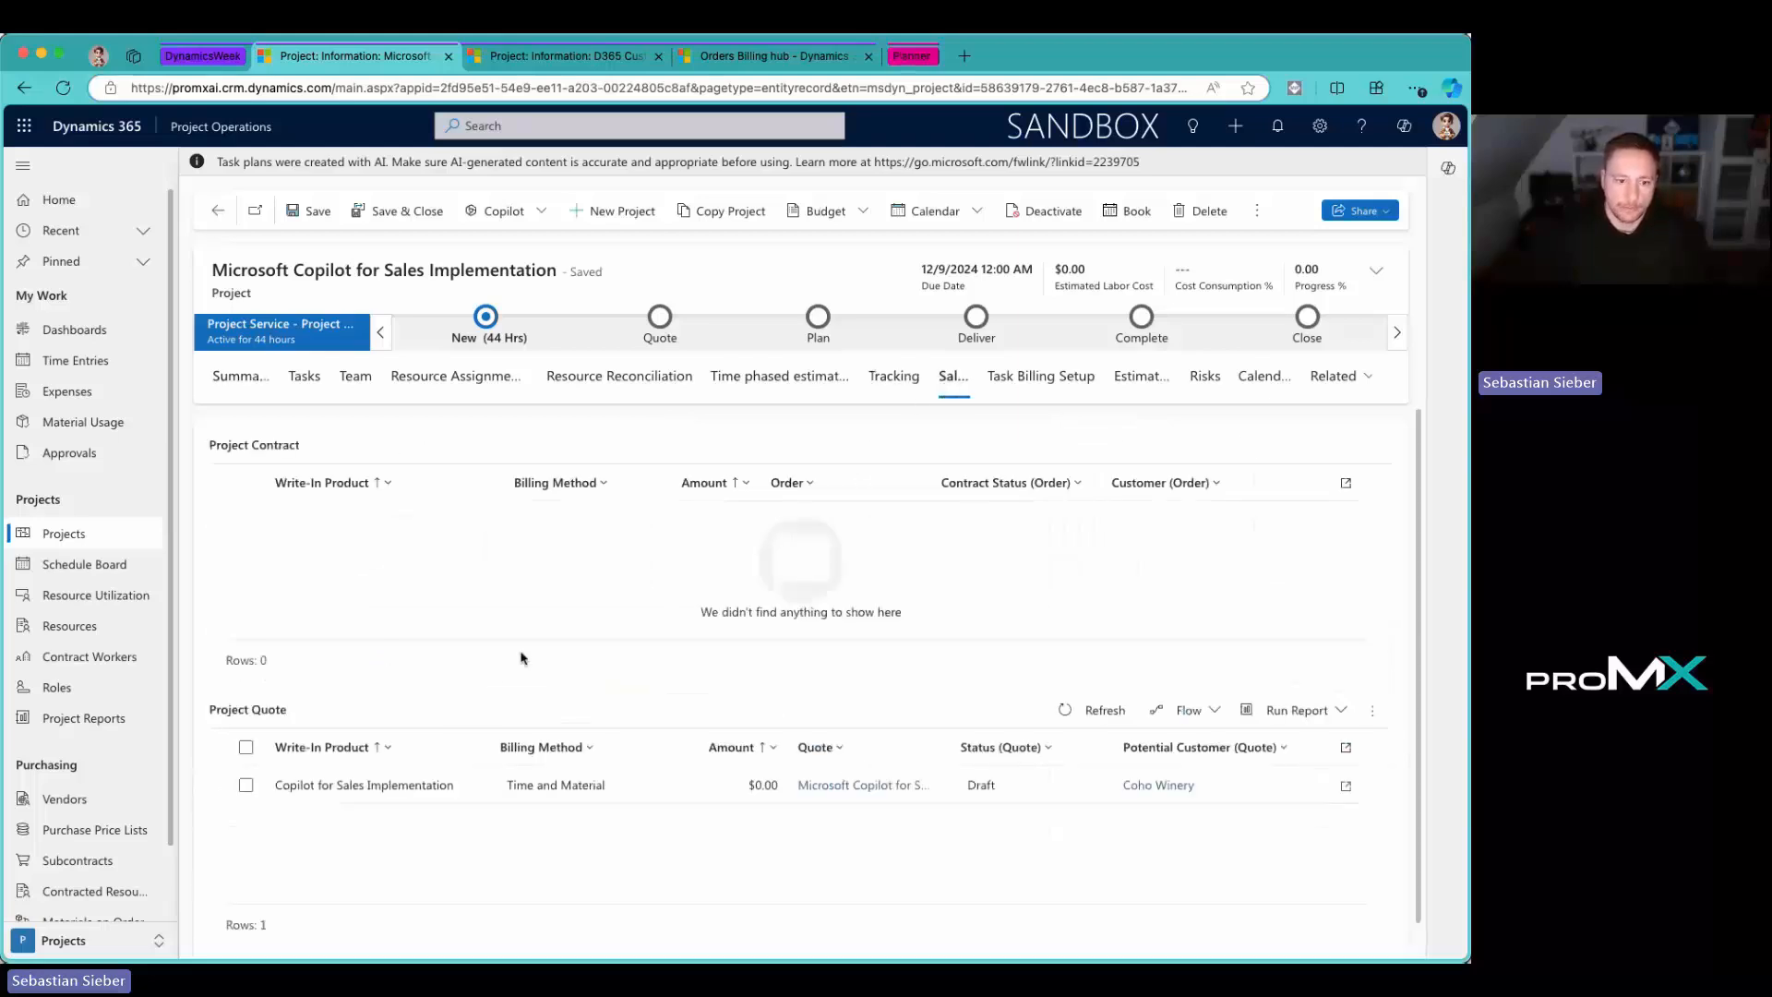
{"action": "left_click", "coordinate": [816, 786]}
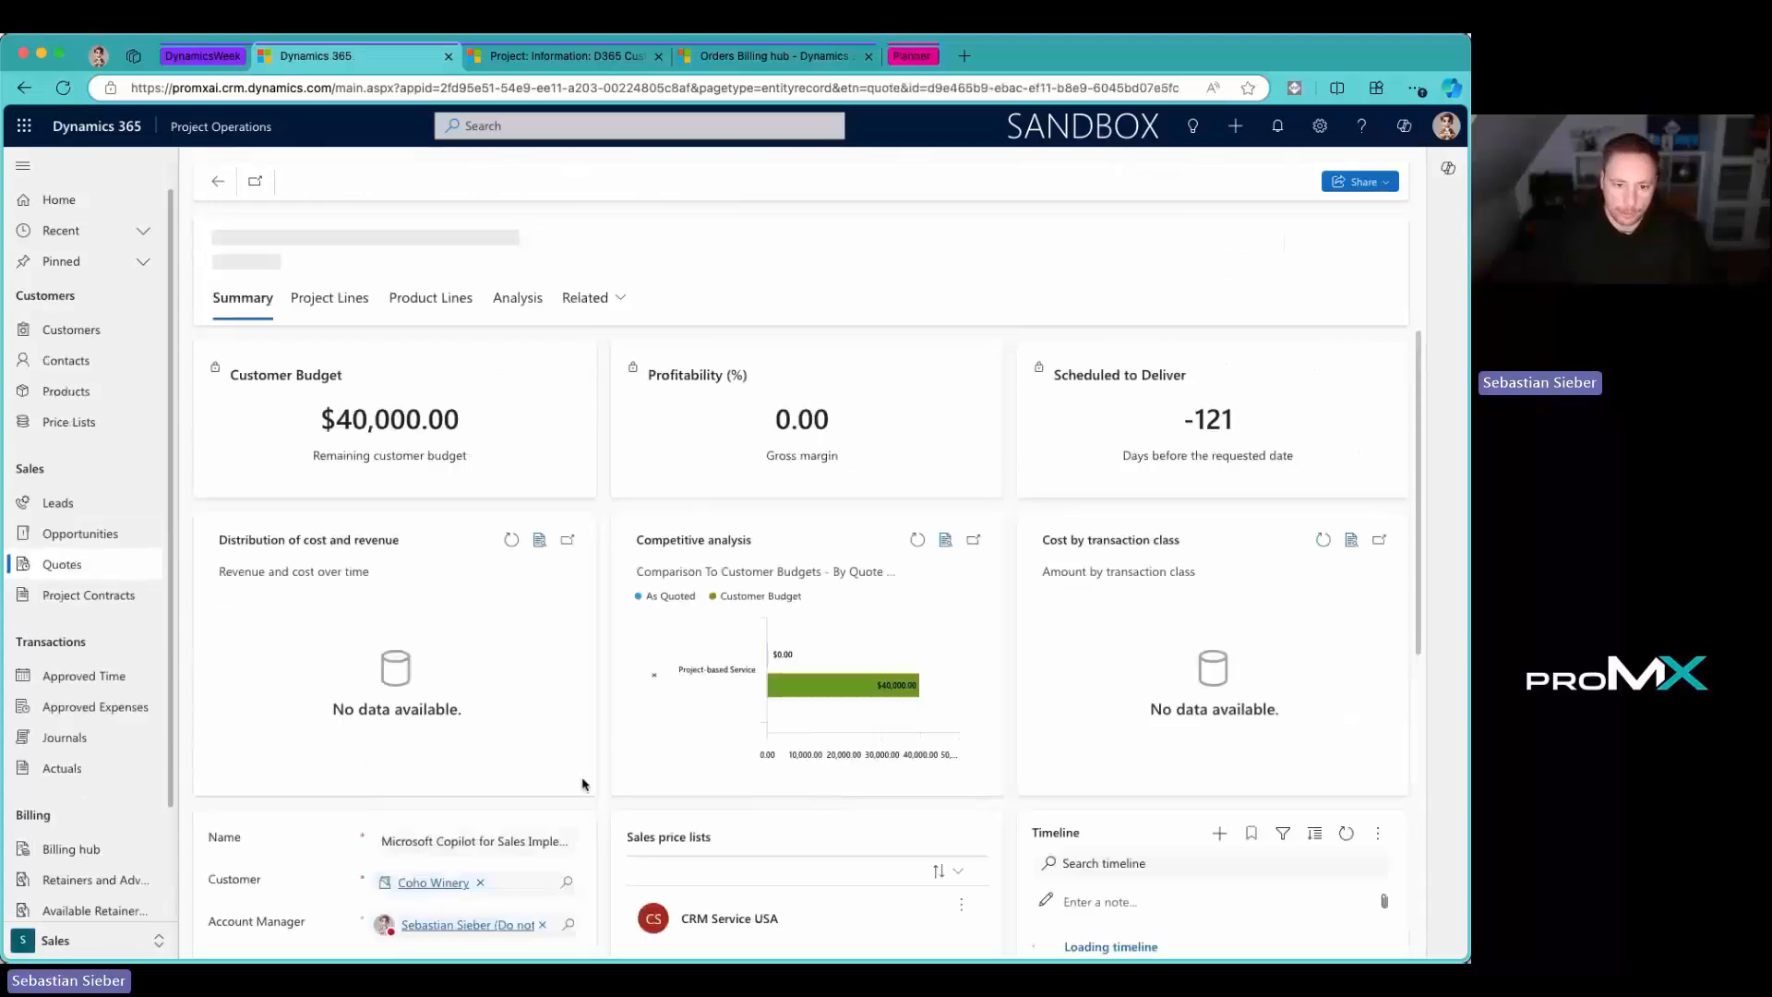
{"action": "scroll", "coordinate": [729, 585], "scroll_direction": "down", "scroll_amount": 2}
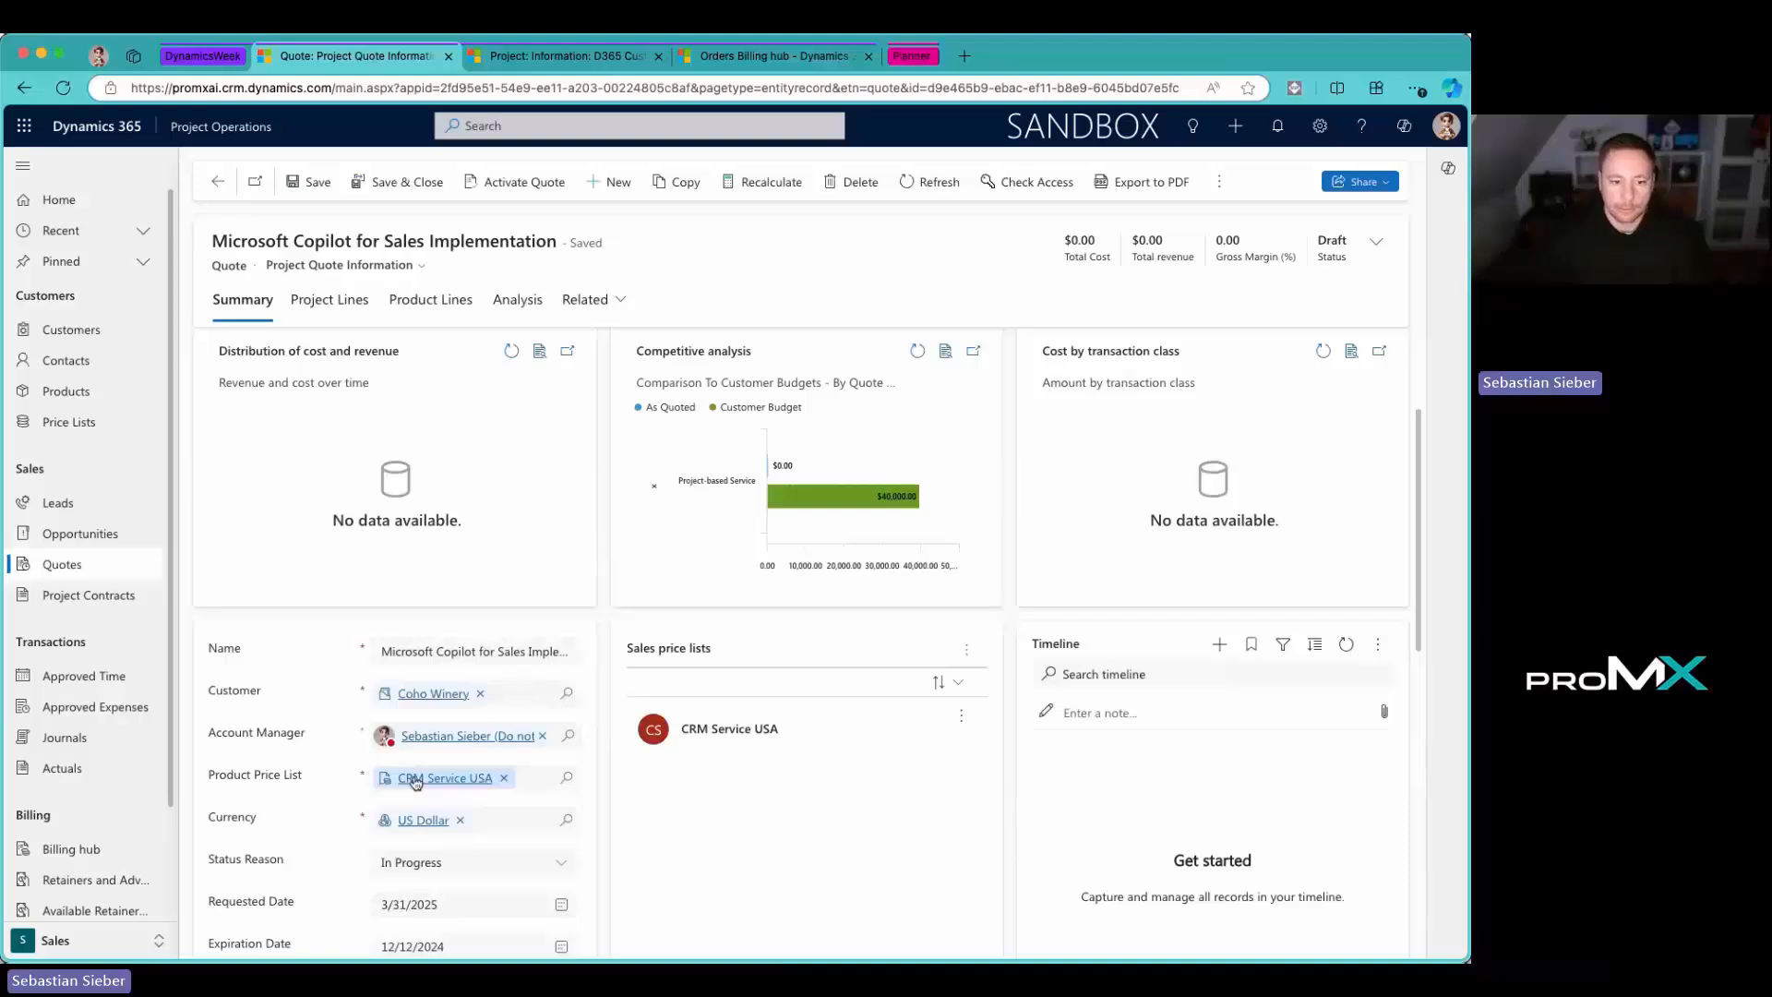
Step: Open the quote's product price list CRM Service USA and examine the price override under the Developer role price
{"action": "left_click", "coordinate": [414, 779]}
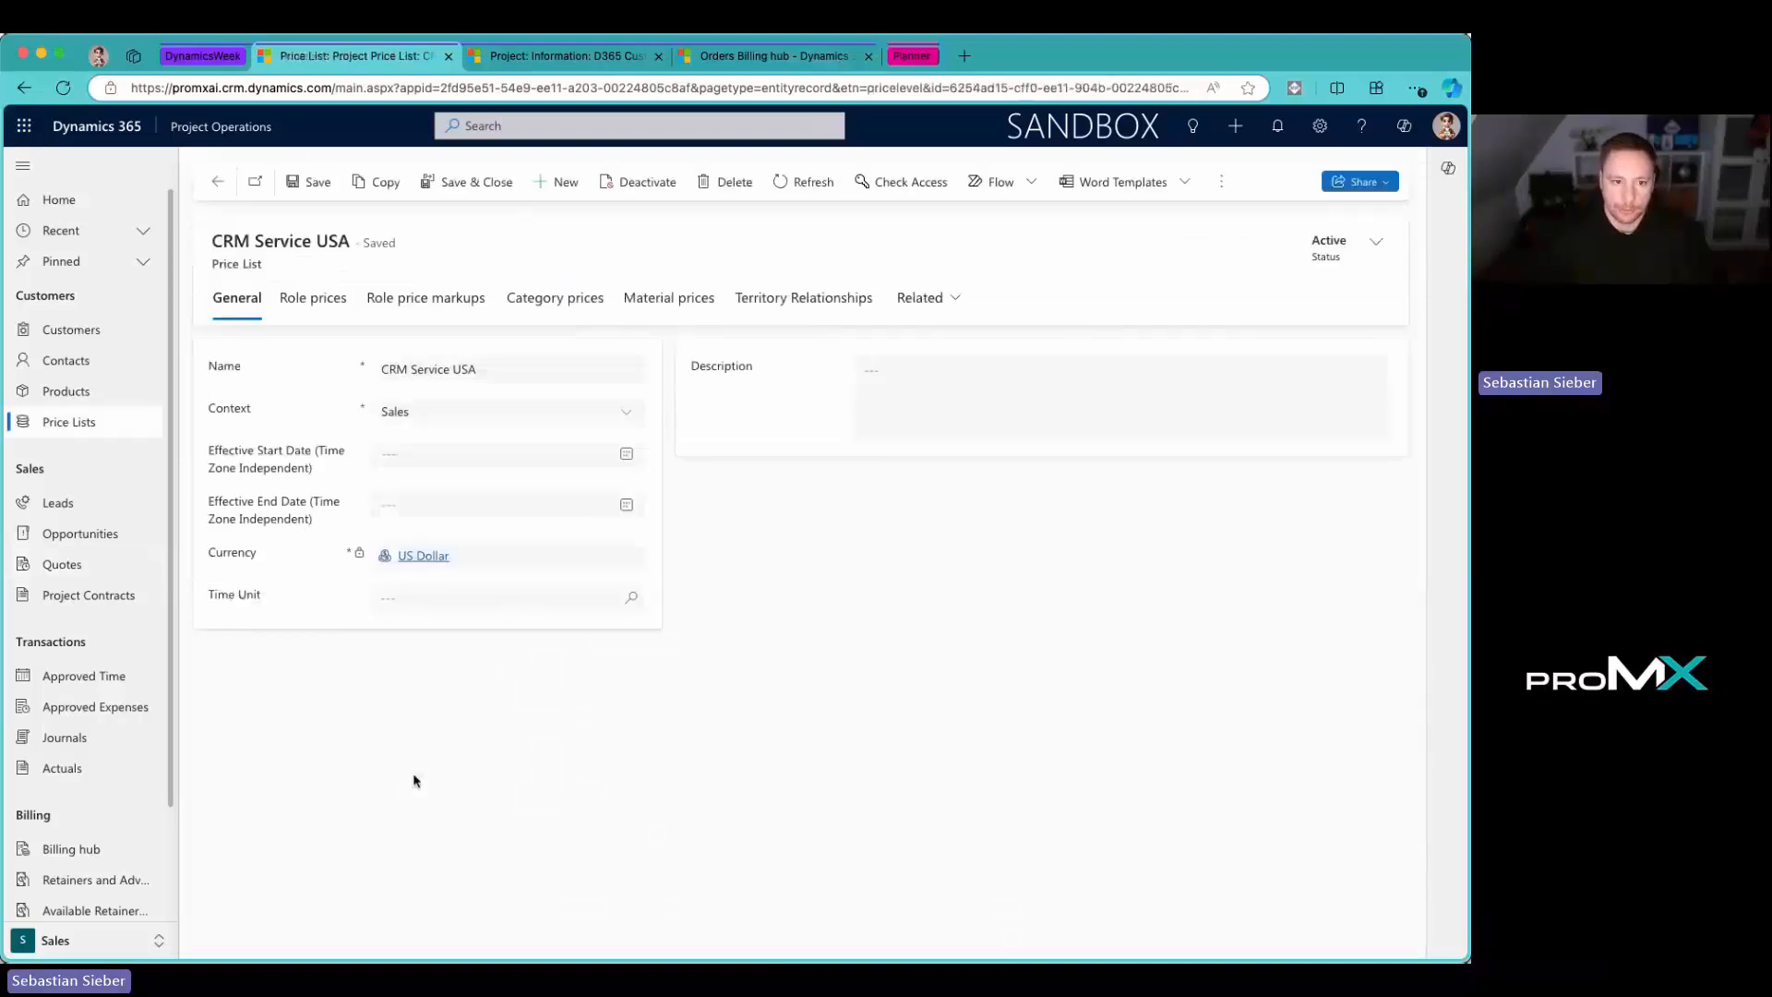
{"action": "left_click", "coordinate": [331, 316]}
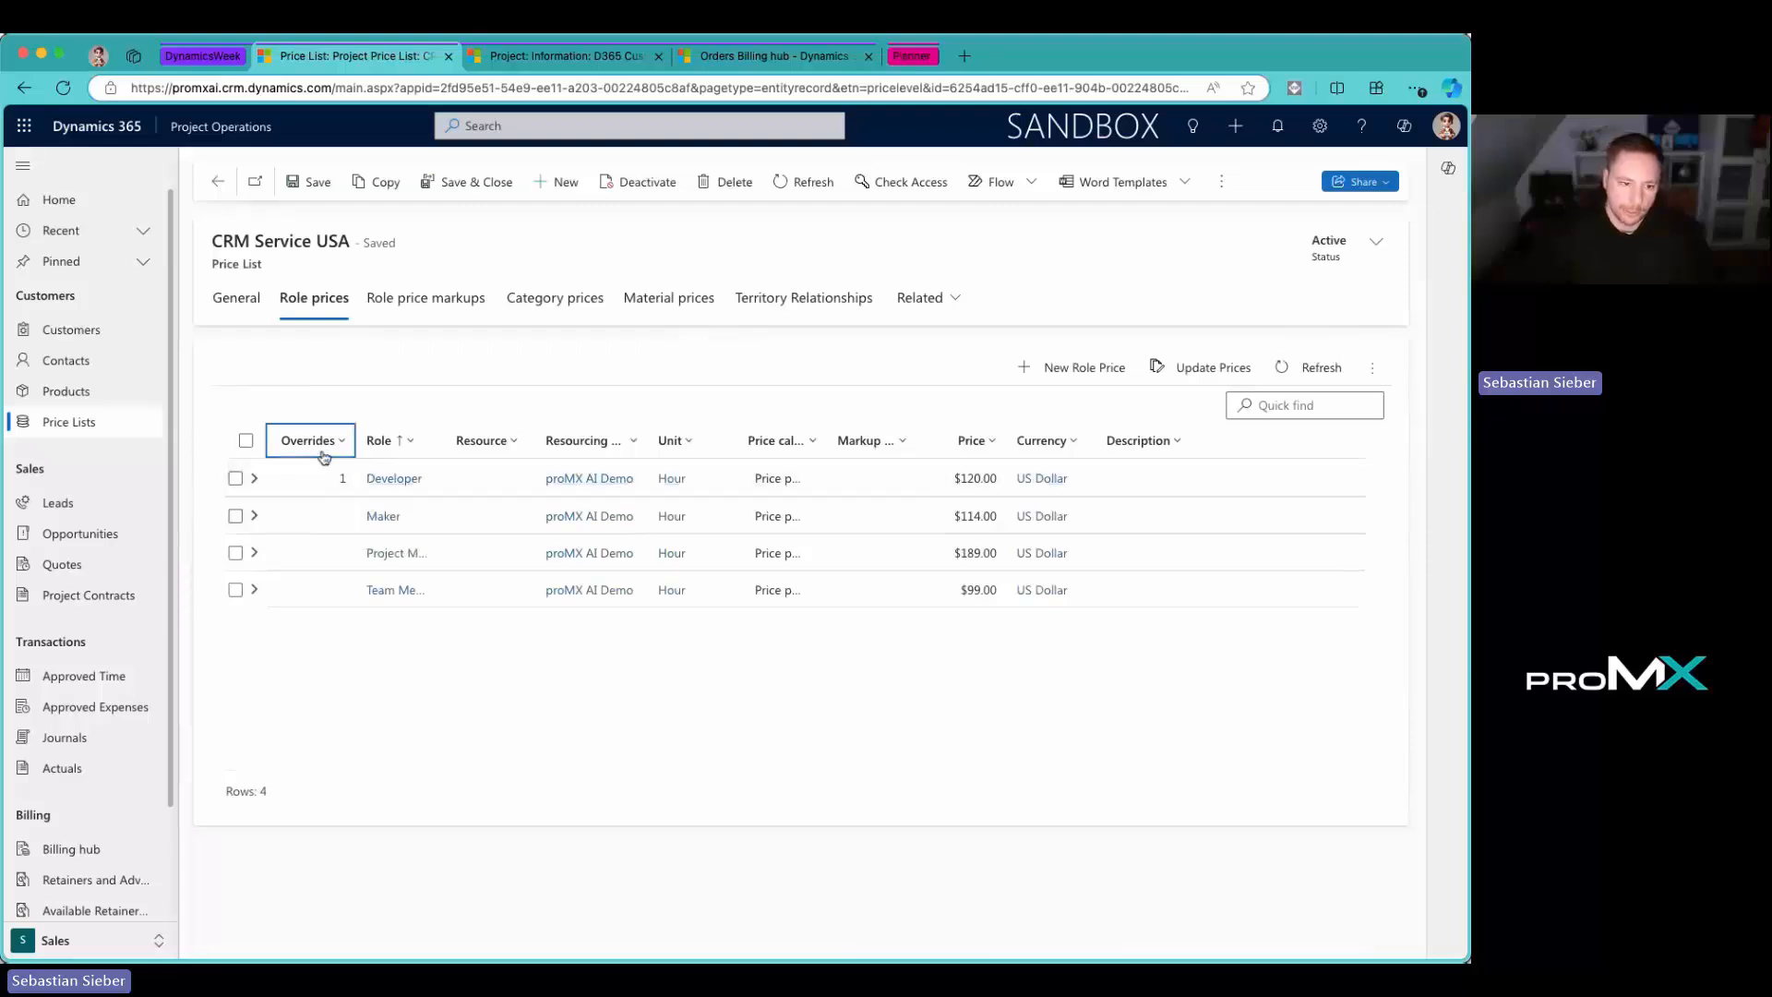
{"action": "left_click", "coordinate": [255, 478]}
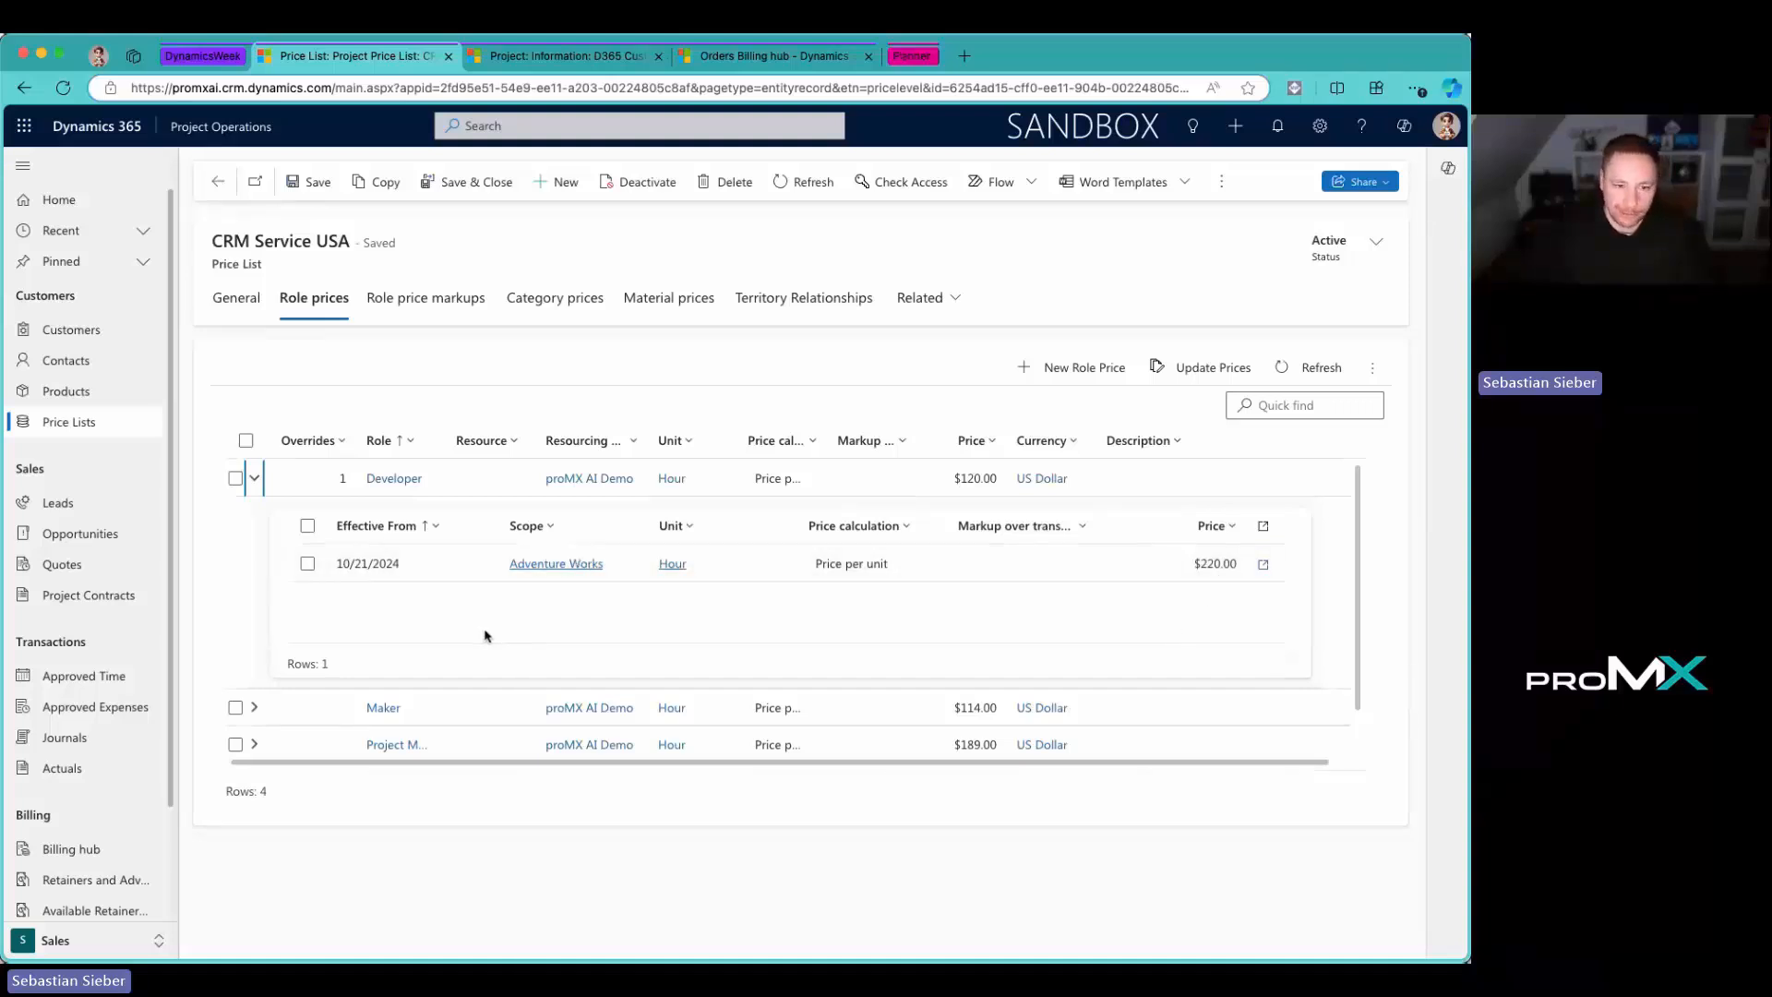
{"action": "left_click", "coordinate": [255, 478]}
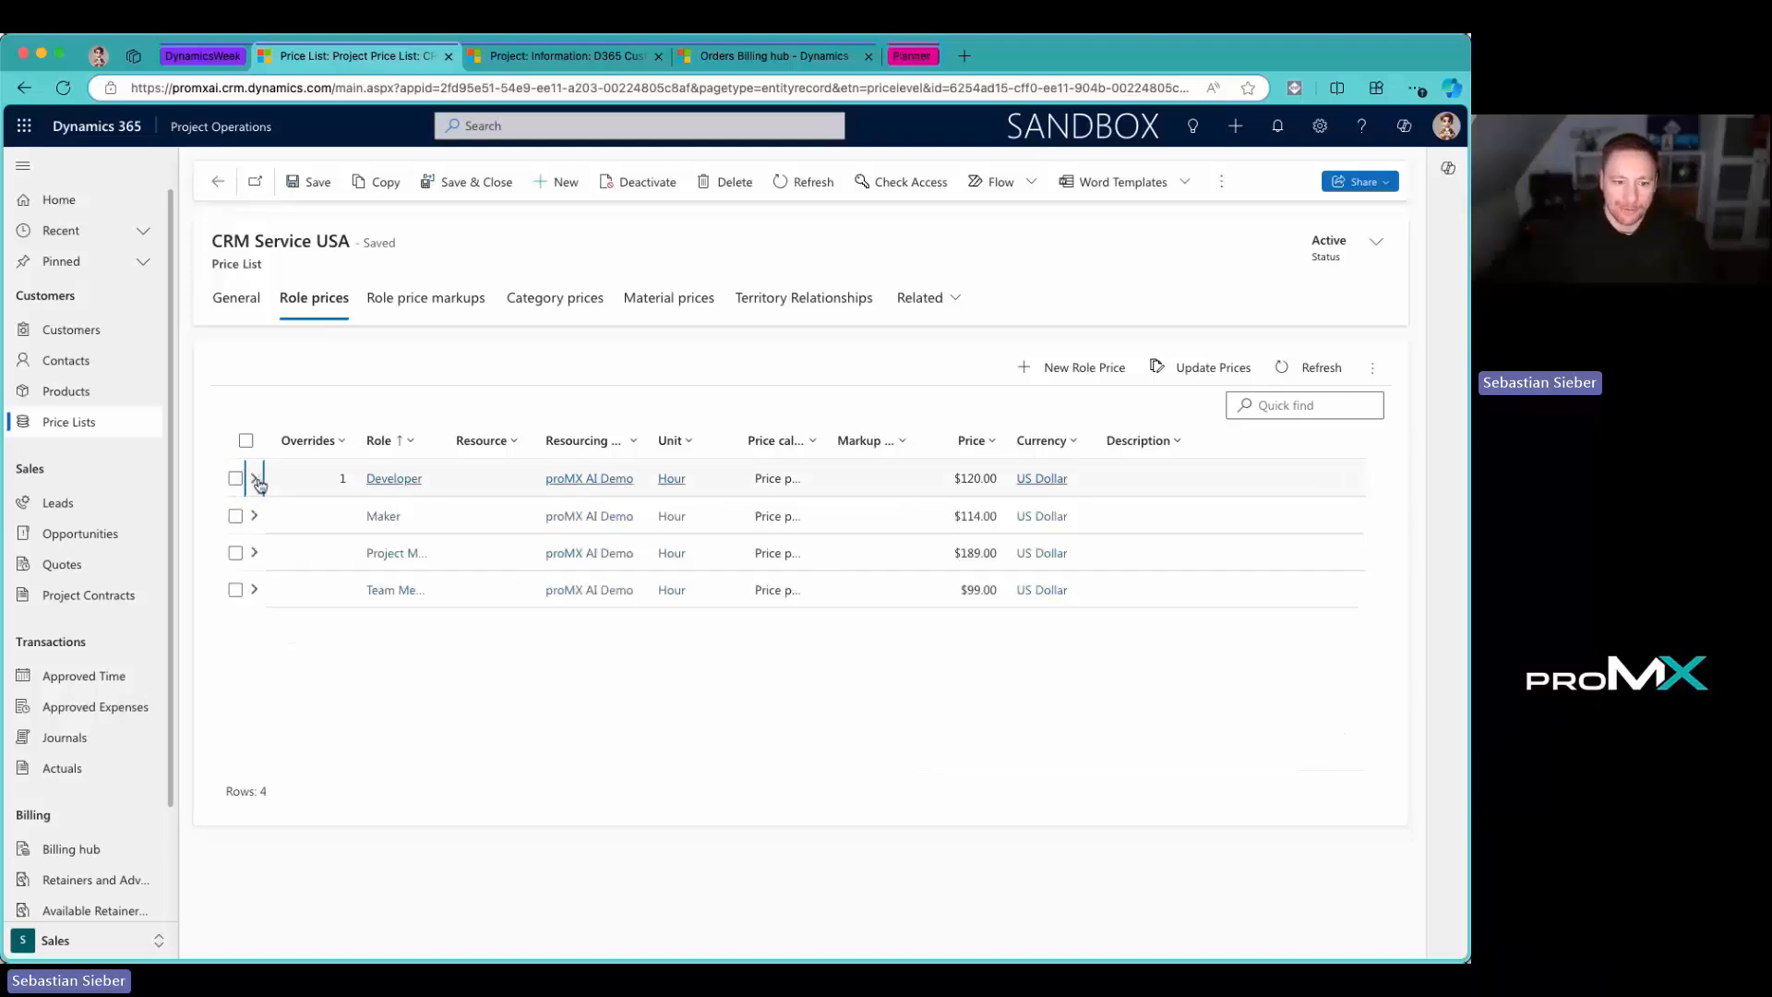
Step: Start a new price override for the Maker role, effective 12/2/2024, with Price per unit kept as the price calculation
{"action": "left_click", "coordinate": [291, 521]}
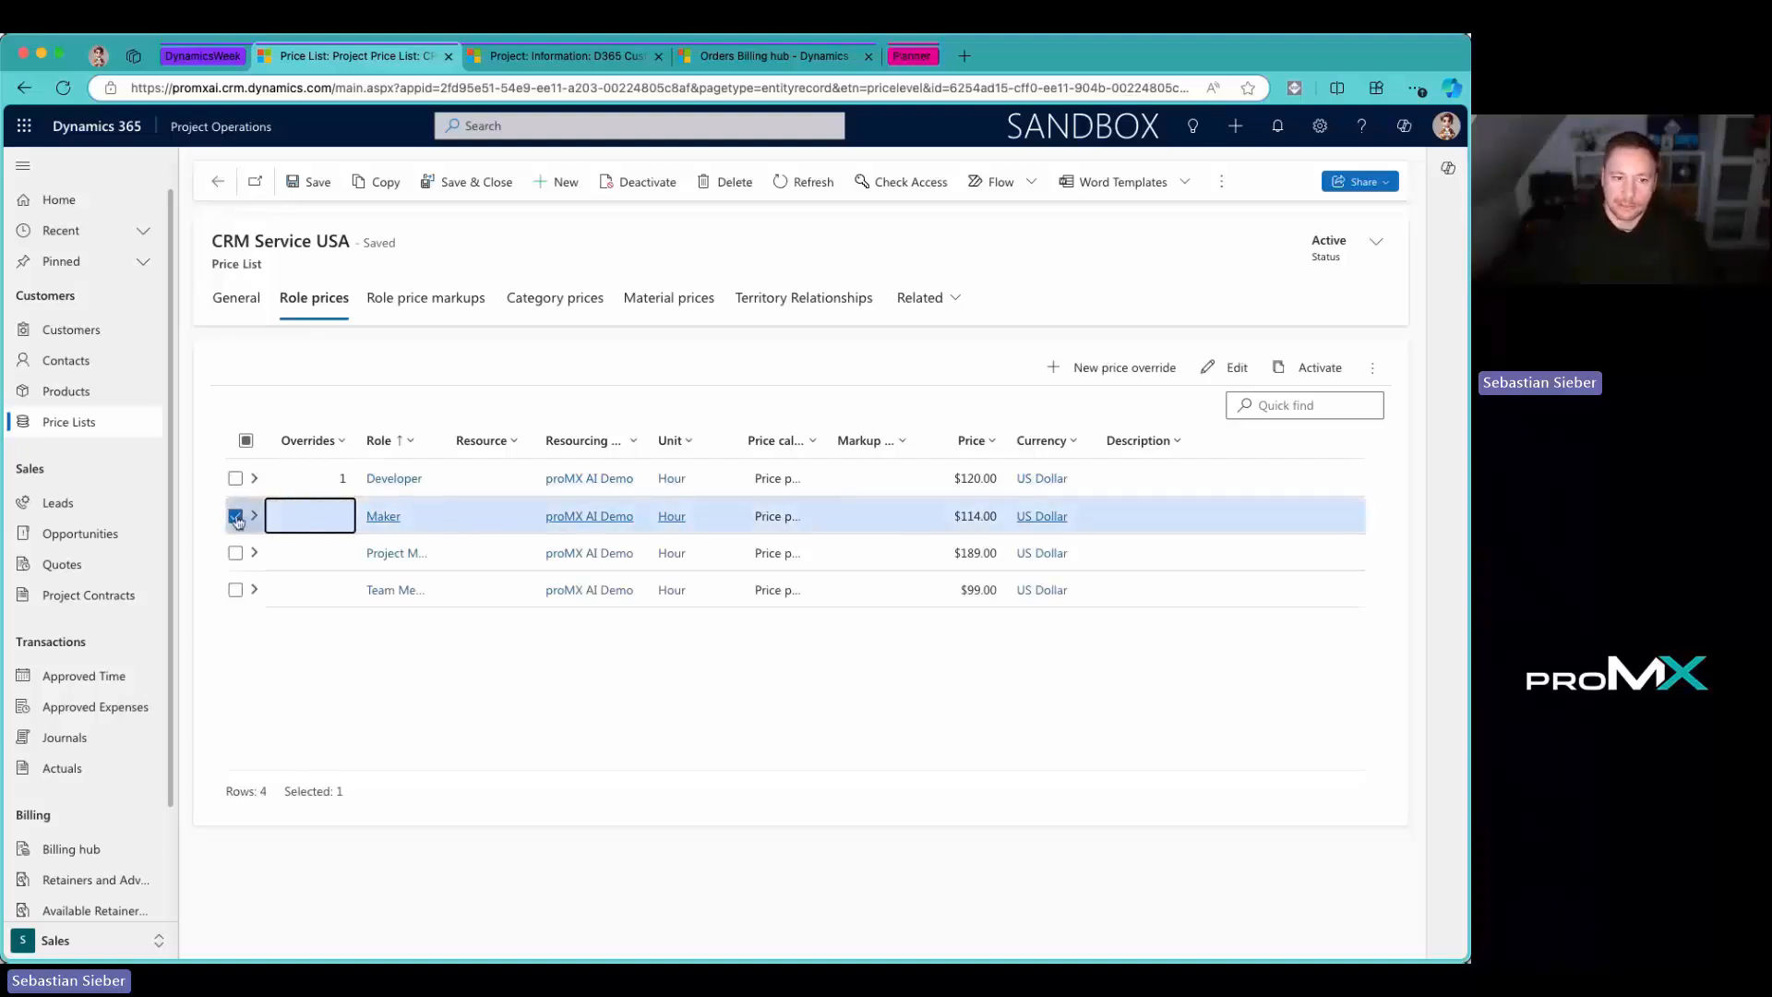
{"action": "left_click", "coordinate": [1165, 363]}
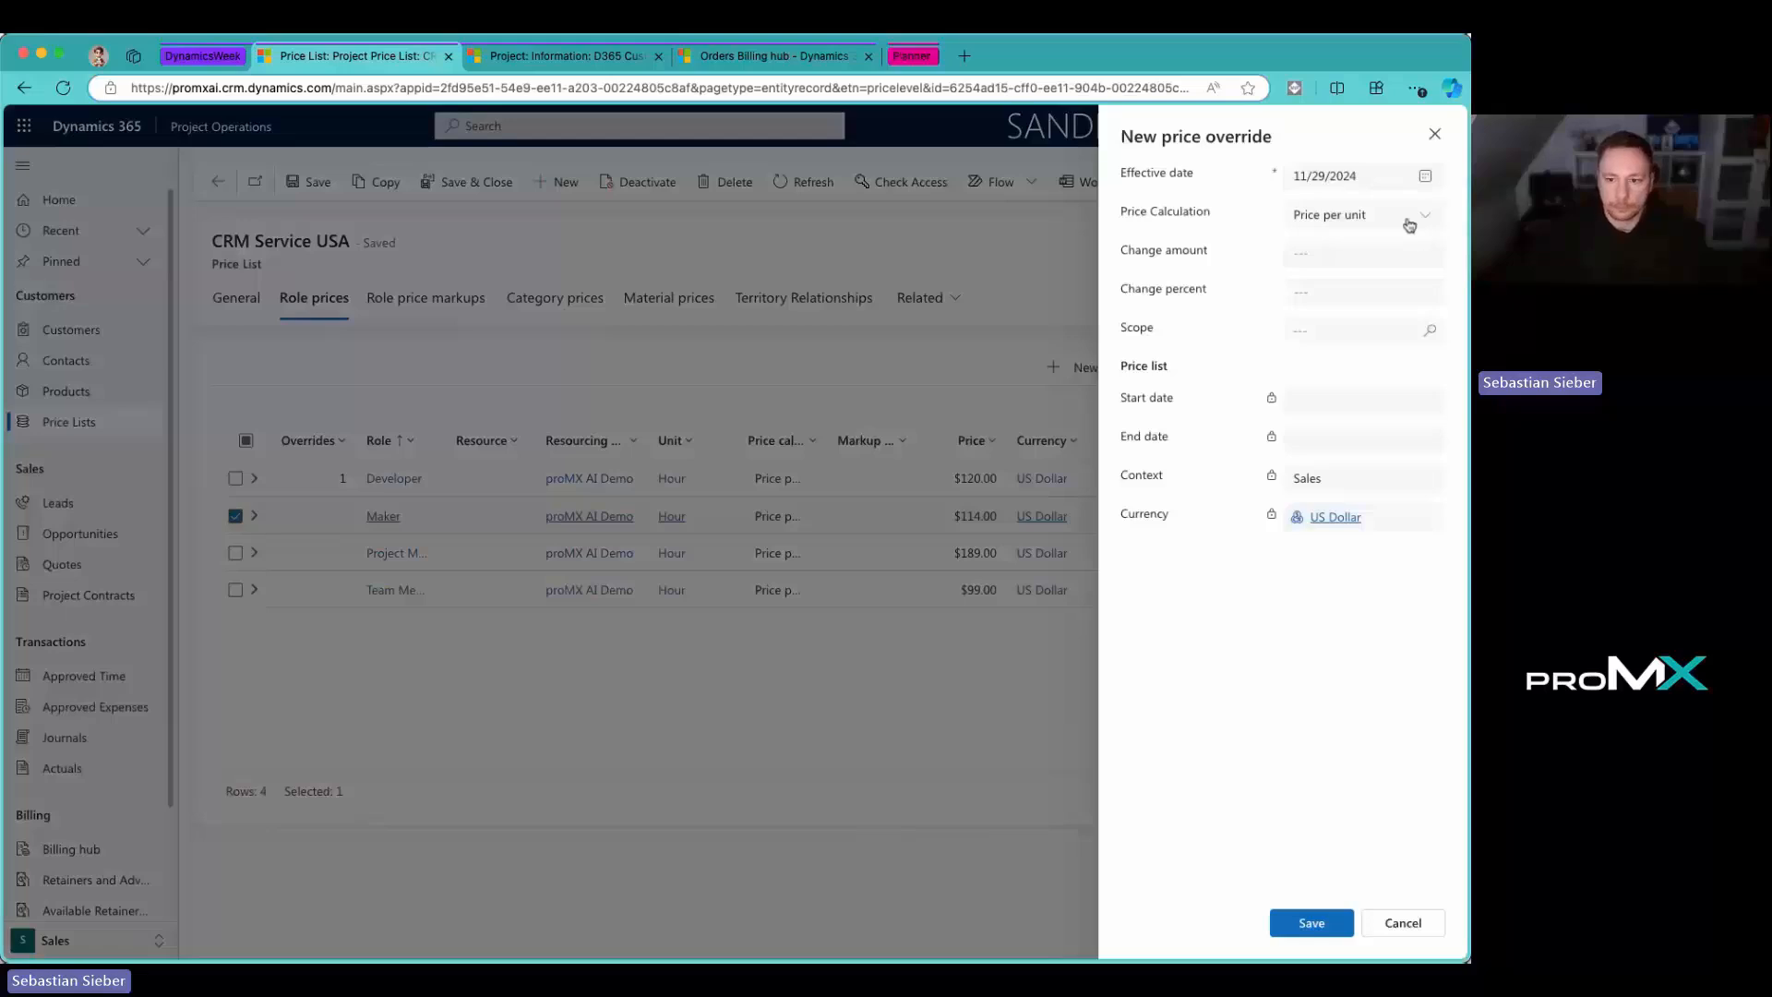
{"action": "left_click", "coordinate": [1425, 177]}
{"action": "left_click", "coordinate": [1420, 209]}
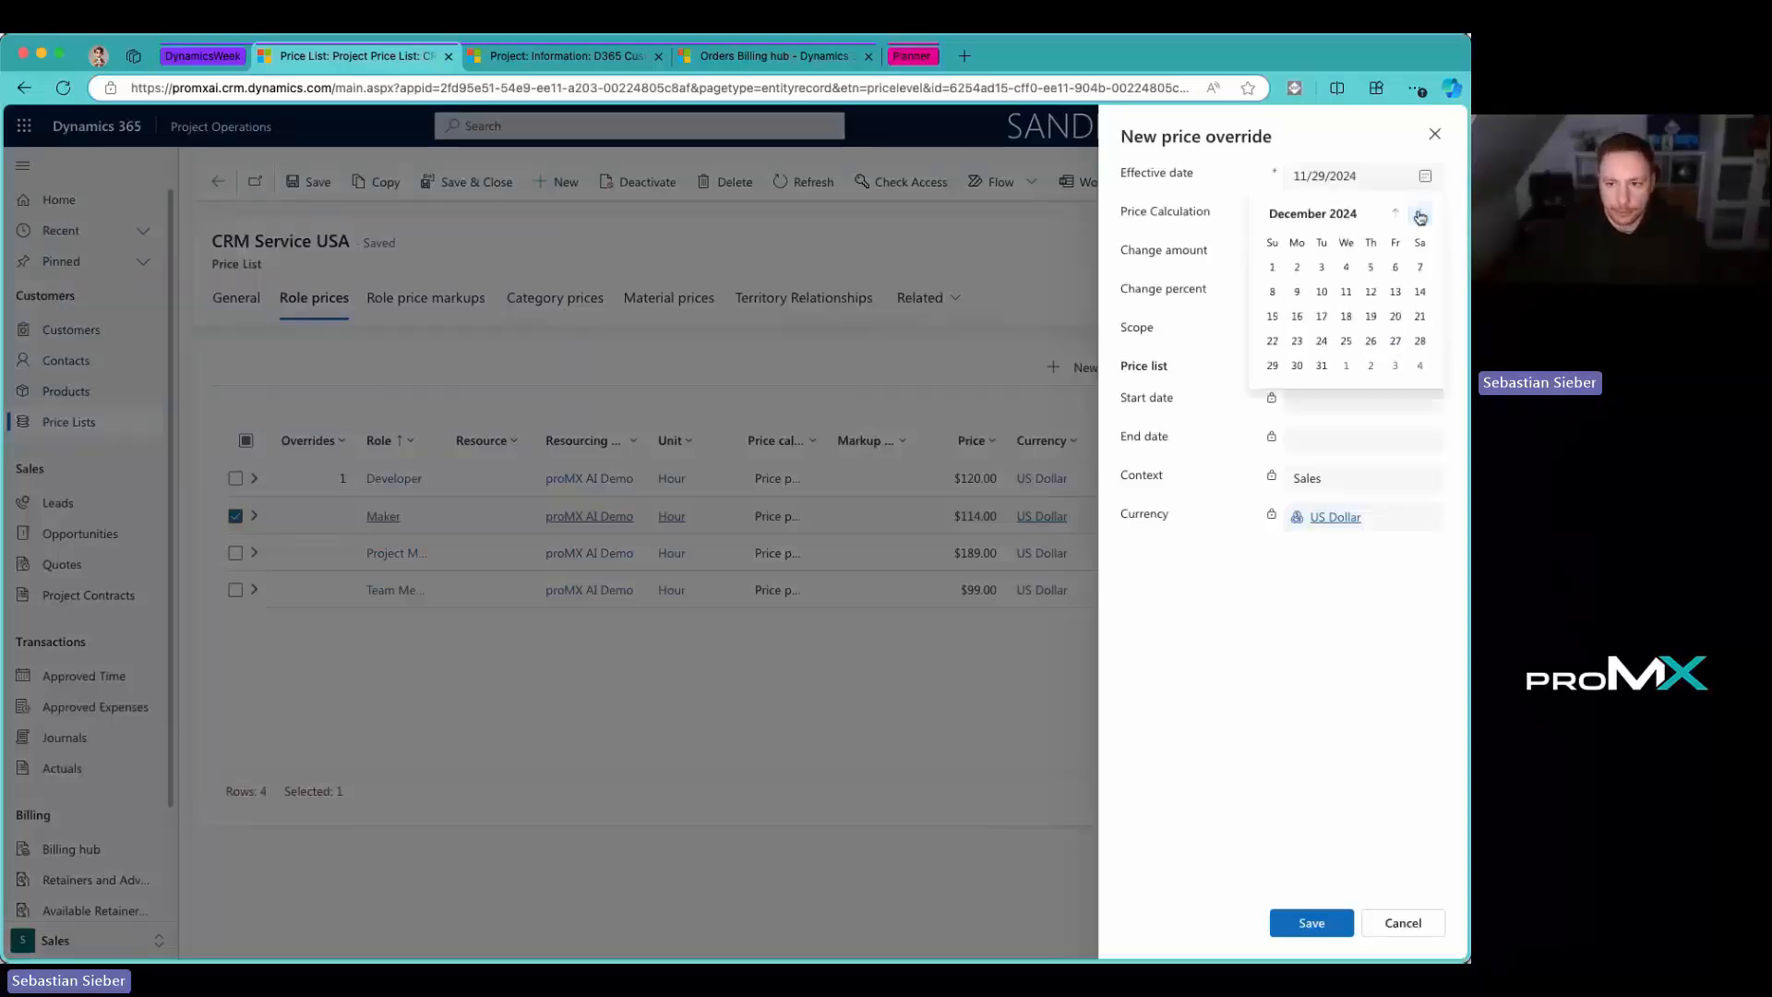
{"action": "left_click", "coordinate": [1295, 268]}
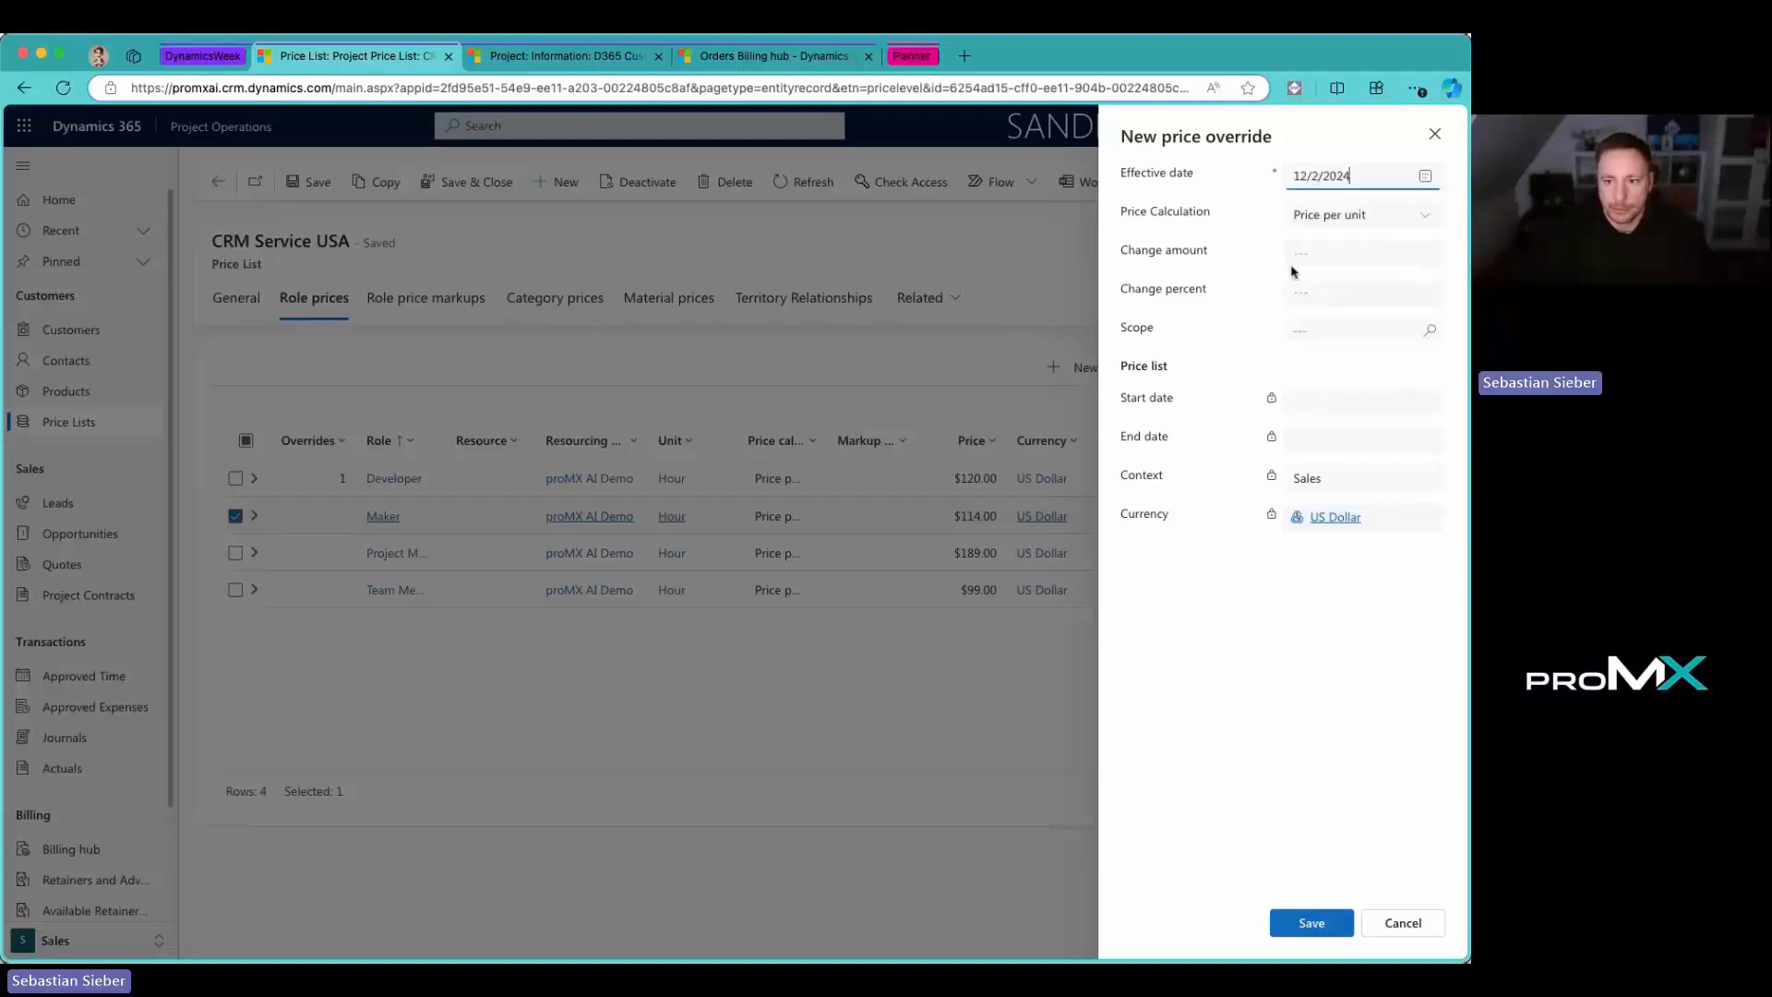
{"action": "left_click", "coordinate": [1382, 225]}
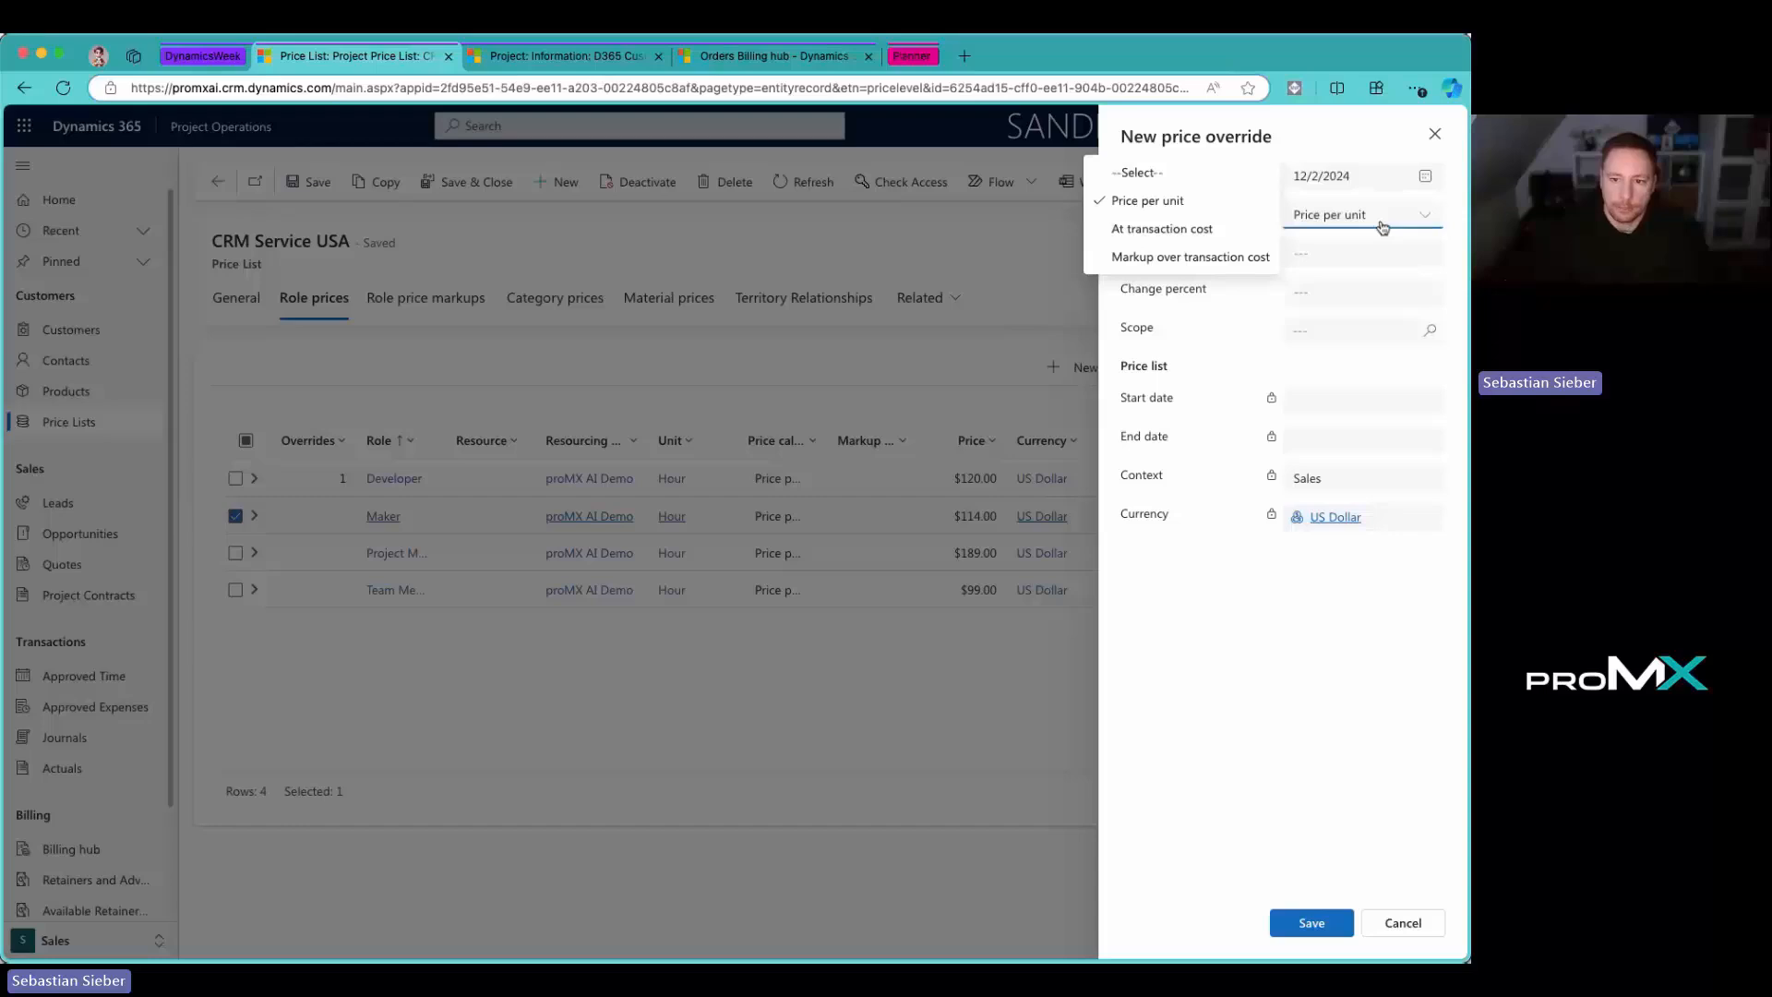
{"action": "left_click", "coordinate": [1382, 225]}
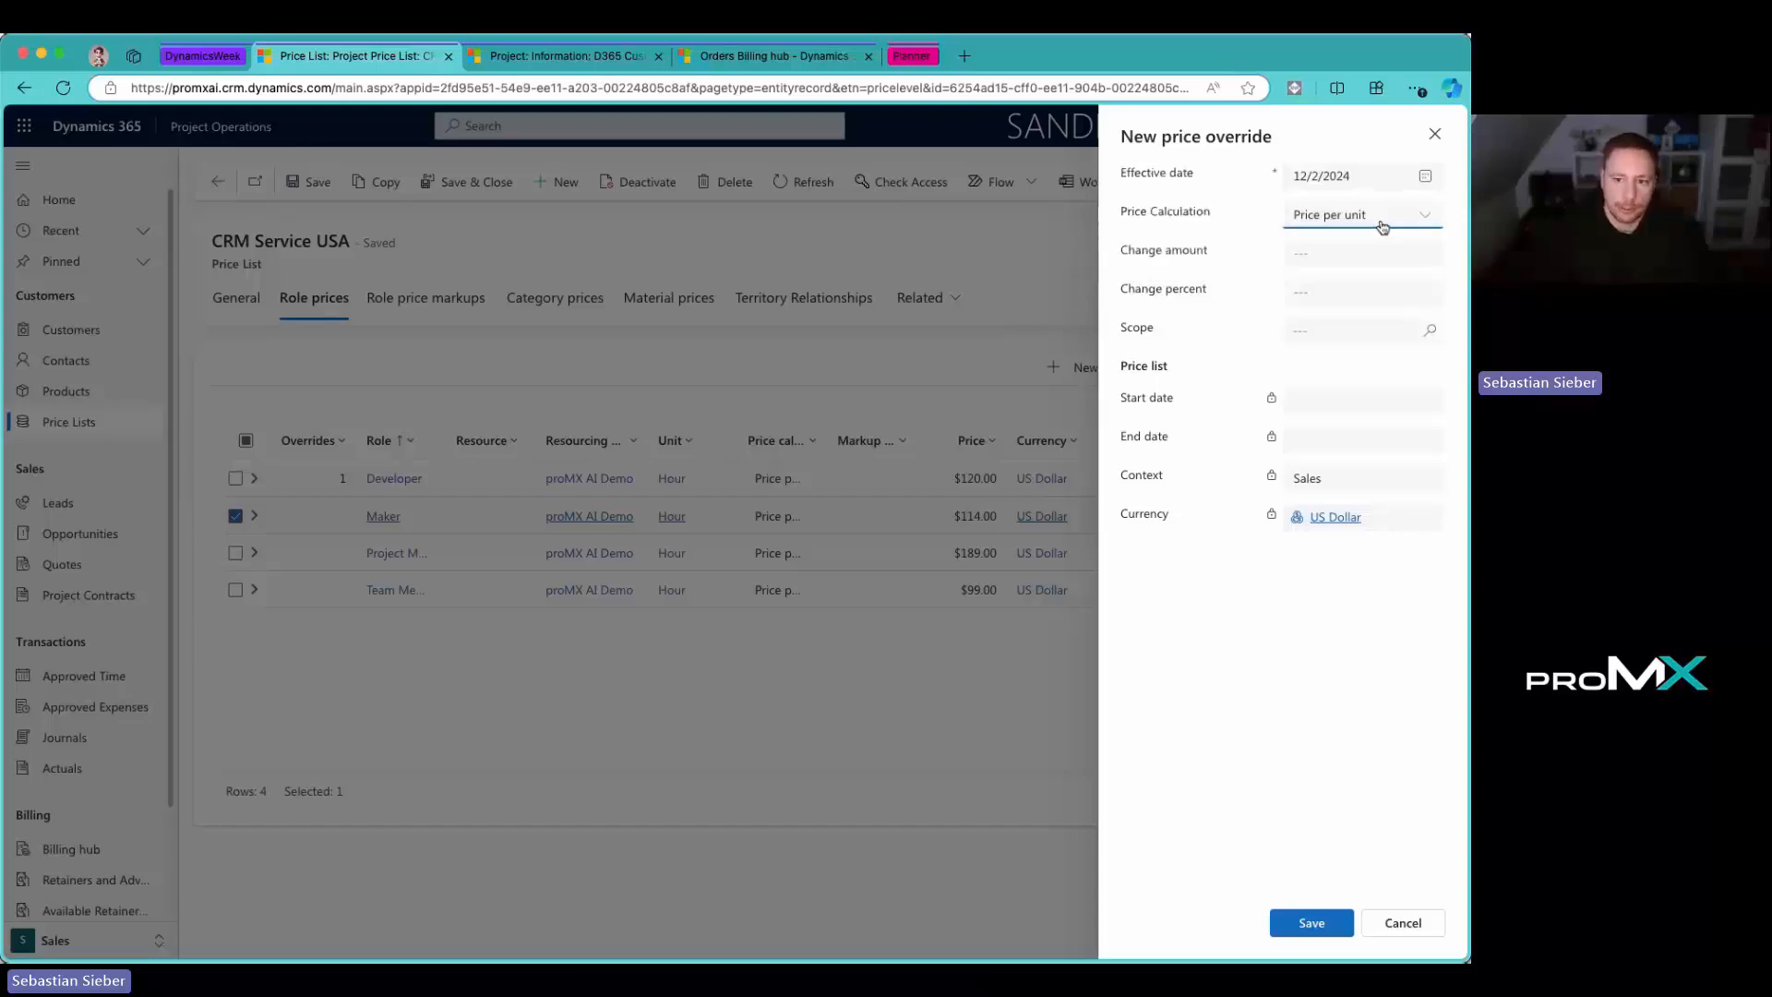
Step: Set the Maker price override's change percent to 50
{"action": "left_click", "coordinate": [1365, 252]}
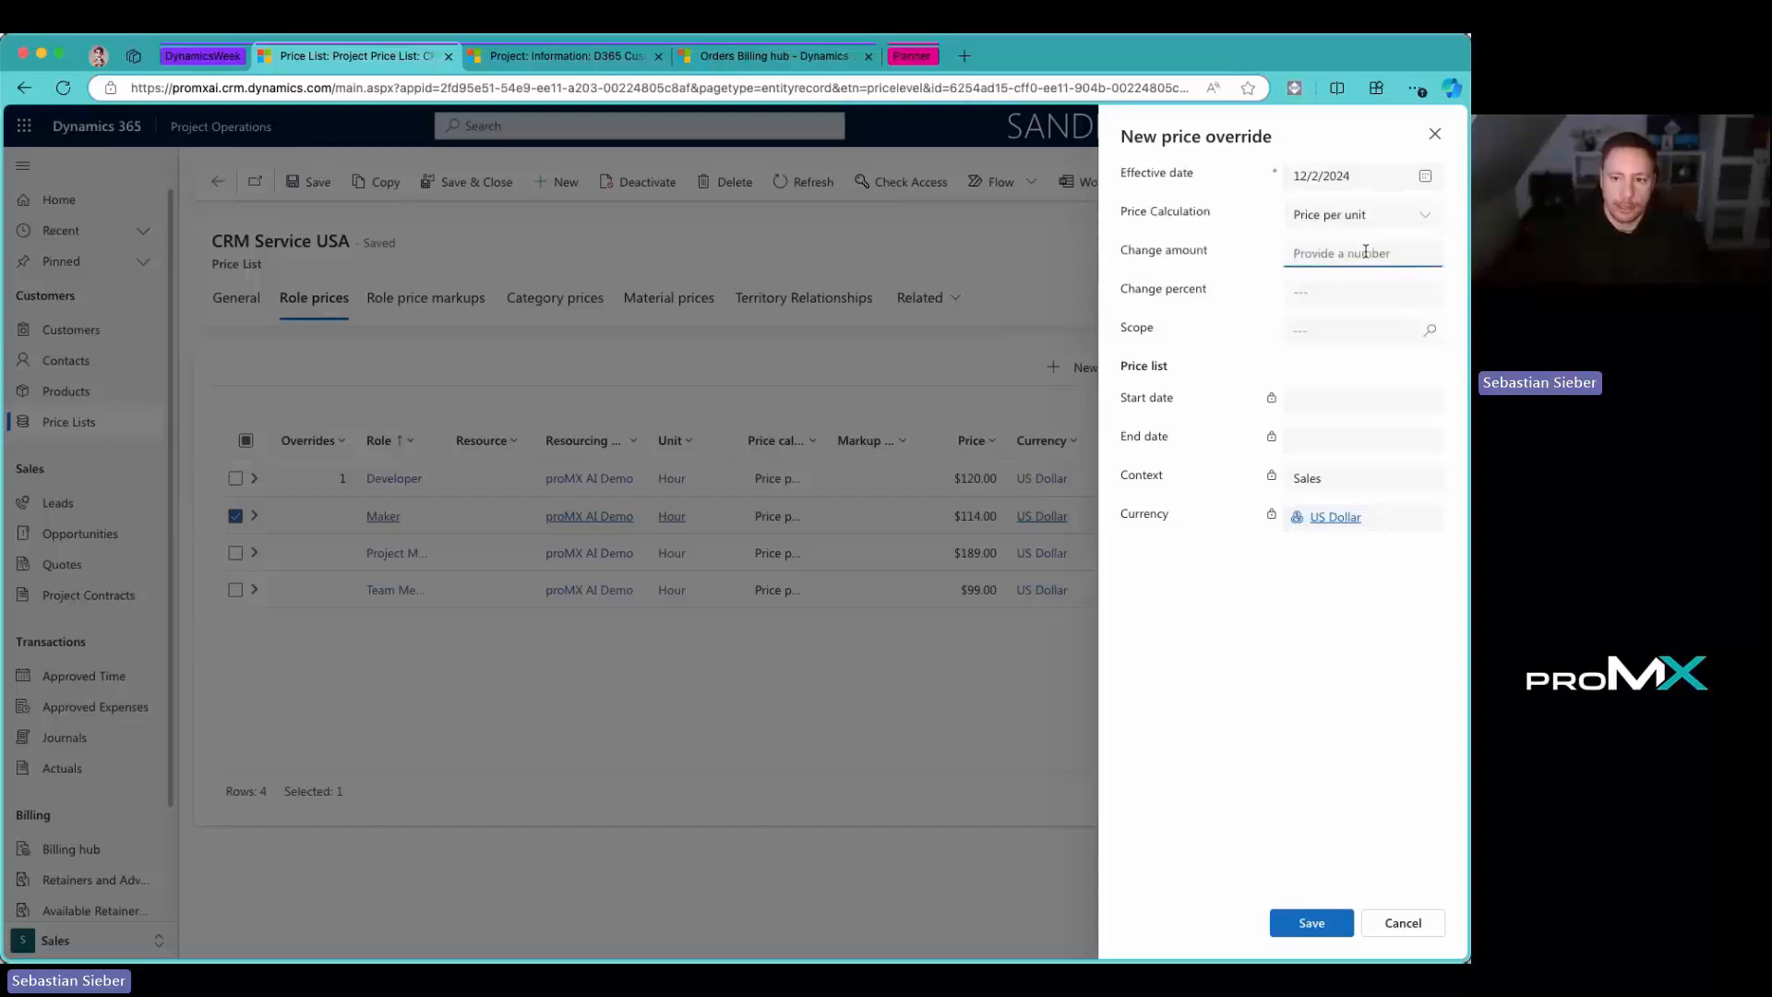
{"action": "left_click", "coordinate": [1351, 296]}
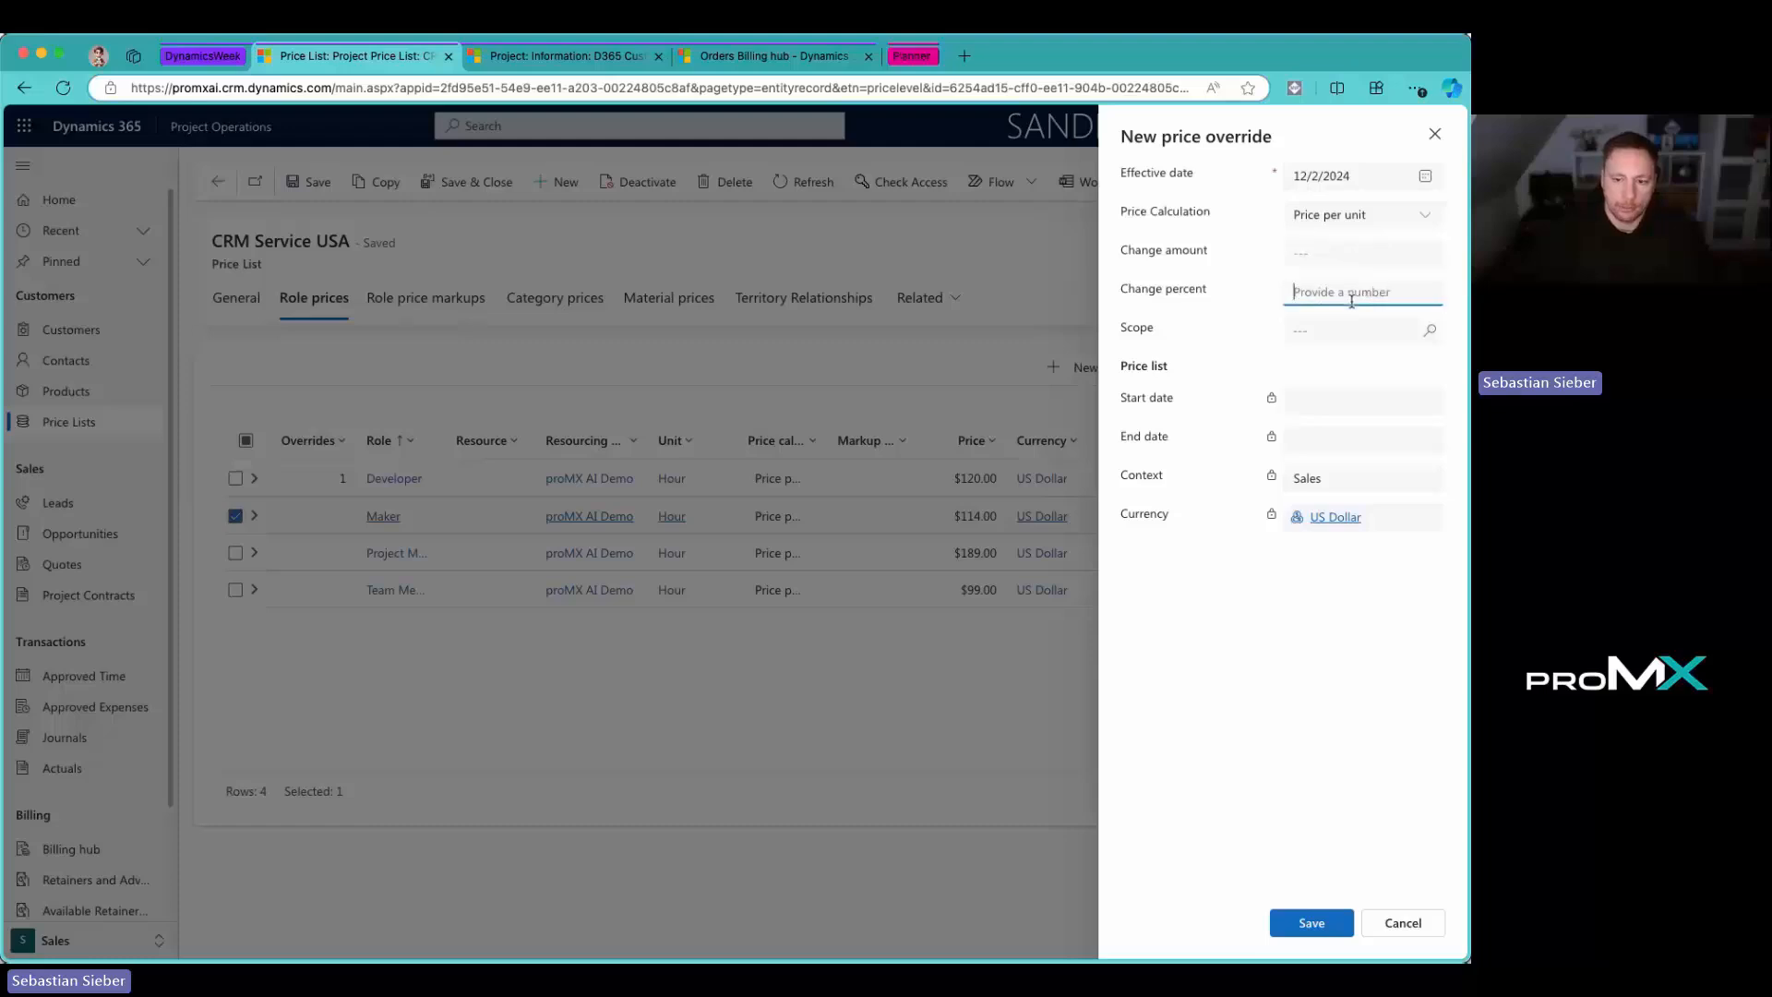
{"action": "type", "text": "1"}
{"action": "key", "text": "BackSpace"}
{"action": "type", "text": "50"}
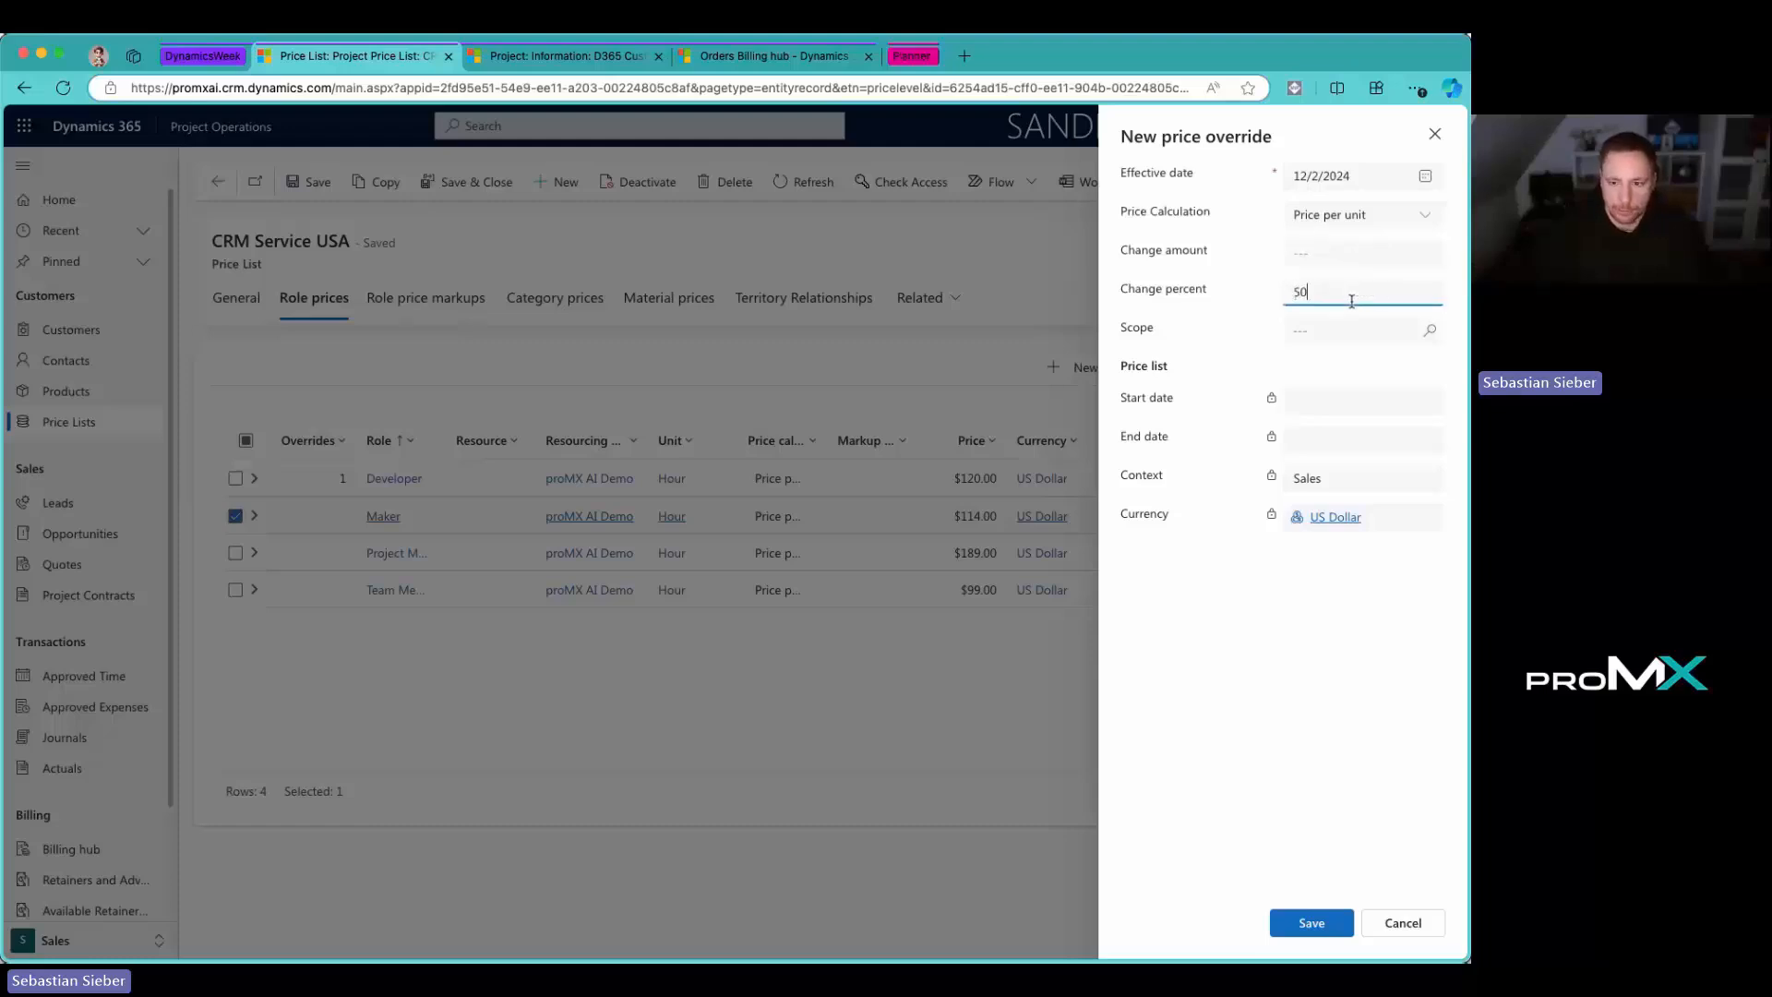
{"action": "left_click", "coordinate": [1345, 372]}
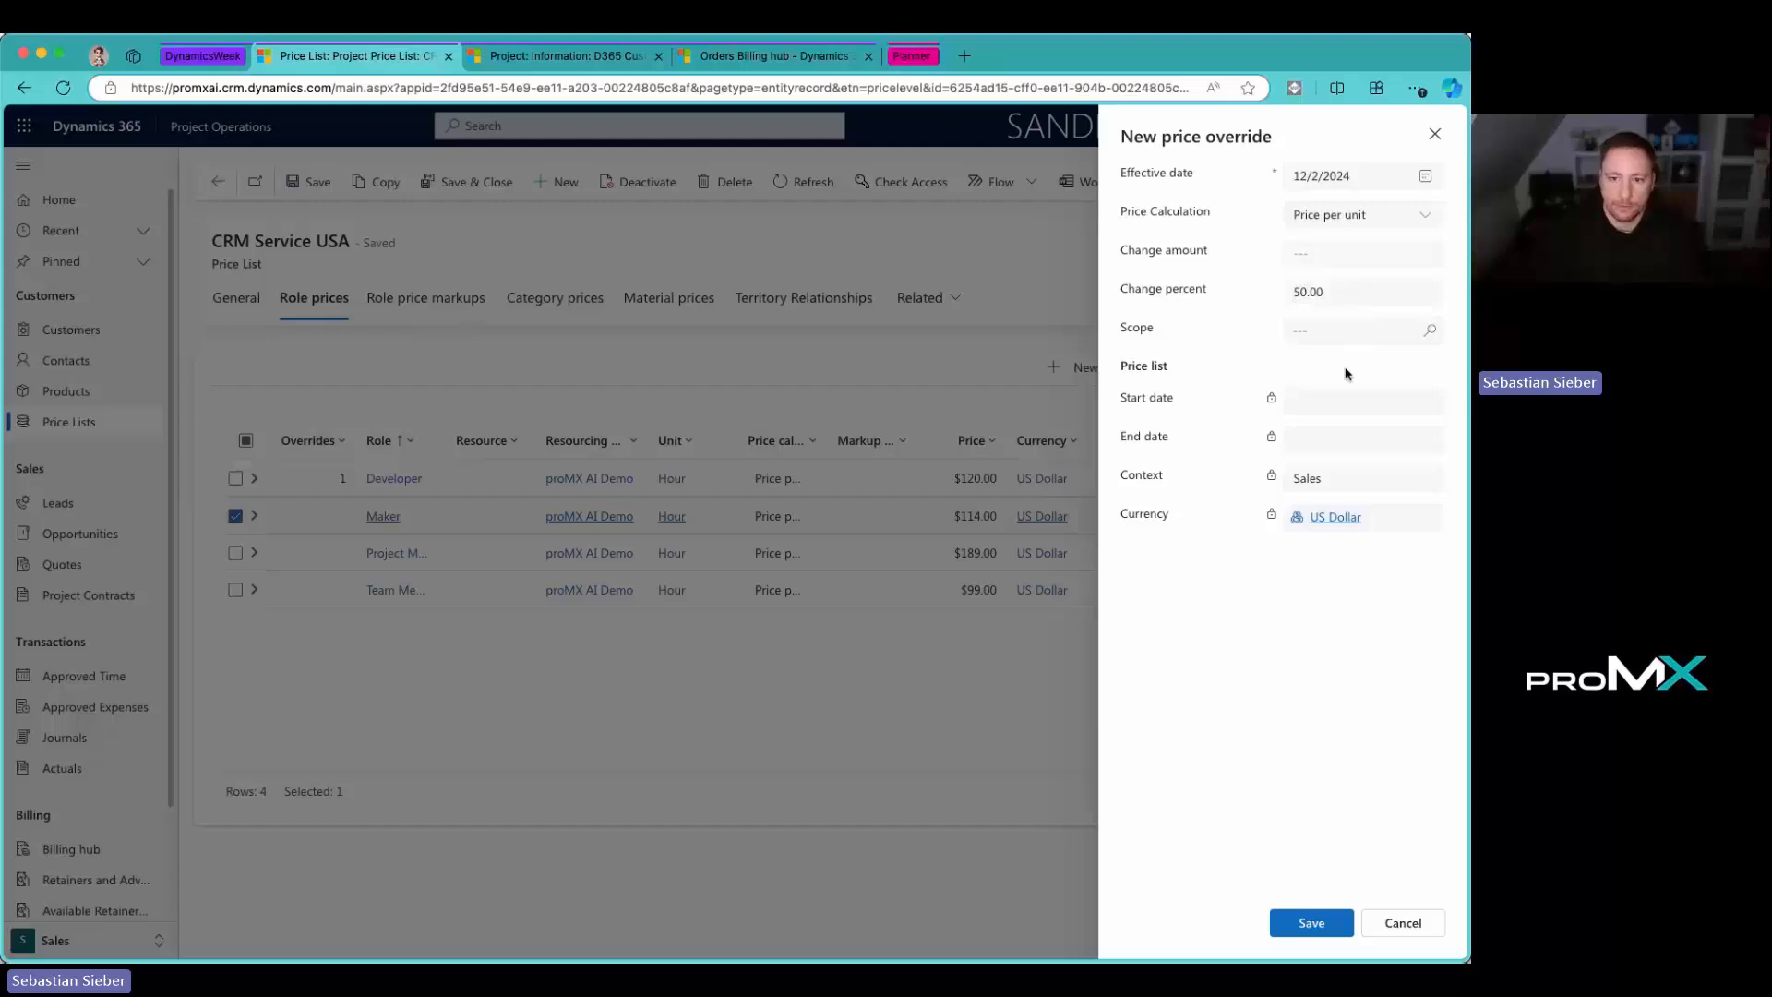
Step: Limit the override's scope to the account Adventure Works and save it
{"action": "left_click", "coordinate": [1430, 337]}
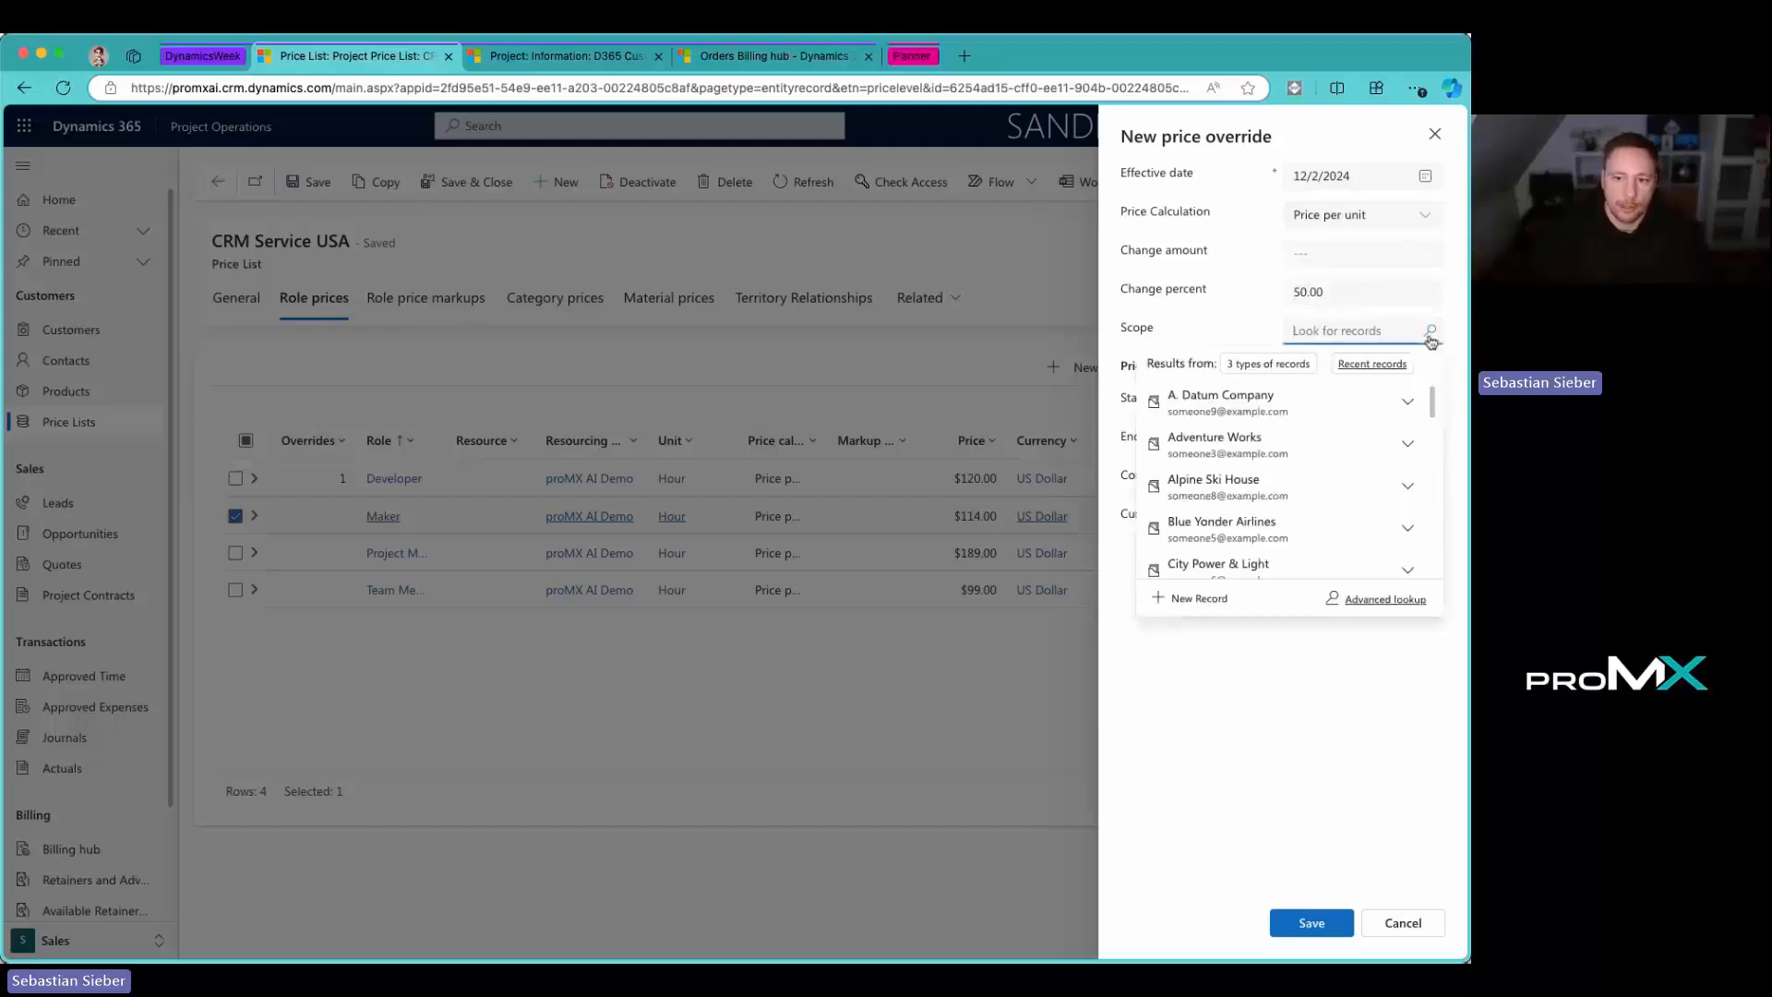
{"action": "left_click", "coordinate": [1268, 367]}
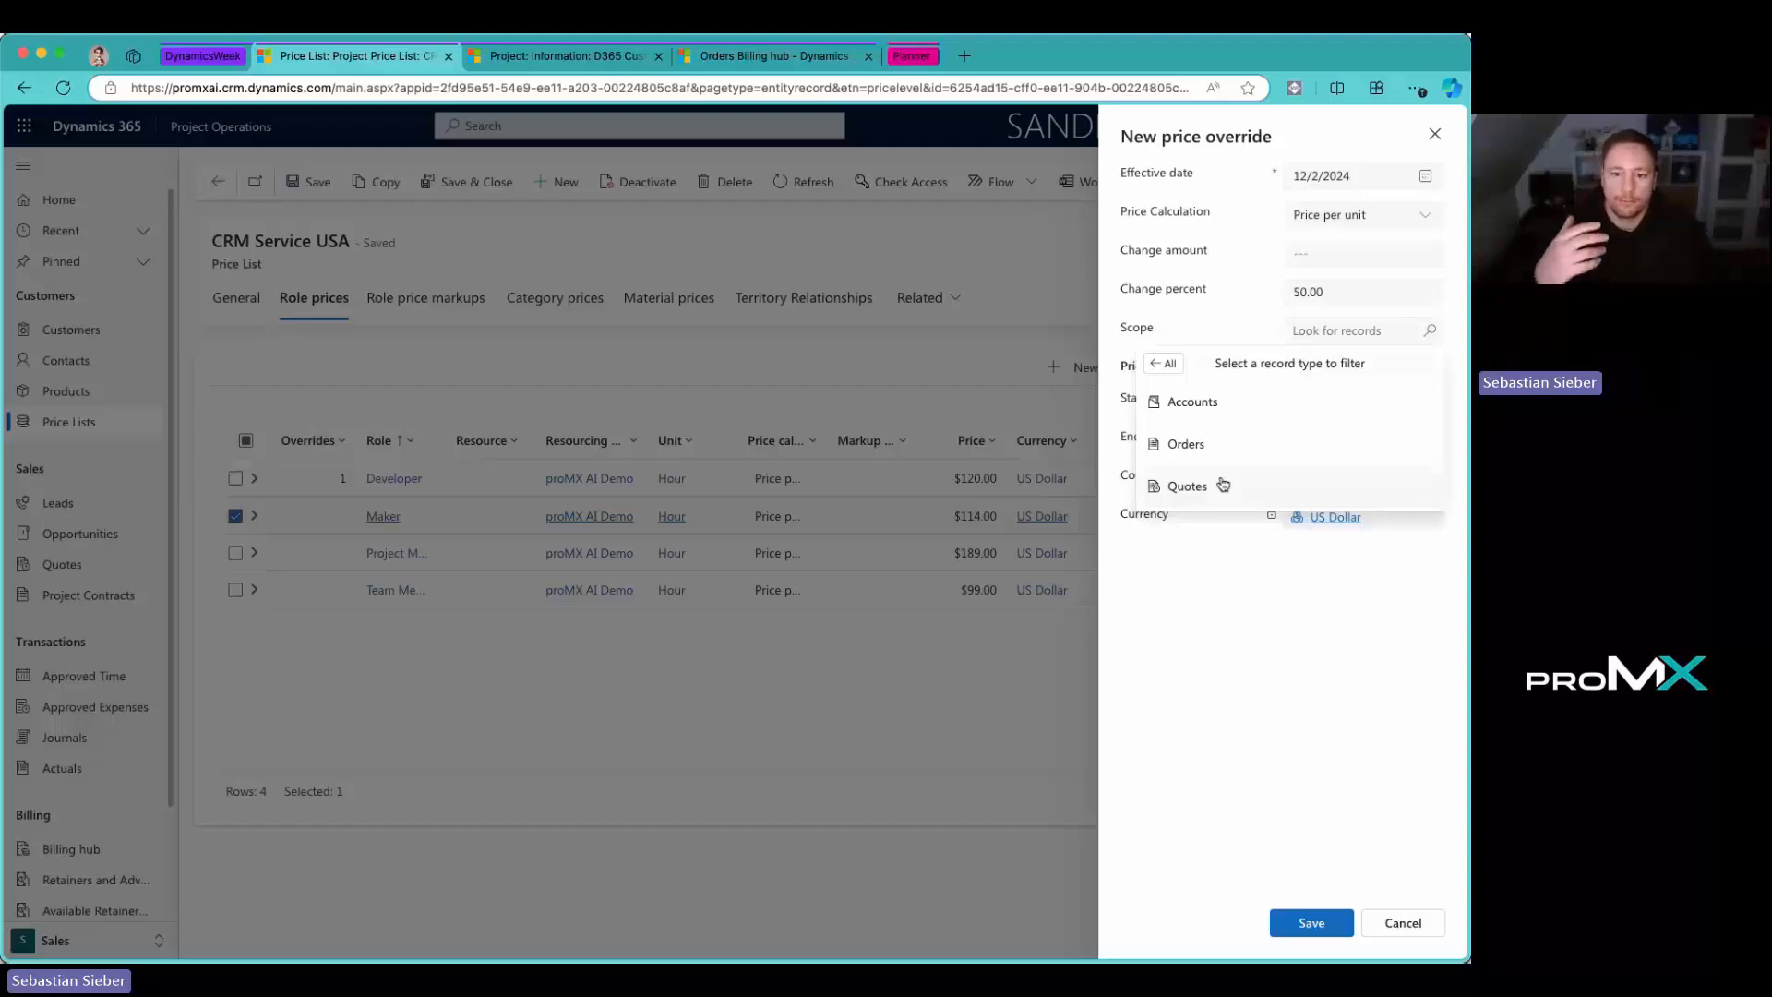
{"action": "left_click", "coordinate": [1213, 416]}
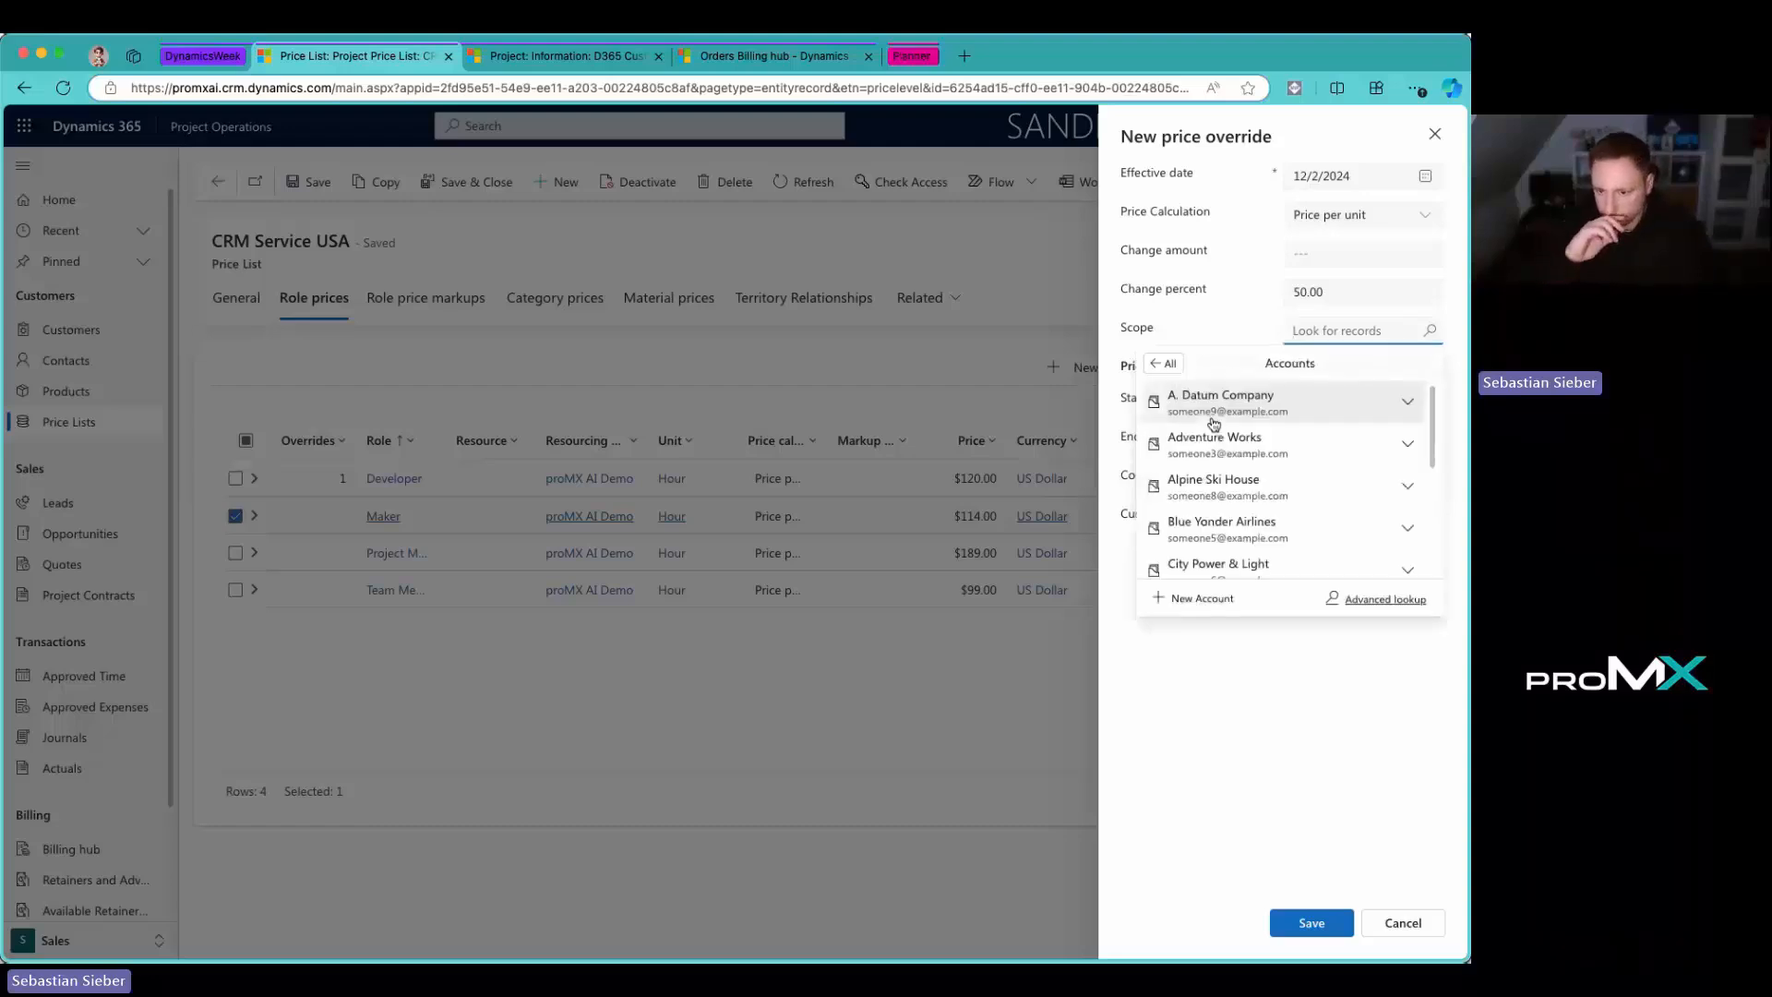
{"action": "left_click", "coordinate": [1214, 435]}
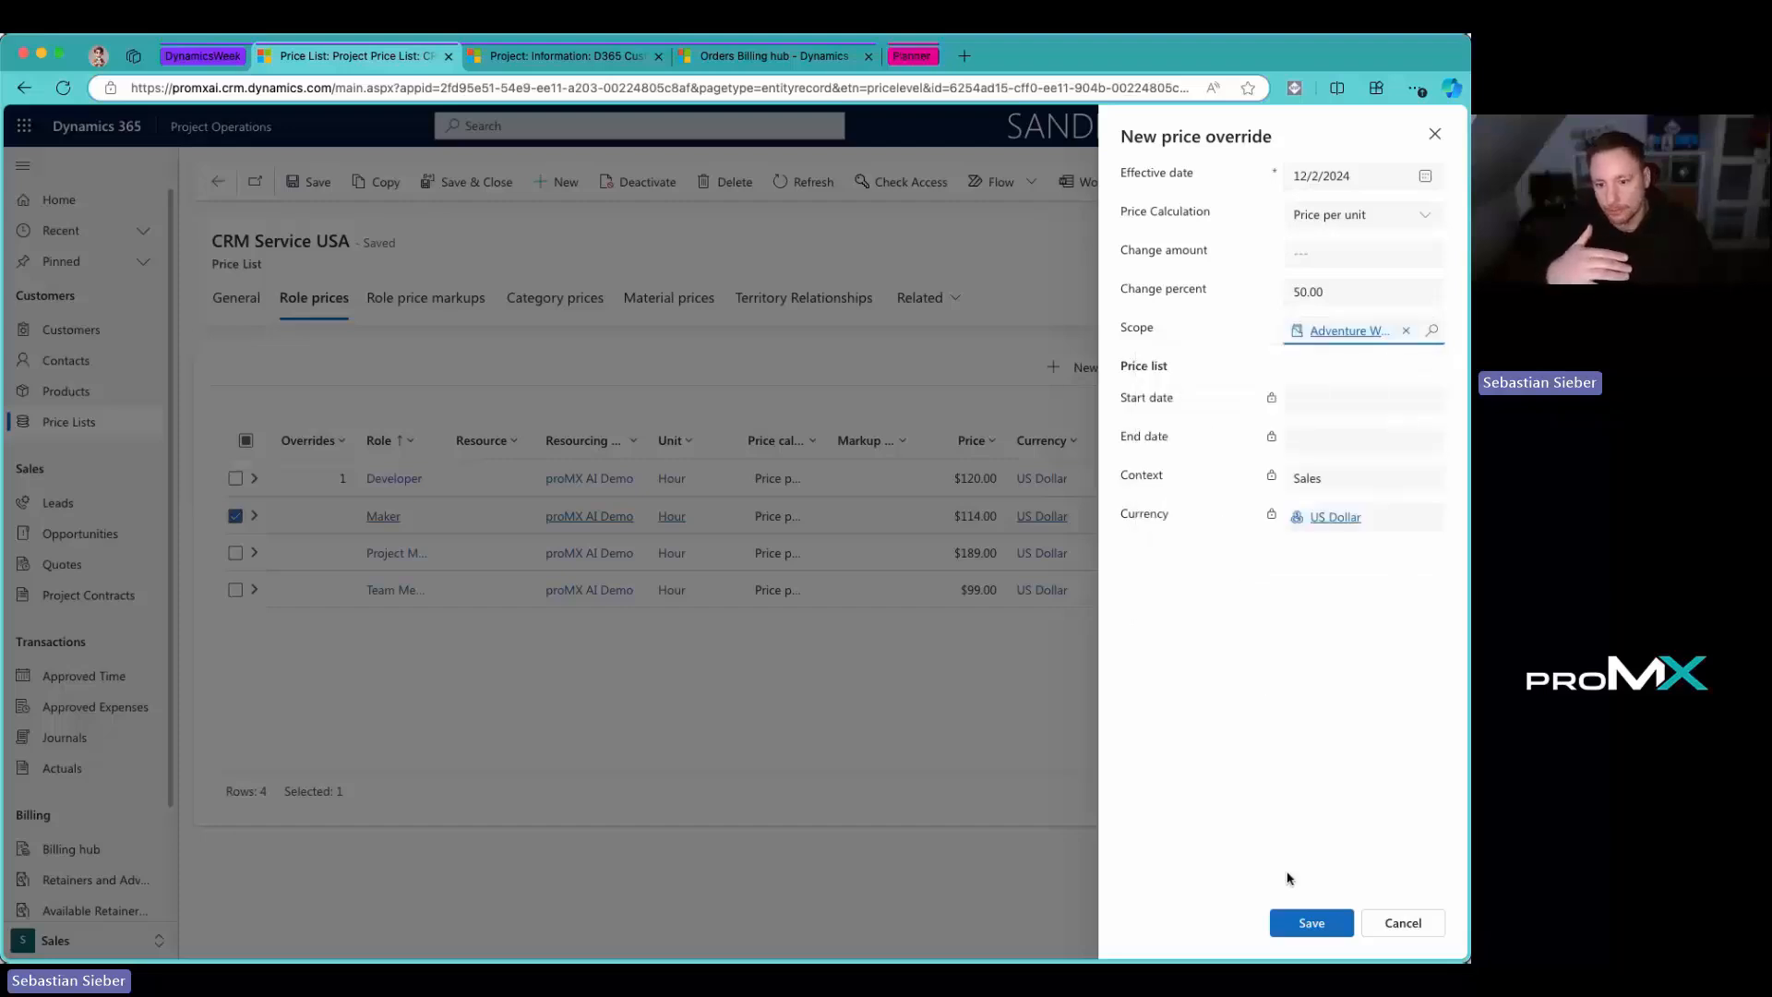
{"action": "left_click", "coordinate": [1294, 918]}
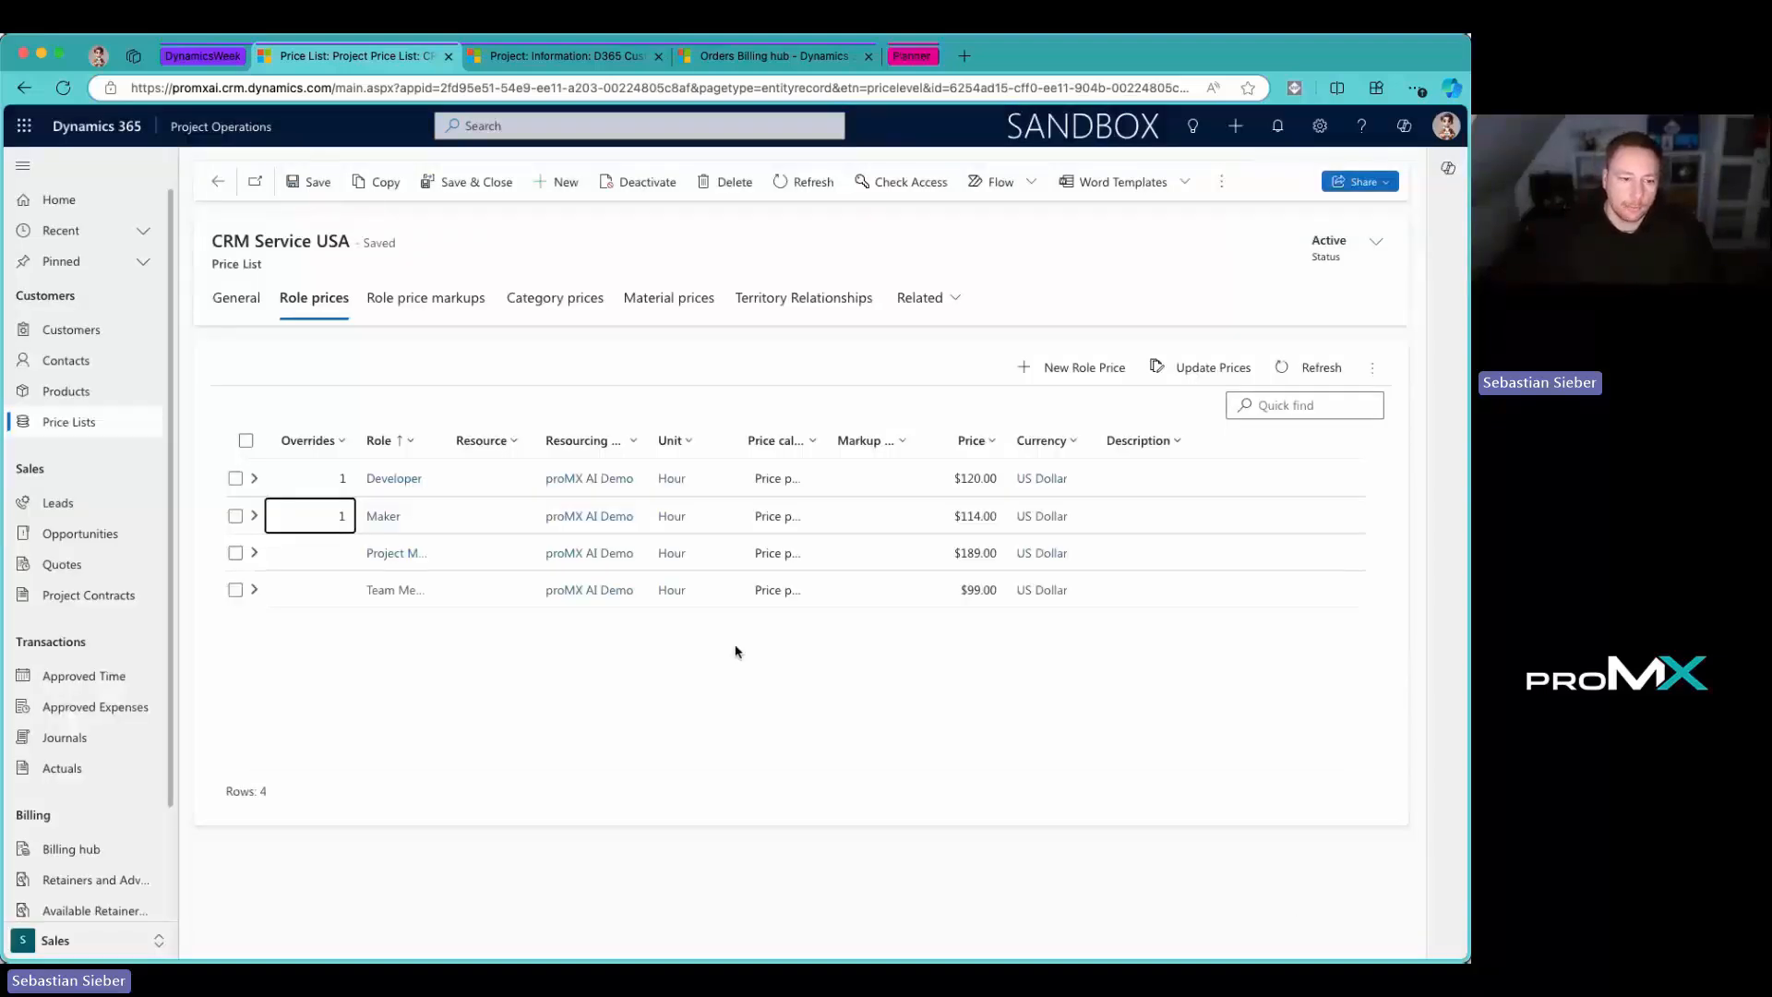
Step: Check the override listed under the Maker role price and return to the Microsoft Copilot for Sales Implementation quote
{"action": "left_click", "coordinate": [257, 517]}
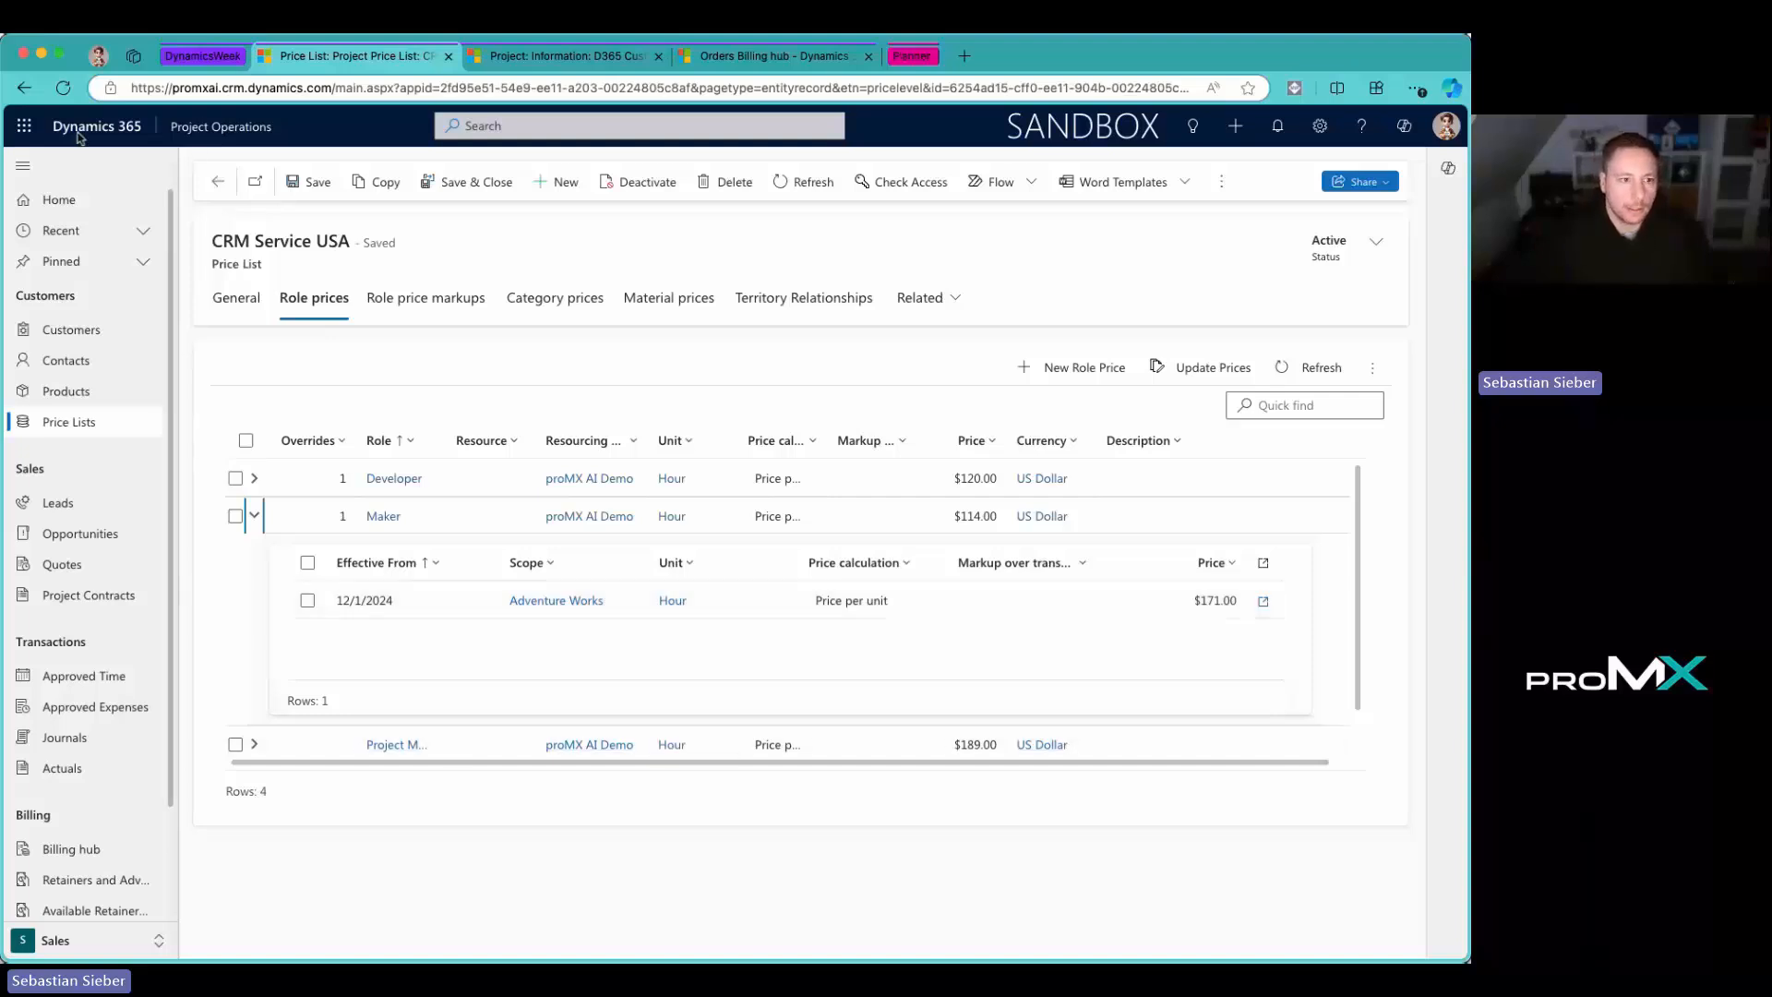
{"action": "left_click", "coordinate": [26, 89]}
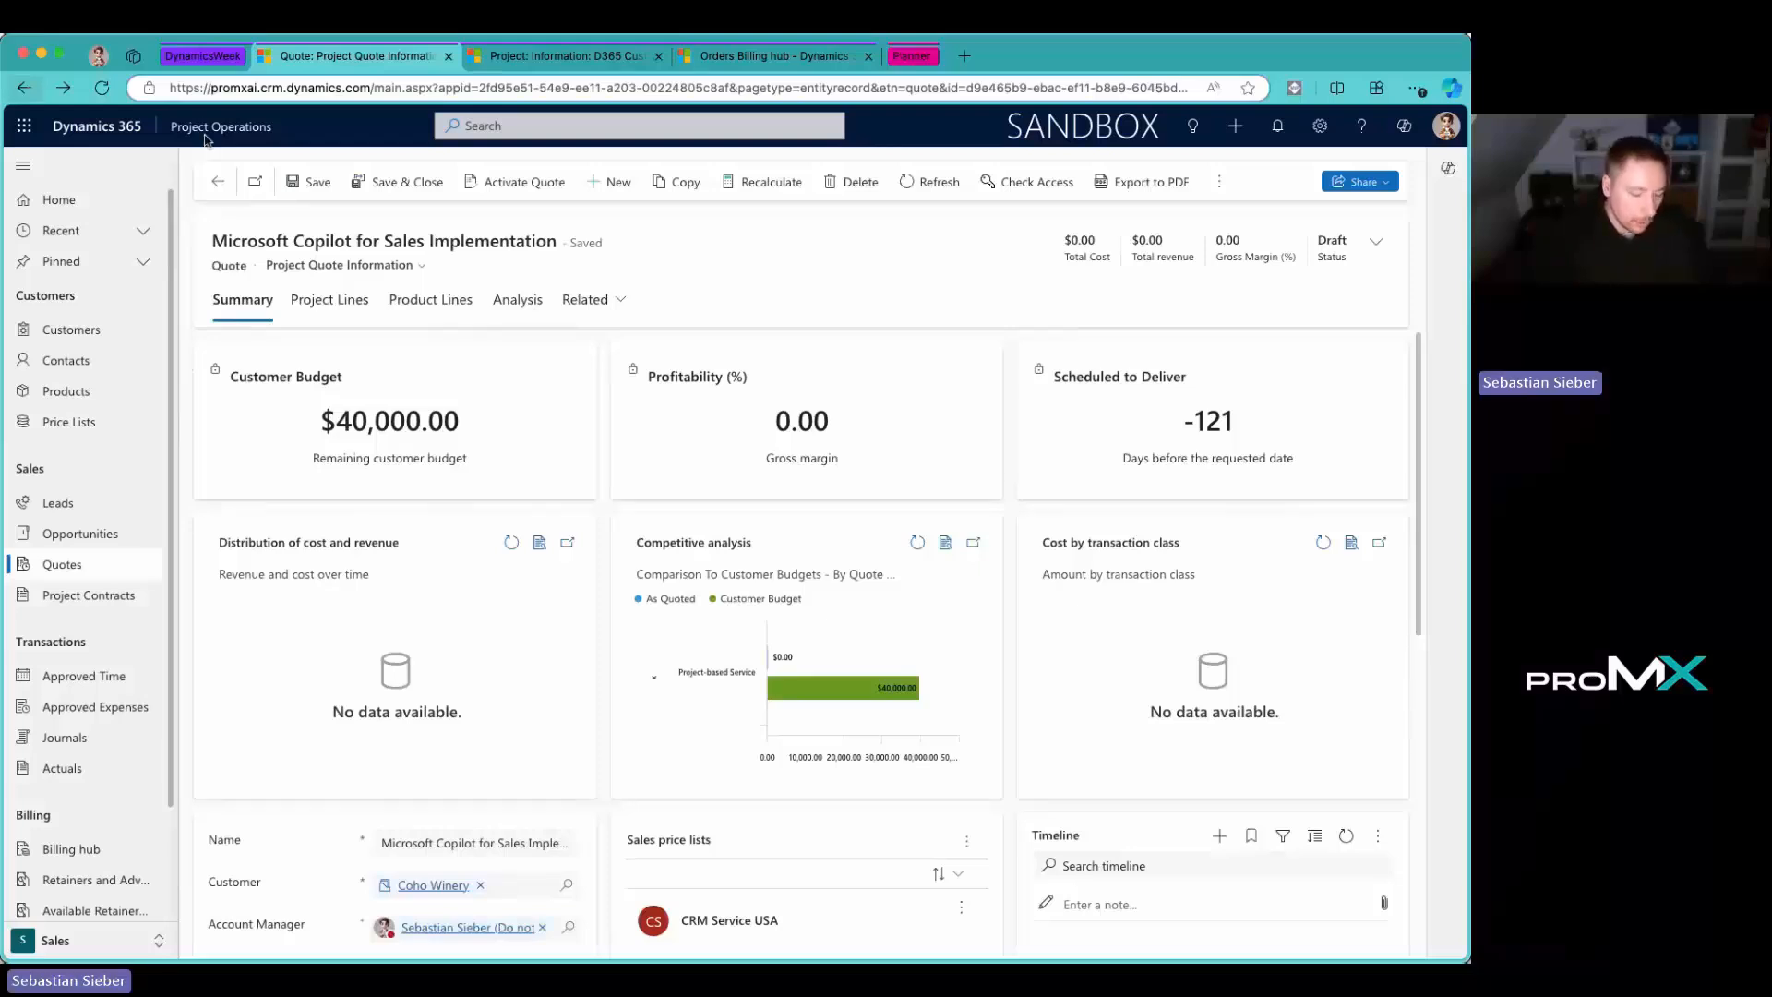
Step: Import the project estimates into the Copilot for Sales Implementation quote line details without summarization, at Leaf Node level, discarding the suggested form entries
{"action": "left_click", "coordinate": [331, 304]}
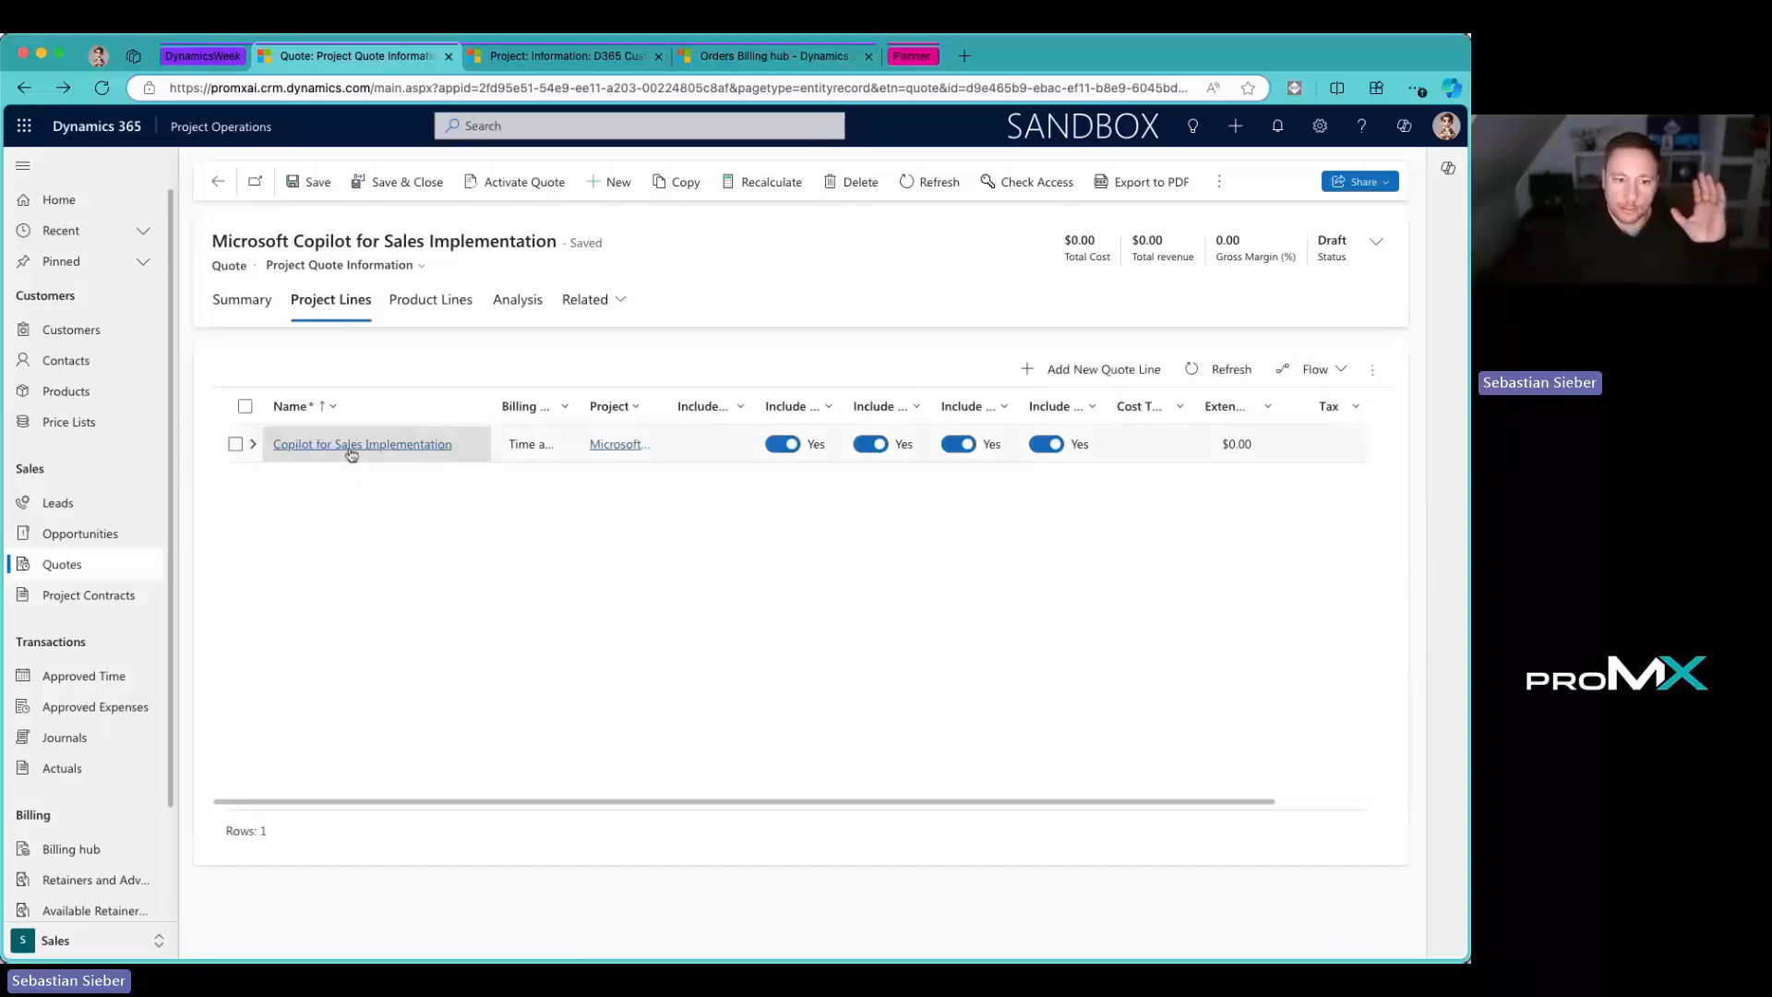
{"action": "left_click", "coordinate": [351, 447]}
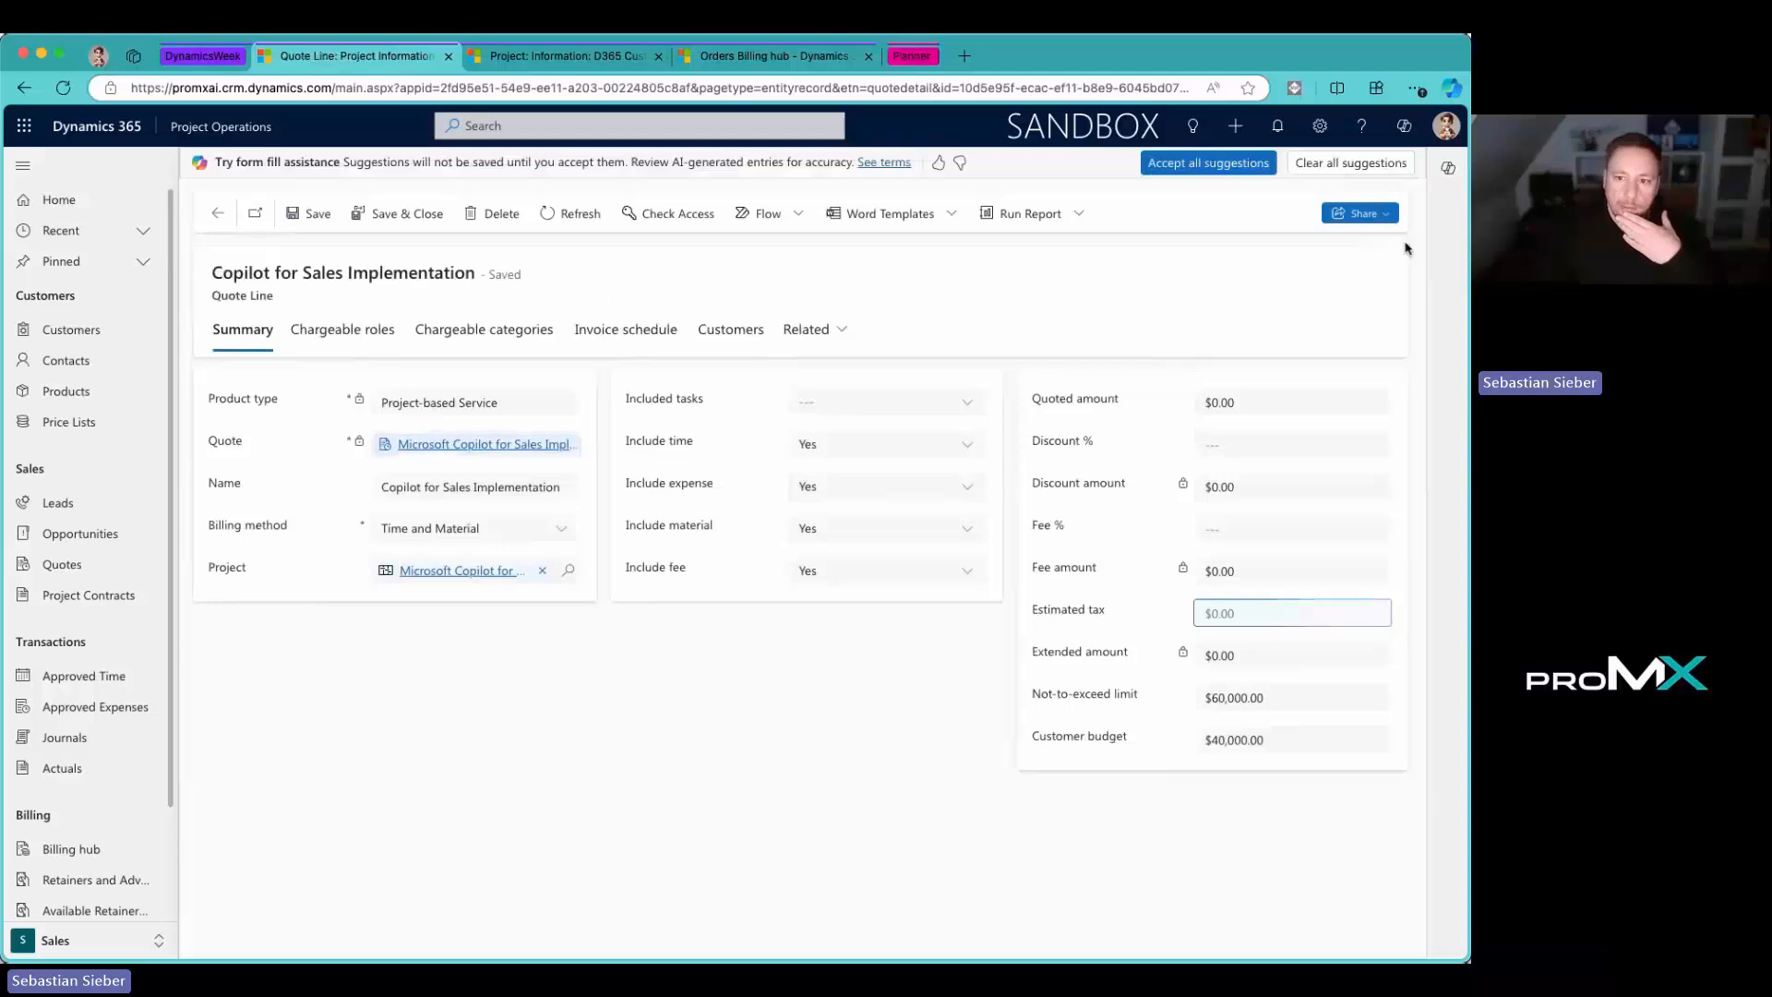
{"action": "left_click", "coordinate": [1347, 170]}
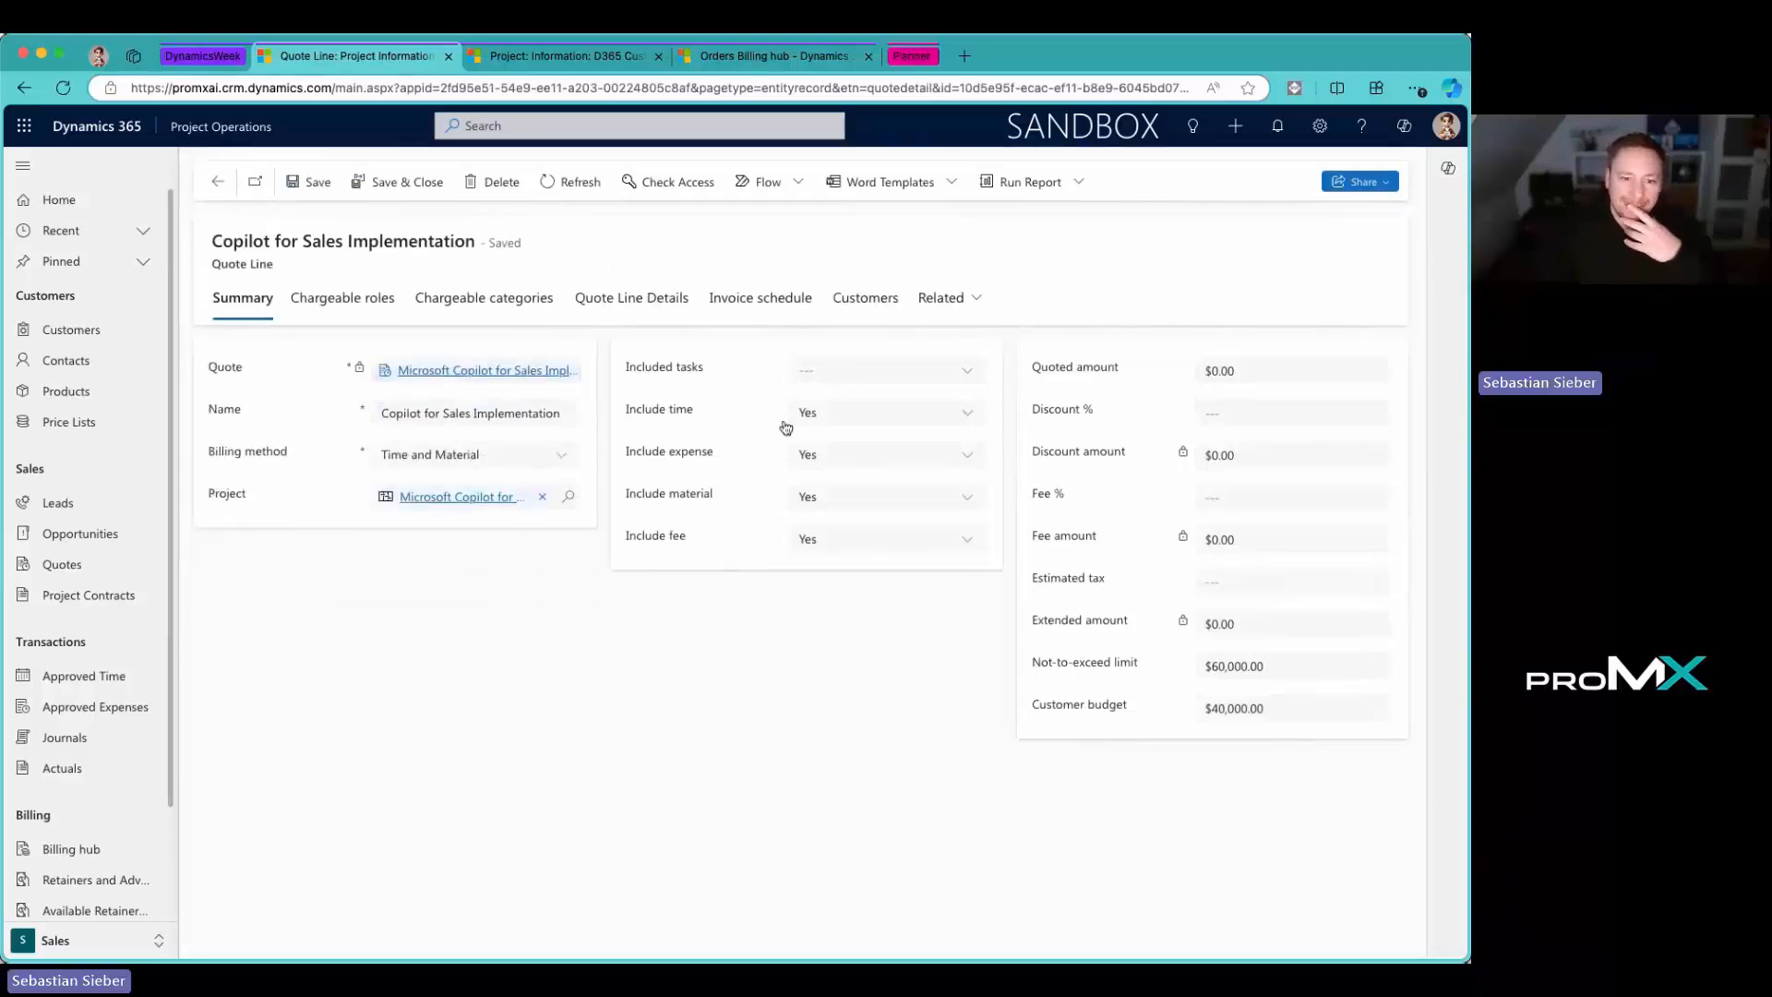
{"action": "left_click", "coordinate": [664, 306]}
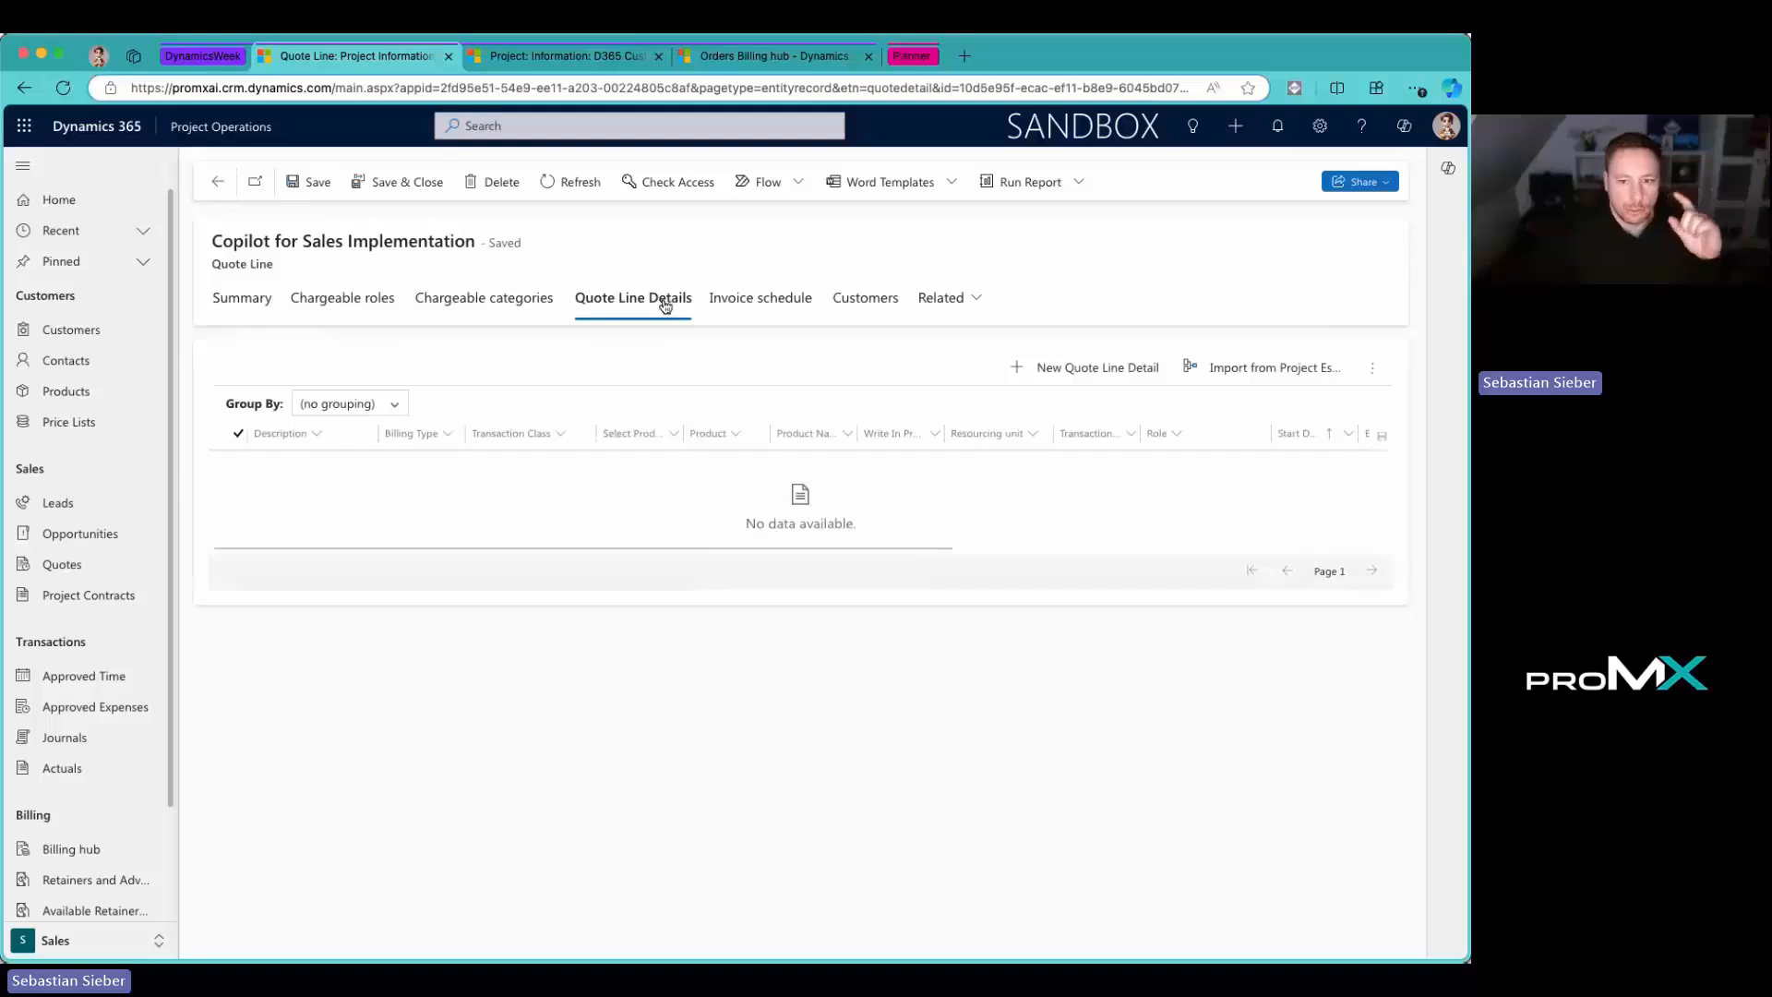
{"action": "left_click", "coordinate": [1281, 382]}
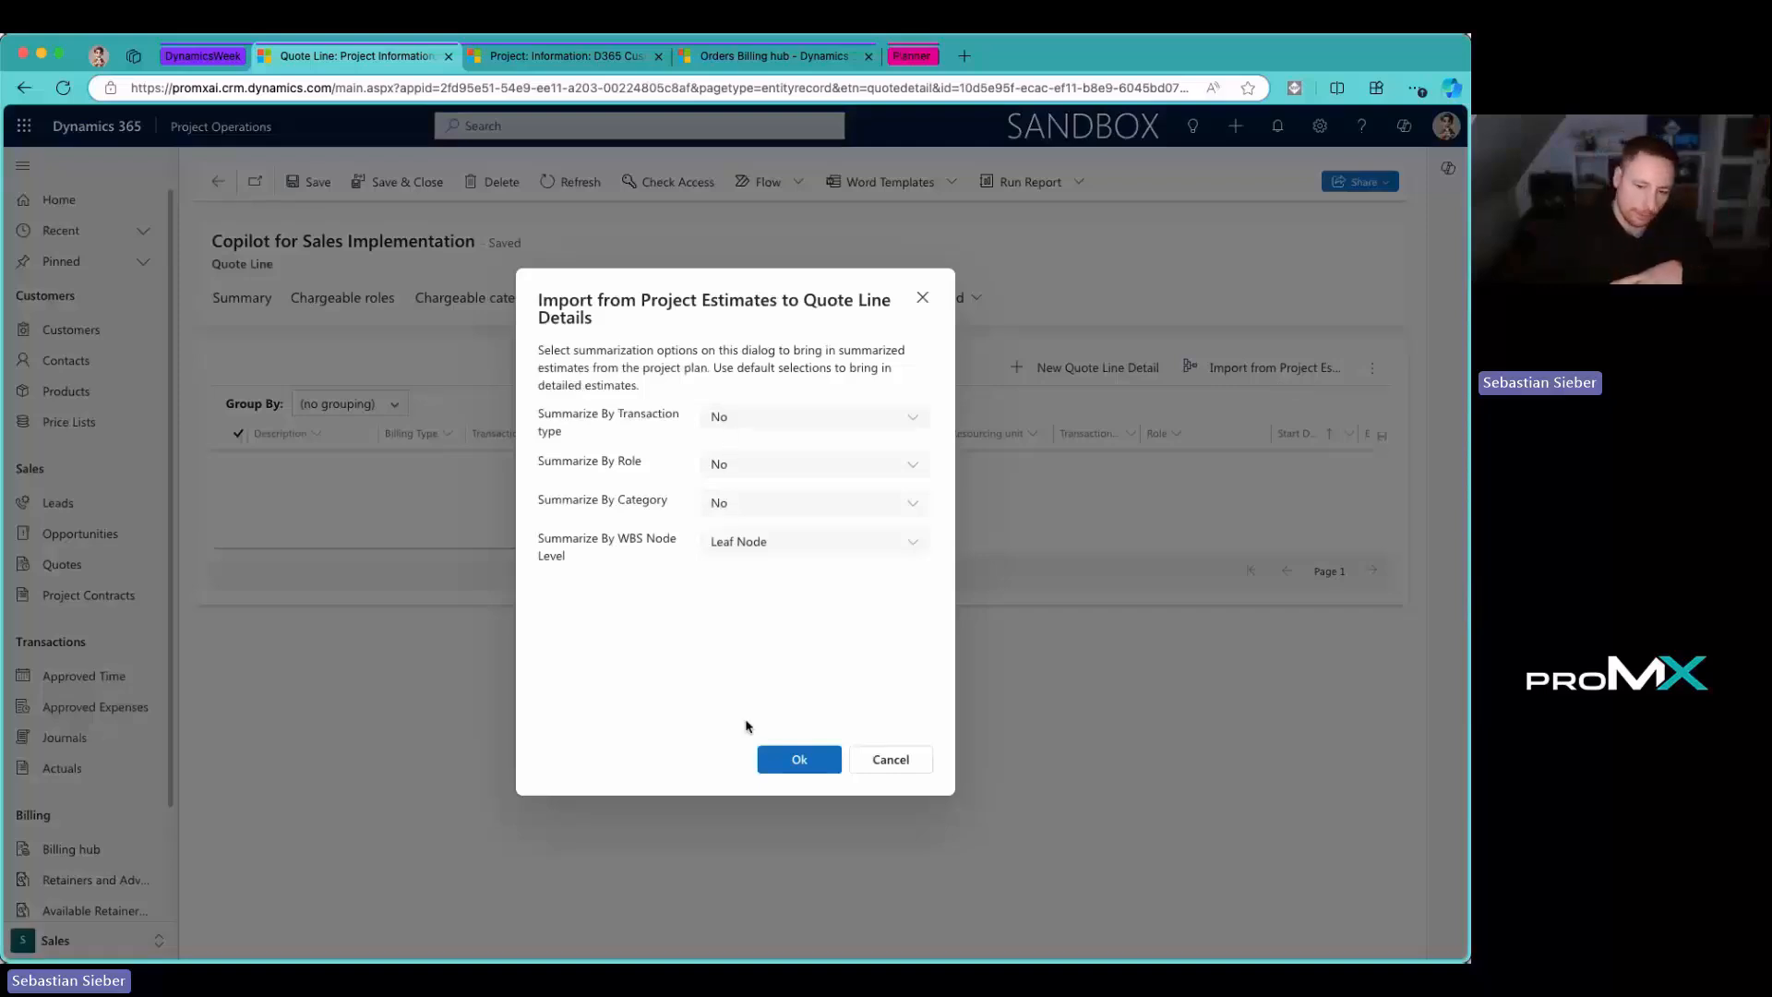
{"action": "left_click", "coordinate": [782, 769]}
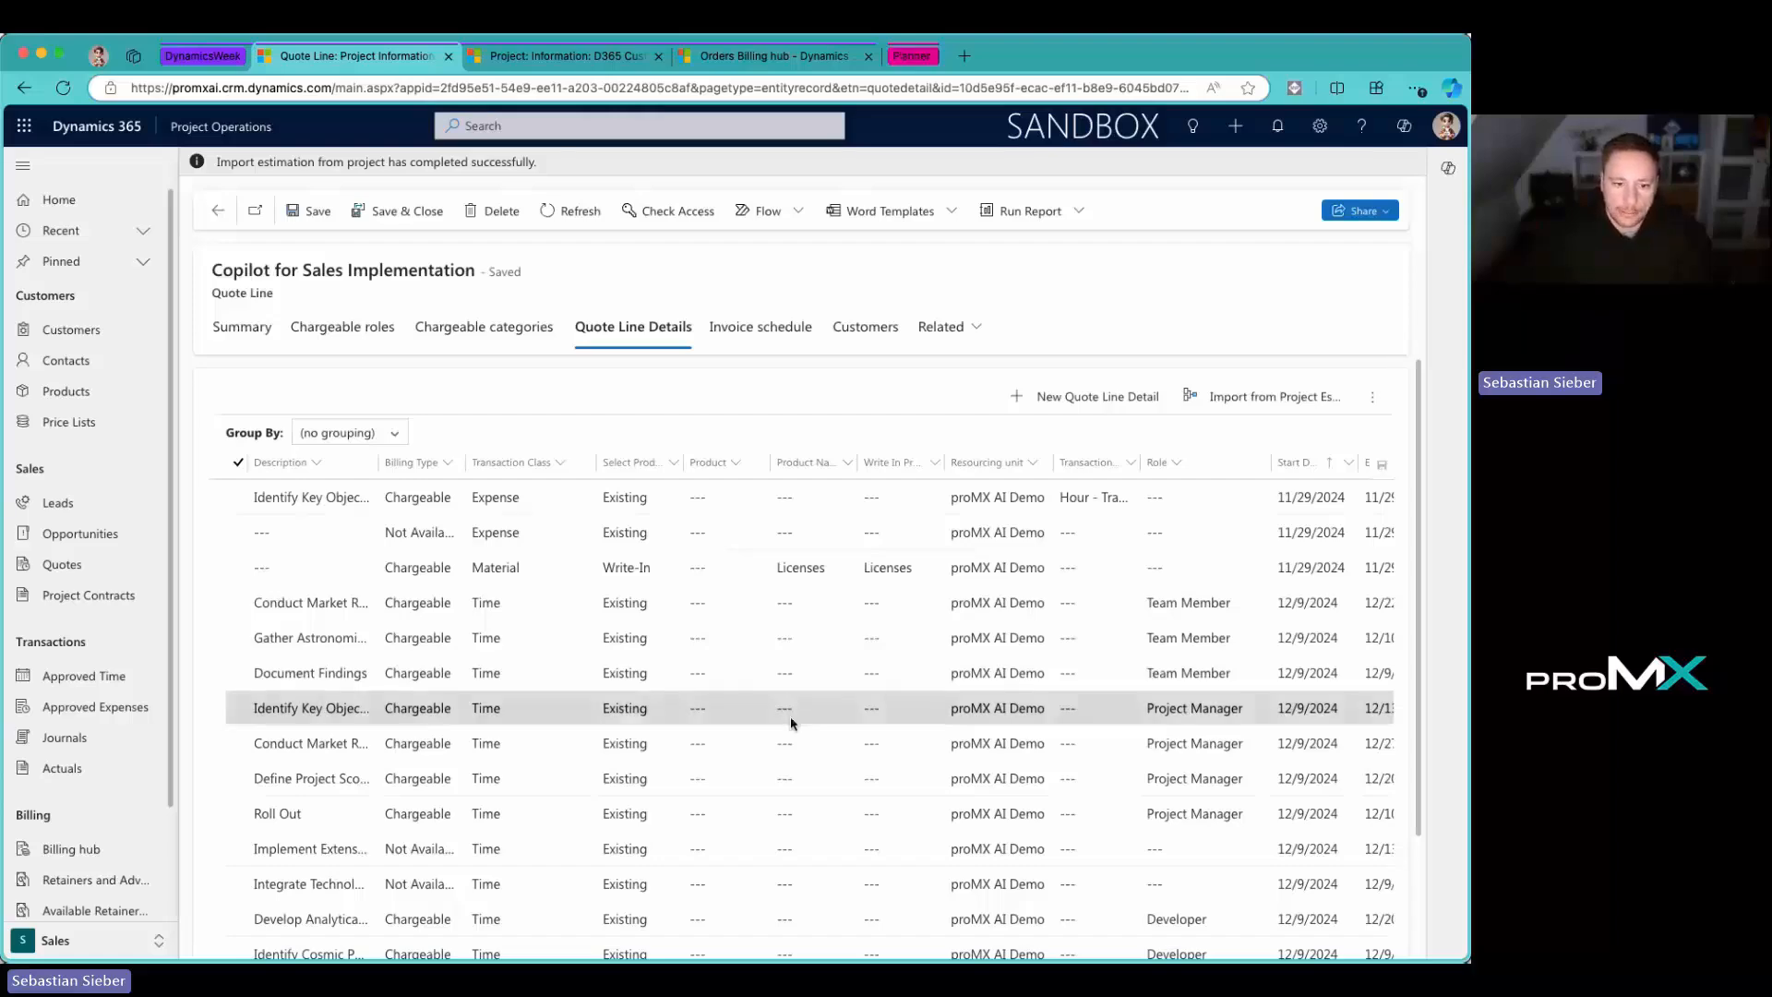
Step: Examine the imported quote line details for roles, quantities, prices and amounts, and check the quote line's quoted amount
{"action": "scroll", "coordinate": [790, 717], "scroll_direction": "down", "scroll_amount": 3}
{"action": "scroll", "coordinate": [789, 720], "scroll_direction": "right", "scroll_amount": 5}
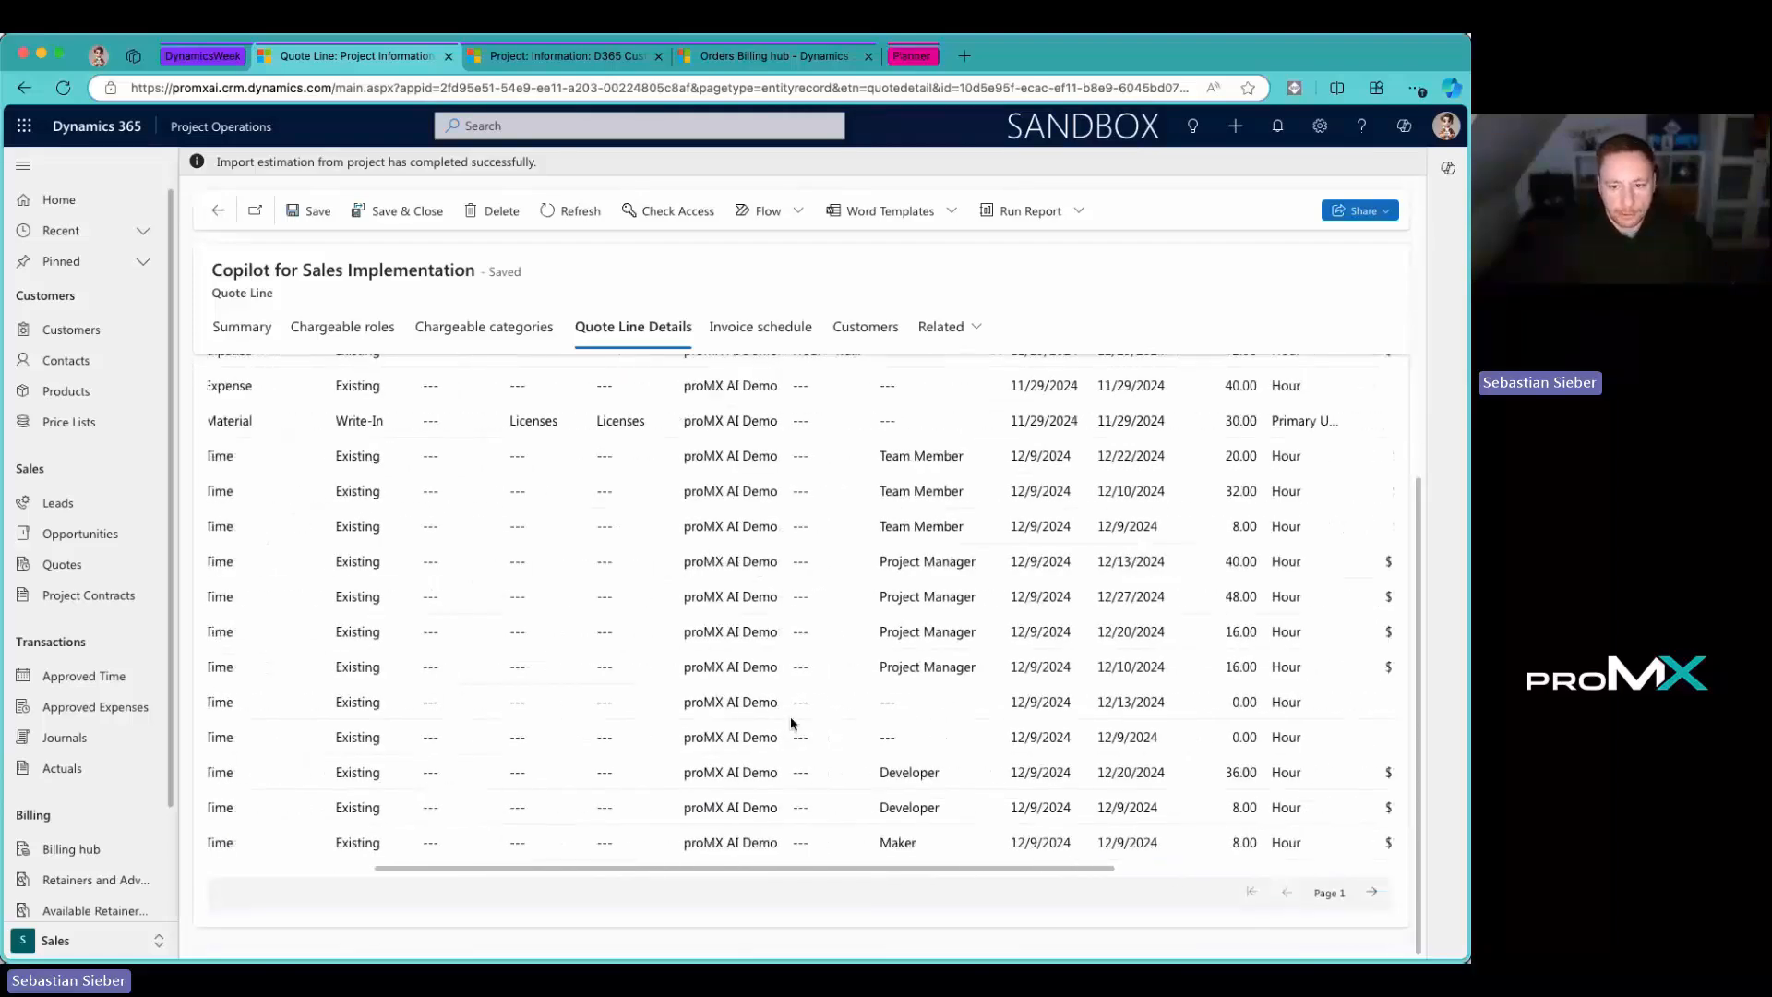
{"action": "scroll", "coordinate": [791, 723], "scroll_direction": "up", "scroll_amount": 2}
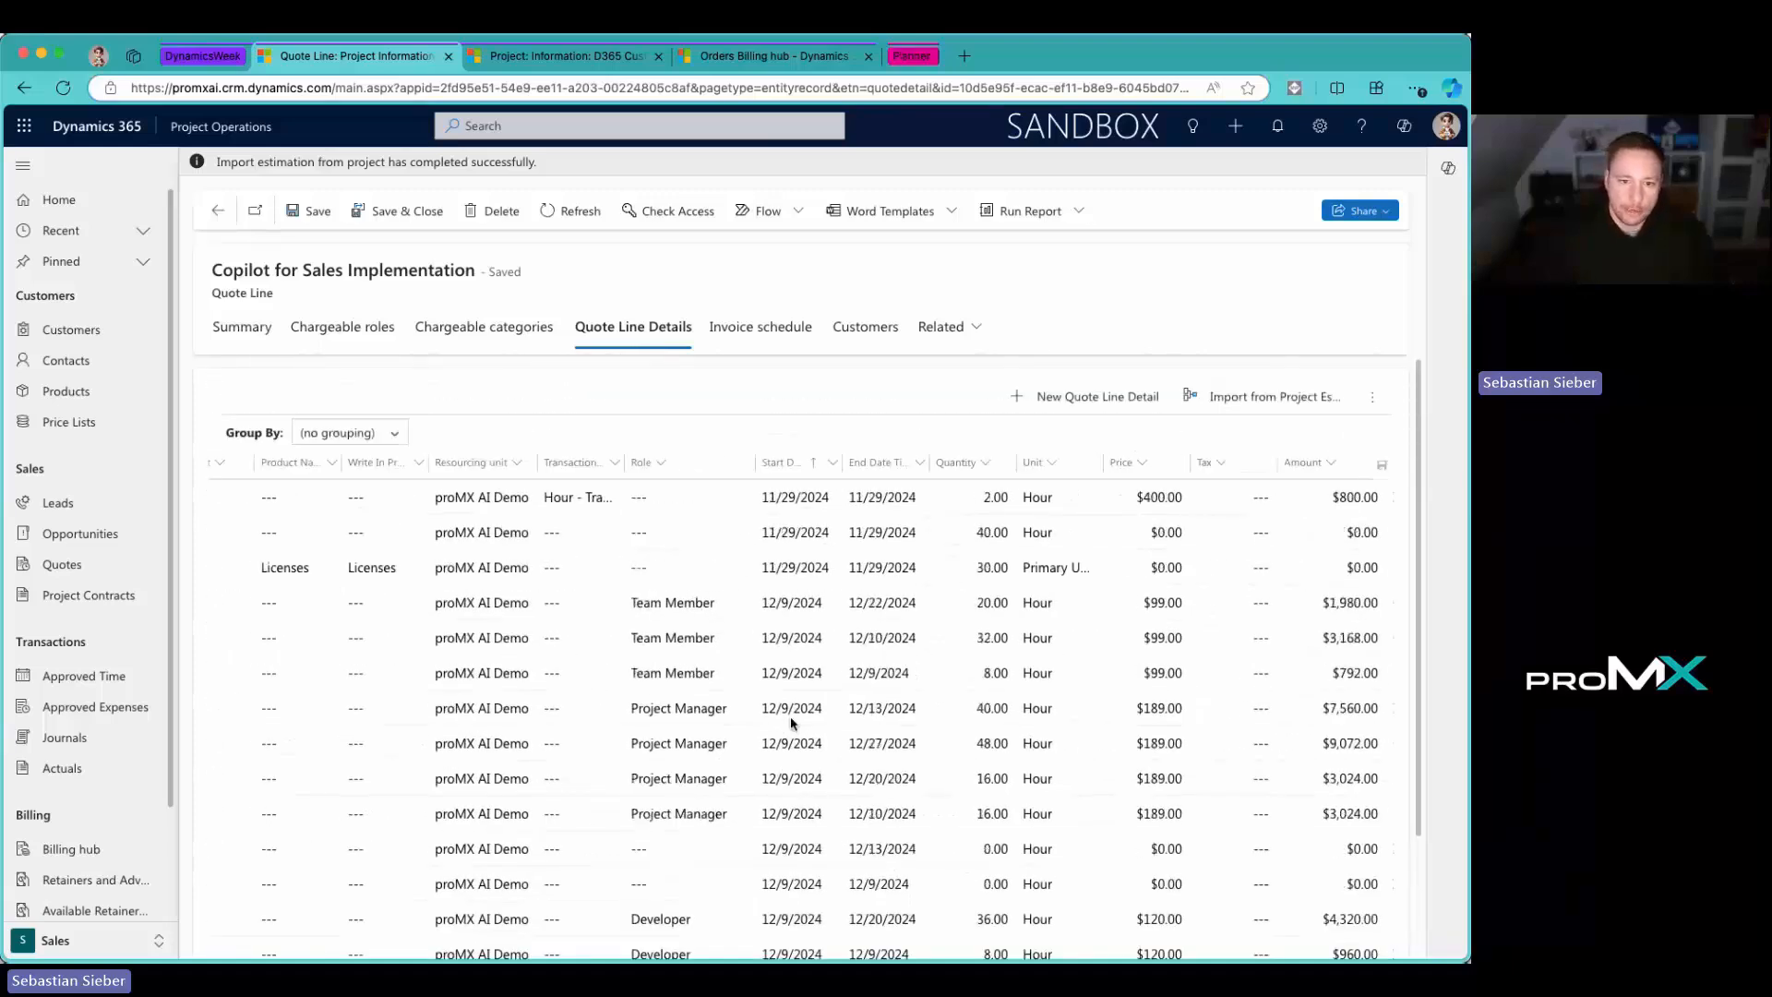
{"action": "scroll", "coordinate": [790, 723], "scroll_direction": "left", "scroll_amount": 6}
{"action": "scroll", "coordinate": [790, 724], "scroll_direction": "down", "scroll_amount": 2}
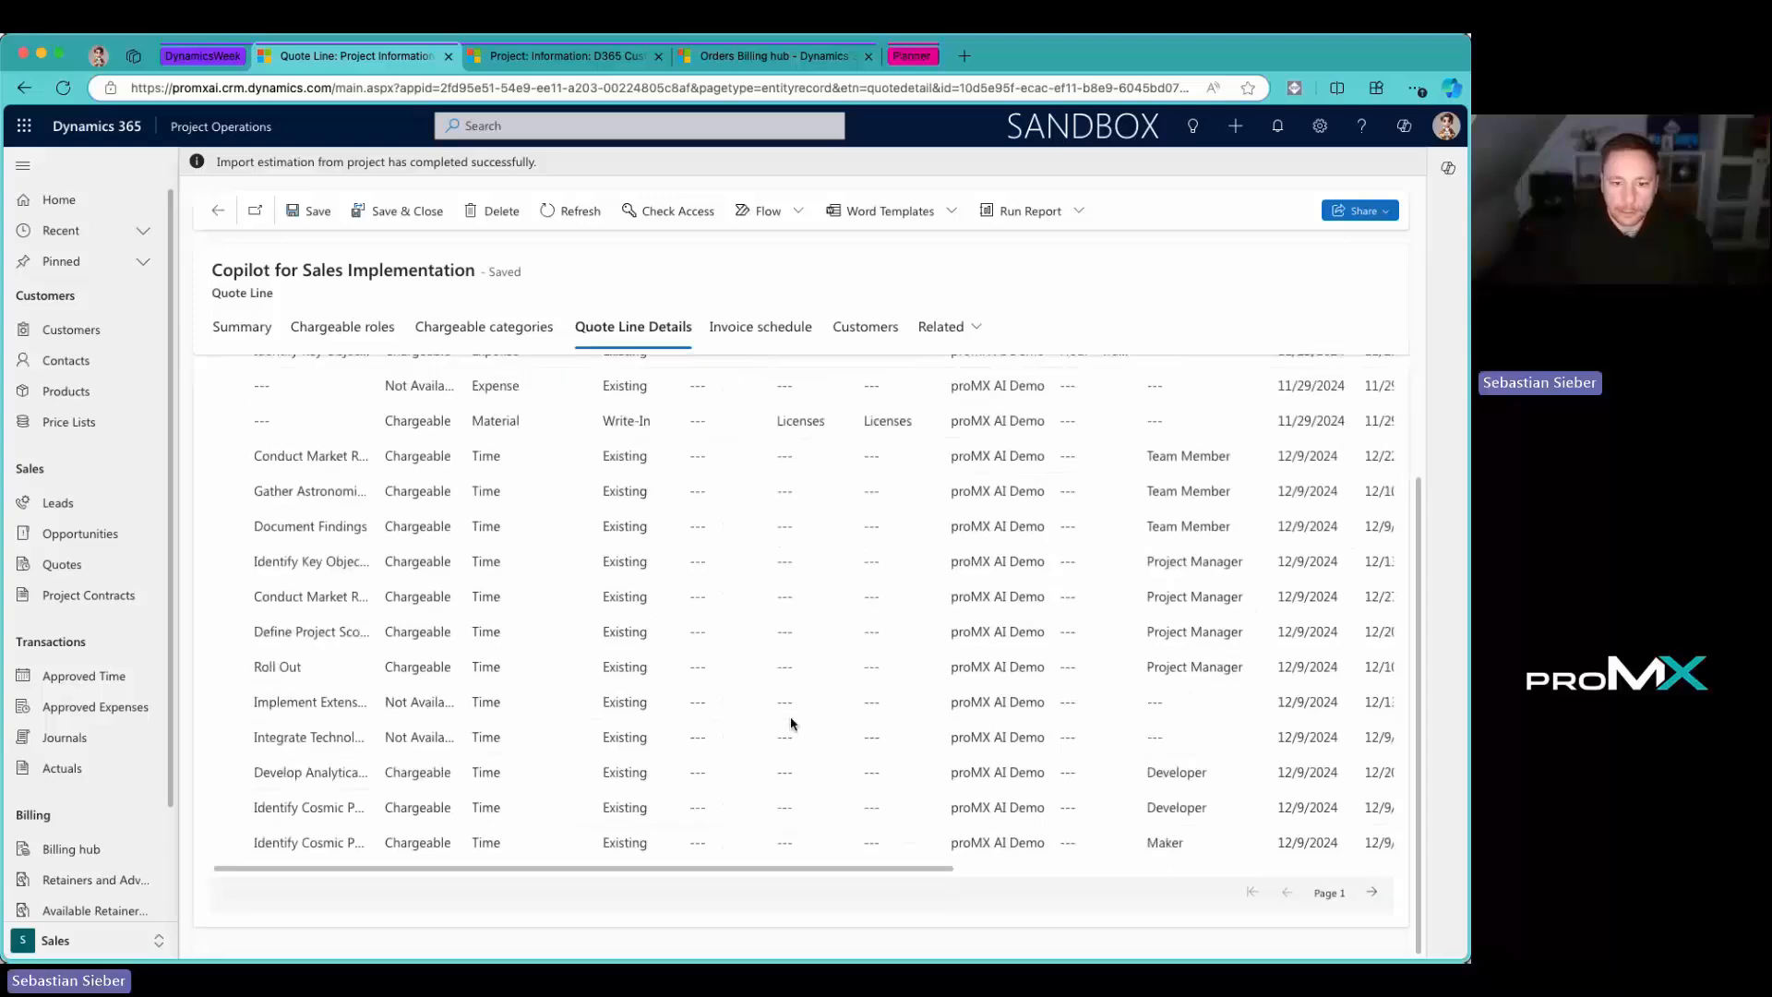
{"action": "scroll", "coordinate": [790, 716], "scroll_direction": "up", "scroll_amount": 2}
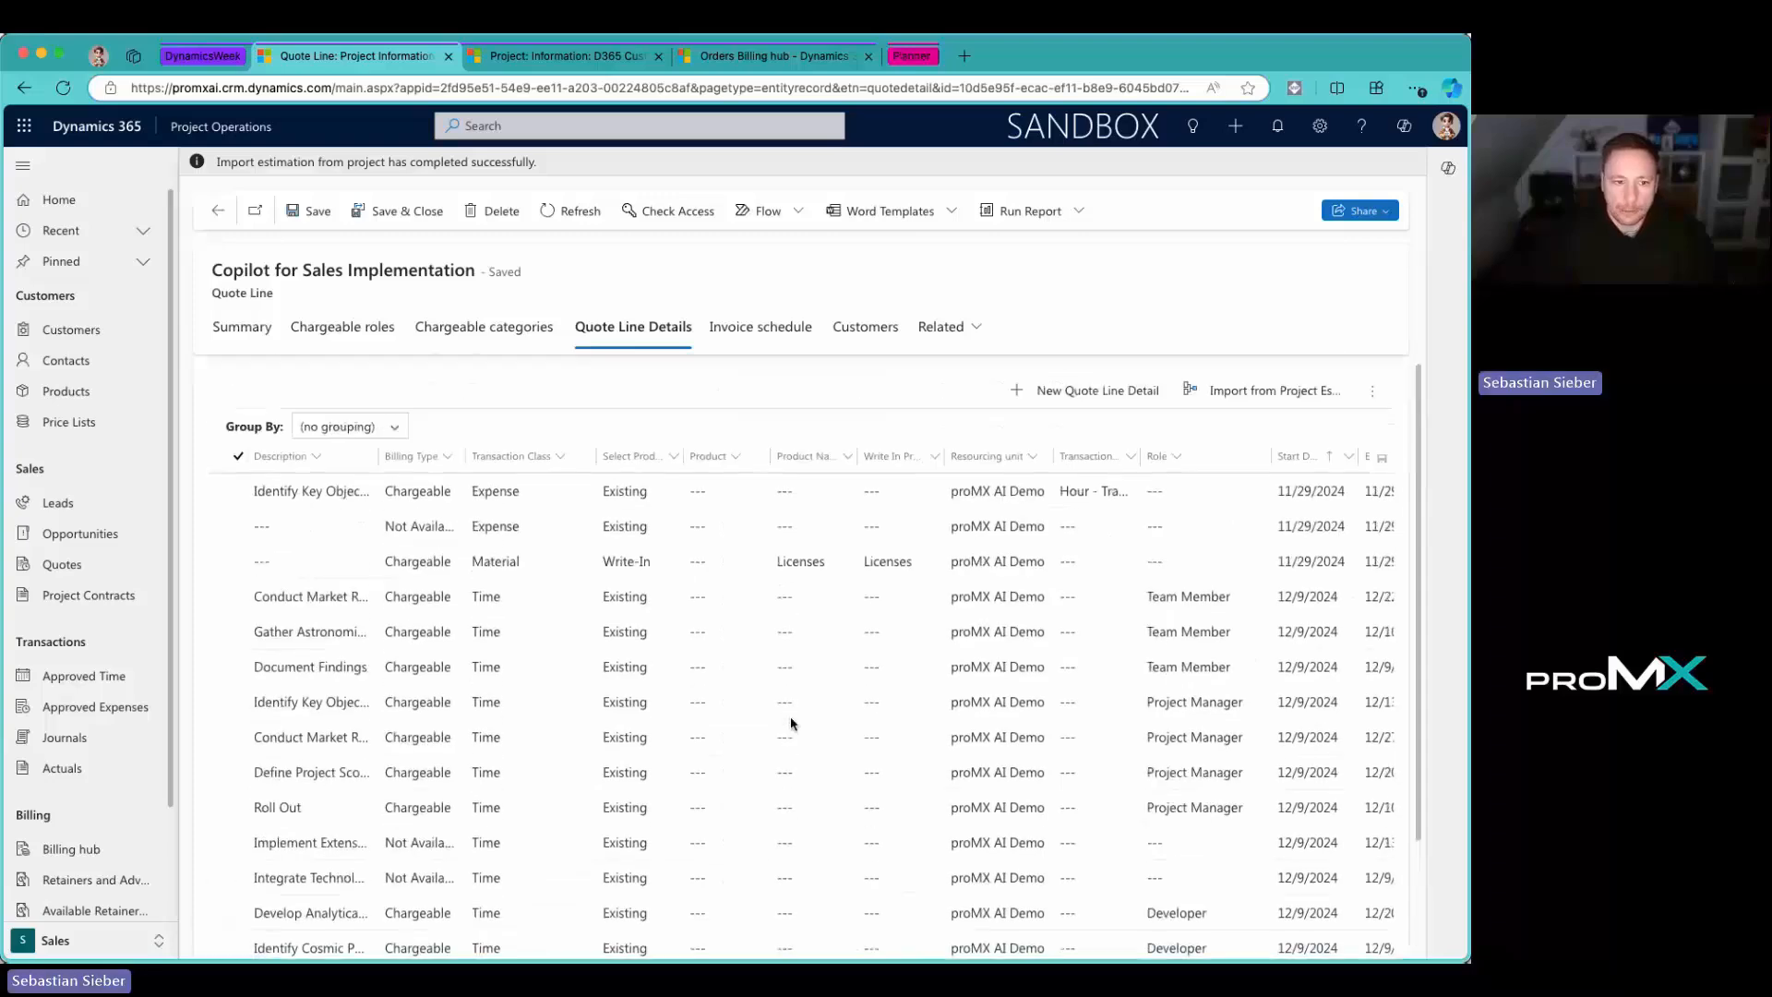
{"action": "left_click", "coordinate": [245, 328]}
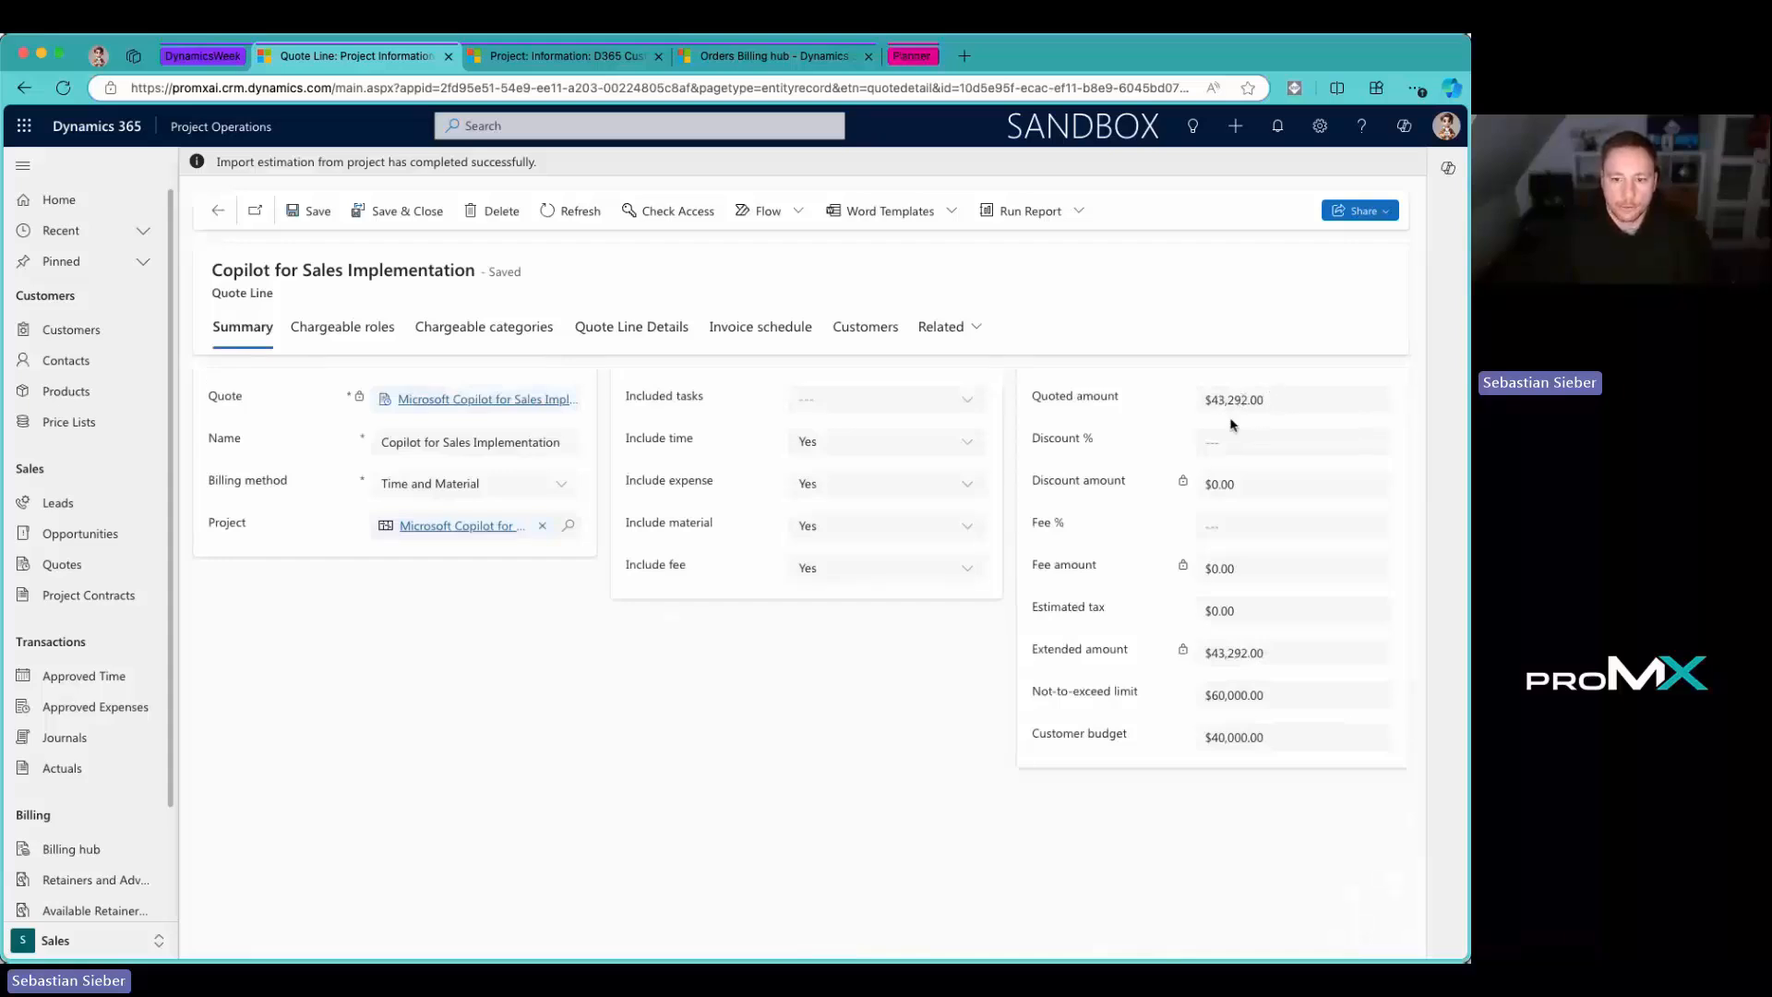
{"action": "left_click_drag", "start_coordinate": [1214, 399], "coordinate": [1281, 400]}
{"action": "left_click", "coordinate": [1291, 389]}
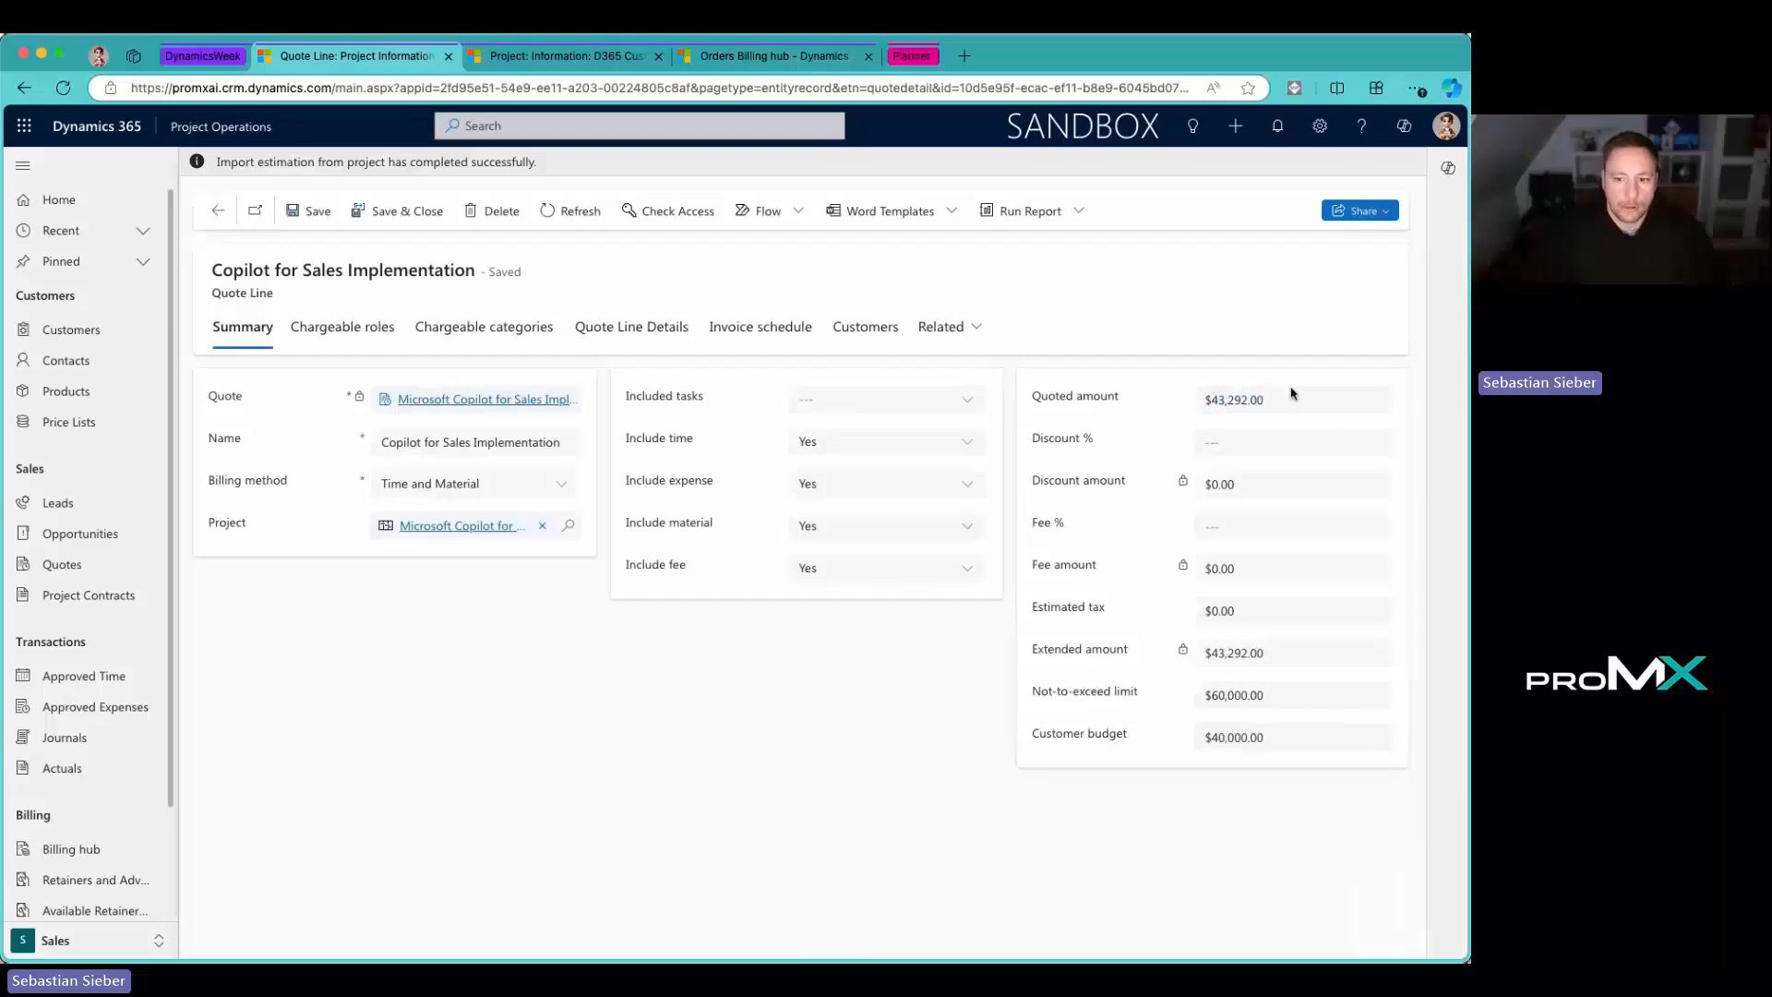
Step: Set the quote line's discount to 15%, then save and close the line
{"action": "left_click", "coordinate": [1277, 442]}
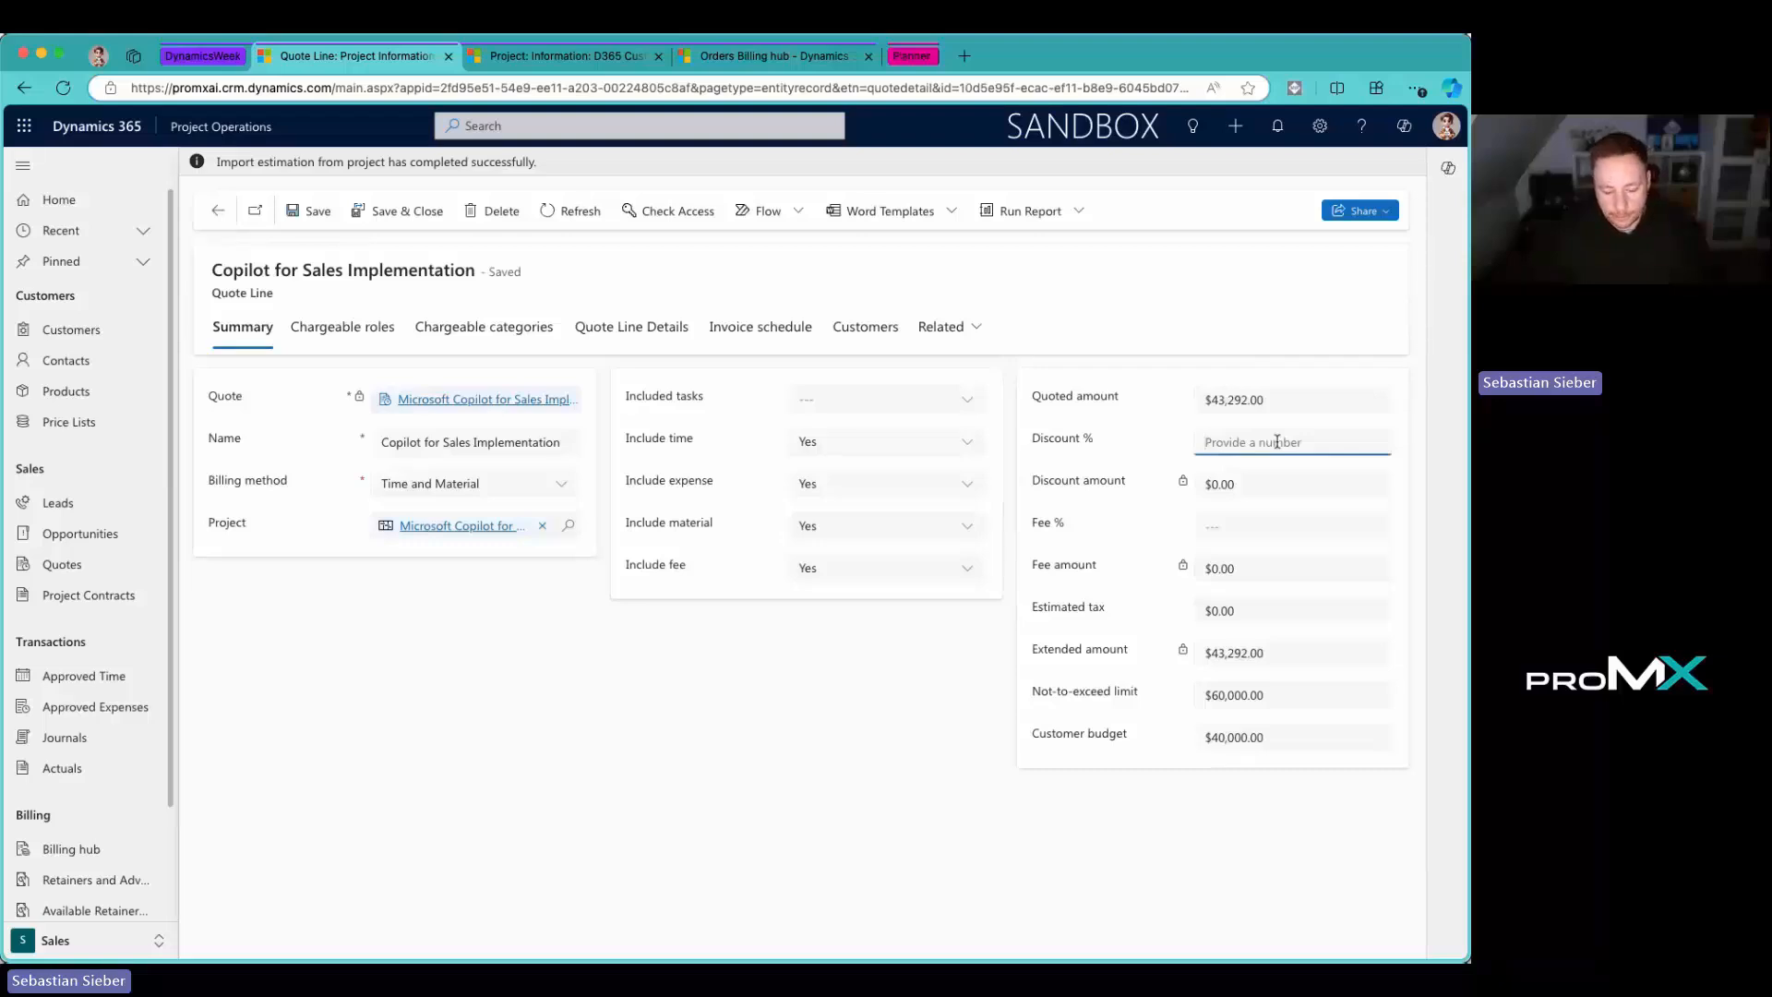
{"action": "type", "text": "15"}
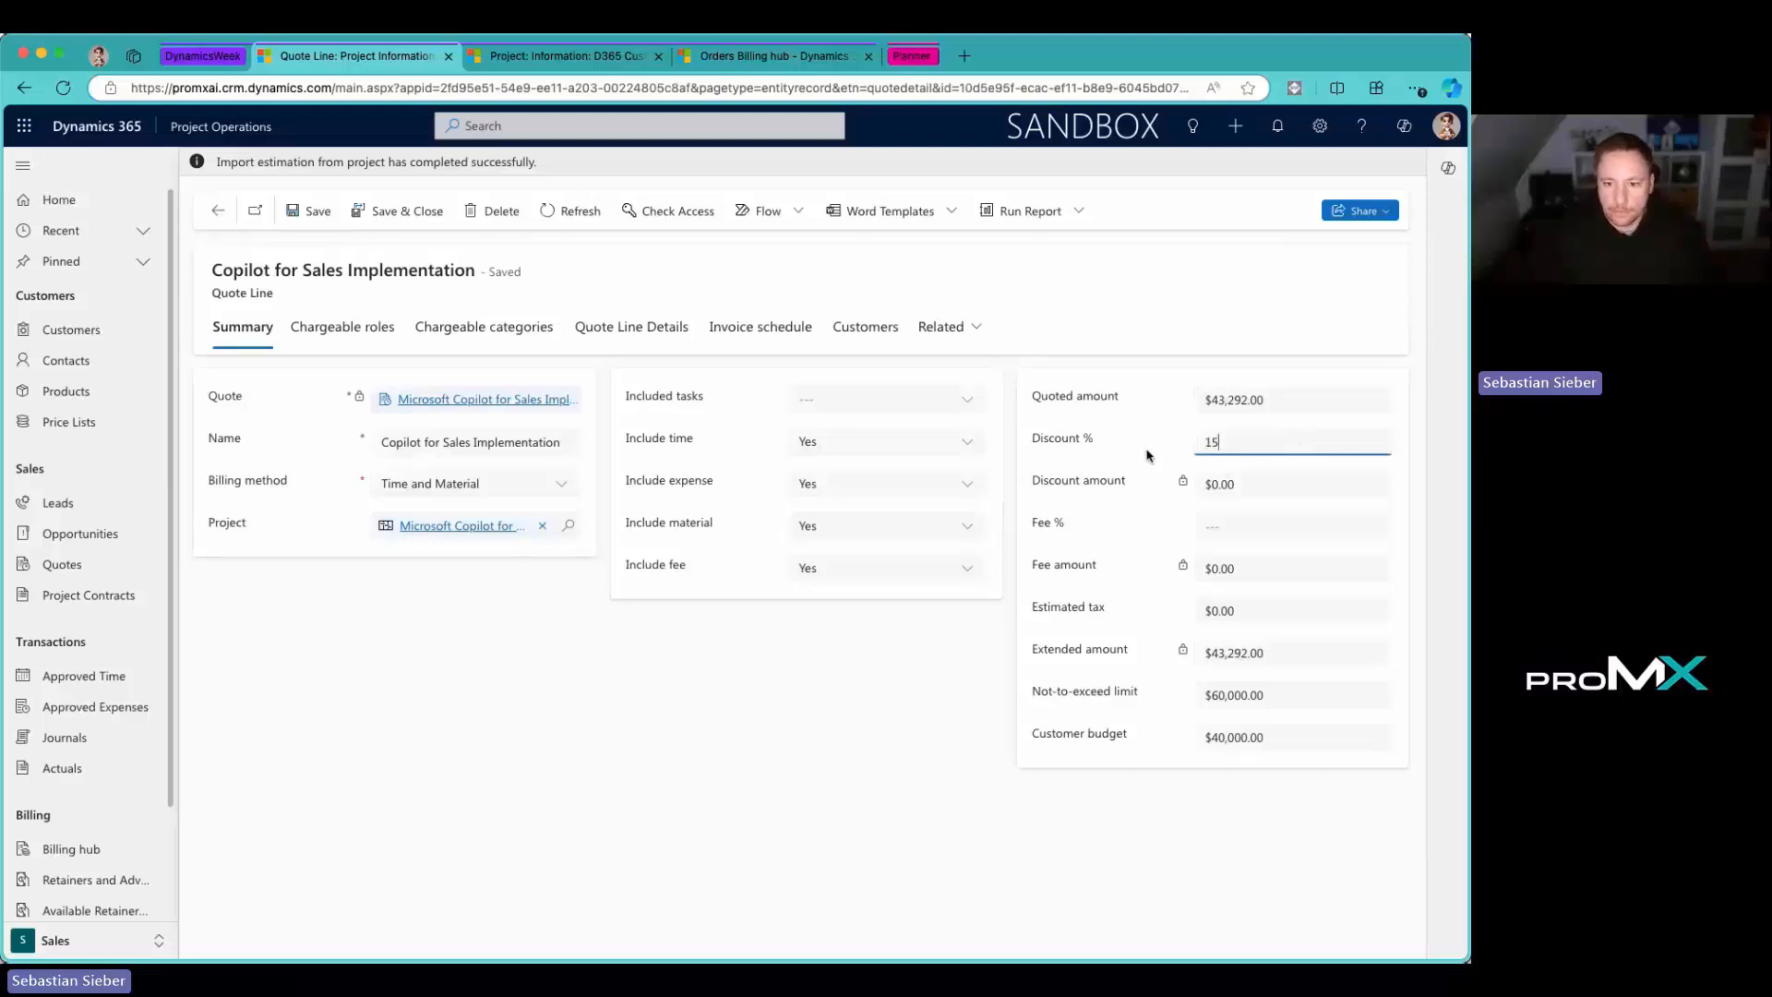
{"action": "left_click", "coordinate": [1149, 464]}
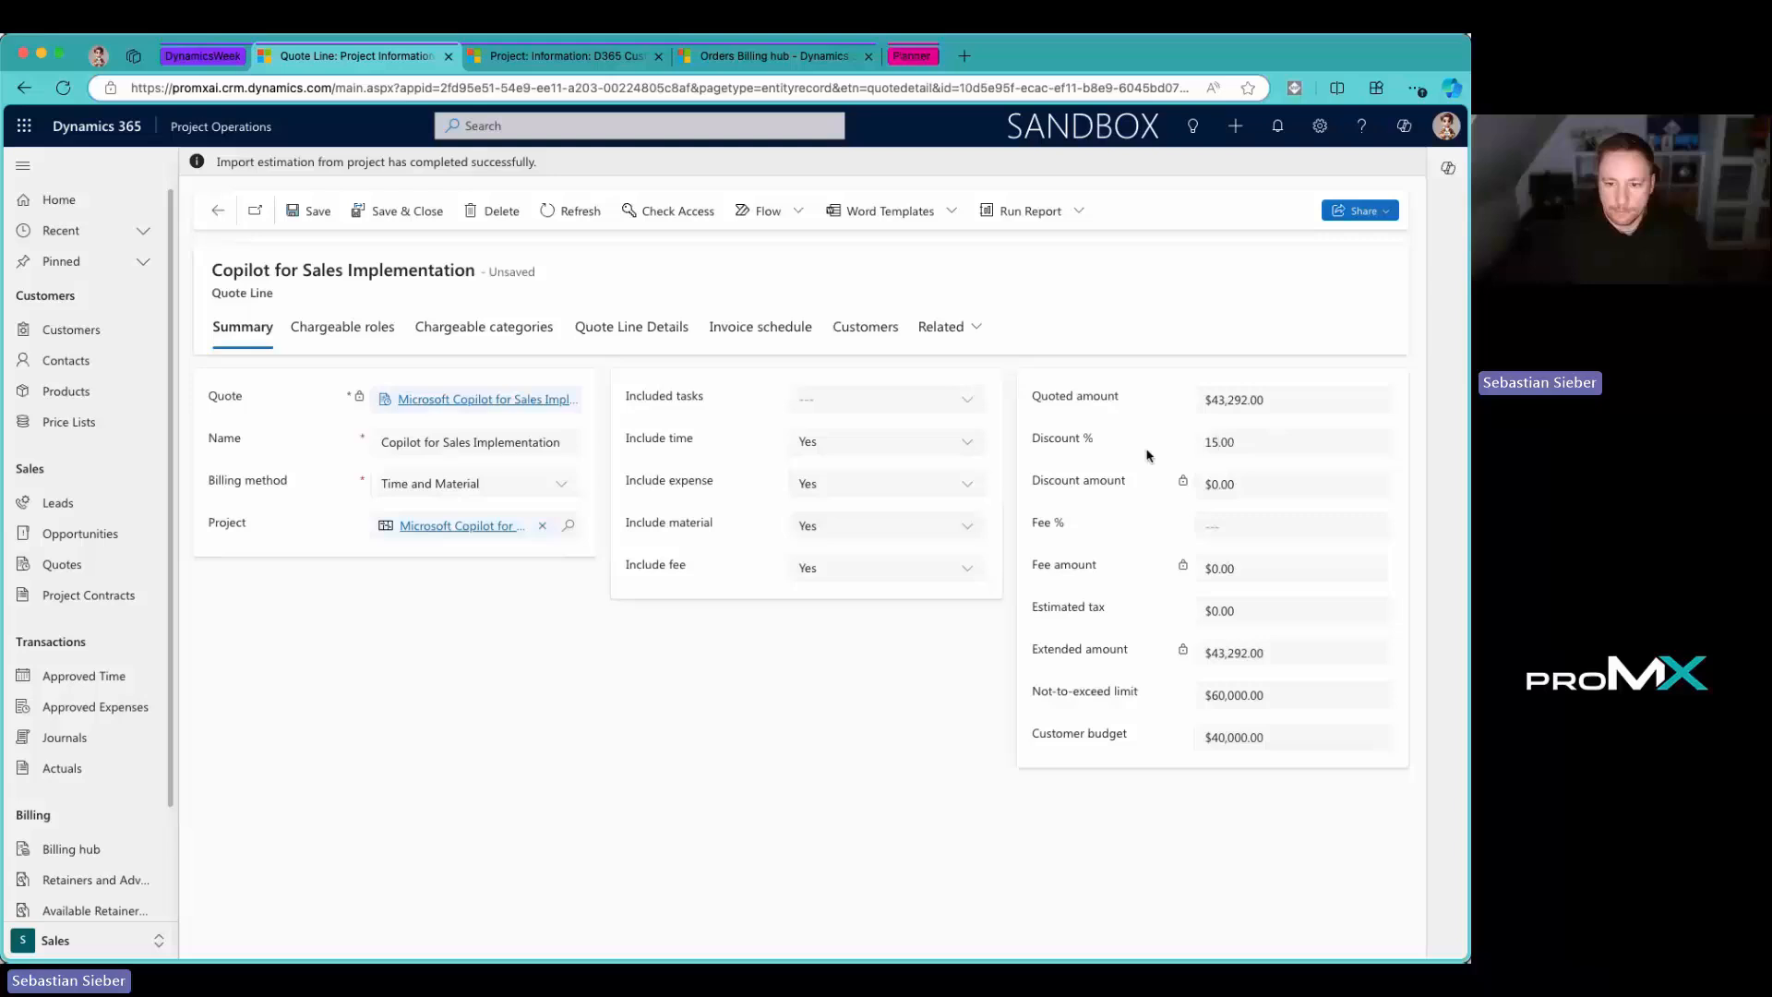
{"action": "left_click", "coordinate": [332, 209]}
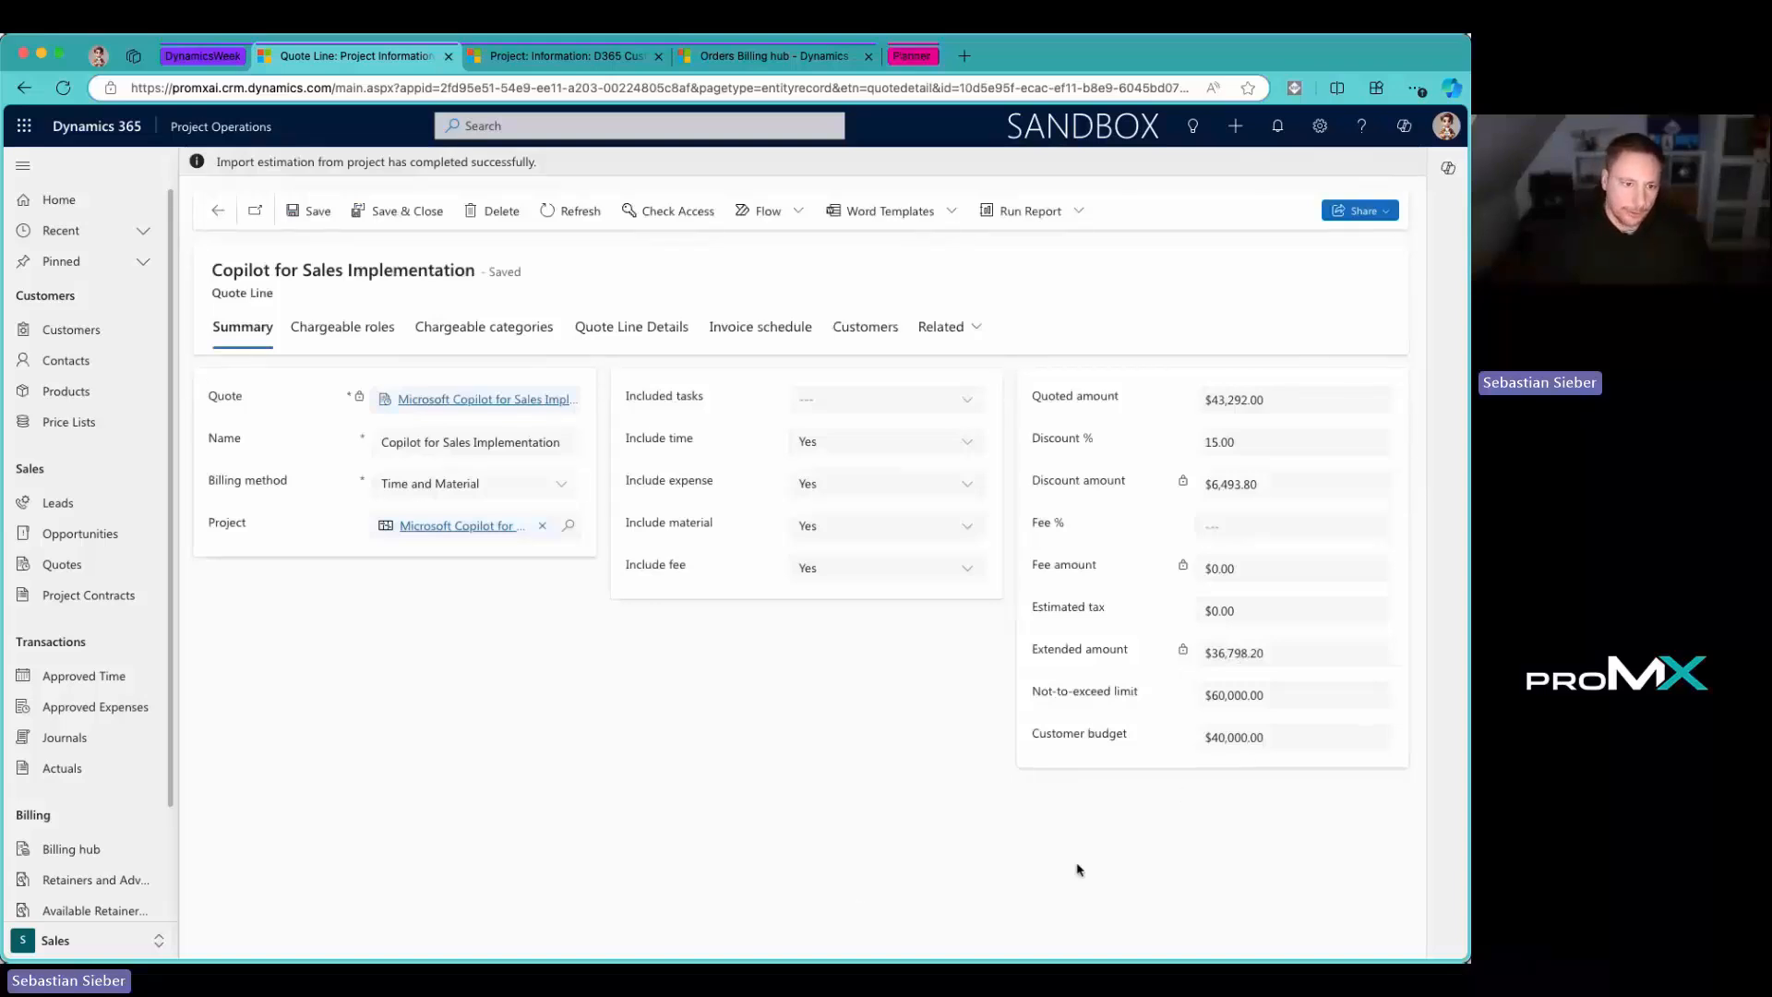
{"action": "left_click", "coordinate": [413, 212]}
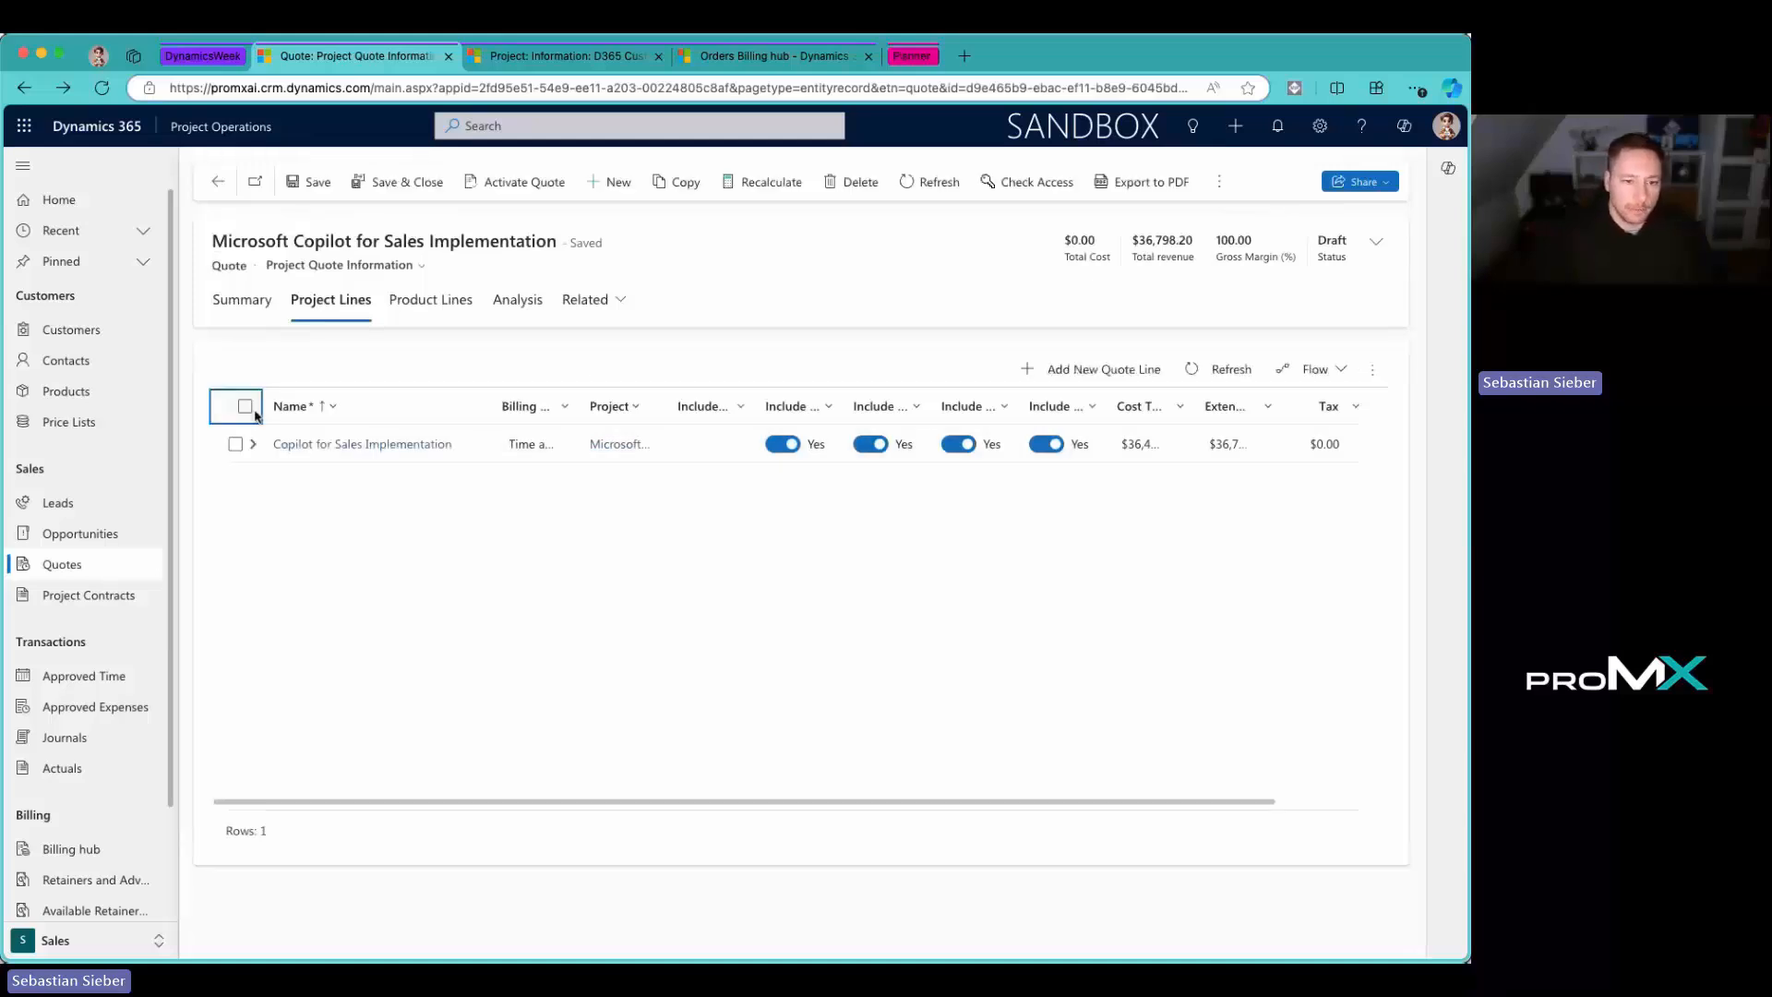
Step: Expand the quote line's details under the quote, widen the Description column, and review each detail's role, quantity, price and amount
{"action": "left_click", "coordinate": [254, 445]}
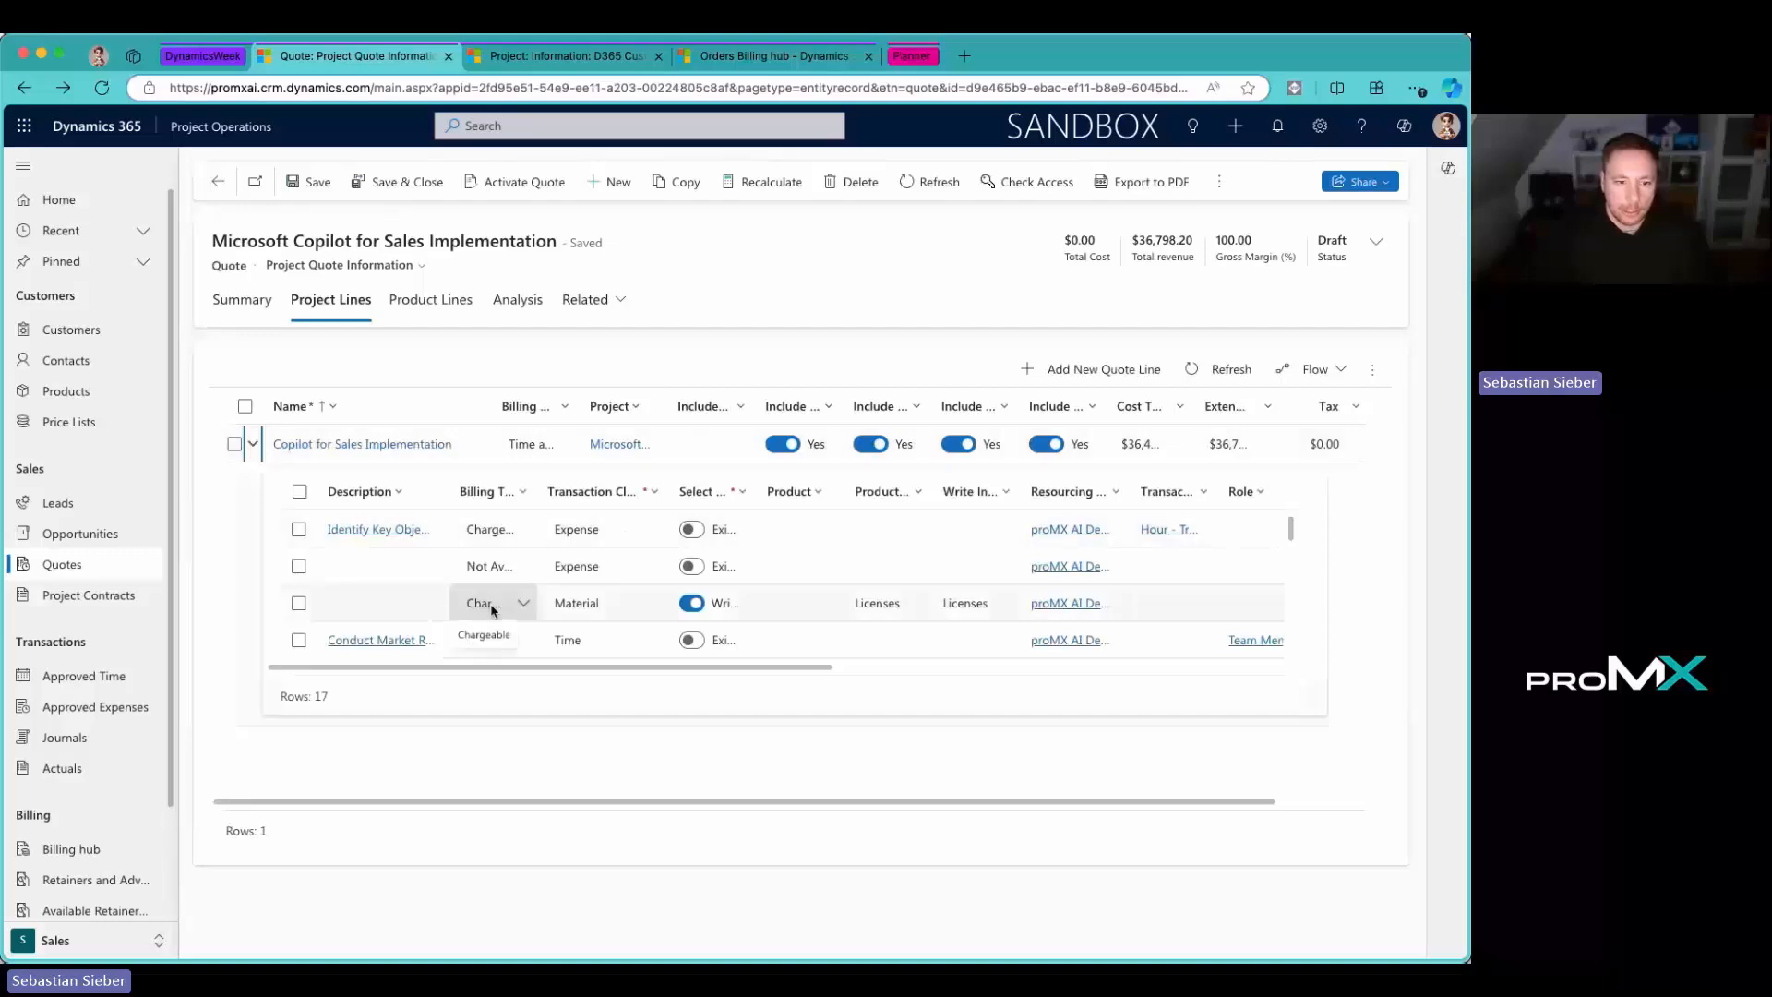
{"action": "scroll", "coordinate": [494, 604], "scroll_direction": "down", "scroll_amount": 1}
{"action": "scroll", "coordinate": [493, 610], "scroll_direction": "down", "scroll_amount": 2}
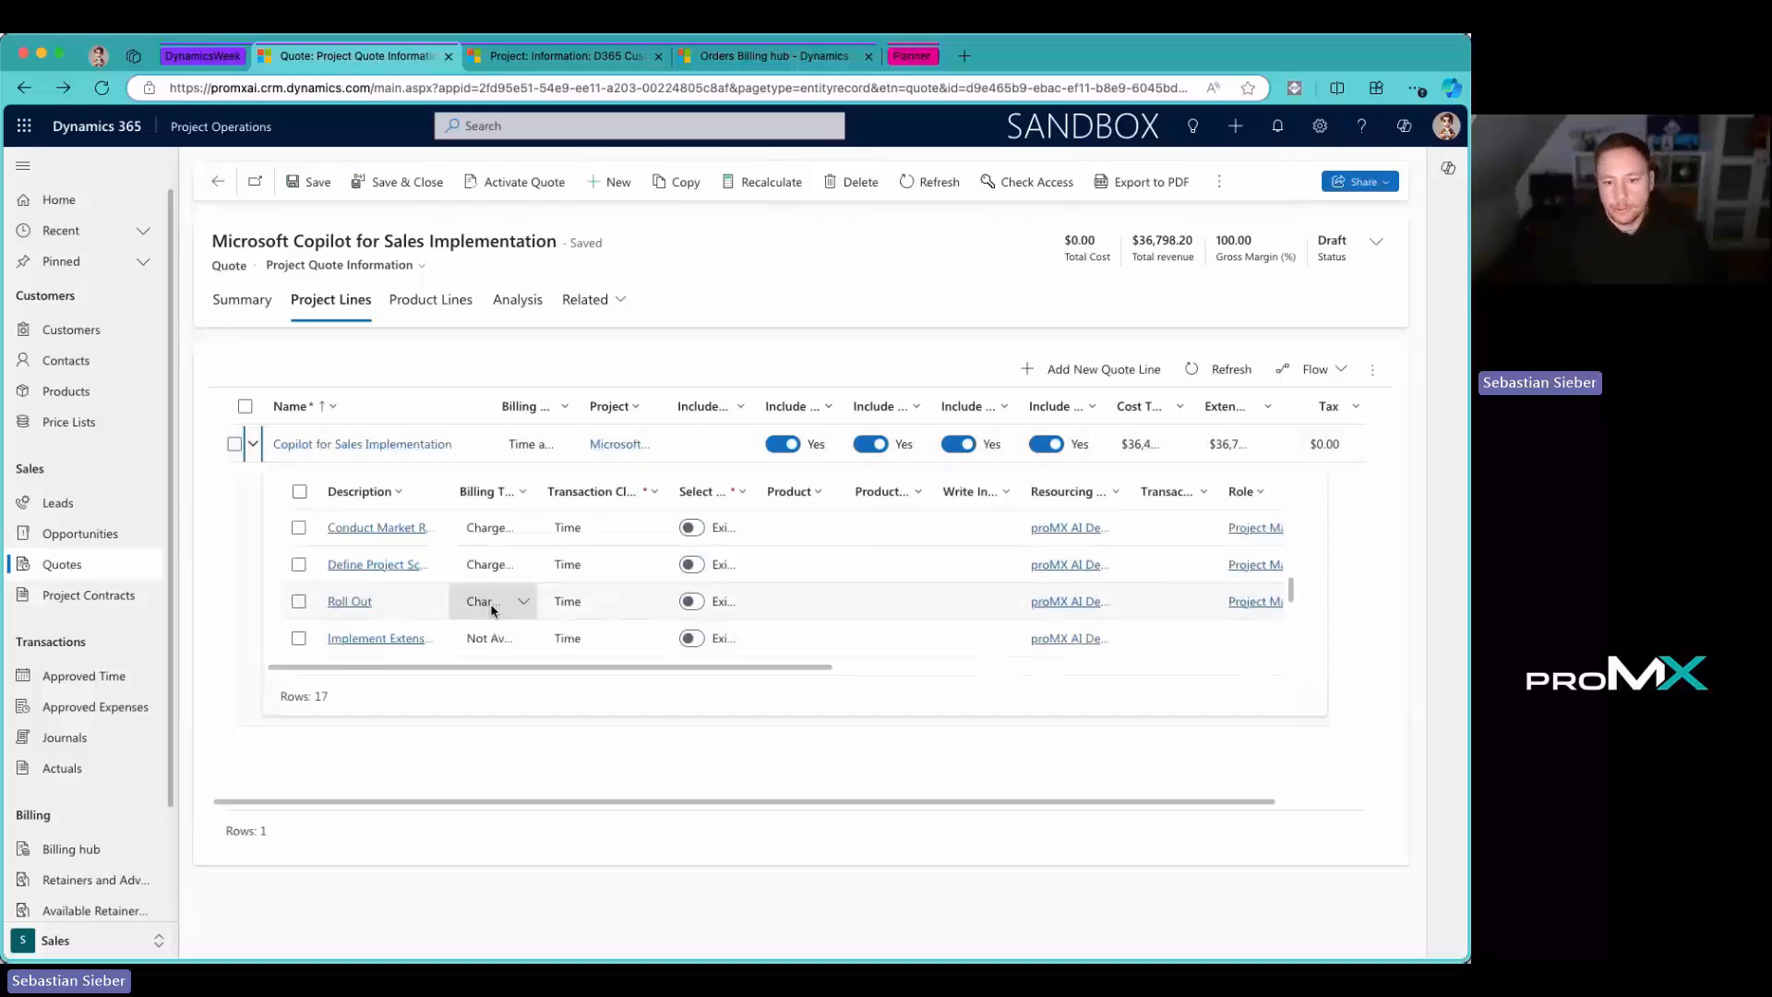
{"action": "scroll", "coordinate": [489, 609], "scroll_direction": "down", "scroll_amount": 2}
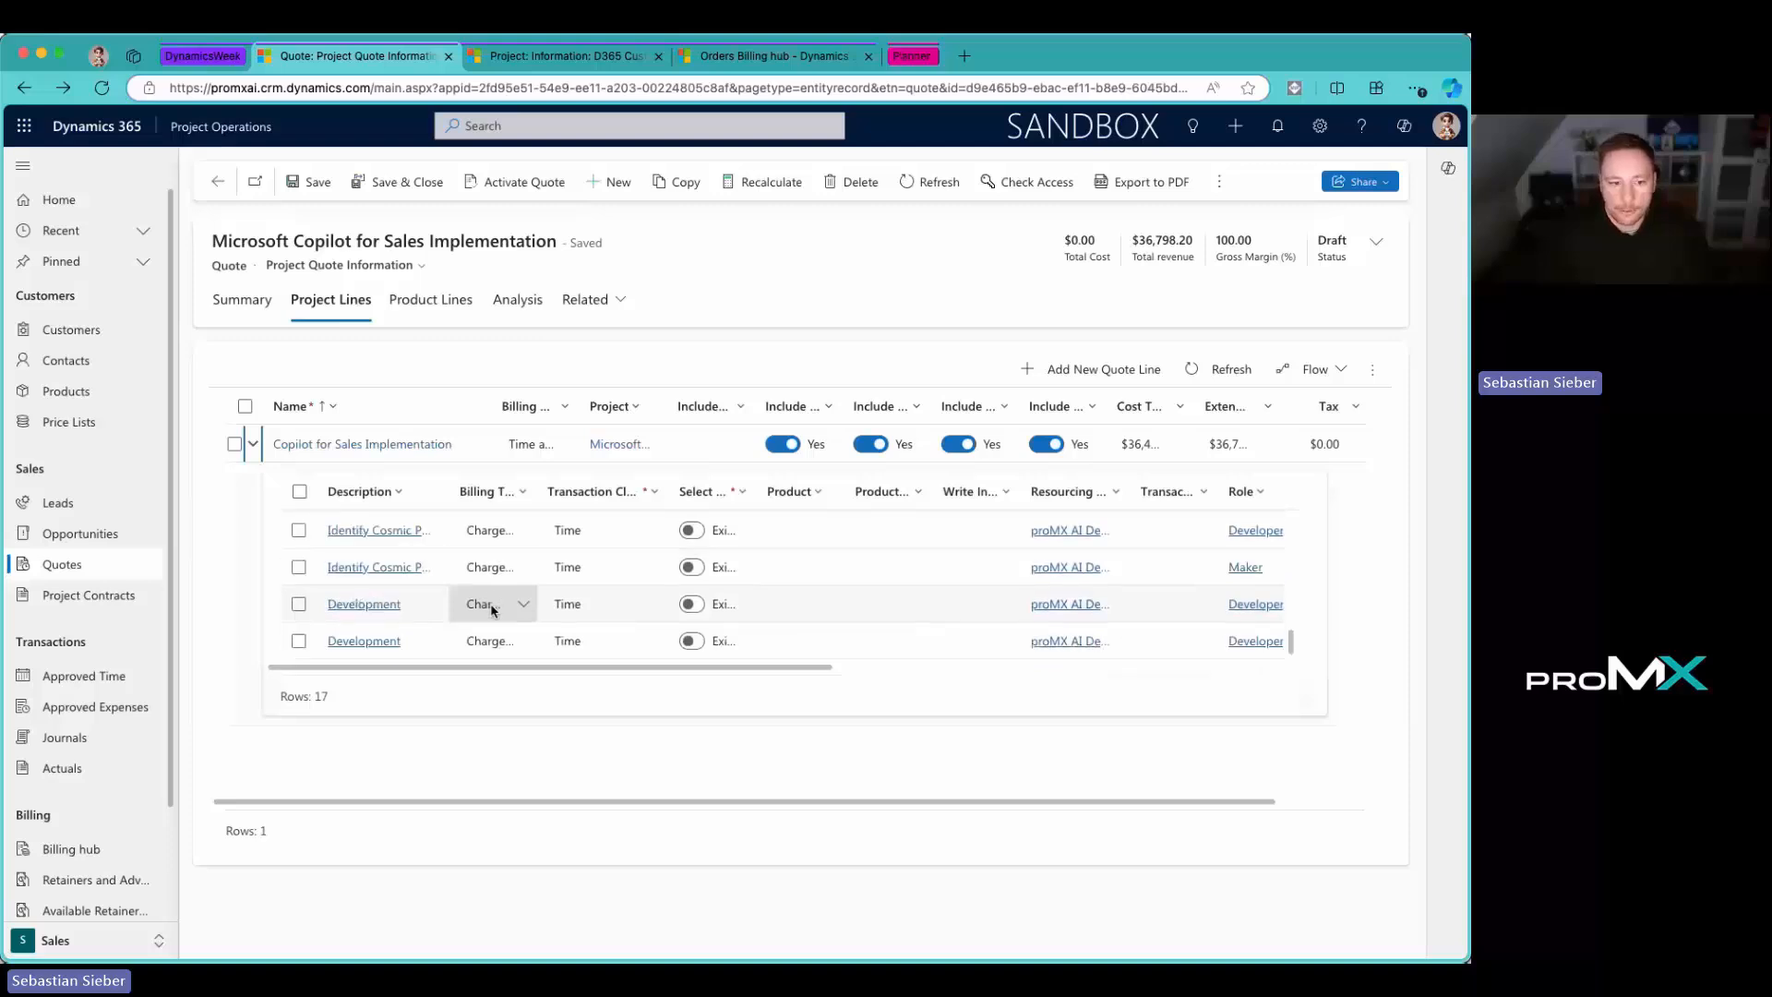
{"action": "left_click_drag", "start_coordinate": [442, 495], "coordinate": [660, 496]}
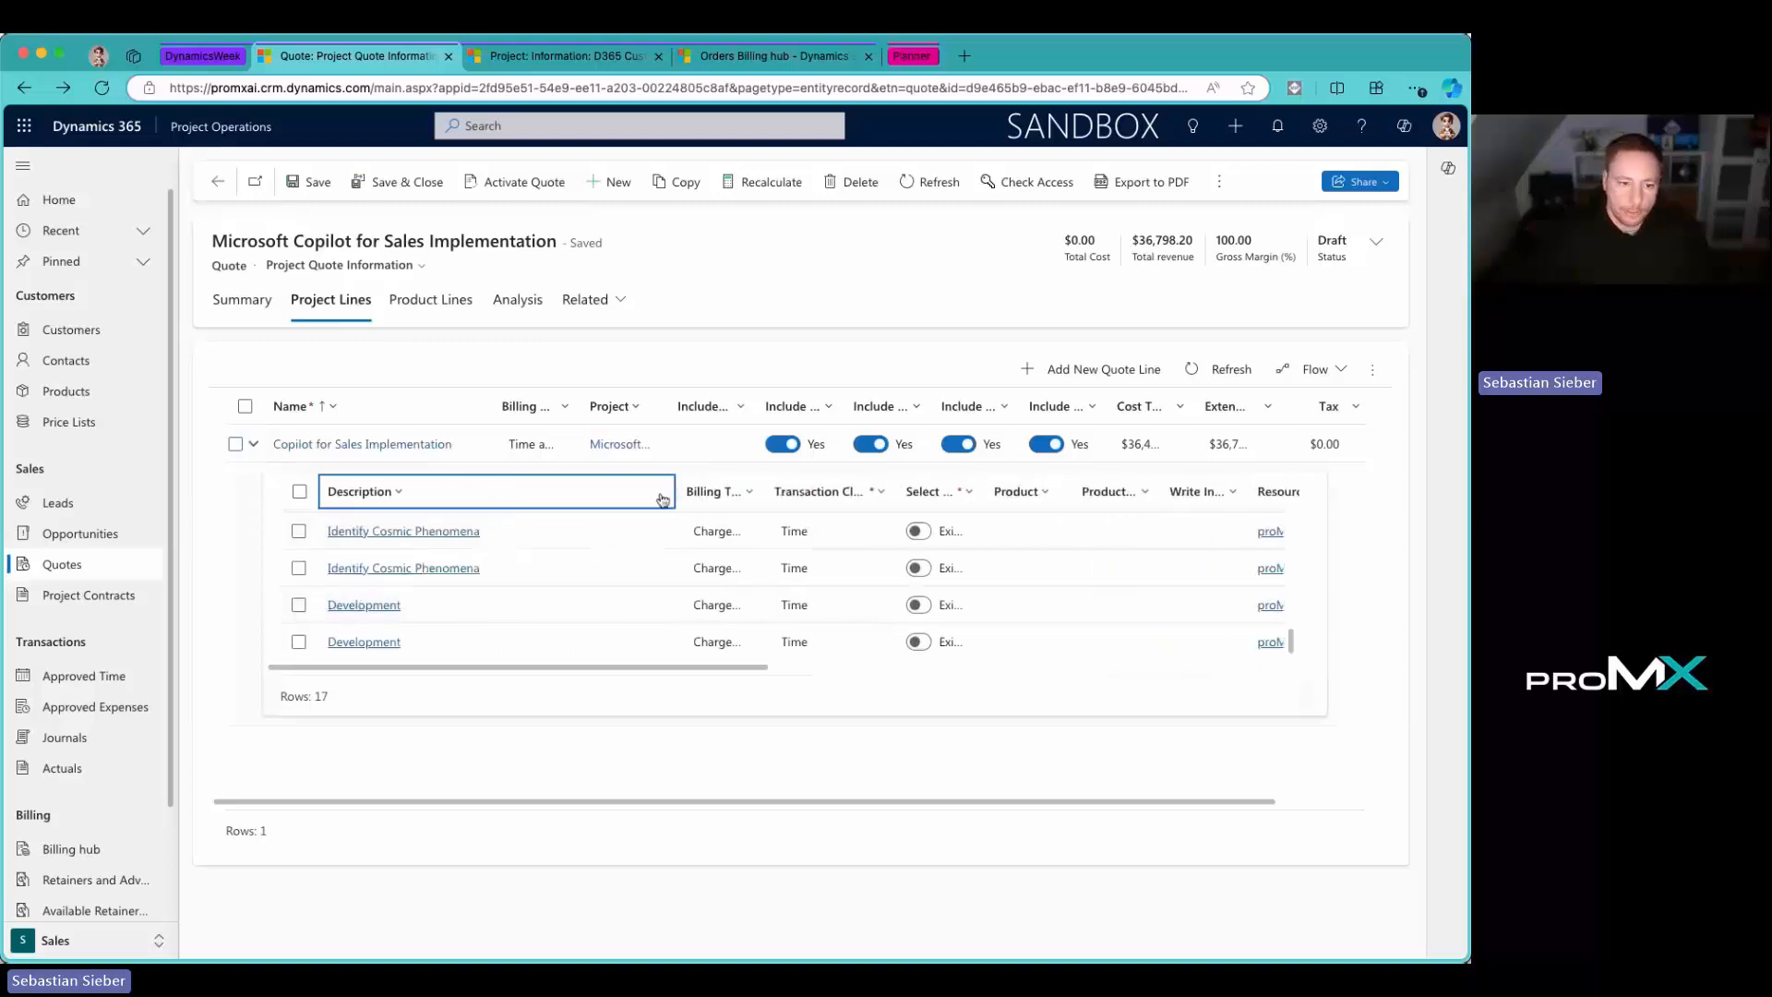
{"action": "scroll", "coordinate": [557, 566], "scroll_direction": "up", "scroll_amount": 1}
{"action": "scroll", "coordinate": [554, 565], "scroll_direction": "down", "scroll_amount": 1}
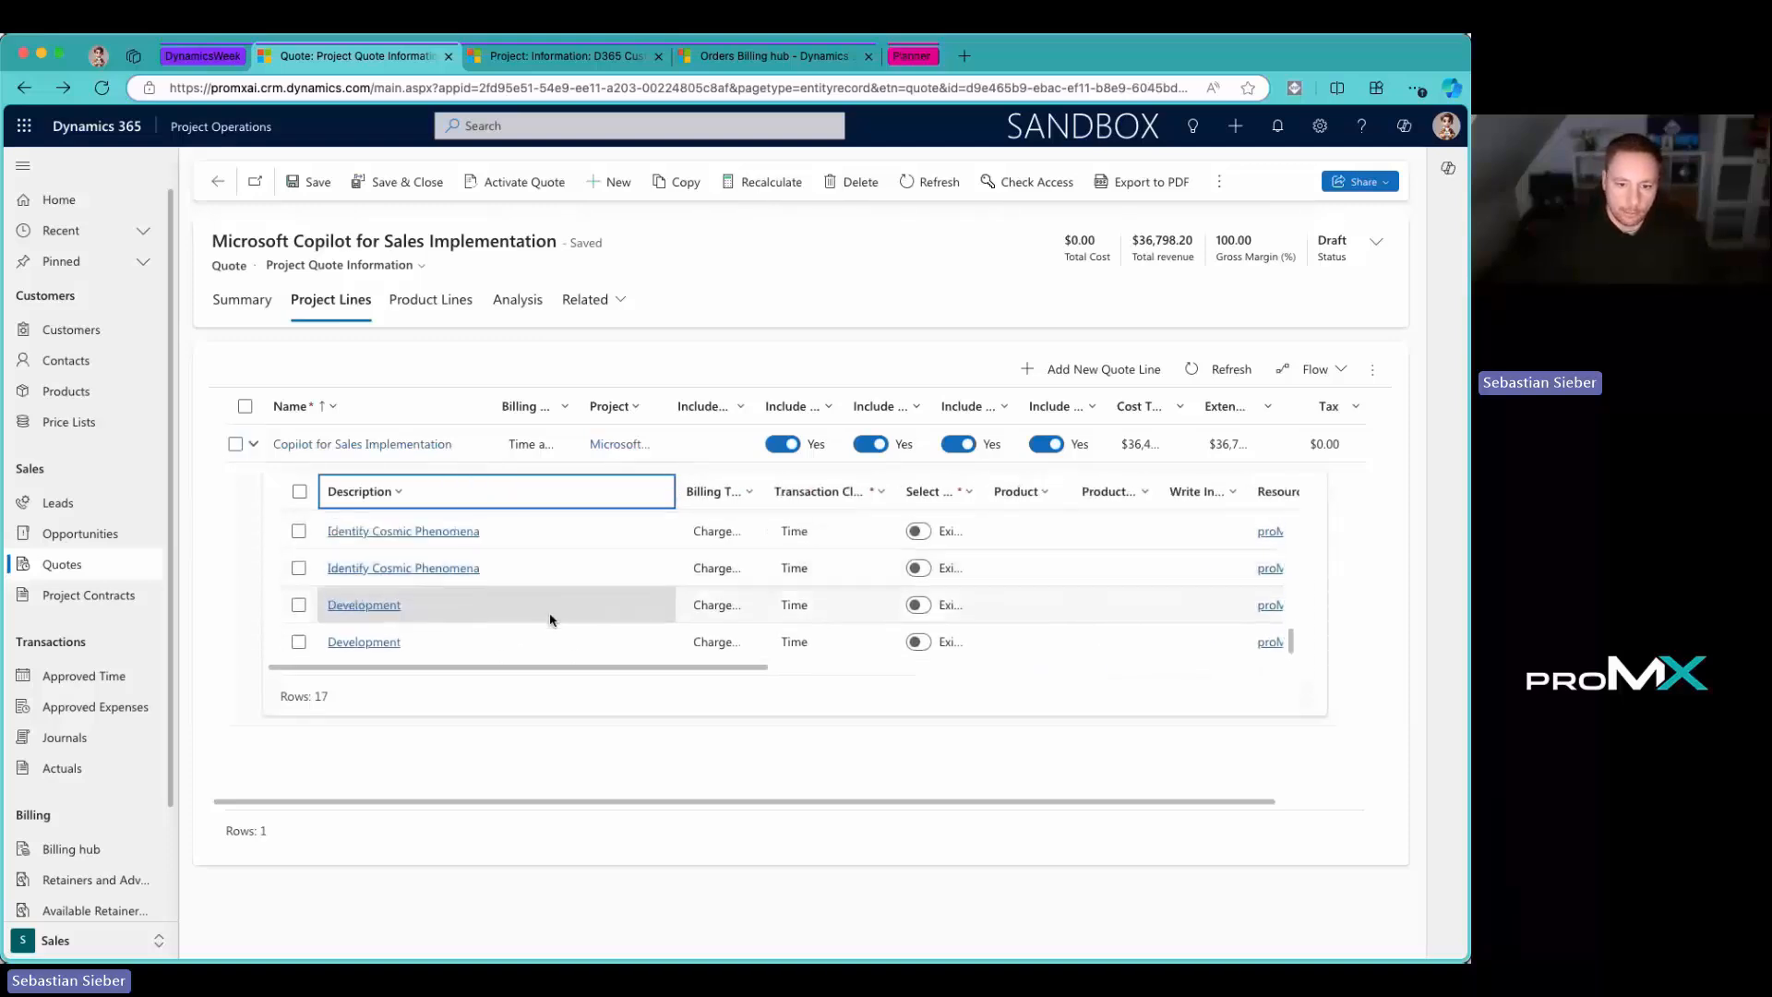
{"action": "scroll", "coordinate": [550, 611], "scroll_direction": "right", "scroll_amount": 2}
{"action": "left_click_drag", "start_coordinate": [613, 667], "coordinate": [1170, 673]}
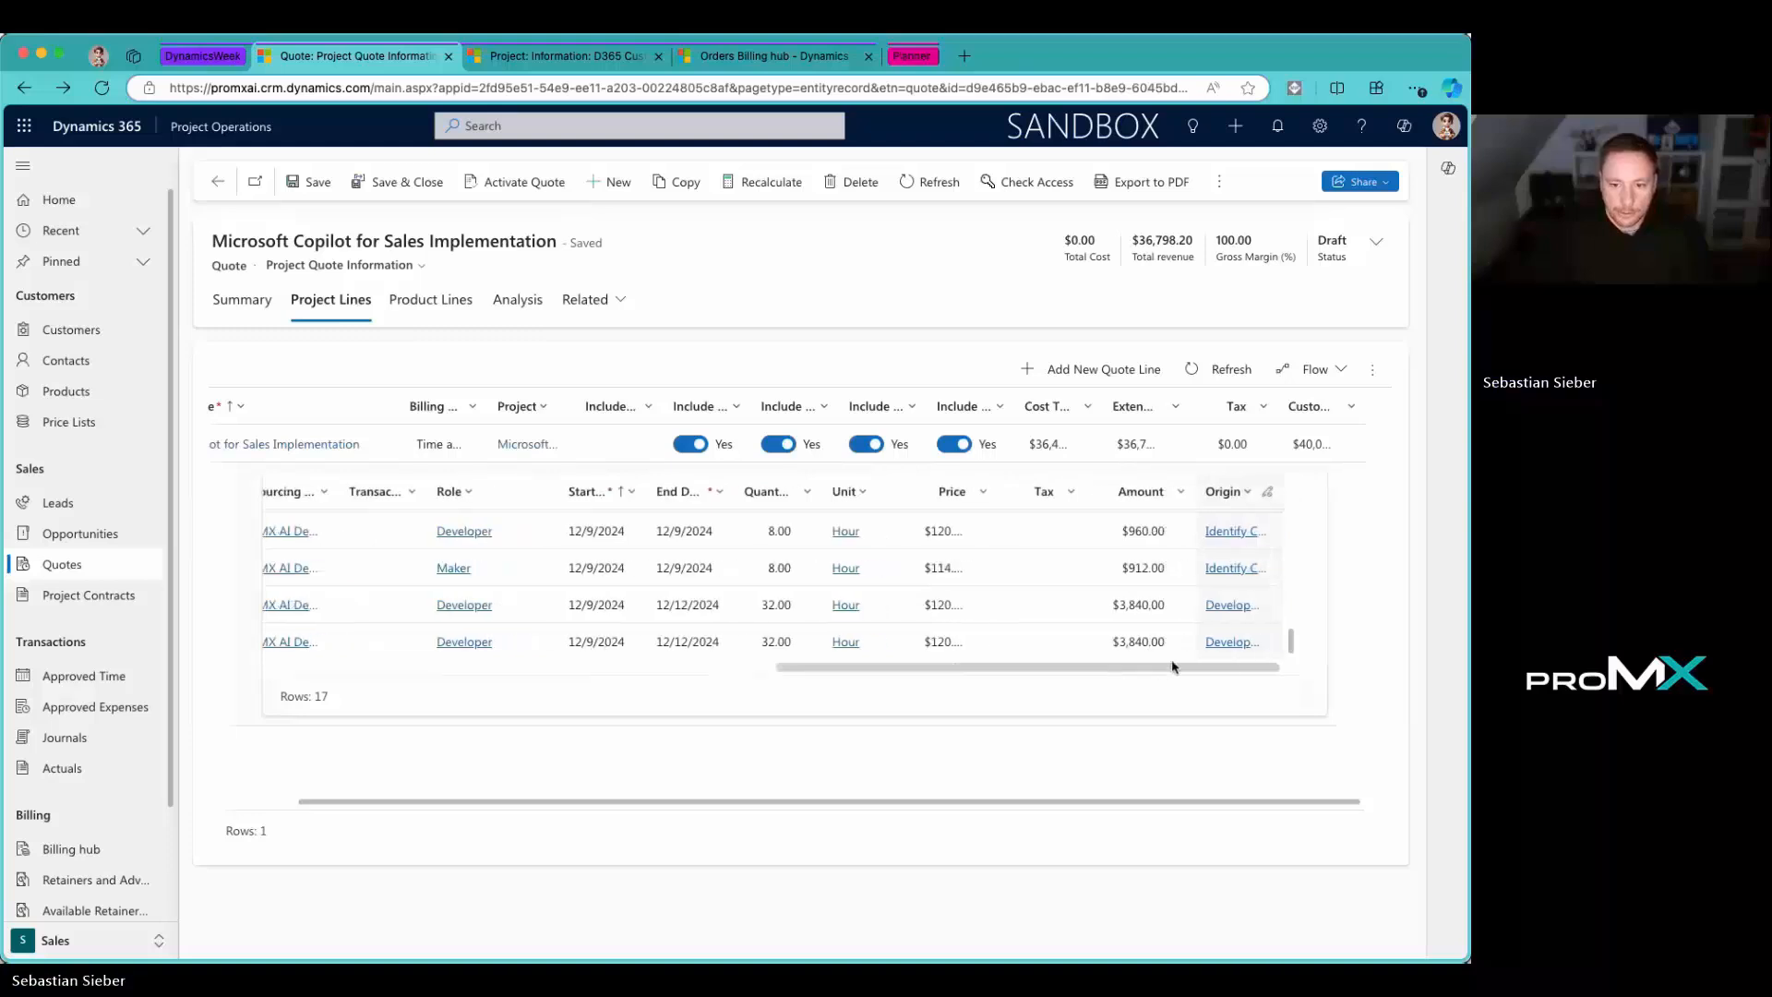
{"action": "left_click", "coordinate": [1139, 604]}
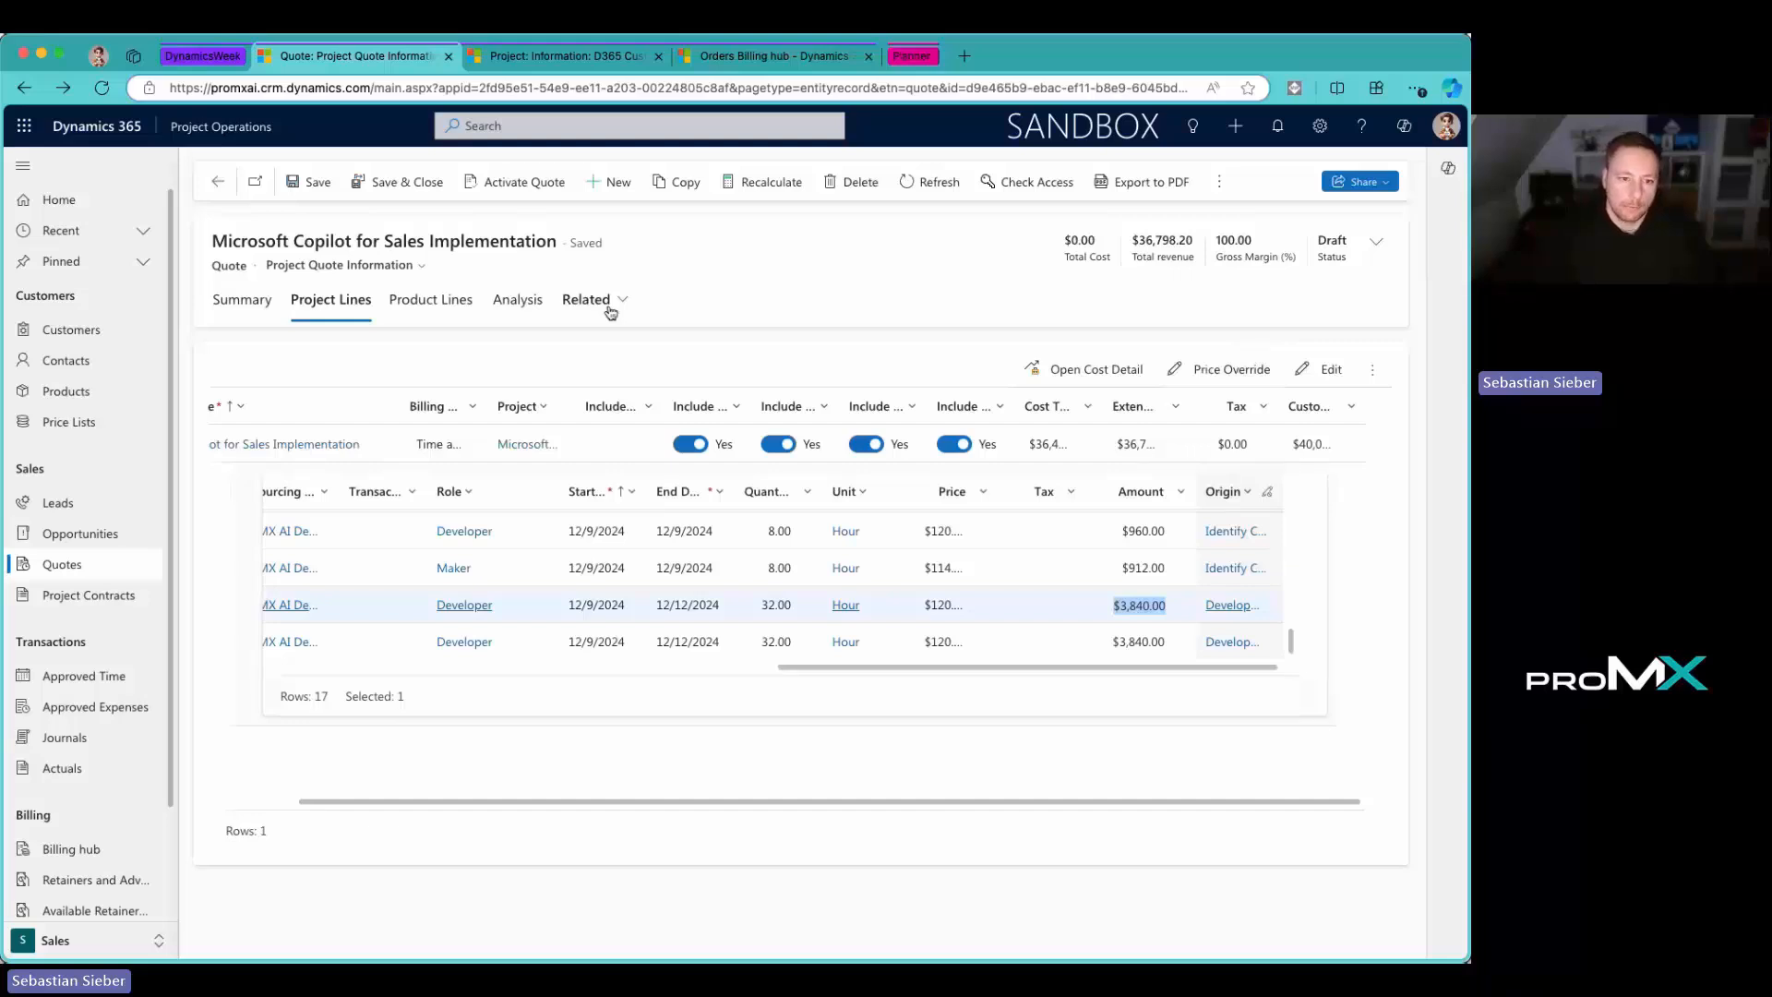
Step: Recalculate the quote's total chargeable cost in the analysis and refresh the quote
{"action": "left_click", "coordinate": [514, 318]}
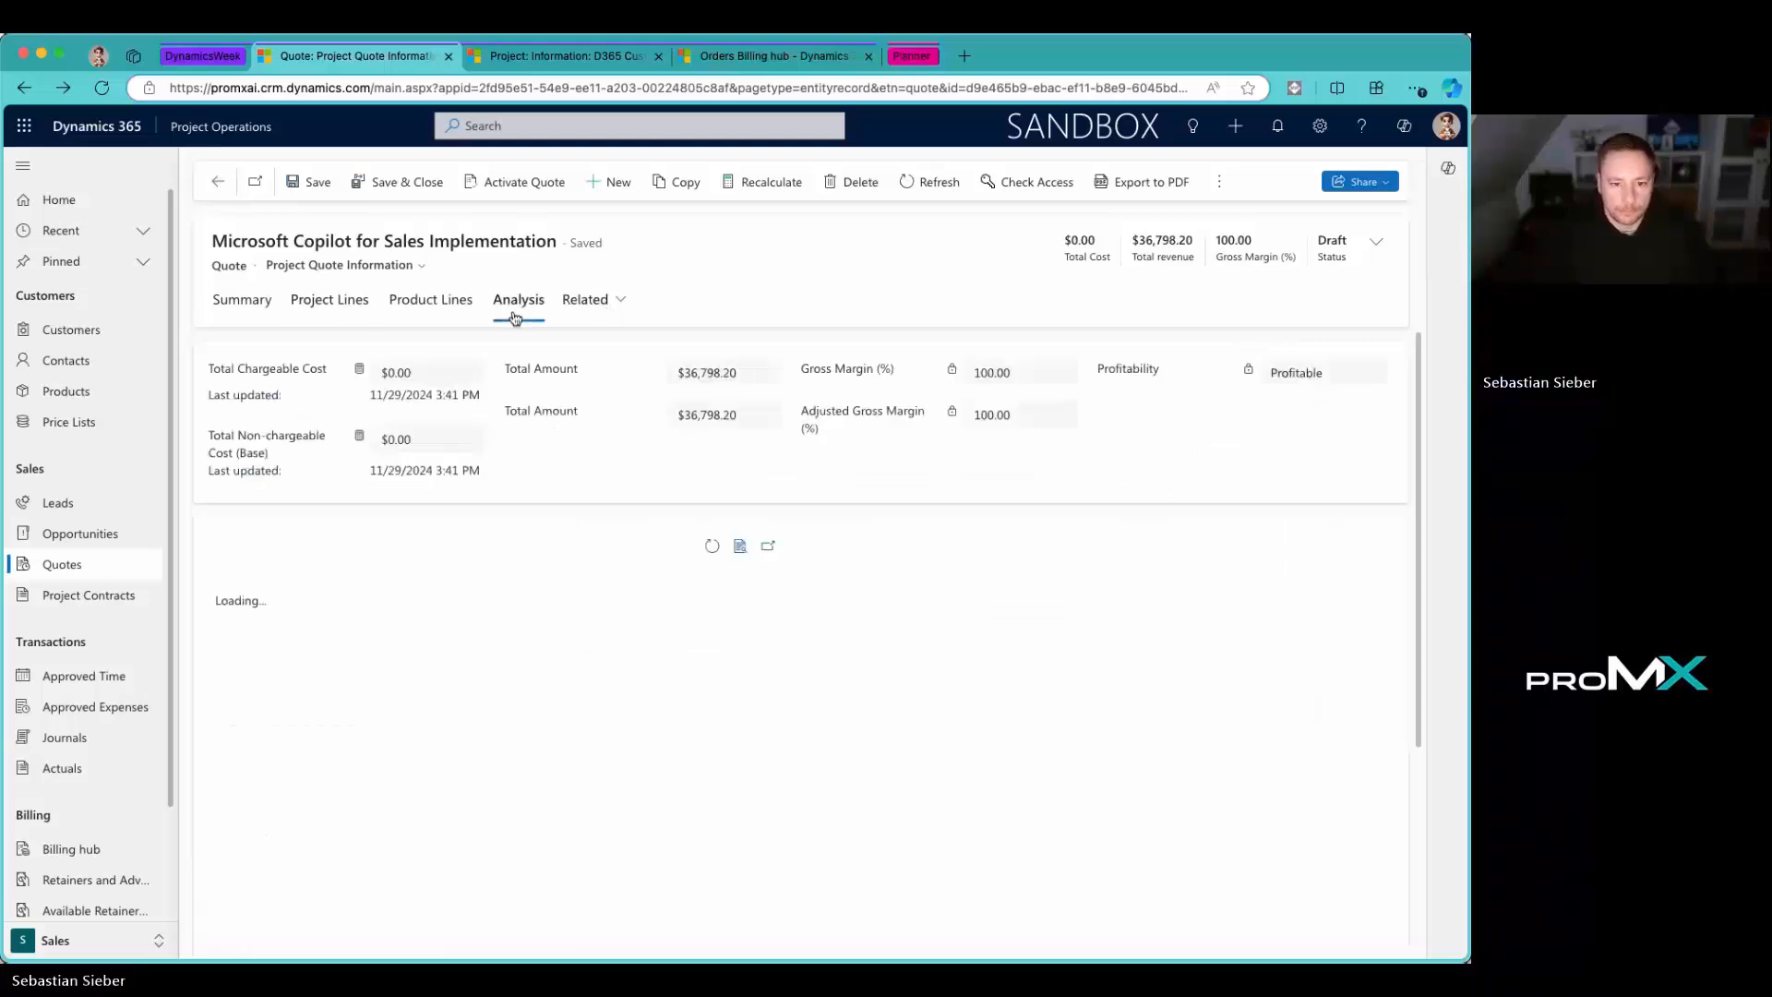
{"action": "left_click", "coordinate": [359, 369]}
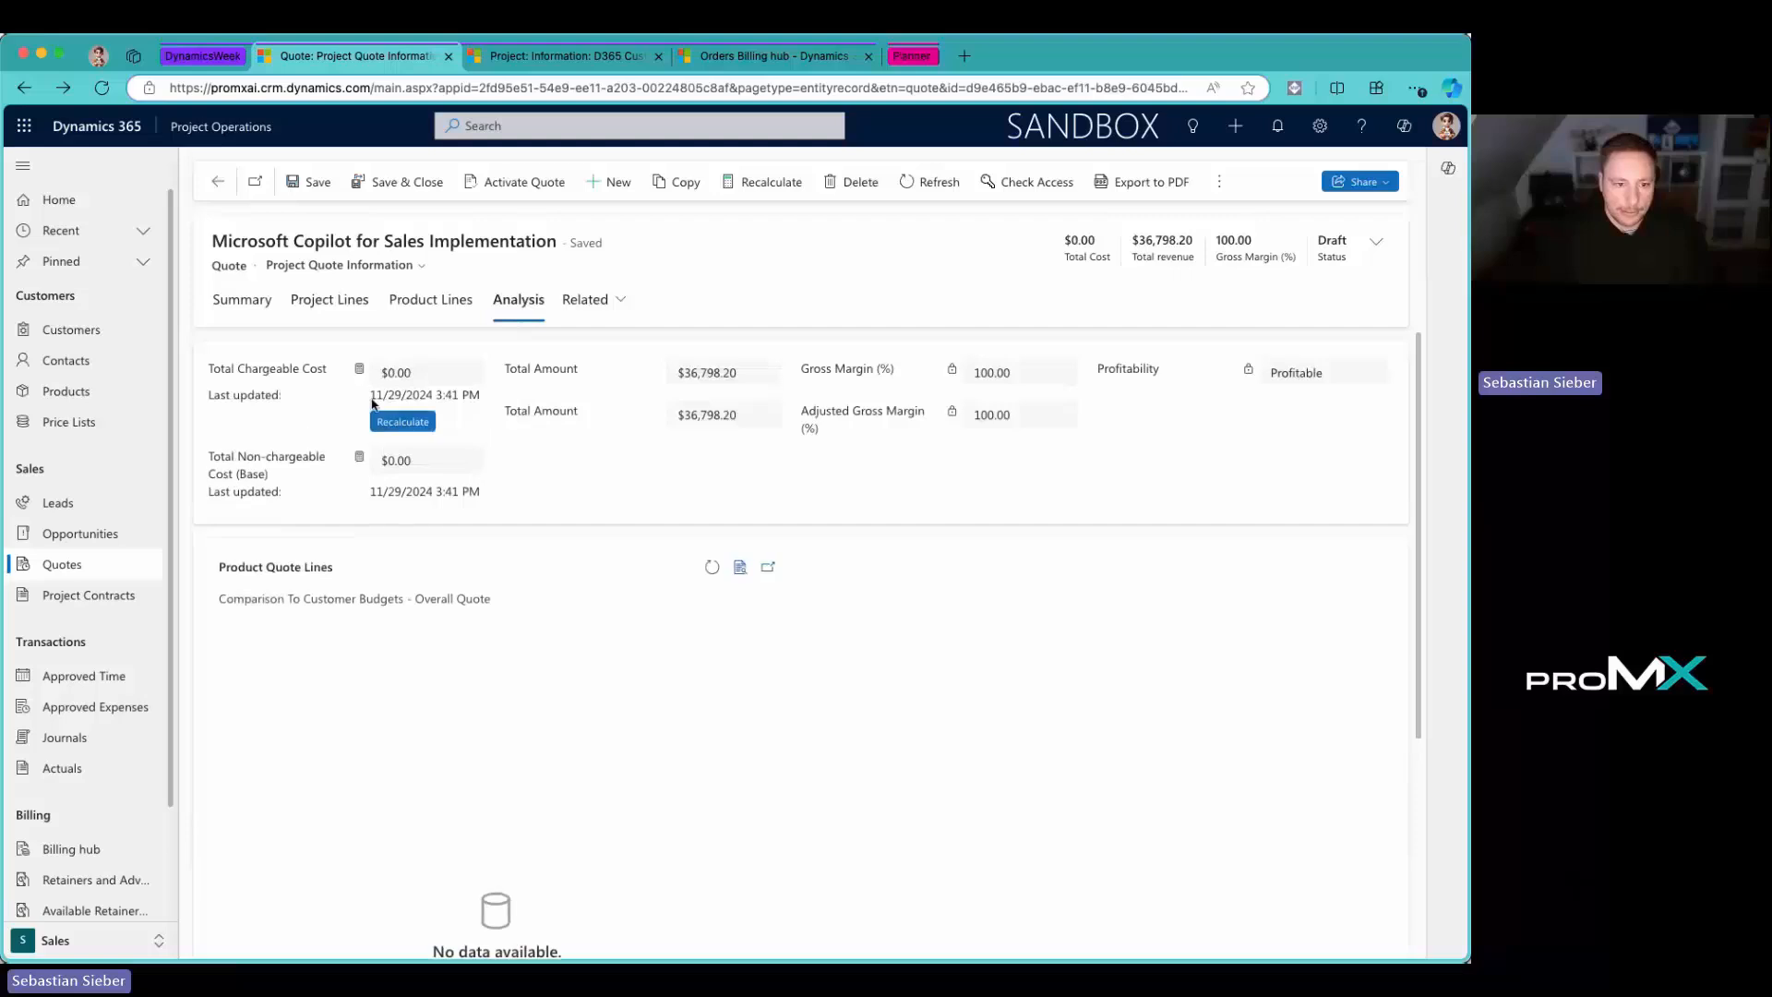
{"action": "left_click", "coordinate": [386, 424]}
{"action": "left_click", "coordinate": [361, 461]}
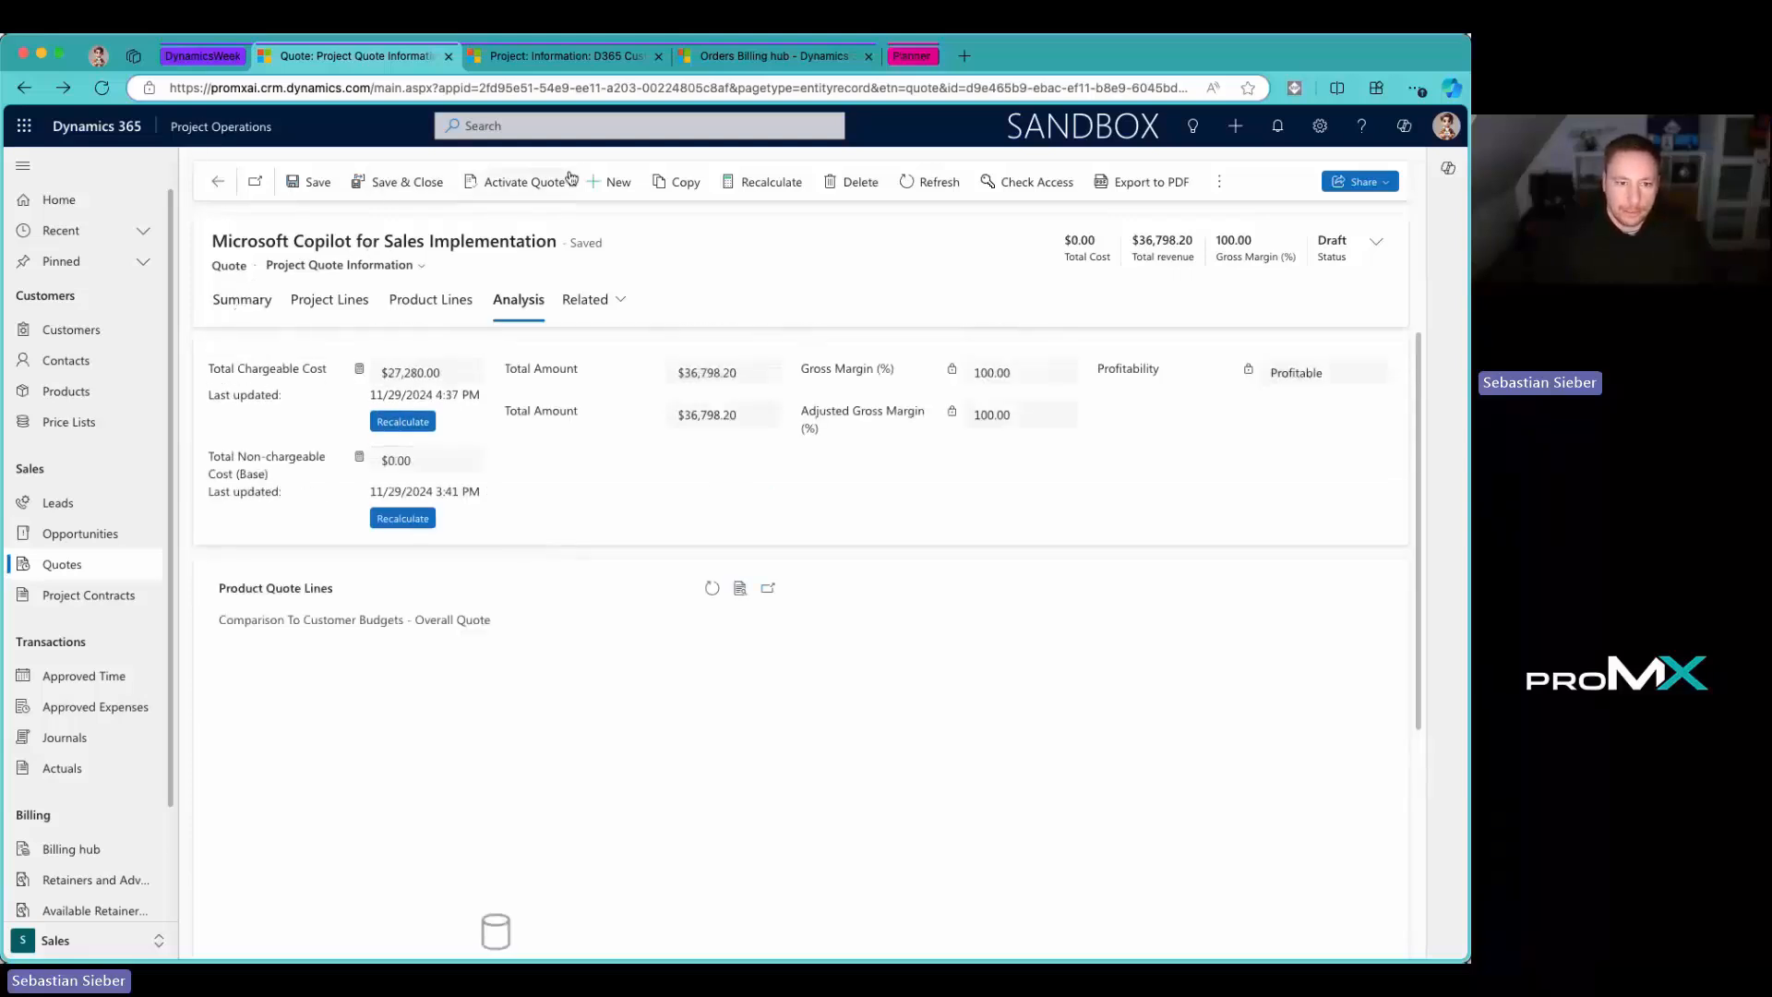
{"action": "left_click", "coordinate": [934, 182]}
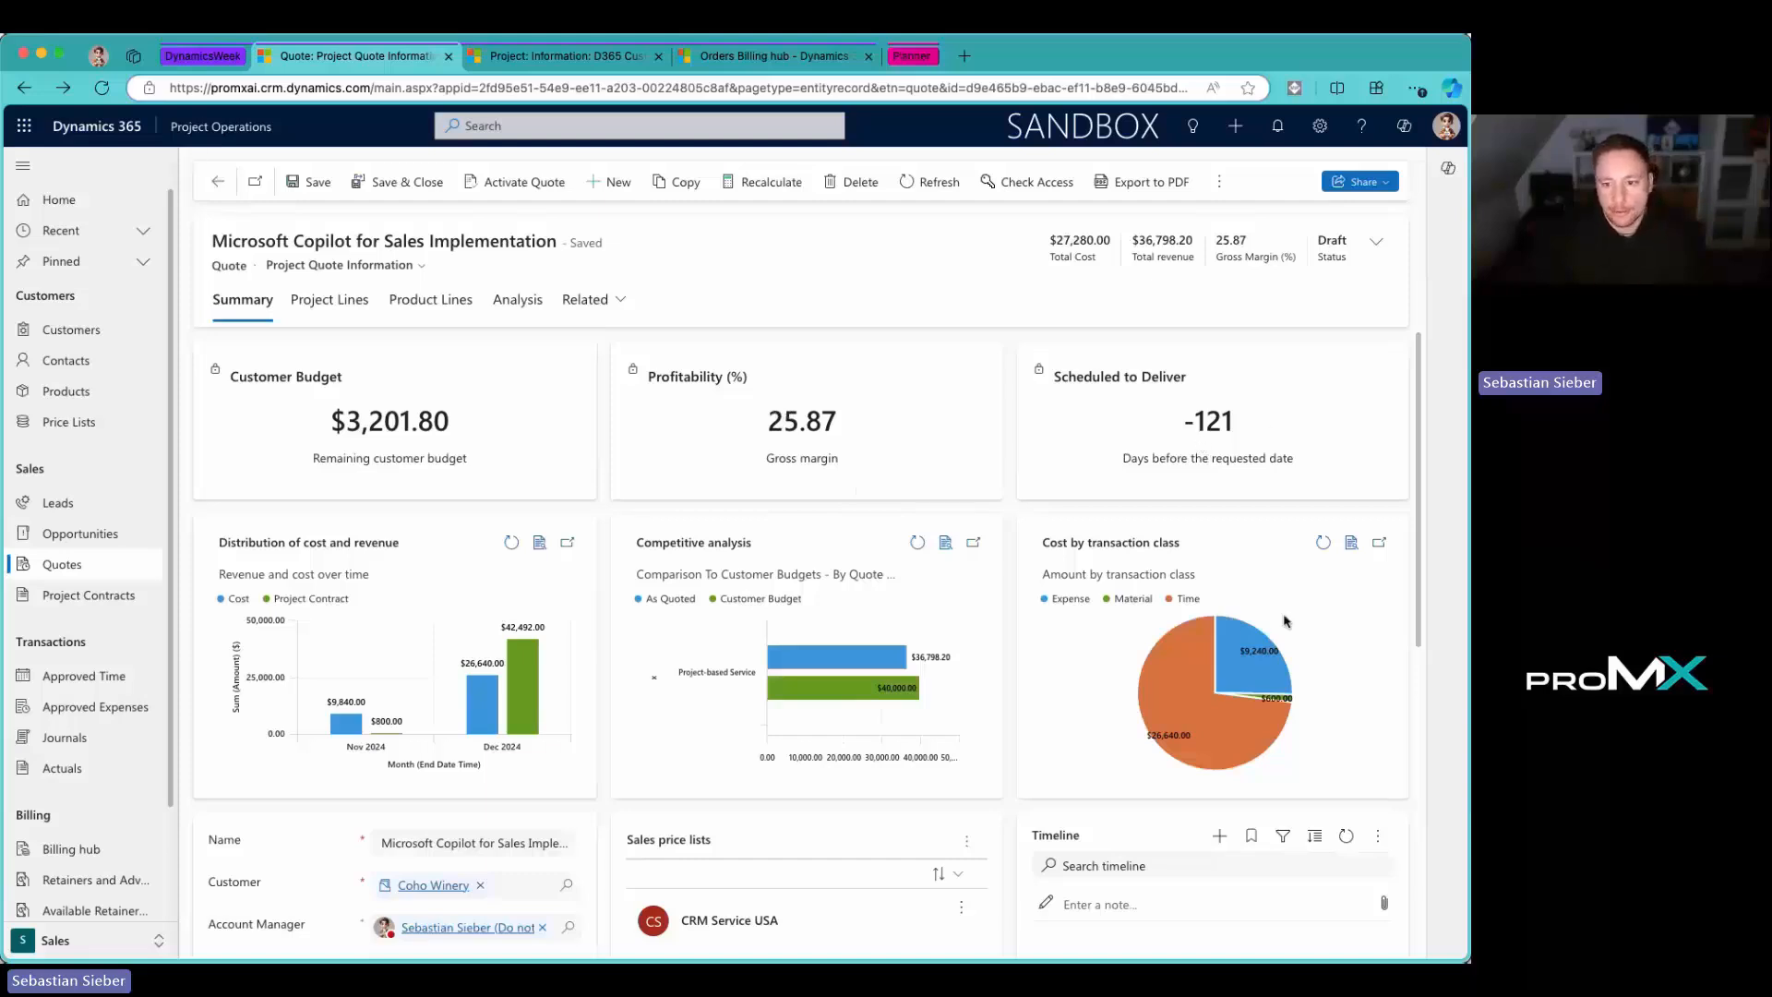
Step: Examine the quote summary charts for cost and revenue over time, customer budget comparison and cost by transaction class
{"action": "scroll", "coordinate": [1287, 650], "scroll_direction": "down", "scroll_amount": 1}
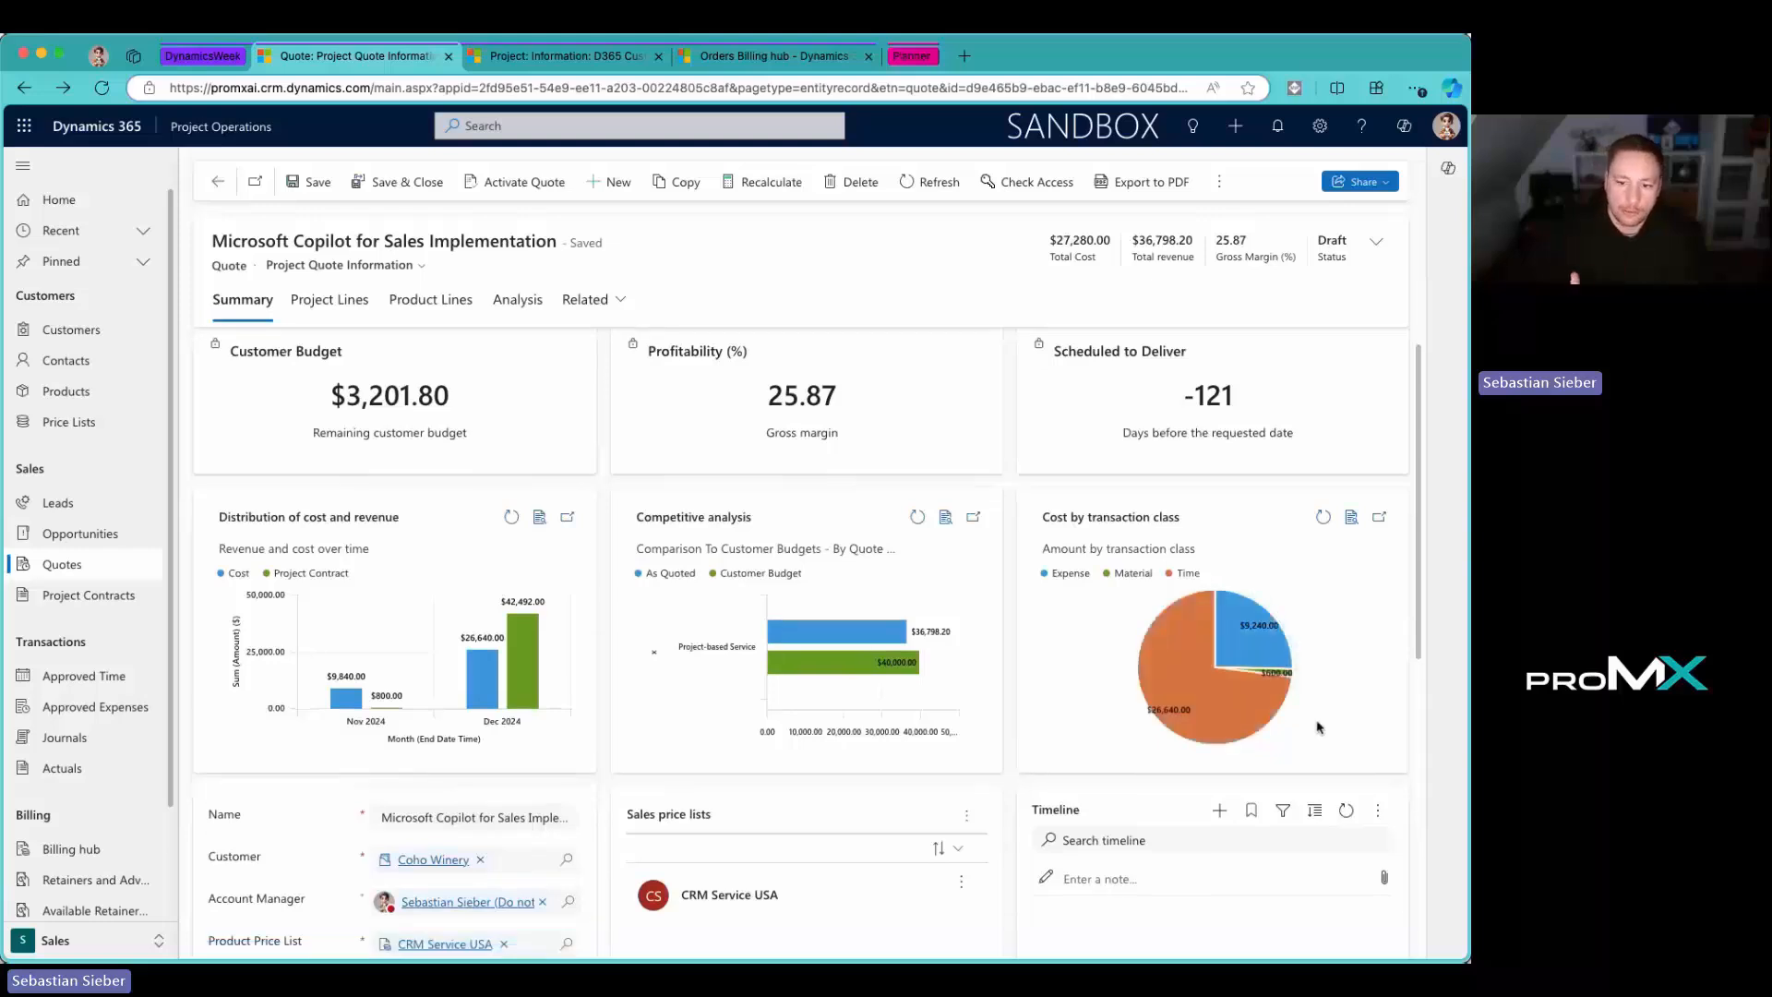
{"action": "mouse_move", "coordinate": [1284, 650]}
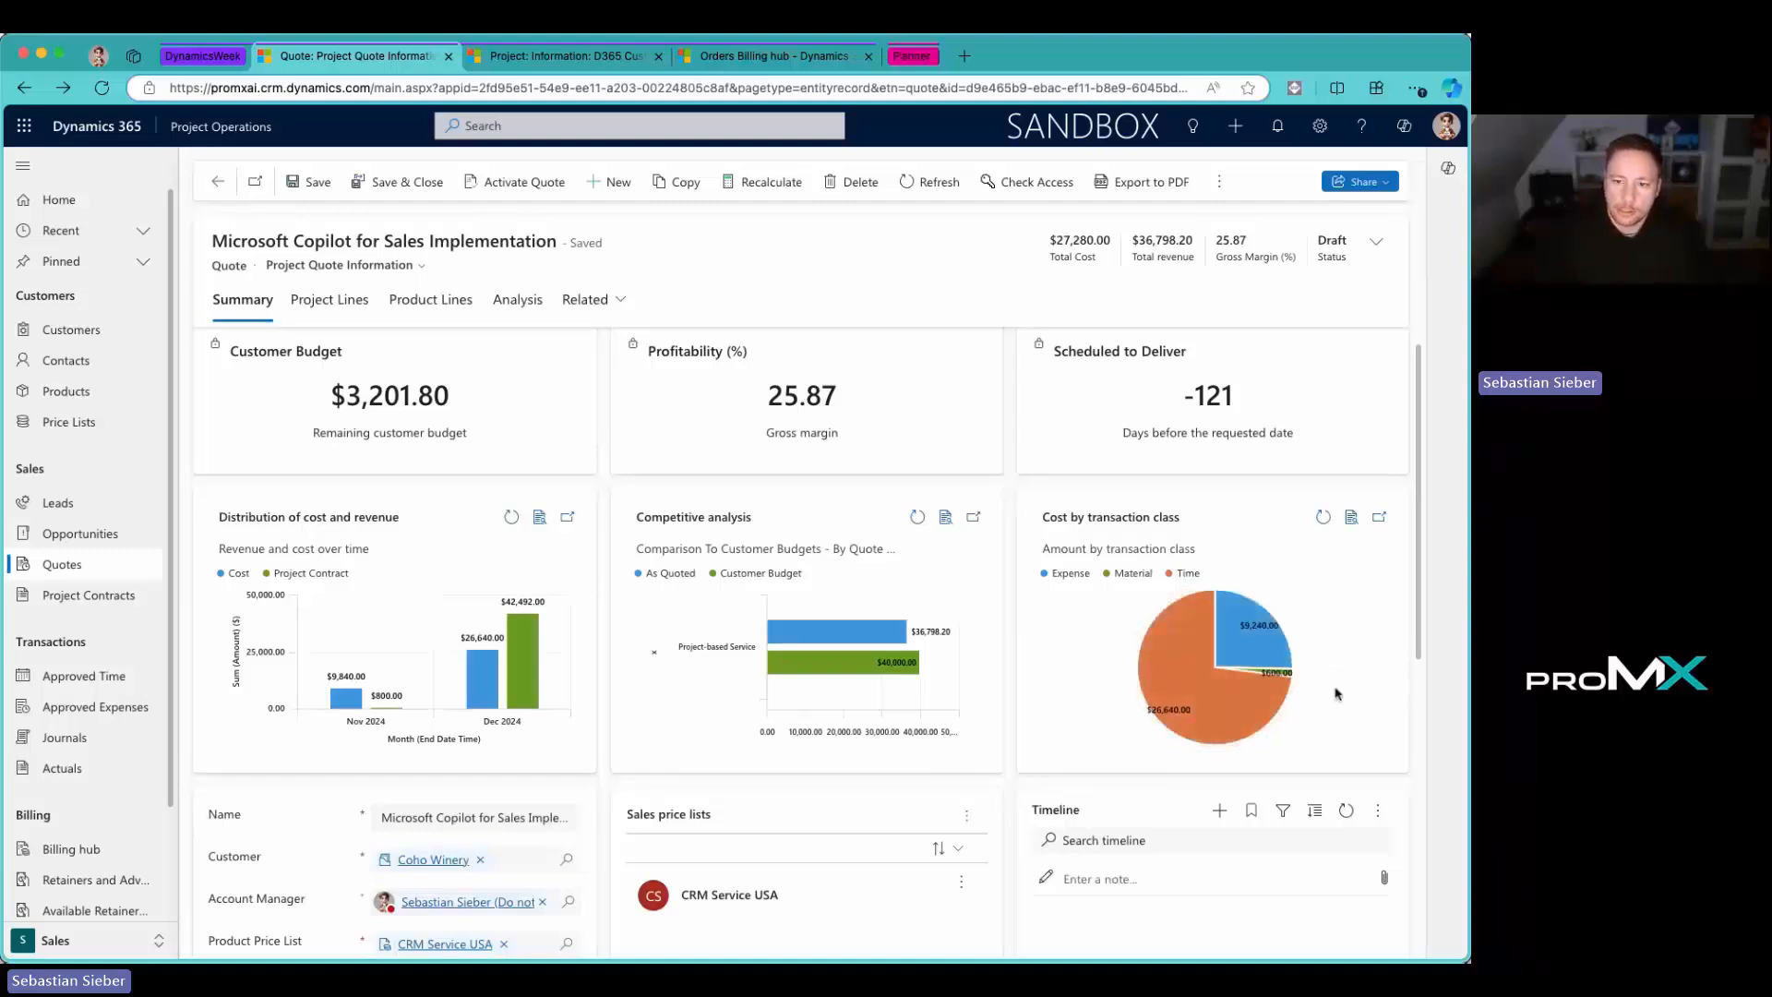
{"action": "scroll", "coordinate": [1335, 694], "scroll_direction": "down", "scroll_amount": 1}
{"action": "mouse_move", "coordinate": [921, 662]}
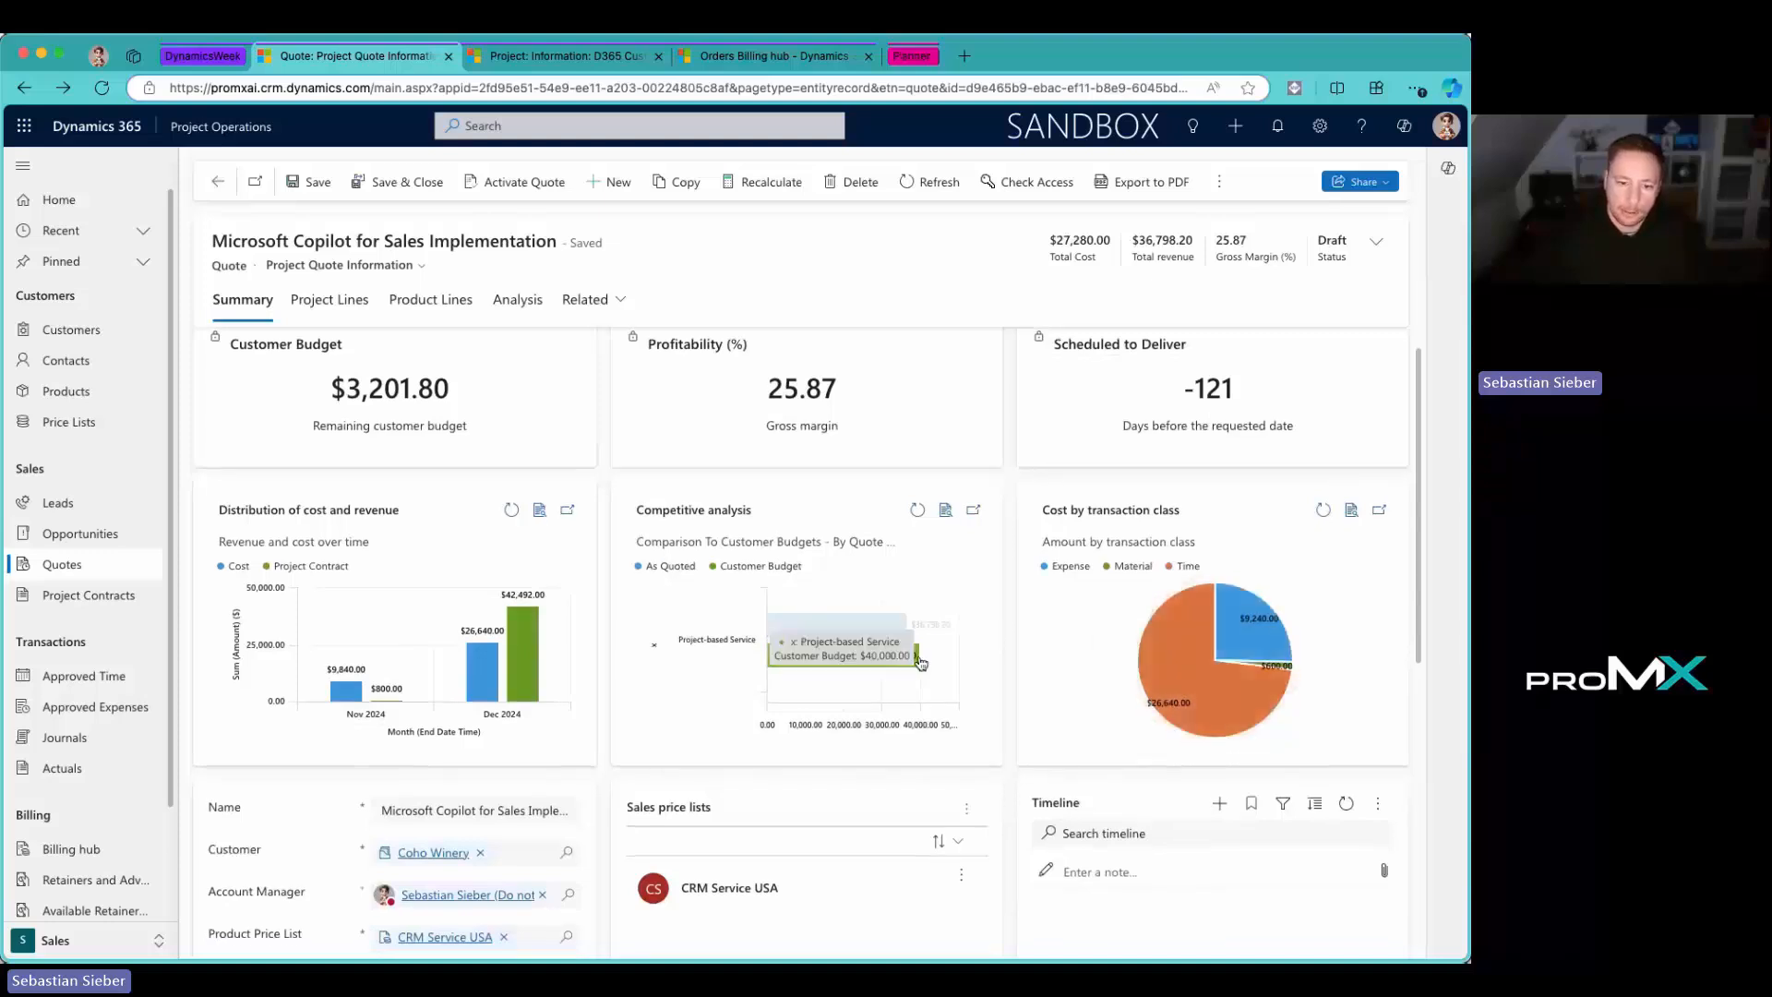
{"action": "scroll", "coordinate": [921, 662], "scroll_direction": "down", "scroll_amount": 1}
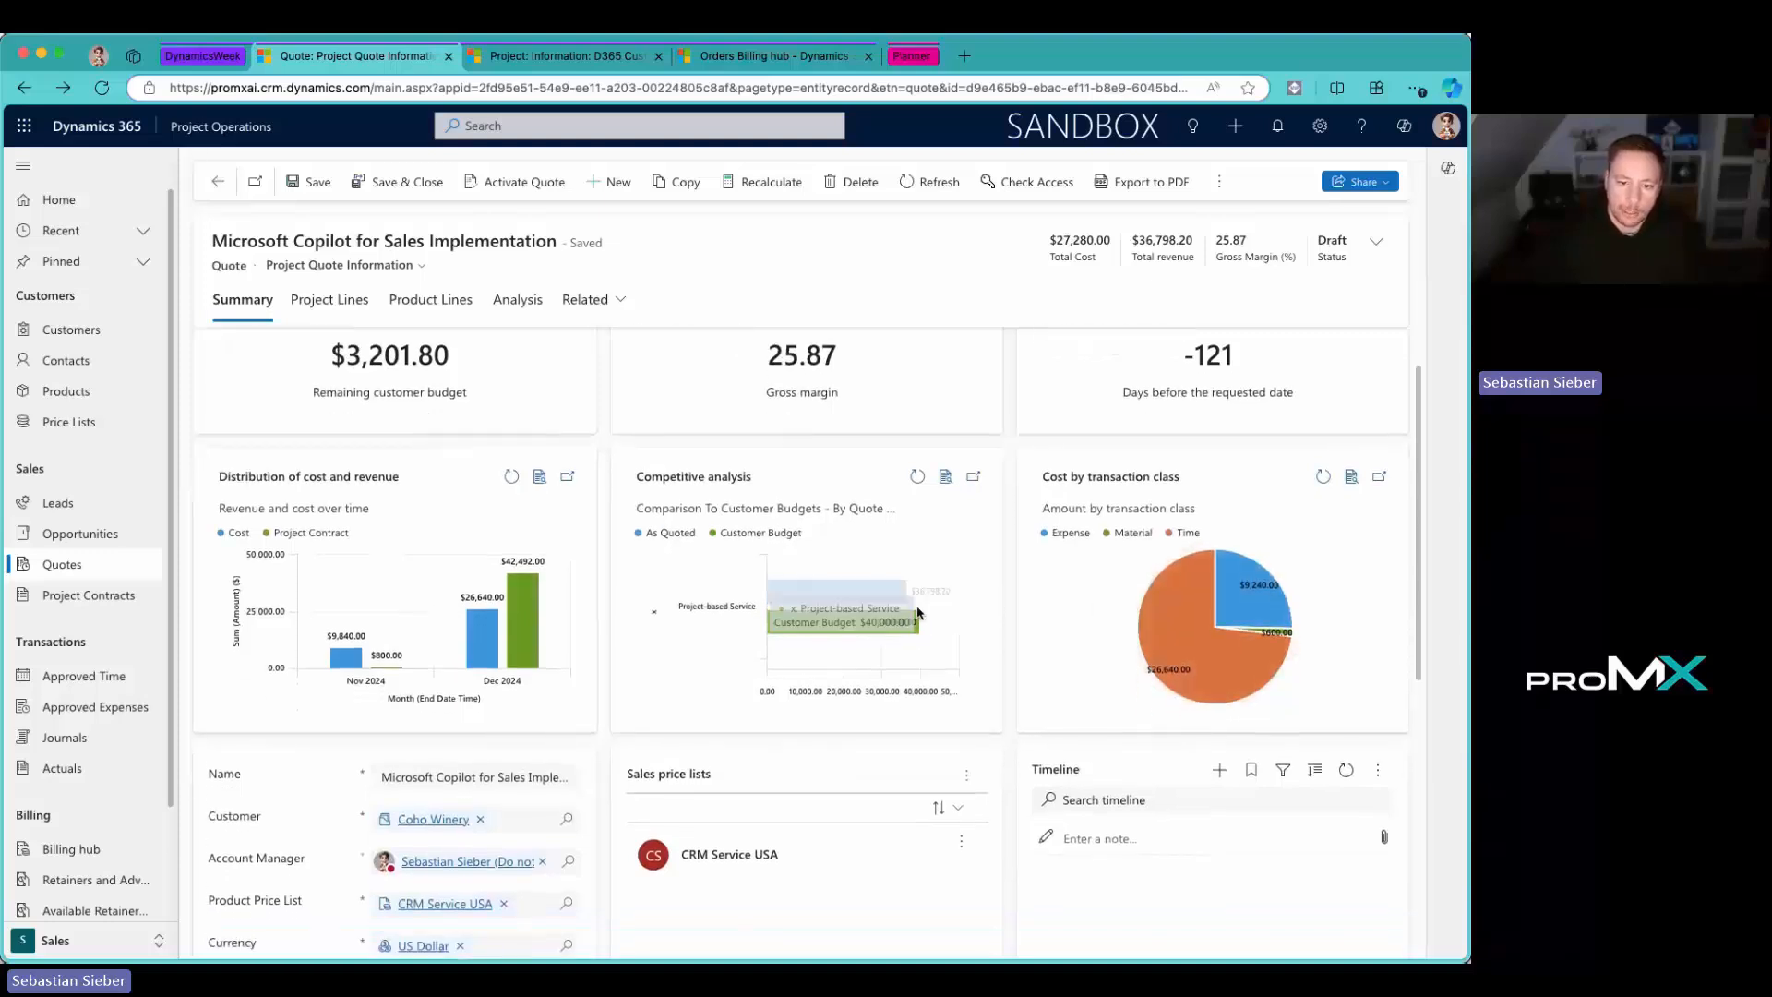
{"action": "mouse_move", "coordinate": [917, 630]}
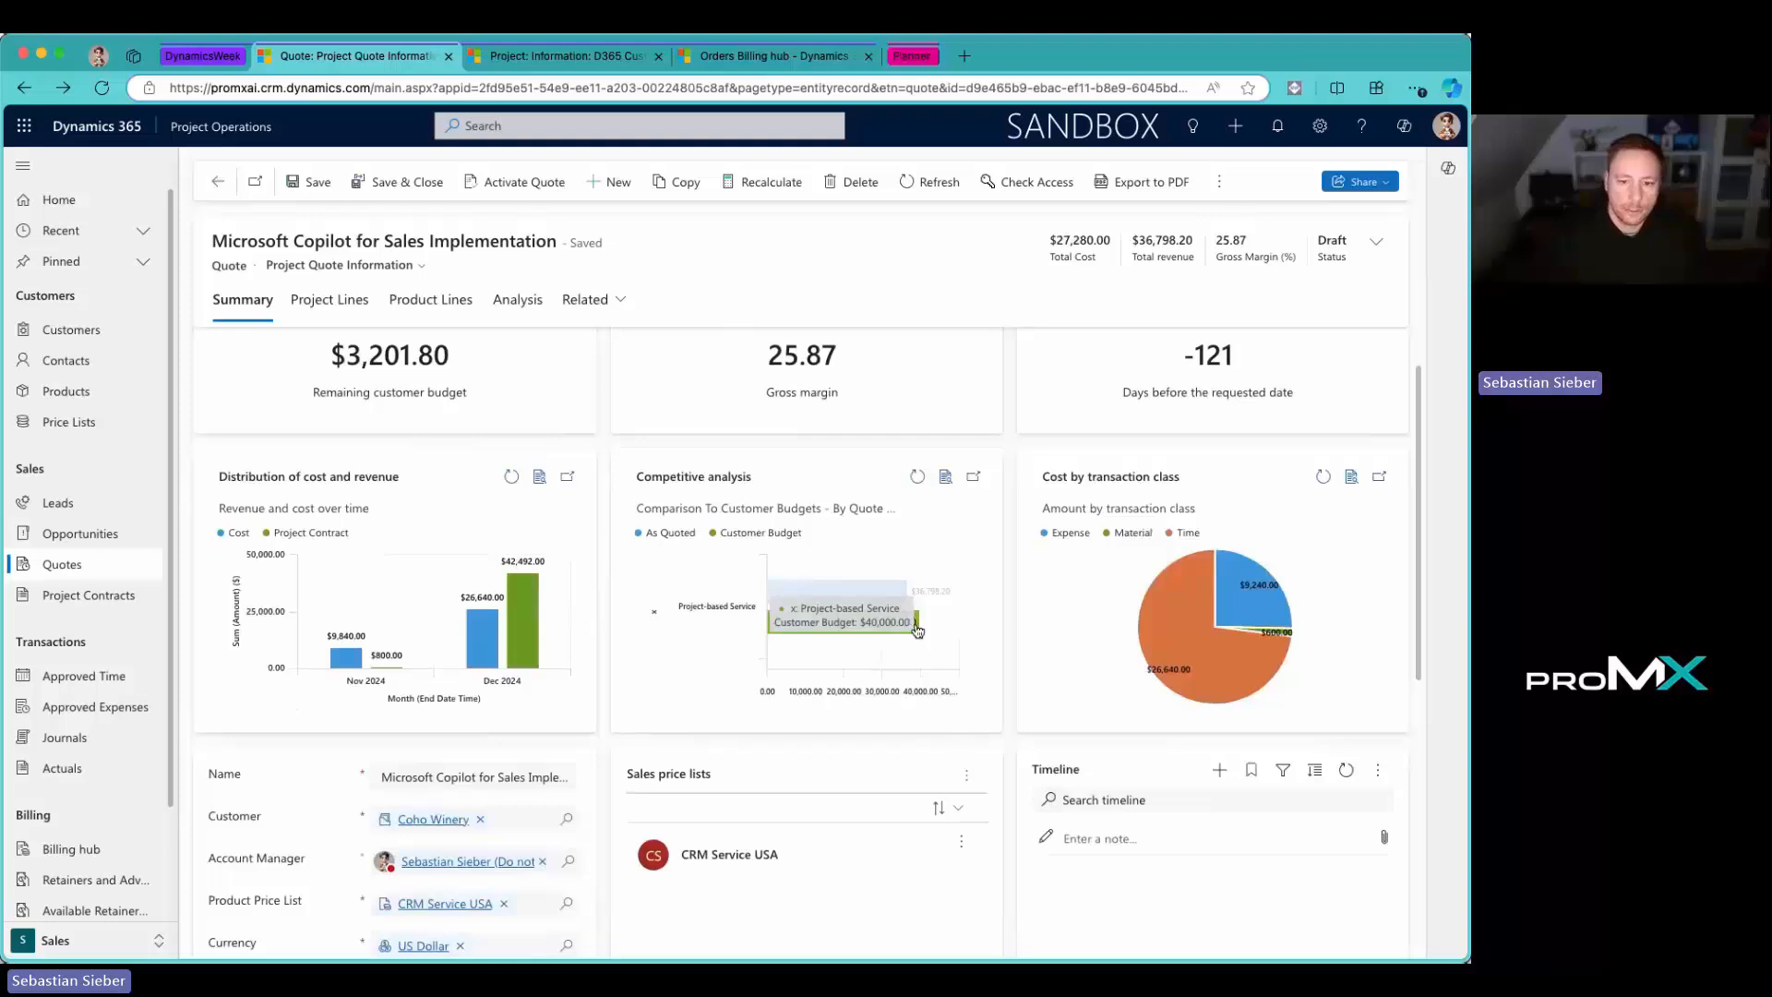
{"action": "mouse_move", "coordinate": [897, 598]}
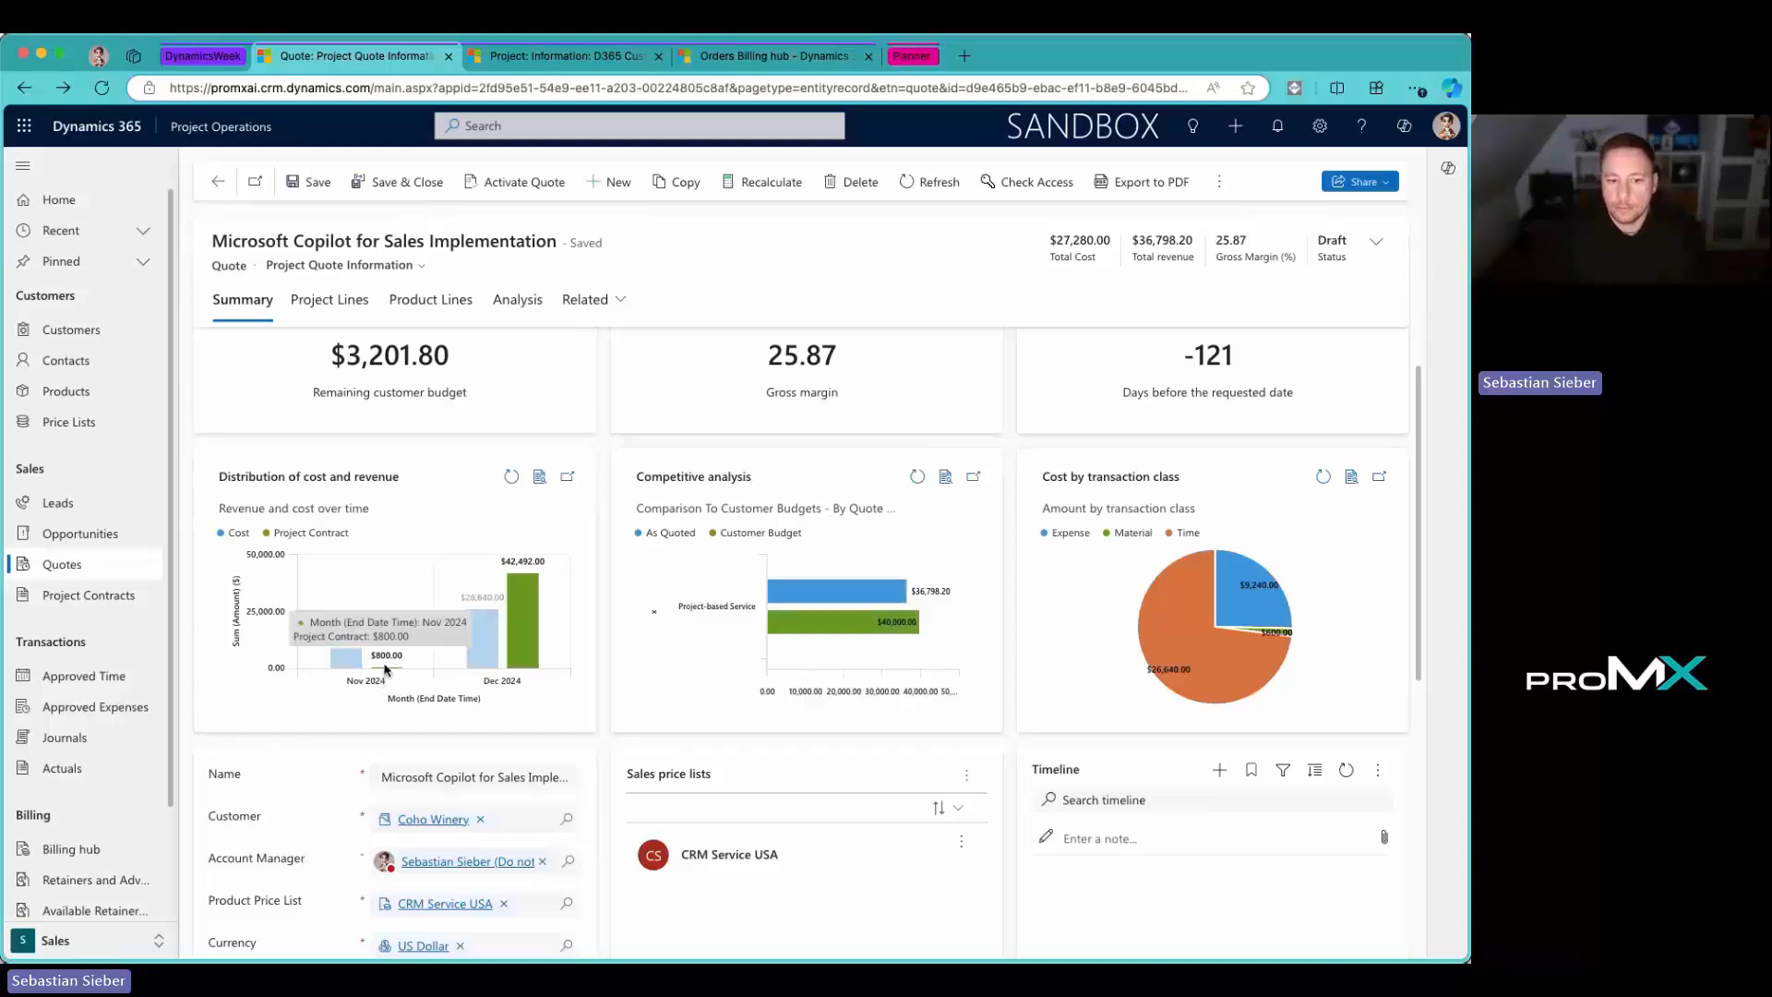
{"action": "mouse_move", "coordinate": [521, 650]}
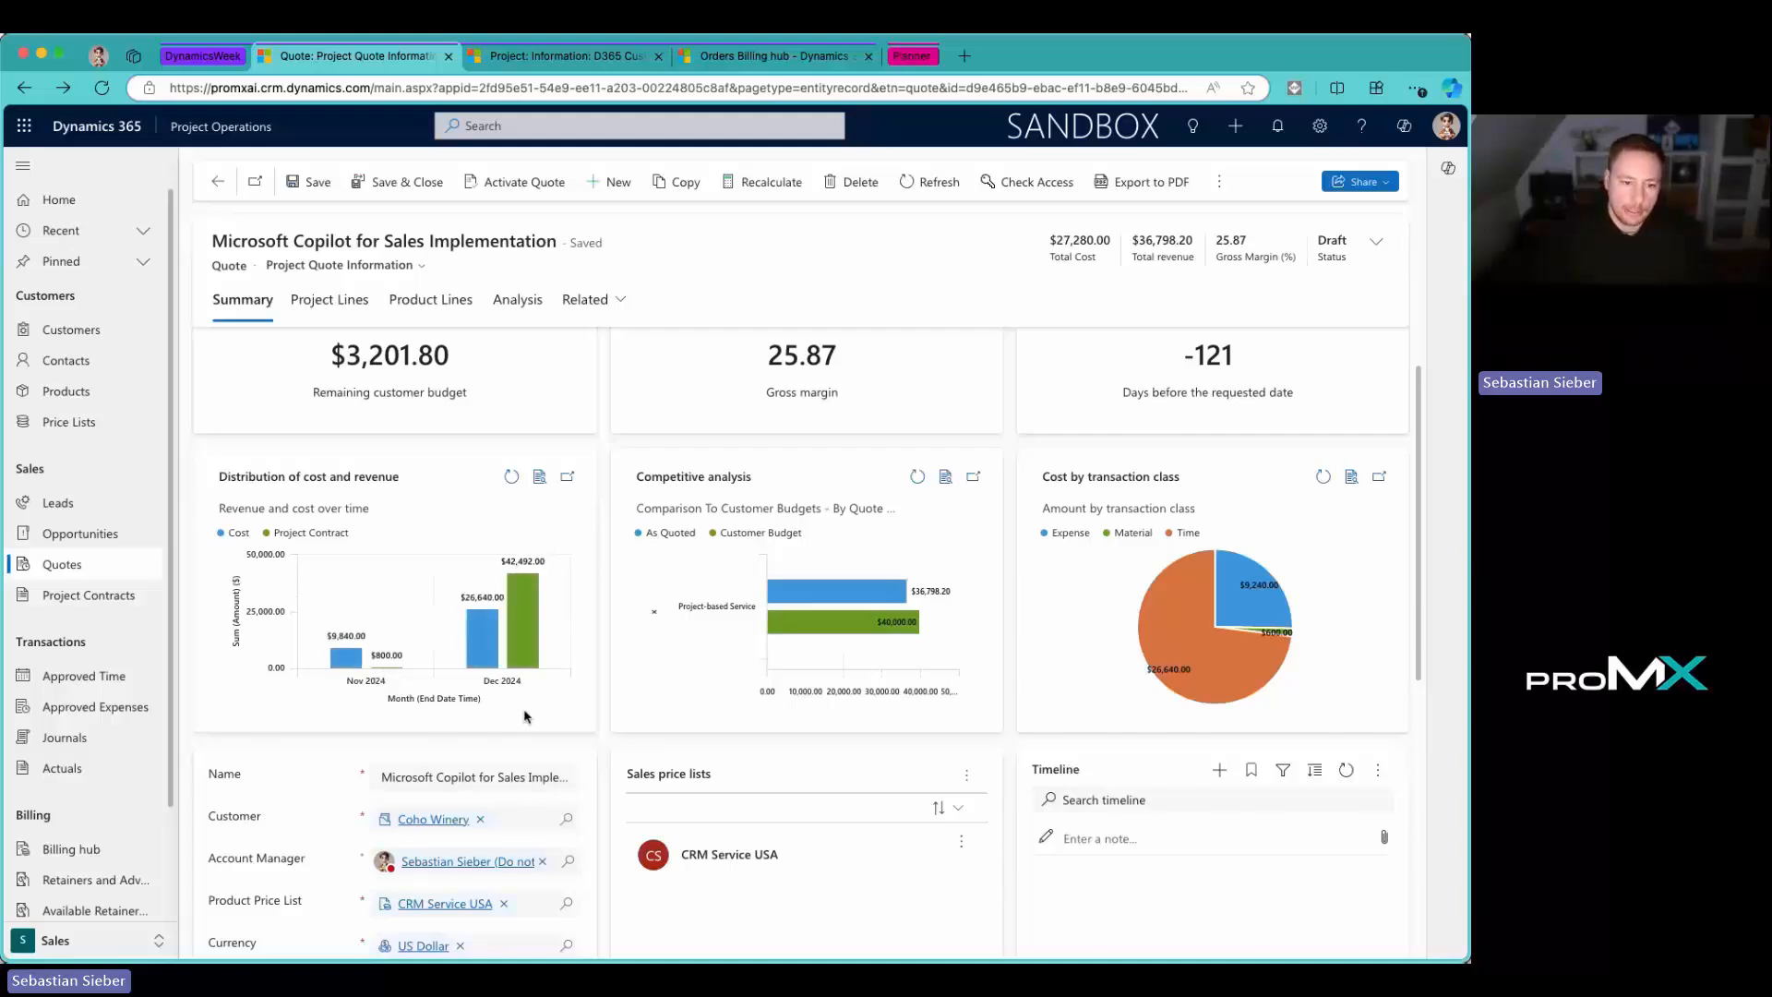
{"action": "scroll", "coordinate": [525, 716], "scroll_direction": "up", "scroll_amount": 1}
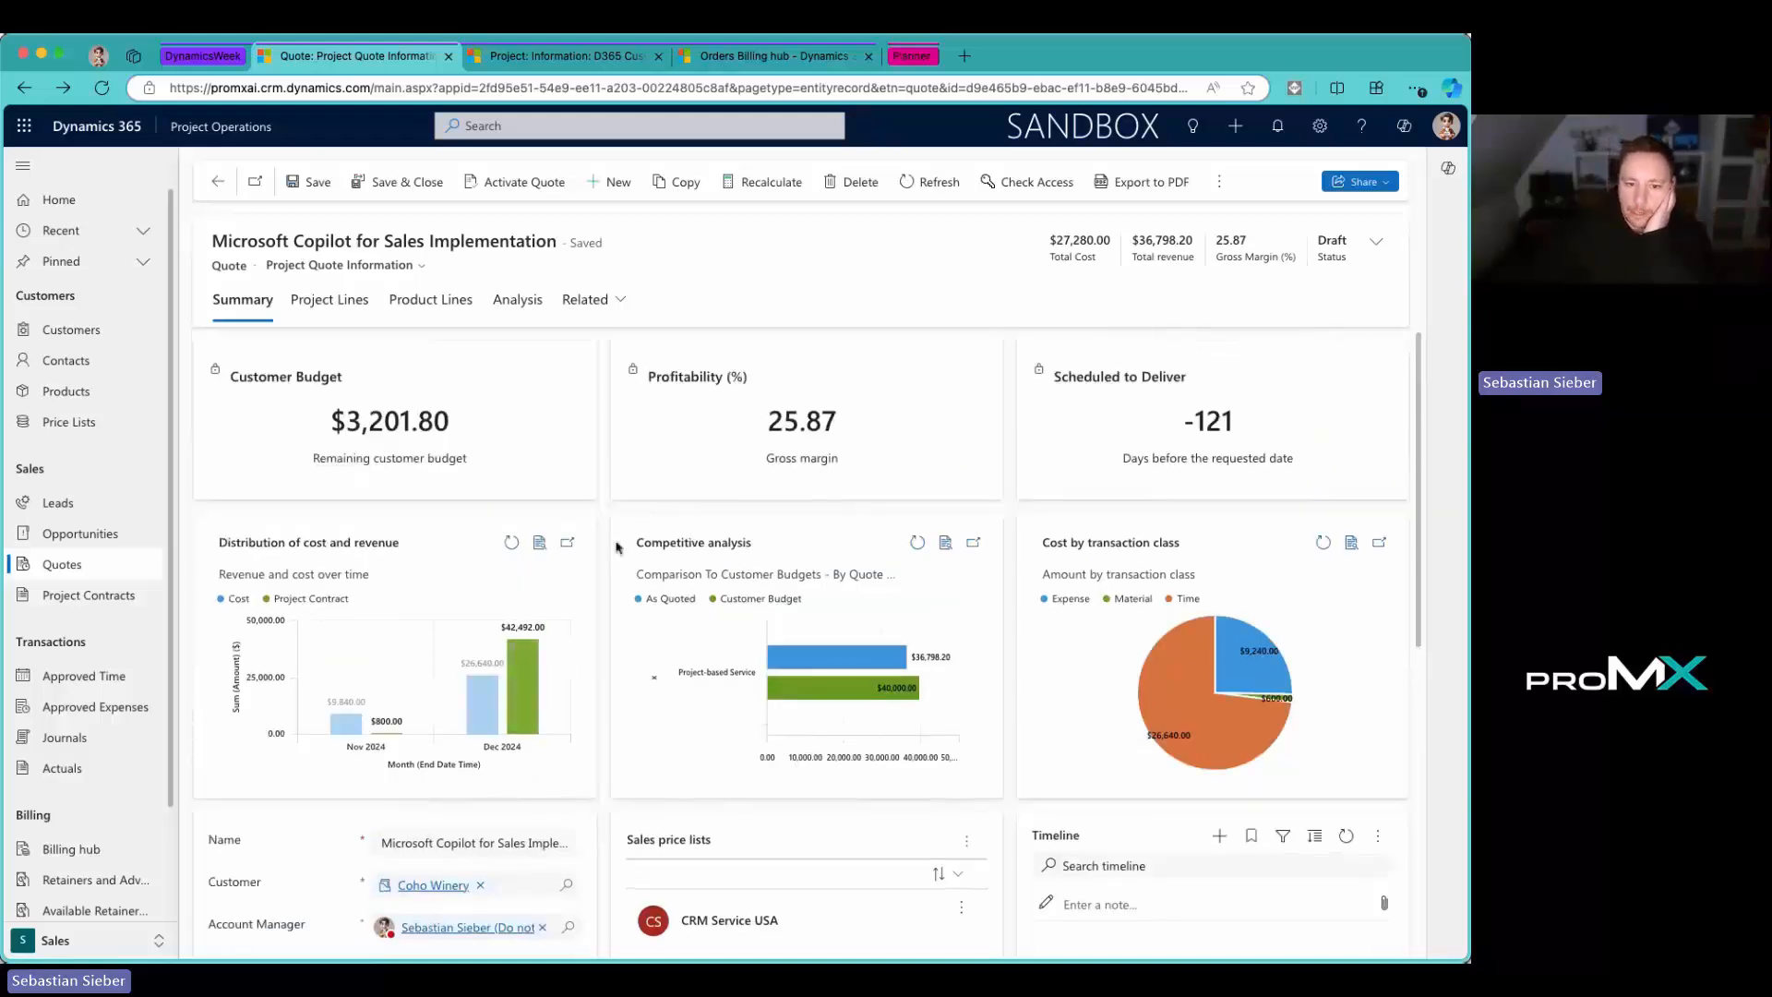
Step: Activate the Microsoft Copilot for Sales Implementation quote
{"action": "left_click", "coordinate": [552, 185]}
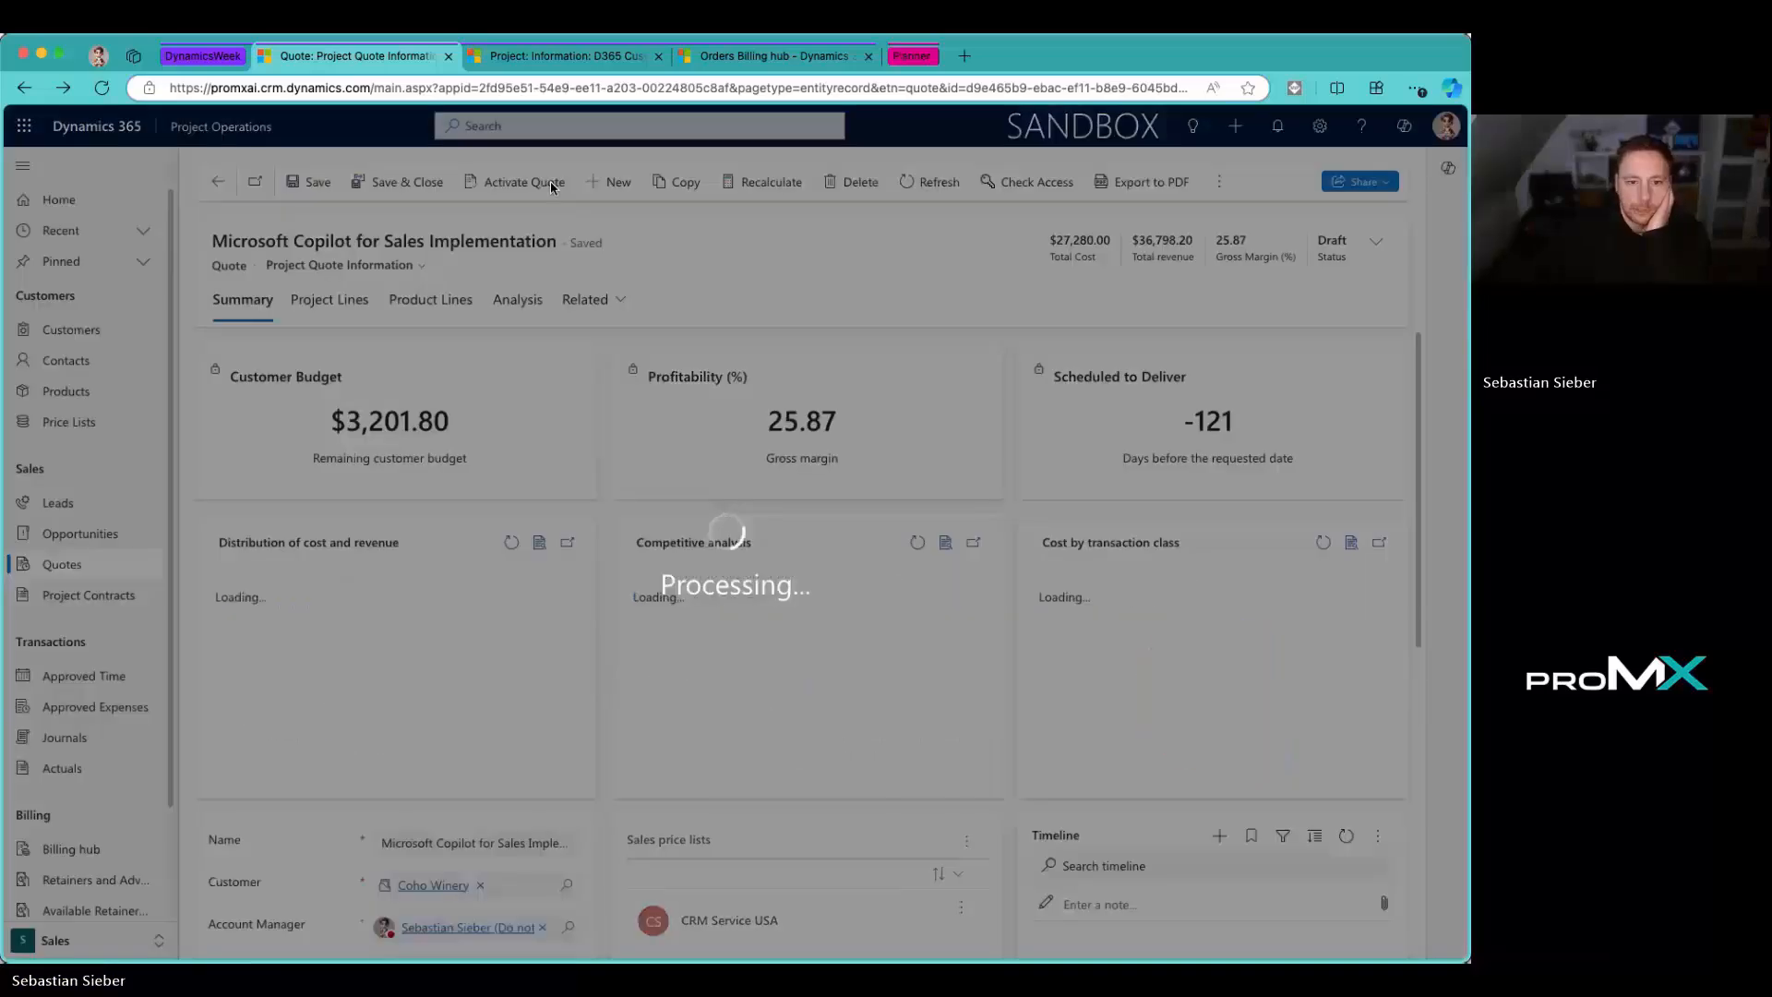